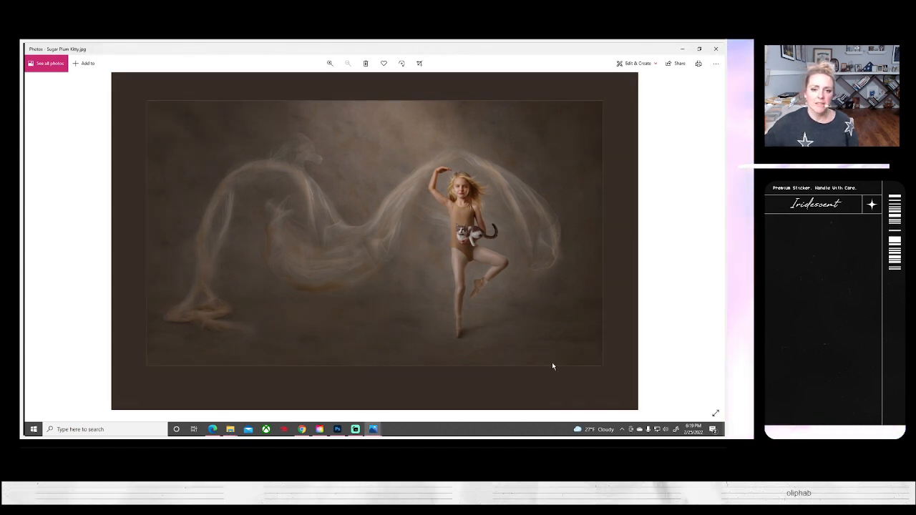
# Step: Compare the full views of Sugar Plum Kitty - 79.jpg and Sugar Plum Kitty.jpg, alternating between the two versions
pyautogui.click(373, 431)
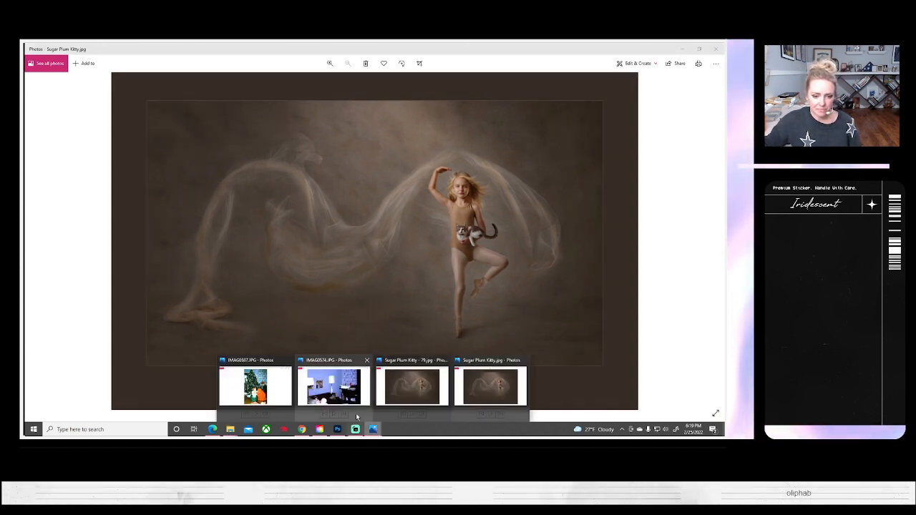
pyautogui.click(438, 391)
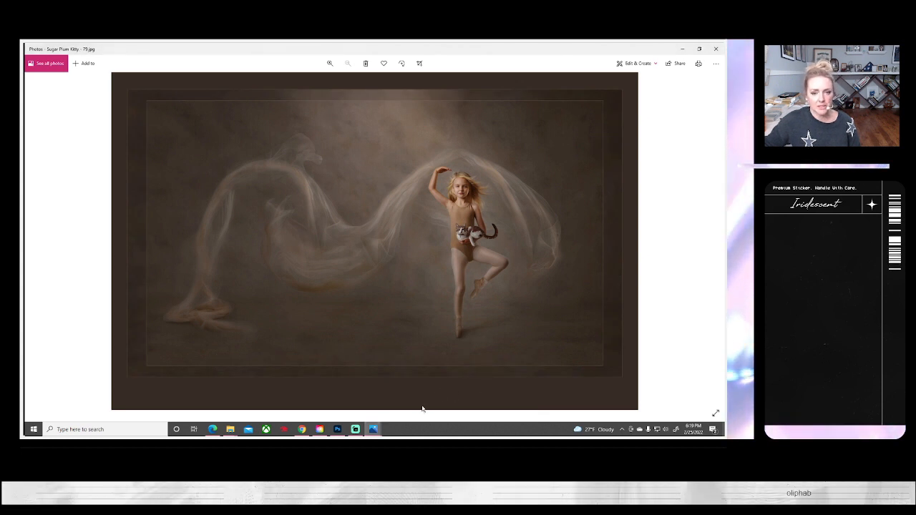
pyautogui.click(373, 429)
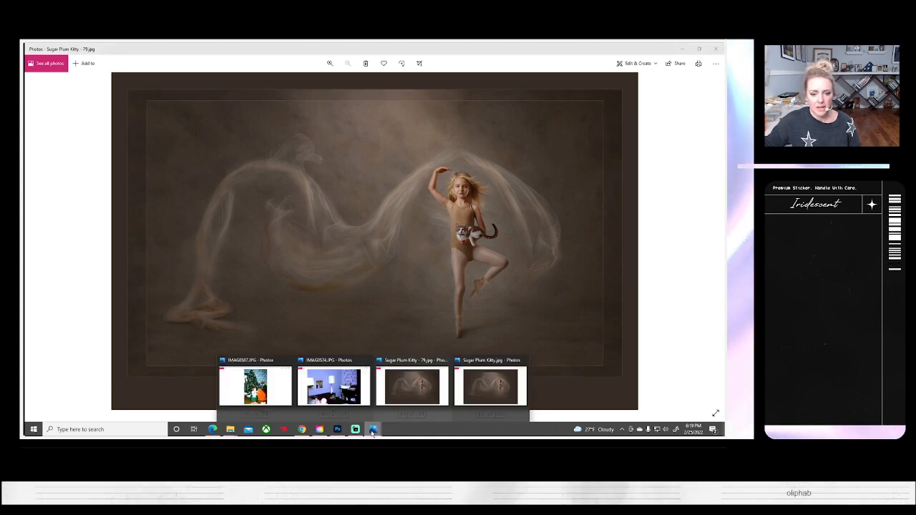
pyautogui.click(490, 391)
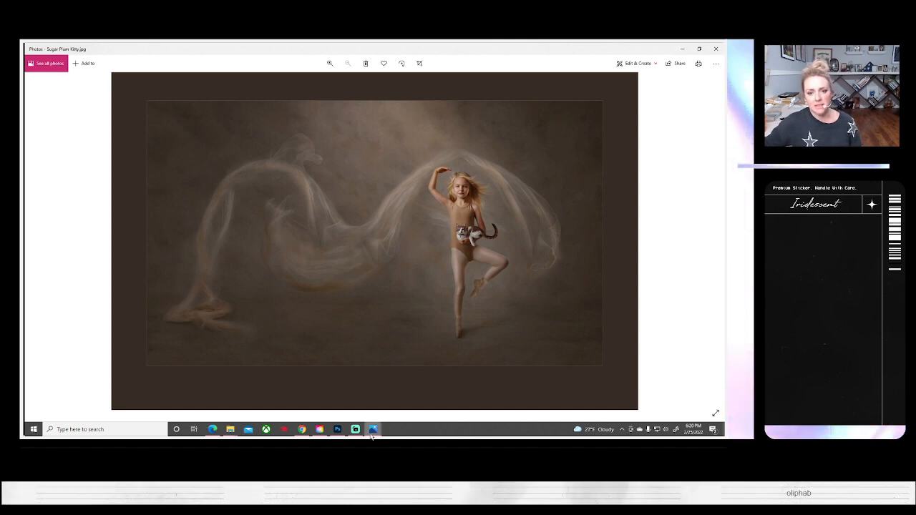
pyautogui.moveTo(371, 433)
pyautogui.click(410, 390)
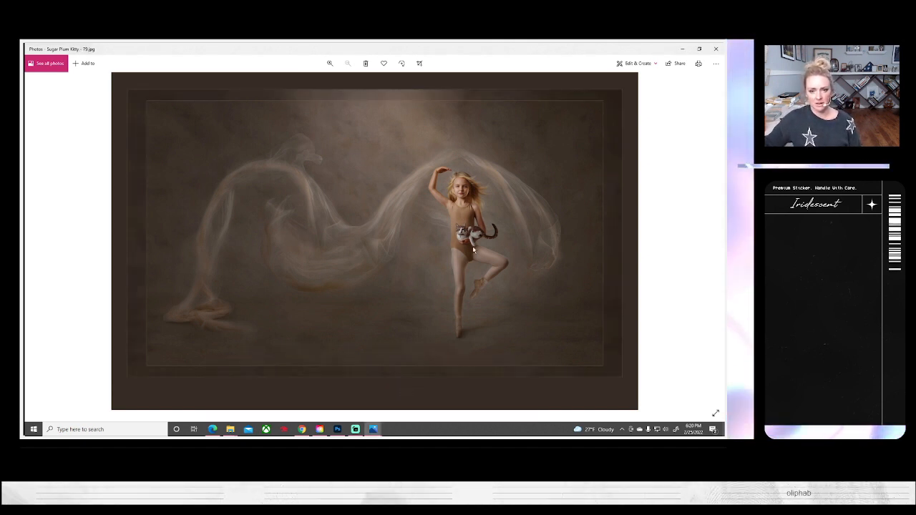
pyautogui.moveTo(375, 427)
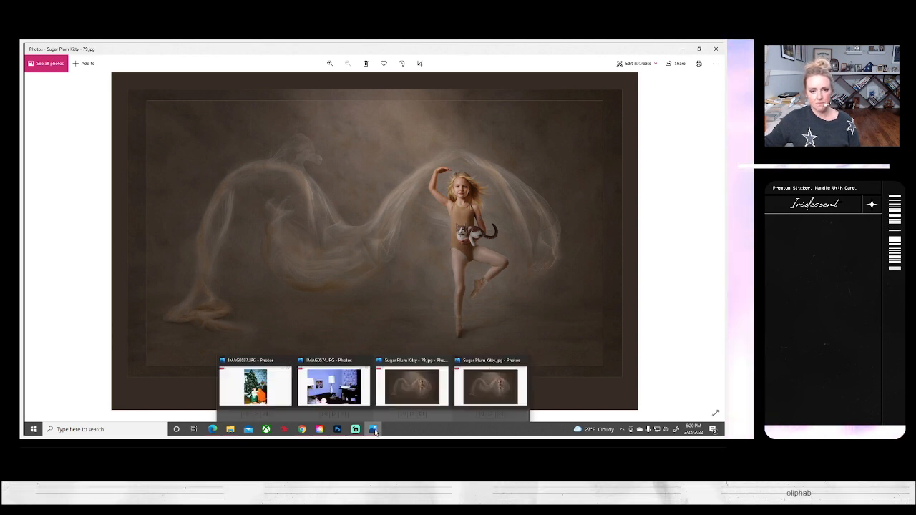
# Step: Examine the girl and the cat up close in both Sugar Plum Kitty - 79.jpg and Sugar Plum Kitty.jpg
pyautogui.scroll(3, 469, 259)
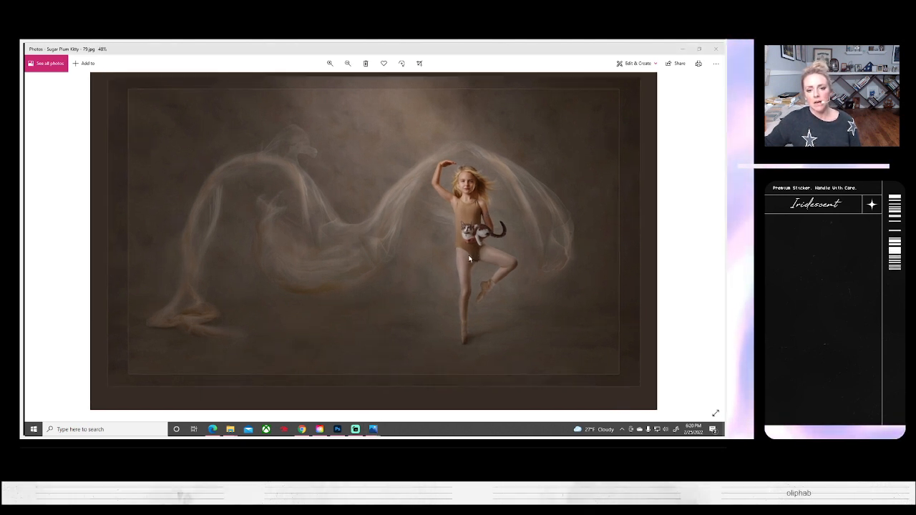
pyautogui.scroll(4, 469, 259)
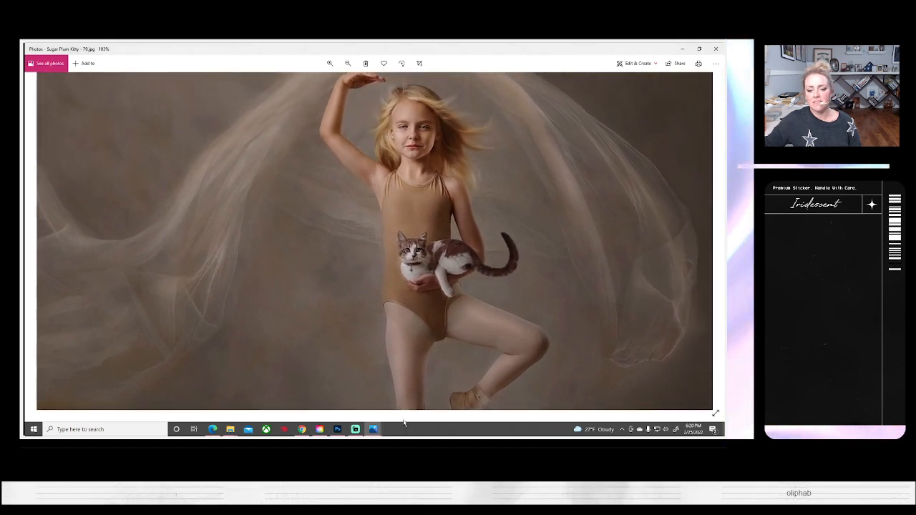
pyautogui.click(504, 380)
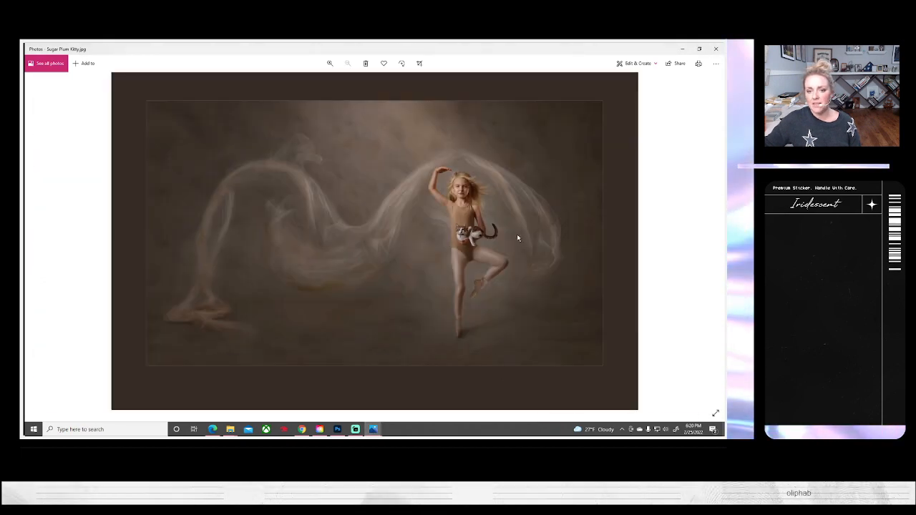
pyautogui.scroll(2, 515, 238)
pyautogui.scroll(2, 515, 238)
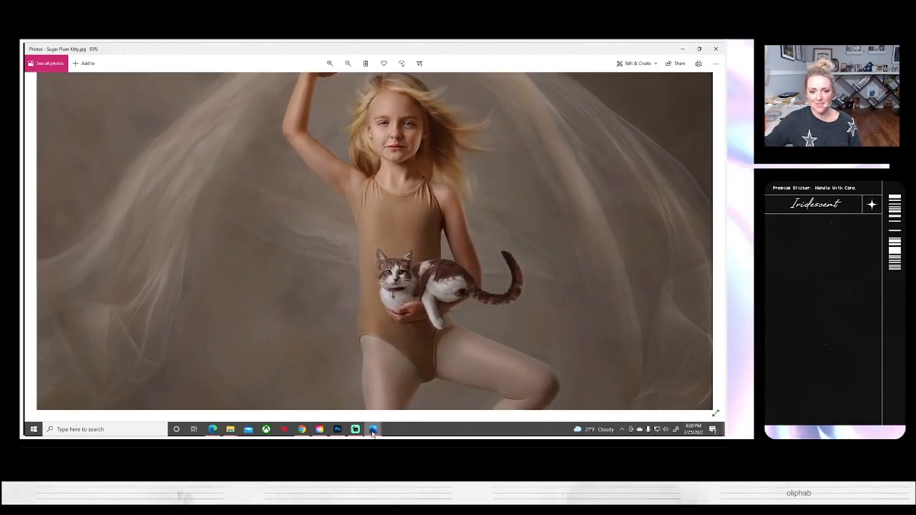
# Step: Match the close-up framing of Sugar Plum Kitty - 79.jpg to the other version and compare the girl and cat in both
pyautogui.moveTo(373, 431)
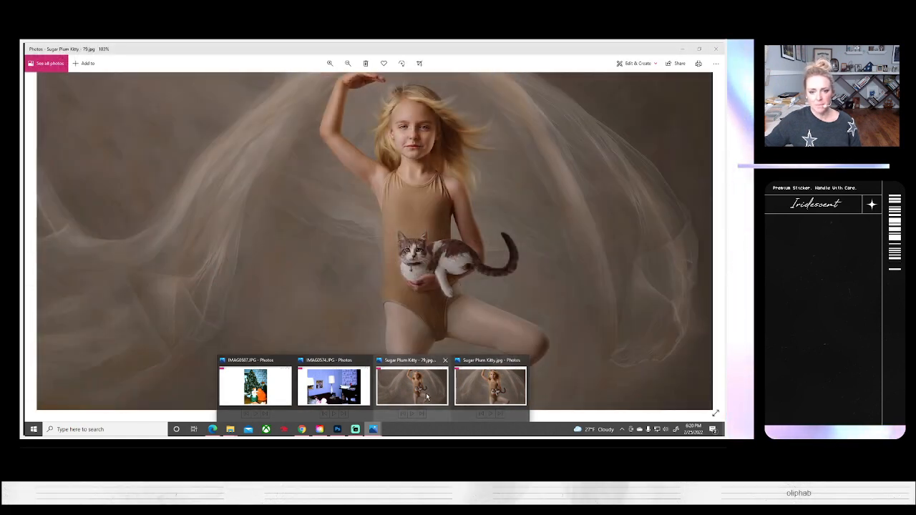
pyautogui.click(427, 395)
pyautogui.scroll(2, 442, 311)
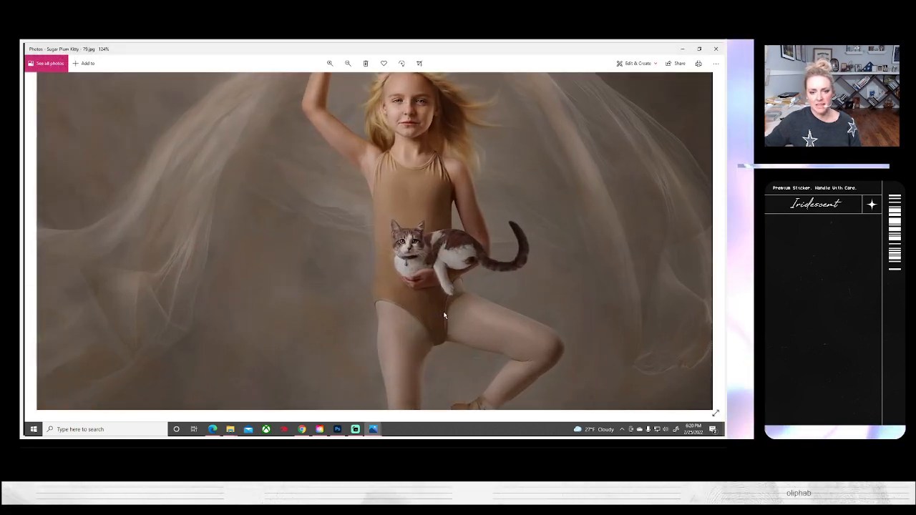
pyautogui.moveTo(490, 241); pyautogui.dragTo(491, 269)
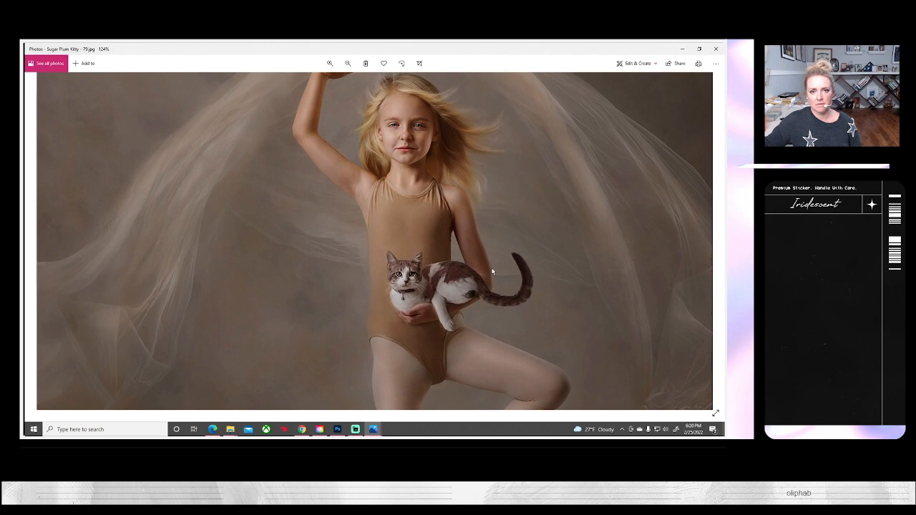
pyautogui.click(376, 430)
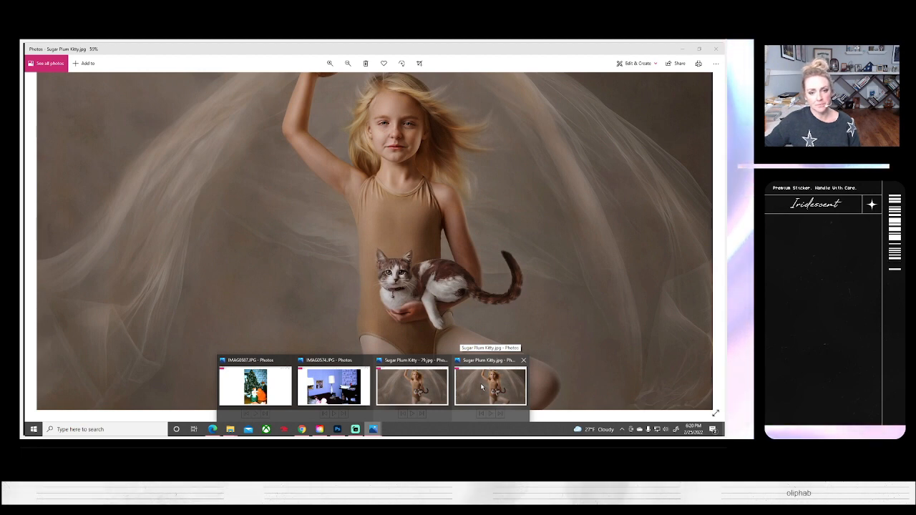
pyautogui.moveTo(426, 387)
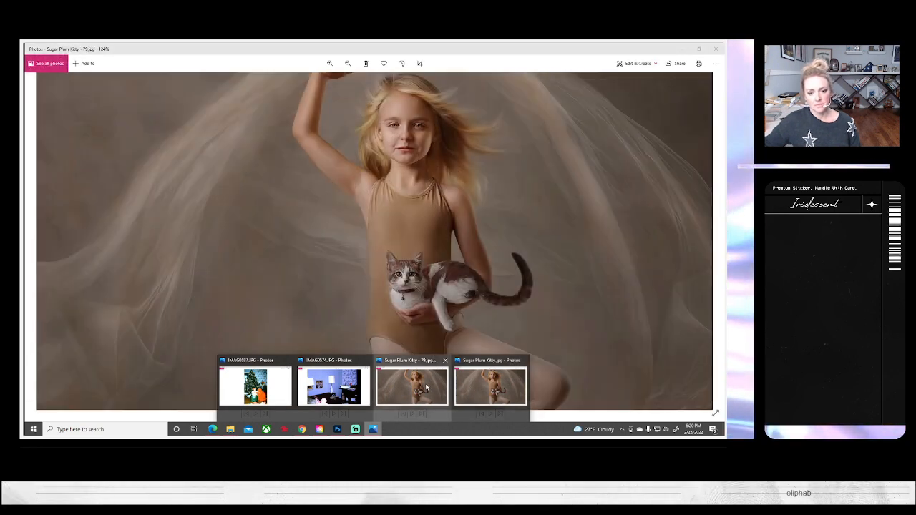
pyautogui.moveTo(470, 386)
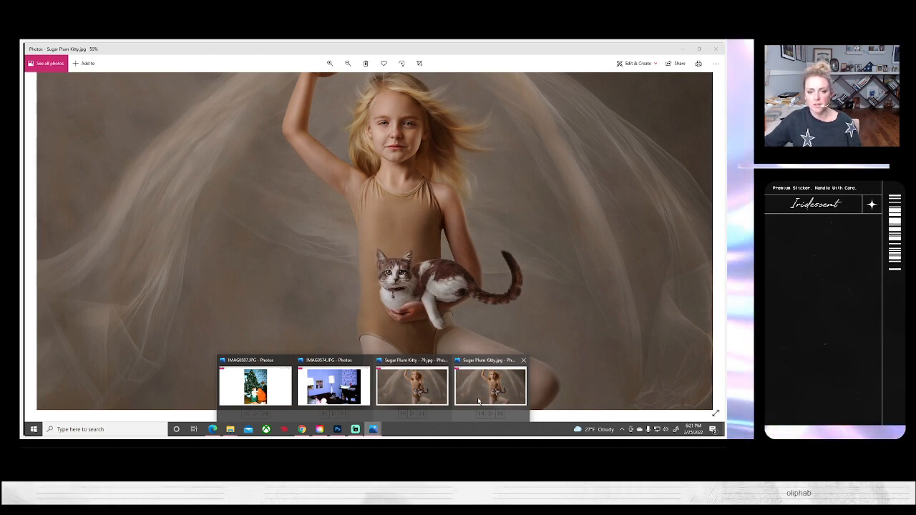
# Step: Return both Sugar Plum Kitty versions to their full-image view
pyautogui.scroll(-5, 322, 278)
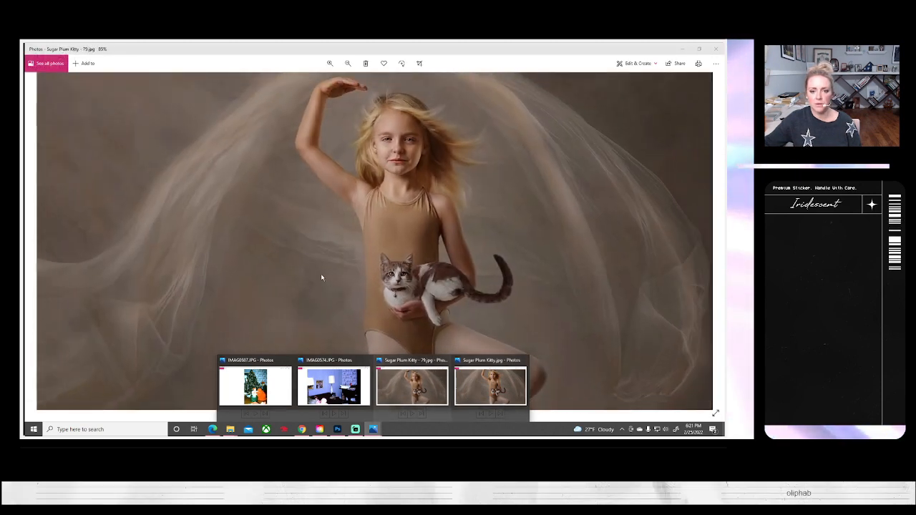
pyautogui.scroll(-2, 321, 278)
pyautogui.click(490, 387)
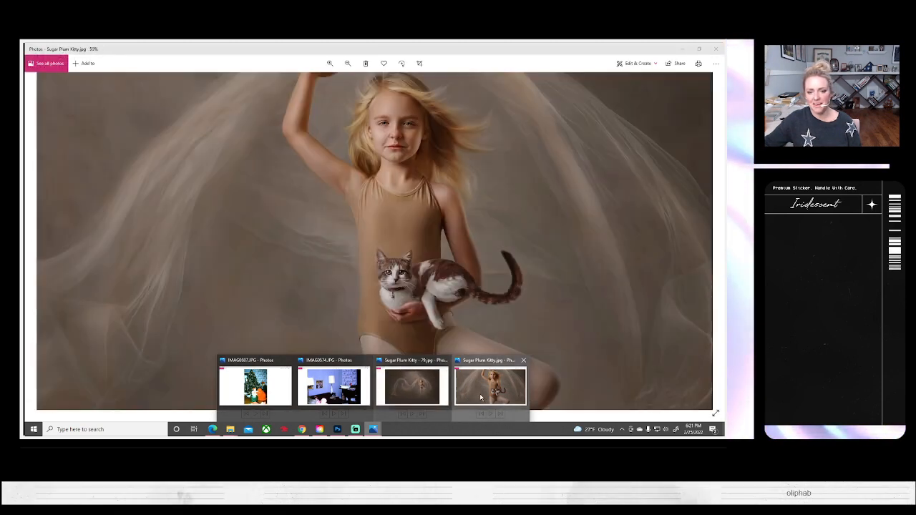
pyautogui.scroll(-3, 484, 273)
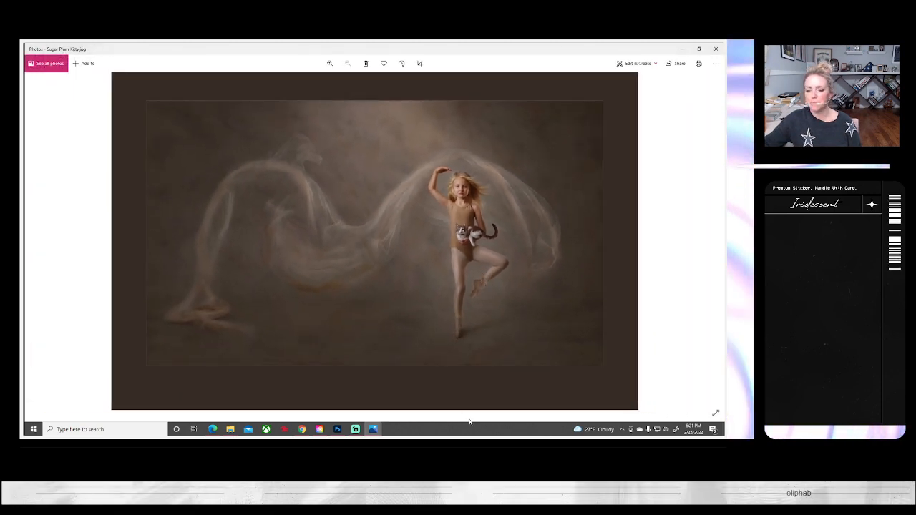
pyautogui.moveTo(378, 430)
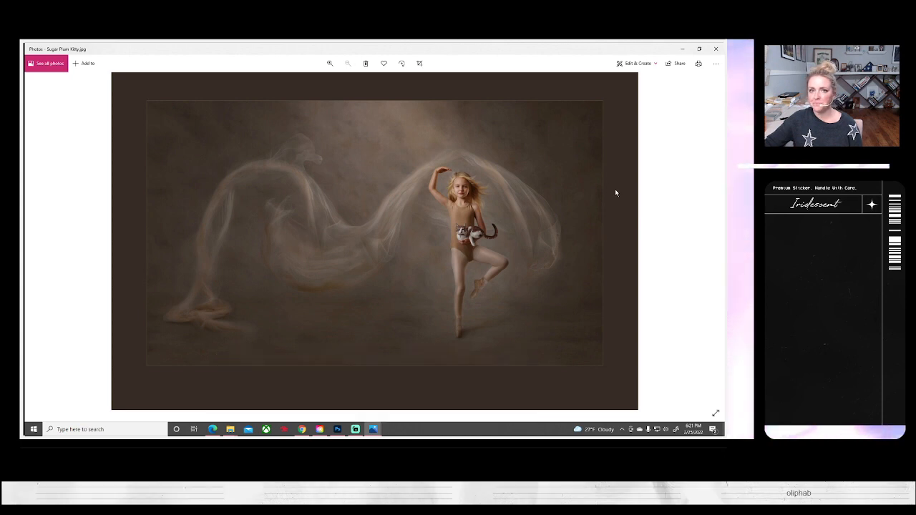
# Step: Close the Sugar Plum Kitty.jpg and Sugar Plum Kitty - 79.jpg images
pyautogui.click(715, 49)
pyautogui.click(715, 49)
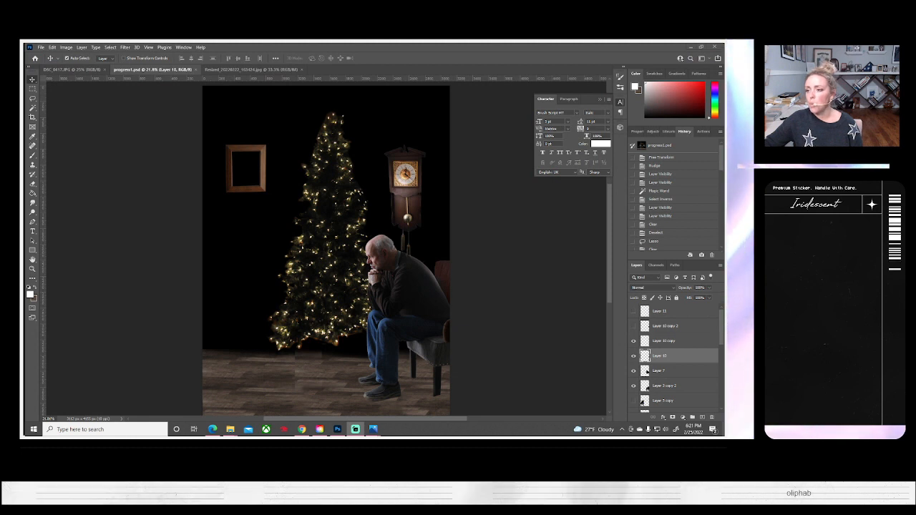
pyautogui.click(230, 429)
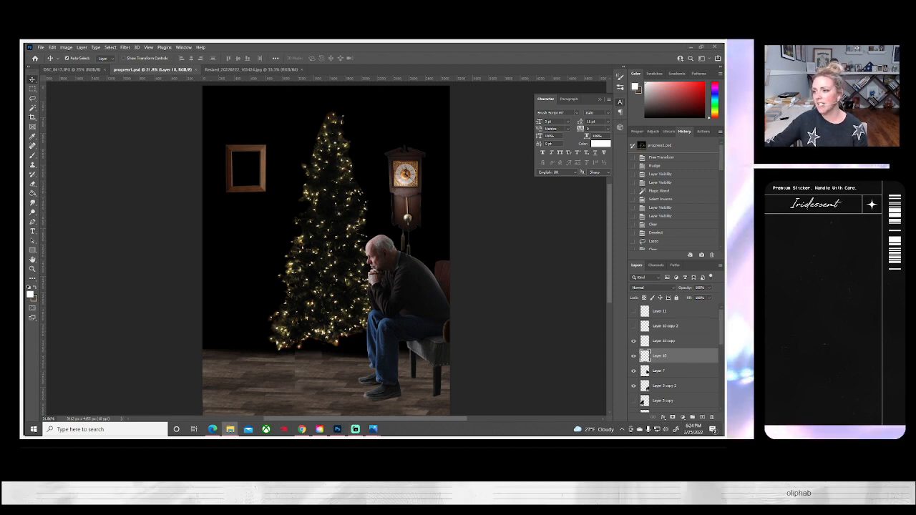
pyautogui.hotkey('alt', 'Tab')
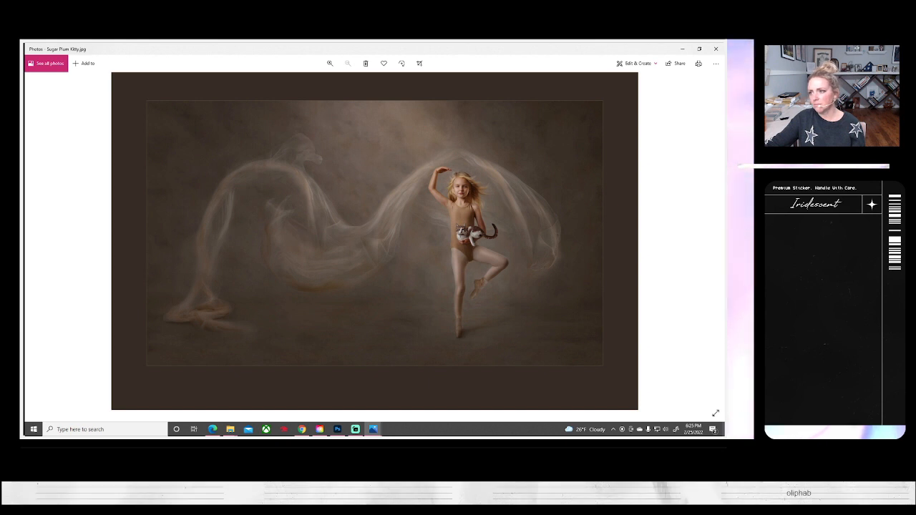
pyautogui.moveTo(661, 49); pyautogui.dragTo(655, 84)
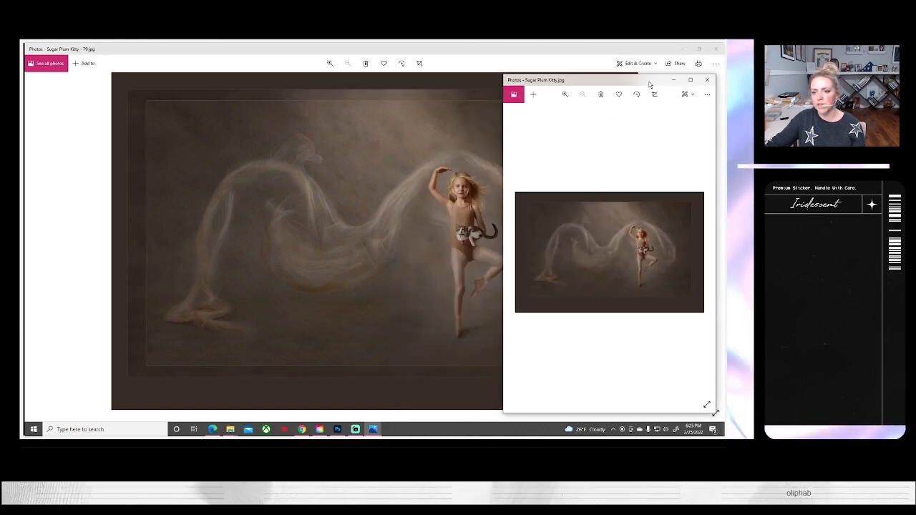
pyautogui.click(690, 80)
pyautogui.click(715, 49)
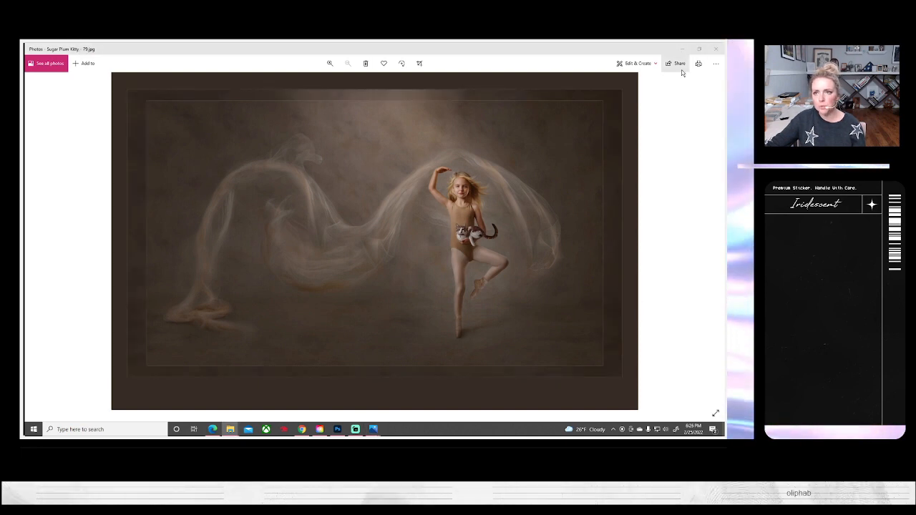
pyautogui.click(716, 50)
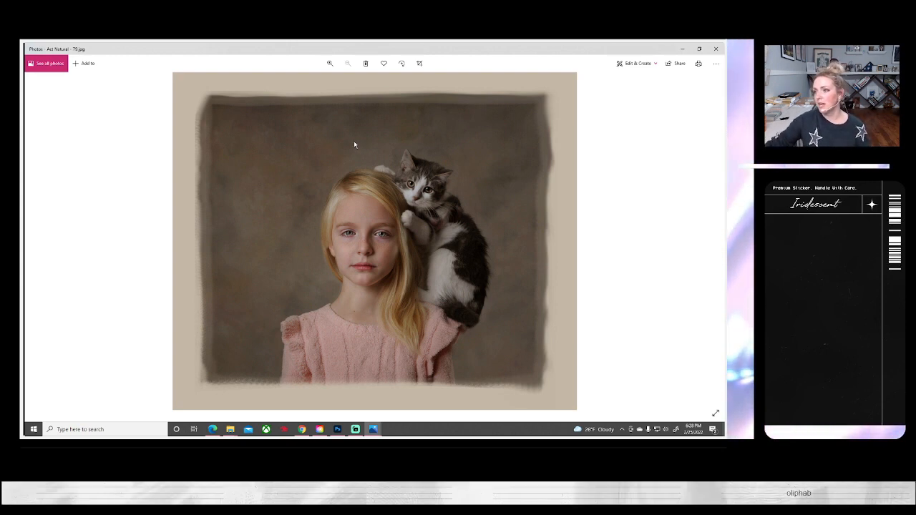
# Step: Close the Act Natural - 79.jpg and Break and Stitch.jpg images after viewing them
pyautogui.click(718, 50)
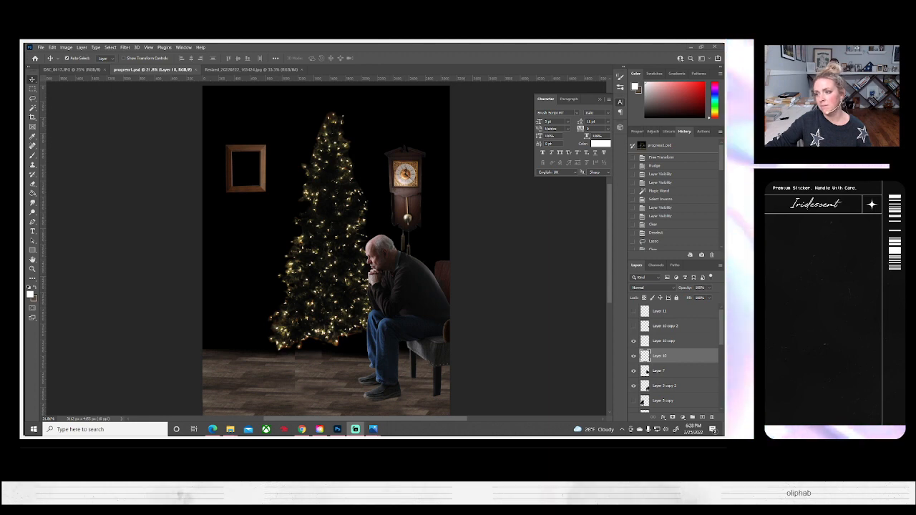
pyautogui.moveTo(723, 429)
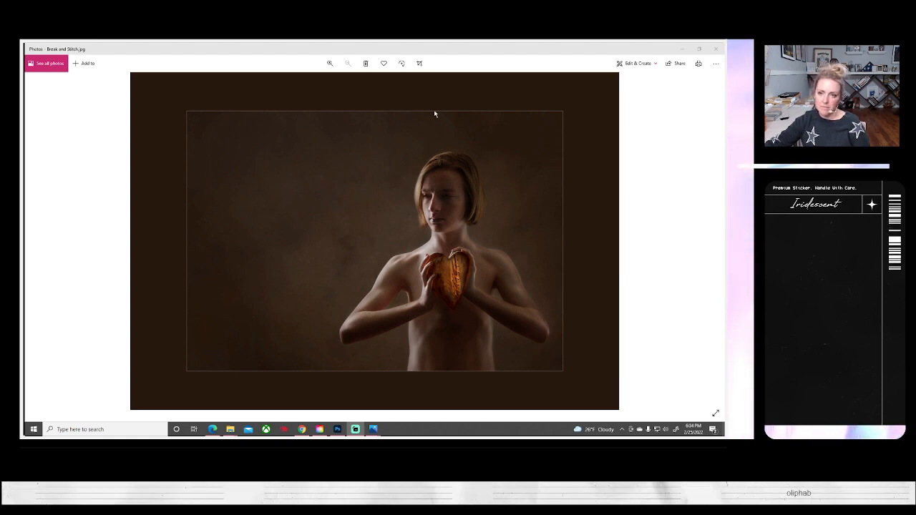
pyautogui.click(715, 49)
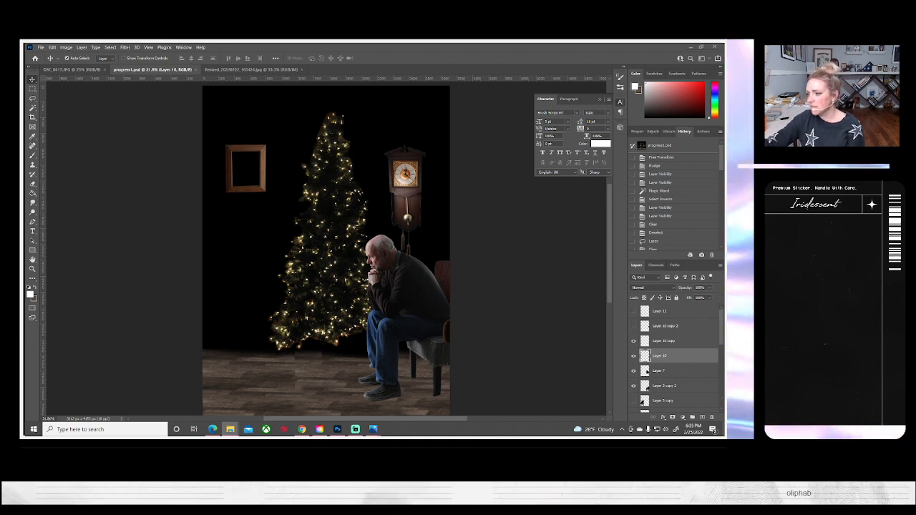
# Step: Bring up Lean On Me.jpg, examine the two children, the velvet dress and the border up close, and close the image
pyautogui.click(372, 429)
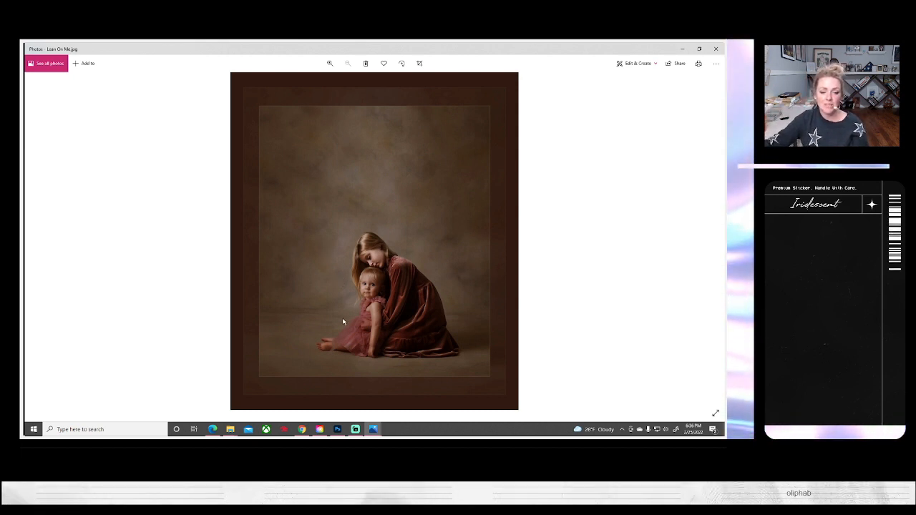
pyautogui.scroll(5, 385, 338)
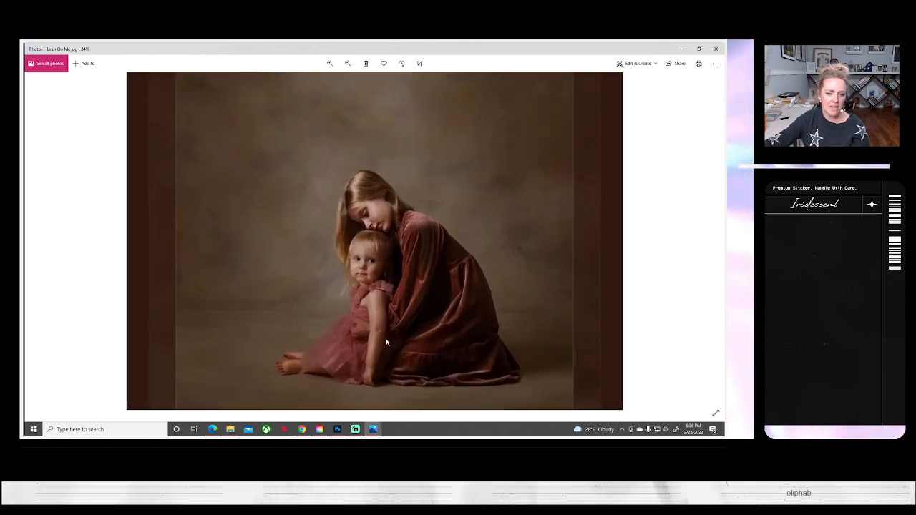
pyautogui.scroll(5, 573, 301)
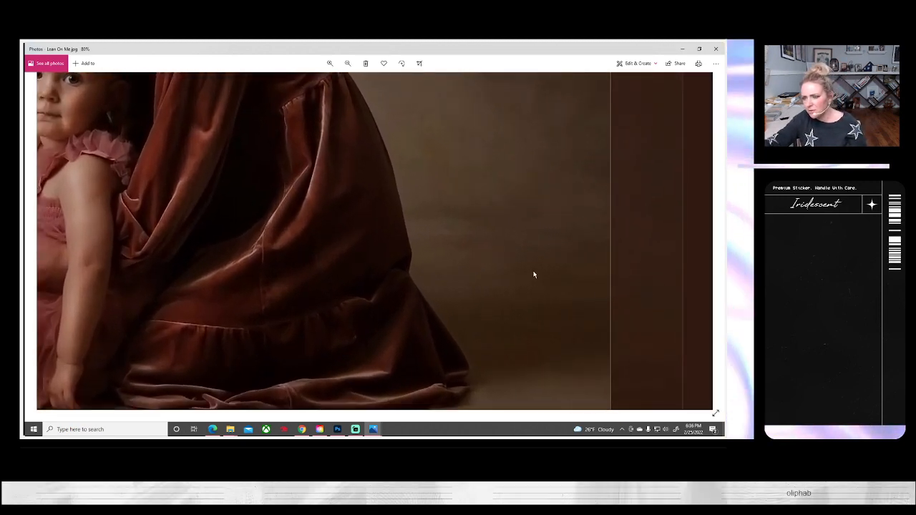
pyautogui.scroll(-4, 534, 272)
pyautogui.scroll(4, 533, 272)
pyautogui.scroll(-4, 565, 284)
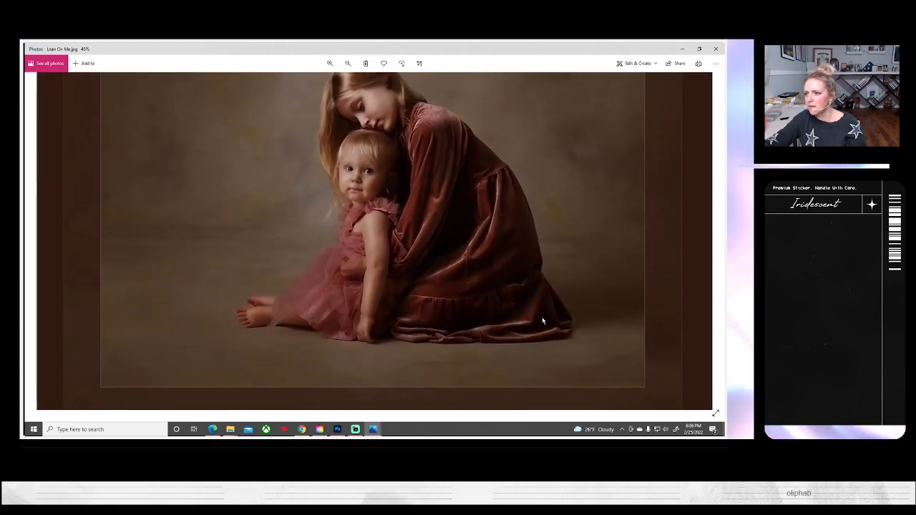
pyautogui.scroll(-3, 516, 319)
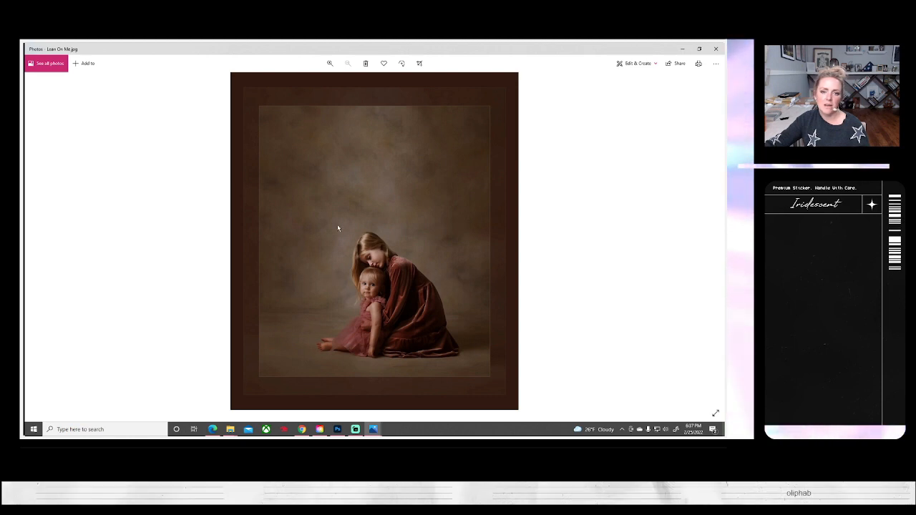
pyautogui.click(717, 48)
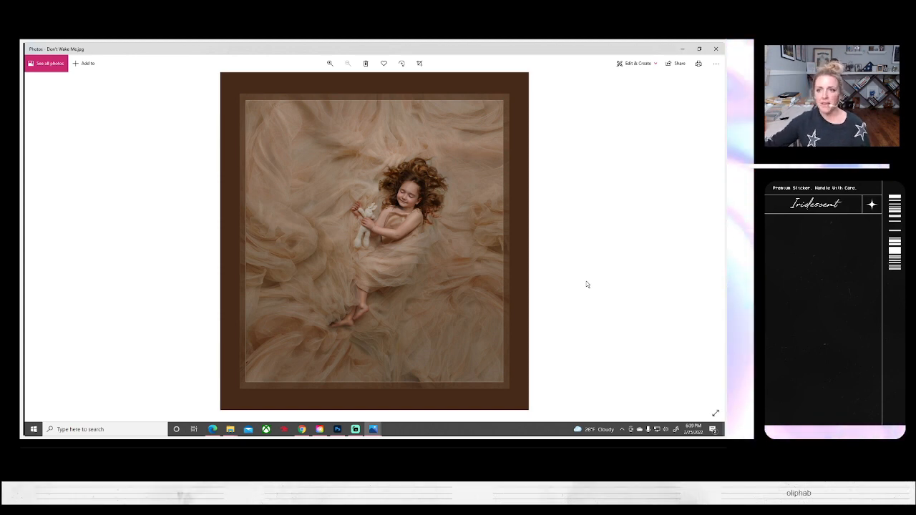
# Step: Close Don't Wake Me.jpg and examine the girl and her tulle dress in ThenSingsMySoul.jpg up close
pyautogui.click(715, 48)
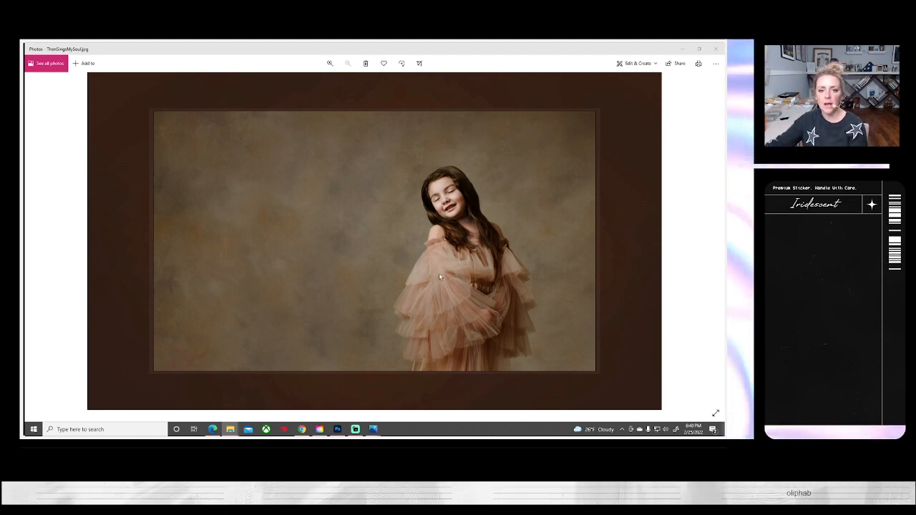
pyautogui.scroll(2, 443, 271)
pyautogui.scroll(1, 445, 272)
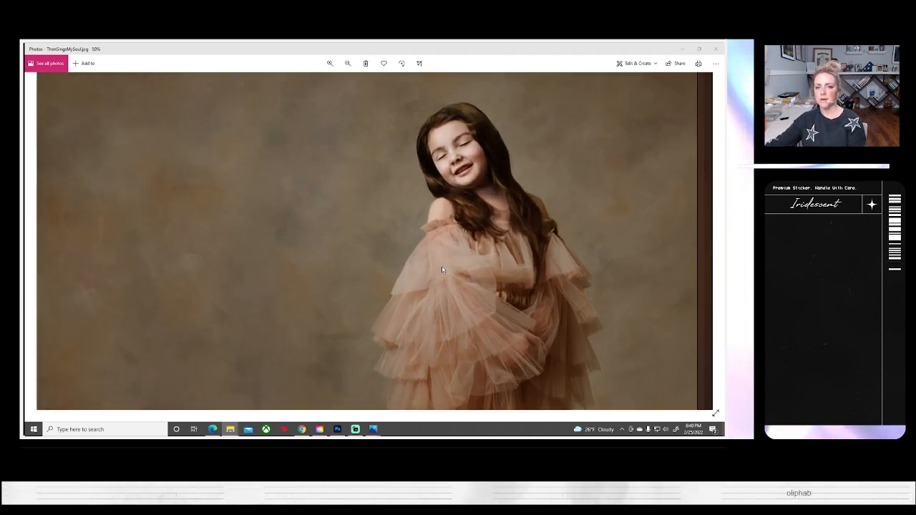
pyautogui.moveTo(428, 263); pyautogui.dragTo(450, 291)
pyautogui.scroll(-3, 449, 292)
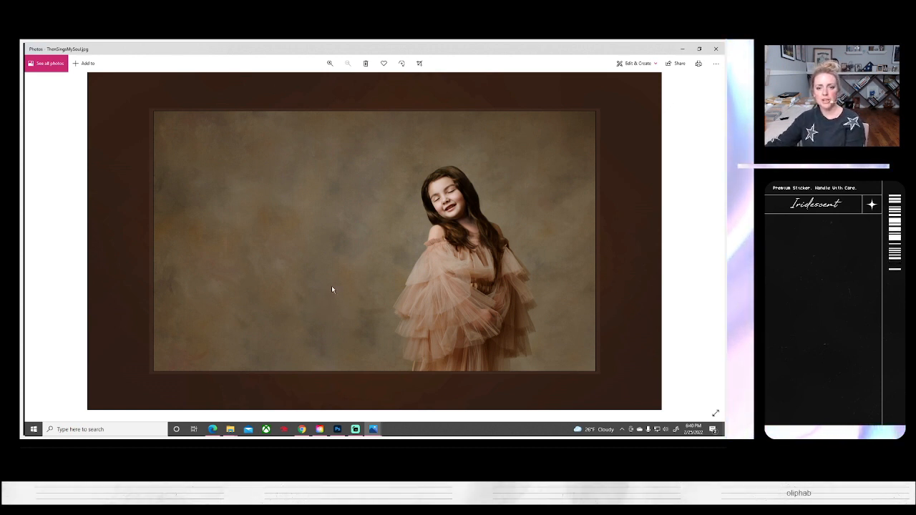
# Step: Switch to Photoshop, open the borderless ThenSingsMySoul.jpg there and put away the floating Character settings
pyautogui.click(337, 428)
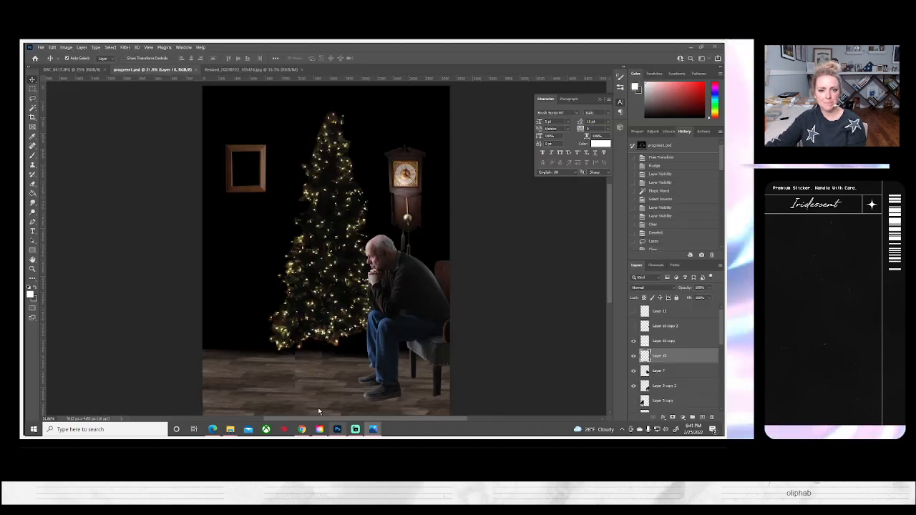
pyautogui.click(41, 47)
pyautogui.click(48, 62)
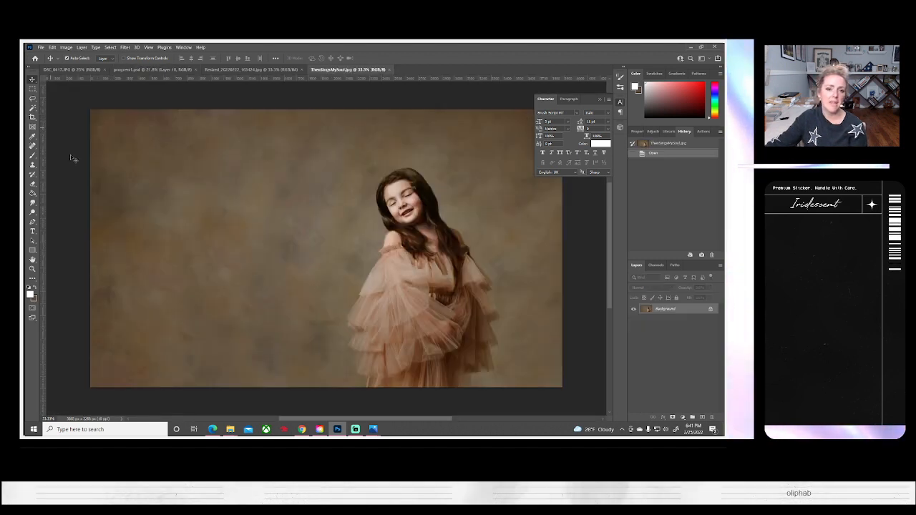
pyautogui.click(600, 99)
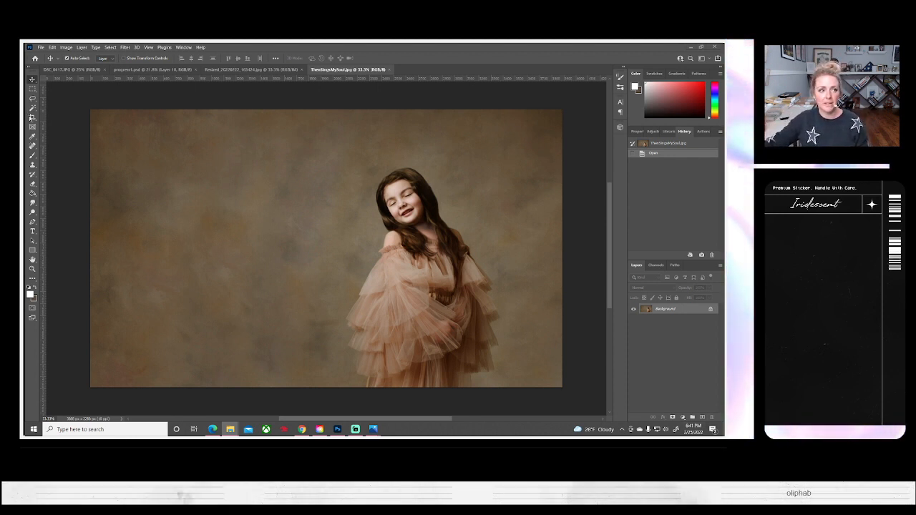
pyautogui.click(446, 308)
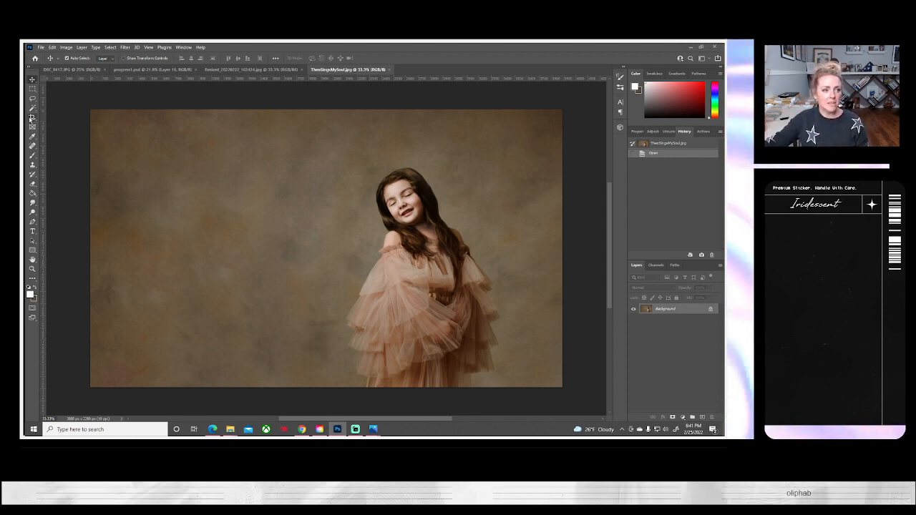
# Step: Crop ThenSingsMySoul.jpg tightly around the girl's upper body, keeping the extra backdrop on the side she leans toward
pyautogui.click(32, 117)
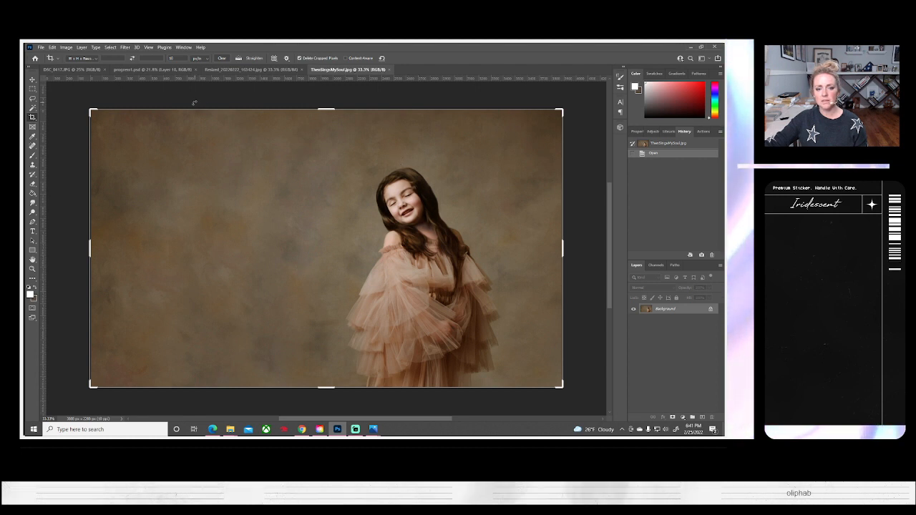
pyautogui.moveTo(329, 386); pyautogui.dragTo(340, 351)
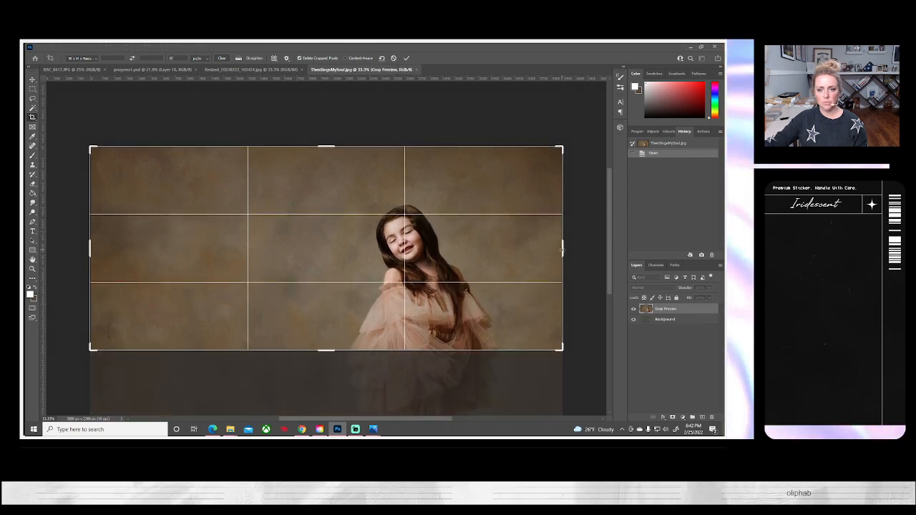
pyautogui.moveTo(562, 249); pyautogui.dragTo(548, 250)
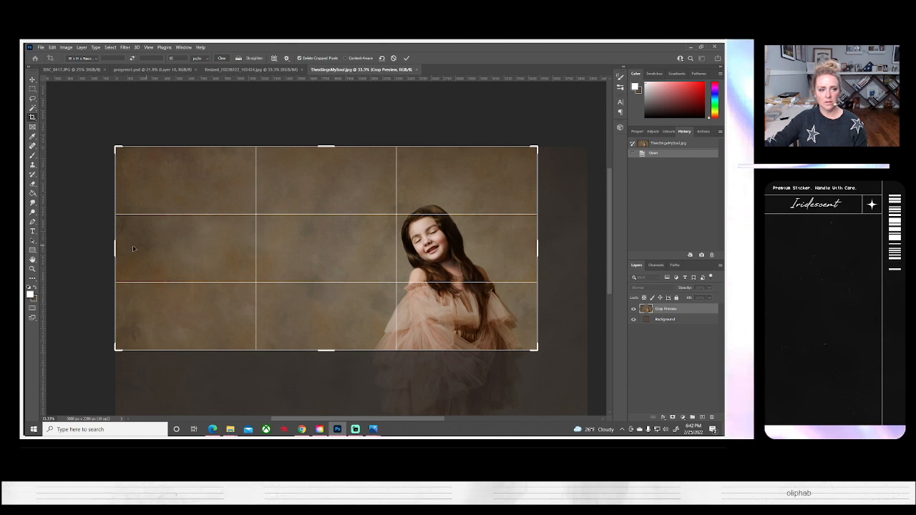
pyautogui.moveTo(115, 248); pyautogui.dragTo(173, 250)
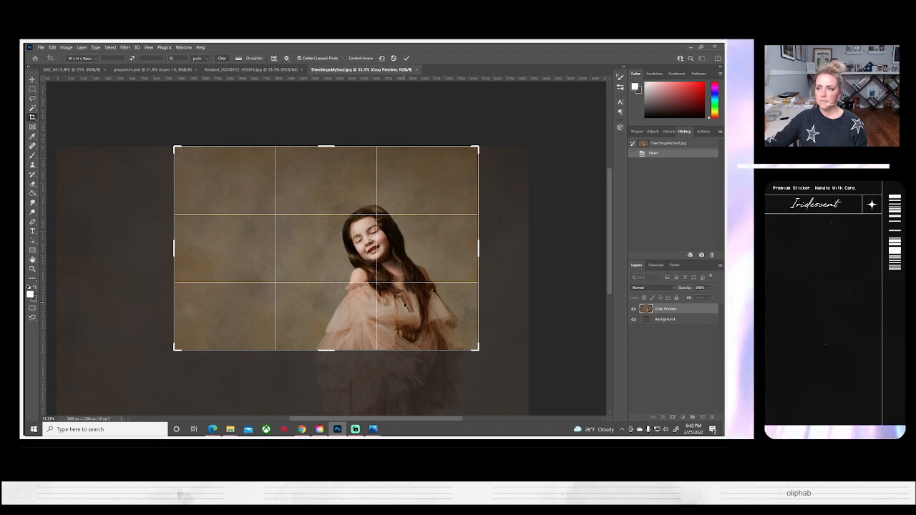
pyautogui.moveTo(326, 148); pyautogui.dragTo(325, 158)
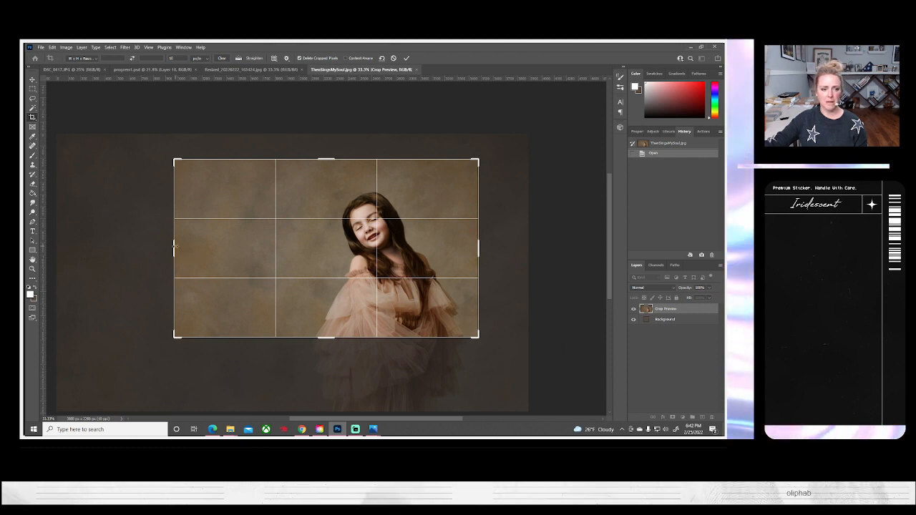
pyautogui.moveTo(175, 247); pyautogui.dragTo(184, 247)
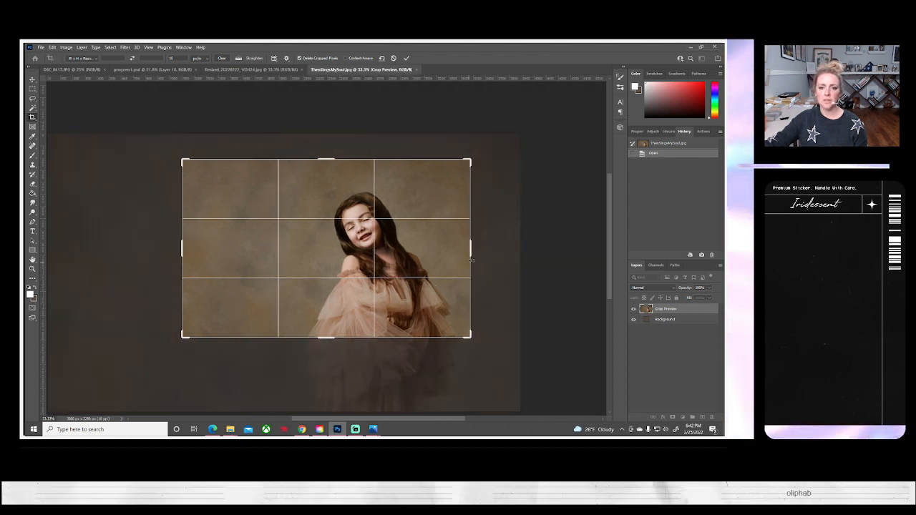
pyautogui.moveTo(473, 257); pyautogui.dragTo(463, 256)
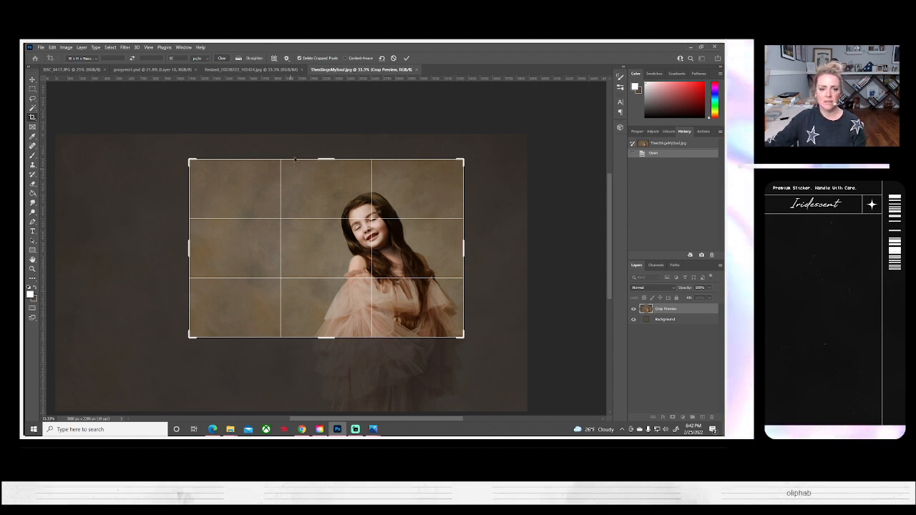
pyautogui.moveTo(321, 155); pyautogui.dragTo(319, 163)
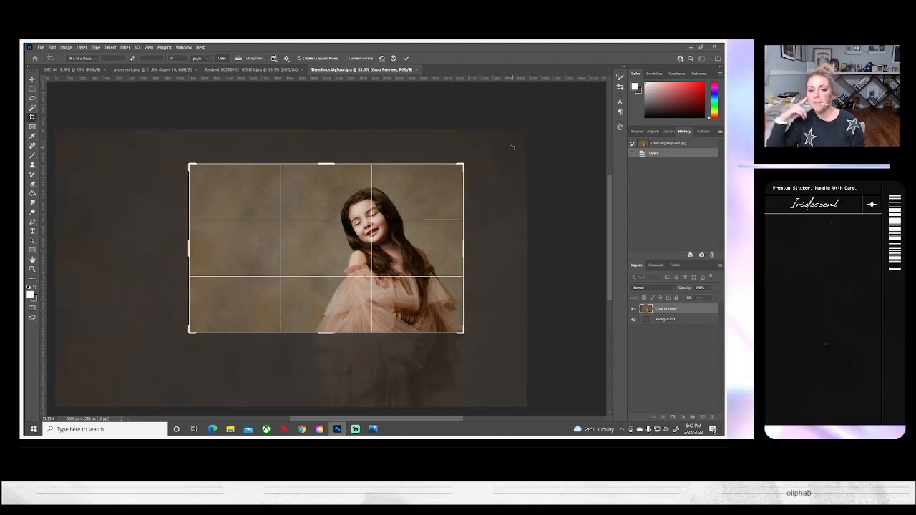
pyautogui.press('Return')
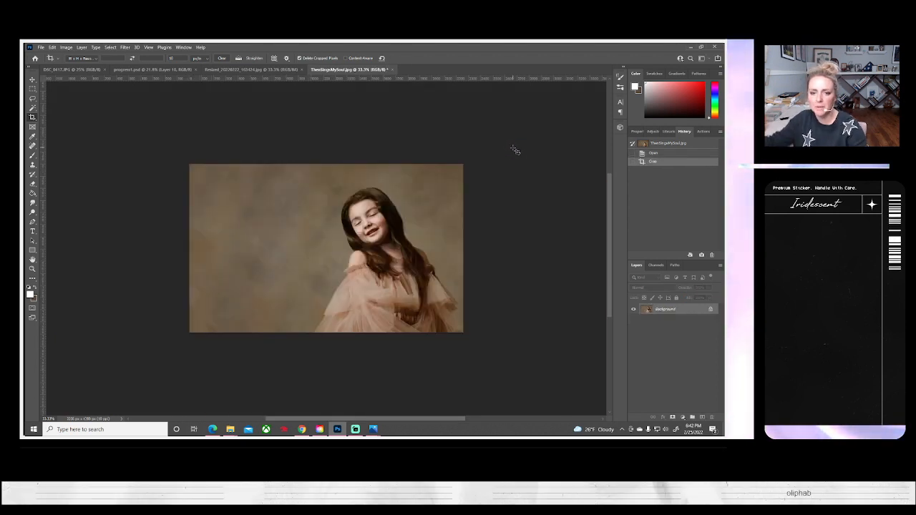
pyautogui.press('z')
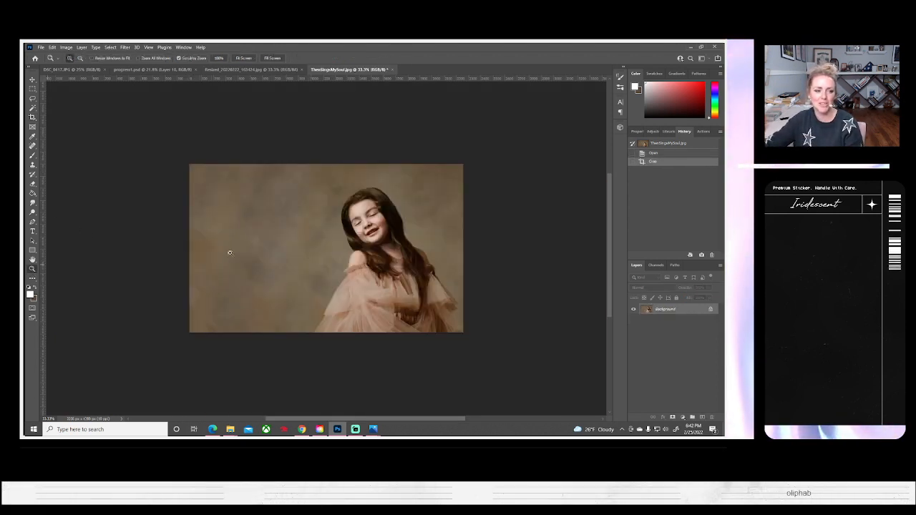
pyautogui.click(350, 239)
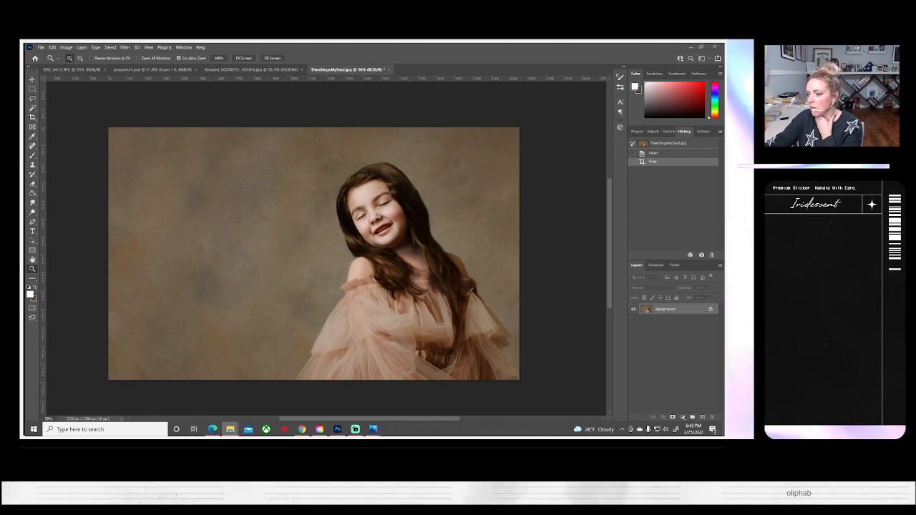
# Step: Bring up the unedited photo DSC_3329.JPG in Photos, examine the girl's face, neck and hair up close, and close it
pyautogui.click(373, 429)
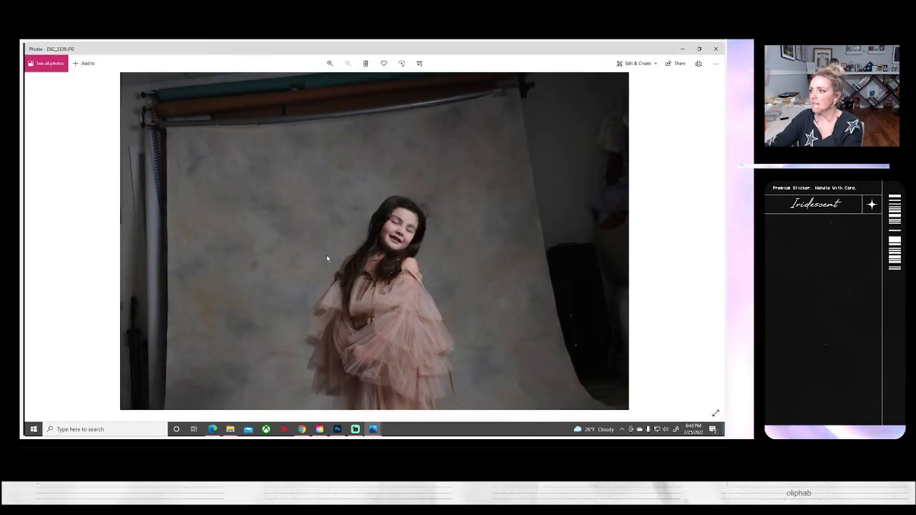
pyautogui.scroll(1, 333, 251)
pyautogui.scroll(3, 333, 252)
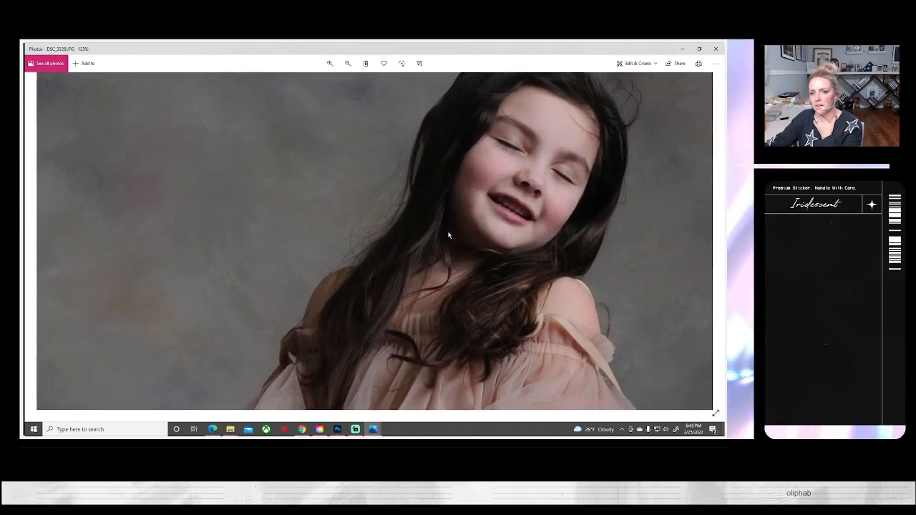
pyautogui.scroll(2, 479, 269)
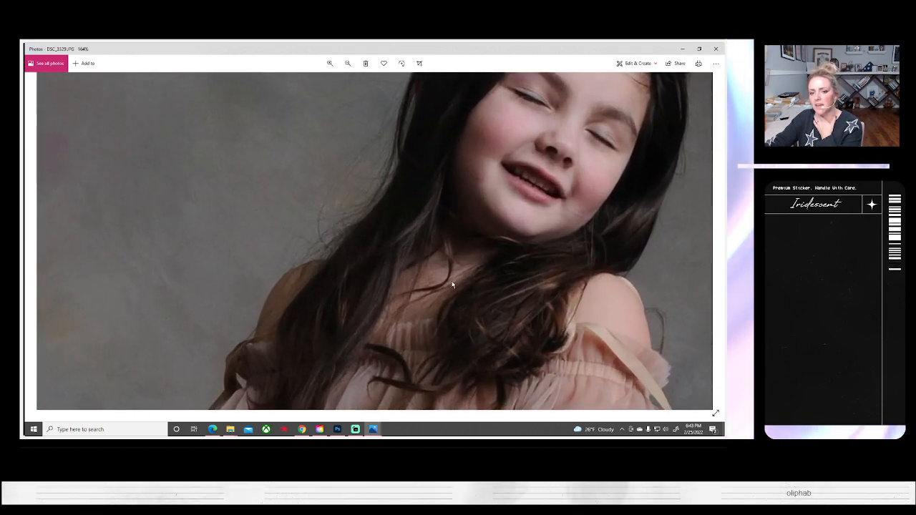
pyautogui.scroll(-3, 480, 267)
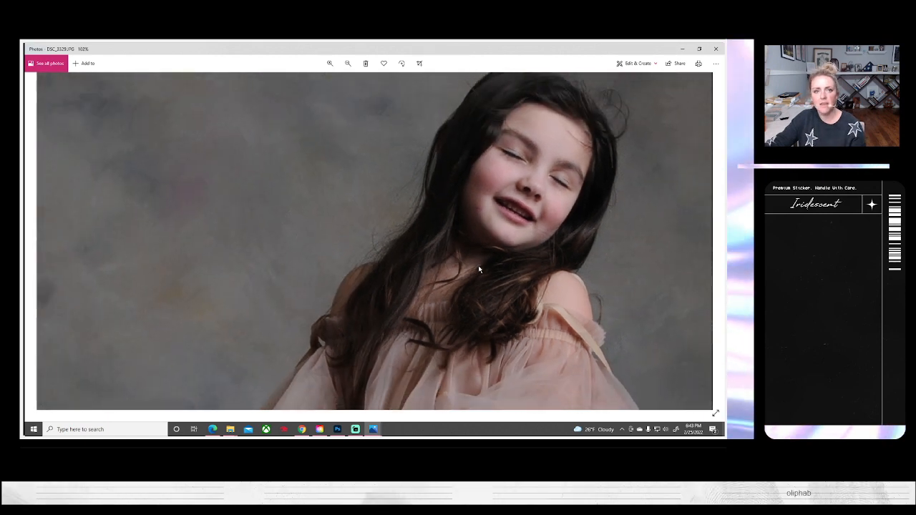
pyautogui.scroll(-2, 480, 264)
pyautogui.scroll(2, 481, 262)
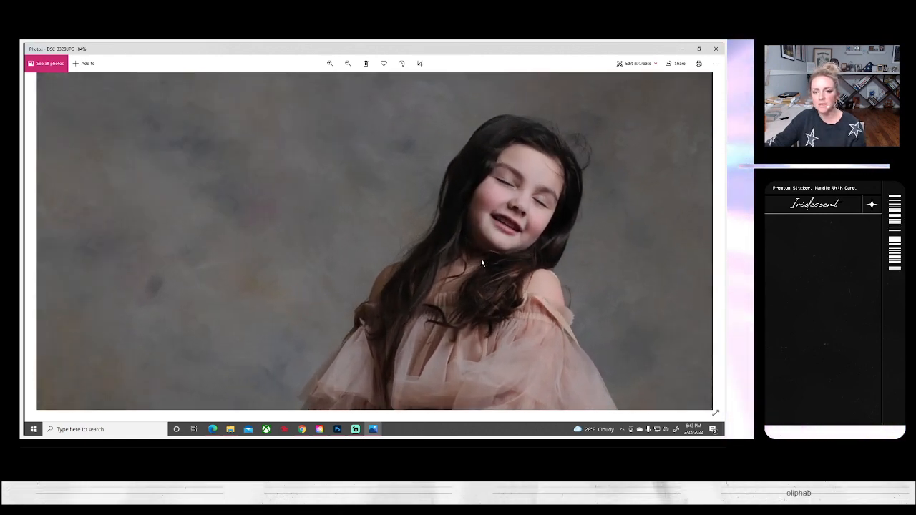
pyautogui.moveTo(482, 264); pyautogui.dragTo(446, 280)
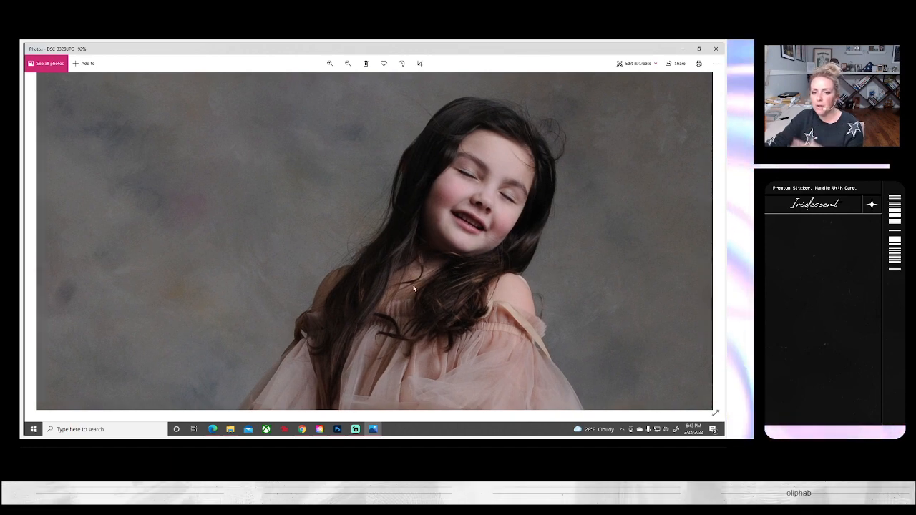
pyautogui.click(716, 49)
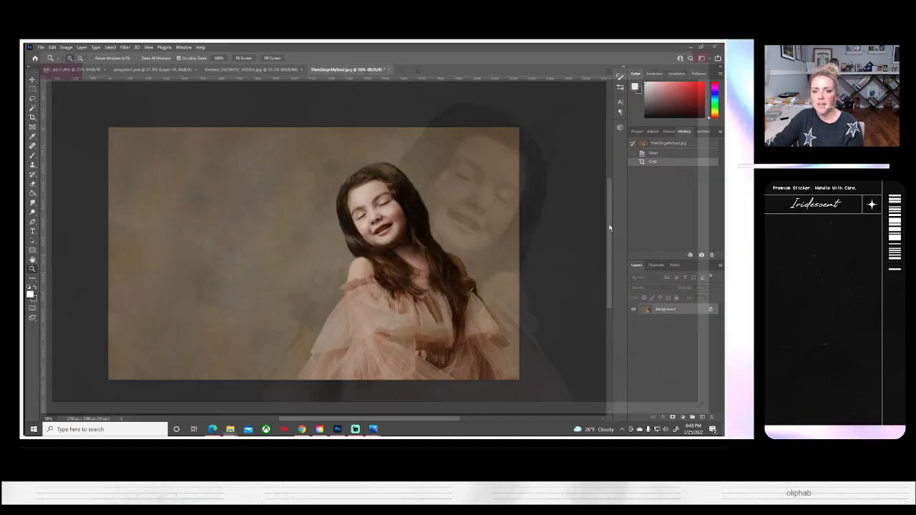
# Step: Open the foreground Color Picker, move it clear of the girl, and sample the skin tones and shadows on her neck
pyautogui.scroll(1, 421, 255)
pyautogui.scroll(-2, 421, 254)
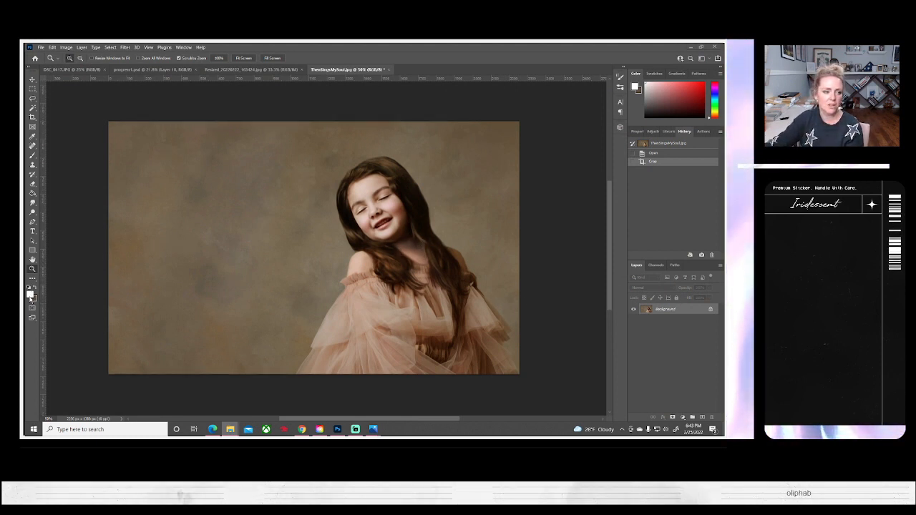
pyautogui.click(32, 270)
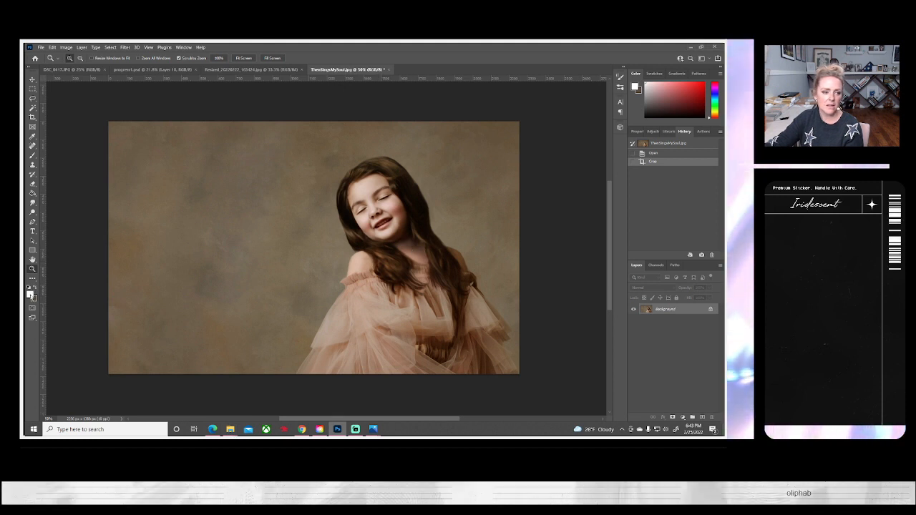
pyautogui.click(30, 293)
pyautogui.moveTo(506, 111); pyautogui.dragTo(571, 126)
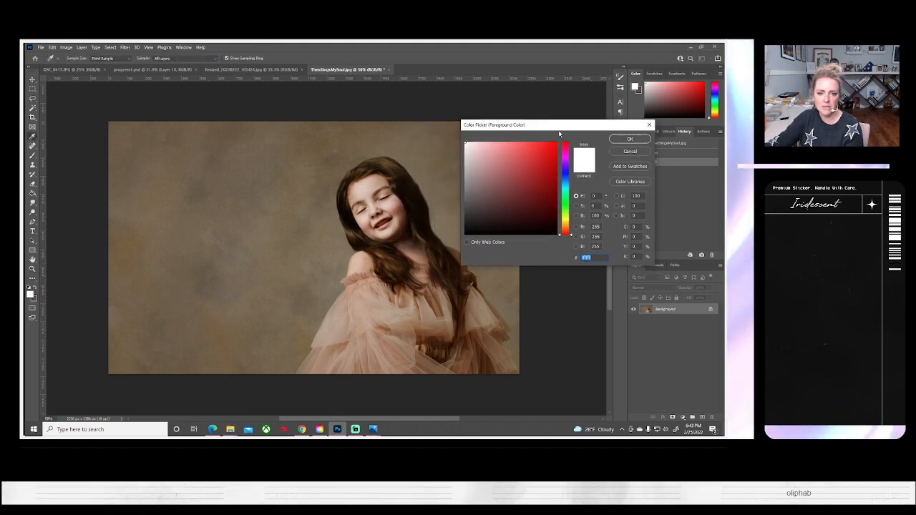
pyautogui.click(412, 250)
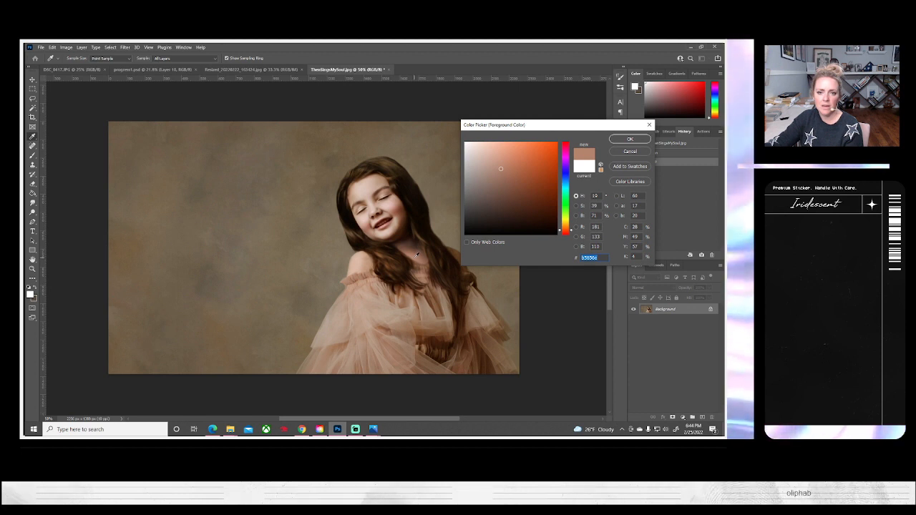
pyautogui.click(407, 240)
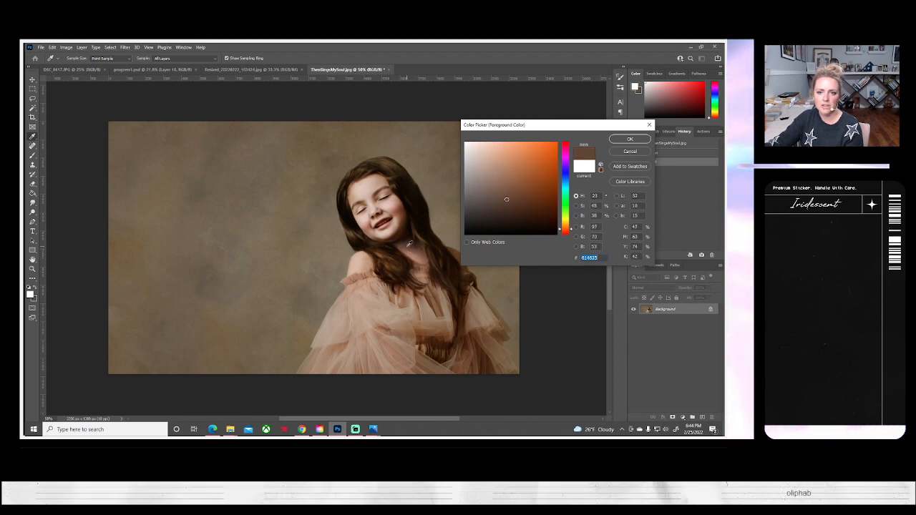
pyautogui.click(411, 238)
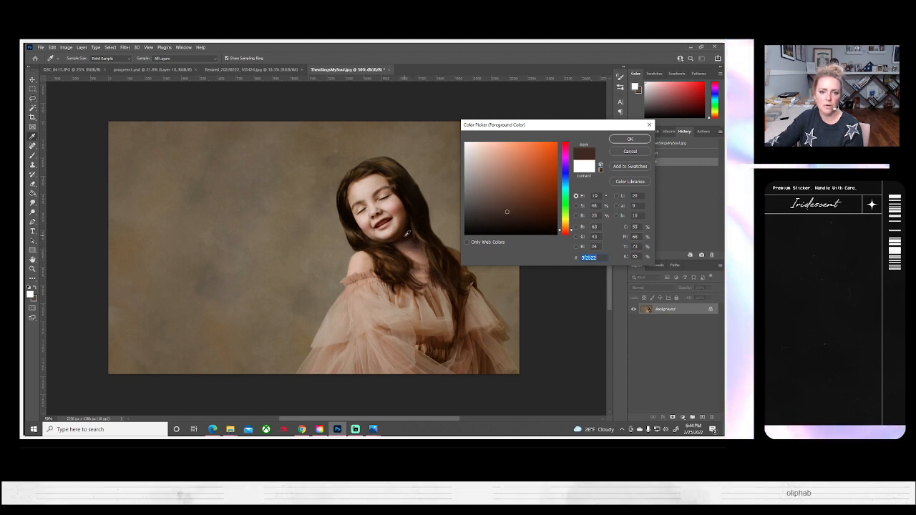
# Step: Sample the skin tones along the girl's jaw, cheek, nose and forehead, and close the Color Picker without changing the foreground color
pyautogui.click(391, 231)
pyautogui.click(393, 228)
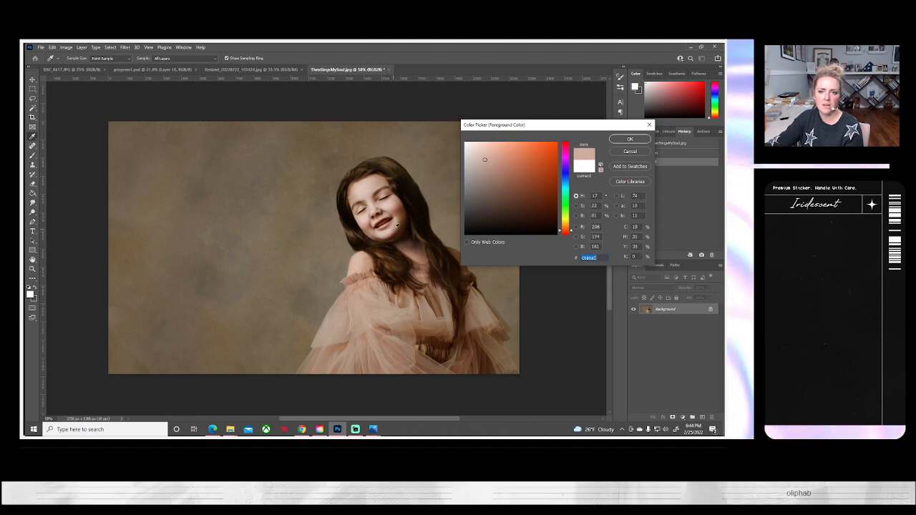
pyautogui.click(397, 222)
pyautogui.click(397, 218)
pyautogui.click(396, 206)
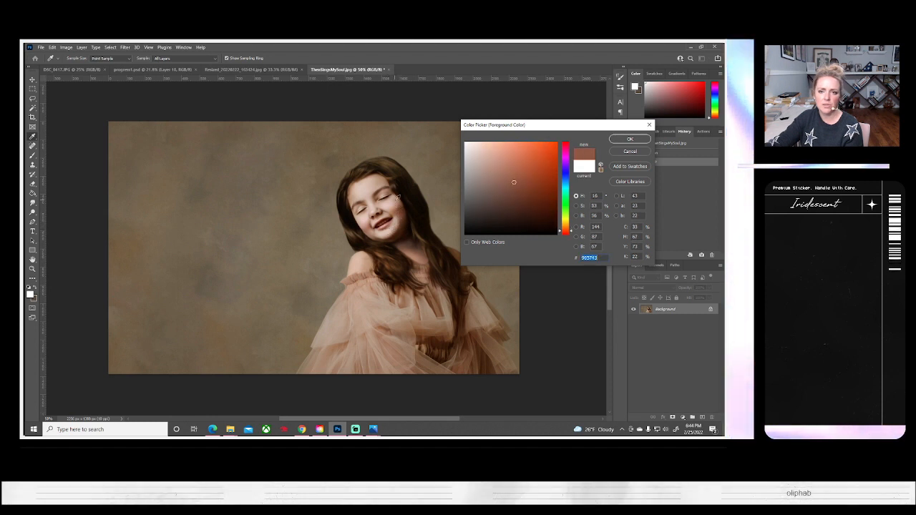
pyautogui.click(392, 196)
pyautogui.click(392, 202)
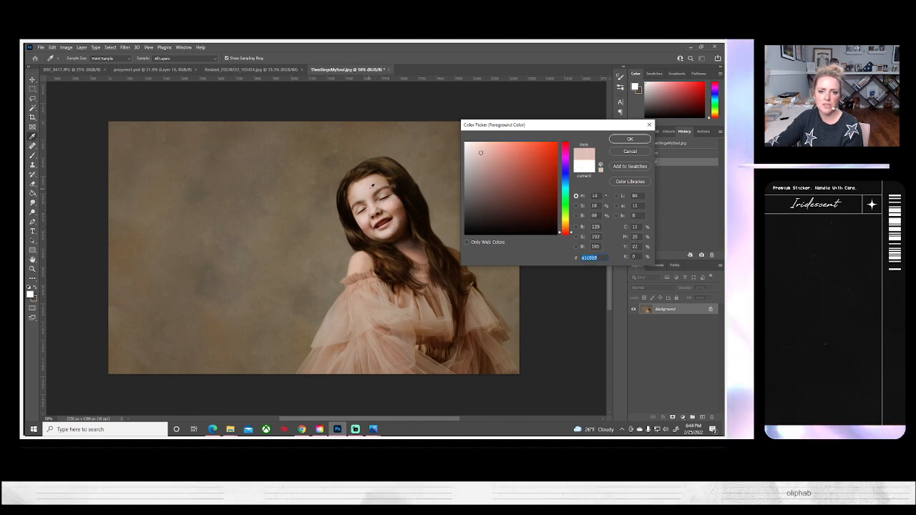
pyautogui.click(367, 191)
pyautogui.click(367, 196)
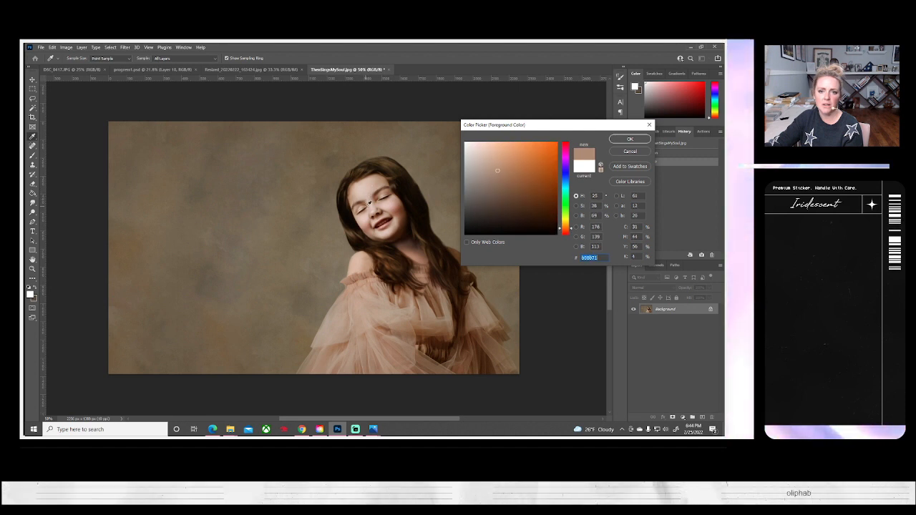
pyautogui.click(368, 197)
pyautogui.click(365, 195)
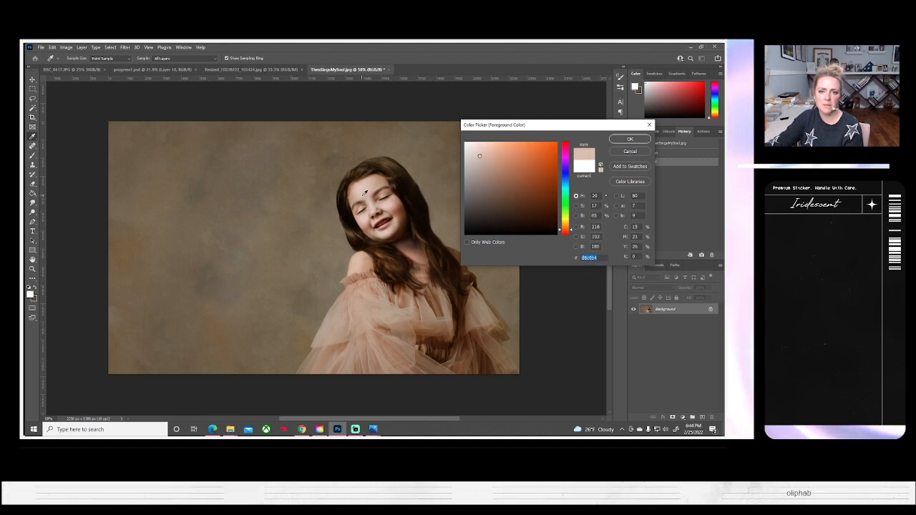
pyautogui.click(629, 151)
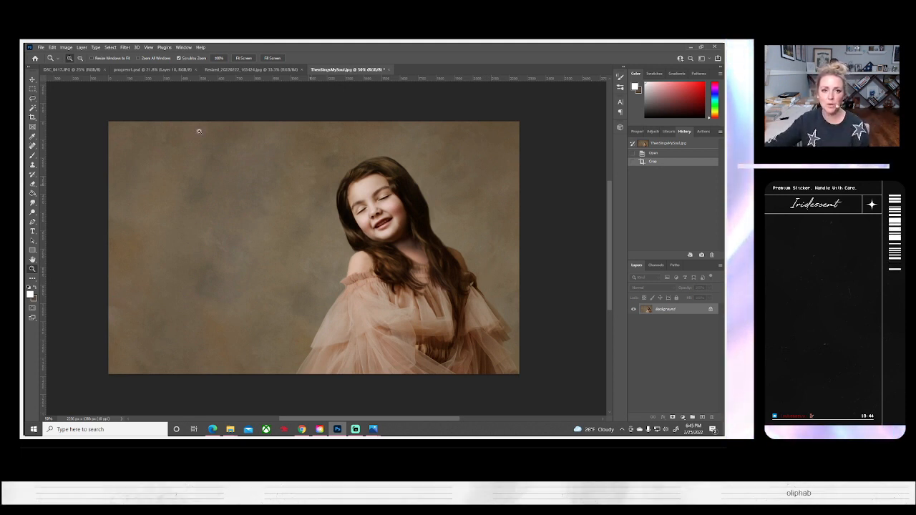
# Step: Save the cropped portrait on the computer as ThenSingsMySoulcrop.jpg, a baseline JPEG at quality 10 (Maximum)
pyautogui.click(41, 47)
pyautogui.click(60, 136)
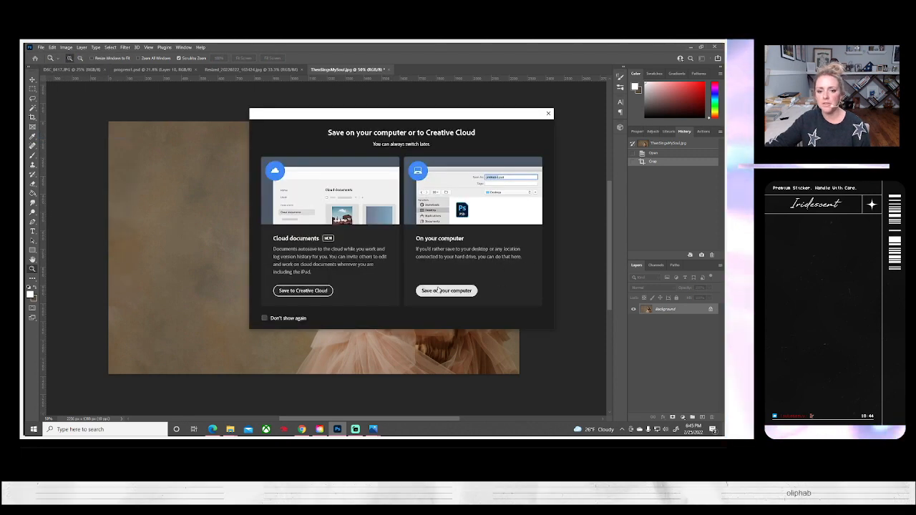
pyautogui.click(448, 291)
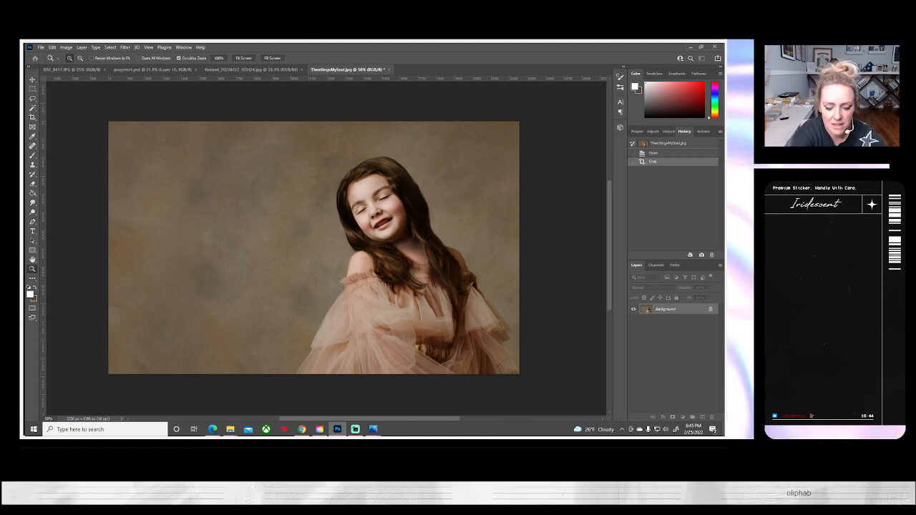
pyautogui.click(582, 342)
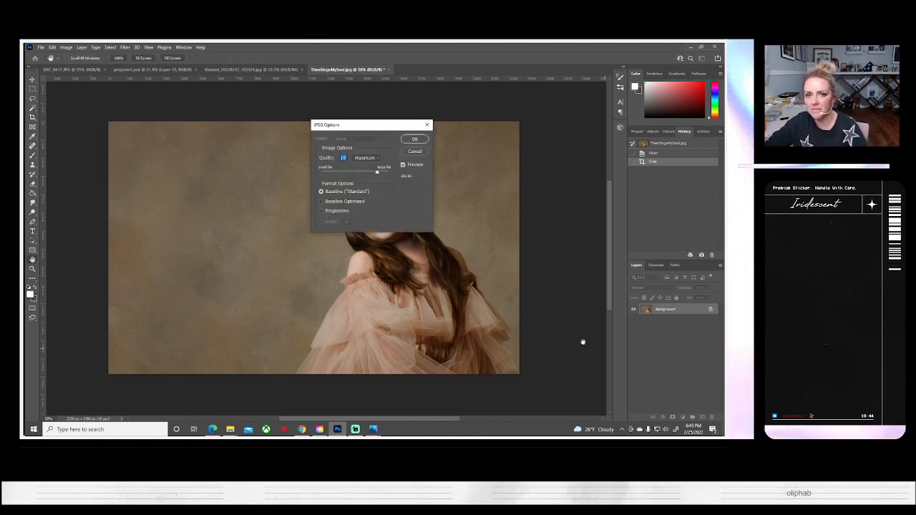
pyautogui.click(414, 139)
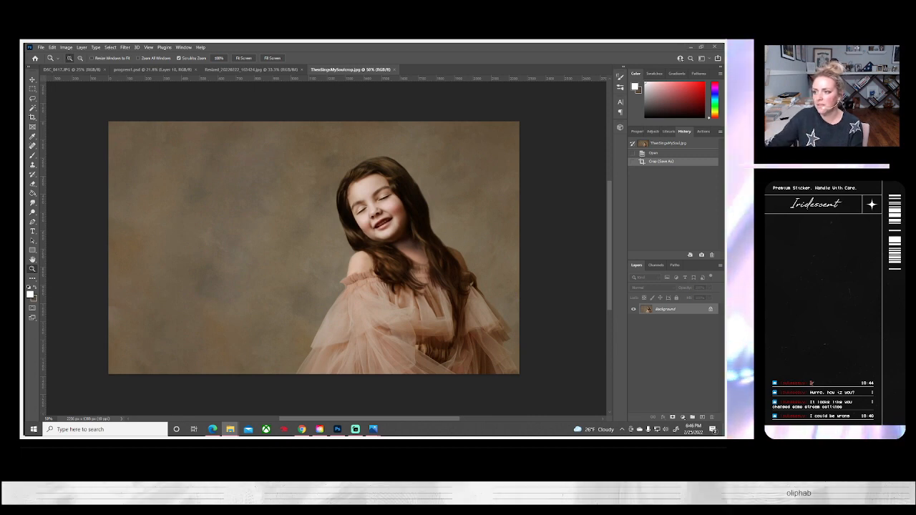
# Step: Bring up Don't Wake Me.jpg in Photos, check its file information including the folder path, and close the picture
pyautogui.hotkey('alt', 'Tab')
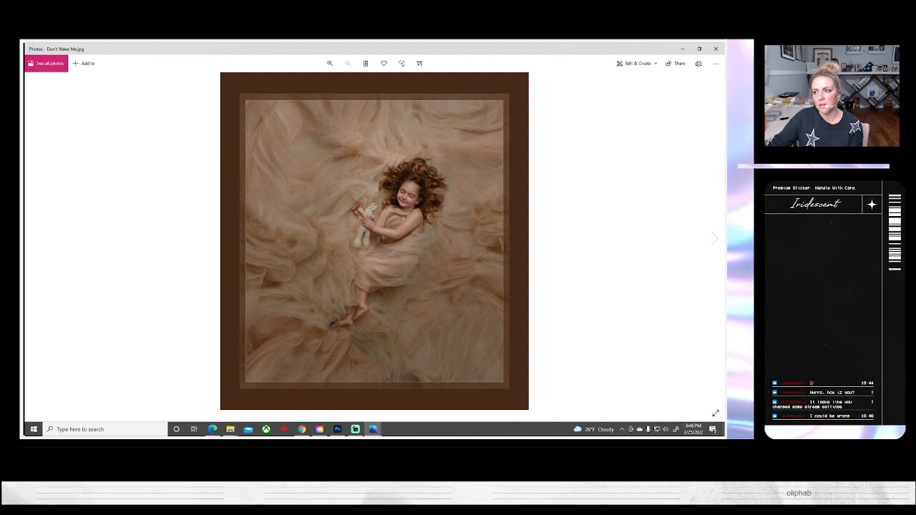
pyautogui.rightClick(448, 216)
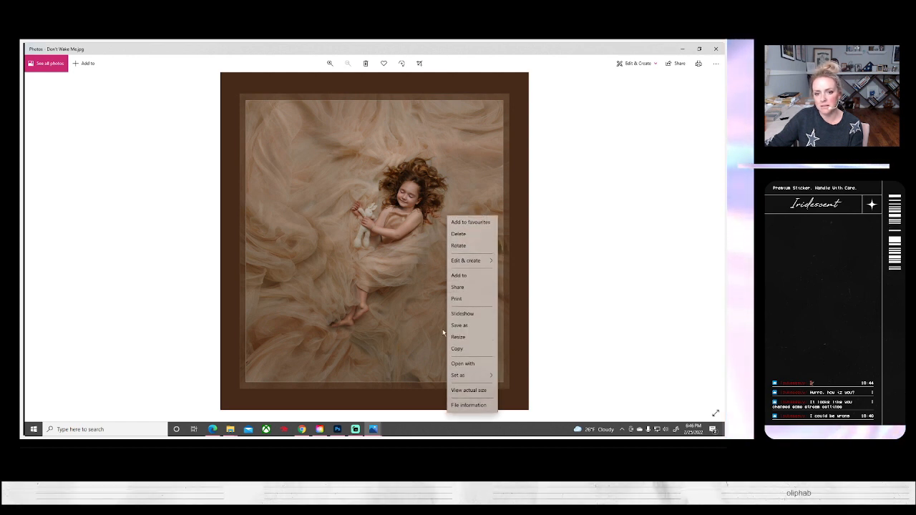
pyautogui.click(467, 405)
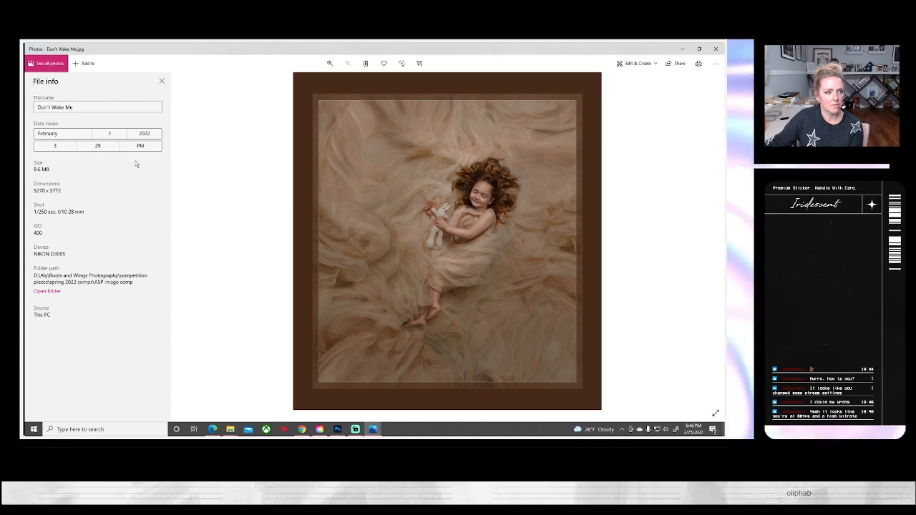
pyautogui.click(161, 81)
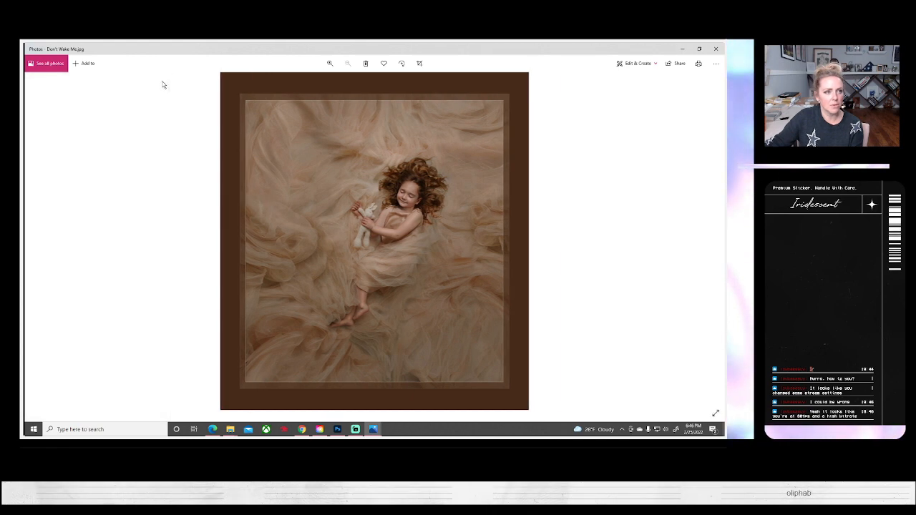
pyautogui.click(715, 48)
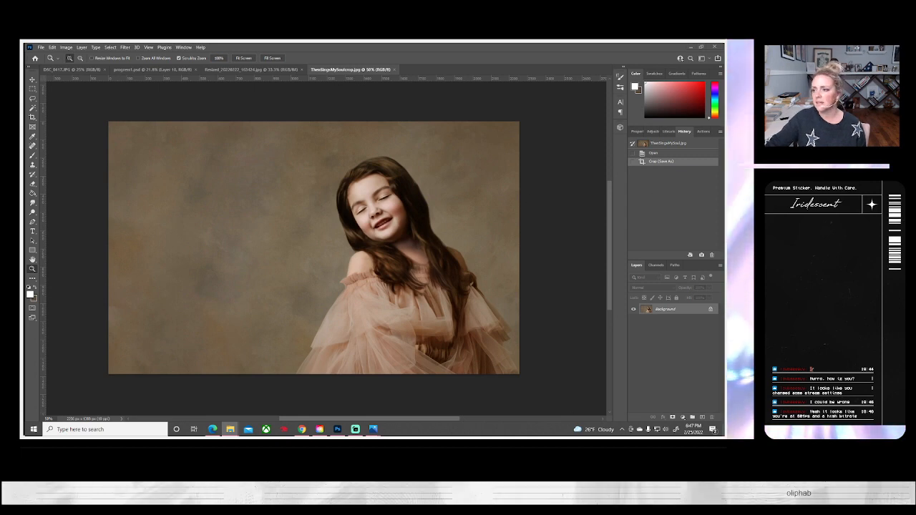
# Step: Examine the bordered ThenSingsMySoul.jpg in Photos, studying the girl's face, hair, neck and dress up close and in the full composition
pyautogui.scroll(5, 481, 208)
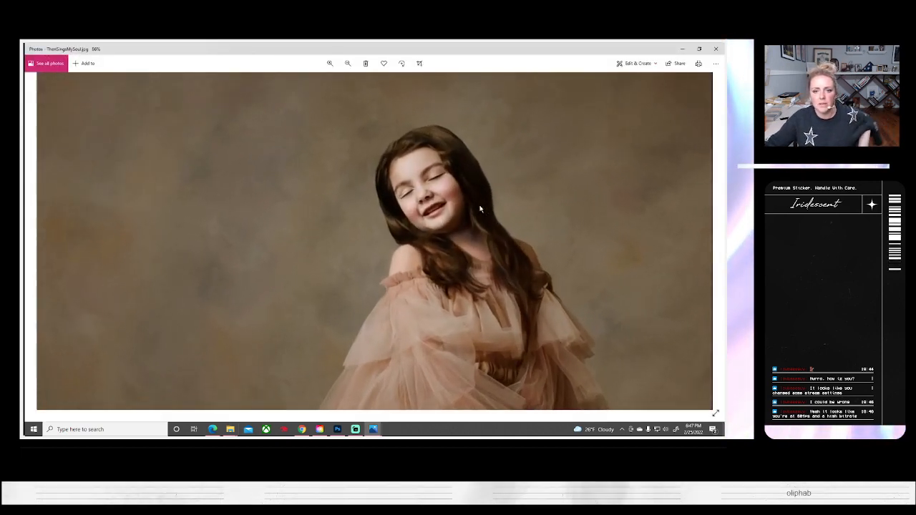
pyautogui.moveTo(480, 208); pyautogui.dragTo(480, 229)
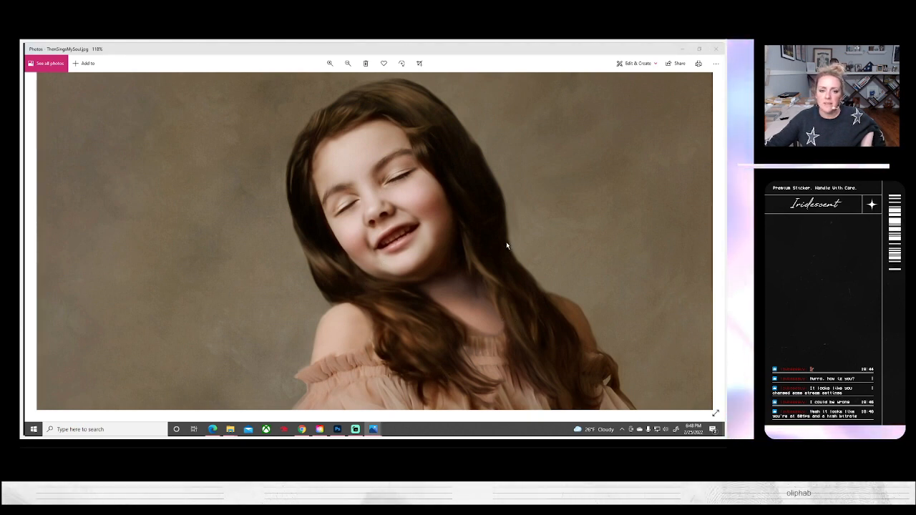
pyautogui.click(198, 221)
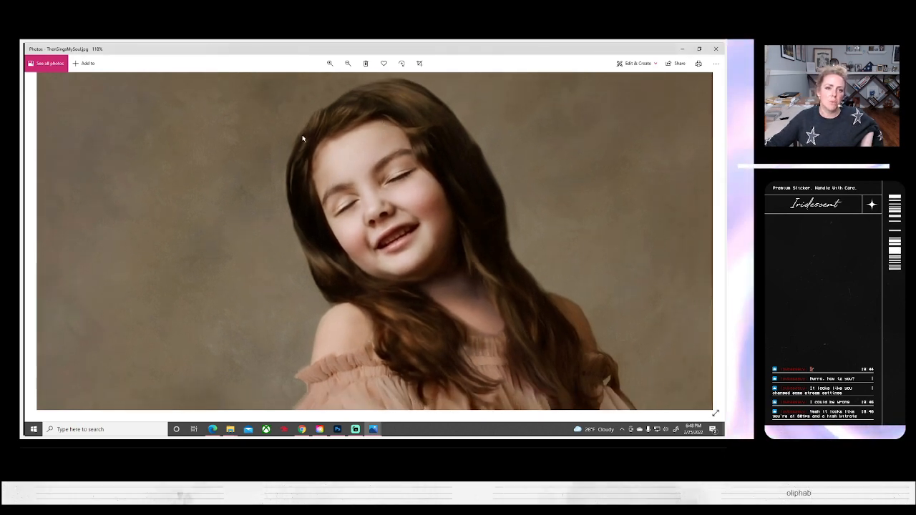
pyautogui.scroll(3, 384, 130)
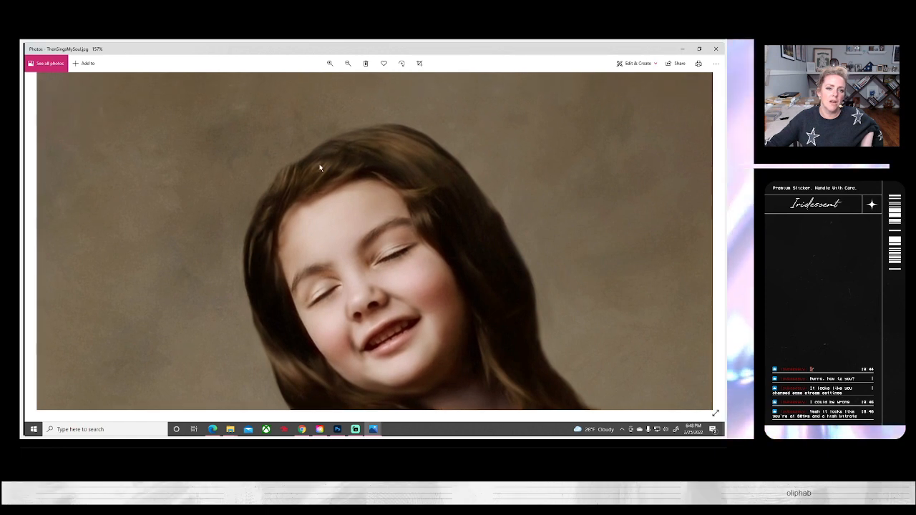
pyautogui.scroll(-5, 460, 261)
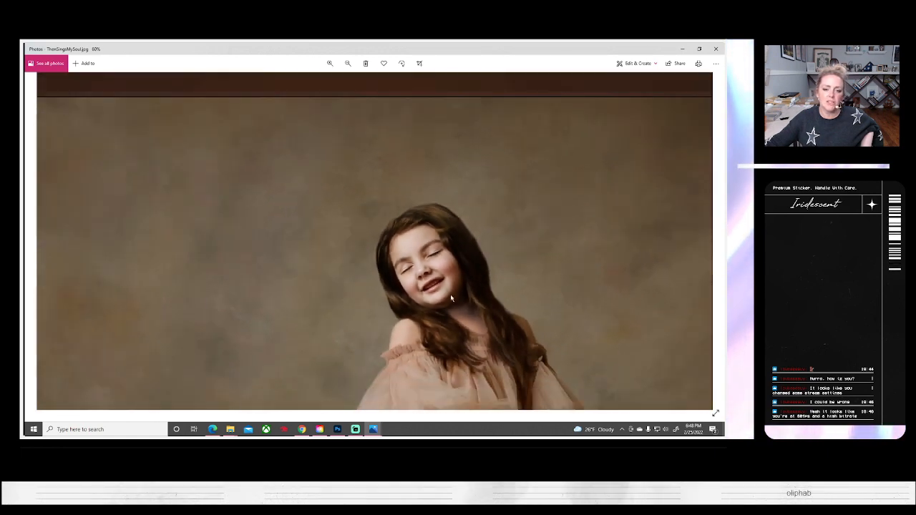
pyautogui.scroll(4, 437, 299)
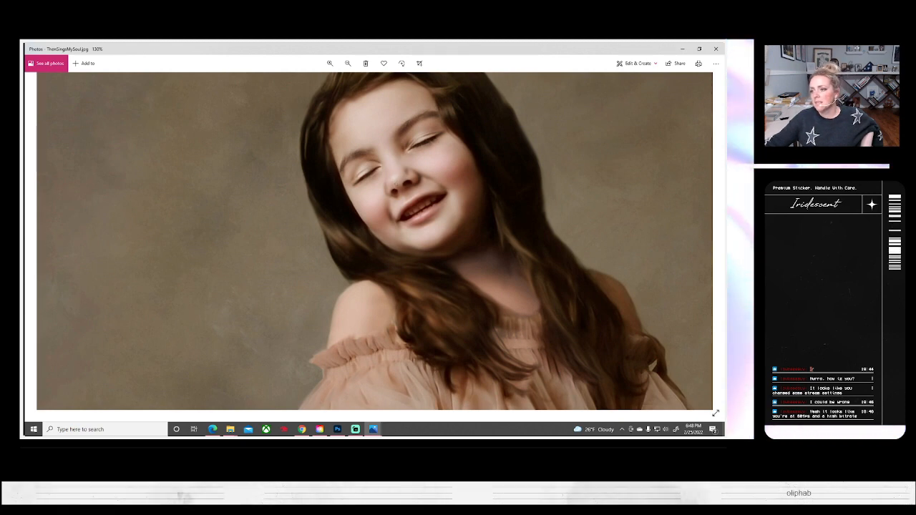
pyautogui.scroll(2, 583, 244)
pyautogui.scroll(-6, 579, 242)
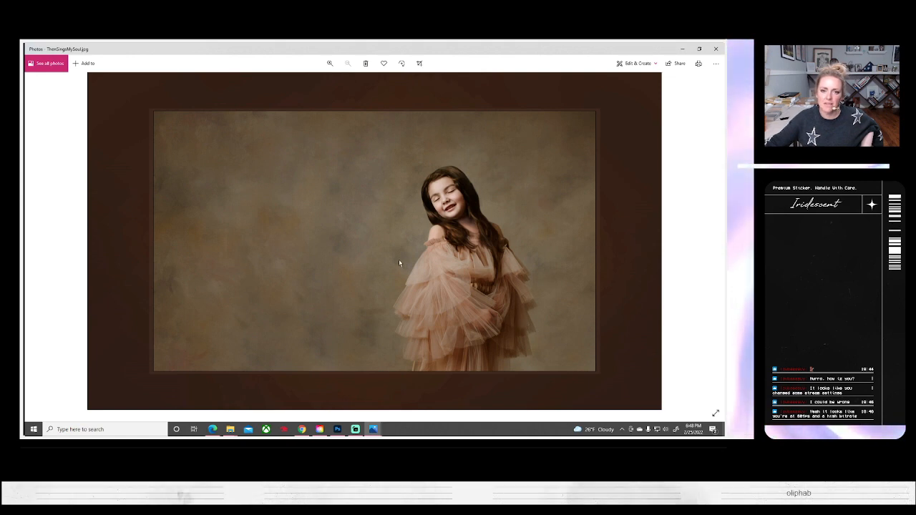
# Step: Switch back to Photoshop and revert ThenSingsMySoulcrop.jpg to its opened state before the crop, with the whole picture in view
pyautogui.click(335, 430)
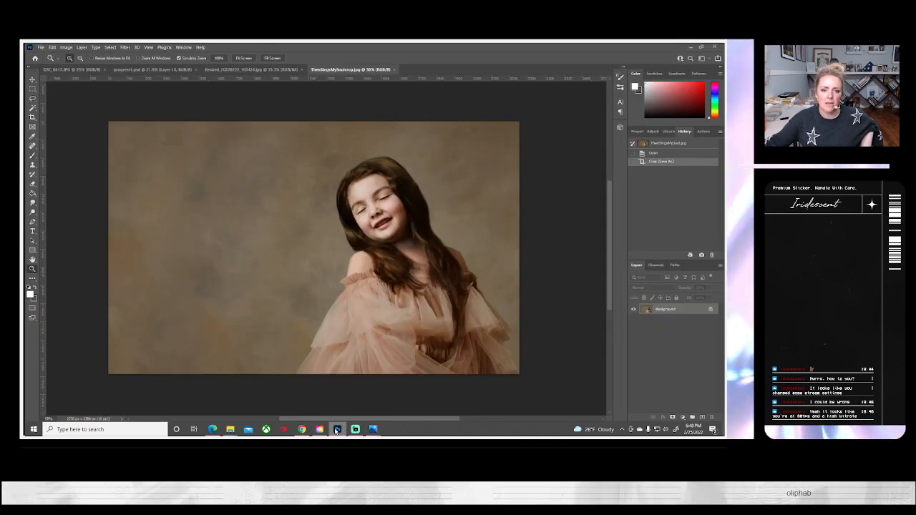
pyautogui.click(652, 154)
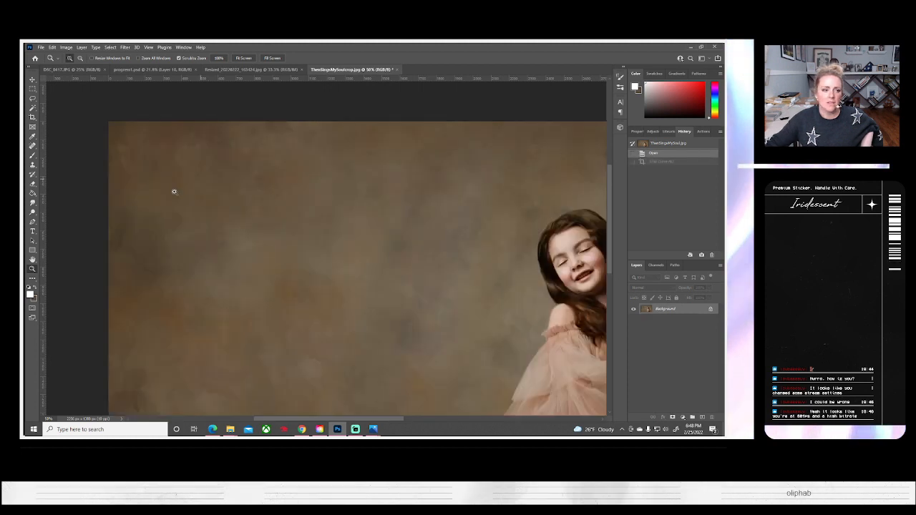
pyautogui.scroll(-1, 153, 205)
pyautogui.click(80, 59)
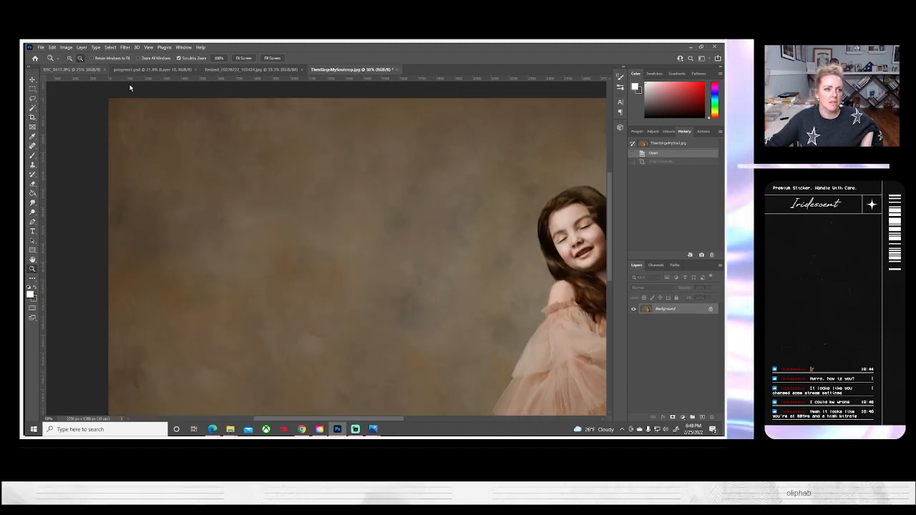
pyautogui.click(363, 222)
pyautogui.click(362, 222)
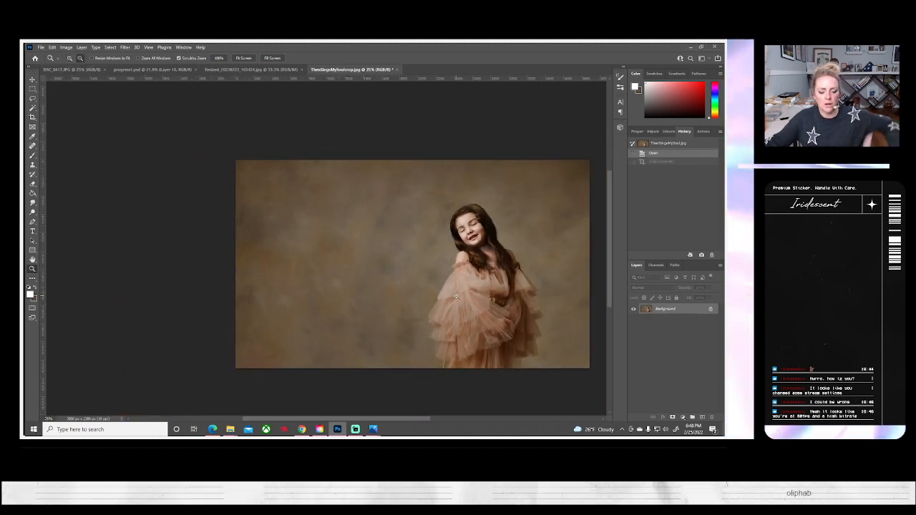
pyautogui.moveTo(465, 276); pyautogui.dragTo(391, 260)
# Step: Crop the picture to an upright format around the girl and her full dress, keeping the full image height and trimming both sides
pyautogui.click(32, 118)
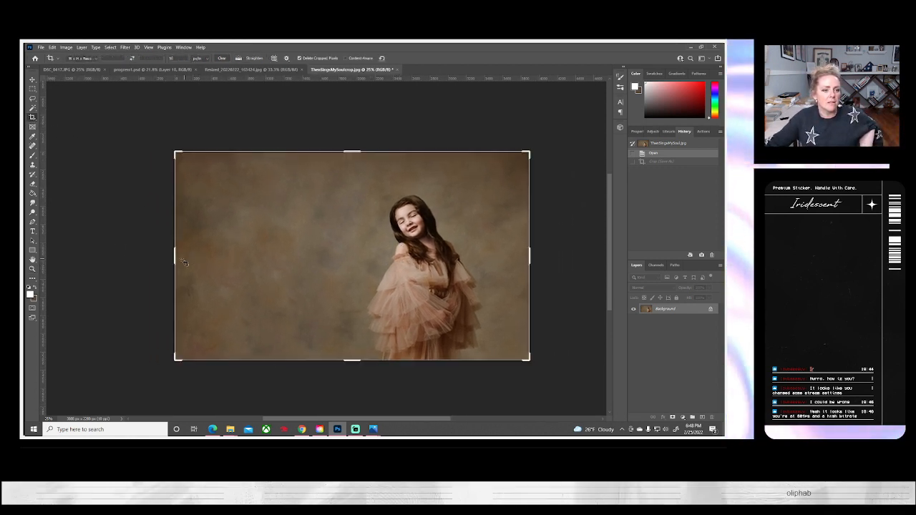
pyautogui.moveTo(177, 262); pyautogui.dragTo(255, 266)
pyautogui.moveTo(450, 256); pyautogui.dragTo(429, 256)
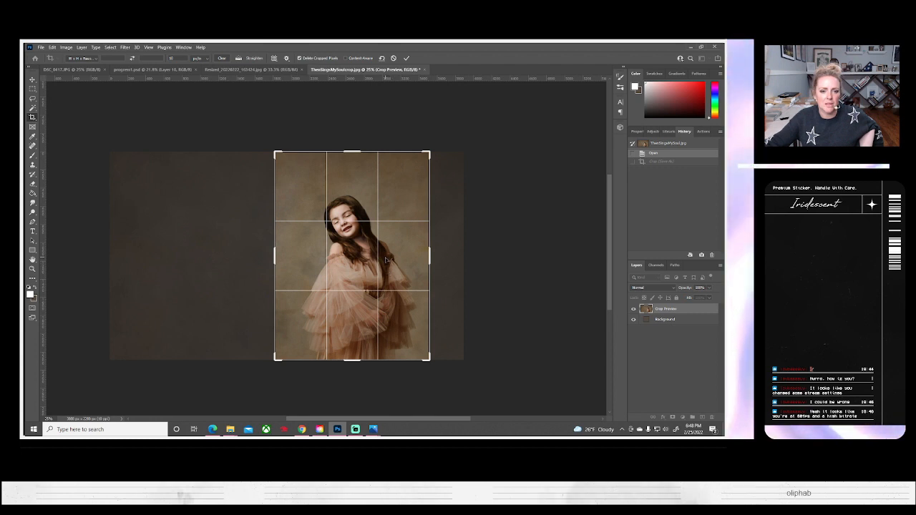
pyautogui.moveTo(429, 260); pyautogui.dragTo(431, 261)
pyautogui.moveTo(335, 276); pyautogui.dragTo(358, 272)
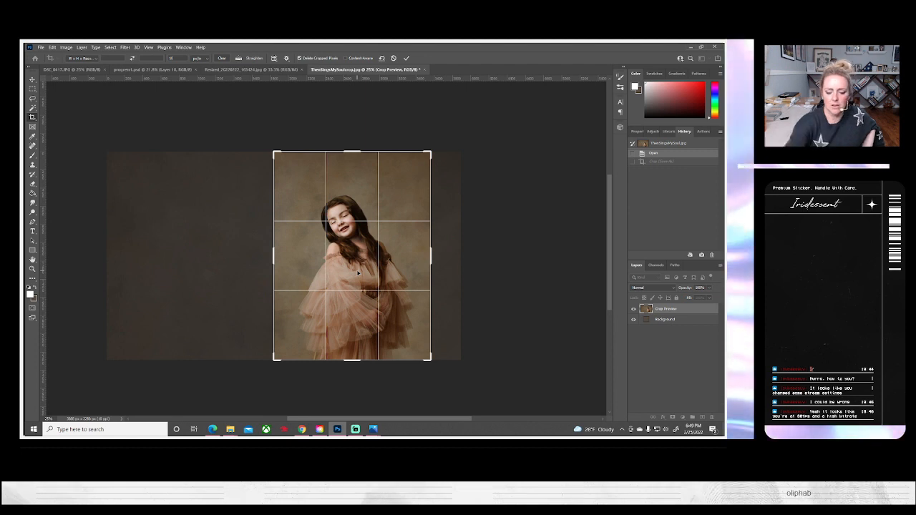
pyautogui.press('Return')
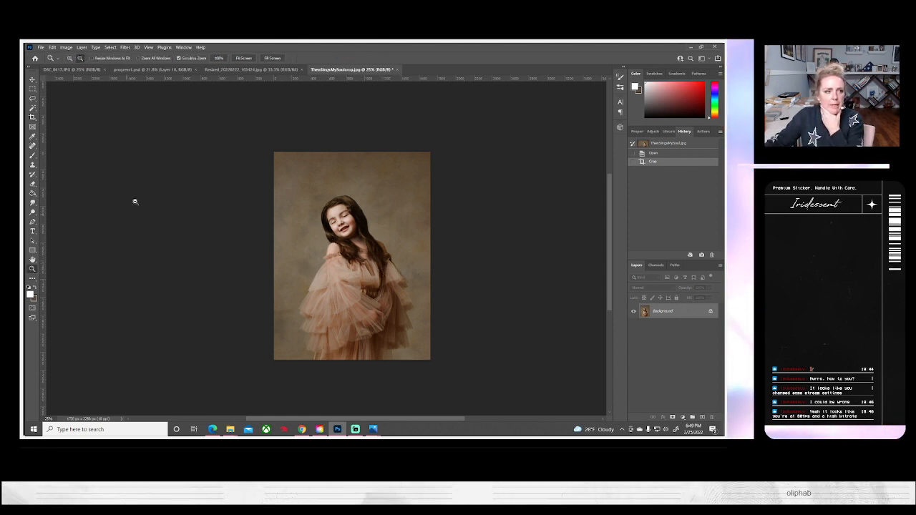
# Step: Duplicate the Background layer of the upright crop, keeping the default name Background copy
pyautogui.press('z')
pyautogui.hotkey('ctrl', '-')
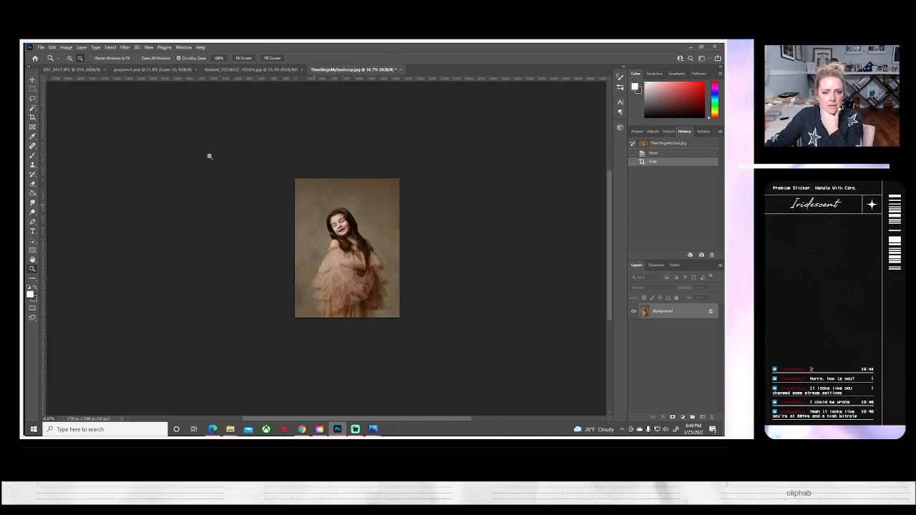
pyautogui.click(69, 59)
pyautogui.click(345, 250)
pyautogui.click(344, 250)
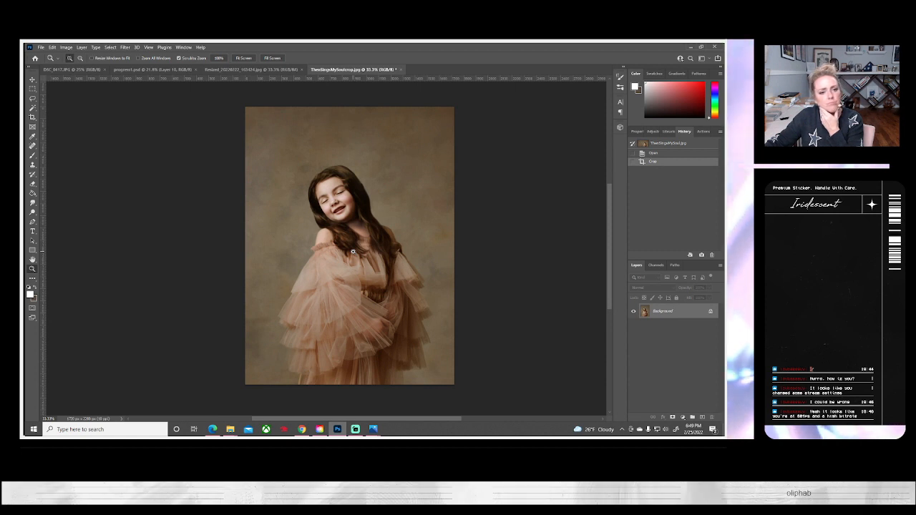
pyautogui.rightClick(654, 311)
pyautogui.click(679, 326)
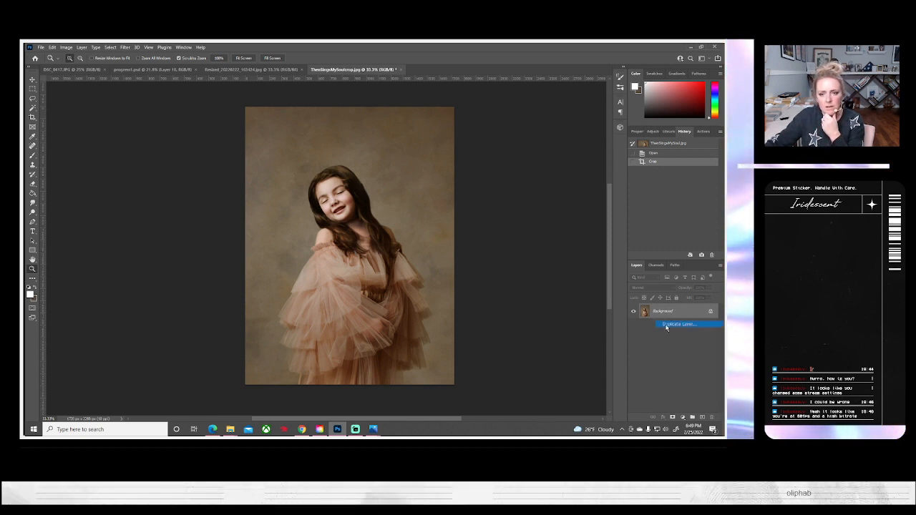
pyautogui.click(432, 151)
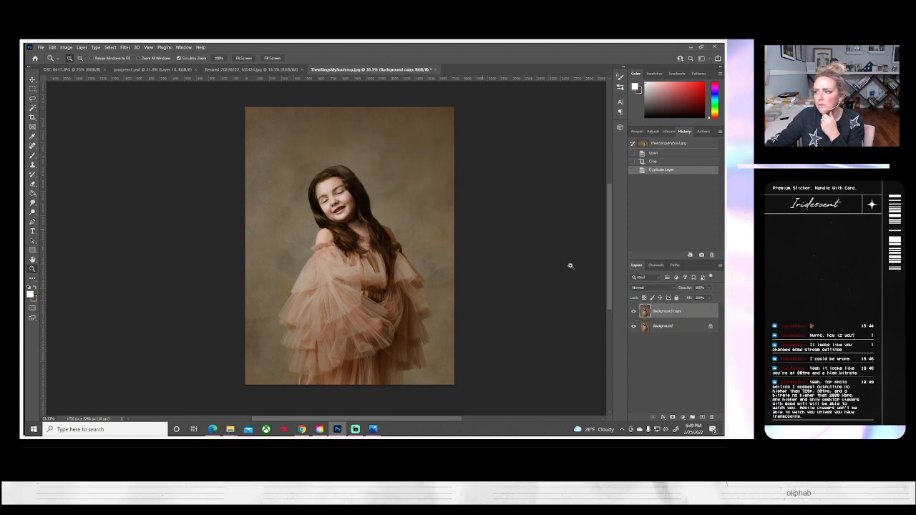
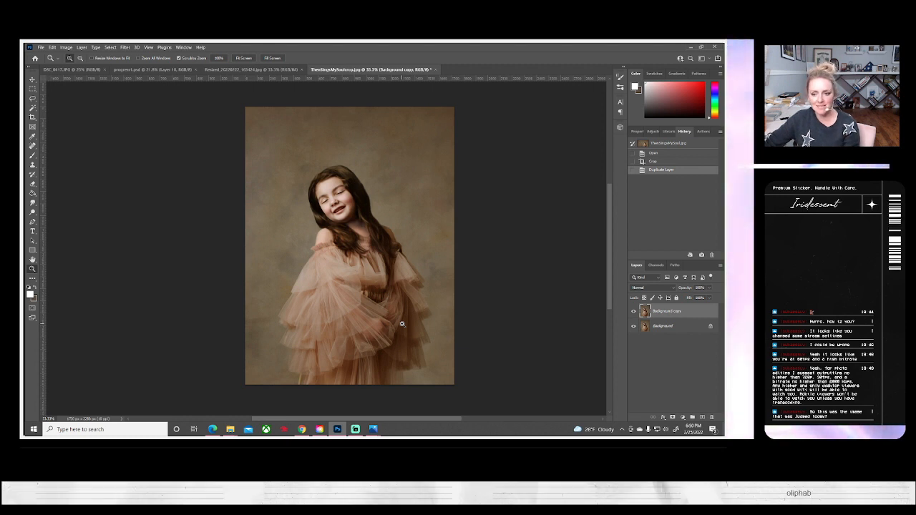
# Step: Flatten the upright crop to a single layer and save it on the computer as a Maximum-quality, Baseline ("Standard") JPEG
pyautogui.click(83, 48)
pyautogui.click(94, 334)
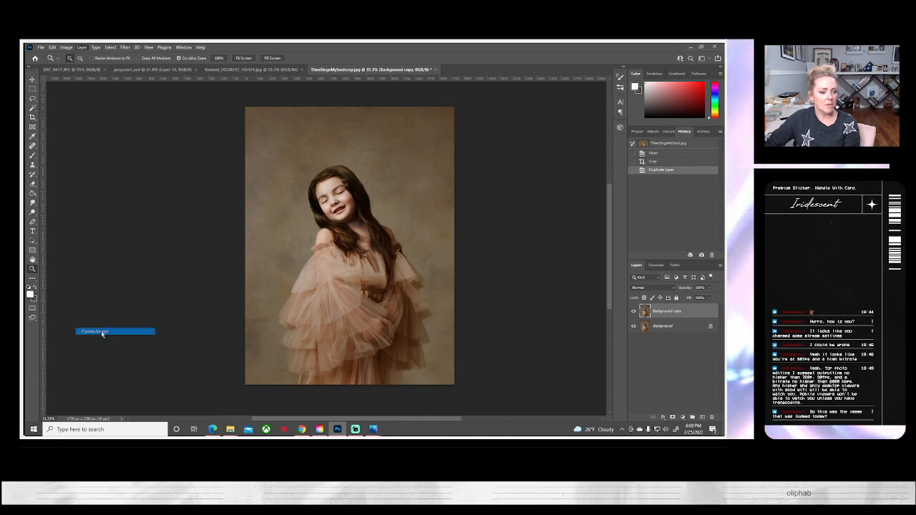
pyautogui.click(41, 47)
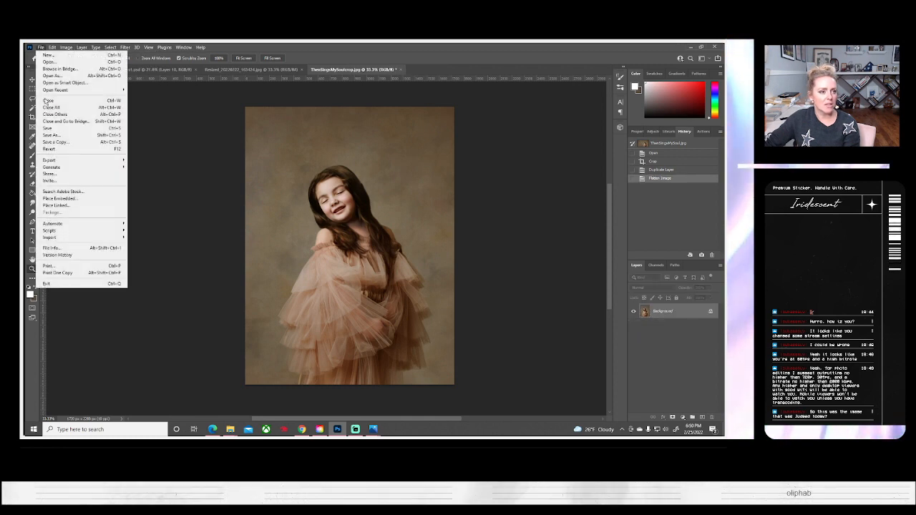
pyautogui.click(53, 130)
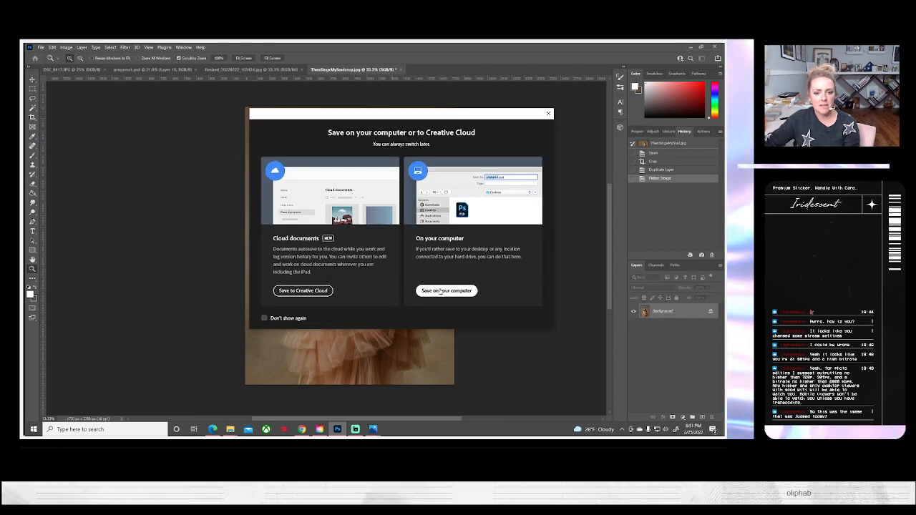
pyautogui.click(437, 291)
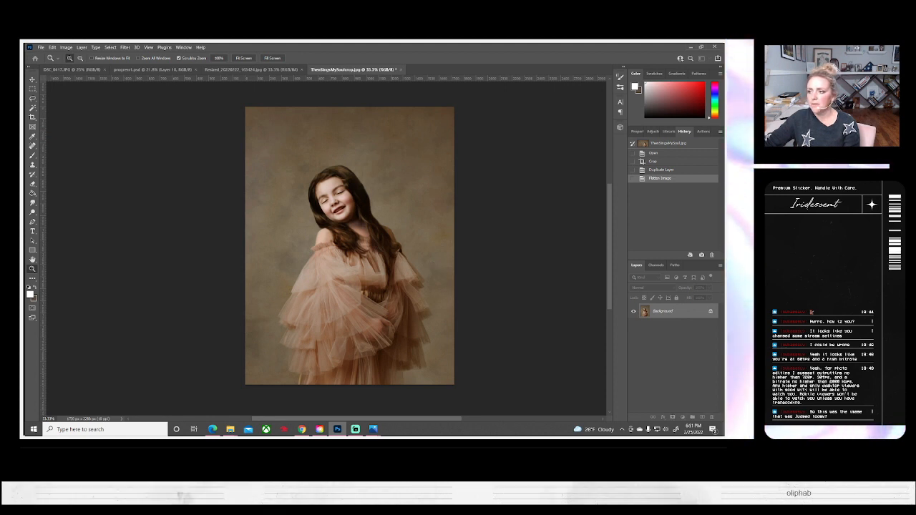
pyautogui.hotkey('ctrl', 's')
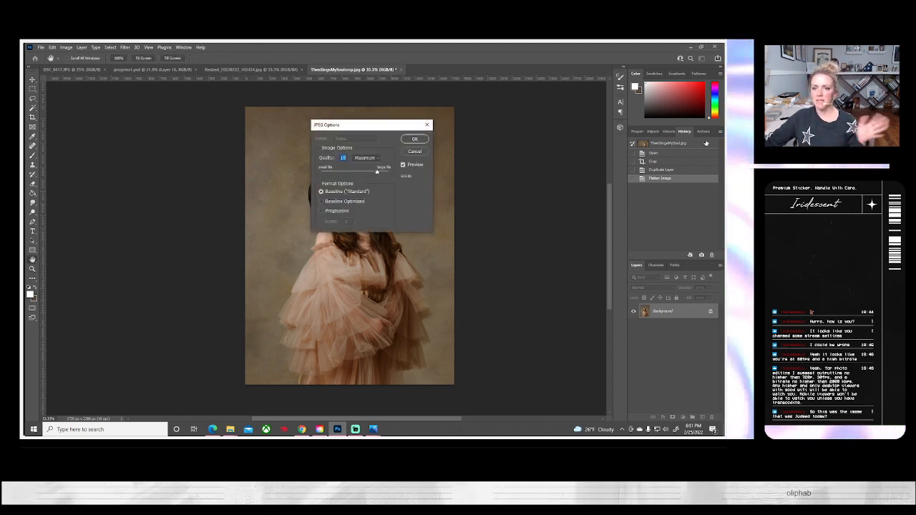
pyautogui.click(415, 139)
pyautogui.press('z')
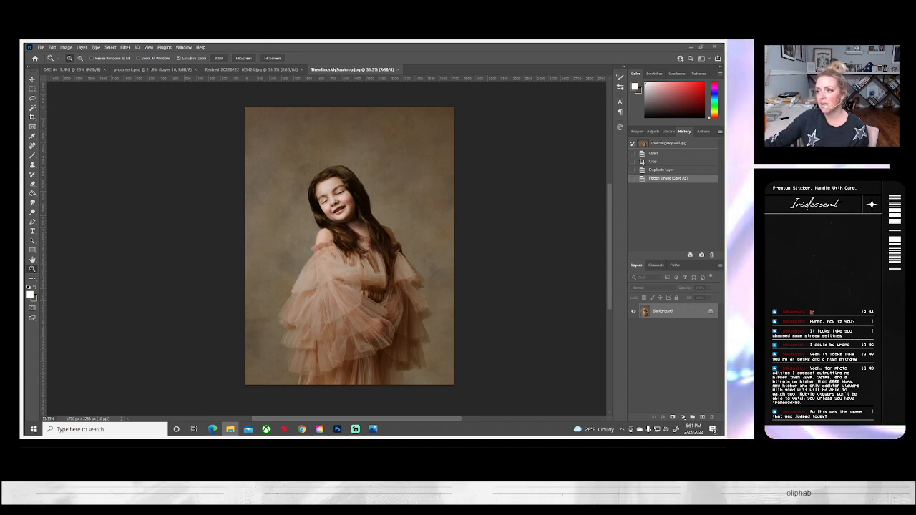
# Step: Switch to Photos and review the bordered portraits Break and Stitch.jpg, Sugar Plum Kitty.jpg and ThenSingsMySoul.jpg, comparing their compositions and empty space
pyautogui.hotkey('alt', 'Tab')
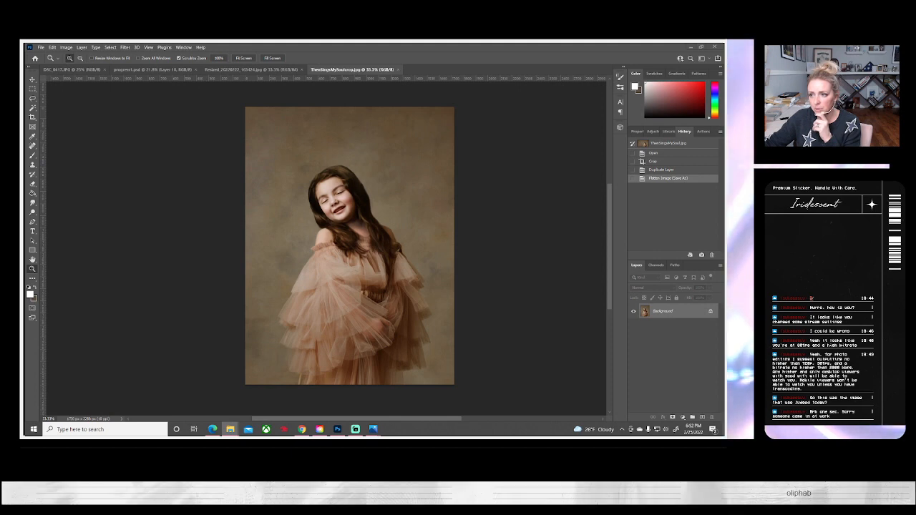
pyautogui.click(373, 429)
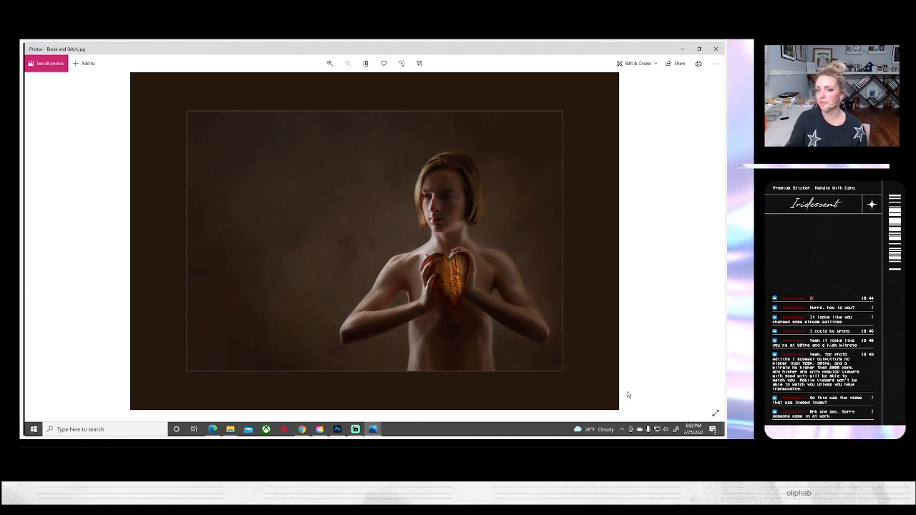
pyautogui.click(715, 50)
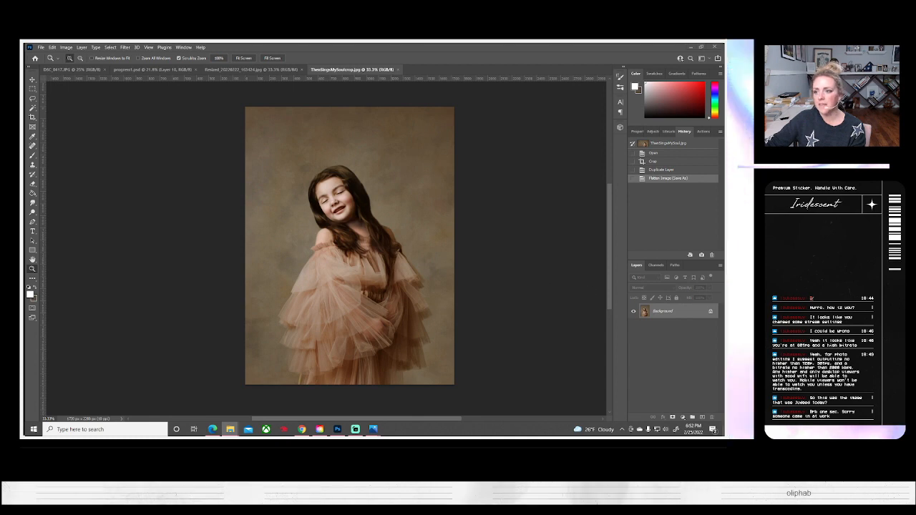
pyautogui.hotkey('alt', 'Tab')
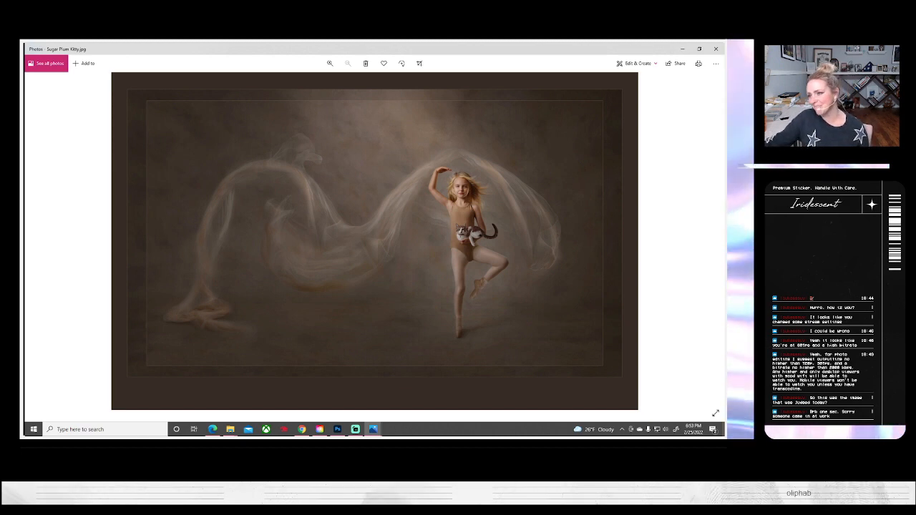
pyautogui.click(716, 49)
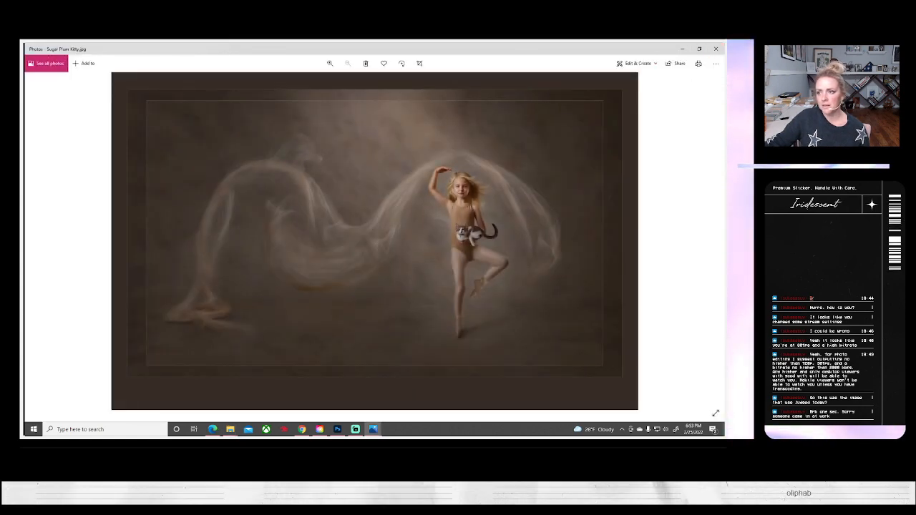
pyautogui.press('Right')
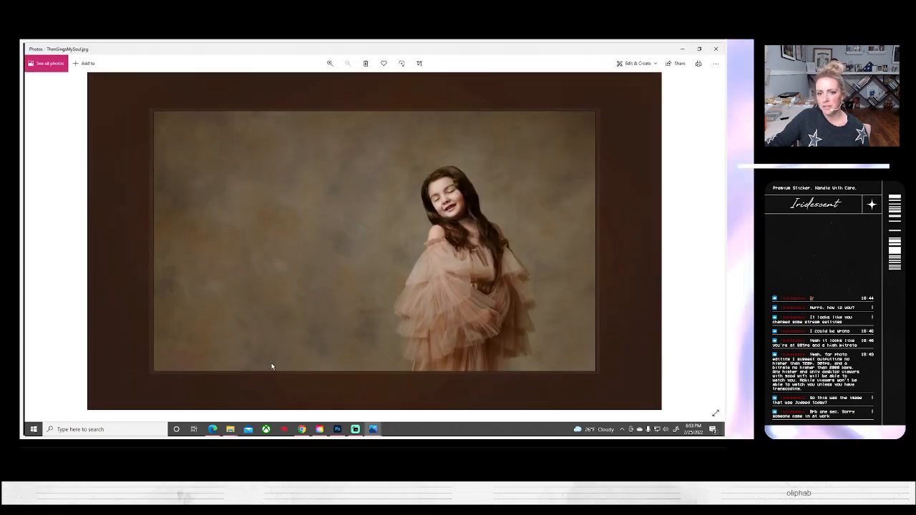
pyautogui.click(716, 49)
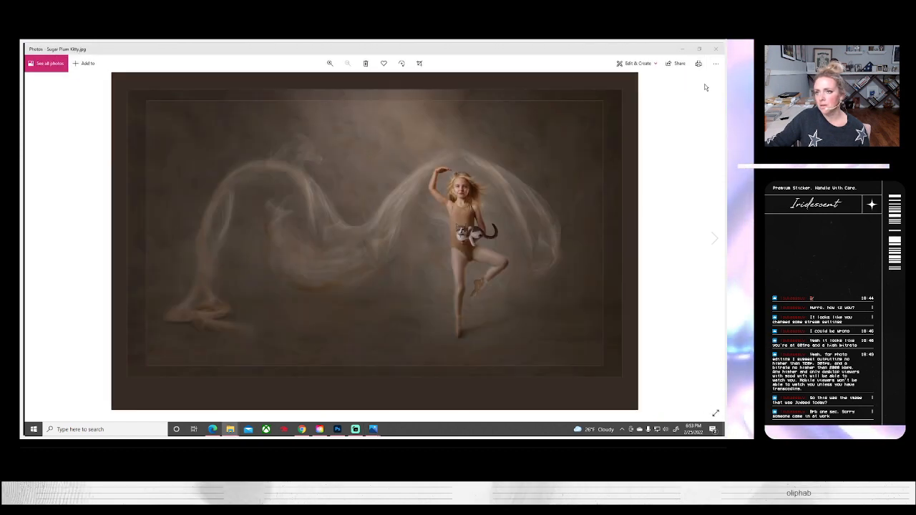
pyautogui.click(716, 49)
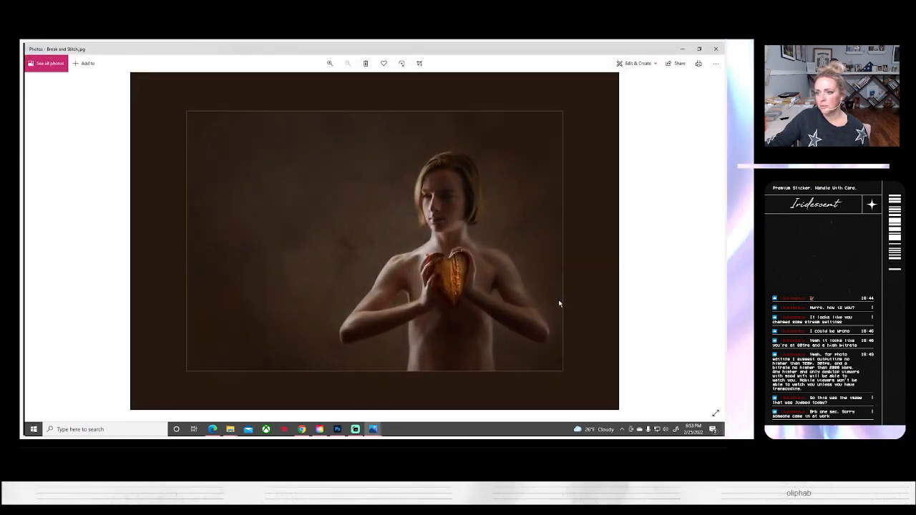
pyautogui.click(716, 48)
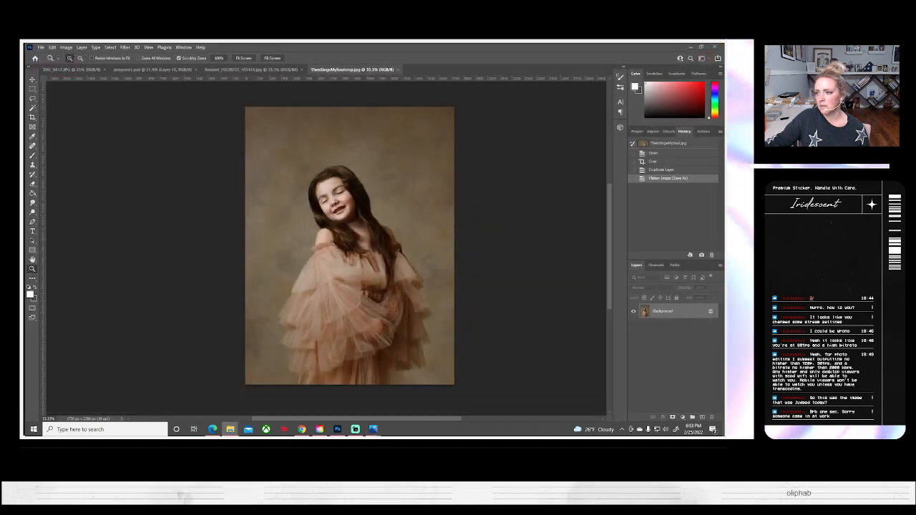
# Step: Review Lean On Me.jpg, Don't Wake Me.jpg and Little Willow.jpg in Photos, studying the pose and subject placement in each
pyautogui.hotkey('alt', 'Tab')
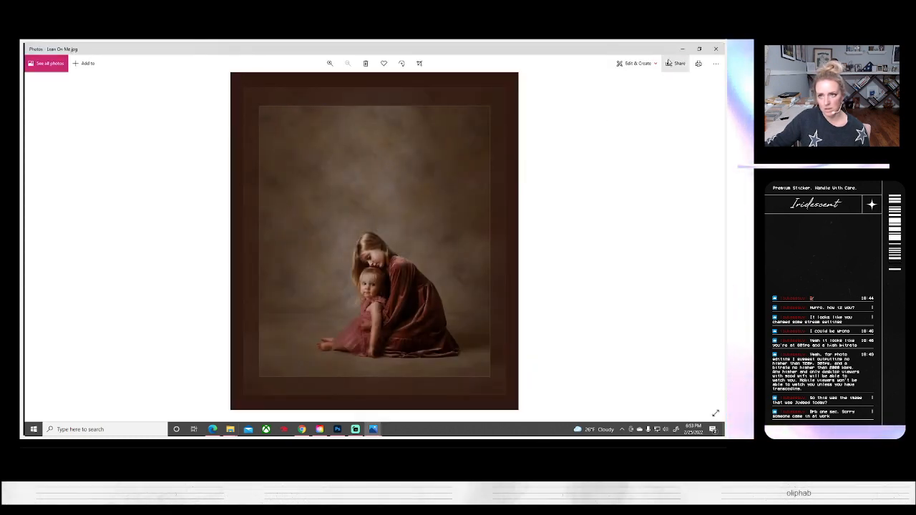
pyautogui.hotkey('alt', 'Tab')
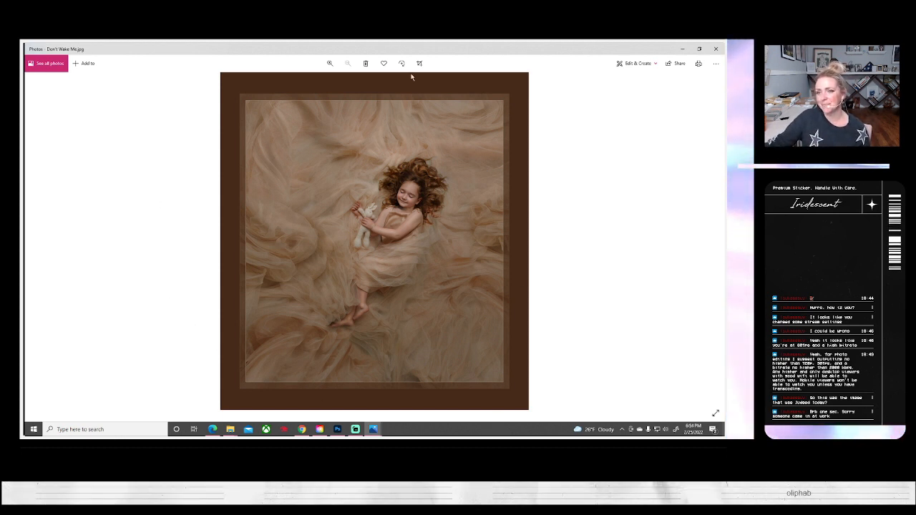
pyautogui.click(716, 48)
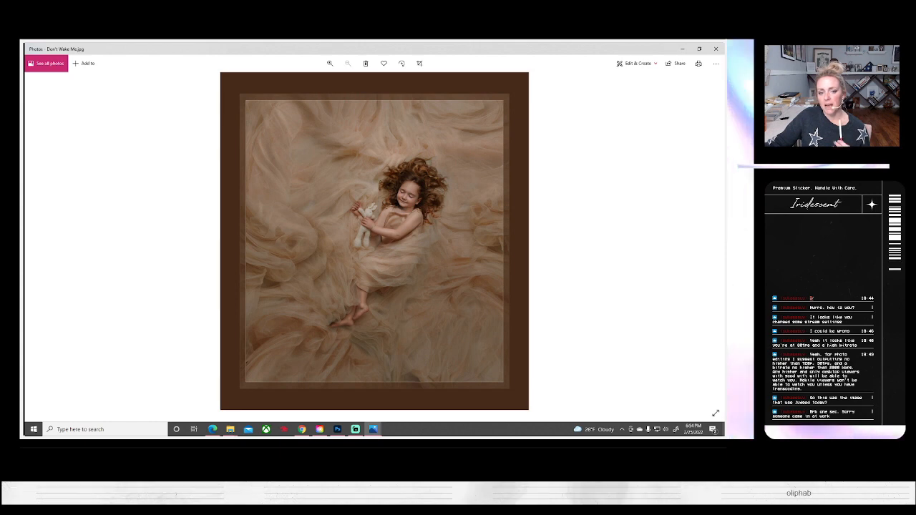
pyautogui.click(716, 48)
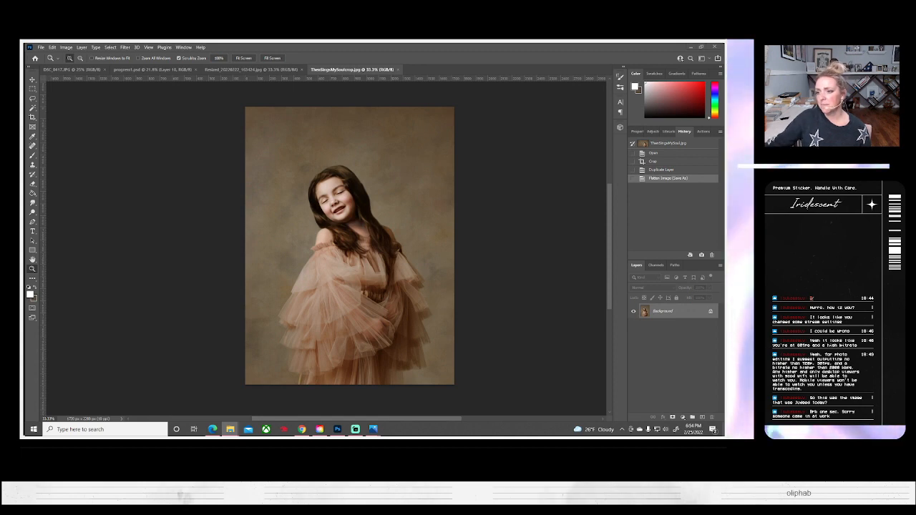
pyautogui.hotkey('alt', 'Tab')
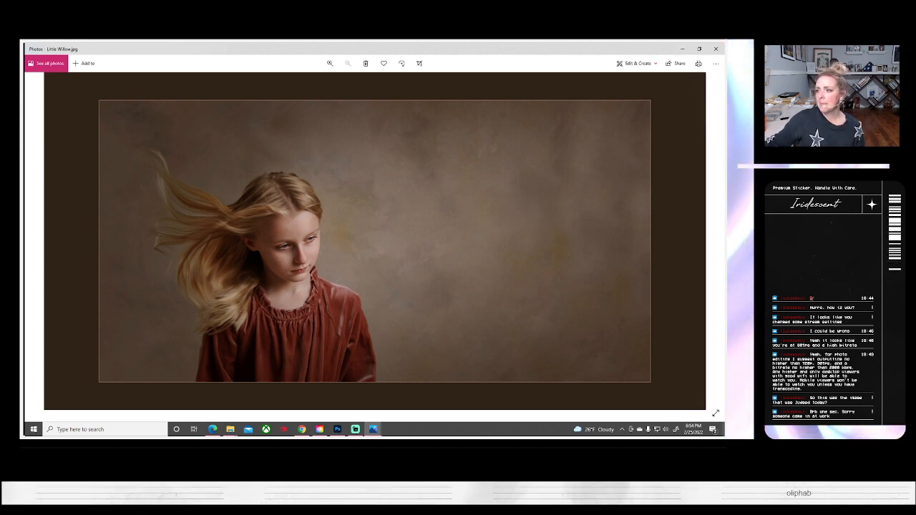
pyautogui.hotkey('alt', 'Tab')
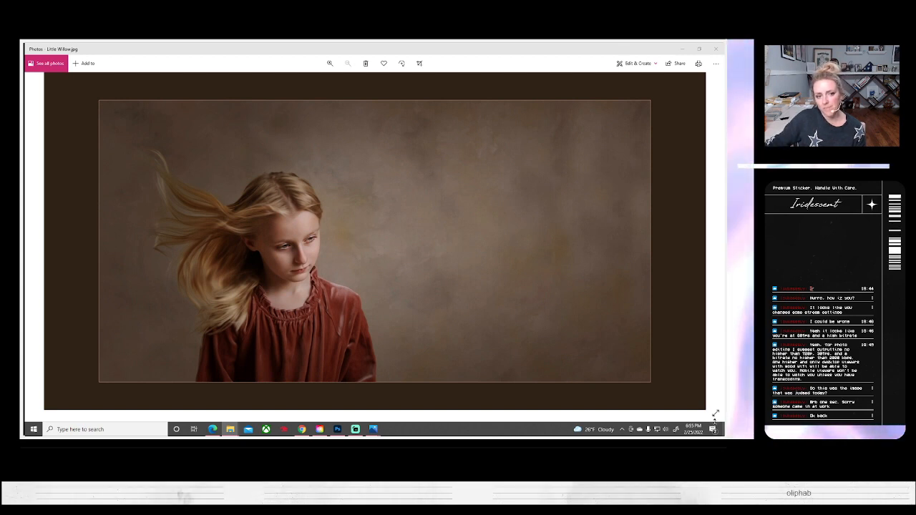
pyautogui.click(716, 50)
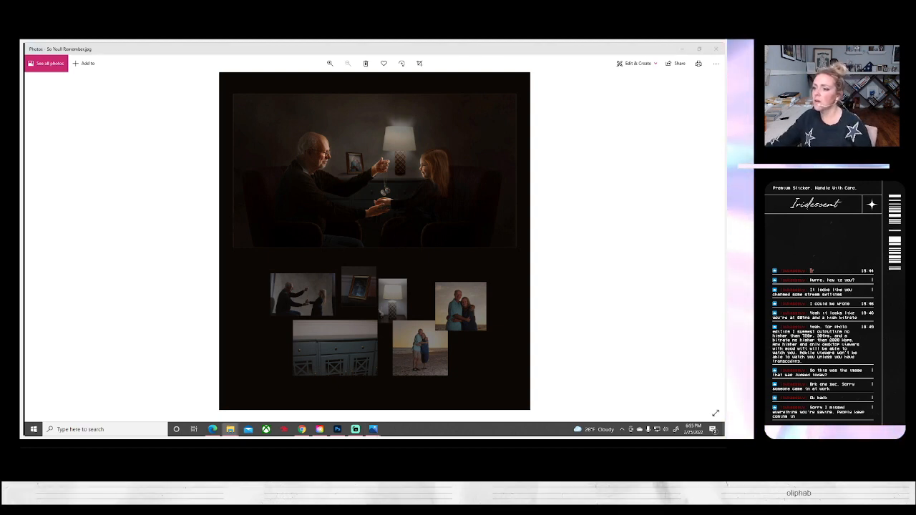
# Step: View Break and Stitch.jpg again, and examine the grandfather, girl and necklace in So You'll Remember.jpg both up close and with the source photos
pyautogui.press('Right')
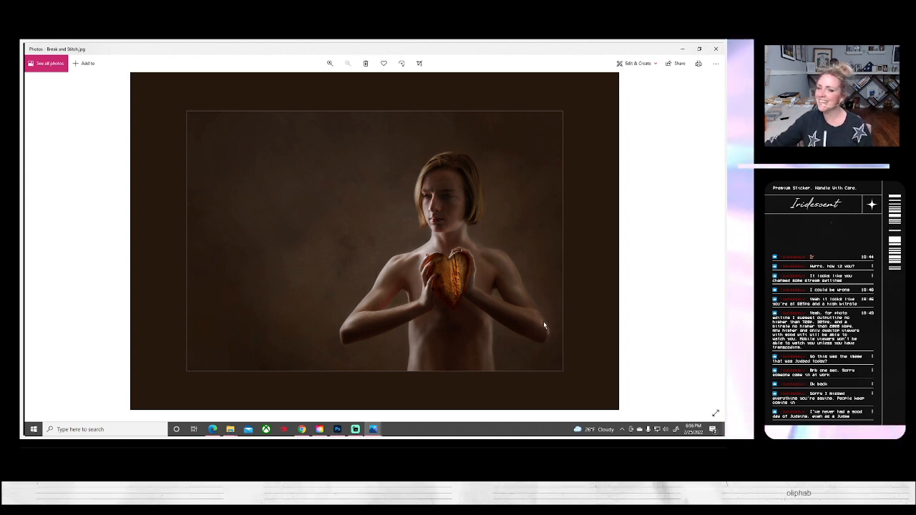
pyautogui.click(713, 51)
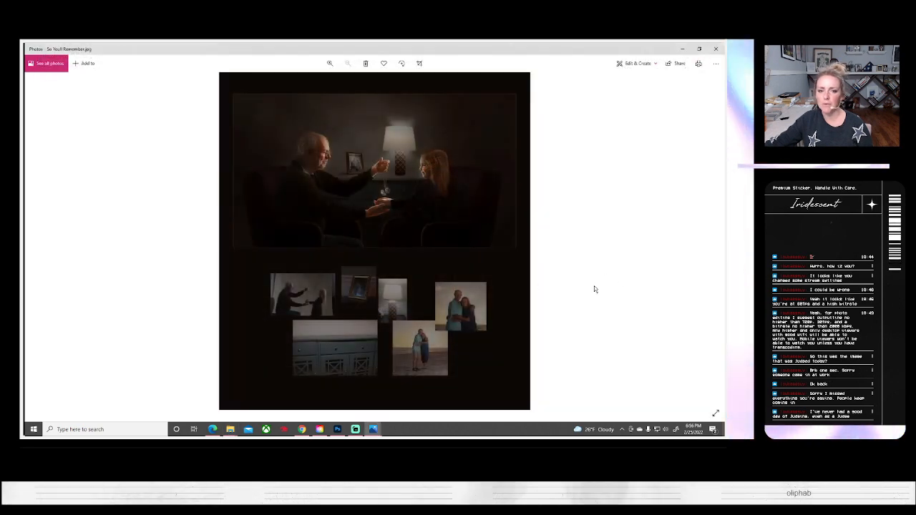
pyautogui.scroll(3, 605, 278)
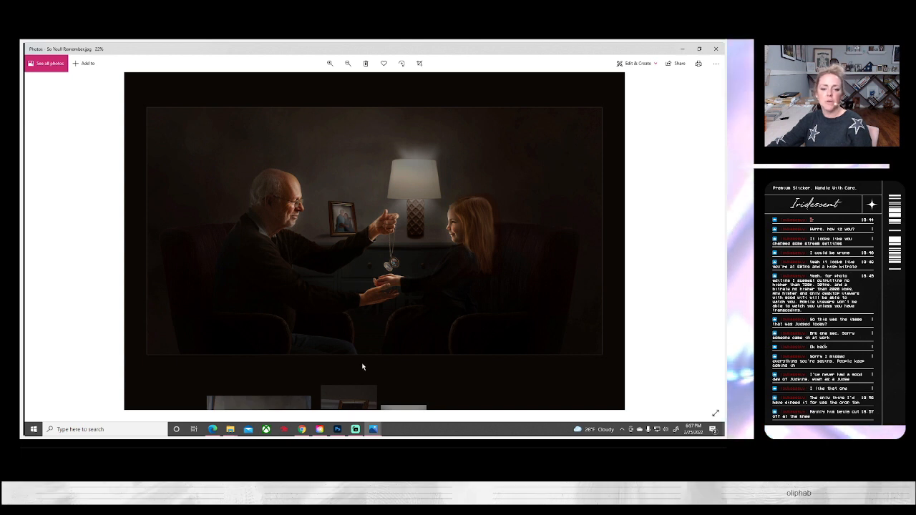
pyautogui.scroll(3, 368, 325)
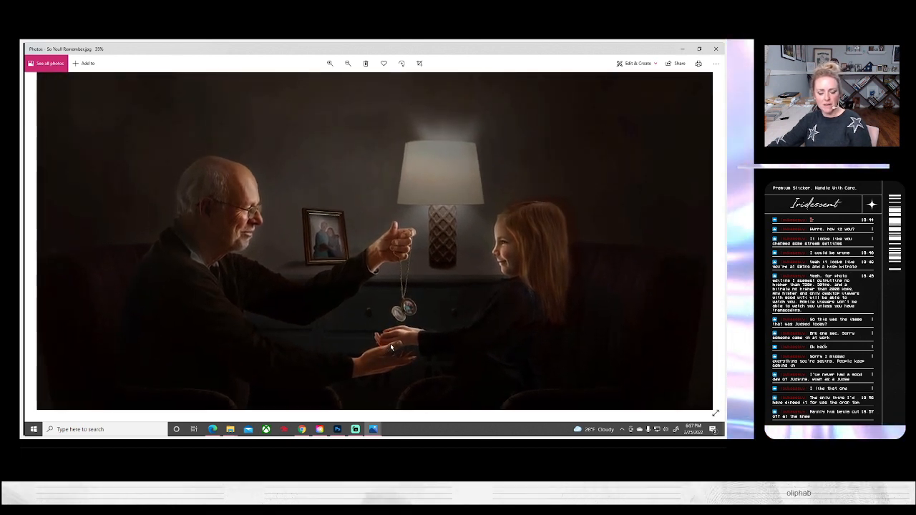
pyautogui.scroll(-1, 392, 344)
pyautogui.scroll(-3, 391, 342)
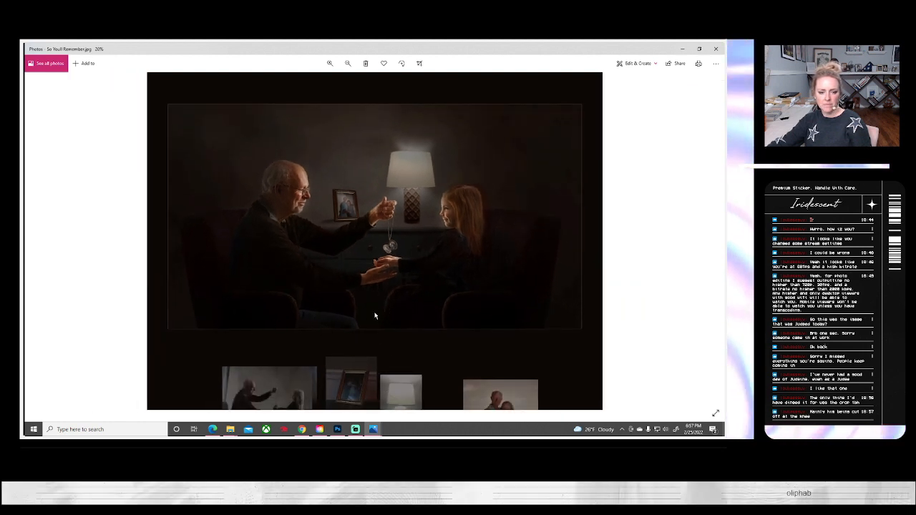
pyautogui.scroll(3, 374, 316)
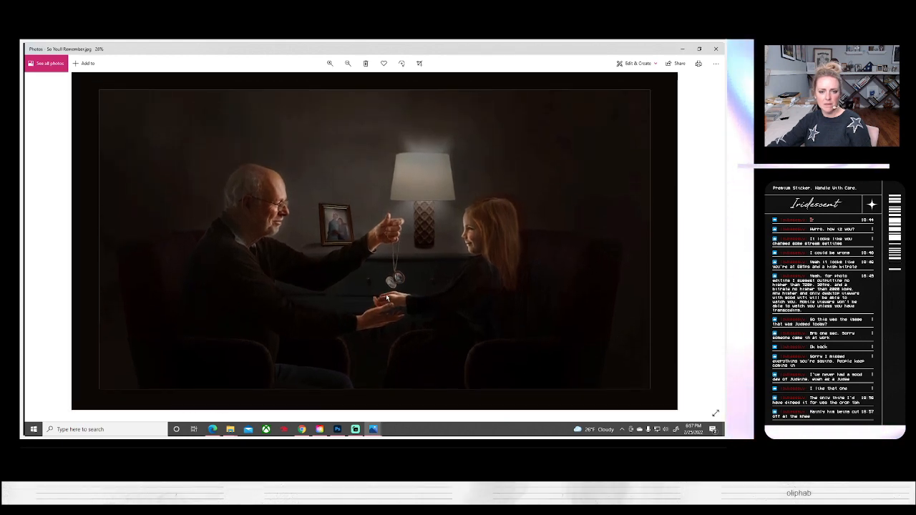
pyautogui.scroll(2, 390, 331)
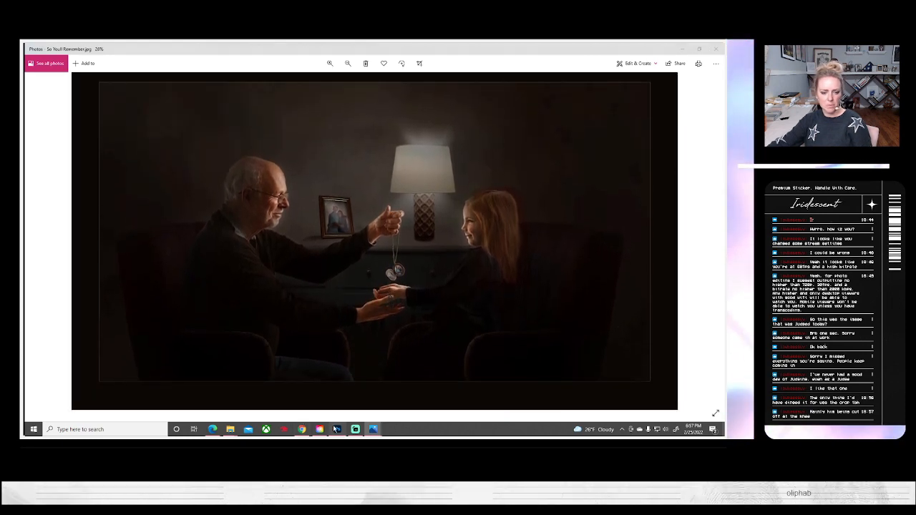
# Step: Switch to Photoshop and open progress23matted.psd, with the whole matted composite in view
pyautogui.click(337, 429)
pyautogui.click(41, 47)
pyautogui.click(53, 62)
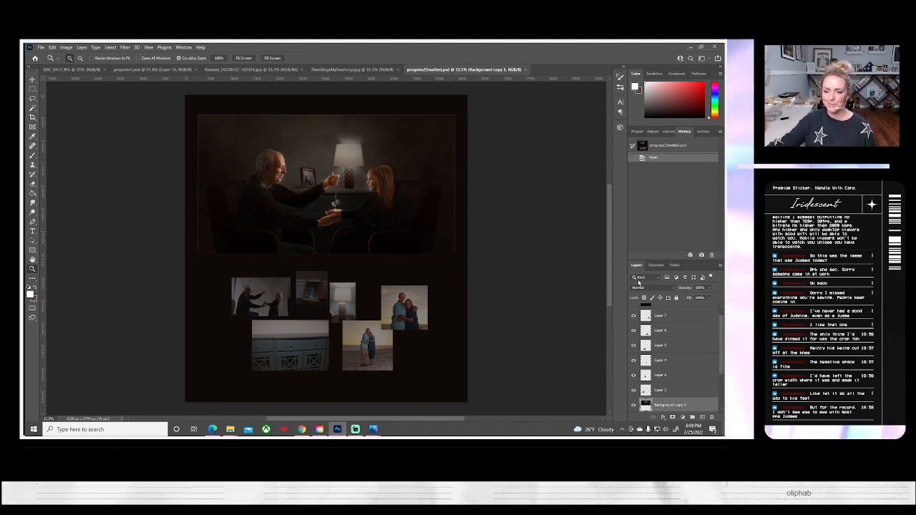
pyautogui.click(288, 225)
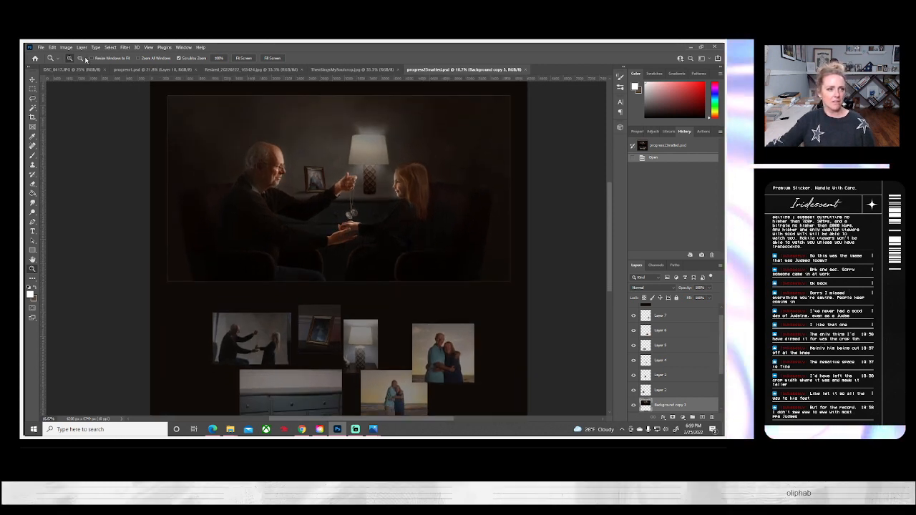
pyautogui.keyDown('alt'); pyautogui.click(302, 193); pyautogui.keyUp('alt')
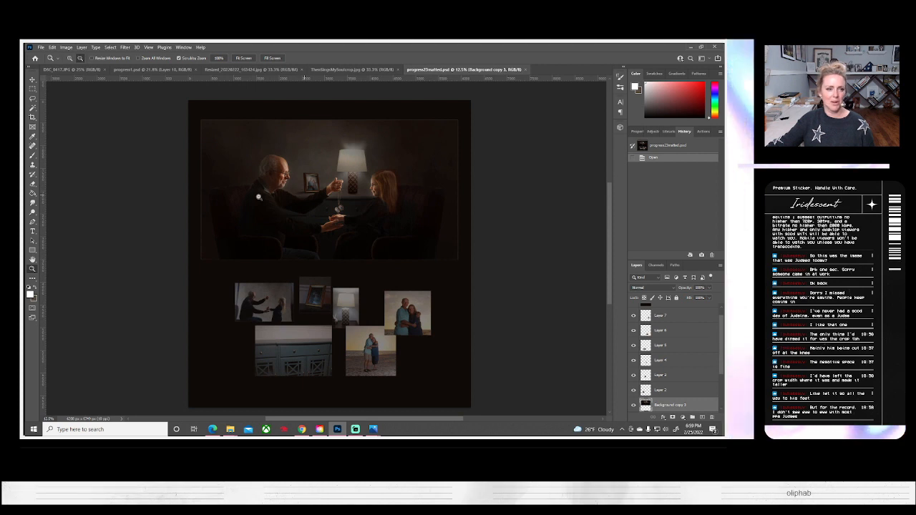
# Step: Apply a crop to the matted composite that keeps its whole canvas
pyautogui.click(33, 117)
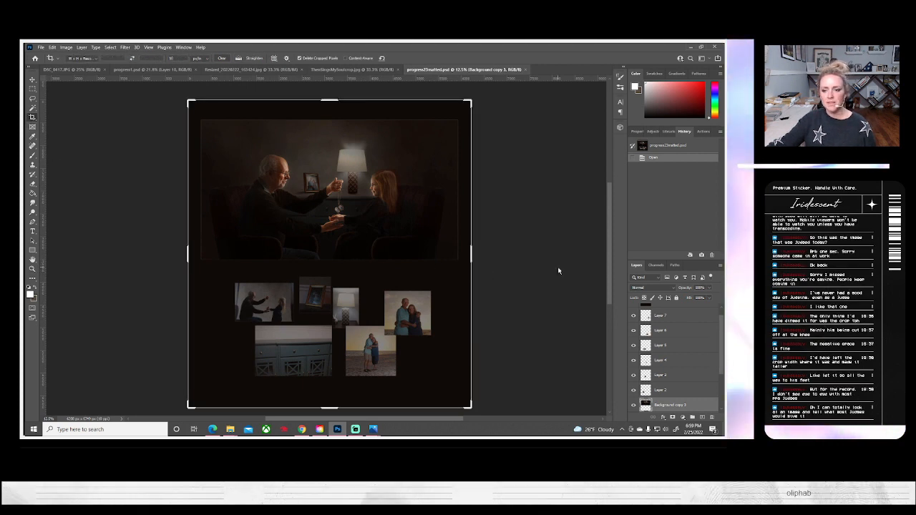
pyautogui.scroll(3, 568, 318)
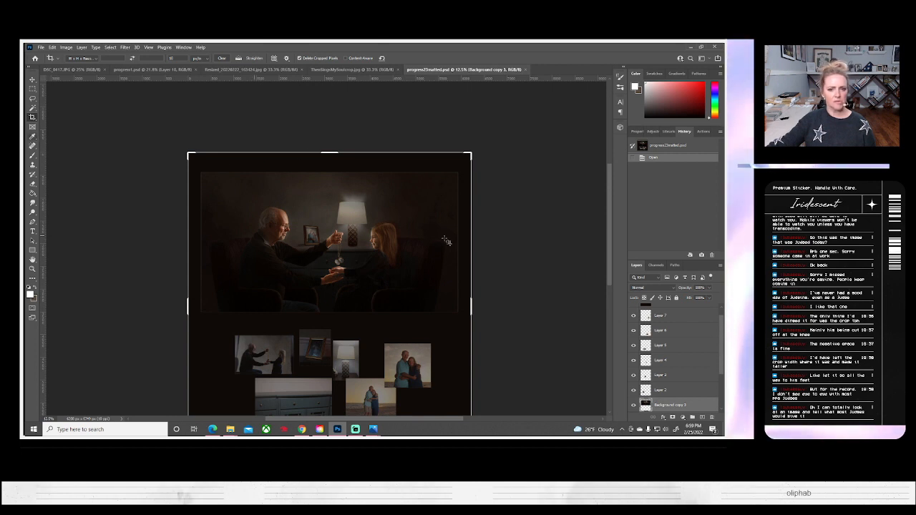
pyautogui.moveTo(495, 215); pyautogui.dragTo(501, 246)
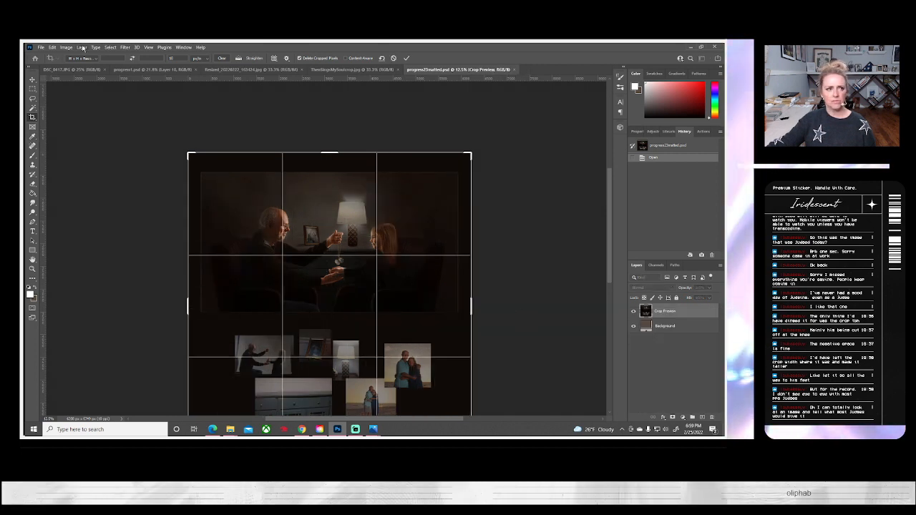
pyautogui.click(32, 80)
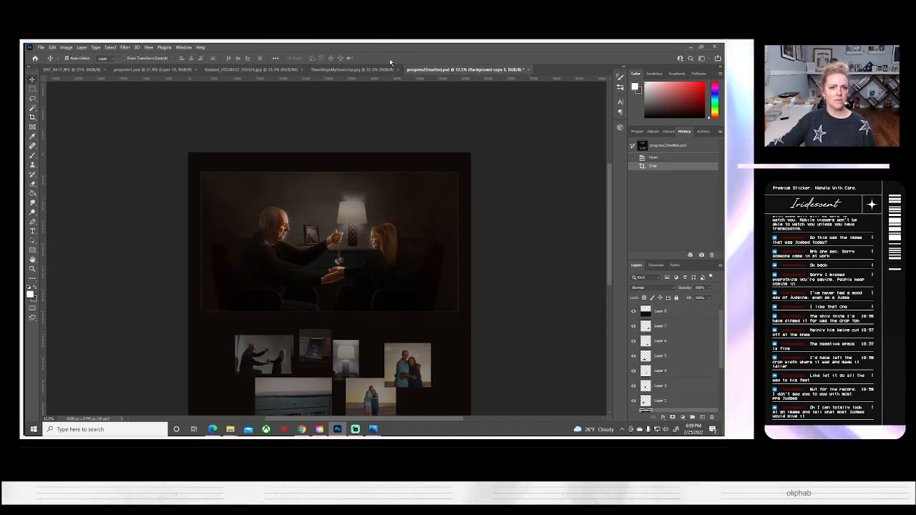
# Step: Toggle Layer 7's visibility off and on, and move Background copy 3 directly above Layer 7 in the layer stack
pyautogui.scroll(-1, 564, 253)
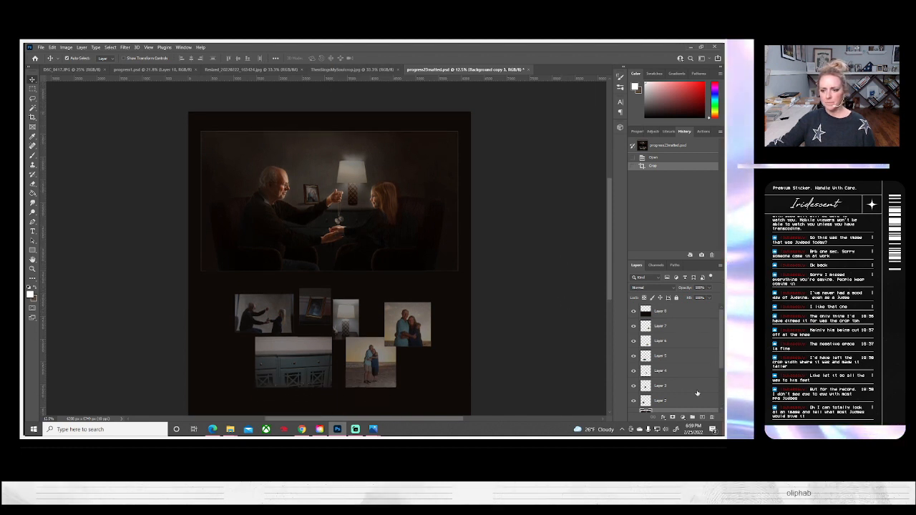
pyautogui.scroll(-1, 680, 344)
pyautogui.click(633, 324)
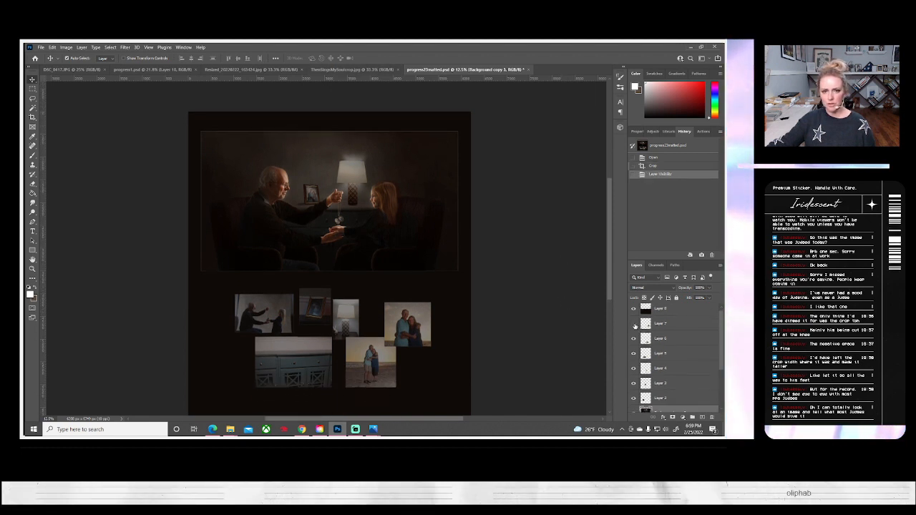
pyautogui.click(633, 324)
pyautogui.scroll(-3, 698, 333)
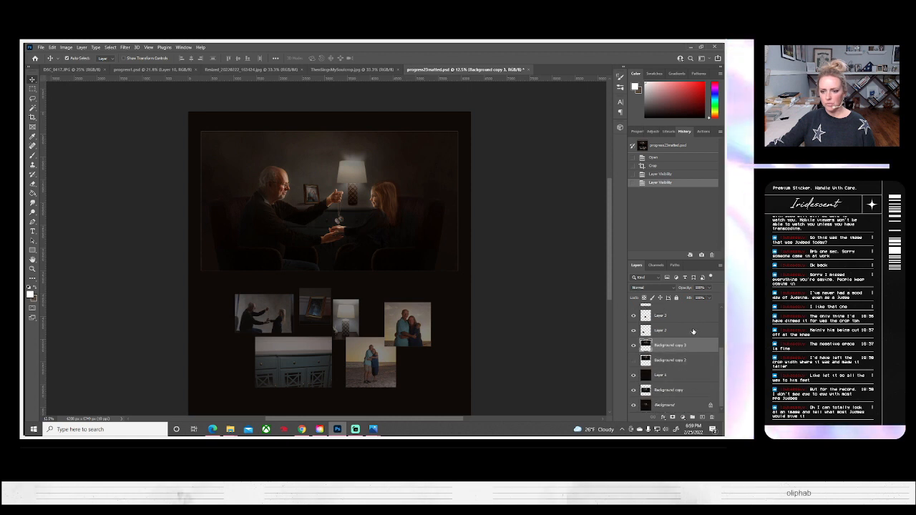
pyautogui.moveTo(660, 349); pyautogui.dragTo(672, 311)
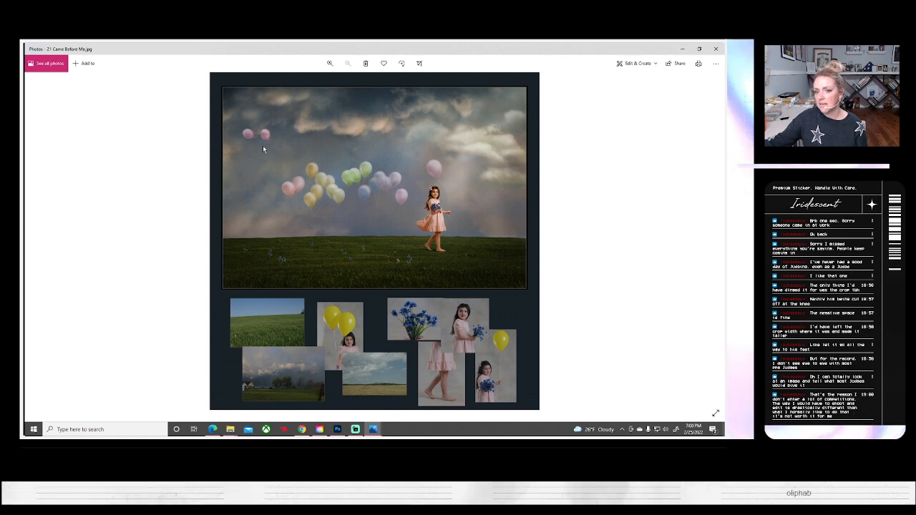
# Step: Switch to Photos and examine the border lines, grass edge and source photos of 21 Came Before Me.jpg up close
pyautogui.scroll(5, 493, 302)
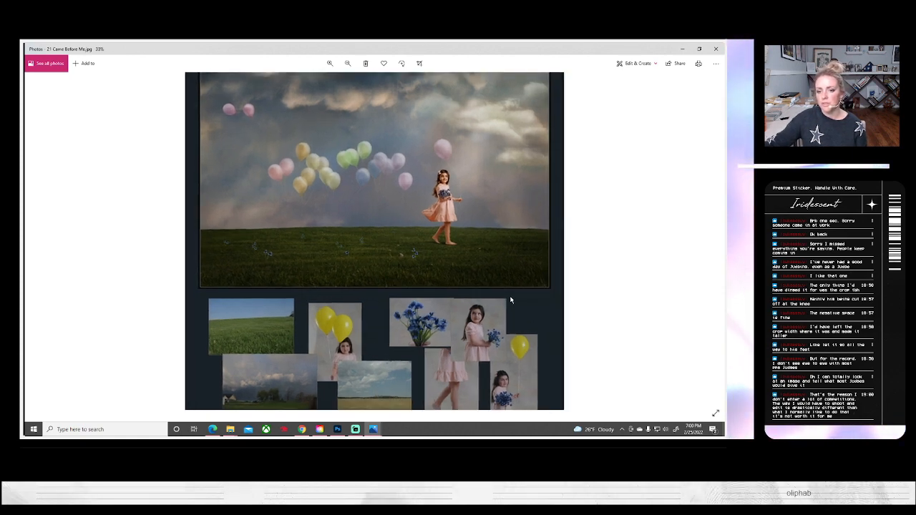
pyautogui.scroll(8, 680, 288)
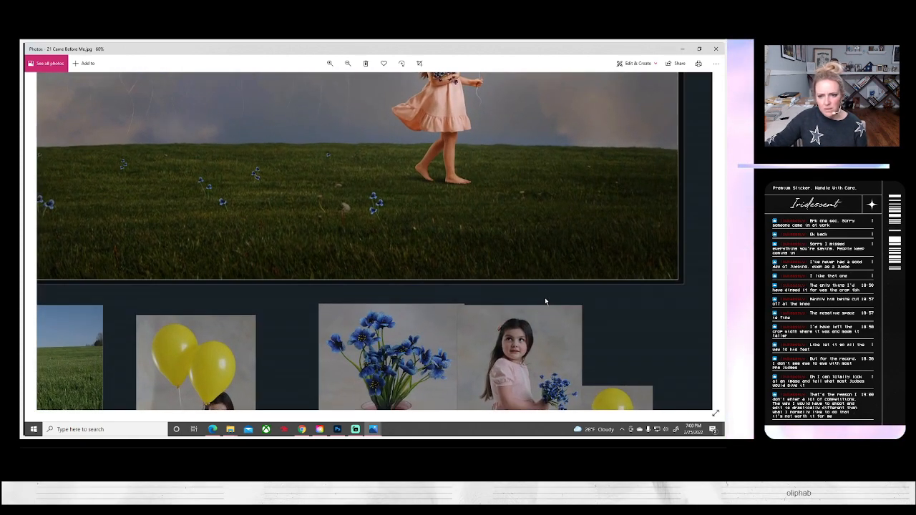
pyautogui.scroll(-8, 680, 288)
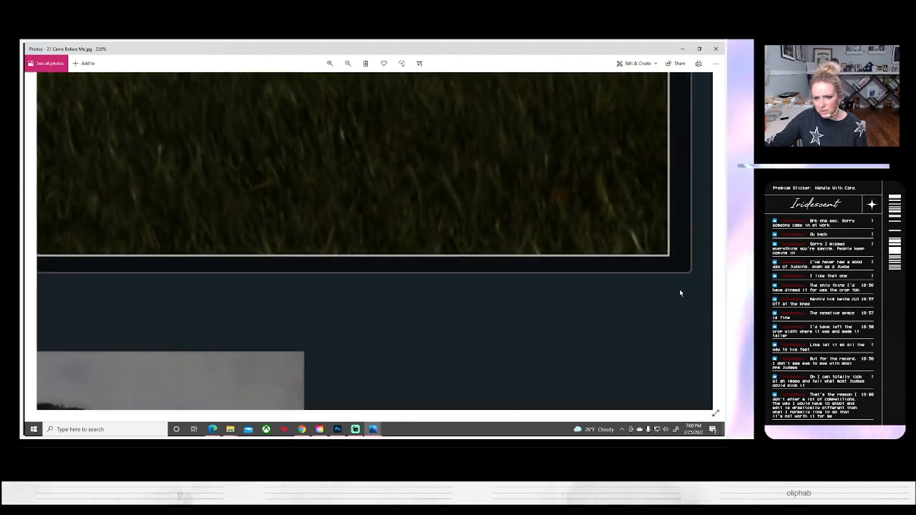
pyautogui.scroll(-3, 597, 284)
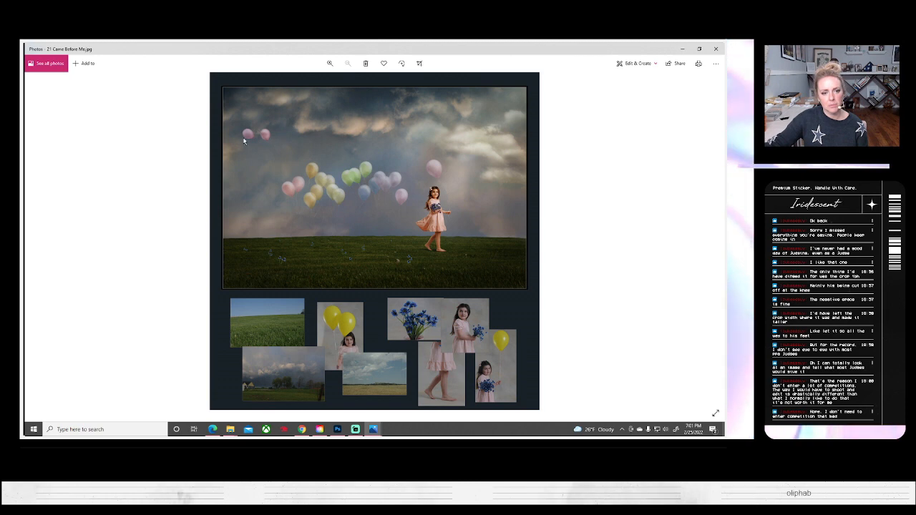
# Step: Examine the girl, balloons and scattered blue flowers in 21 Came Before Me.jpg up close, and return to the whole image
pyautogui.scroll(3, 348, 255)
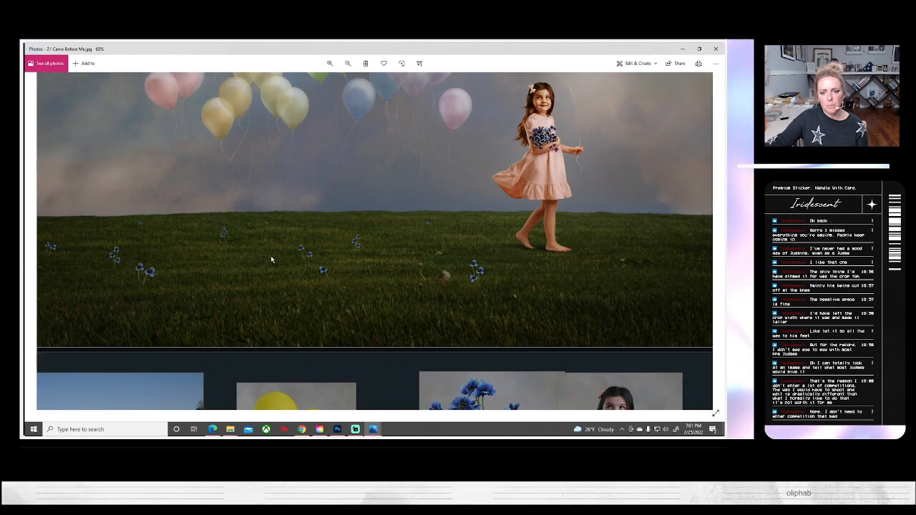
pyautogui.scroll(-3, 270, 258)
pyautogui.scroll(4, 438, 260)
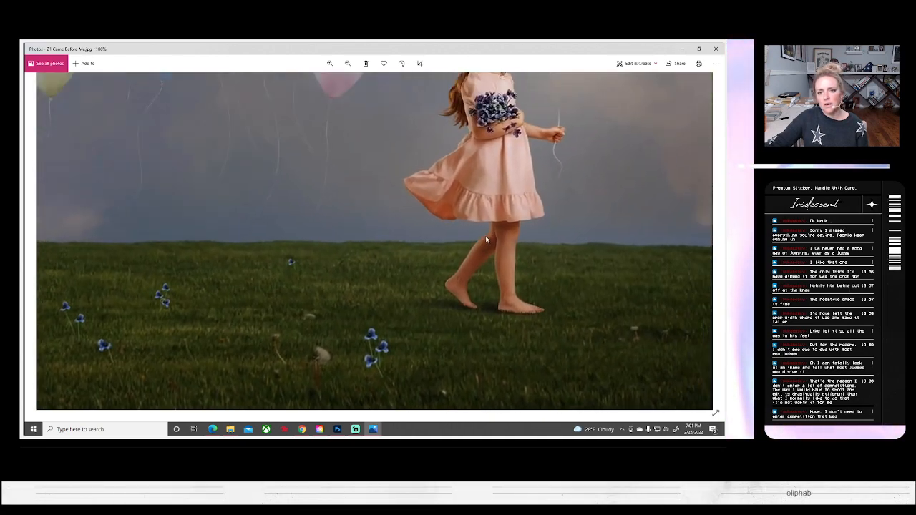
pyautogui.moveTo(486, 237); pyautogui.dragTo(432, 357)
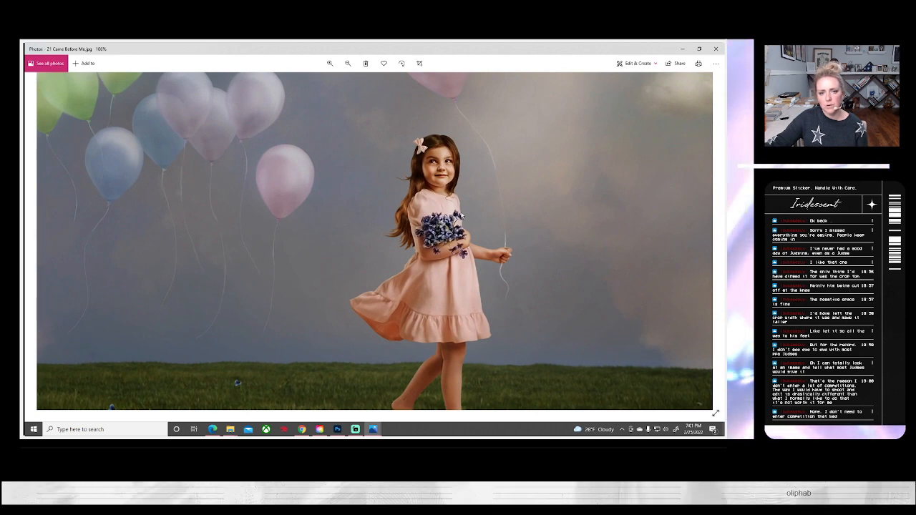
pyautogui.scroll(-3, 458, 299)
pyautogui.scroll(-2, 351, 361)
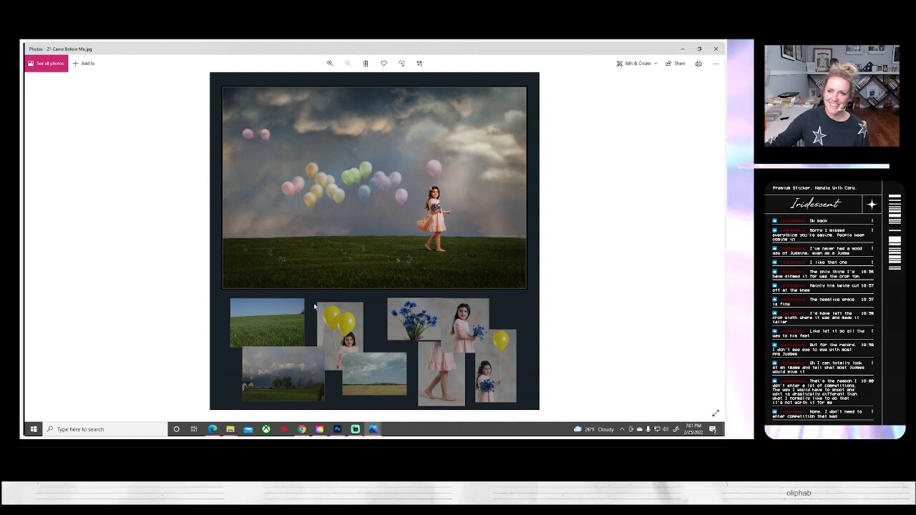
# Step: Close 21 Came Before Me.jpg, close Build a ladder to the moon.jpg after viewing it, and return to Photoshop
pyautogui.click(716, 49)
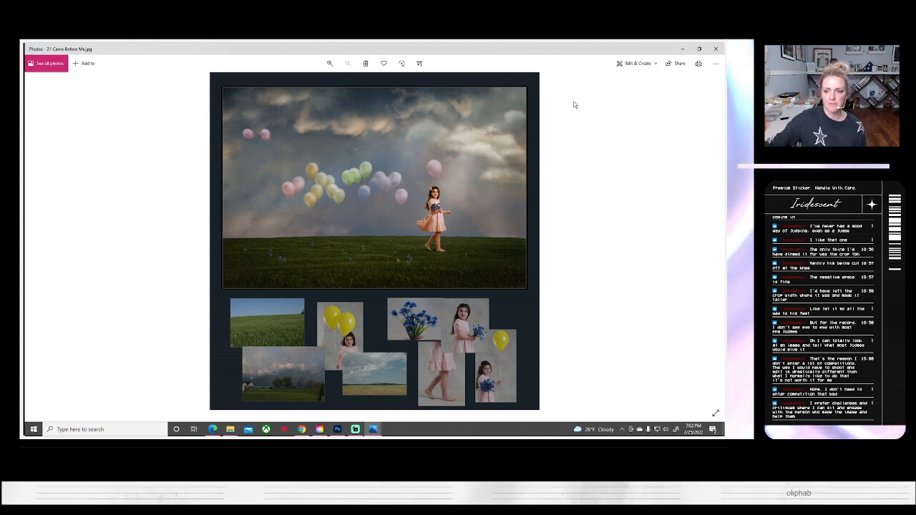
pyautogui.click(716, 49)
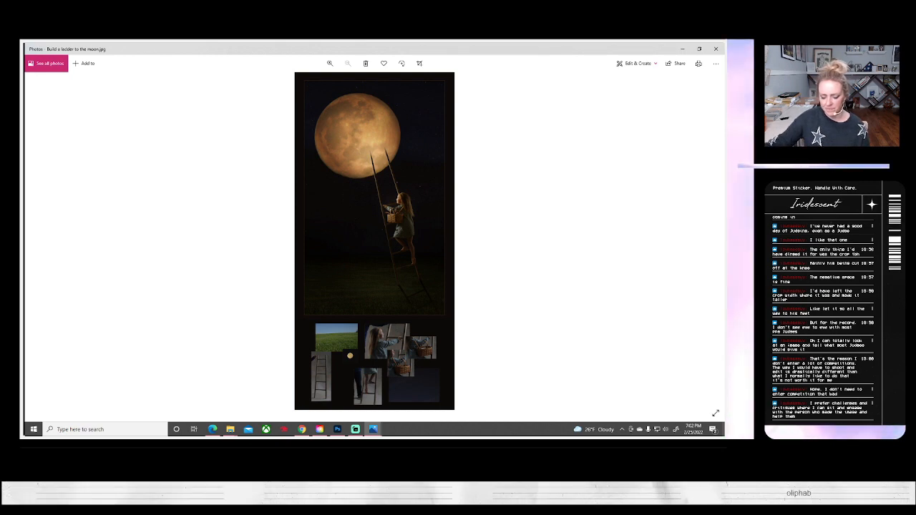
pyautogui.click(715, 49)
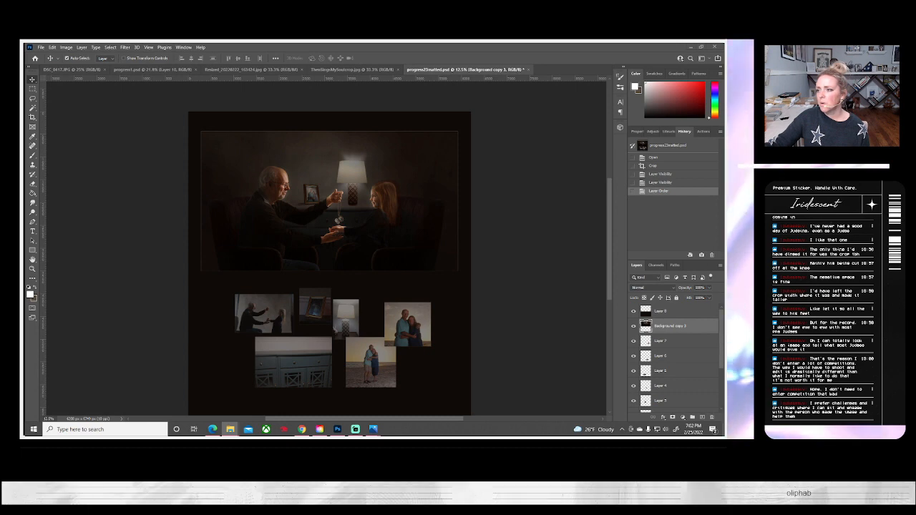
# Step: Switch to Photos, review Focused in Faith.jpg, Break and Stitch.jpg and Little Willow.jpg, and close the images to return to Photoshop
pyautogui.click(373, 429)
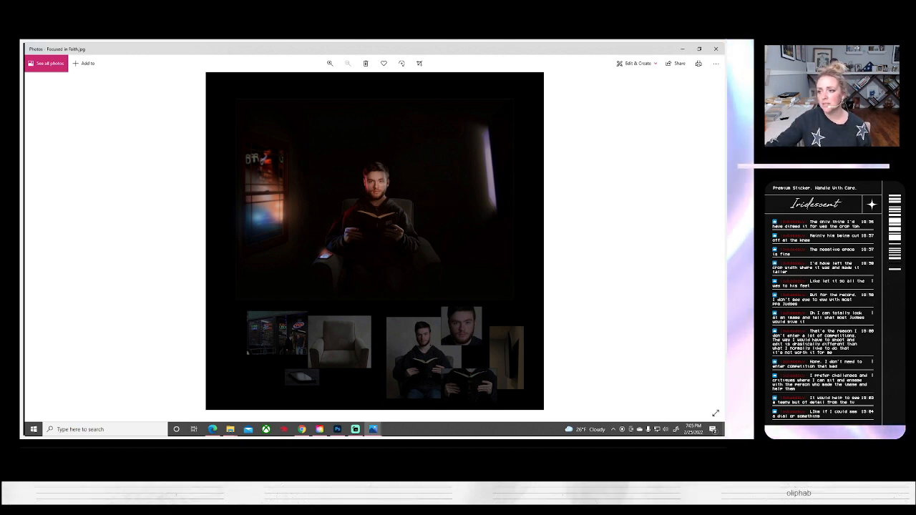
pyautogui.press('Right')
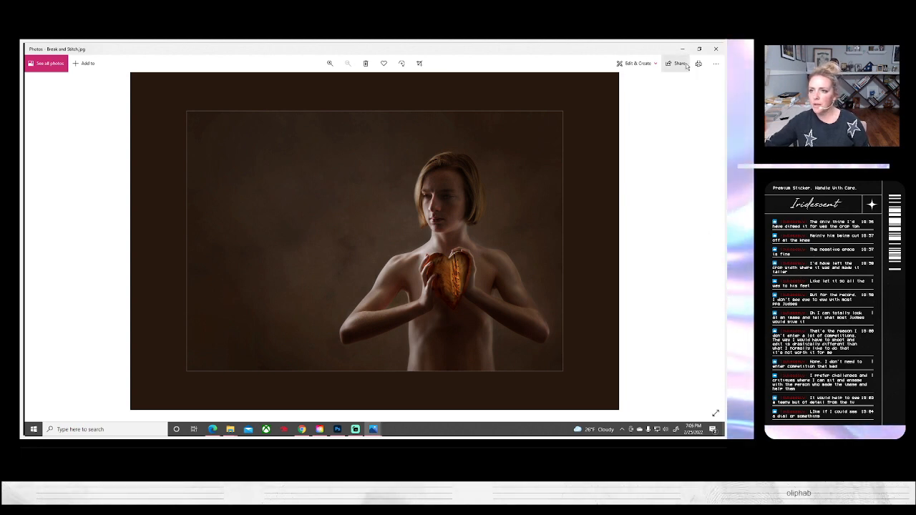
pyautogui.click(717, 49)
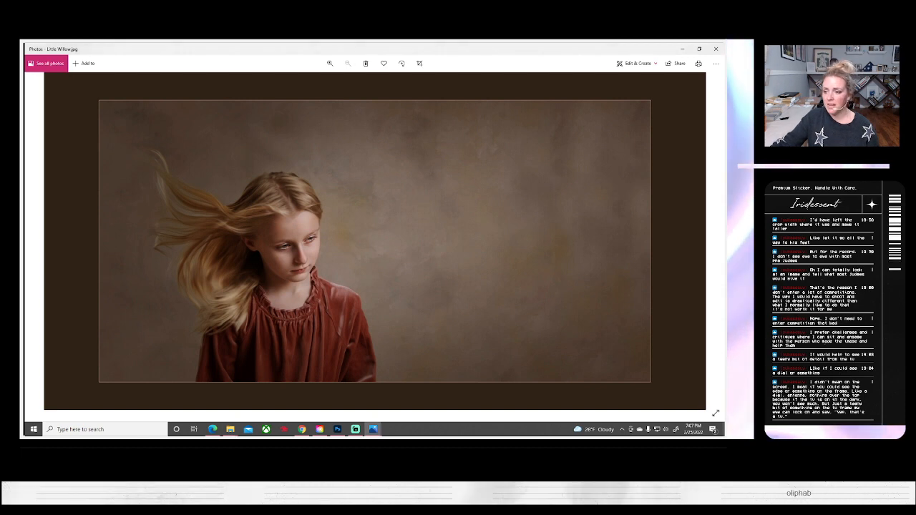
pyautogui.click(715, 48)
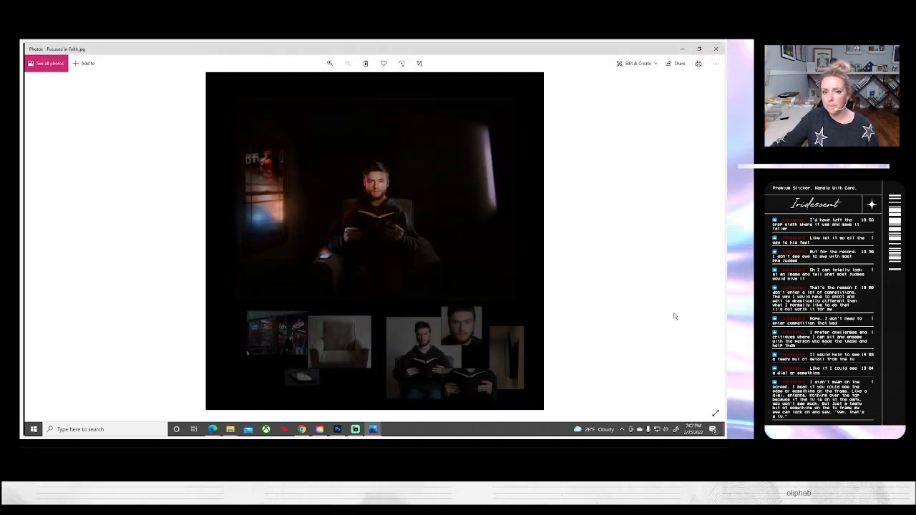
pyautogui.click(716, 49)
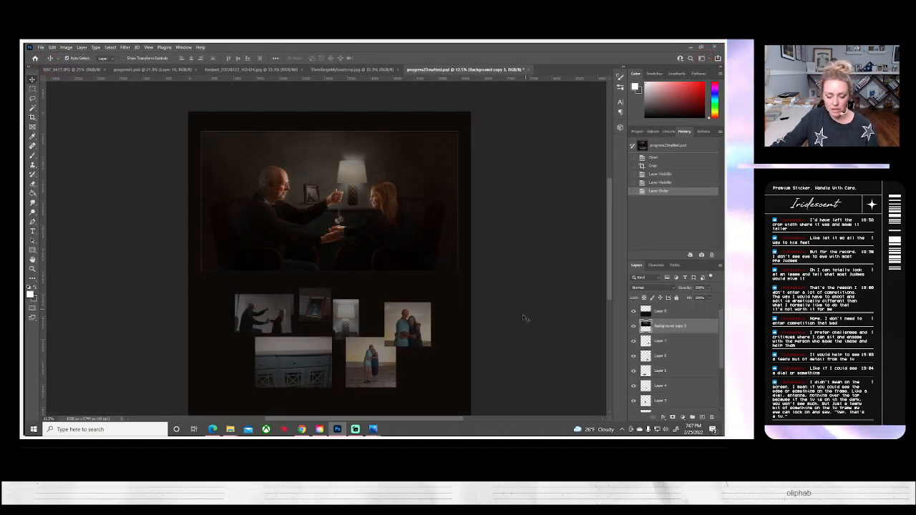
# Step: Try a crop of the matted composite that trims the mat to the main image's side and upper edges and cuts through the lower source photos
pyautogui.scroll(-1, 488, 286)
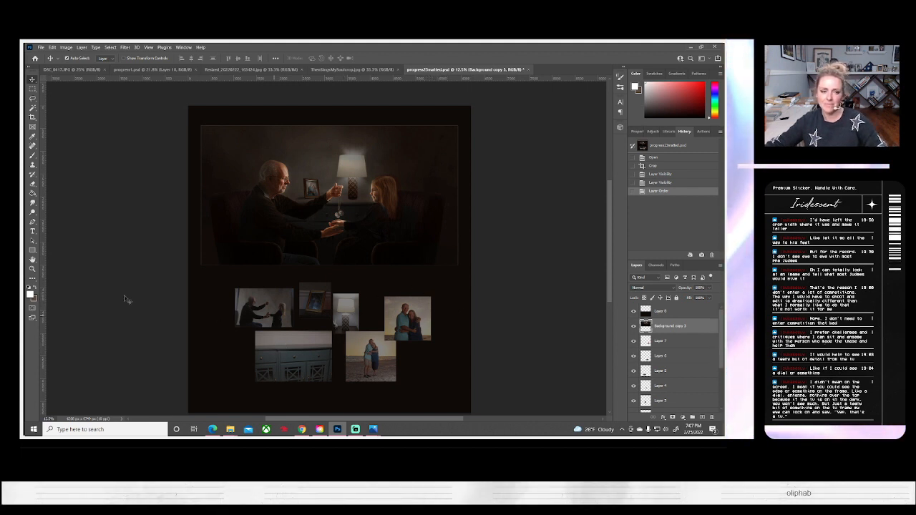
pyautogui.click(32, 117)
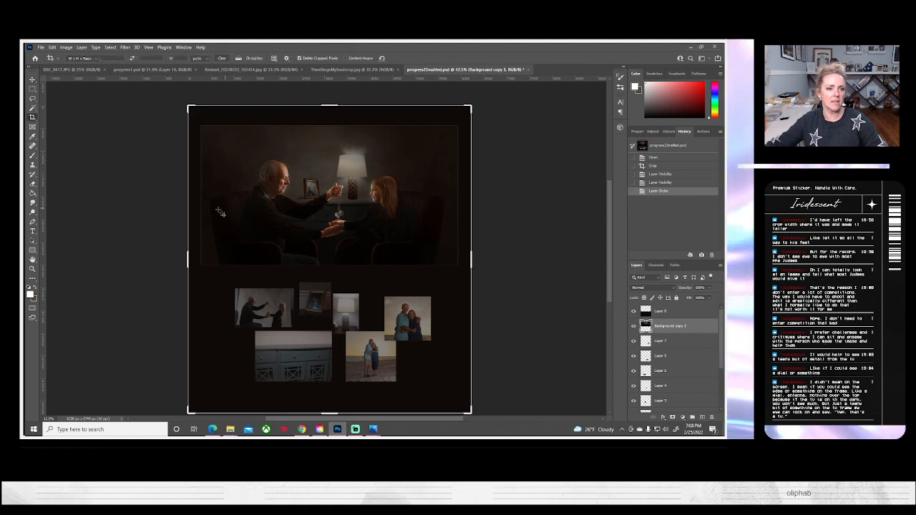
pyautogui.moveTo(186, 255); pyautogui.dragTo(195, 256)
pyautogui.moveTo(328, 107); pyautogui.dragTo(328, 115)
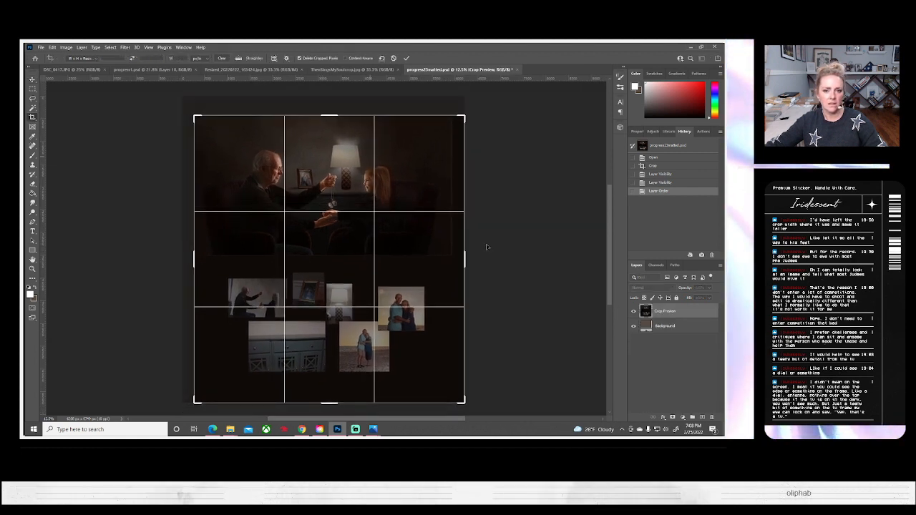
pyautogui.moveTo(462, 266); pyautogui.dragTo(457, 263)
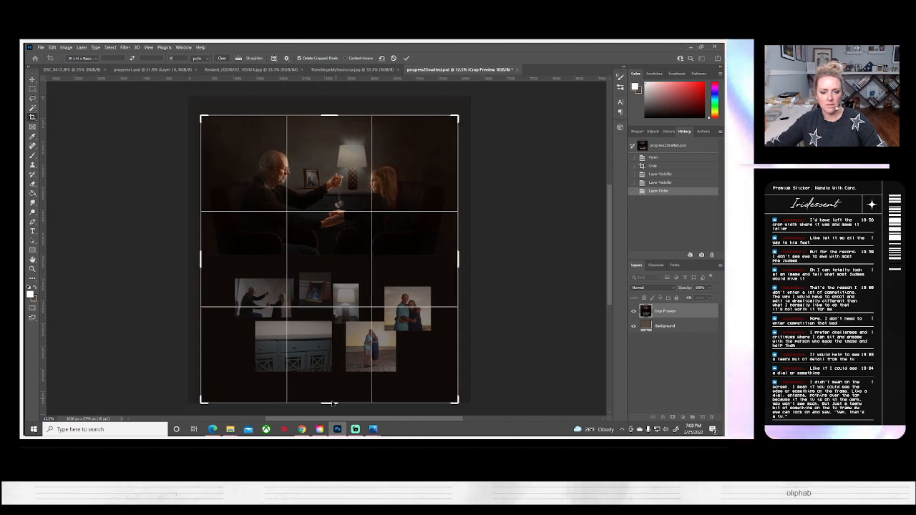
pyautogui.moveTo(330, 402); pyautogui.dragTo(332, 366)
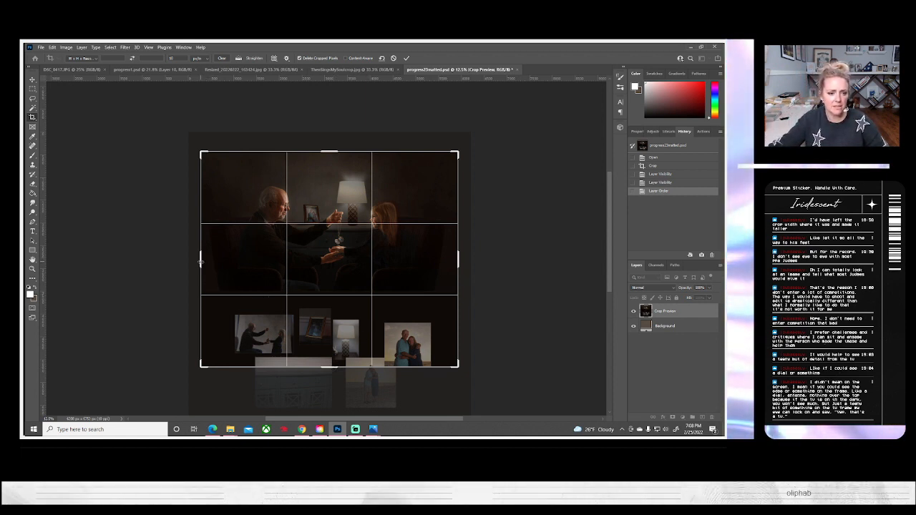
# Step: Try widening the crop slightly on both sides and shifting the composite vertically inside it, and discard the crop
pyautogui.moveTo(201, 261); pyautogui.dragTo(197, 262)
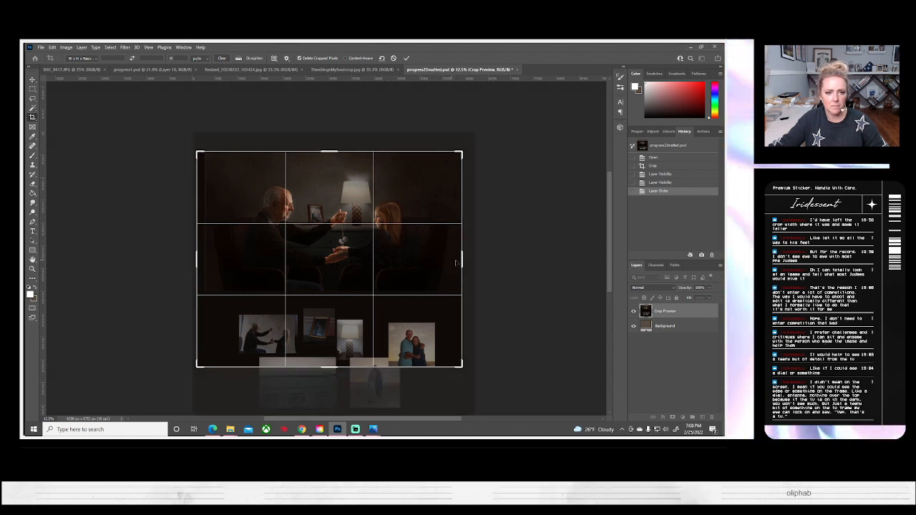
pyautogui.moveTo(460, 261)
pyautogui.mouseDown()
pyautogui.moveTo(476, 251)
pyautogui.moveTo(466, 258)
pyautogui.mouseUp()
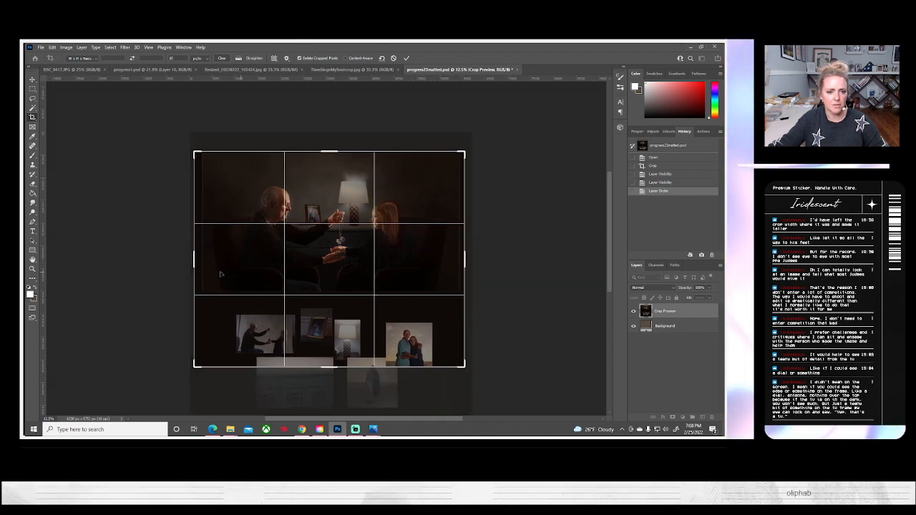
pyautogui.moveTo(195, 262); pyautogui.dragTo(195, 262)
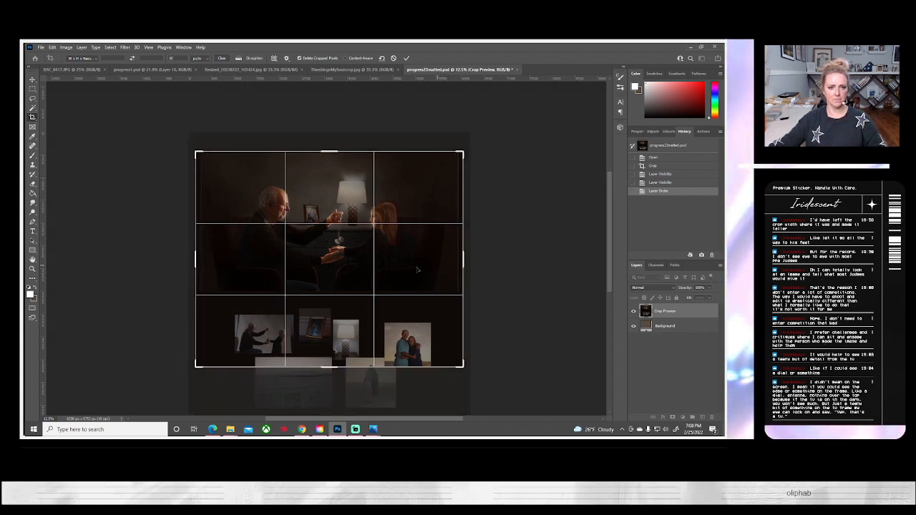
pyautogui.moveTo(391, 273); pyautogui.dragTo(392, 284)
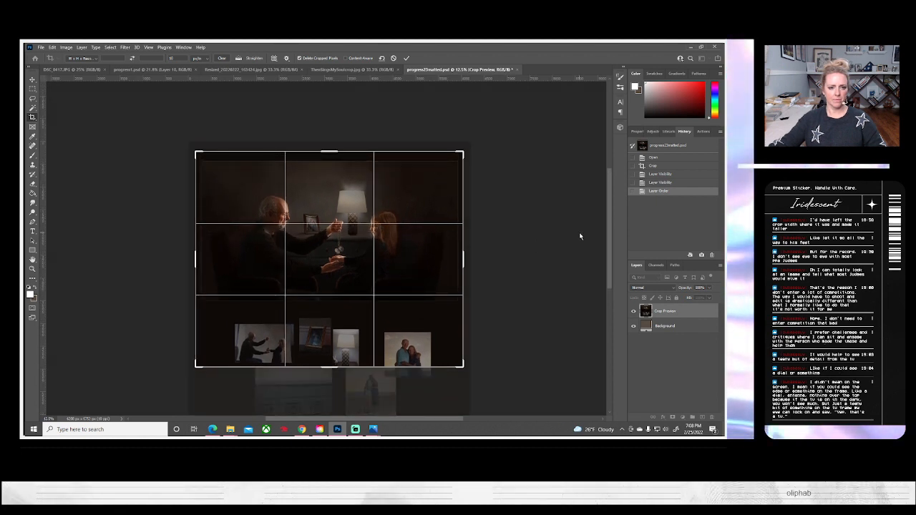
pyautogui.moveTo(451, 284)
pyautogui.mouseDown()
pyautogui.moveTo(448, 266)
pyautogui.moveTo(442, 277)
pyautogui.mouseUp()
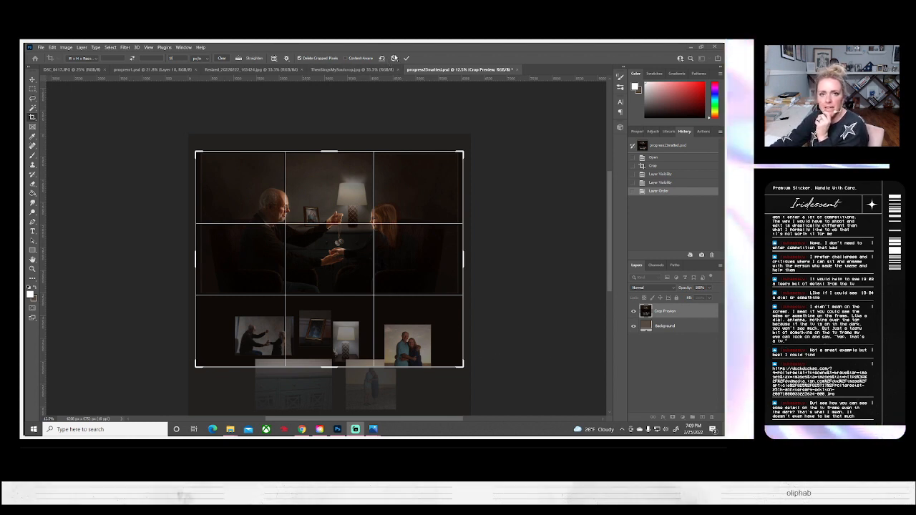
pyautogui.click(394, 59)
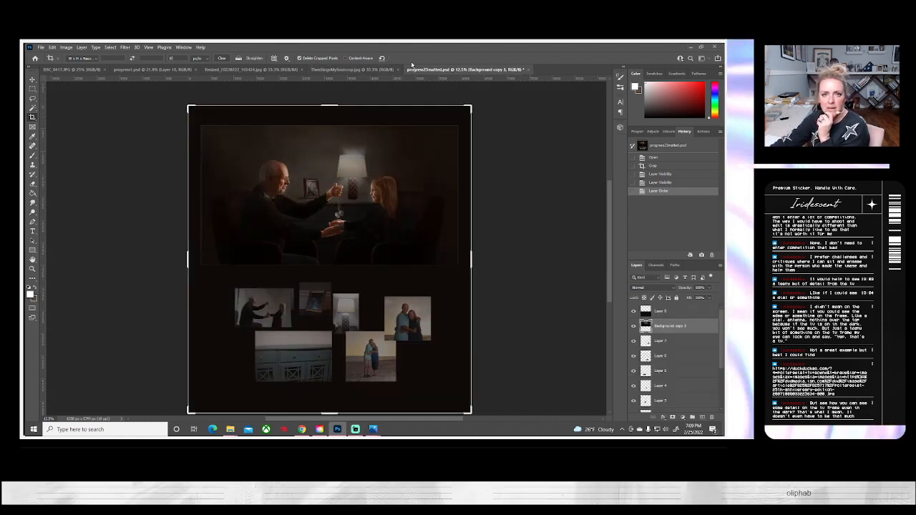
# Step: Apply a crop at the full canvas bounds of progress23matted.psd and return to the Move tool
pyautogui.scroll(-2, 499, 257)
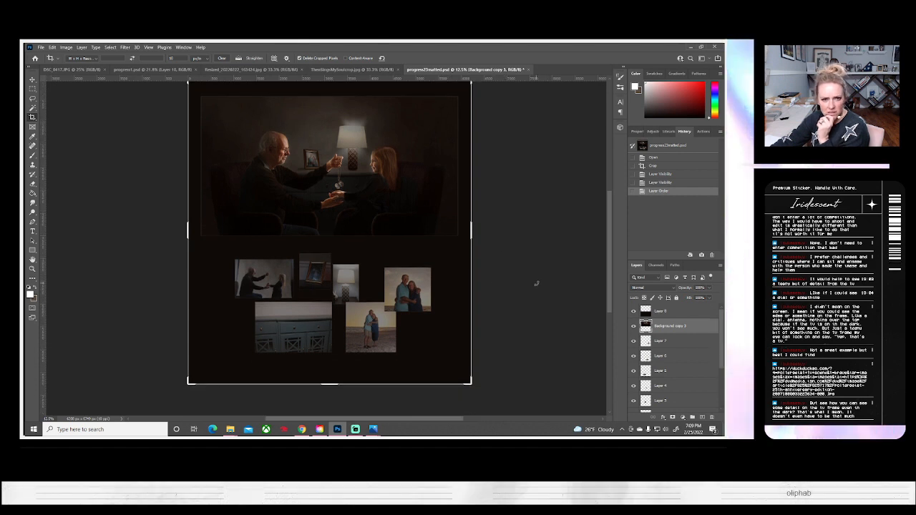
pyautogui.click(531, 281)
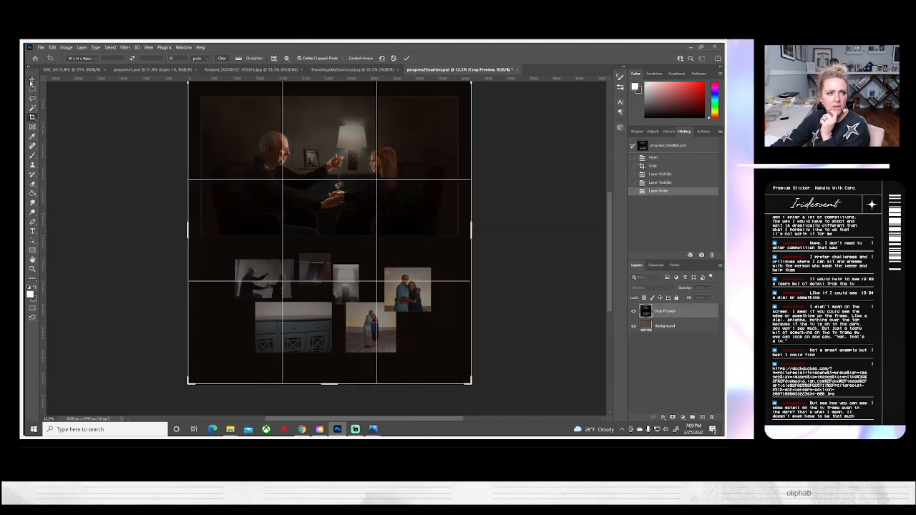
pyautogui.press('v')
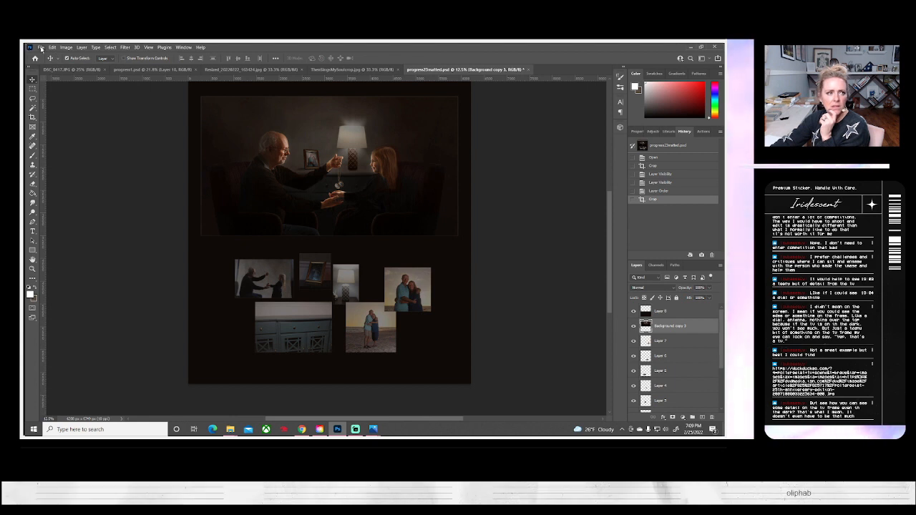
pyautogui.click(40, 48)
pyautogui.click(47, 61)
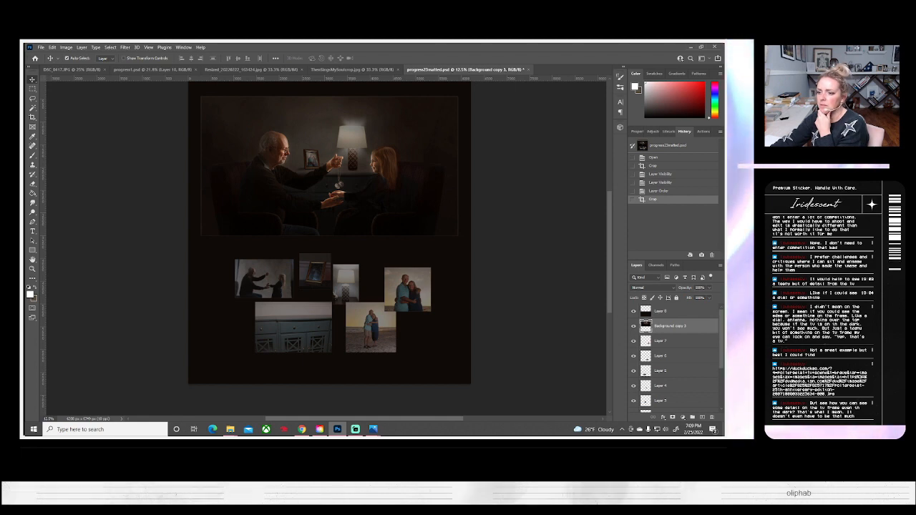
# Step: Switch to Photos, review ThenSingsMySoul.jpg, Lean On Me.jpg, Don't Wake Me.jpg and Focused in Faith.jpg, and close the images to return to Photoshop
pyautogui.click(230, 429)
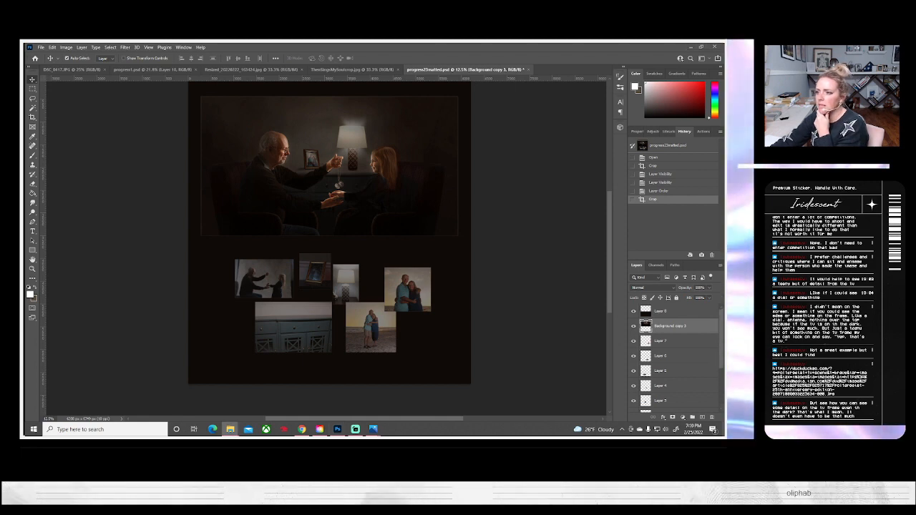
pyautogui.click(373, 429)
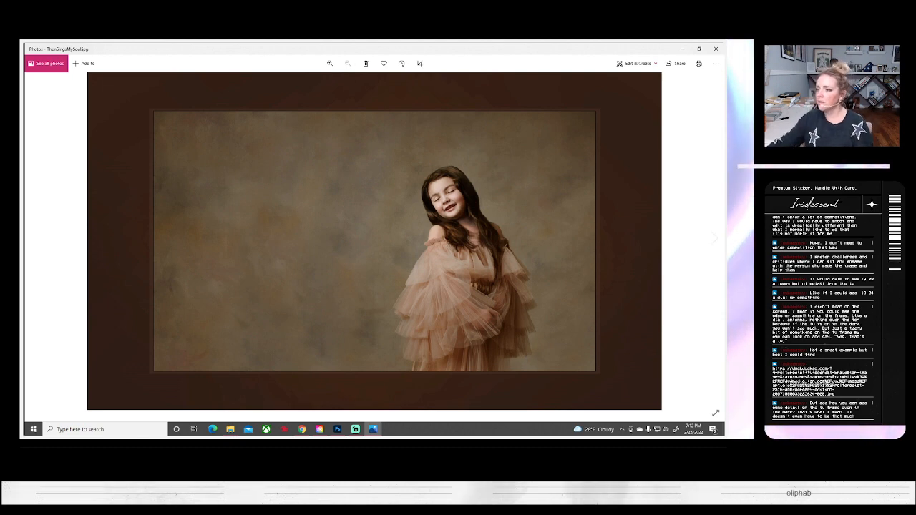
pyautogui.press('Right')
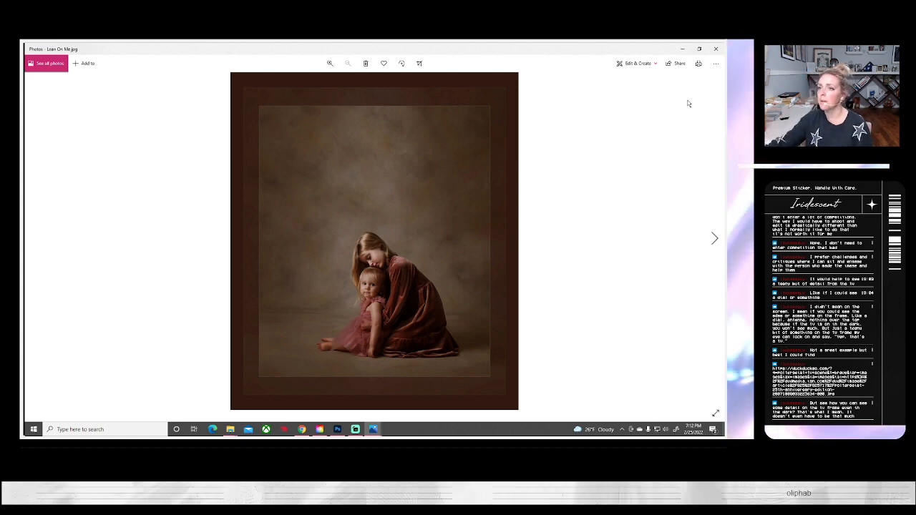
pyautogui.click(715, 51)
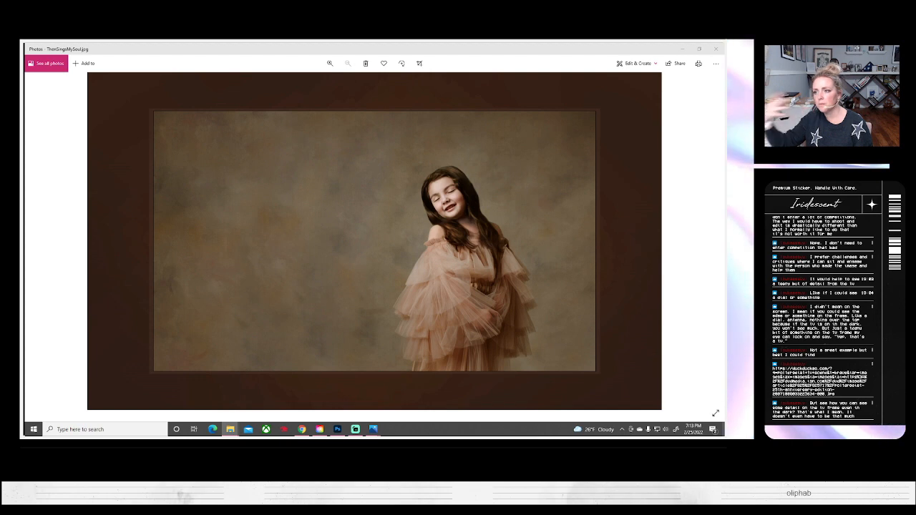
pyautogui.press('Right')
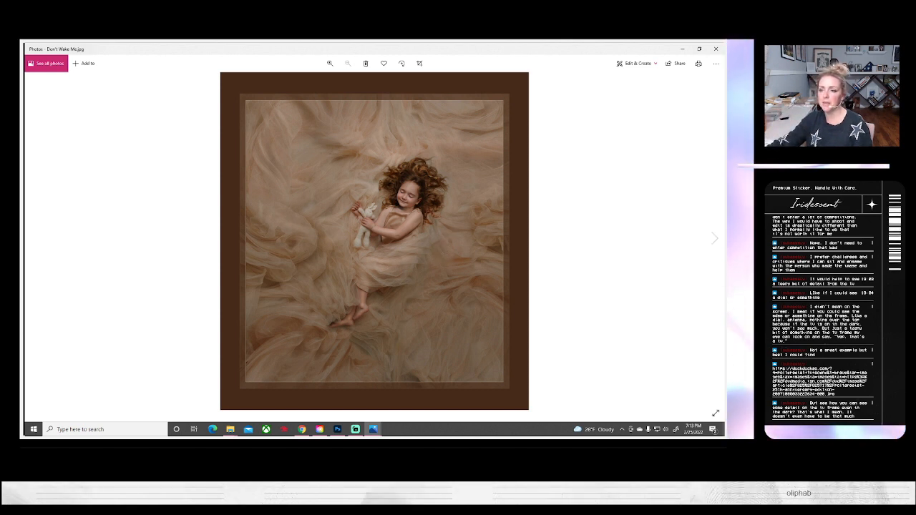
pyautogui.press('Right')
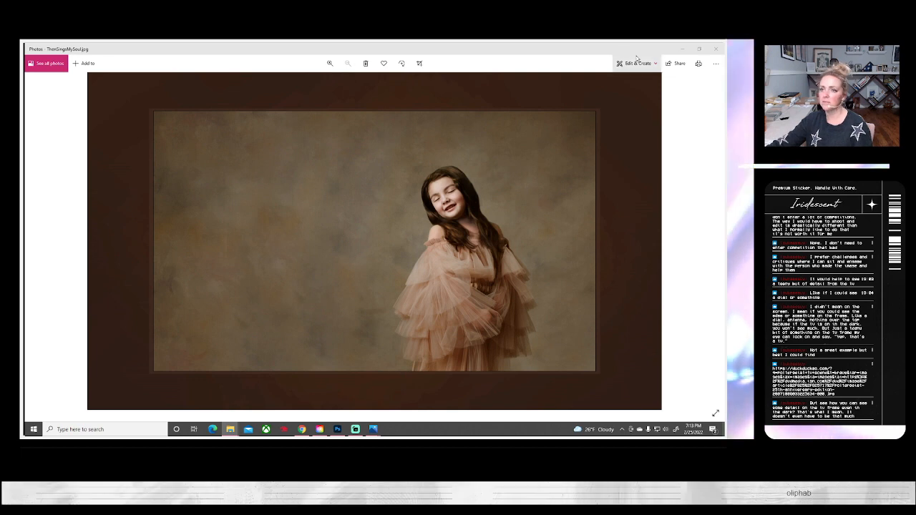
pyautogui.click(716, 49)
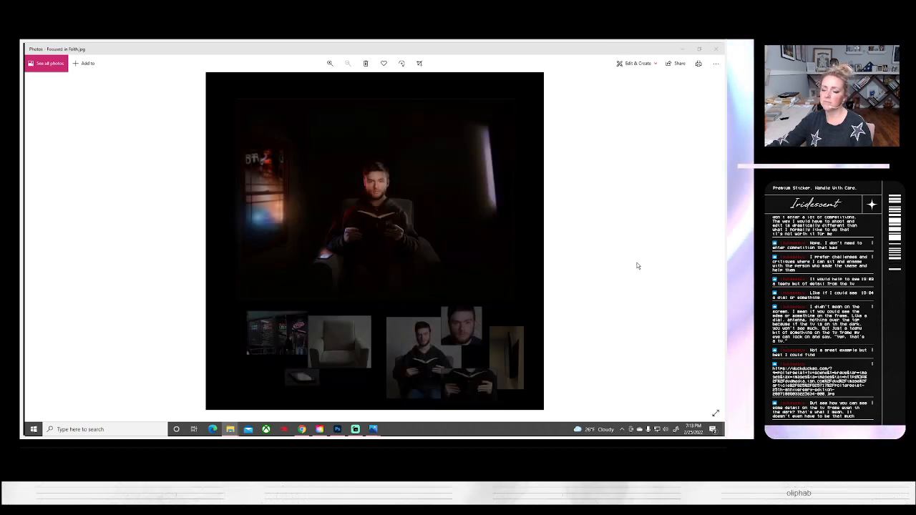
pyautogui.click(638, 266)
pyautogui.click(716, 49)
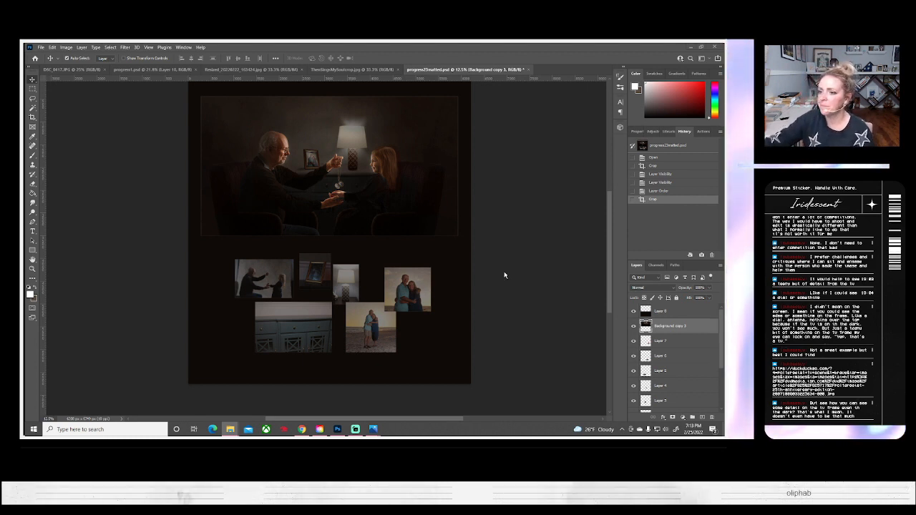
# Step: Close progress23matted.psd, ThenSingsMySoul.jpg and the resized phone photo, keeping the Christmas tree composite progress1.psd open
pyautogui.click(524, 69)
pyautogui.click(372, 186)
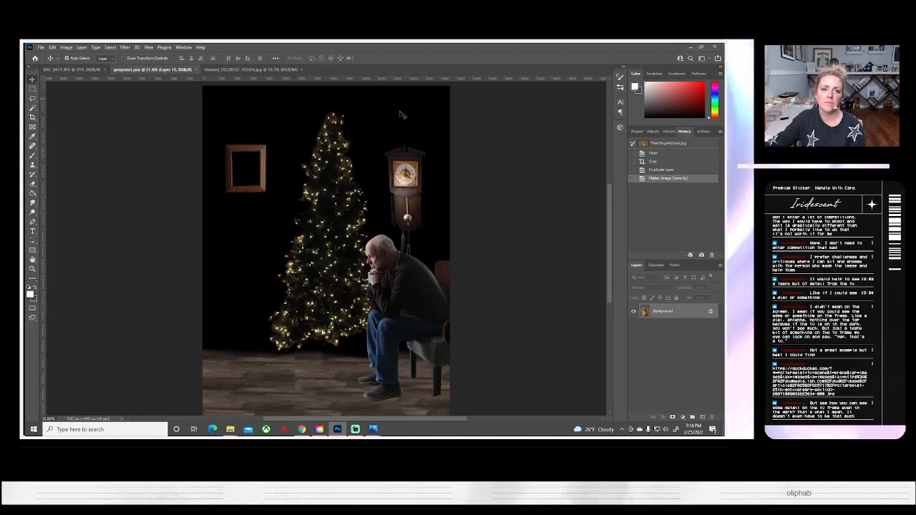
pyautogui.click(398, 70)
pyautogui.click(240, 70)
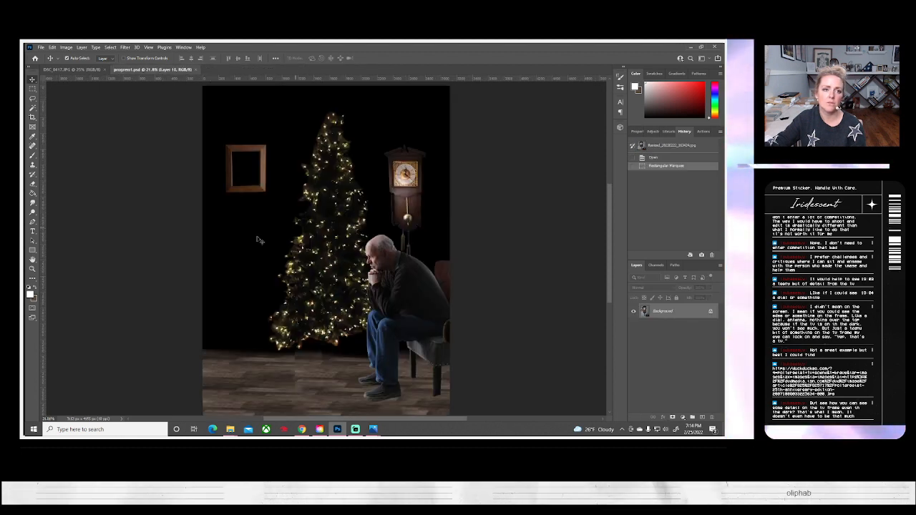
pyautogui.click(301, 69)
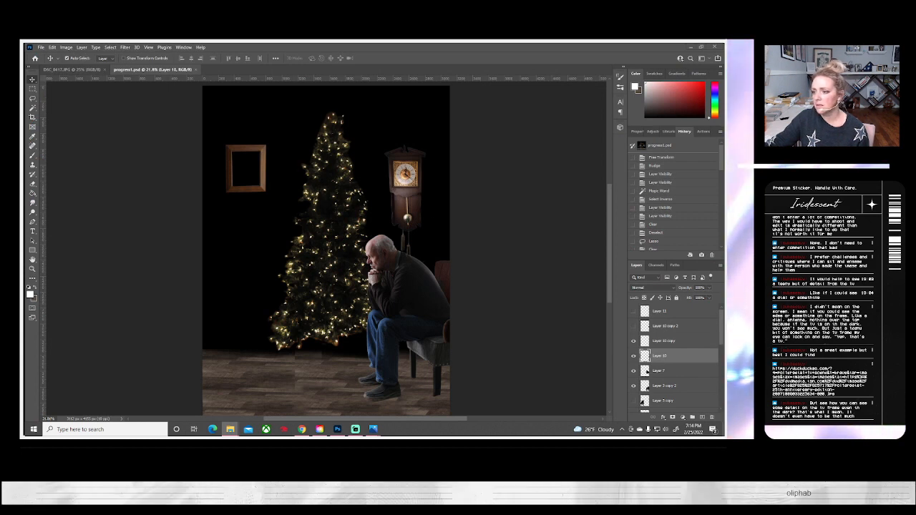
# Step: Open DSC_5492.JPG, the photo of the old portrait in a dark oval frame
pyautogui.click(40, 48)
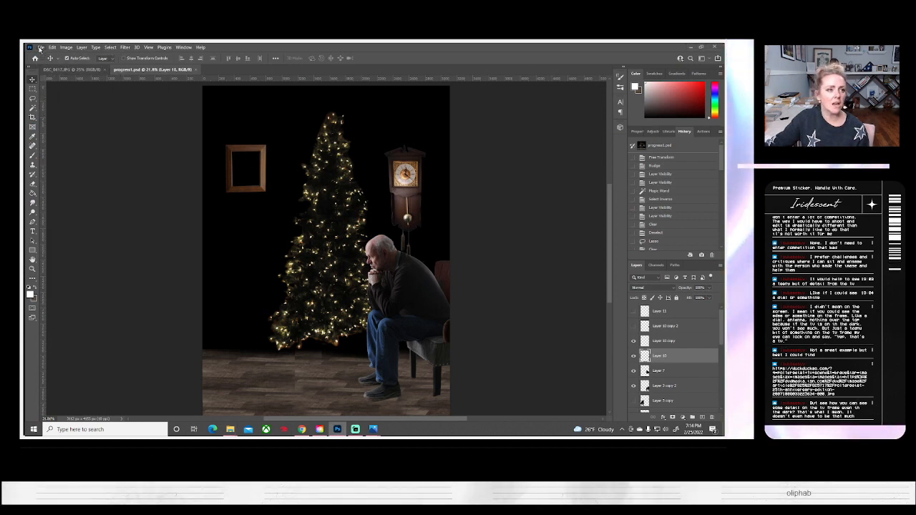
pyautogui.click(48, 61)
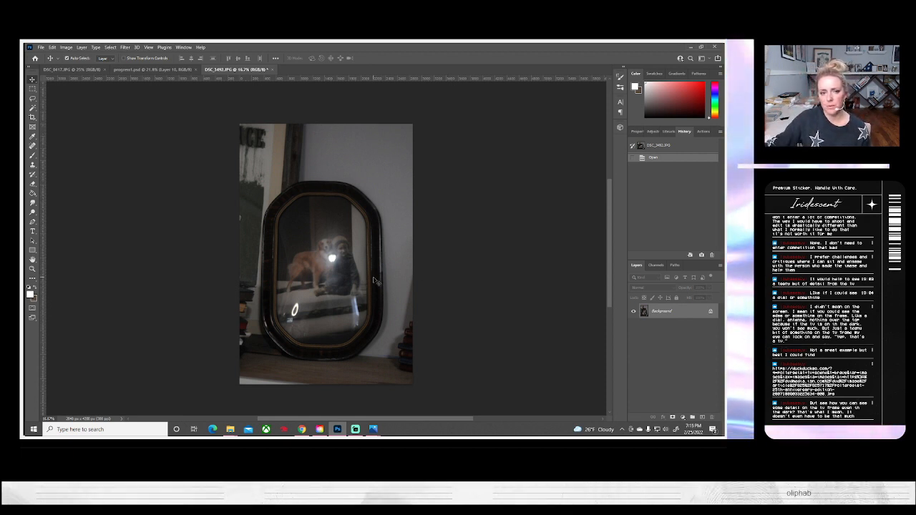
pyautogui.scroll(1, 375, 280)
pyautogui.scroll(-1, 375, 280)
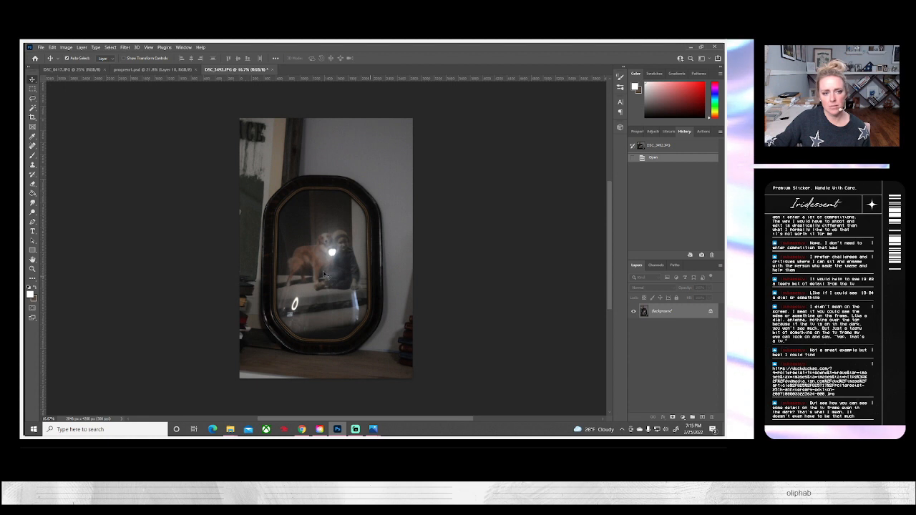
# Step: Select the oval picture frame along its outer edge with the Magnetic Lasso and refine the selection's side with the Lasso
pyautogui.click(32, 98)
pyautogui.rightClick(32, 98)
pyautogui.click(72, 116)
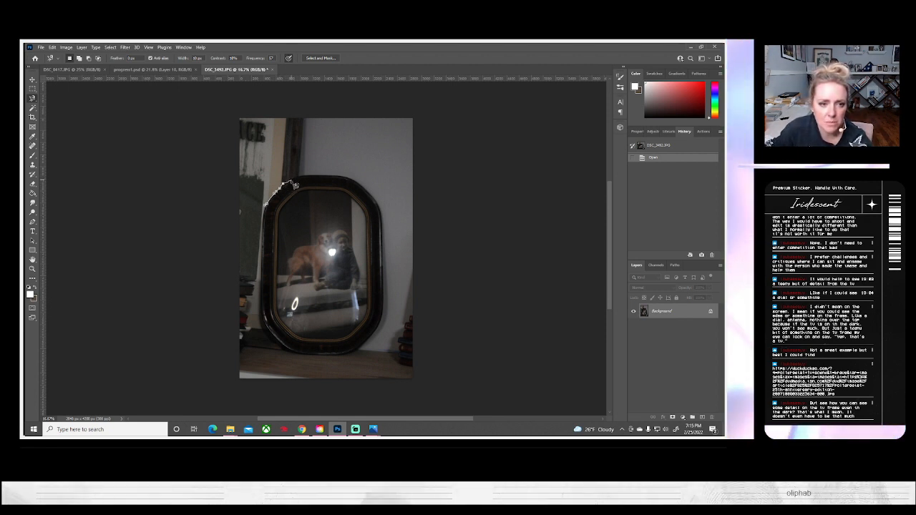
pyautogui.moveTo(301, 182)
pyautogui.mouseDown()
pyautogui.moveTo(339, 177)
pyautogui.moveTo(369, 193)
pyautogui.moveTo(386, 223)
pyautogui.moveTo(390, 269)
pyautogui.mouseUp()
pyautogui.press('BackSpace')
pyautogui.press('BackSpace')
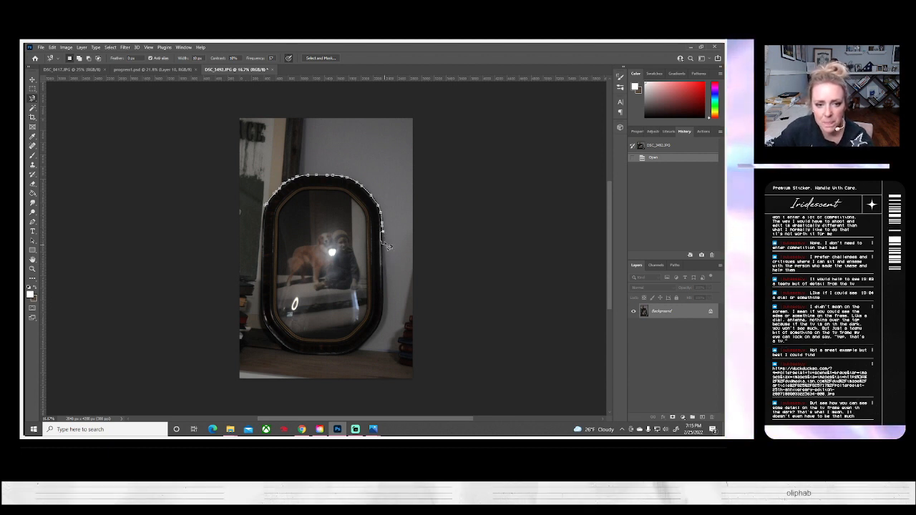
pyautogui.click(383, 237)
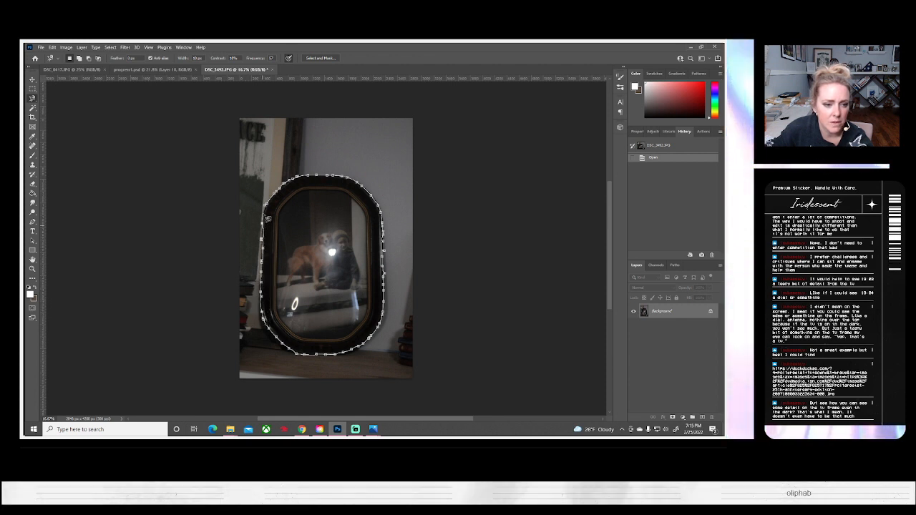
pyautogui.doubleClick(268, 212)
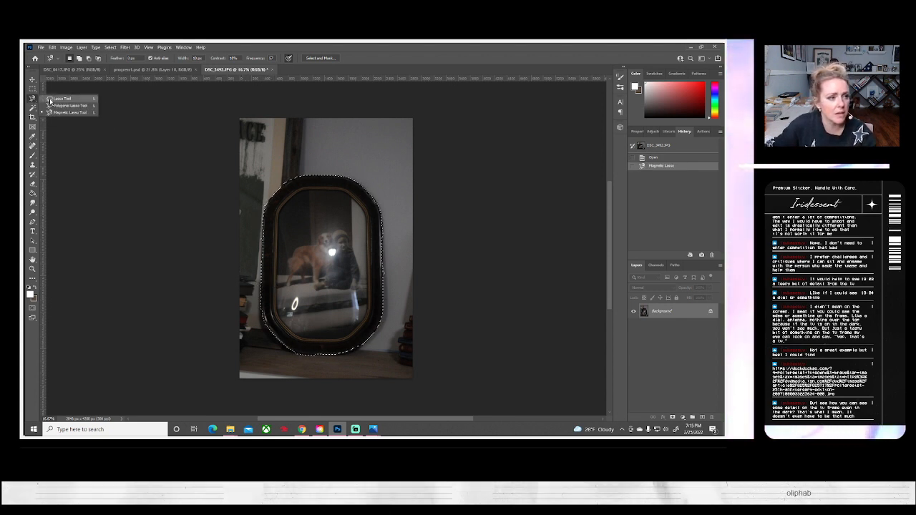
pyautogui.hotkey('shift', 'l')
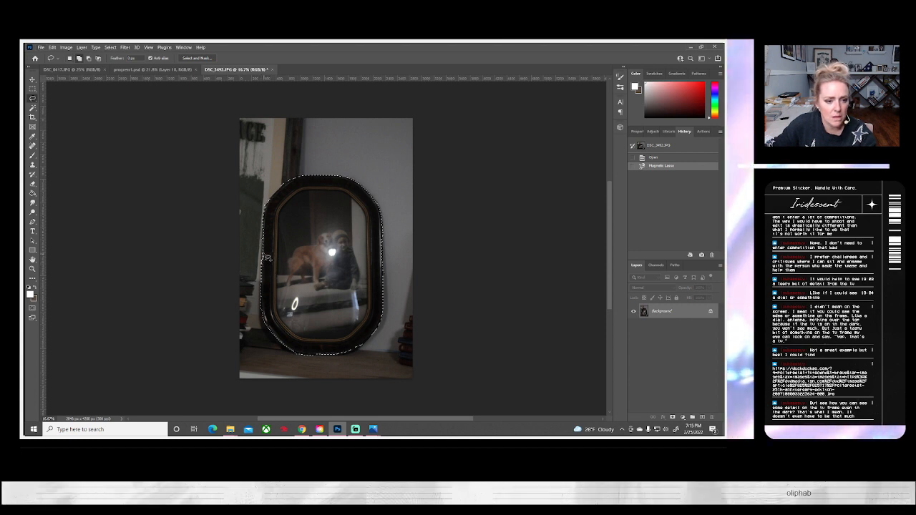
pyautogui.moveTo(274, 228)
pyautogui.mouseDown()
pyautogui.moveTo(279, 253)
pyautogui.moveTo(273, 271)
pyautogui.moveTo(262, 262)
pyautogui.moveTo(267, 244)
pyautogui.moveTo(294, 254)
pyautogui.moveTo(298, 278)
pyautogui.moveTo(286, 283)
pyautogui.moveTo(264, 258)
pyautogui.moveTo(290, 253)
pyautogui.mouseUp()
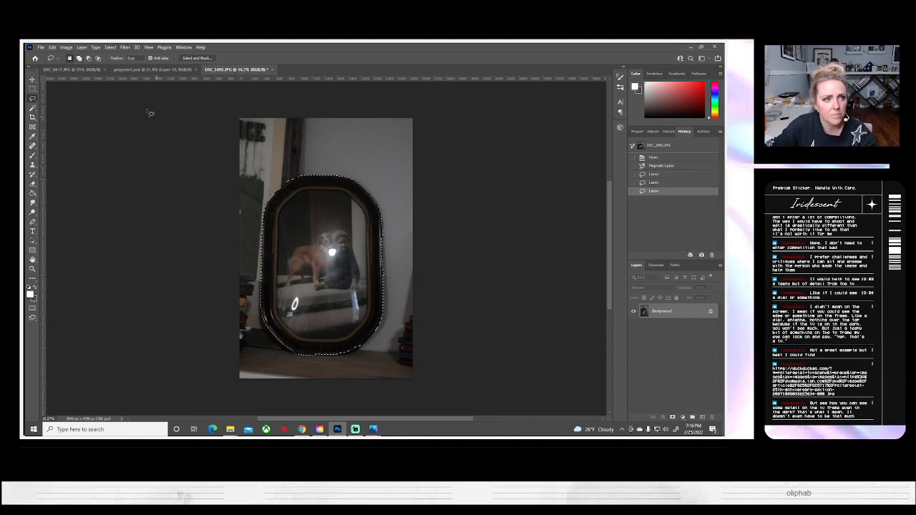
# Step: Paste the oval frame into progress1.psd, scale it to about 21%, and place it below the empty wooden frame beside the tree
pyautogui.click(153, 69)
pyautogui.hotkey('ctrl', 'v')
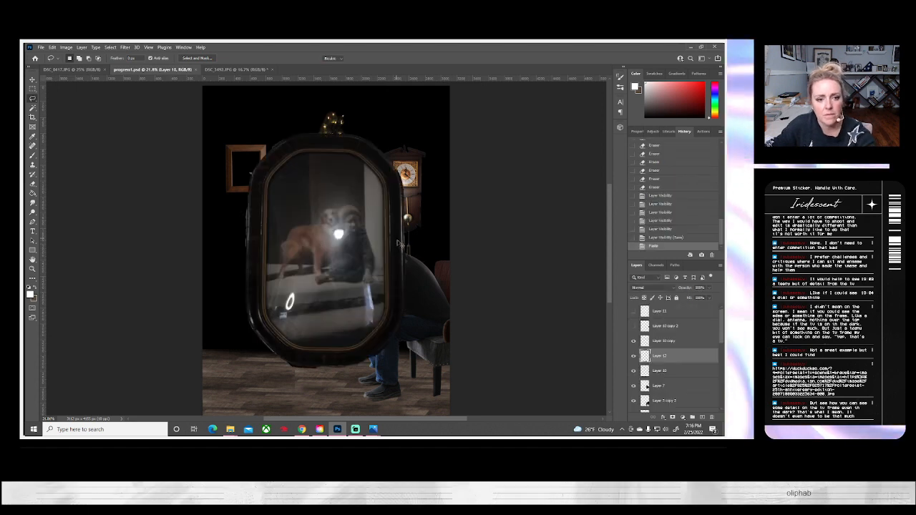
pyautogui.hotkey('ctrl', 't')
pyautogui.moveTo(406, 133); pyautogui.dragTo(276, 215)
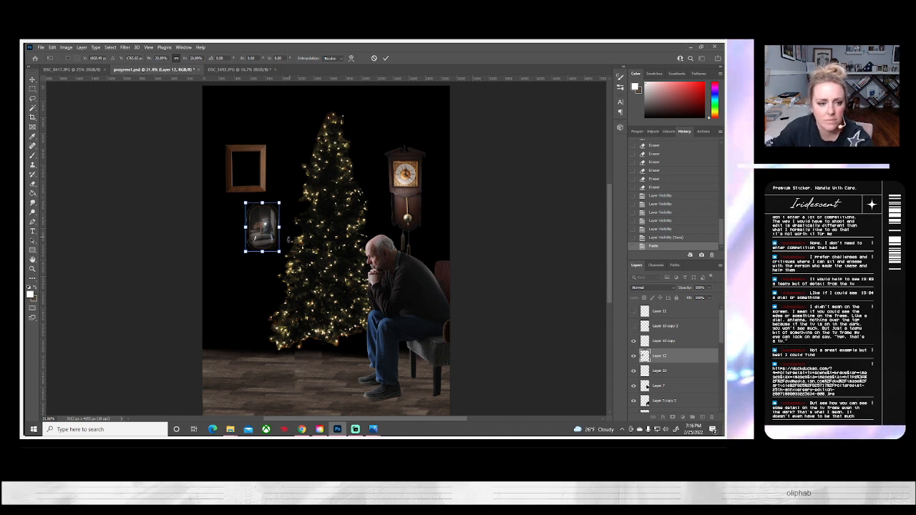
pyautogui.press('Return')
pyautogui.press('l')
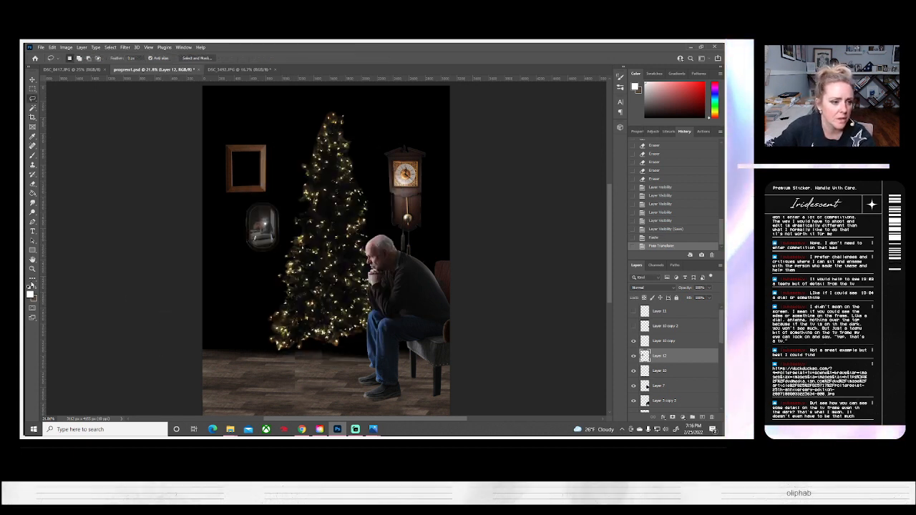
pyautogui.click(32, 268)
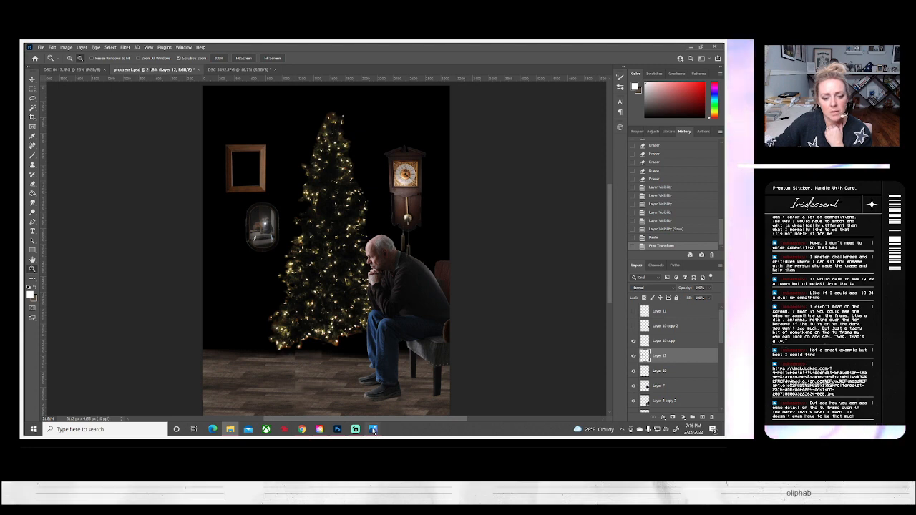
pyautogui.hotkey('ctrl', 'Tab')
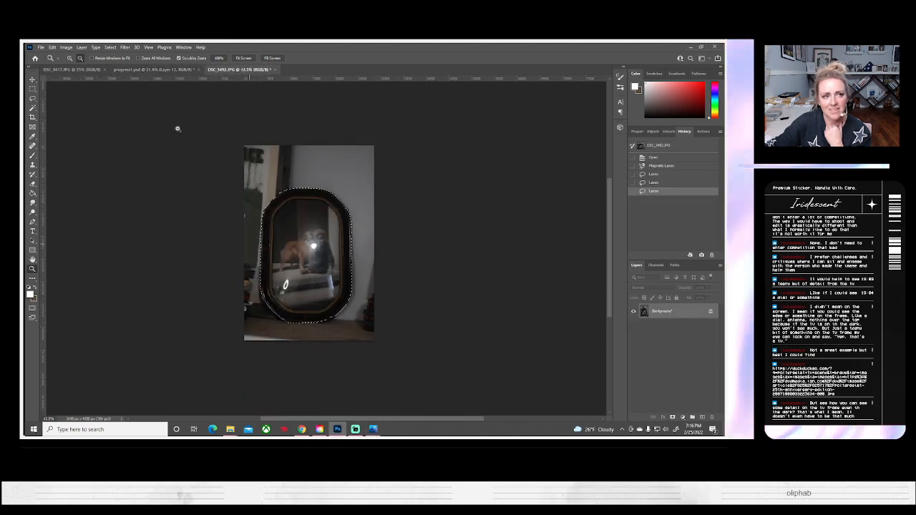
pyautogui.click(154, 69)
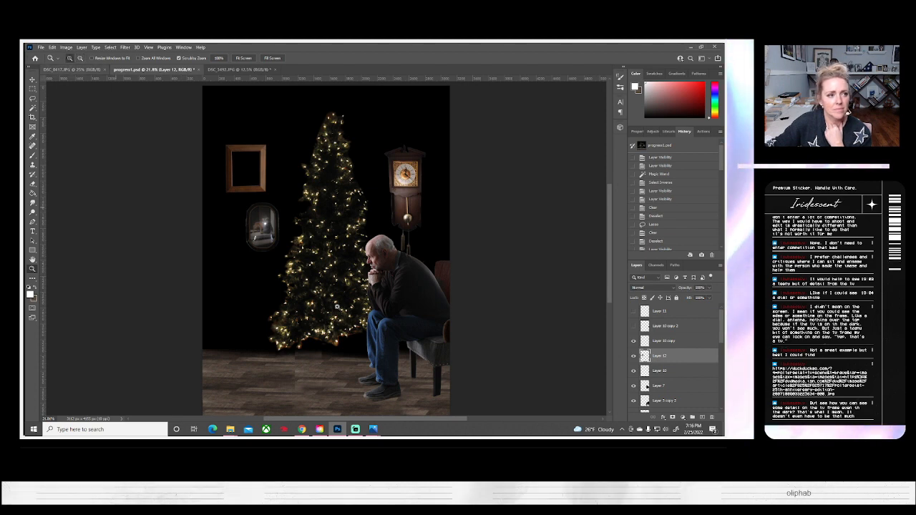
# Step: Erase the stray background fringe along the oval frame's bottom and right outer edges with a soft round 7 px Eraser
pyautogui.moveTo(271, 234); pyautogui.dragTo(271, 230)
pyautogui.doubleClick(270, 231)
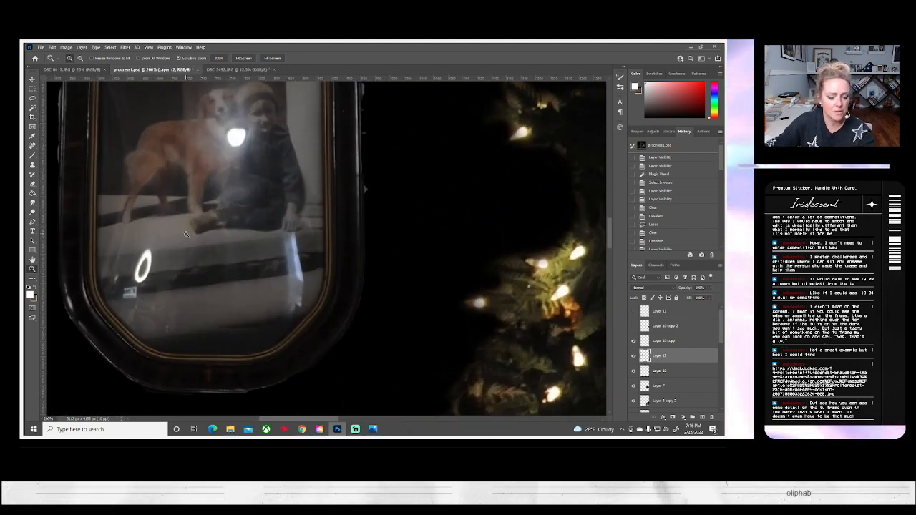
pyautogui.moveTo(193, 234); pyautogui.dragTo(301, 227)
pyautogui.press('e')
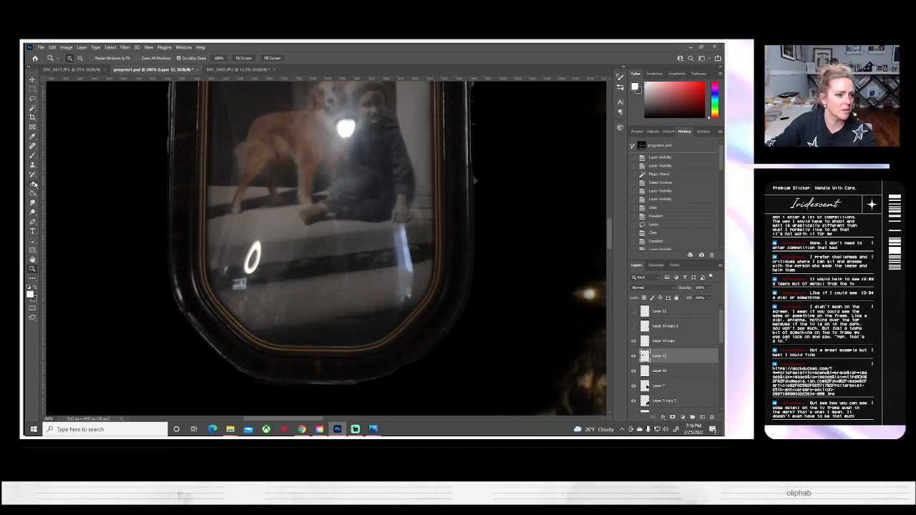
pyautogui.click(70, 58)
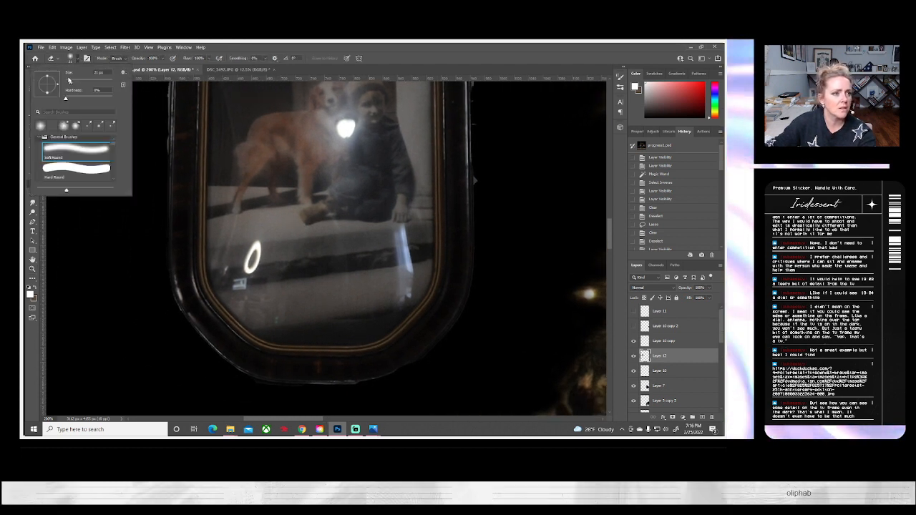
pyautogui.click(69, 82)
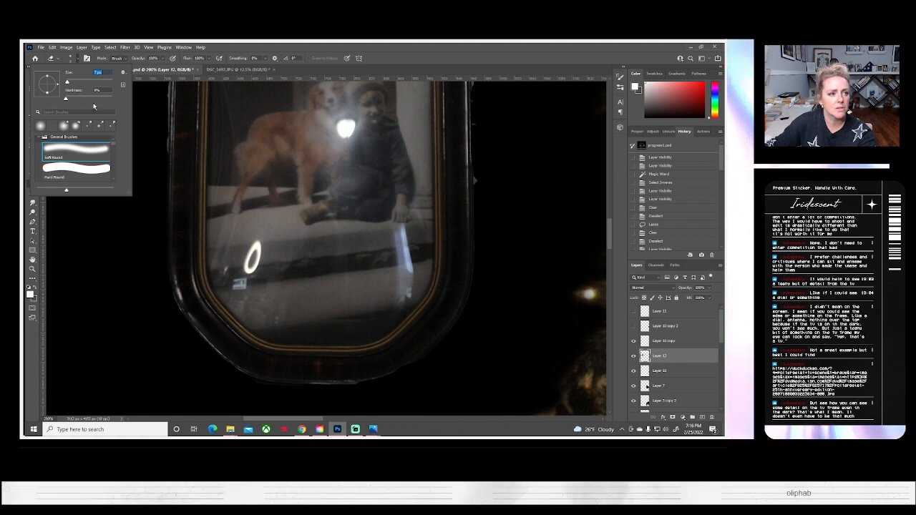
pyautogui.click(145, 116)
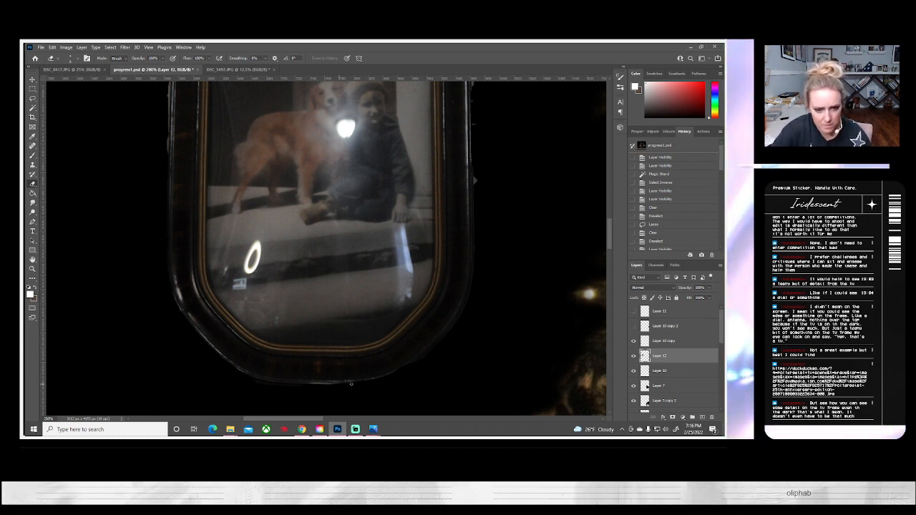
pyautogui.moveTo(326, 384)
pyautogui.mouseDown()
pyautogui.moveTo(349, 392)
pyautogui.moveTo(377, 381)
pyautogui.mouseUp()
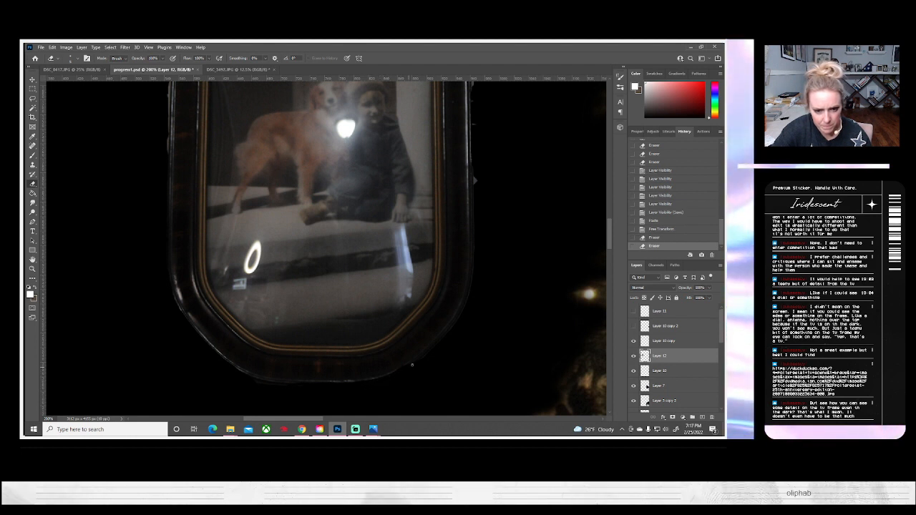
pyautogui.moveTo(430, 355); pyautogui.dragTo(470, 317)
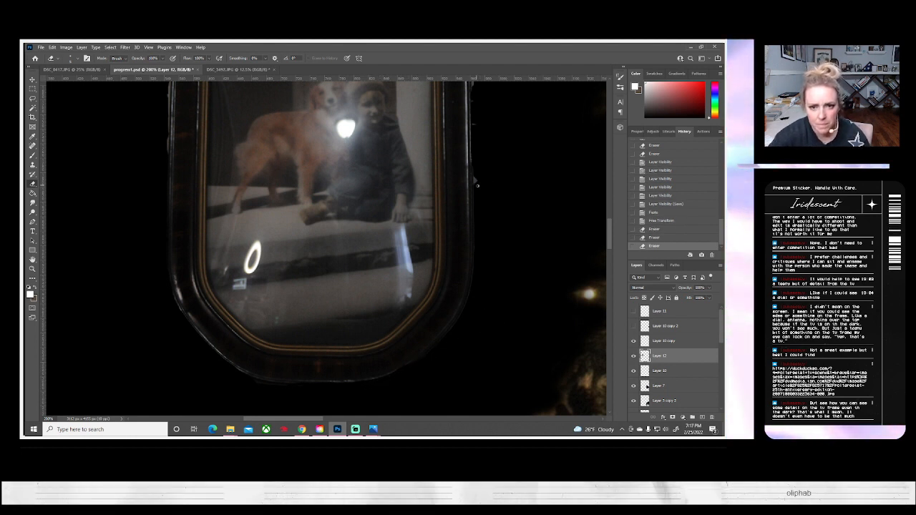
pyautogui.moveTo(478, 194)
pyautogui.mouseDown()
pyautogui.moveTo(497, 166)
pyautogui.moveTo(456, 277)
pyautogui.mouseUp()
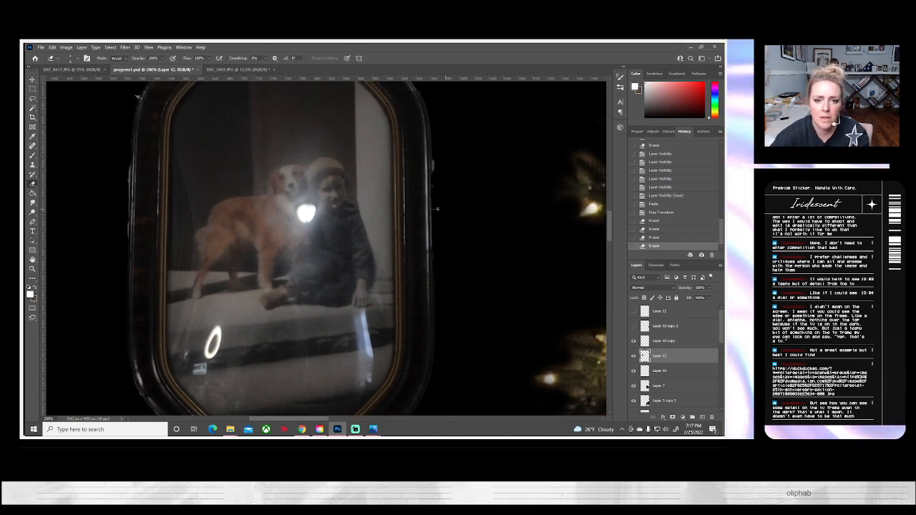
pyautogui.moveTo(435, 204)
pyautogui.mouseDown()
pyautogui.moveTo(435, 175)
pyautogui.moveTo(487, 241)
pyautogui.mouseUp()
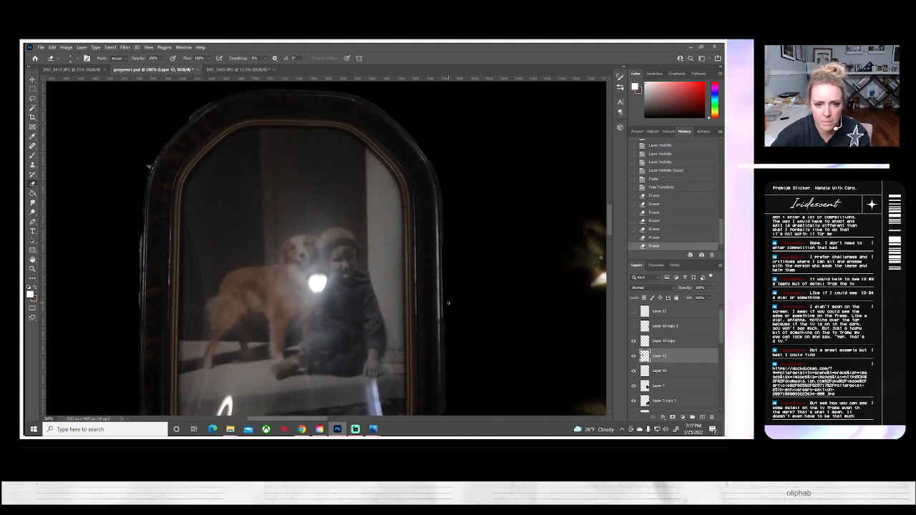
# Step: Erase the leftover specks and fringe along the oval frame's left outer edge, from the upper curve down to the lower corner
pyautogui.moveTo(470, 193); pyautogui.dragTo(538, 240)
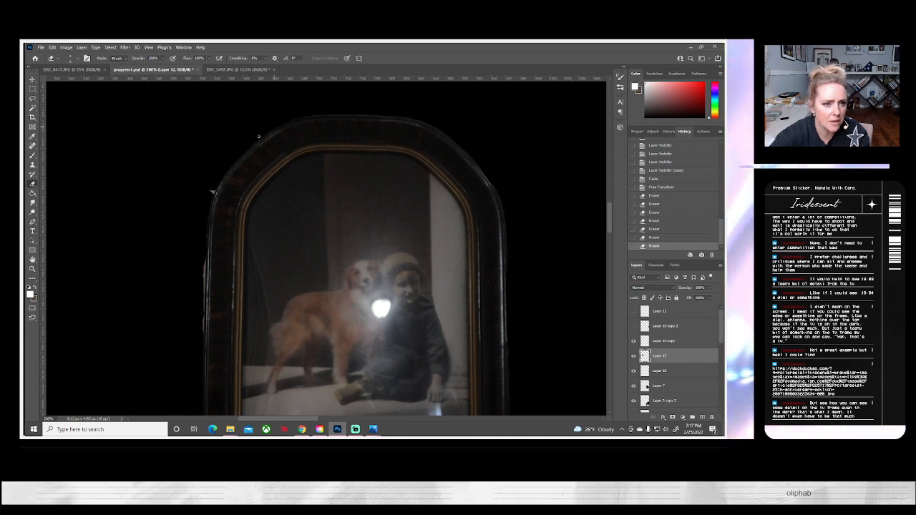
pyautogui.click(212, 190)
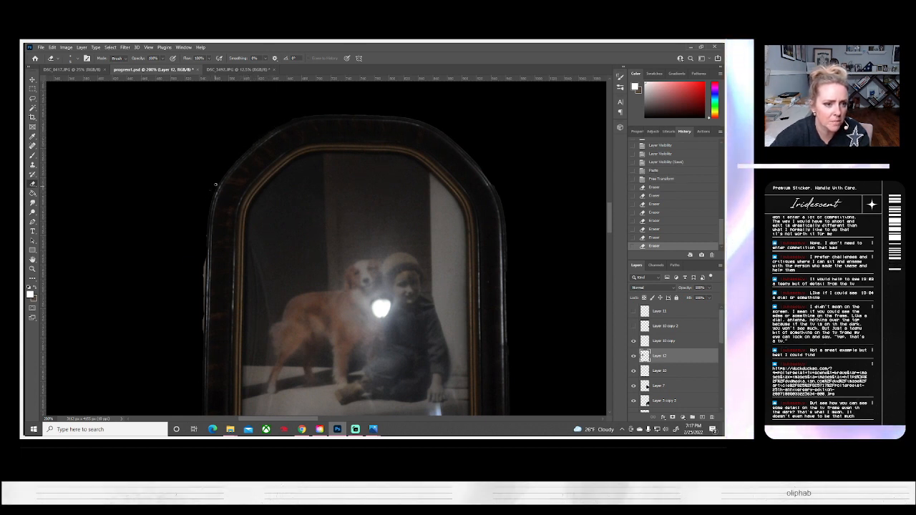
pyautogui.moveTo(206, 197); pyautogui.dragTo(210, 278)
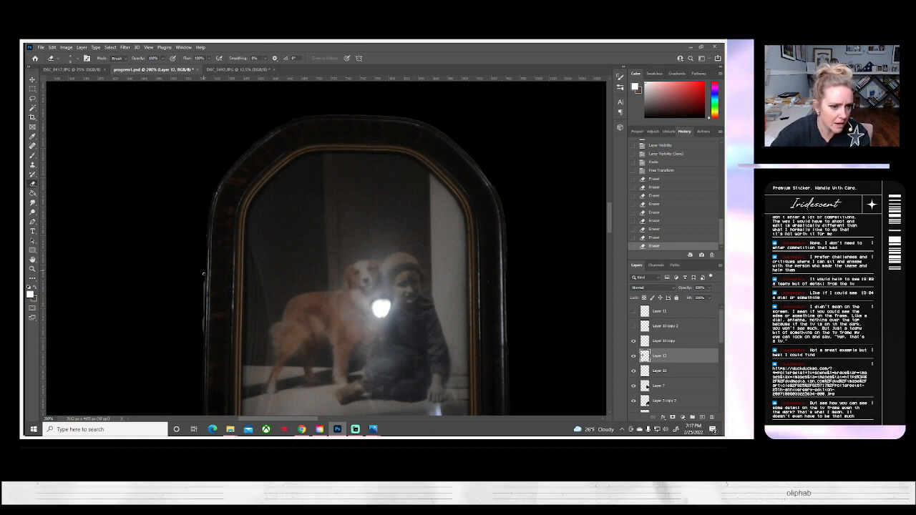
pyautogui.moveTo(204, 272); pyautogui.dragTo(205, 285)
pyautogui.click(203, 253)
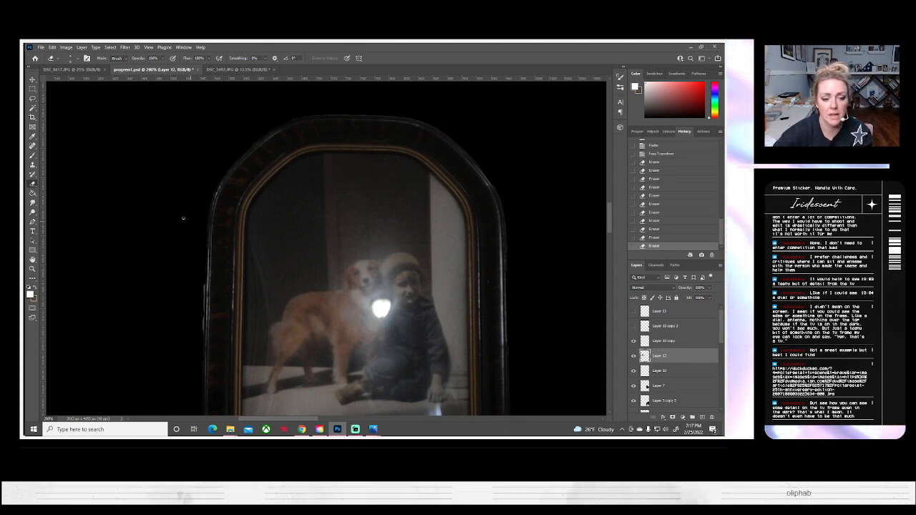
pyautogui.moveTo(253, 336); pyautogui.dragTo(276, 286)
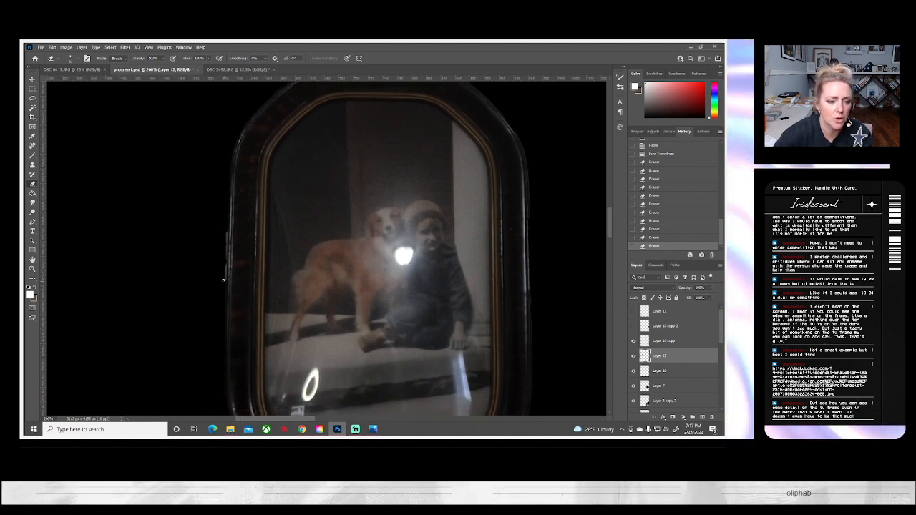
pyautogui.moveTo(225, 260); pyautogui.dragTo(222, 237)
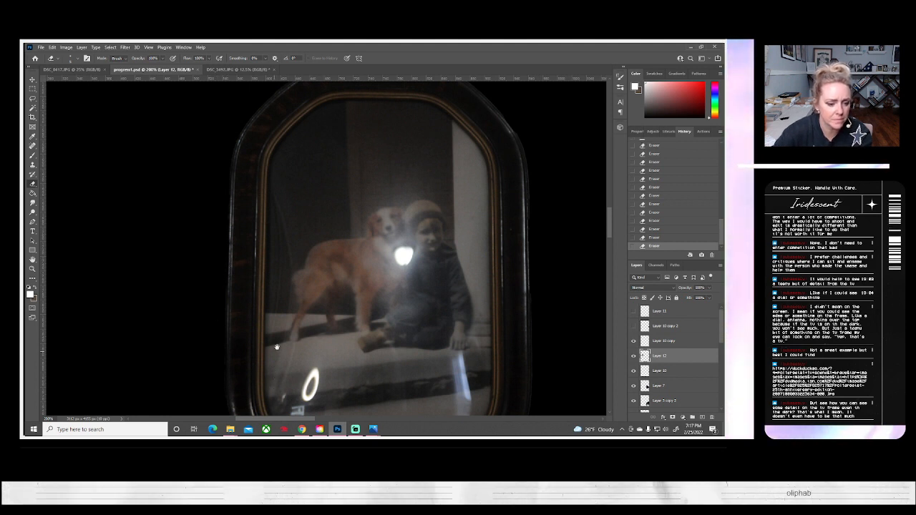
pyautogui.moveTo(276, 366); pyautogui.dragTo(302, 235)
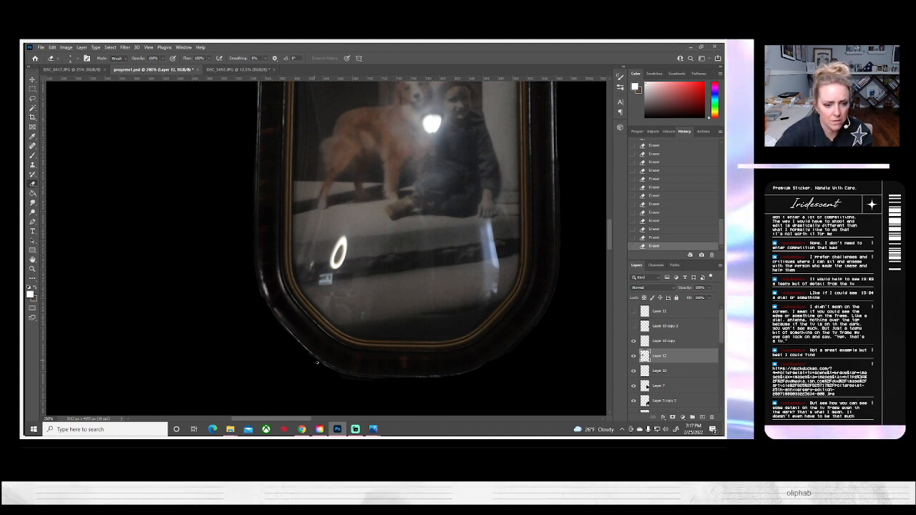
# Step: Outline the lower part of the portrait along the frame's inner gold rim with the Magnetic Lasso and delete it
pyautogui.moveTo(401, 287)
pyautogui.mouseDown()
pyautogui.moveTo(372, 331)
pyautogui.moveTo(288, 348)
pyautogui.mouseUp()
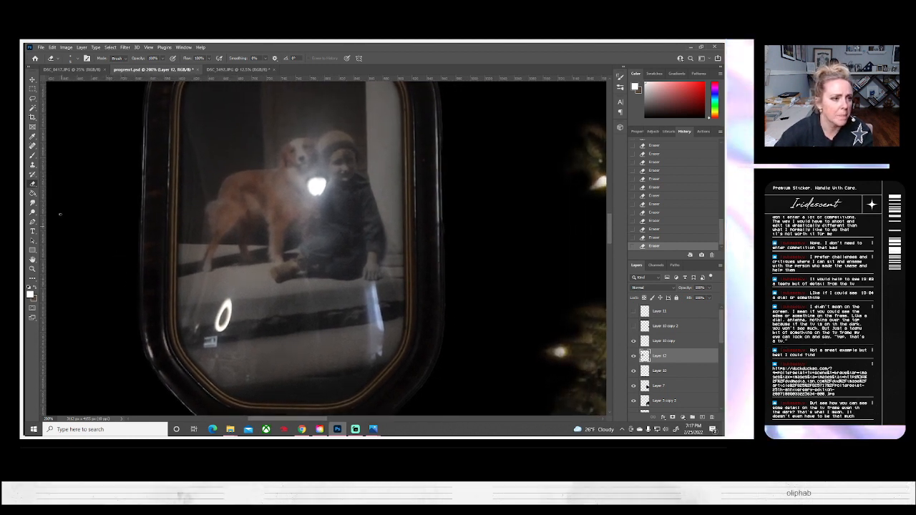
pyautogui.click(32, 97)
pyautogui.rightClick(32, 97)
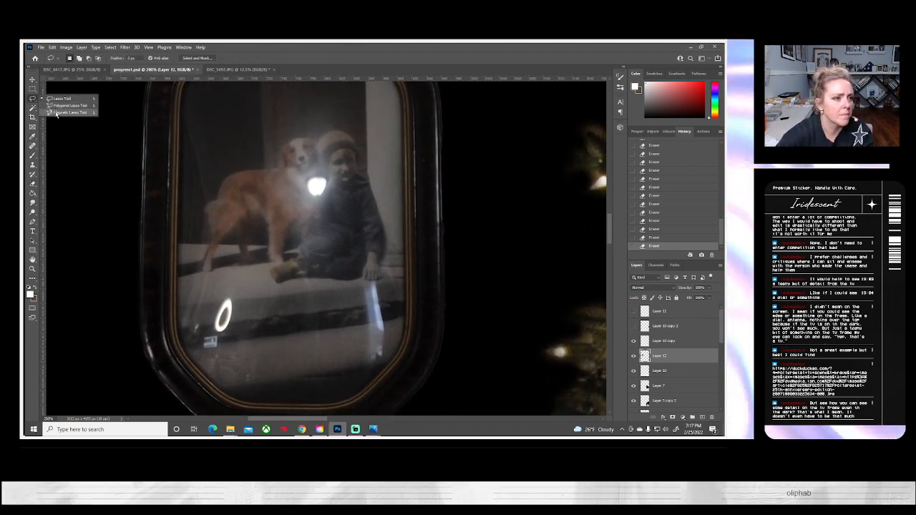
pyautogui.click(65, 116)
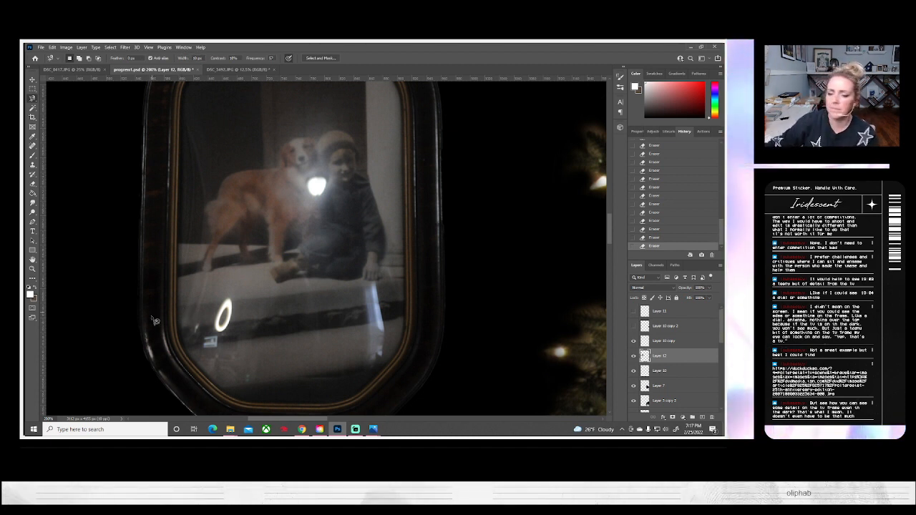
pyautogui.moveTo(188, 352)
pyautogui.mouseDown()
pyautogui.moveTo(237, 400)
pyautogui.moveTo(301, 405)
pyautogui.mouseUp()
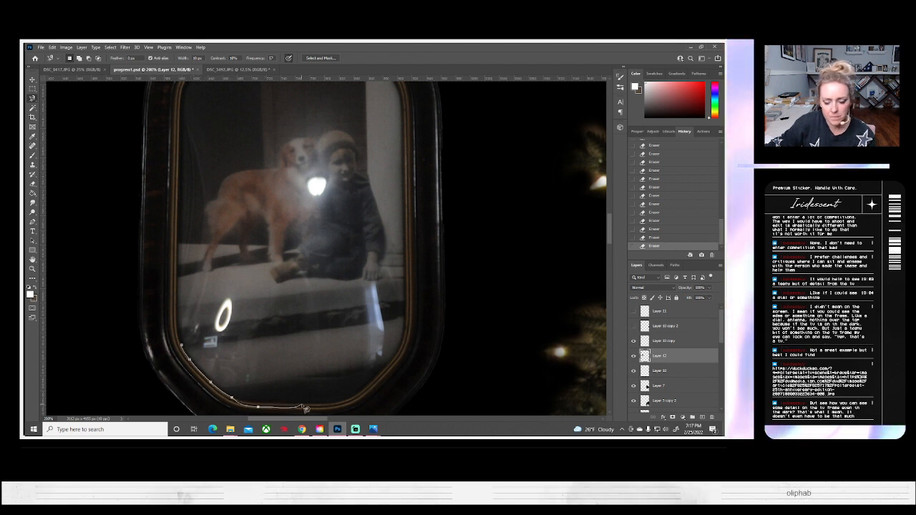
pyautogui.press('Delete')
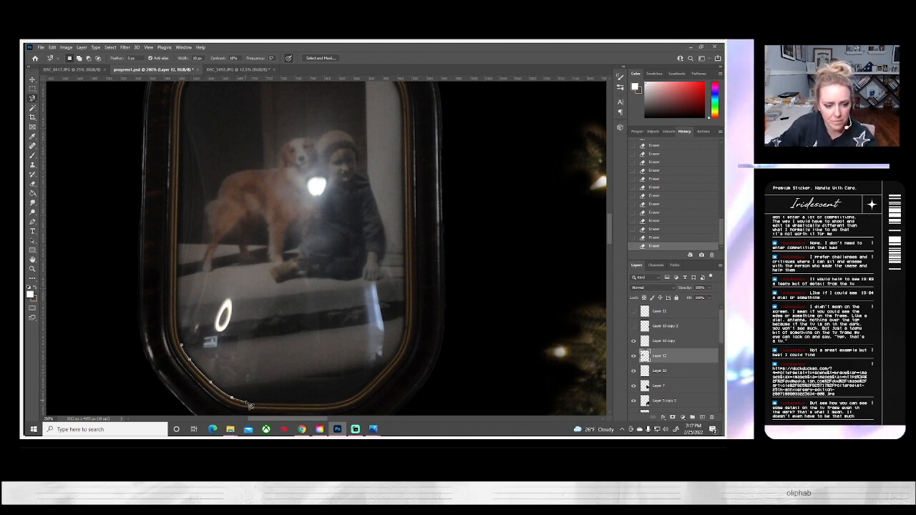
pyautogui.click(246, 400)
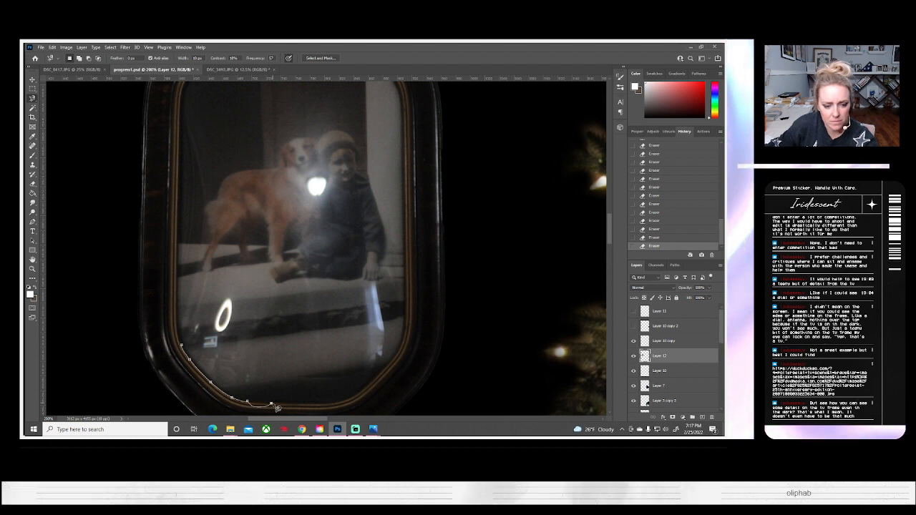
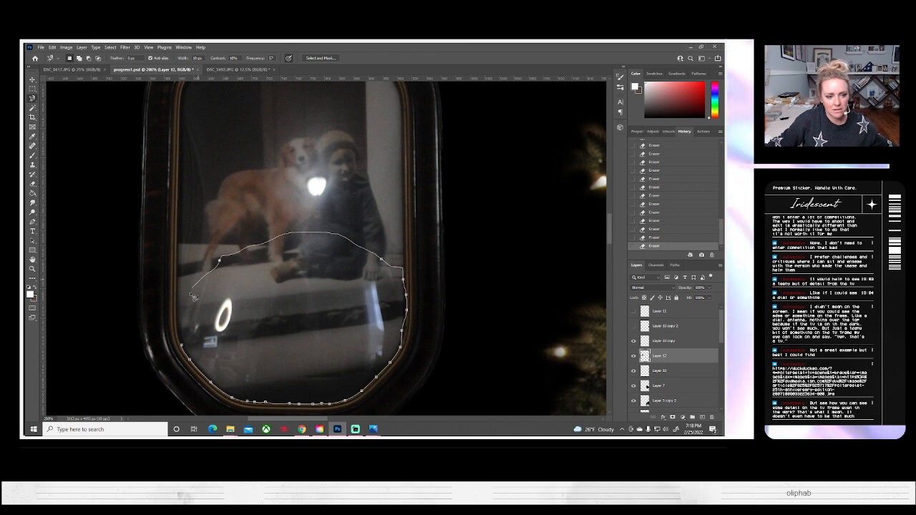
pyautogui.click(183, 346)
pyautogui.press('Delete')
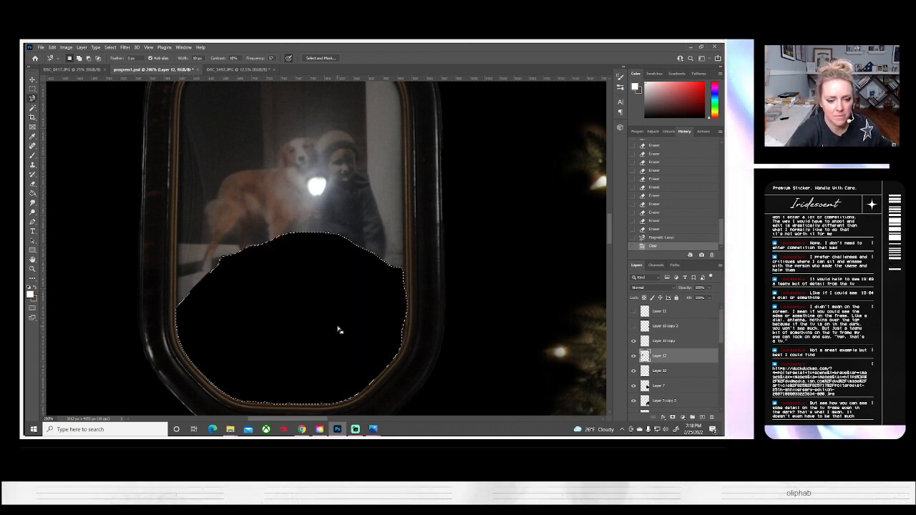
# Step: Select the middle of the portrait, including the dog and child, with the Magnetic Lasso, delete it, and clear the selection
pyautogui.scroll(2, 341, 329)
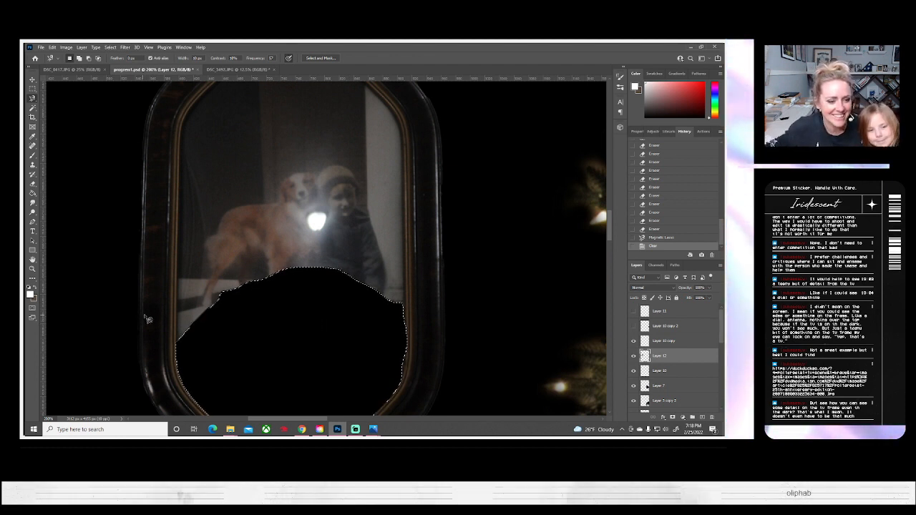
pyautogui.click(182, 324)
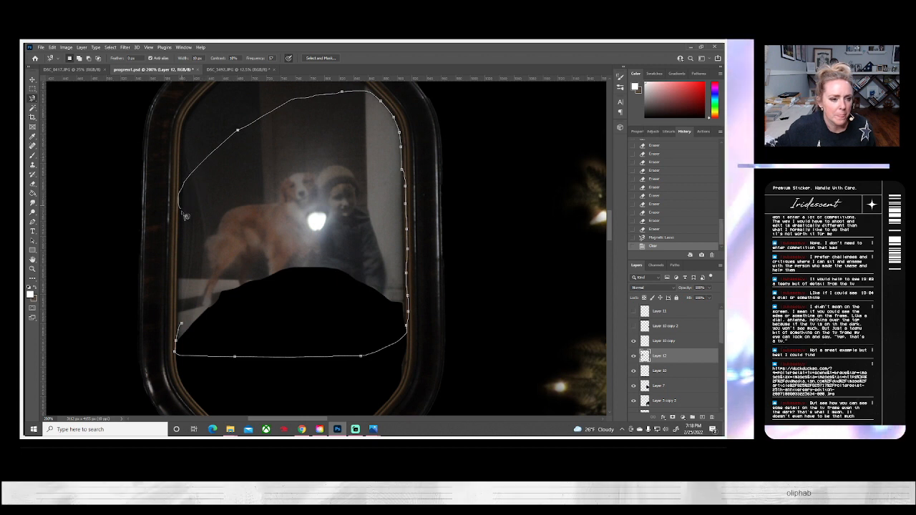
pyautogui.click(183, 326)
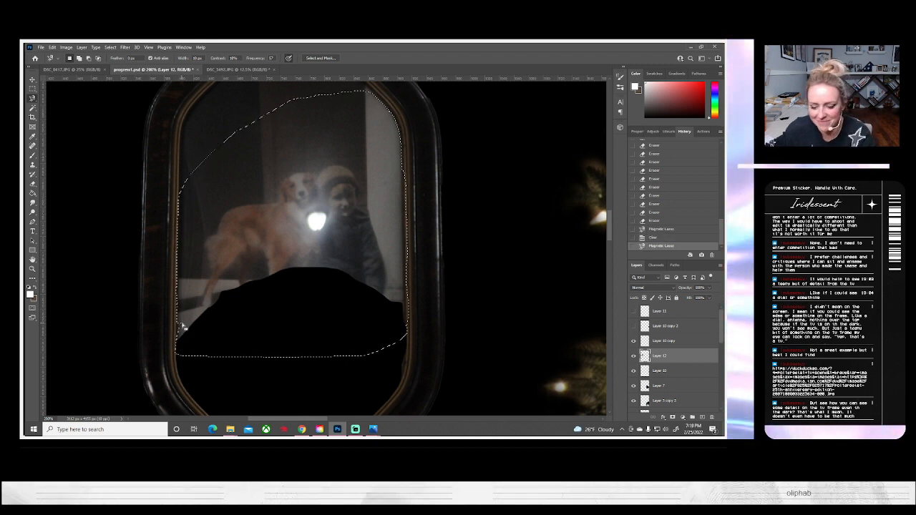
pyautogui.press('Delete')
pyautogui.press('Delete')
pyautogui.hotkey('ctrl', 'd')
# Step: Select the remaining upper part of the portrait along the inner rim with the Magnetic Lasso, delete it, and deselect
pyautogui.scroll(1, 286, 272)
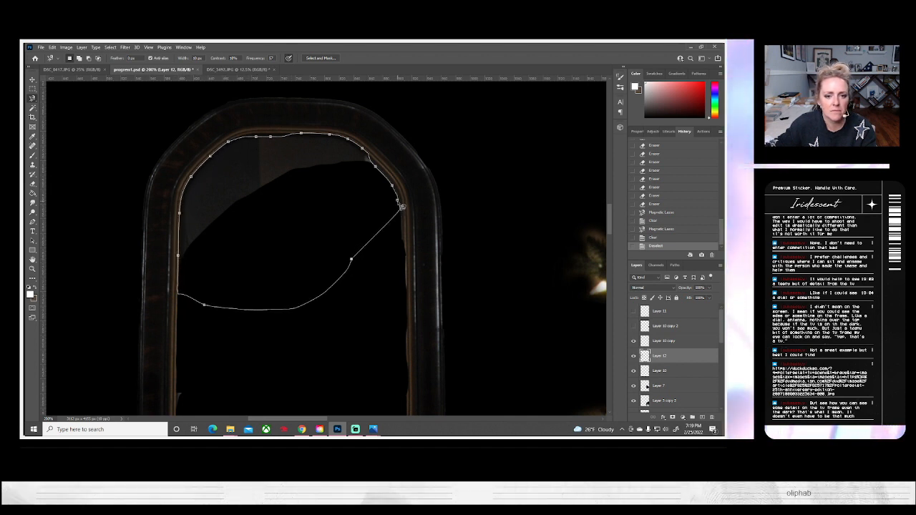
pyautogui.click(399, 203)
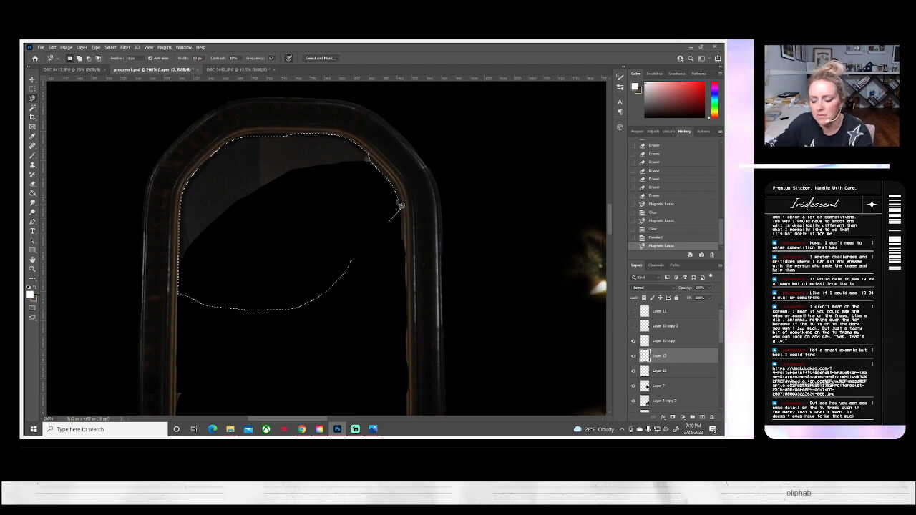
pyautogui.press('Delete')
pyautogui.scroll(-3, 220, 276)
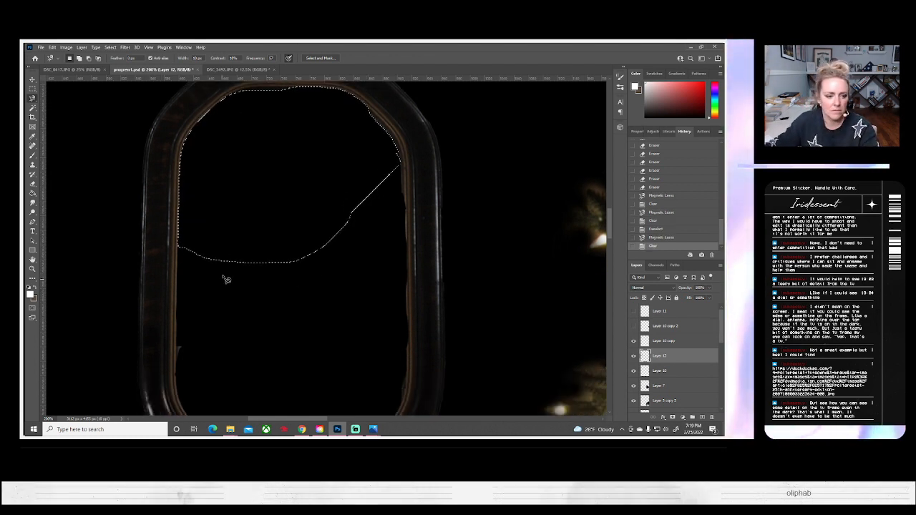
pyautogui.click(110, 47)
pyautogui.click(121, 62)
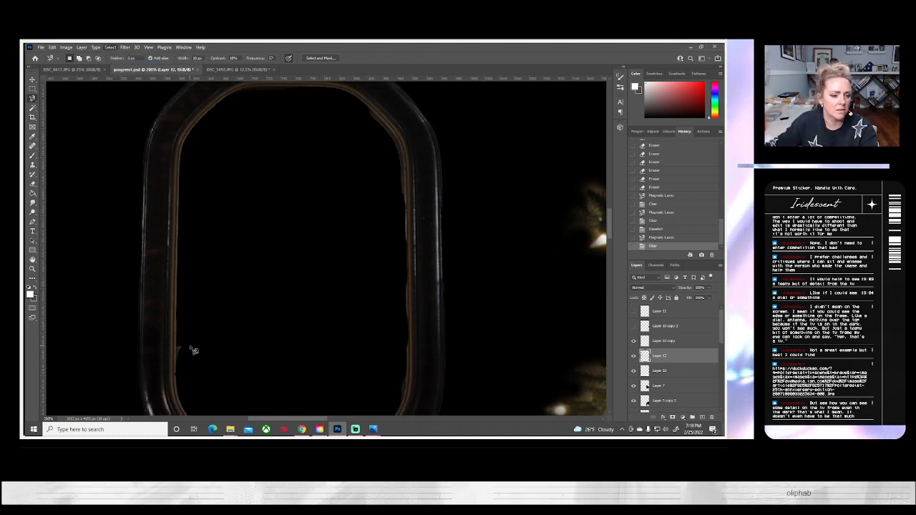
# Step: Clear the selection and erase the leftover specks and ragged fringe along the oval frame's inner gold rim, mainly on its right side
pyautogui.press('e')
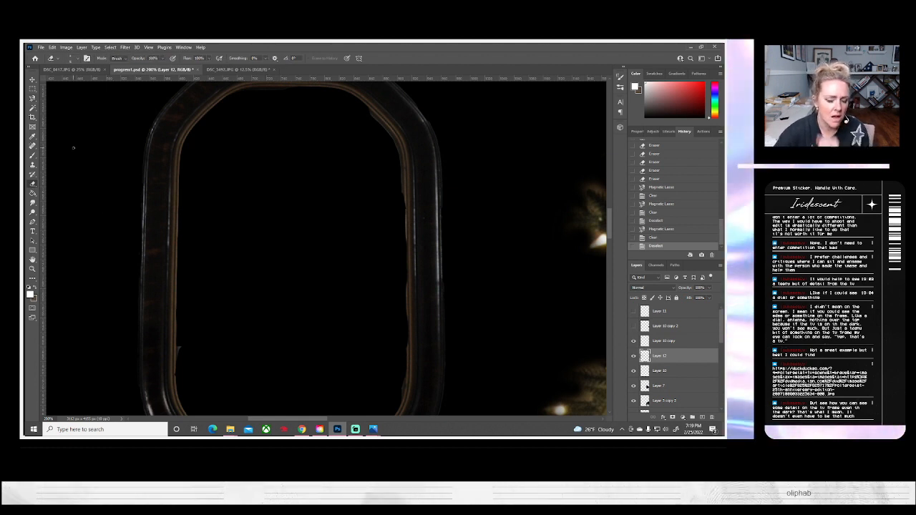
pyautogui.press('r')
pyautogui.moveTo(79, 171); pyautogui.dragTo(74, 147)
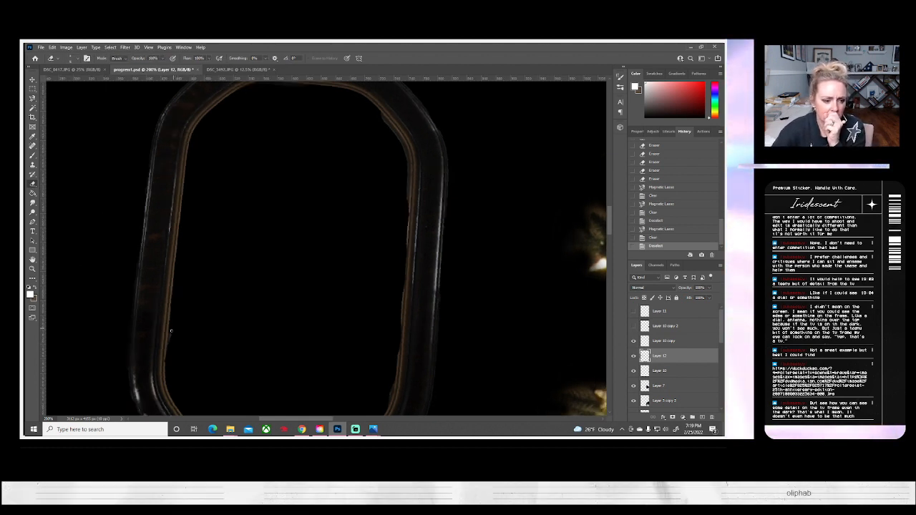
pyautogui.click(176, 349)
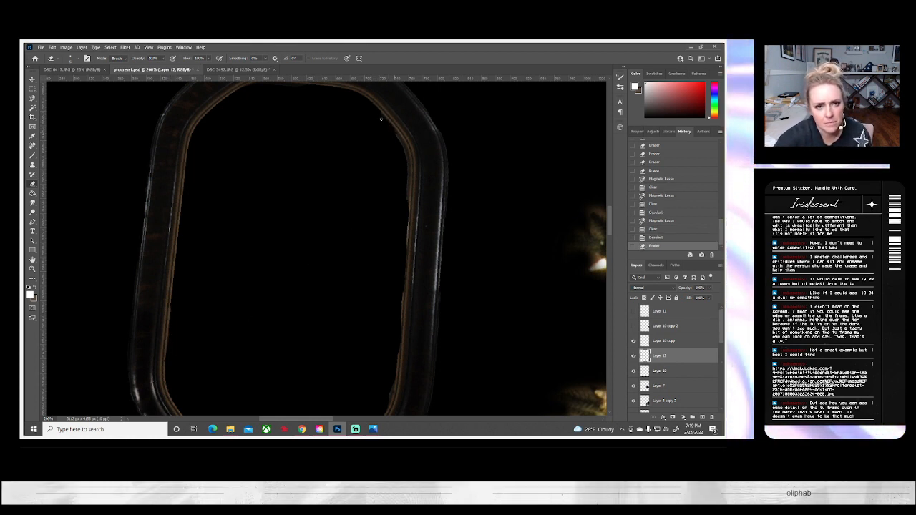
pyautogui.moveTo(398, 150); pyautogui.dragTo(391, 134)
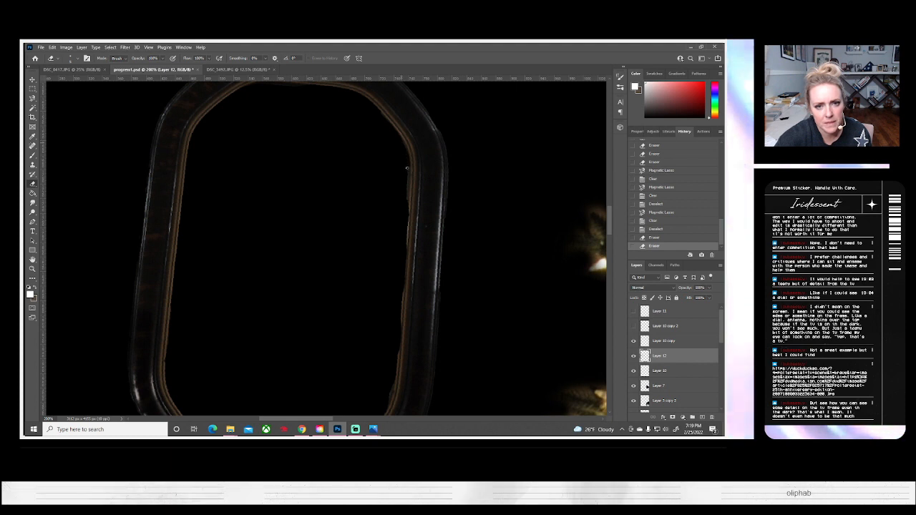
pyautogui.moveTo(415, 182); pyautogui.dragTo(386, 162)
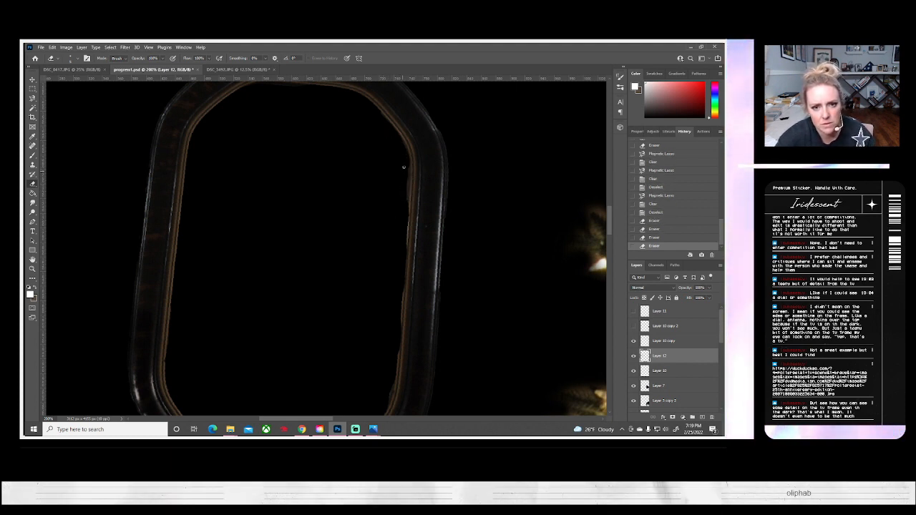
pyautogui.hotkey('ctrl', 'z')
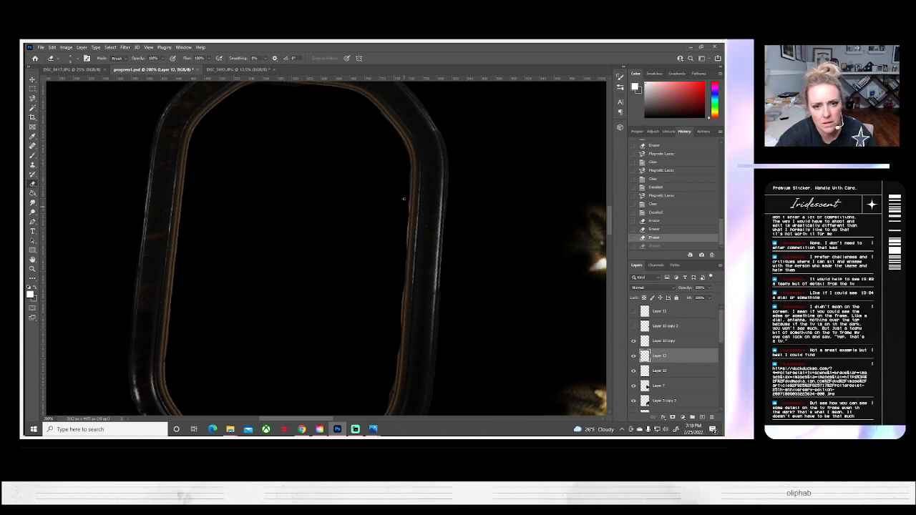
pyautogui.moveTo(396, 236); pyautogui.dragTo(400, 250)
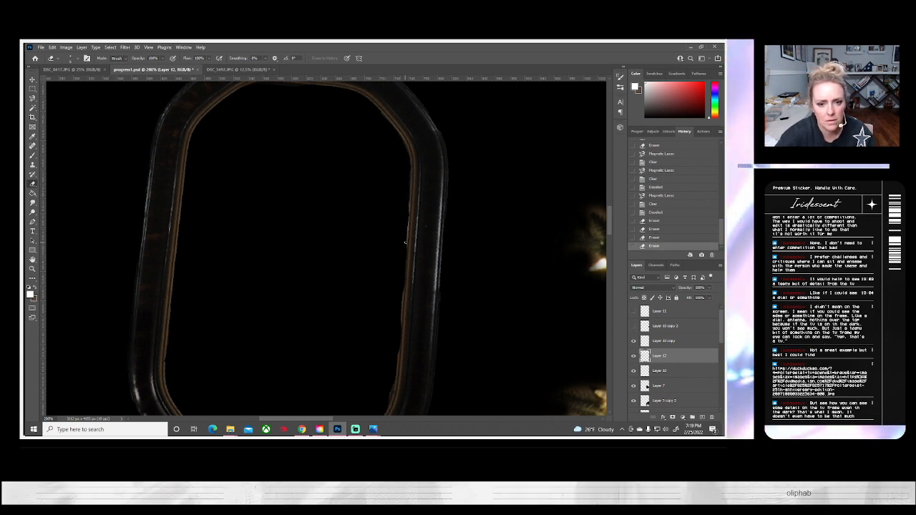
pyautogui.moveTo(408, 216); pyautogui.dragTo(409, 187)
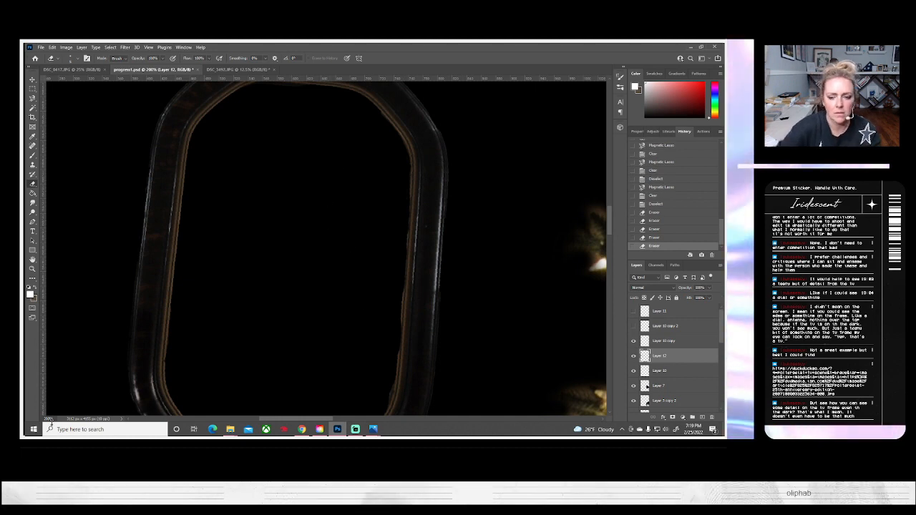
# Step: Save the composite to the computer as progress1.psd with Maximize Compatibility enabled
pyautogui.click(41, 48)
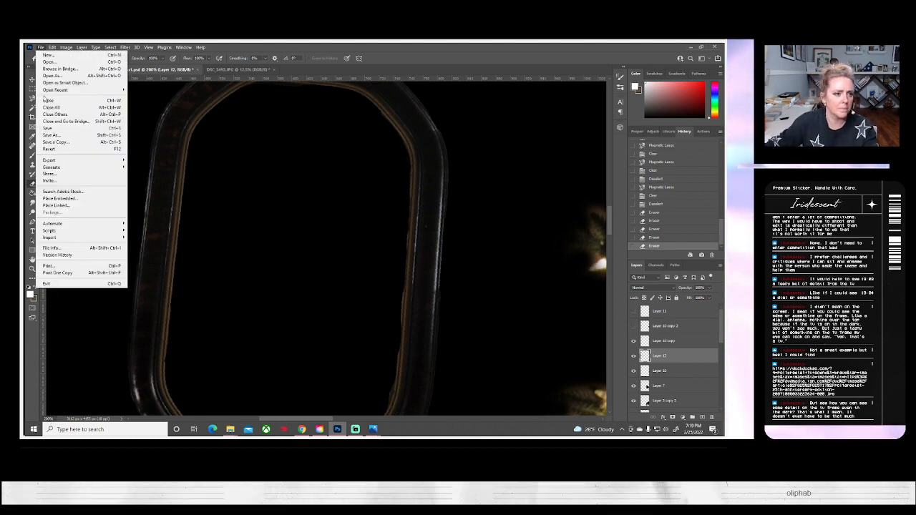
pyautogui.click(57, 142)
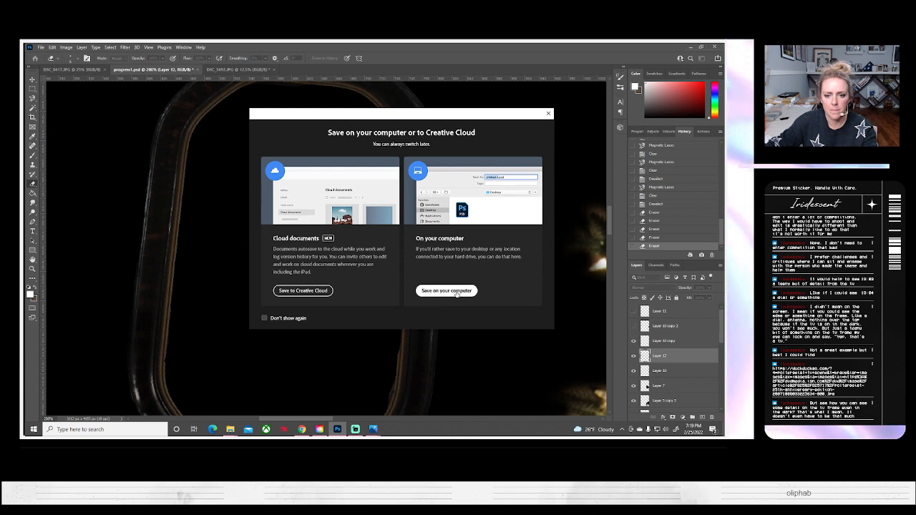
pyautogui.click(451, 292)
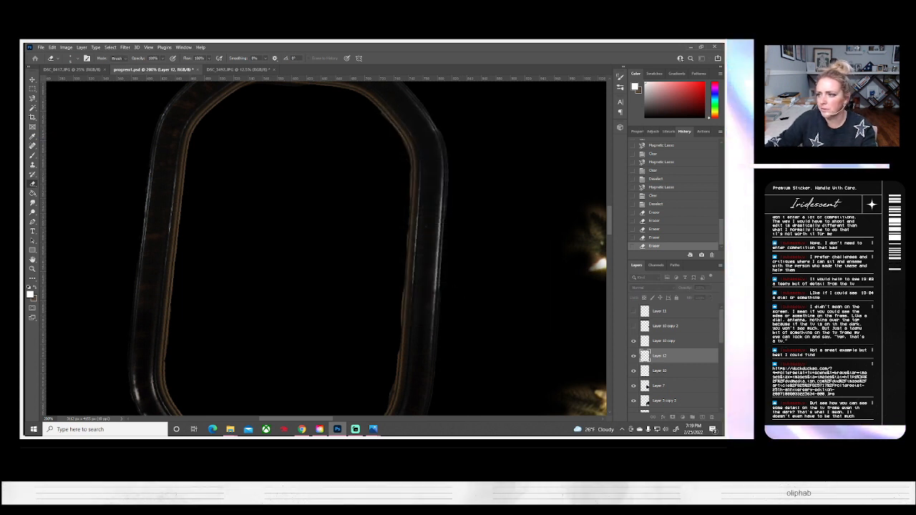
pyautogui.hotkey('ctrl', 's')
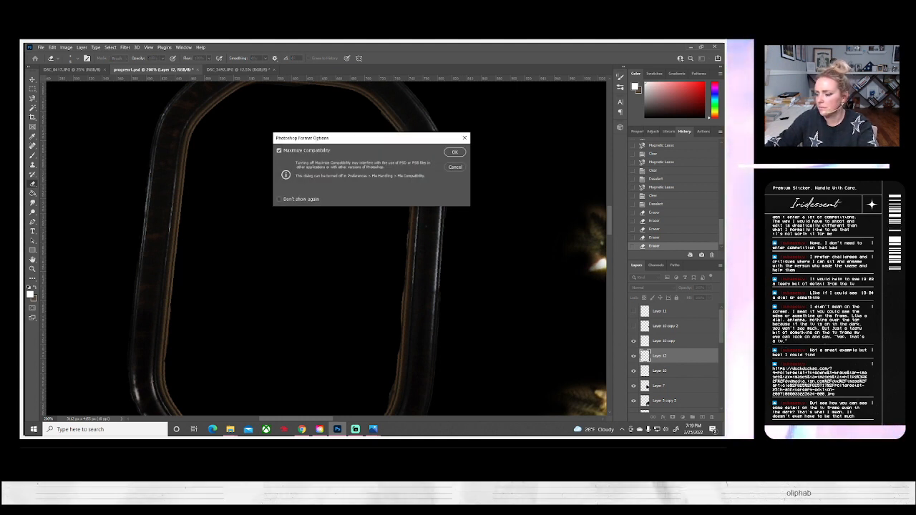
pyautogui.click(455, 152)
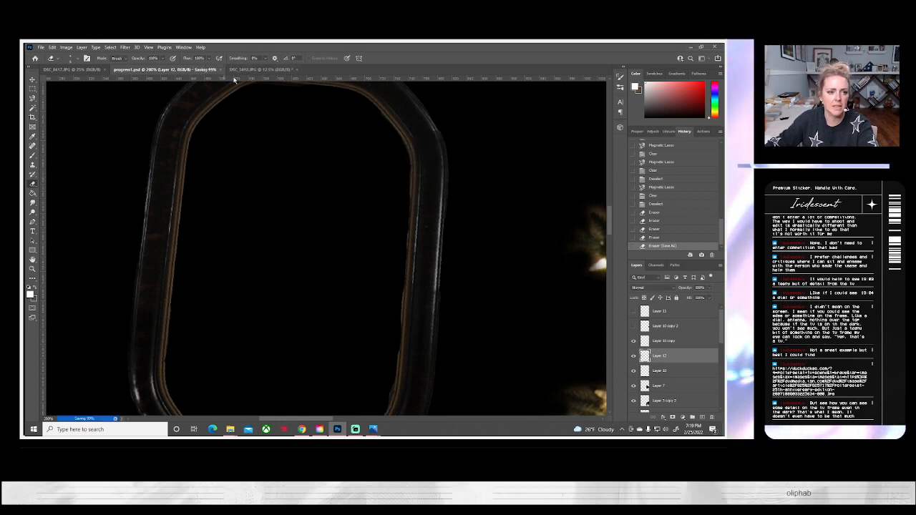
# Step: Close the oval frame's source photo and fit the whole composite on screen
pyautogui.click(258, 69)
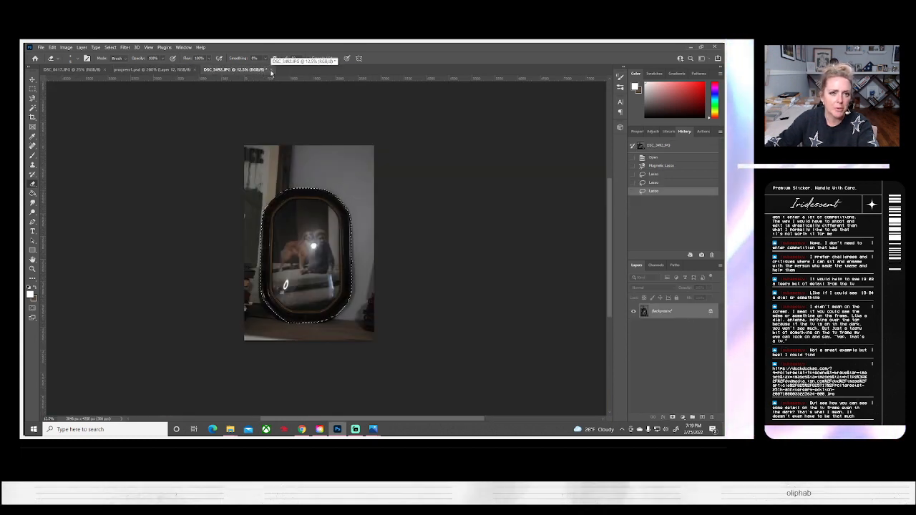
pyautogui.click(270, 69)
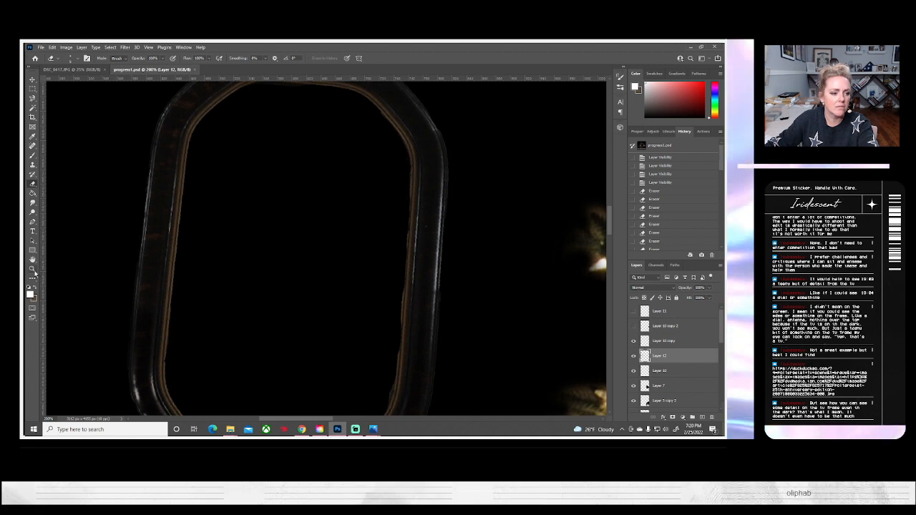
pyautogui.click(32, 268)
pyautogui.click(242, 58)
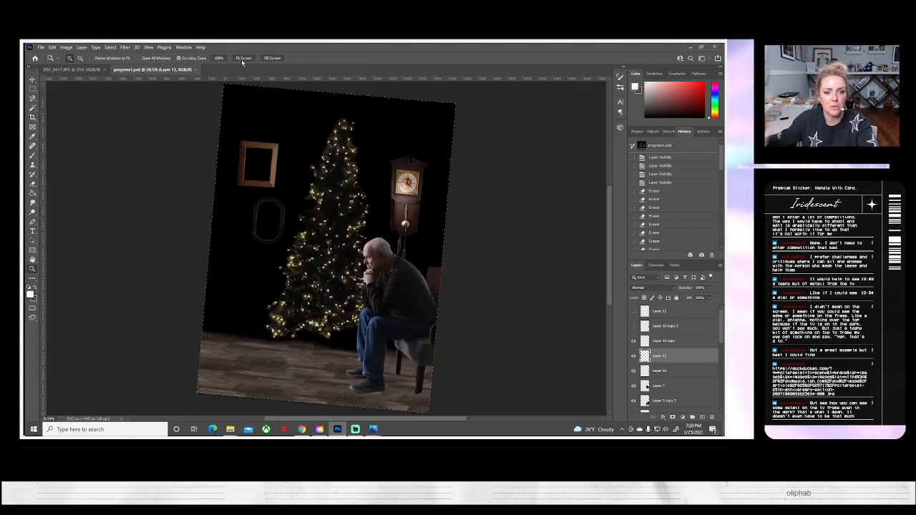
# Step: Close progress1.psd and reopen it from disk
pyautogui.click(197, 69)
pyautogui.click(42, 47)
pyautogui.click(47, 62)
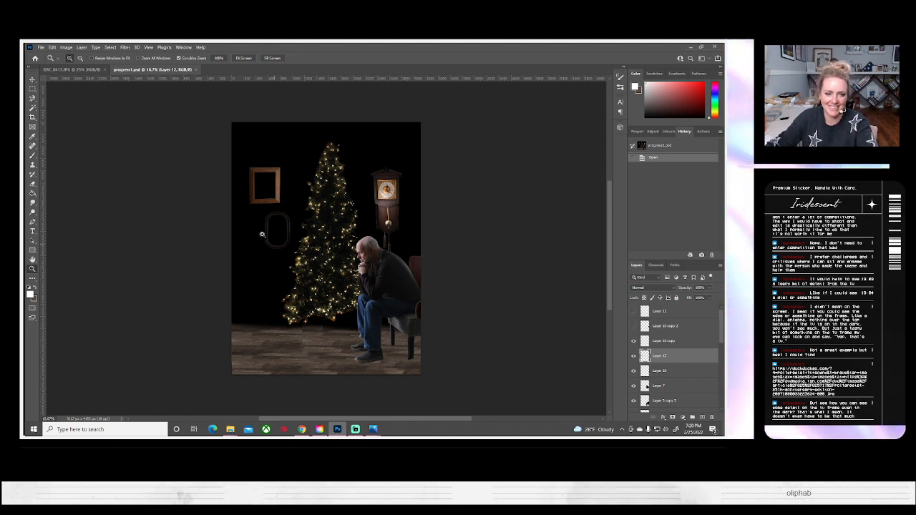
# Step: Open IMAG0574.JPG and select the patterned wallpaper area above the piano with a rectangular marquee
pyautogui.click(41, 48)
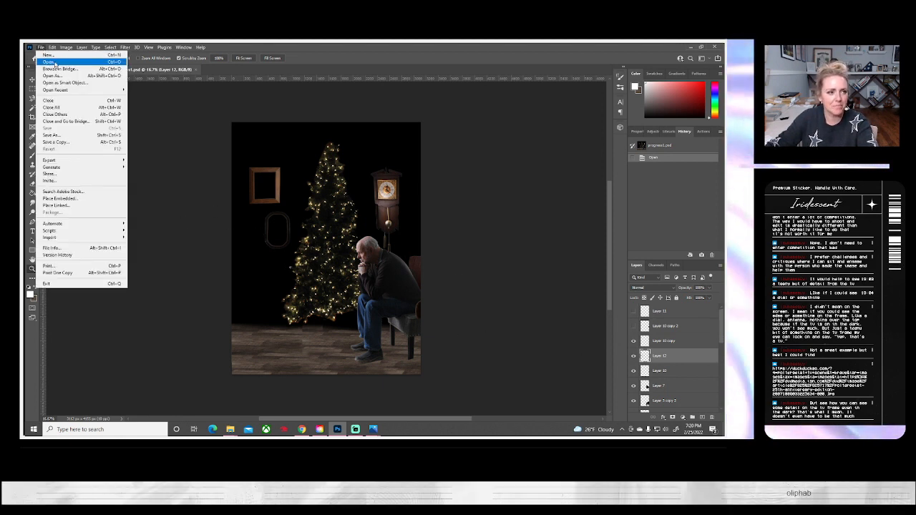
pyautogui.click(55, 62)
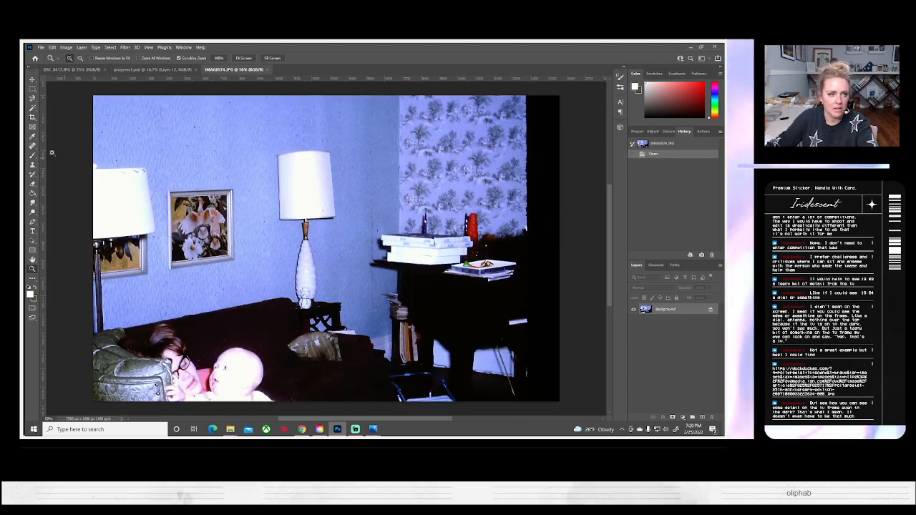
pyautogui.scroll(2, 116, 204)
pyautogui.press('m')
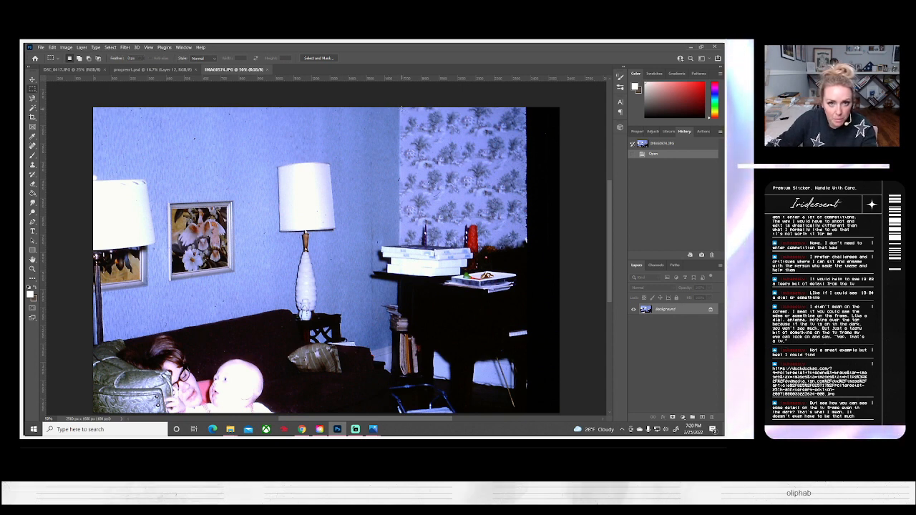
pyautogui.moveTo(400, 108); pyautogui.dragTo(527, 218)
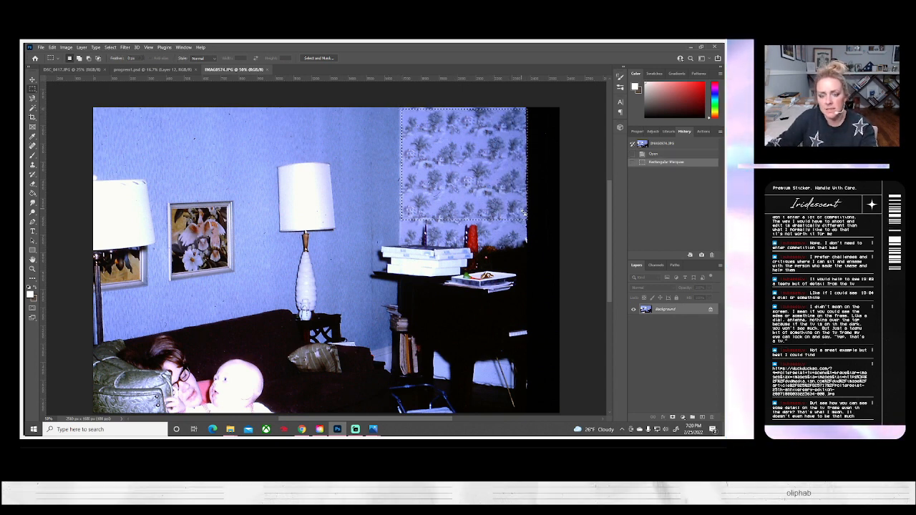
# Step: Paste the wallpaper patch into progress1.psd as a new layer and scale it up proportionally to about 175%
pyautogui.click(138, 71)
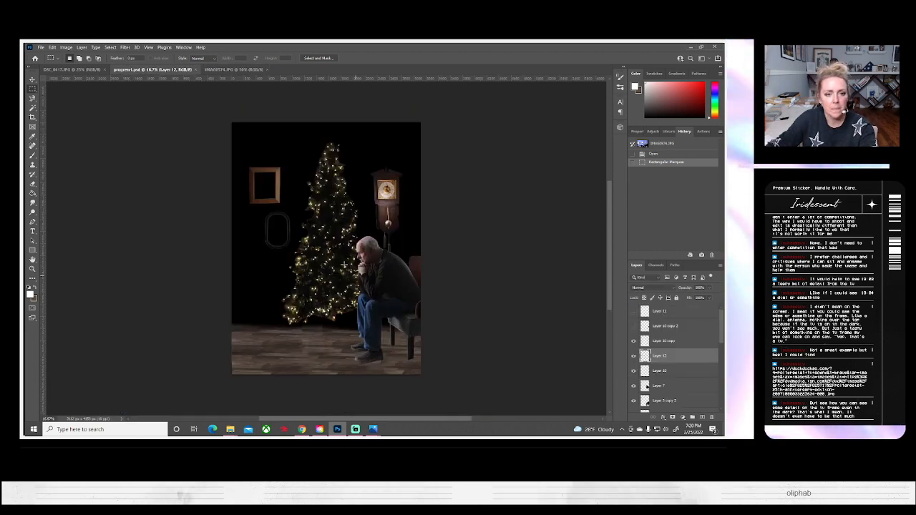
pyautogui.click(31, 269)
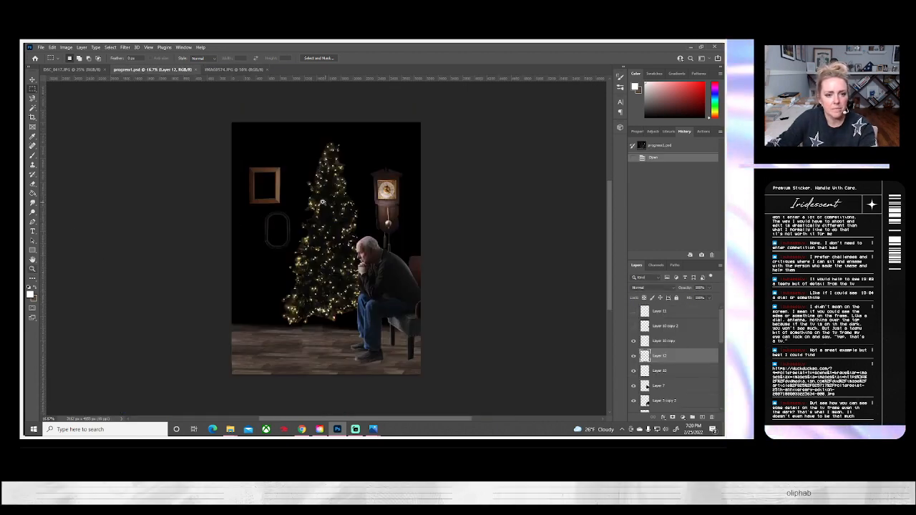
pyautogui.click(323, 206)
pyautogui.hotkey('ctrl', 'v')
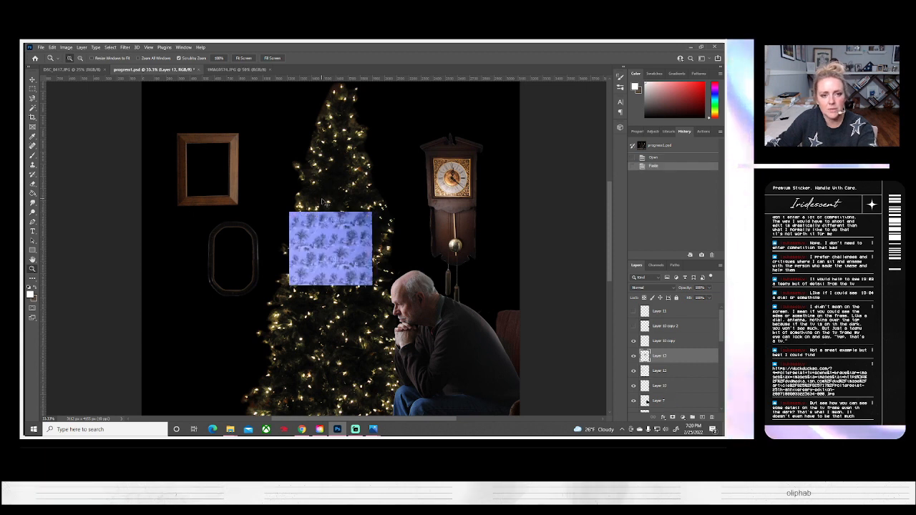
pyautogui.hotkey('ctrl', 't')
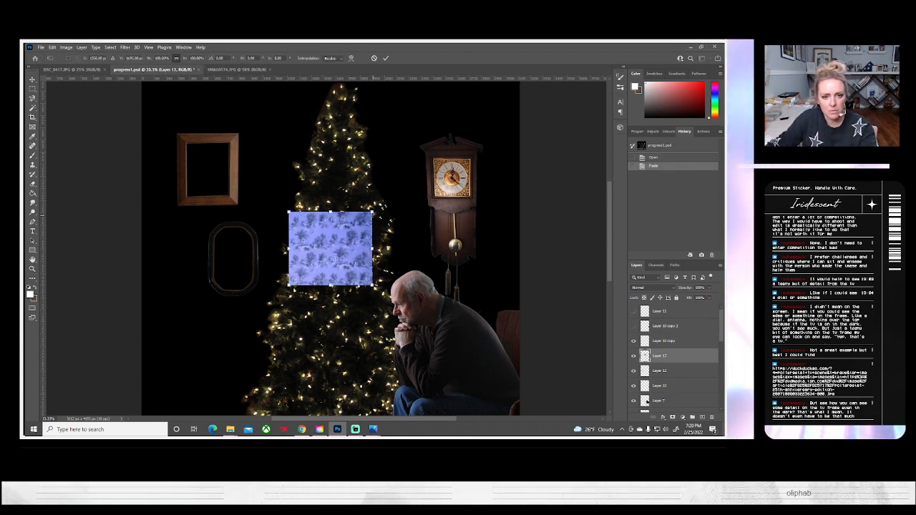
pyautogui.moveTo(373, 214); pyautogui.dragTo(410, 190)
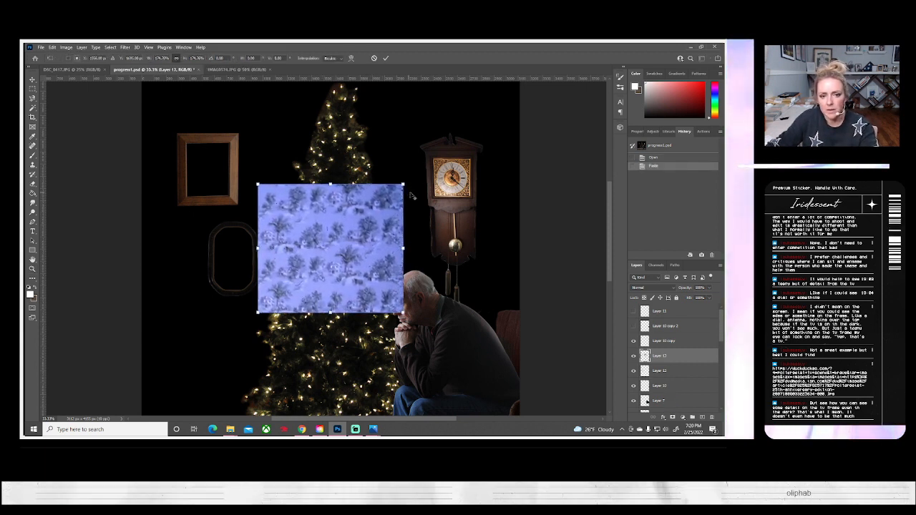
pyautogui.press('Return')
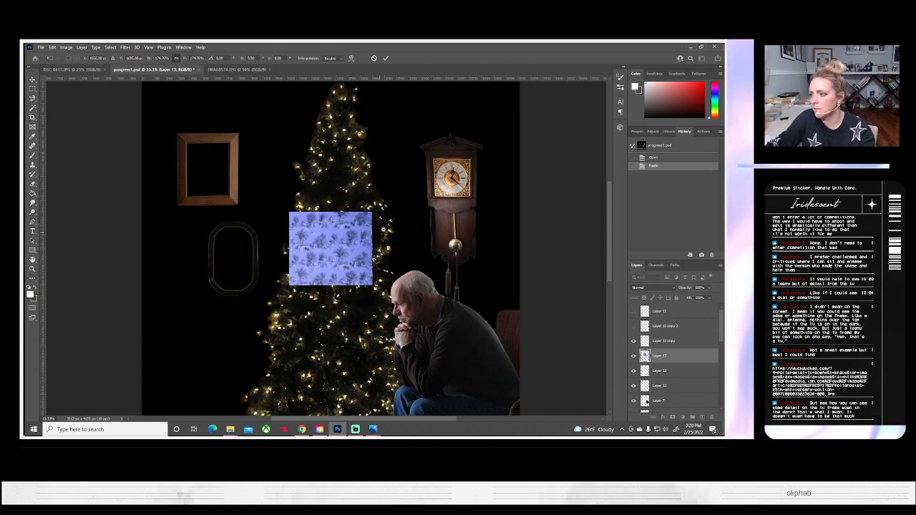
# Step: Remove the dark scratches and specks from the middle and lower left of the wallpaper patch with the Spot Healing Brush
pyautogui.press('z')
pyautogui.scroll(2, 309, 254)
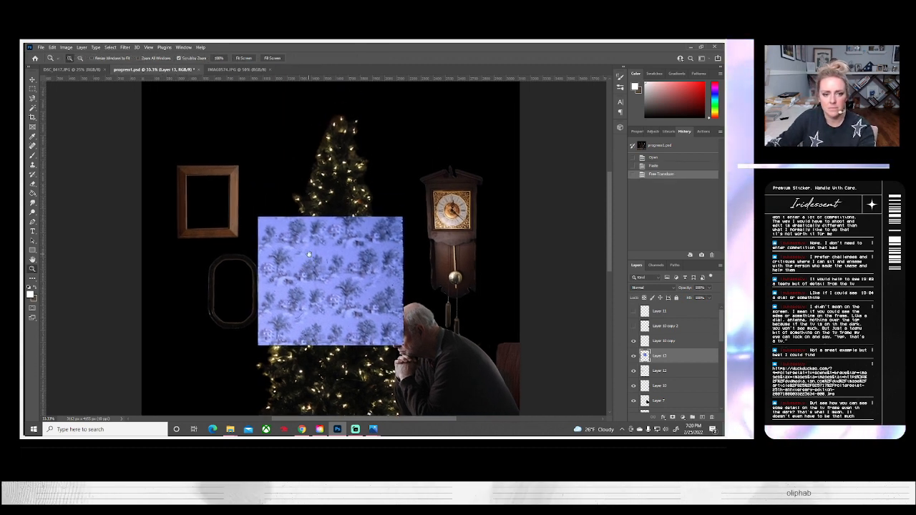
pyautogui.click(313, 289)
pyautogui.scroll(-3, 354, 258)
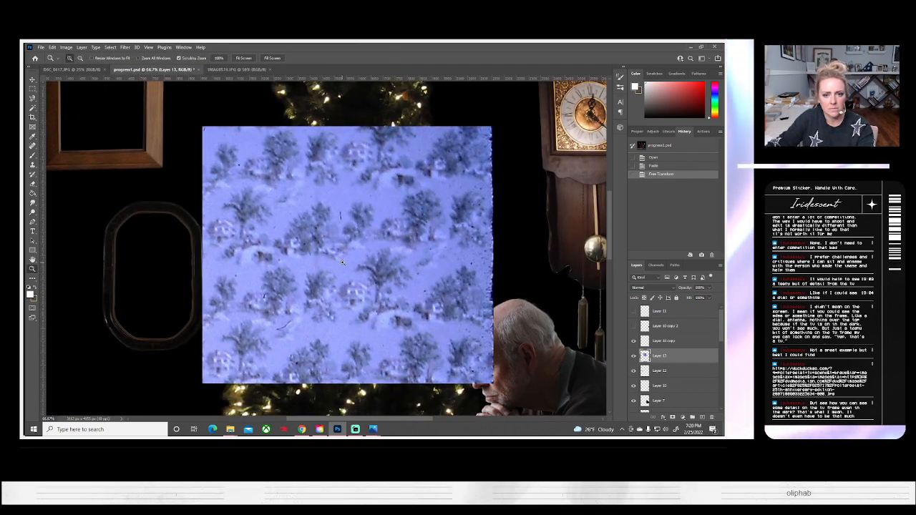
pyautogui.moveTo(336, 282); pyautogui.dragTo(306, 269)
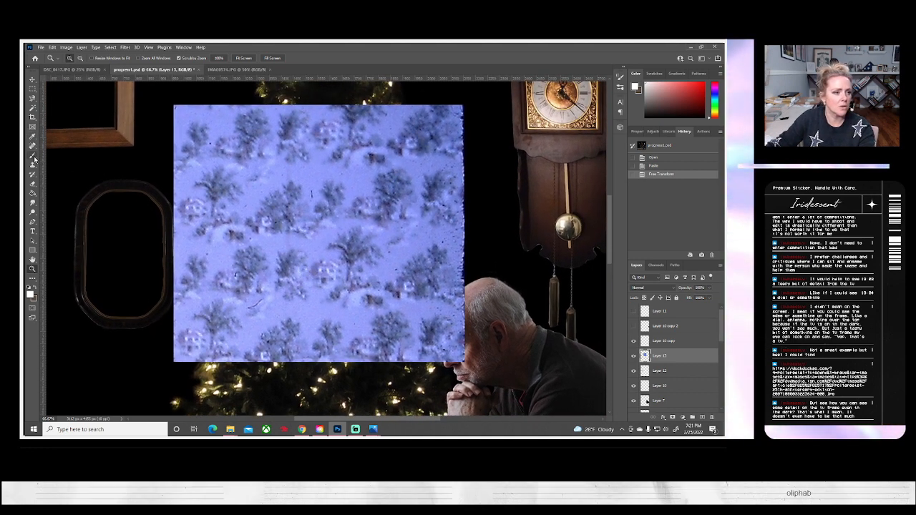
pyautogui.click(33, 145)
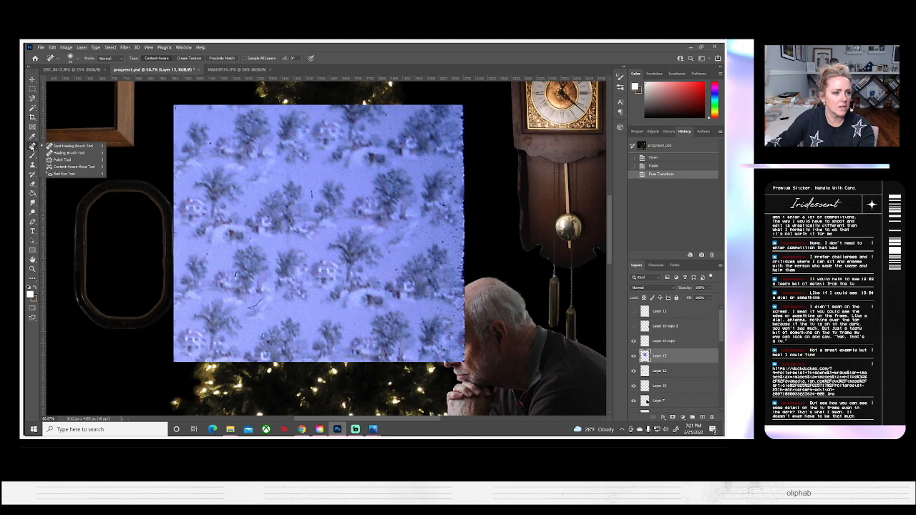
pyautogui.click(78, 147)
pyautogui.click(311, 193)
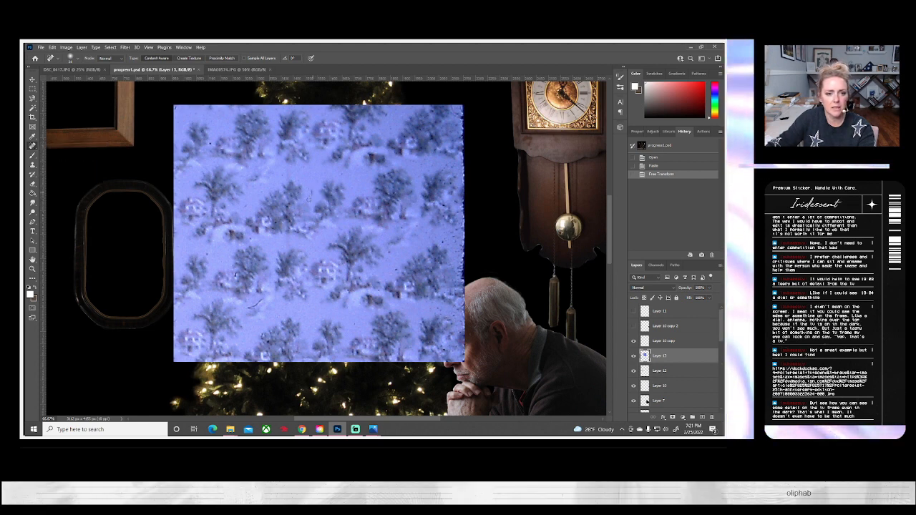
pyautogui.click(310, 193)
pyautogui.moveTo(312, 181); pyautogui.dragTo(312, 203)
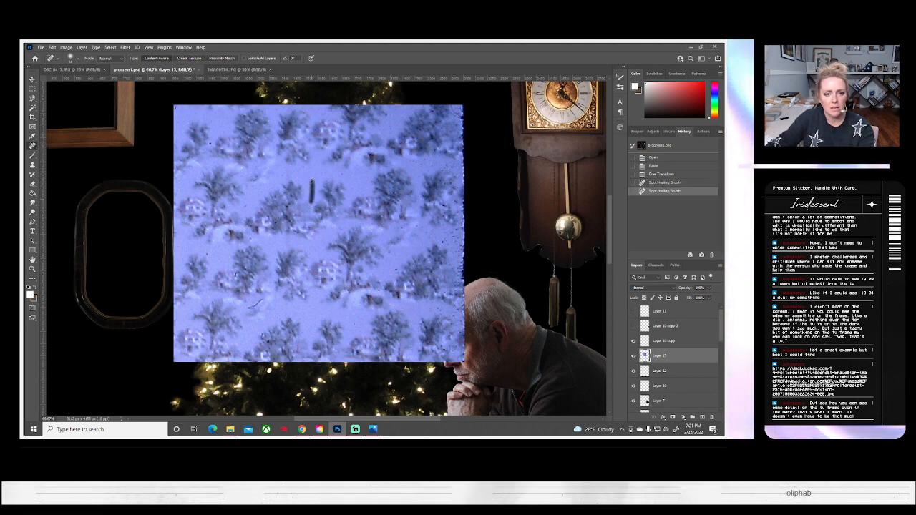
pyautogui.moveTo(259, 299); pyautogui.dragTo(245, 309)
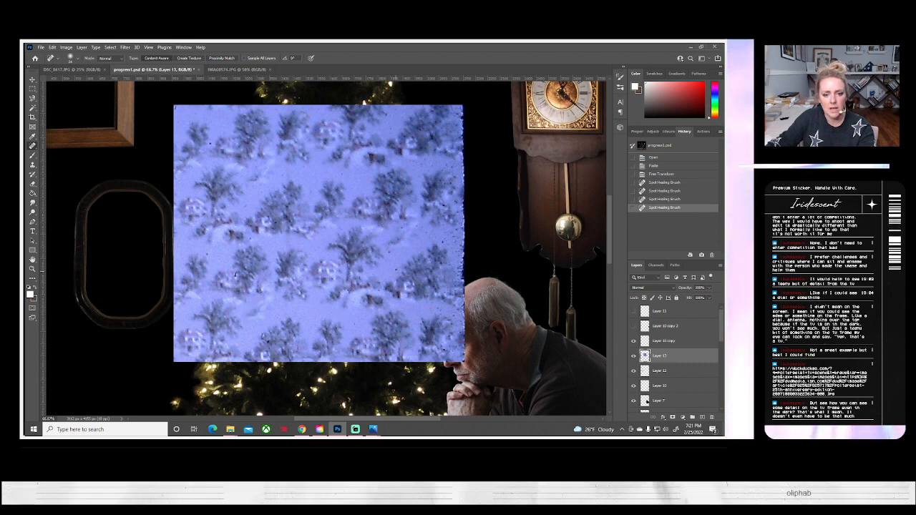
pyautogui.moveTo(395, 269)
pyautogui.mouseDown()
pyautogui.moveTo(389, 252)
pyautogui.moveTo(400, 236)
pyautogui.mouseUp()
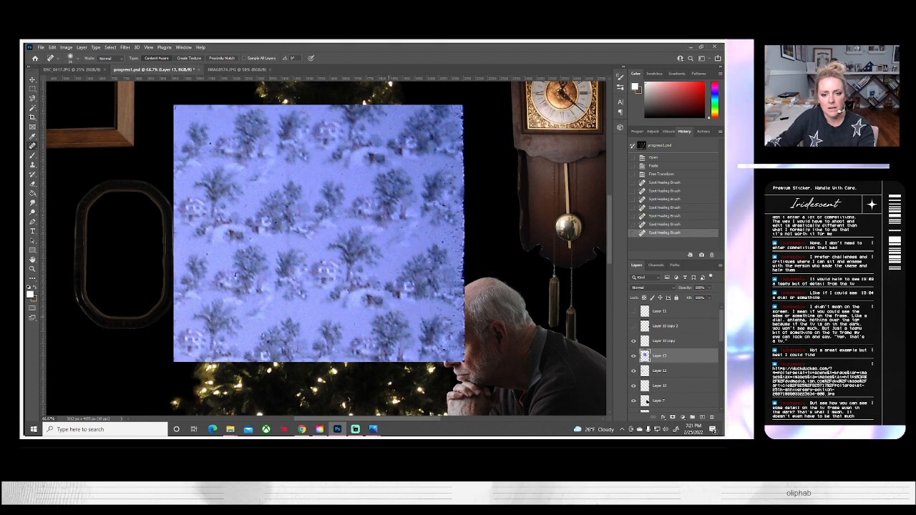
# Step: Soften all four edges of the wallpaper patch by erasing along them with a larger Soft Round eraser
pyautogui.click(32, 184)
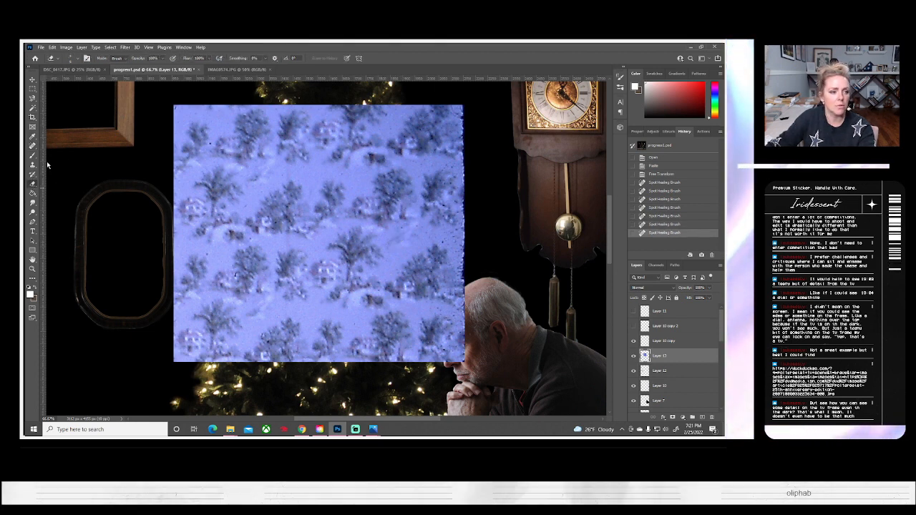
pyautogui.click(72, 58)
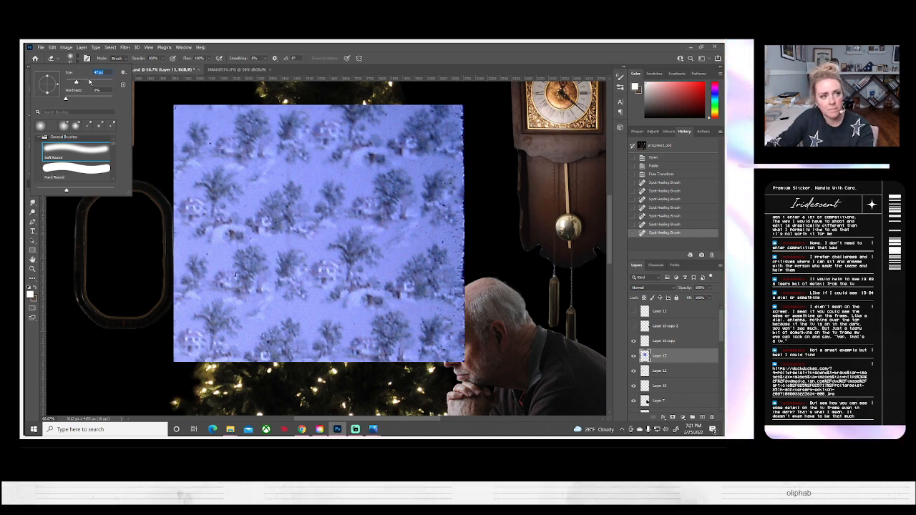
pyautogui.moveTo(462, 100)
pyautogui.mouseDown()
pyautogui.moveTo(477, 382)
pyautogui.moveTo(466, 313)
pyautogui.moveTo(474, 379)
pyautogui.moveTo(468, 360)
pyautogui.moveTo(308, 365)
pyautogui.moveTo(276, 355)
pyautogui.moveTo(218, 363)
pyautogui.moveTo(167, 352)
pyautogui.moveTo(181, 187)
pyautogui.moveTo(175, 211)
pyautogui.mouseUp()
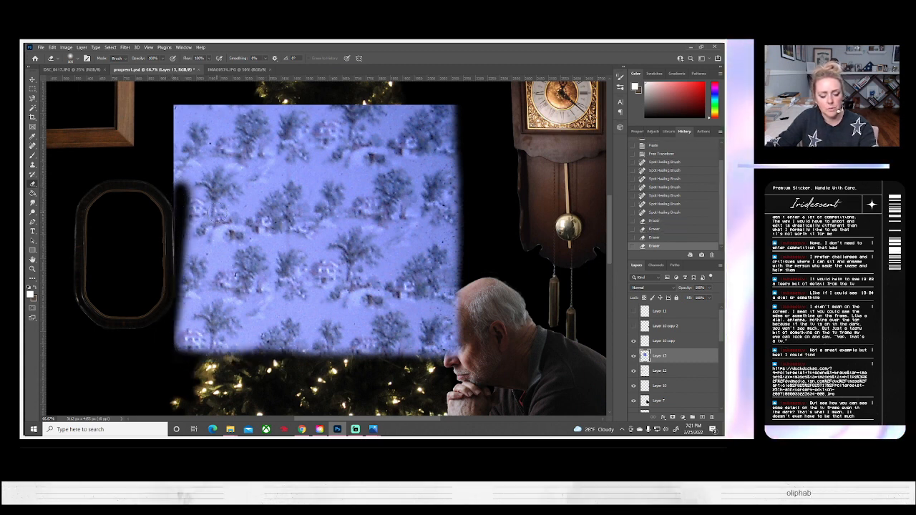
pyautogui.hotkey('ctrl', 'z')
pyautogui.moveTo(172, 100)
pyautogui.mouseDown()
pyautogui.moveTo(167, 352)
pyautogui.moveTo(149, 260)
pyautogui.moveTo(162, 115)
pyautogui.moveTo(184, 101)
pyautogui.moveTo(516, 109)
pyautogui.mouseUp()
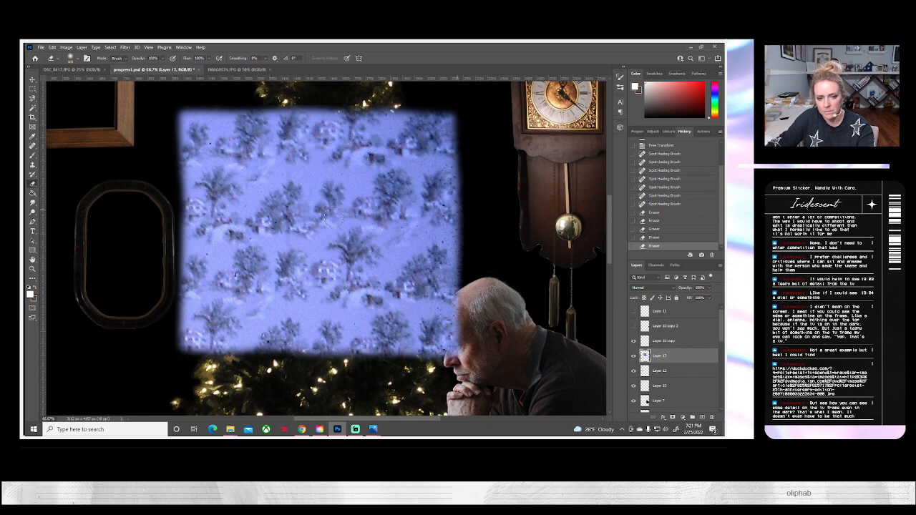
# Step: Heal the remaining dark specks across the wallpaper patch with the Spot Healing Brush, undoing the unwanted strokes at its right edge
pyautogui.click(32, 145)
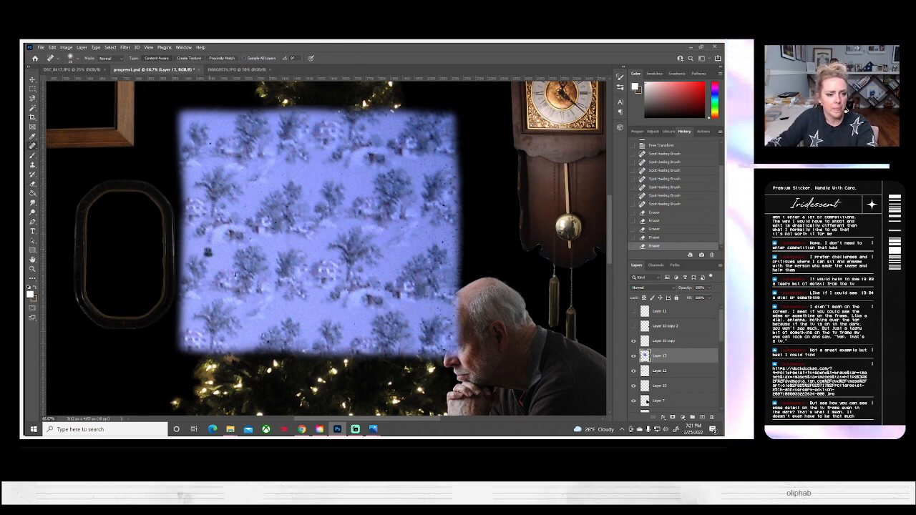
pyautogui.click(208, 251)
pyautogui.click(237, 276)
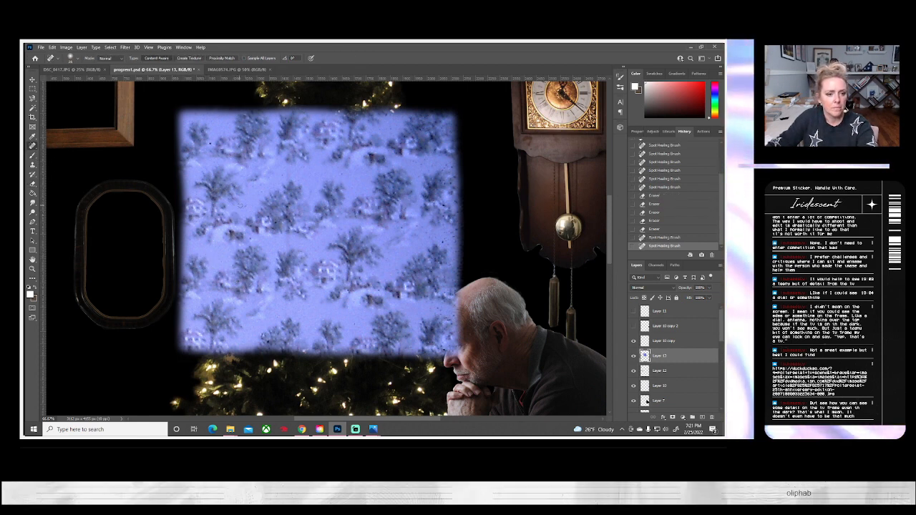
pyautogui.moveTo(242, 206); pyautogui.dragTo(250, 207)
pyautogui.click(211, 143)
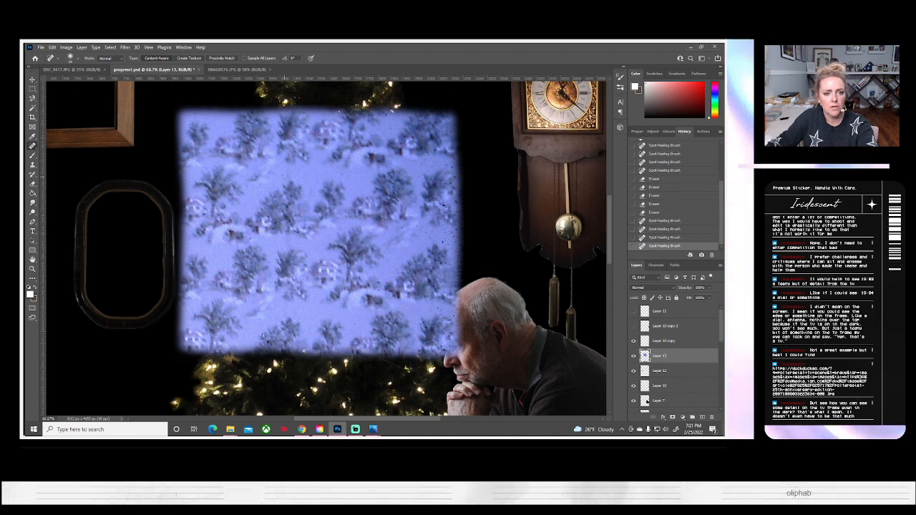
pyautogui.click(281, 175)
pyautogui.click(443, 242)
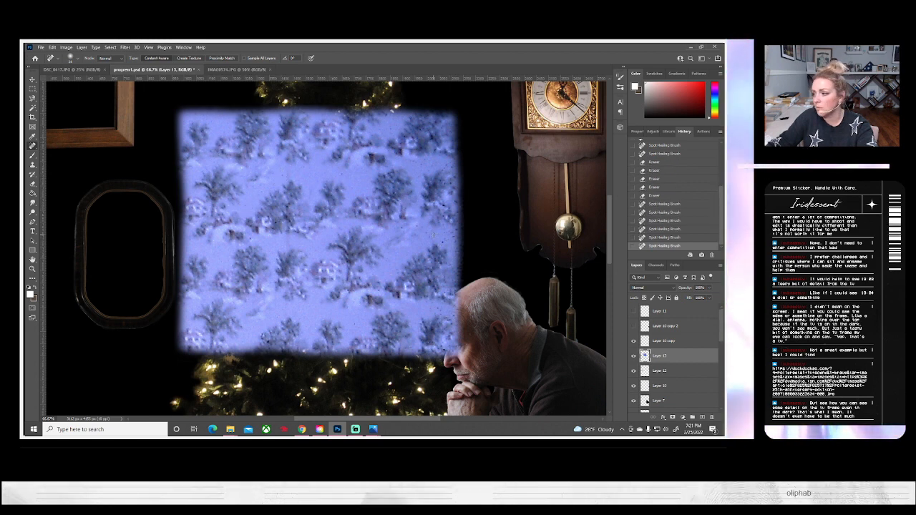
pyautogui.click(442, 241)
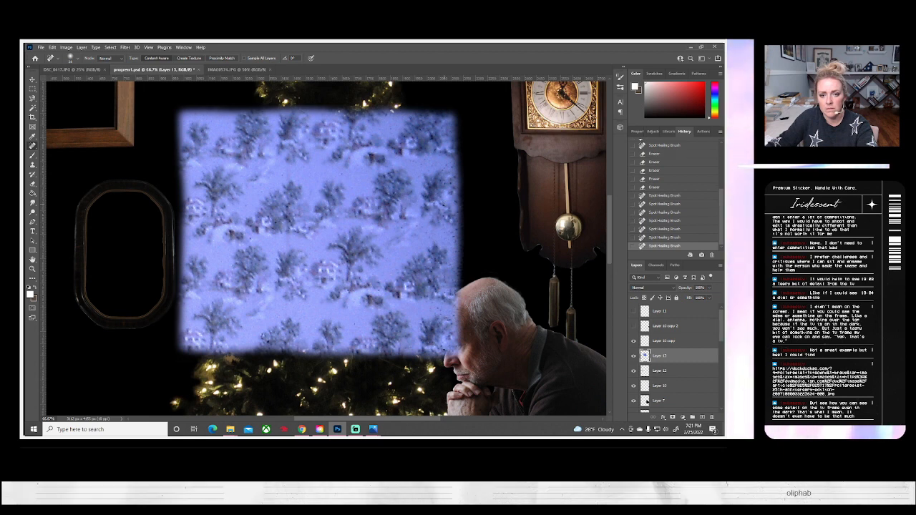
pyautogui.click(442, 206)
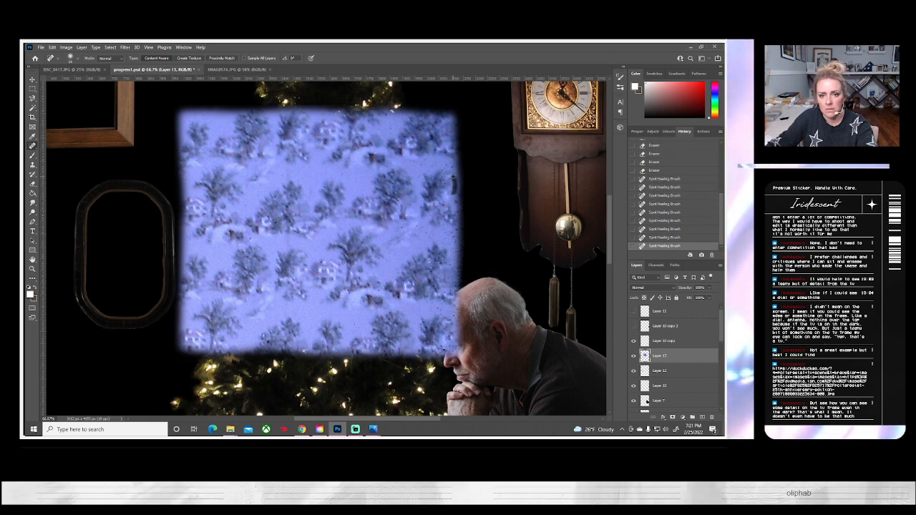
pyautogui.hotkey('ctrl', 'z')
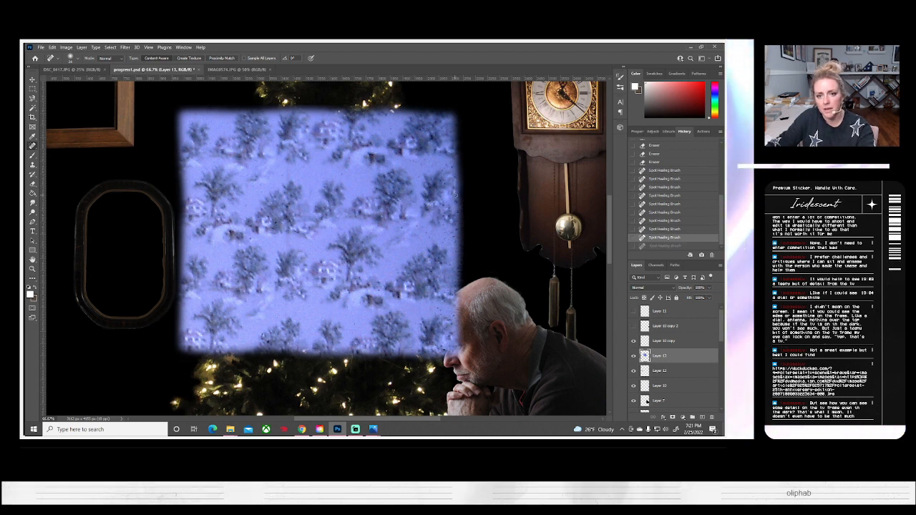
pyautogui.click(455, 195)
pyautogui.hotkey('ctrl', 'z')
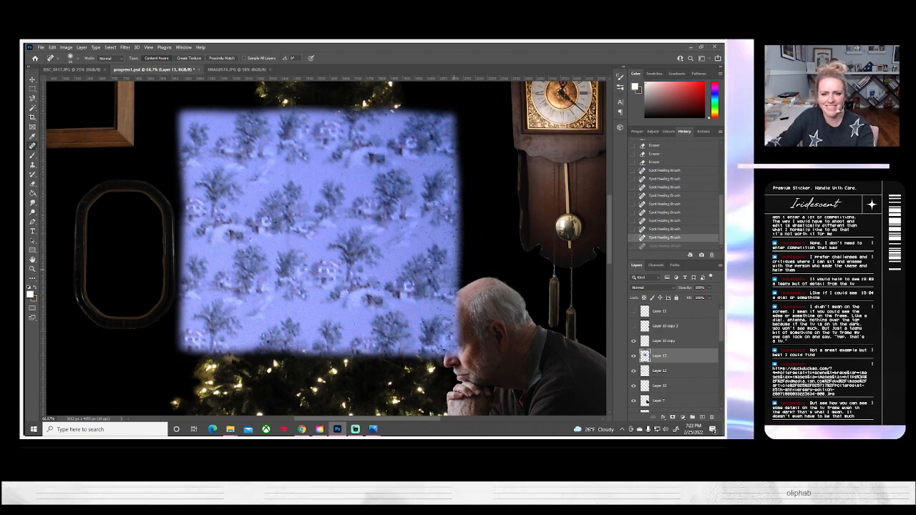
pyautogui.click(426, 300)
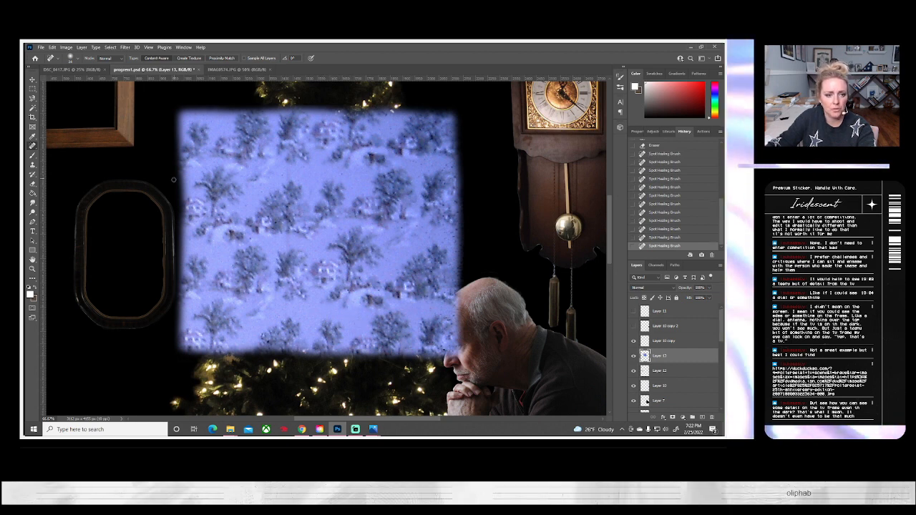
# Step: Apply Color Balance to the wallpaper layer's midtones, with cyan–red at +34 and yellow–blue at -50, and fine-tune magenta–green
pyautogui.click(66, 48)
pyautogui.moveTo(78, 65)
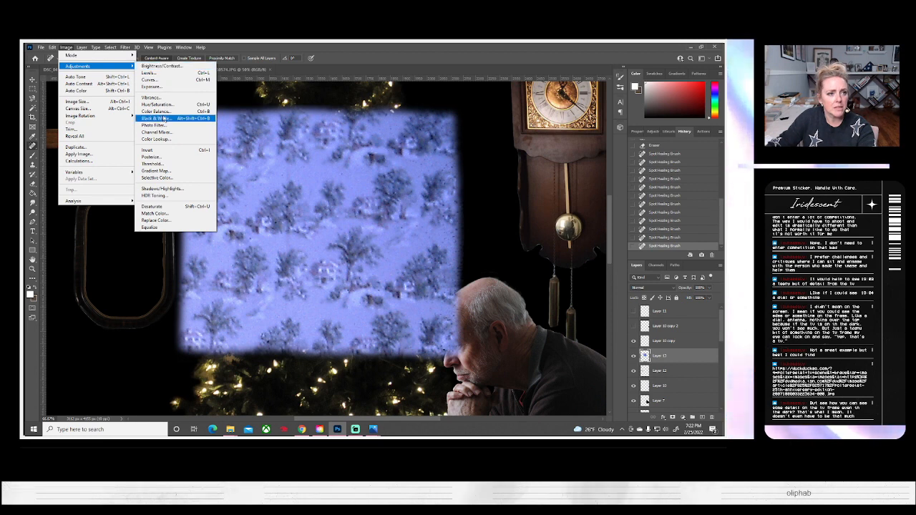
pyautogui.click(206, 112)
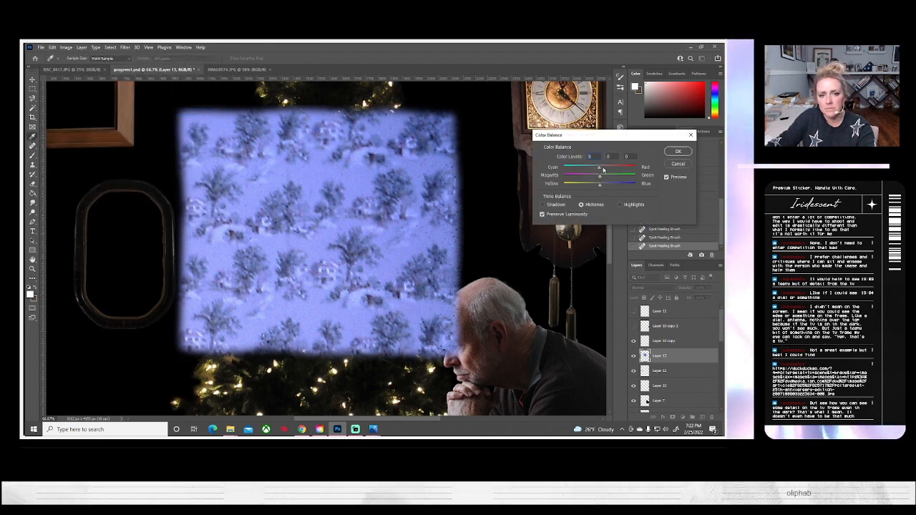
pyautogui.moveTo(610, 169); pyautogui.dragTo(593, 178)
pyautogui.click(599, 184)
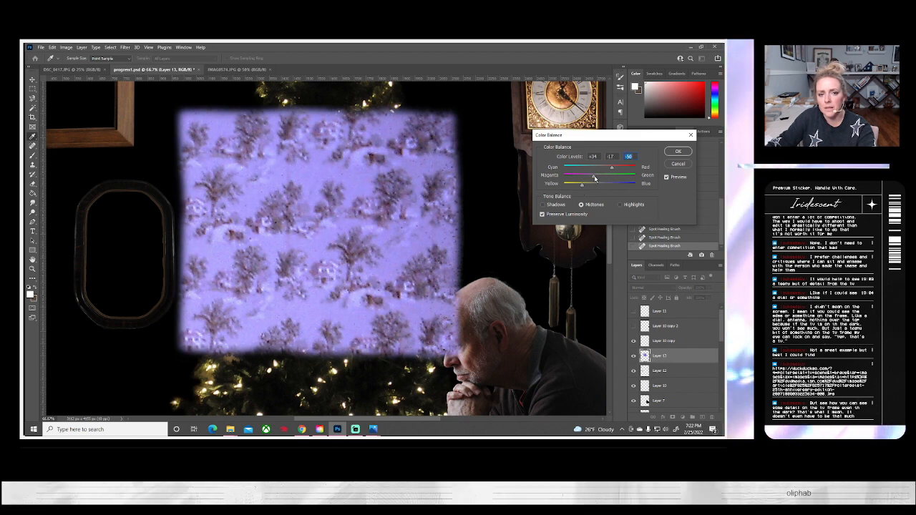
pyautogui.click(598, 178)
pyautogui.press('Return')
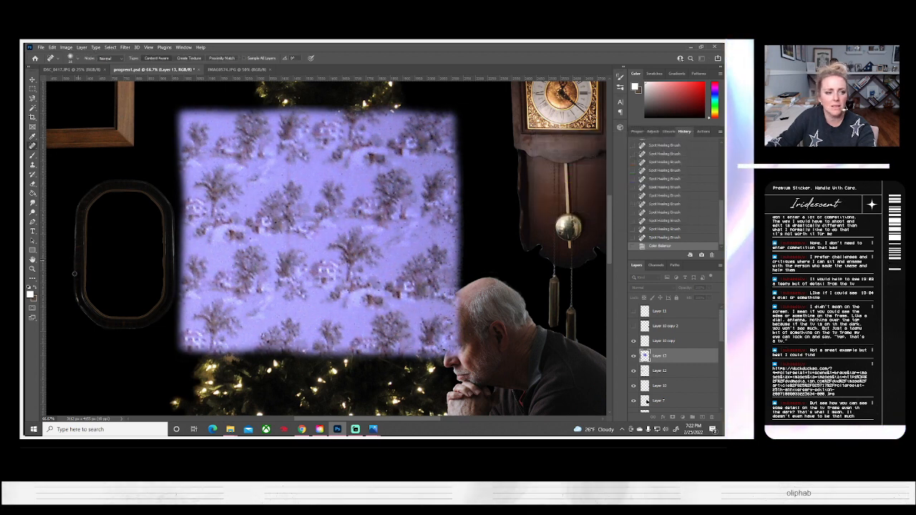
# Step: Apply Brightness/Contrast to the wallpaper layer, with contrast at -18 and only a very small brightness increase
pyautogui.click(66, 47)
pyautogui.moveTo(86, 65)
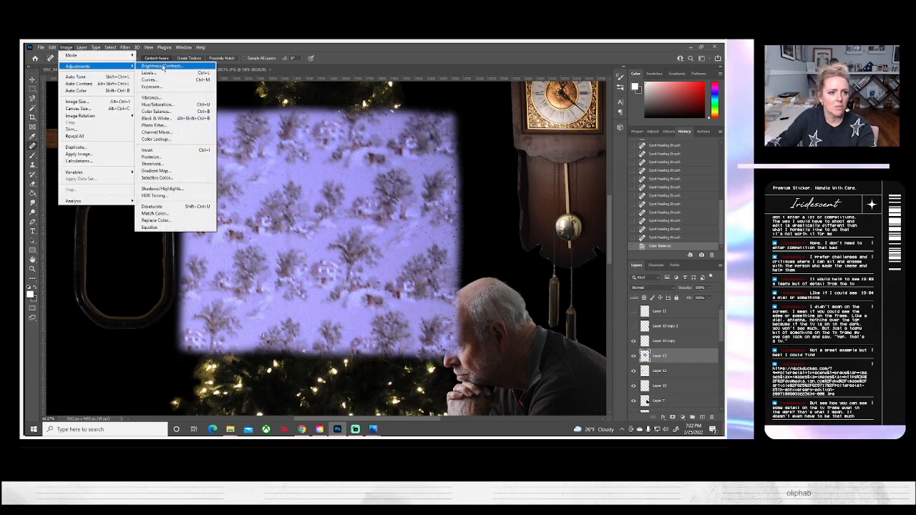
pyautogui.click(163, 67)
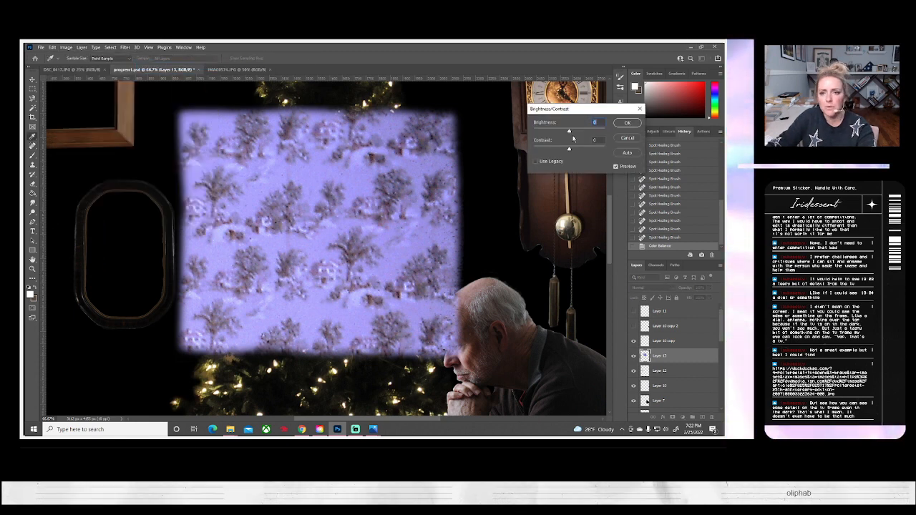
pyautogui.moveTo(568, 132); pyautogui.dragTo(538, 162)
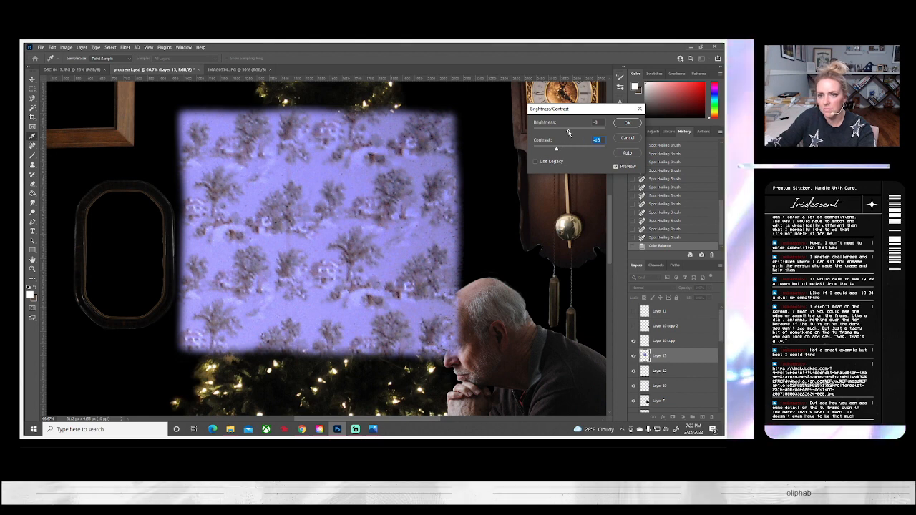
pyautogui.moveTo(573, 133); pyautogui.dragTo(574, 133)
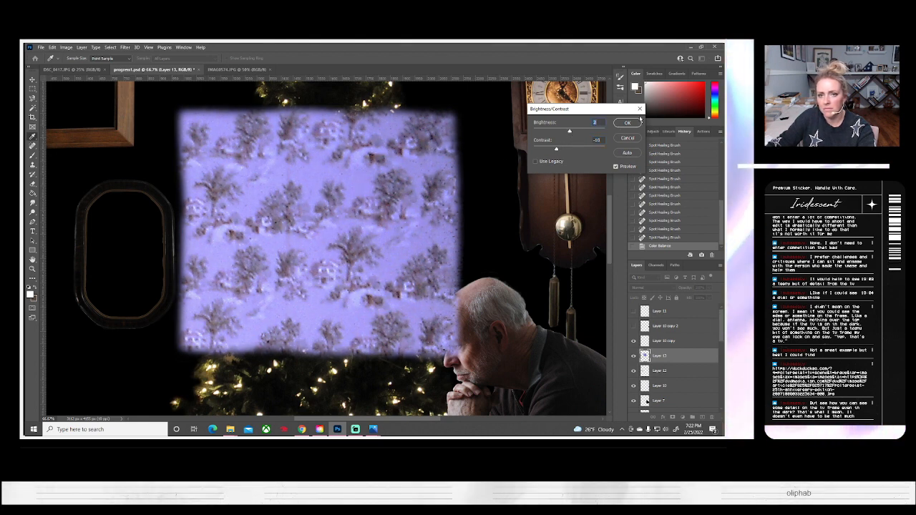
pyautogui.click(633, 123)
# Step: Mute the wallpaper layer with Hue/Saturation, setting saturation to -49 and lightness to -22
pyautogui.press('z')
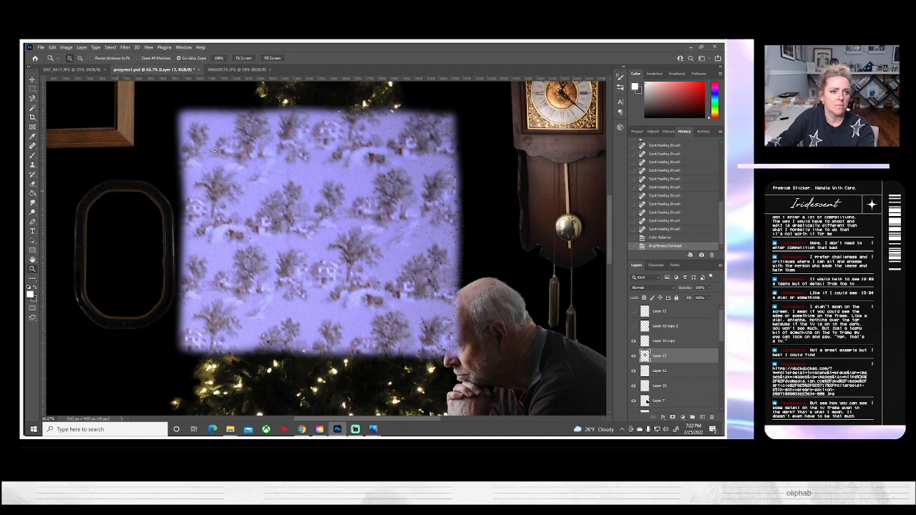
pyautogui.click(245, 59)
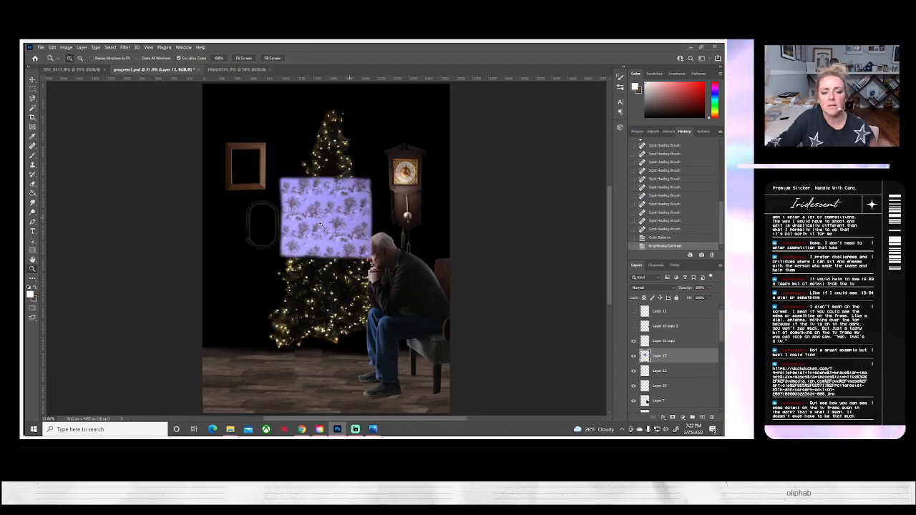
pyautogui.click(66, 47)
pyautogui.moveTo(93, 66)
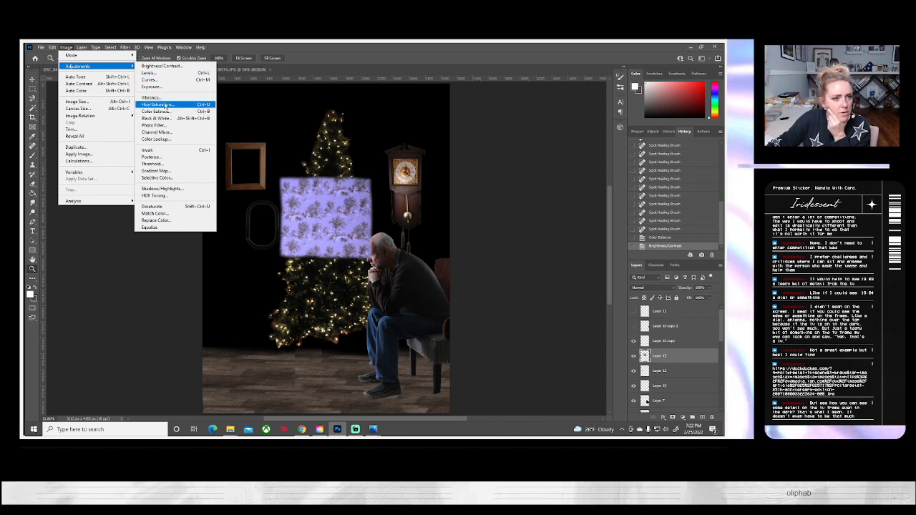
pyautogui.click(158, 105)
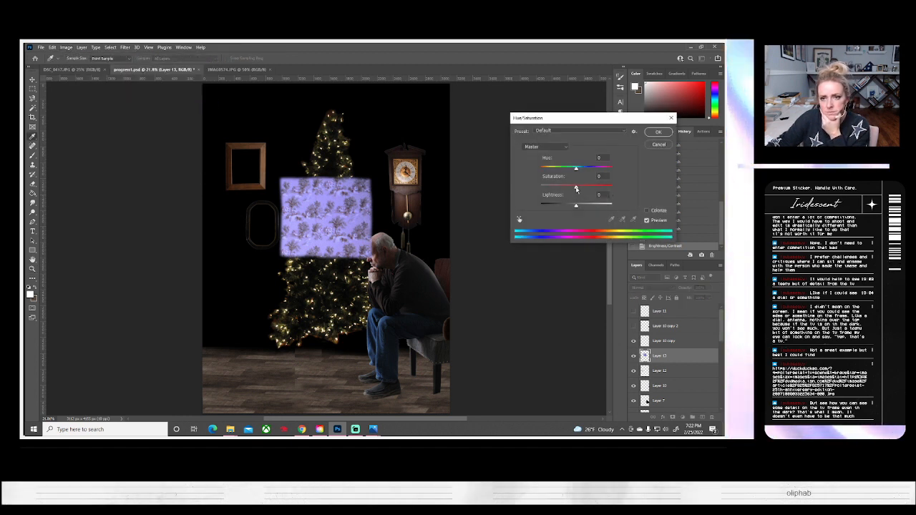
pyautogui.moveTo(573, 191); pyautogui.dragTo(569, 210)
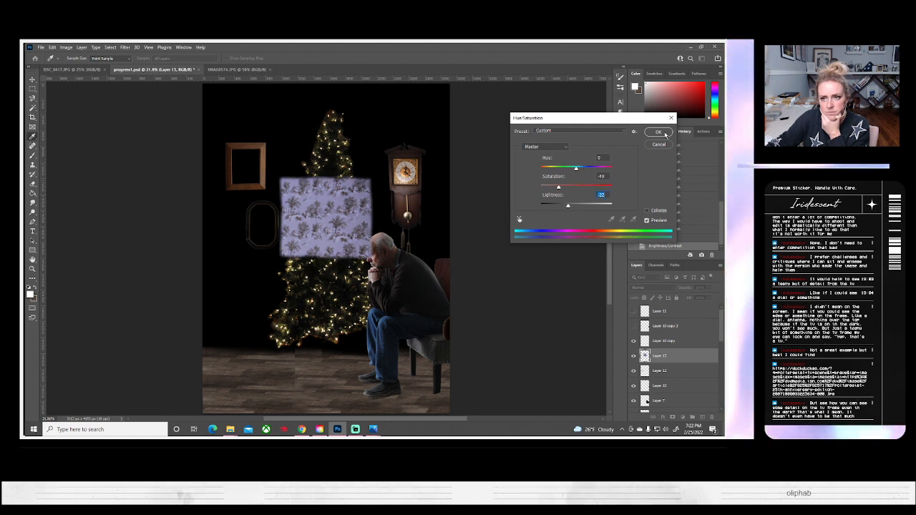
pyautogui.click(659, 133)
# Step: Duplicate the wallpaper layer and place the copy to the right of the original, slightly overlapping it so the pattern continues
pyautogui.press('z')
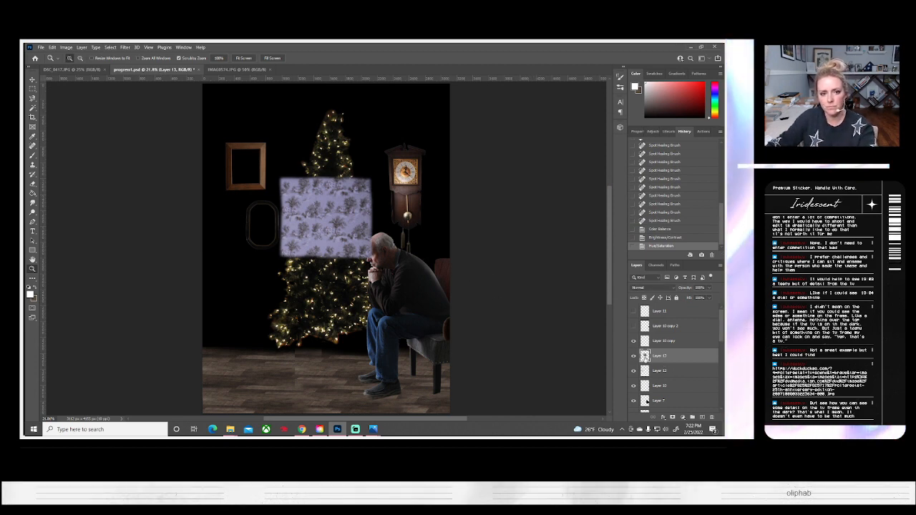
pyautogui.rightClick(662, 360)
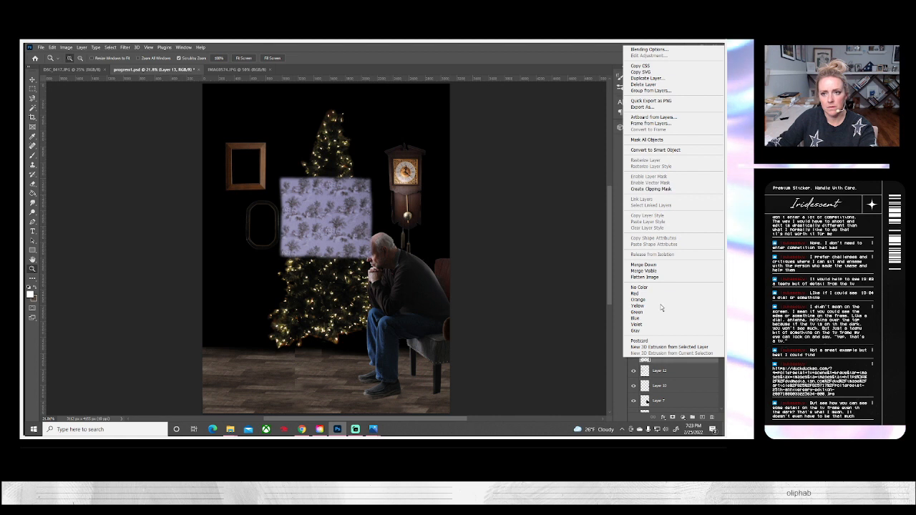
pyautogui.click(648, 75)
pyautogui.click(436, 152)
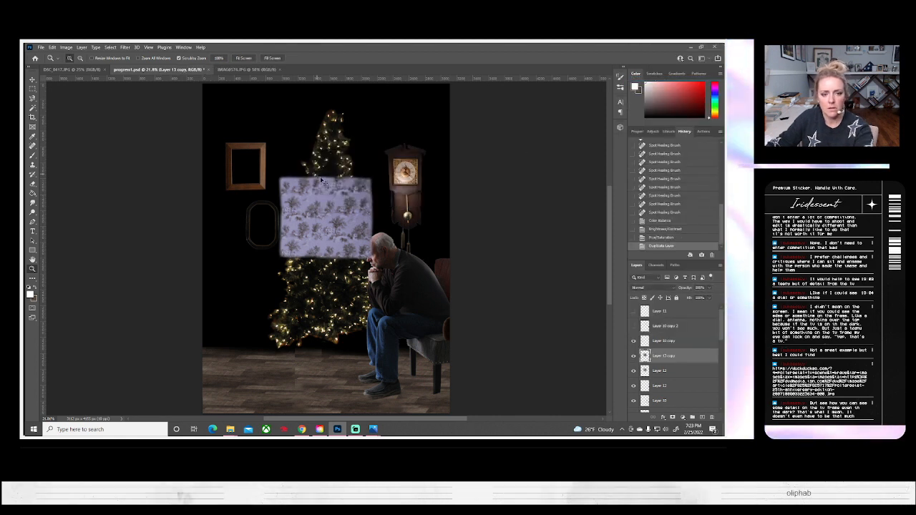
pyautogui.hotkey('ctrl', 't')
pyautogui.moveTo(372, 236); pyautogui.dragTo(413, 250)
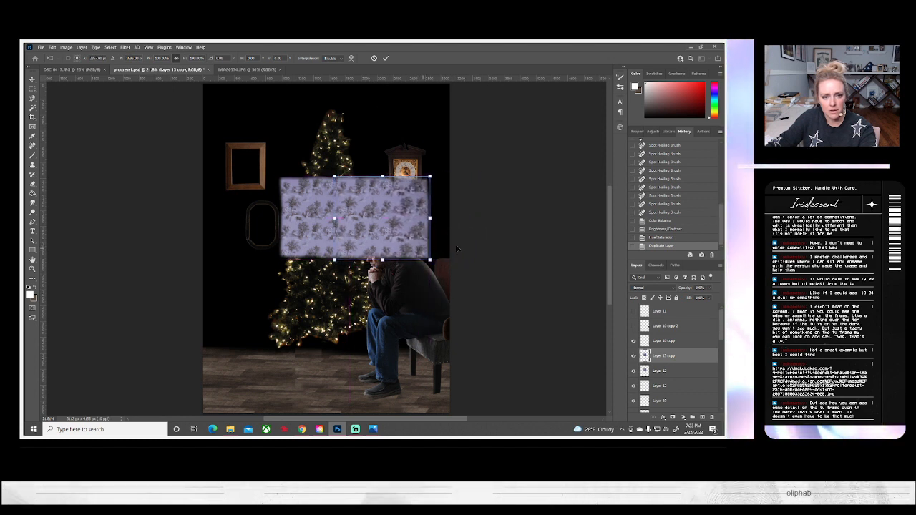
pyautogui.press('Return')
pyautogui.press('z')
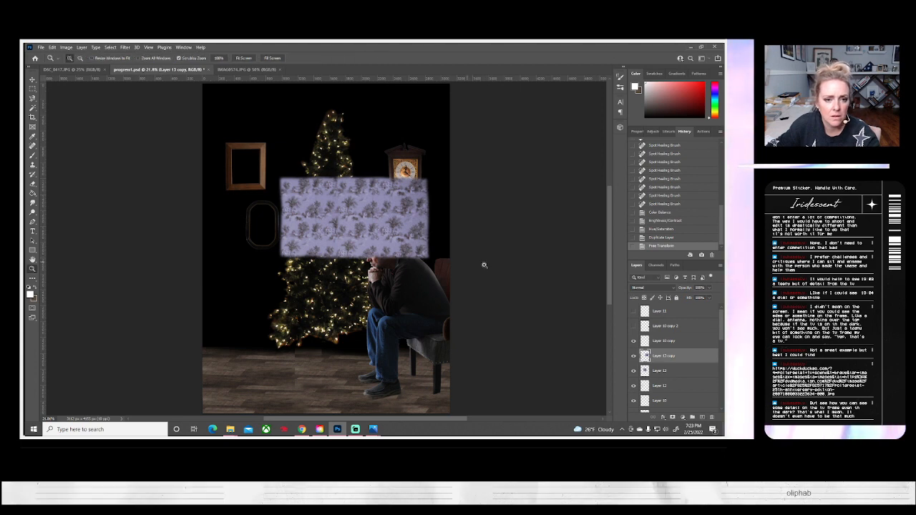
# Step: Duplicate the wallpaper tile and place the copy below the existing pair, slightly overlapping their bottom edge
pyautogui.rightClick(659, 344)
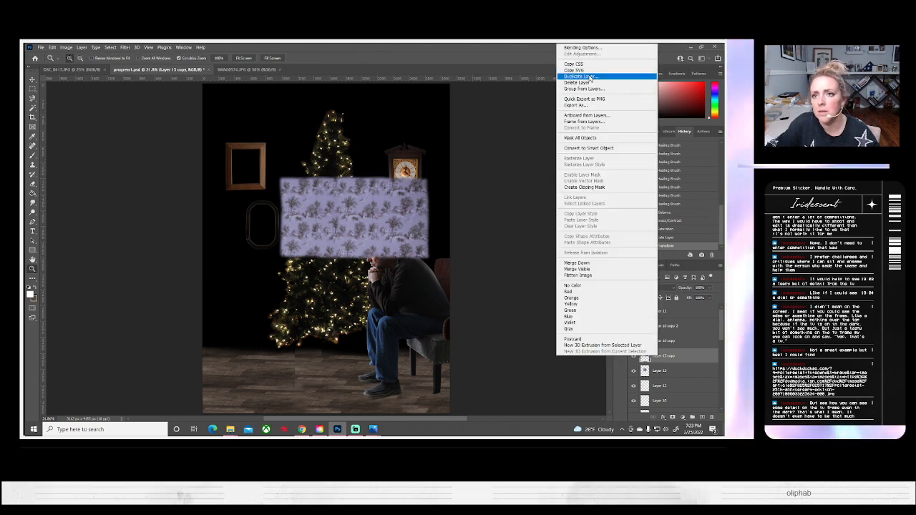
pyautogui.click(594, 78)
pyautogui.press('Return')
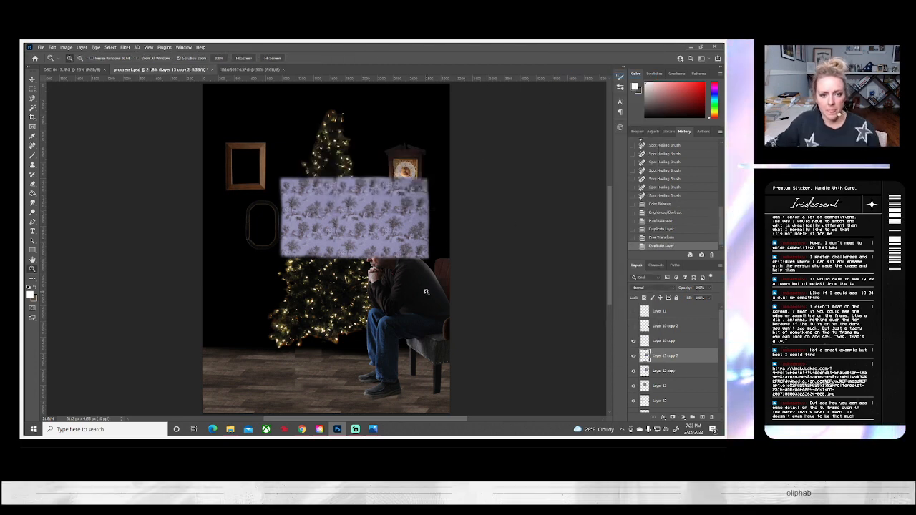
pyautogui.hotkey('ctrl', 't')
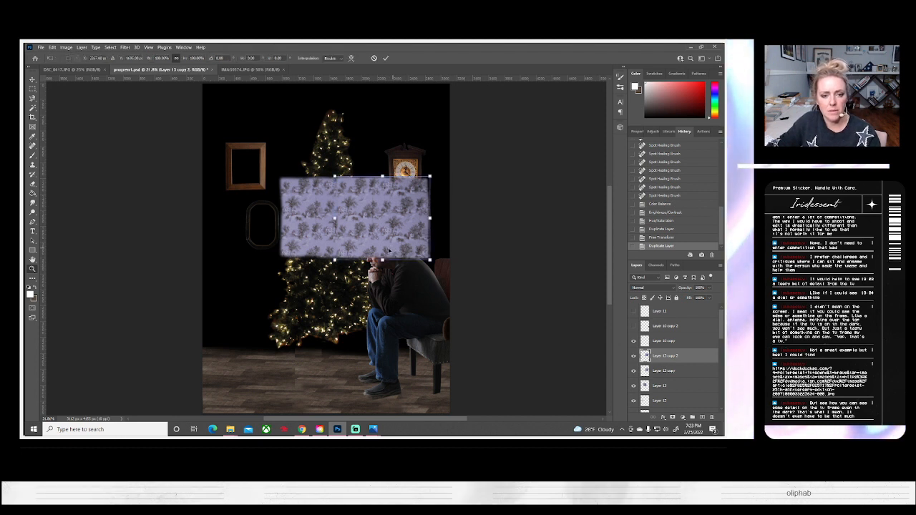
pyautogui.moveTo(384, 242); pyautogui.dragTo(337, 317)
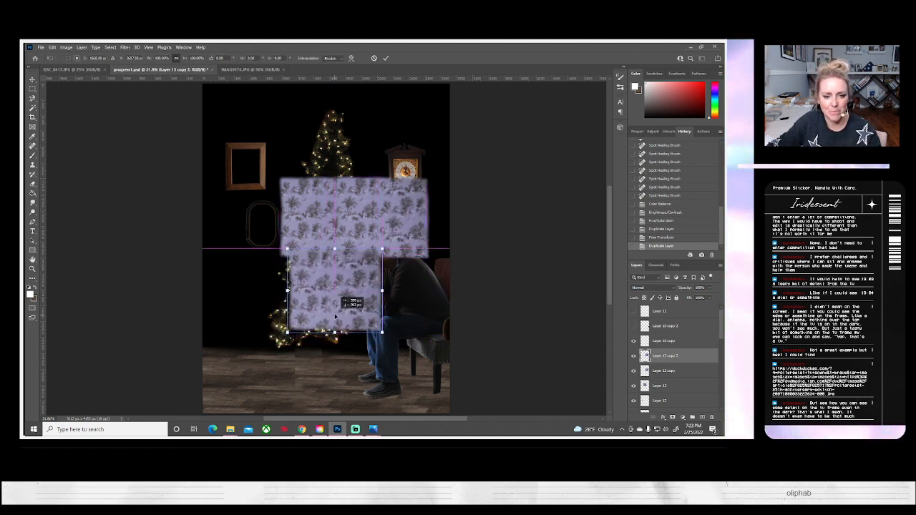
pyautogui.press('Return')
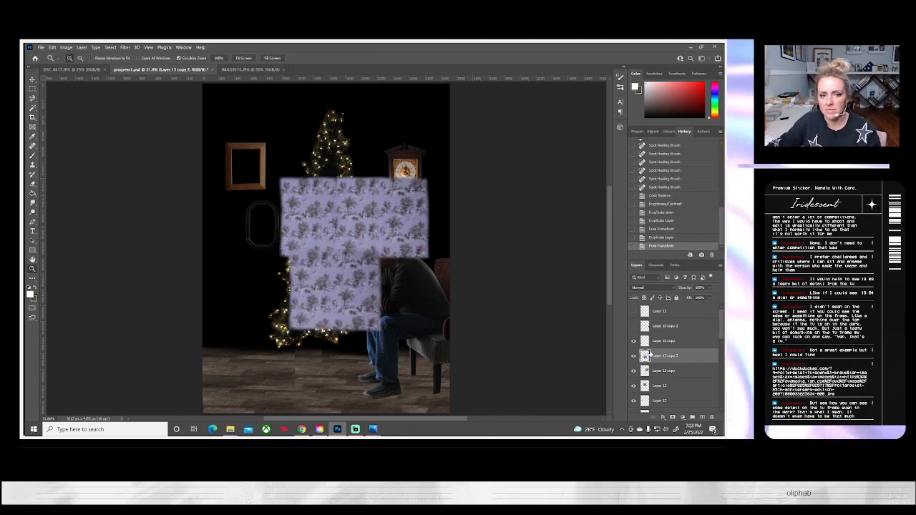
# Step: Duplicate the lower wallpaper tile and place the copy up and to the left, covering the empty wooden frame
pyautogui.rightClick(653, 356)
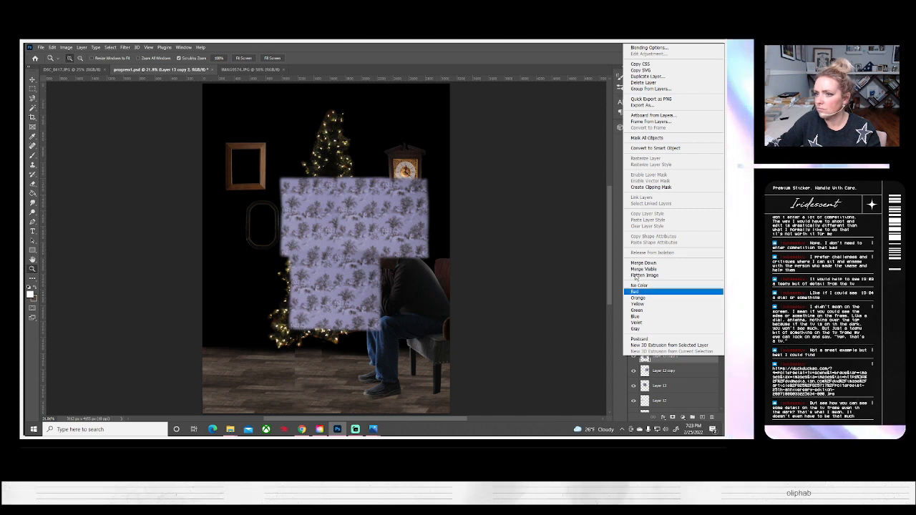
pyautogui.click(645, 75)
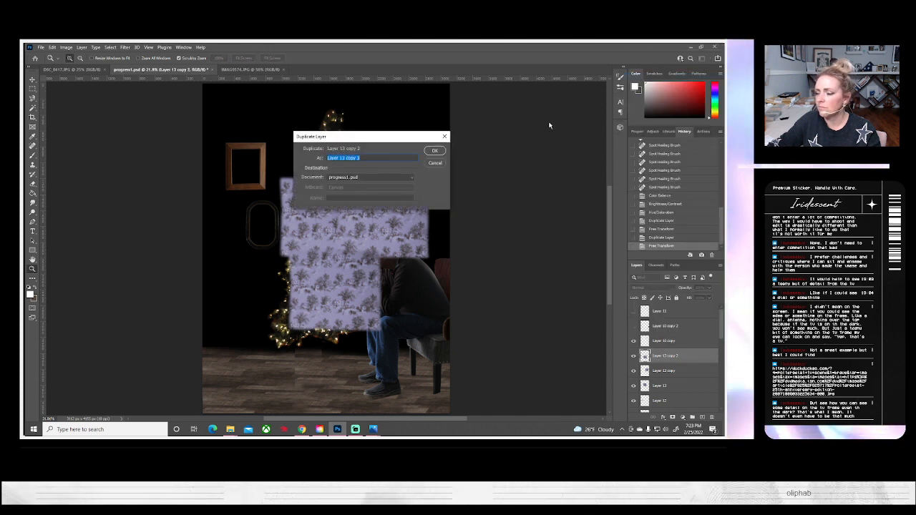
pyautogui.click(435, 151)
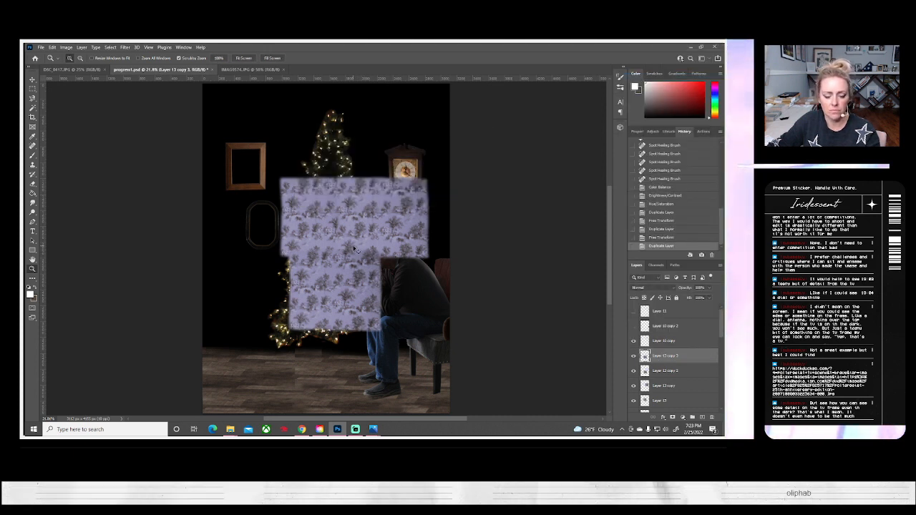
pyautogui.hotkey('ctrl', 't')
pyautogui.moveTo(348, 298); pyautogui.dragTo(288, 180)
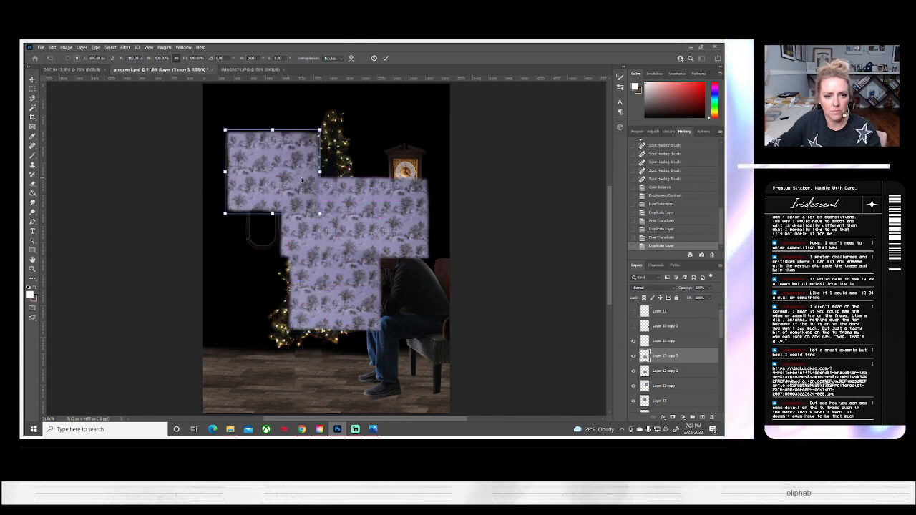
pyautogui.press('Return')
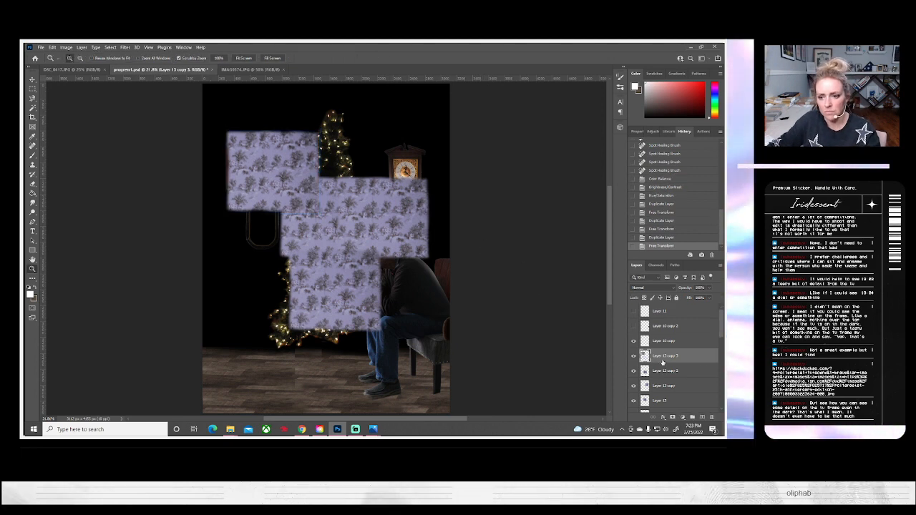
# Step: Duplicate the upper-left wallpaper tile and shift the copy horizontally to the right so the top row continues across the tree
pyautogui.rightClick(663, 362)
pyautogui.click(648, 80)
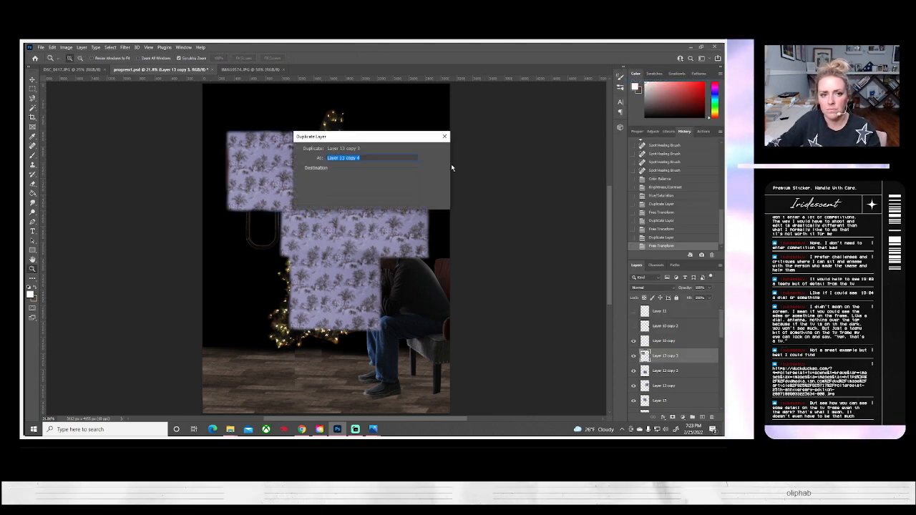
pyautogui.click(434, 150)
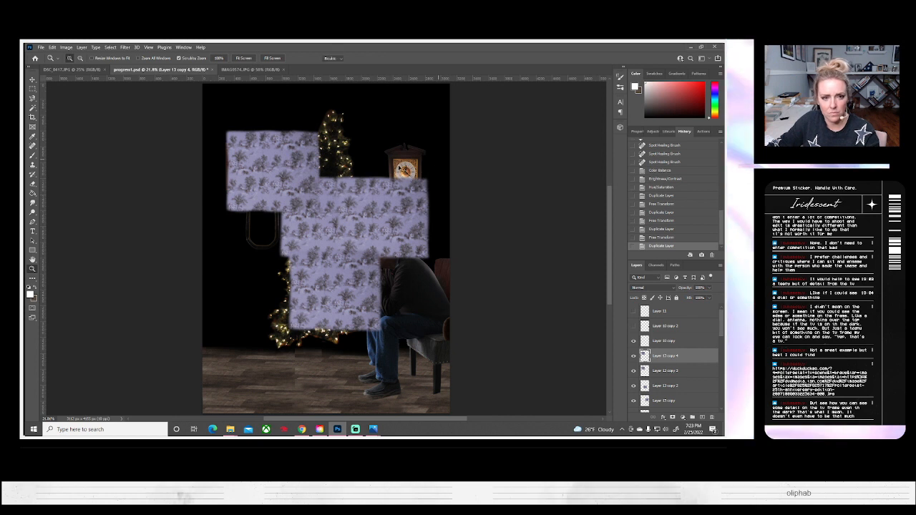
pyautogui.hotkey('ctrl', 't')
pyautogui.moveTo(275, 193); pyautogui.dragTo(348, 193)
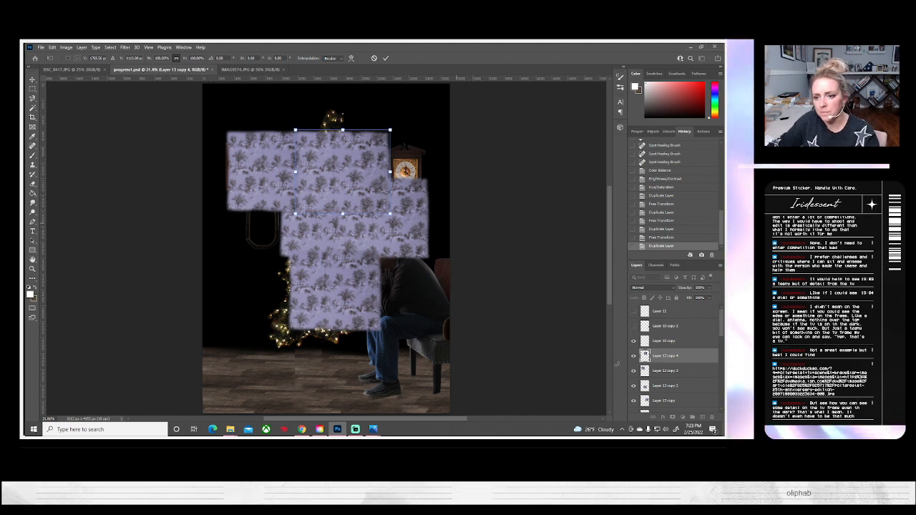
pyautogui.press('Return')
# Step: Duplicate the newest top-row tile and shift the copy further right, extending the wallpaper over the clock
pyautogui.rightClick(658, 356)
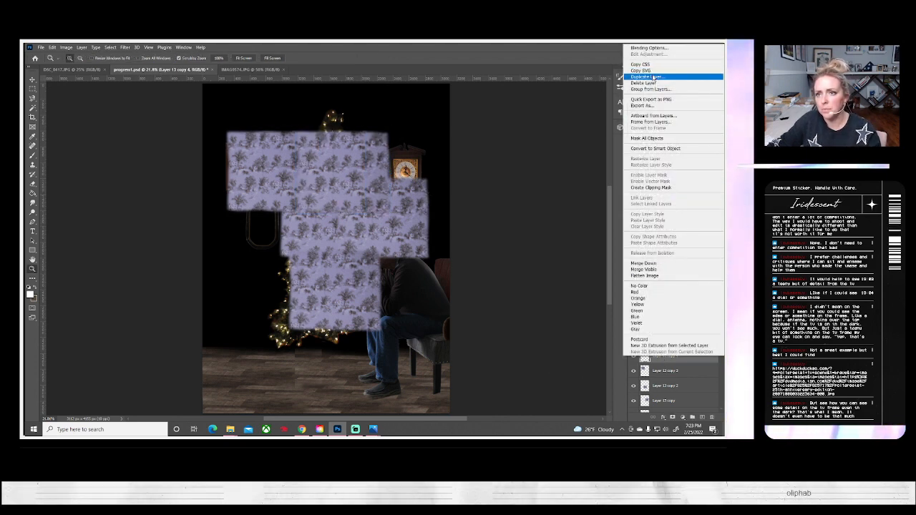
pyautogui.click(648, 77)
pyautogui.click(434, 150)
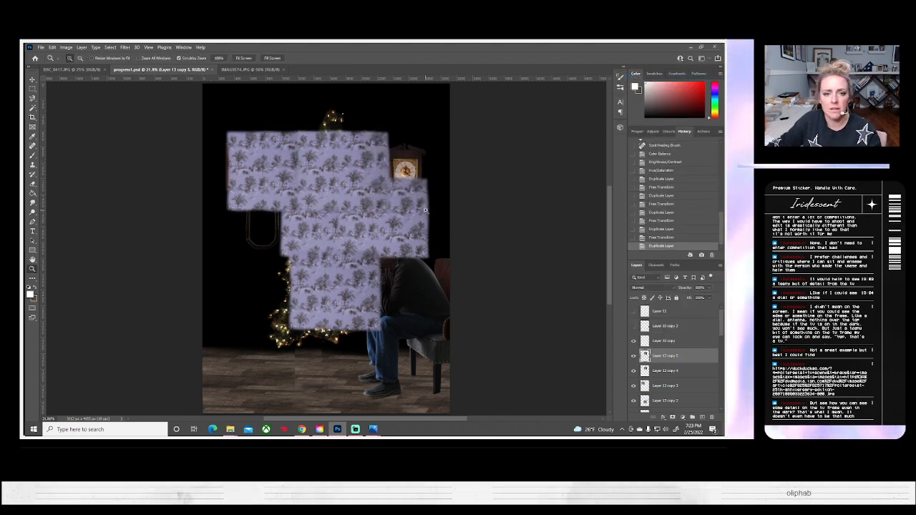
pyautogui.hotkey('ctrl', 't')
pyautogui.moveTo(356, 194); pyautogui.dragTo(405, 194)
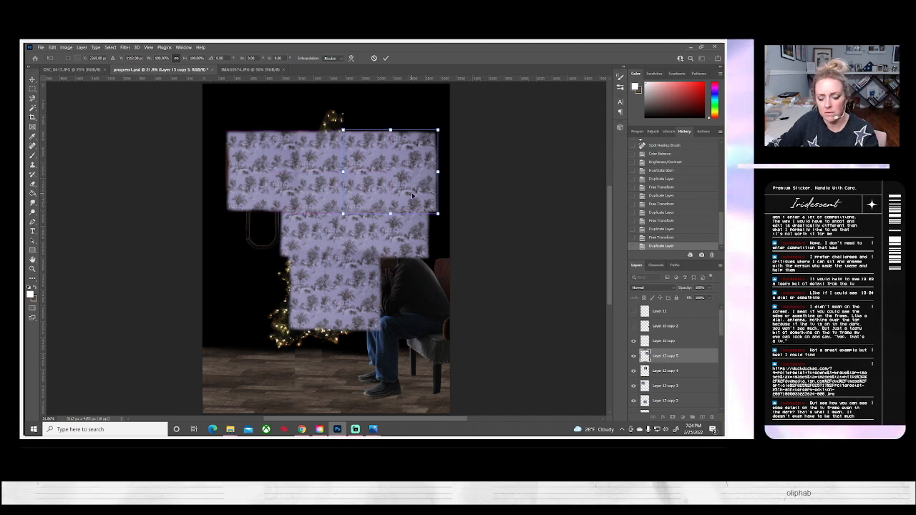
pyautogui.press('Return')
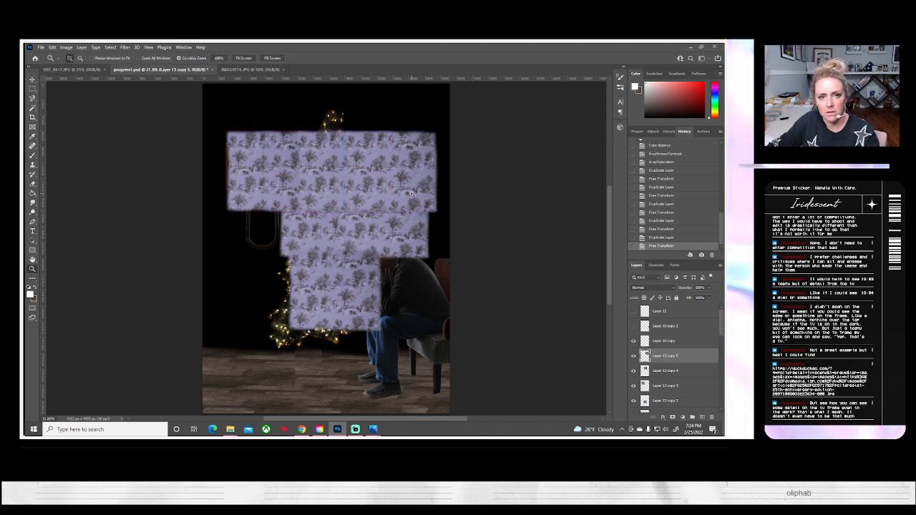
# Step: Duplicate the rightmost top-row tile and place the copy at the lower left, beside the bottom wallpaper tile
pyautogui.rightClick(664, 357)
pyautogui.click(641, 80)
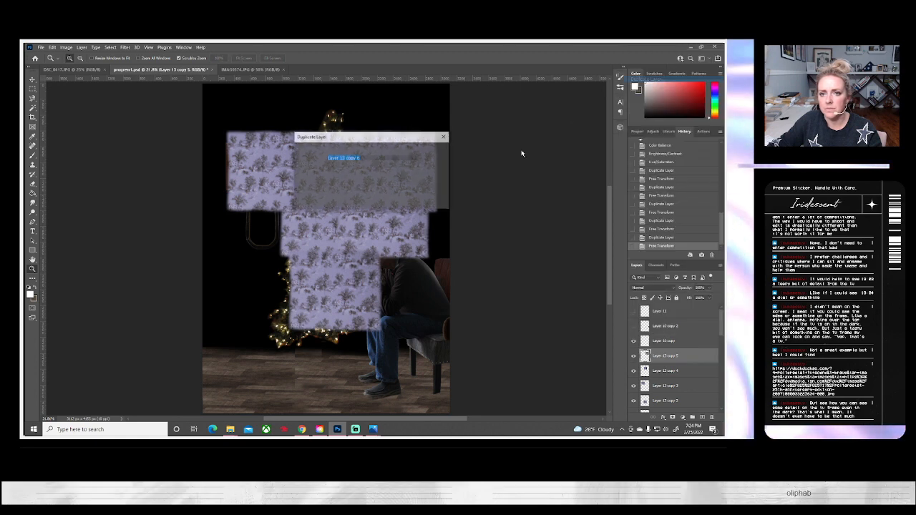
pyautogui.press('Return')
pyautogui.hotkey('ctrl', 't')
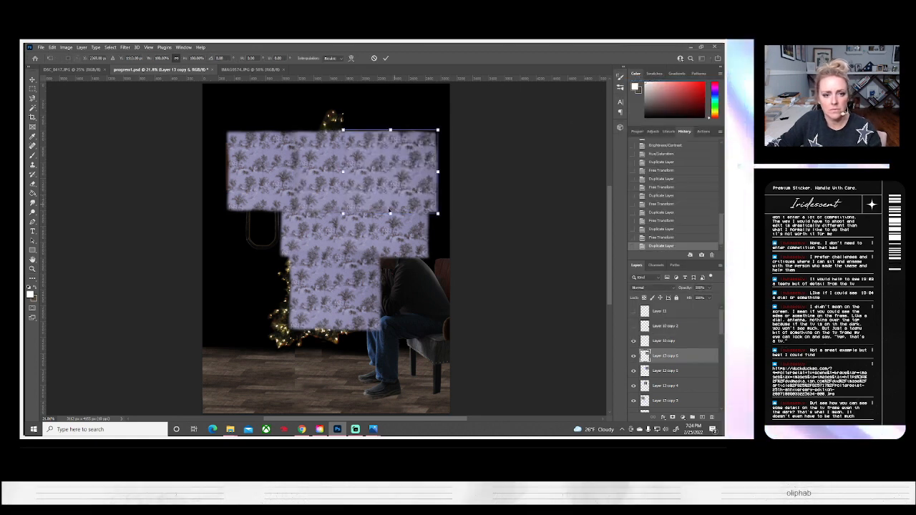
pyautogui.moveTo(415, 188); pyautogui.dragTo(278, 316)
pyautogui.press('Return')
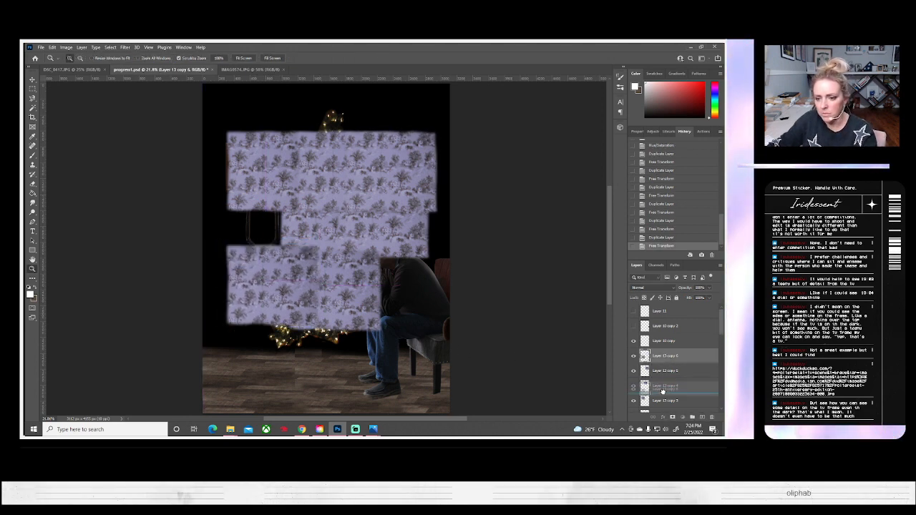
# Step: Move Layer 13 copy 6 beneath Layer 13 in the layer order and shift the tile down to line up with the bottom row
pyautogui.scroll(-4, 662, 400)
pyautogui.moveTo(659, 419); pyautogui.dragTo(656, 353)
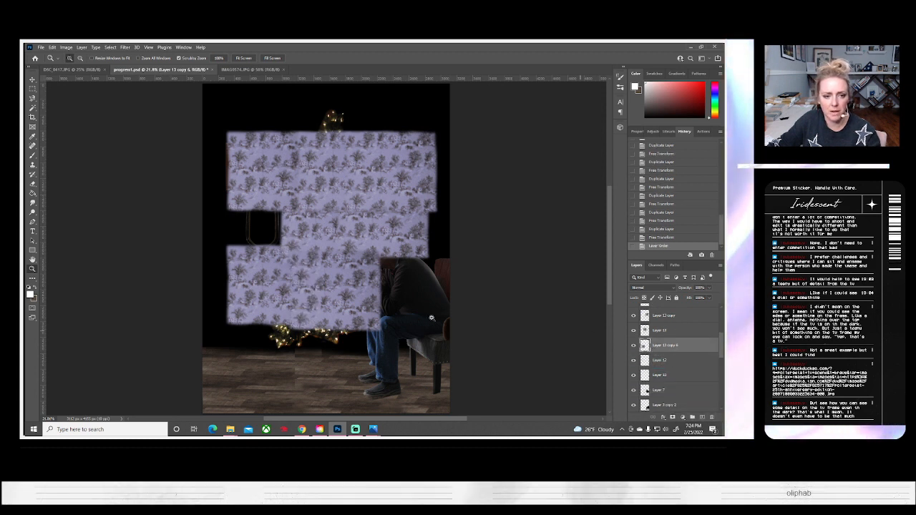
pyautogui.hotkey('ctrl', 't')
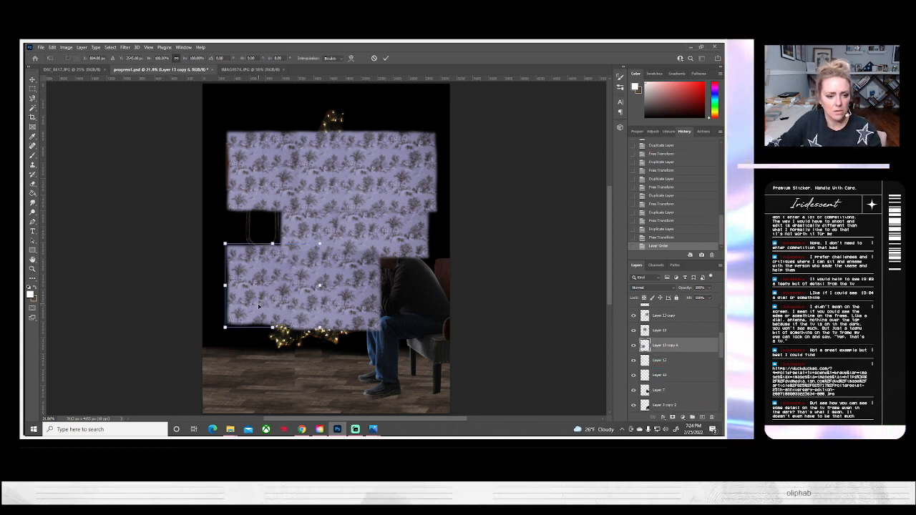
pyautogui.moveTo(260, 308)
pyautogui.mouseDown()
pyautogui.moveTo(249, 308)
pyautogui.moveTo(258, 310)
pyautogui.mouseUp()
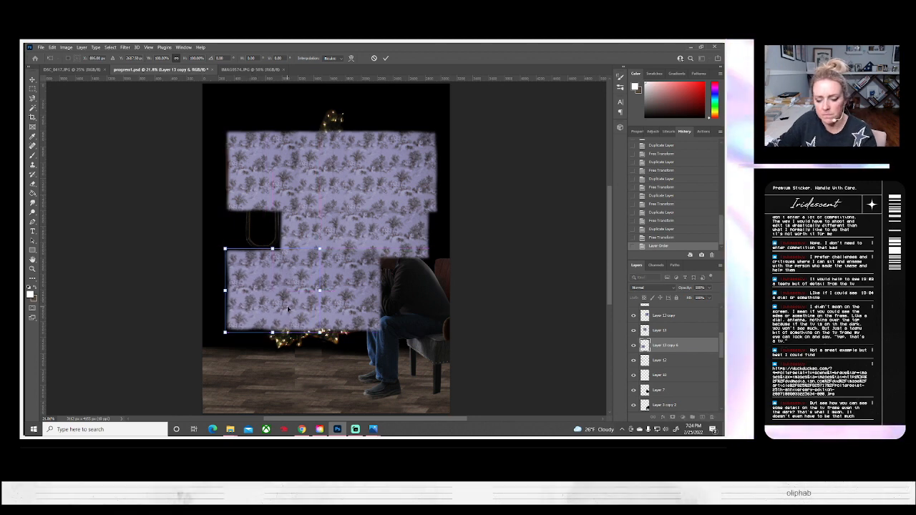
pyautogui.press('Return')
pyautogui.press('z')
# Step: Duplicate the lower-left wallpaper tile and move the copy up to fill the gap over the oval frame
pyautogui.rightClick(555, 301)
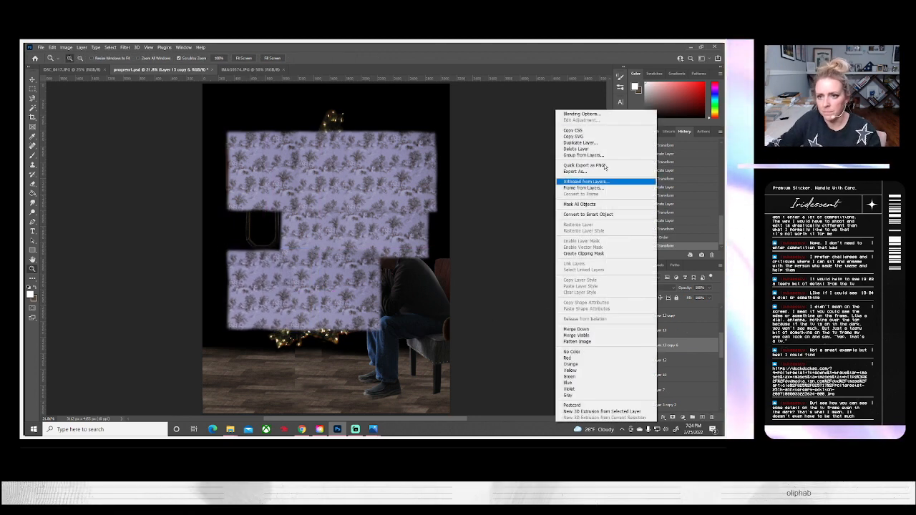
pyautogui.click(555, 143)
pyautogui.click(434, 150)
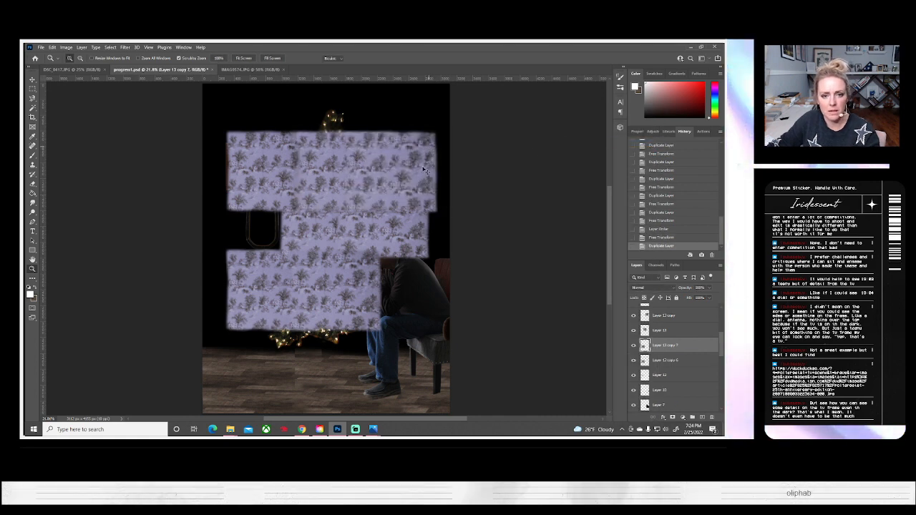
pyautogui.hotkey('ctrl', 't')
pyautogui.moveTo(283, 306); pyautogui.dragTo(273, 273)
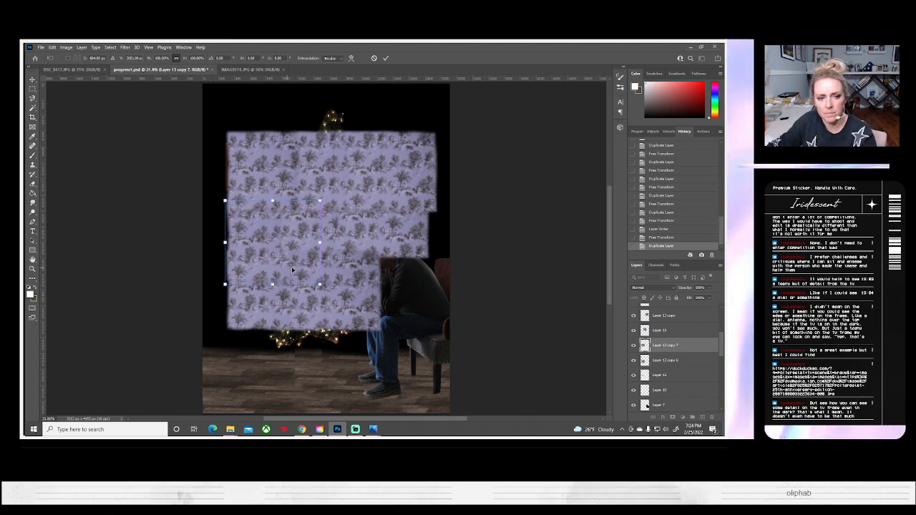
pyautogui.press('Return')
pyautogui.press('z')
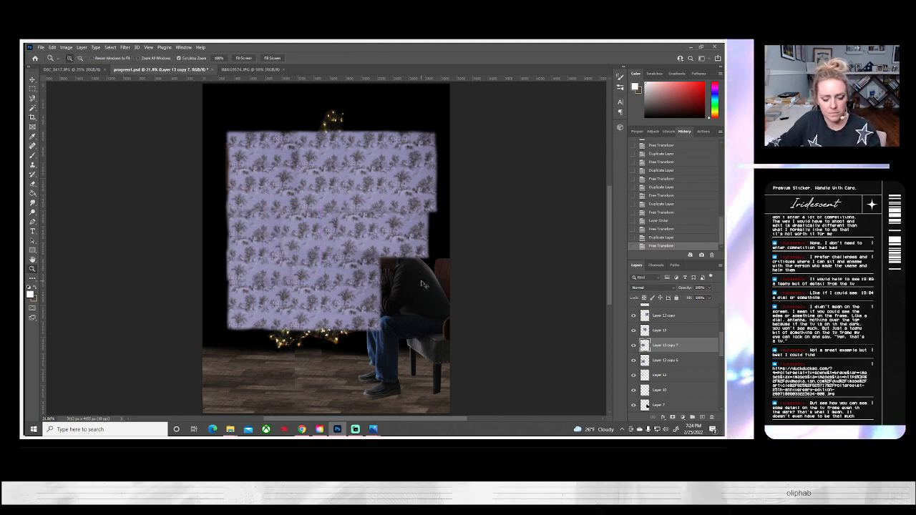
pyautogui.hotkey('ctrl', 't')
pyautogui.moveTo(328, 280); pyautogui.dragTo(423, 305)
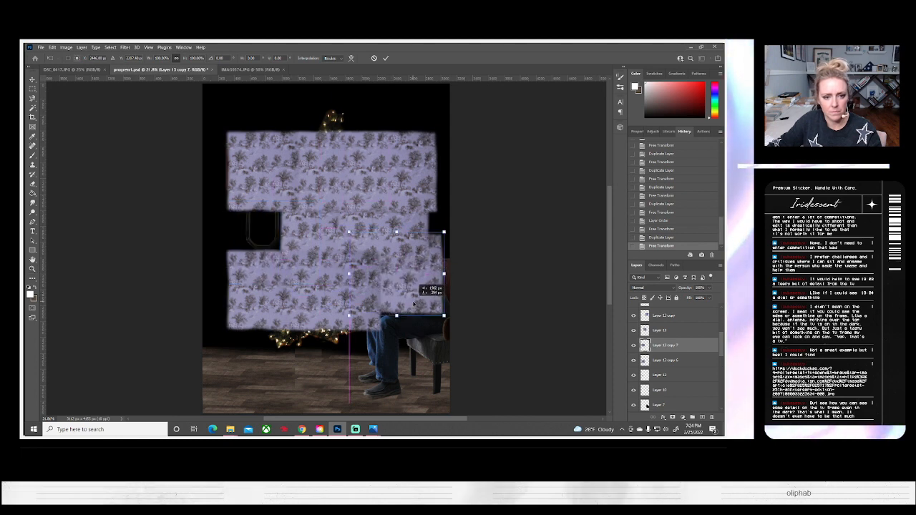
pyautogui.hotkey('ctrl', 'z')
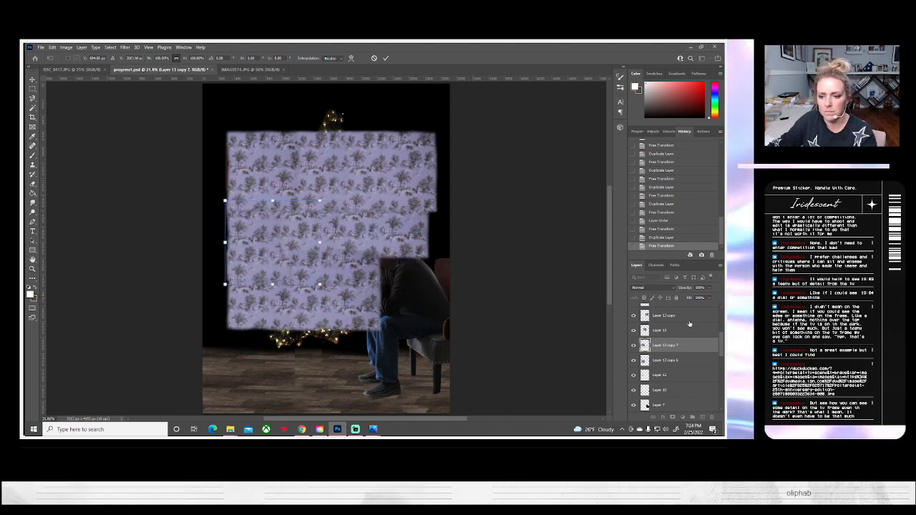
pyautogui.press('Return')
# Step: Duplicate Layer 13 copy 7 and place the new tile at the lower right, over the seated man
pyautogui.rightClick(673, 336)
pyautogui.click(578, 143)
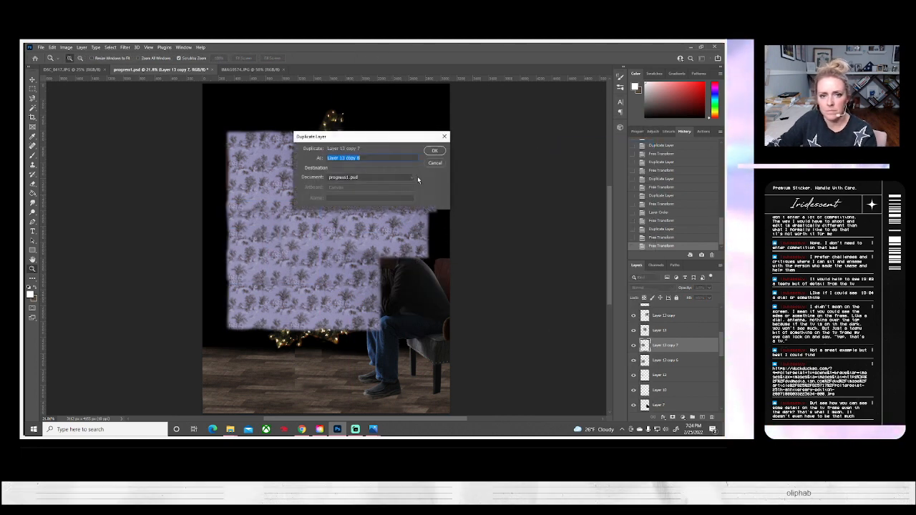
pyautogui.click(434, 151)
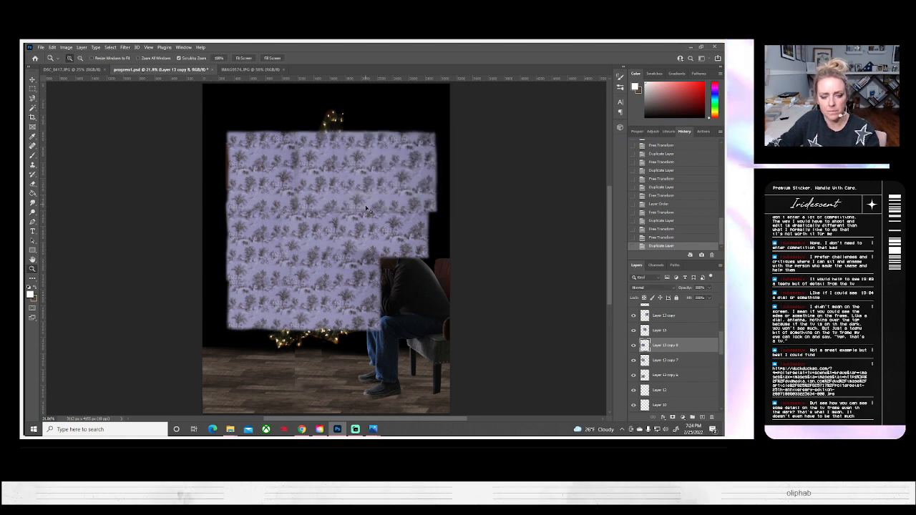
pyautogui.hotkey('ctrl', 't')
pyautogui.moveTo(288, 275); pyautogui.dragTo(410, 319)
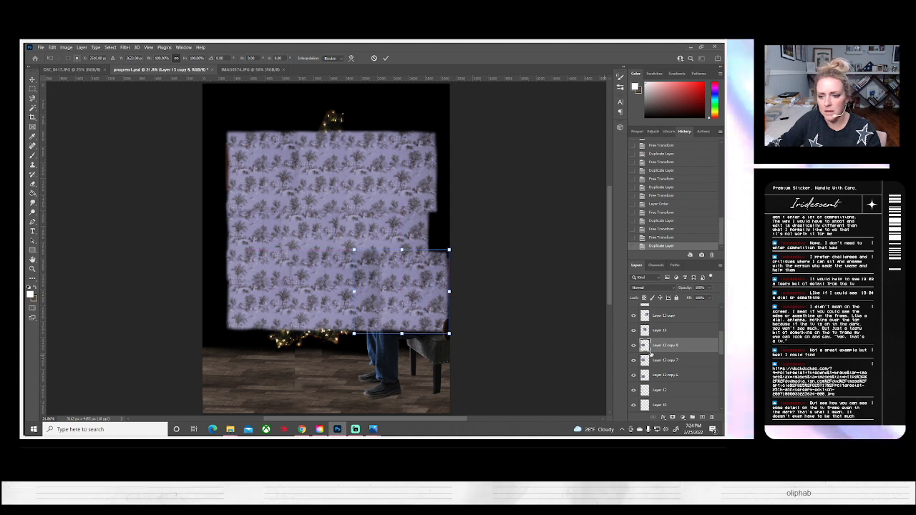
# Step: Raise Layer 13 copy 8 to just below Layer 13 copy 5 and nudge the tile up and left to match the bottom row's pattern
pyautogui.moveTo(664, 341); pyautogui.dragTo(665, 309)
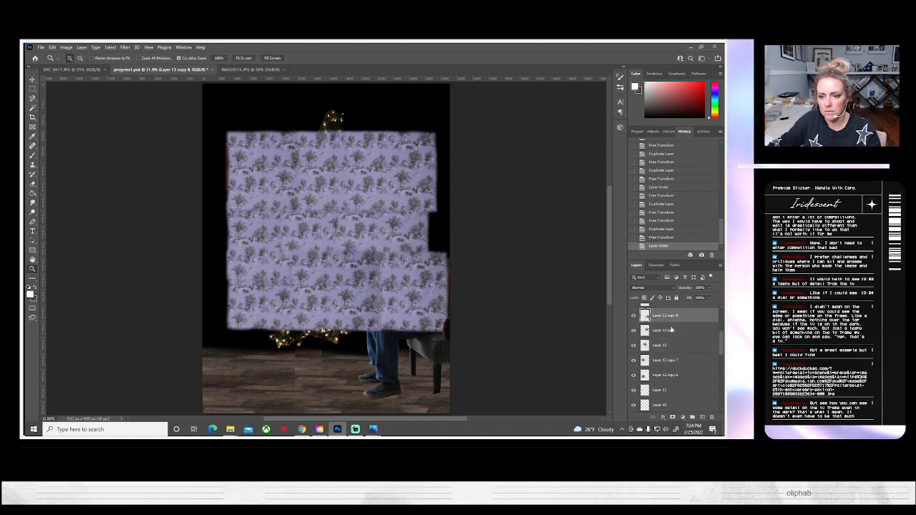
pyautogui.scroll(3, 672, 332)
pyautogui.moveTo(670, 361); pyautogui.dragTo(666, 311)
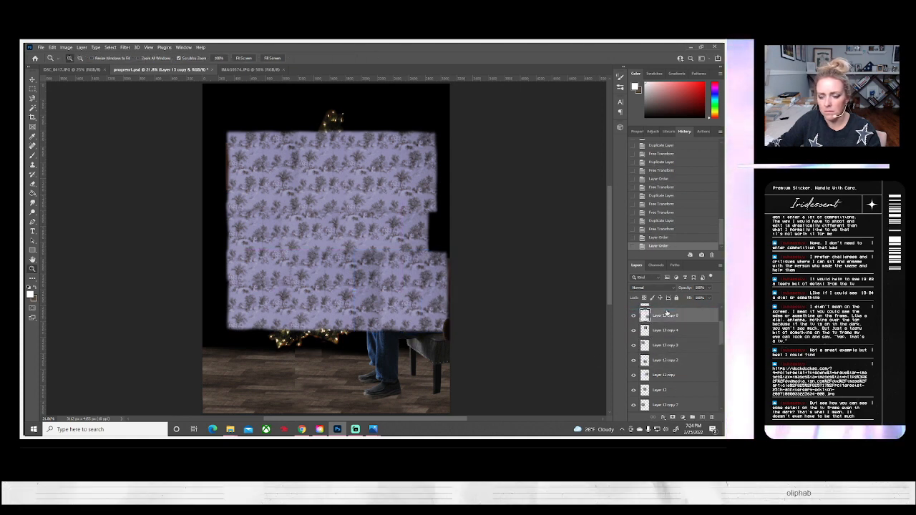
pyautogui.scroll(3, 674, 330)
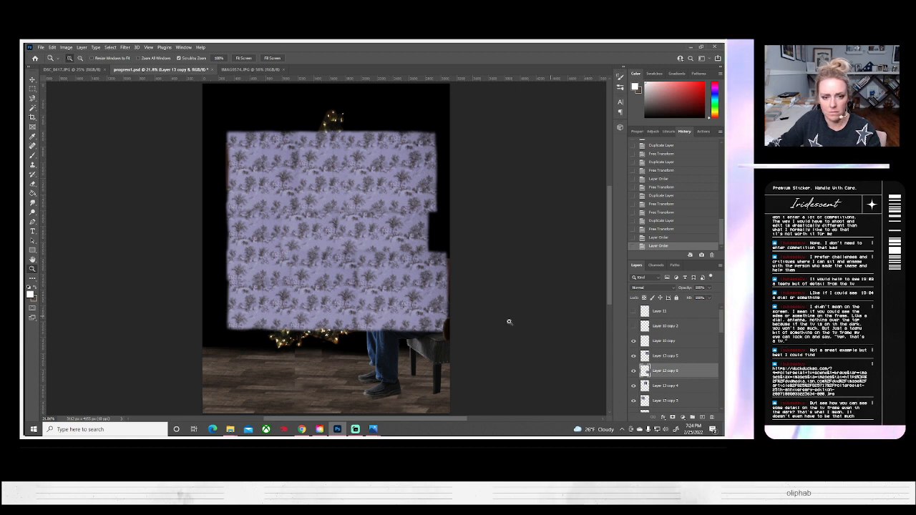
pyautogui.hotkey('ctrl', 't')
pyautogui.moveTo(409, 314); pyautogui.dragTo(404, 310)
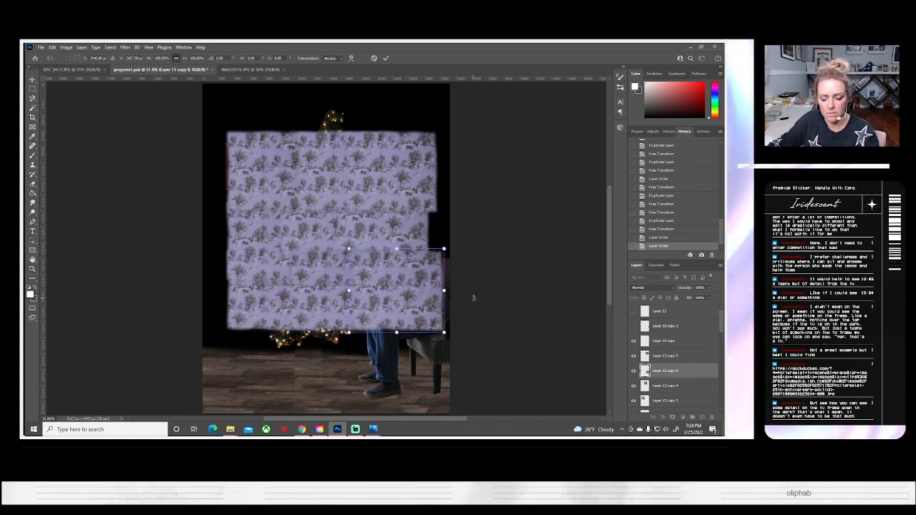
pyautogui.press('Return')
pyautogui.scroll(-1, 681, 342)
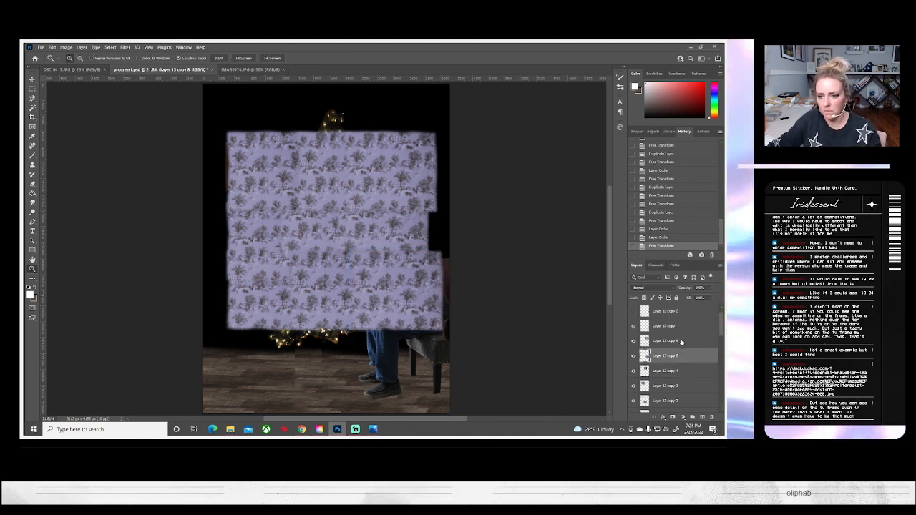
pyautogui.scroll(-5, 662, 342)
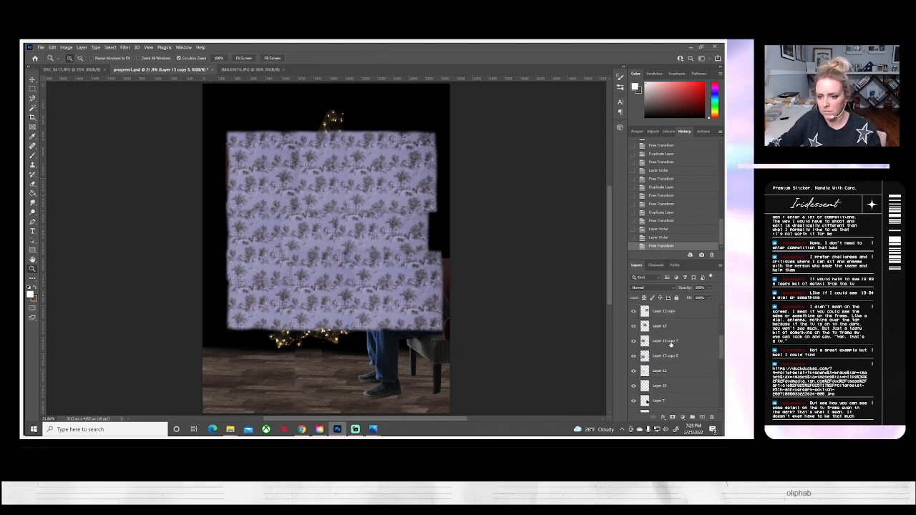
# Step: Merge the selected wallpaper pattern layers into a single layer
pyautogui.rightClick(664, 360)
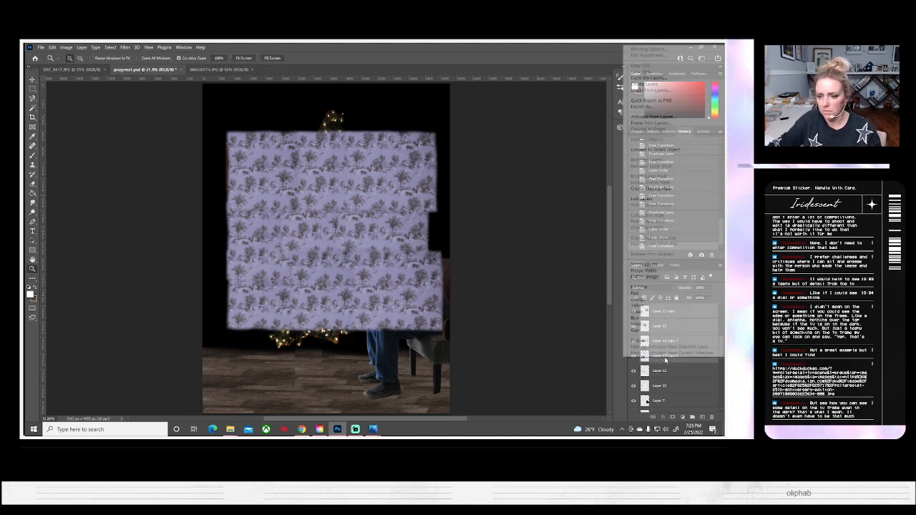
pyautogui.click(648, 264)
pyautogui.scroll(3, 663, 344)
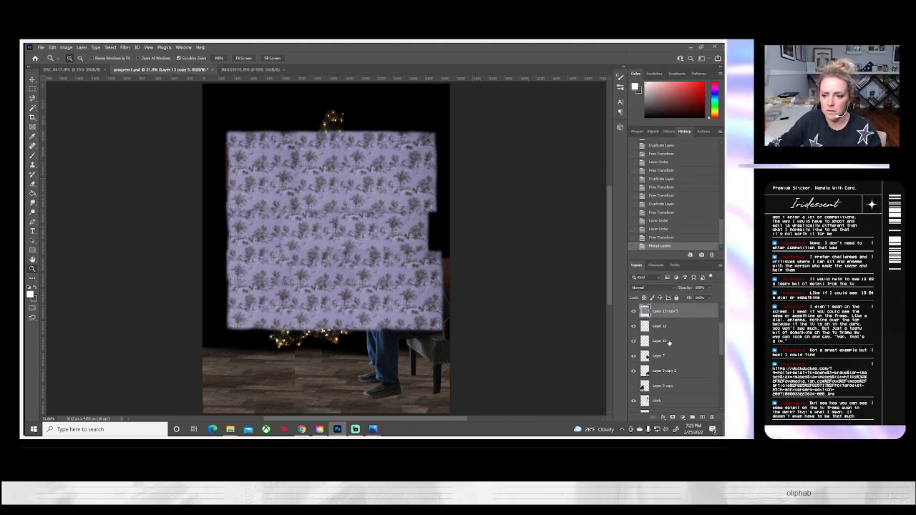
# Step: Duplicate the merged wallpaper layer and move the copy right to cover the gap at the canvas's right edge
pyautogui.rightClick(665, 313)
pyautogui.click(576, 144)
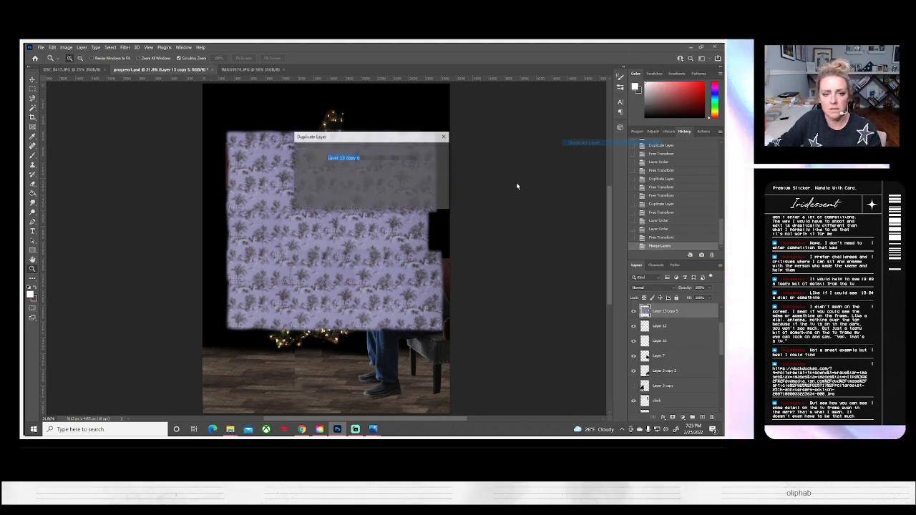
pyautogui.click(434, 151)
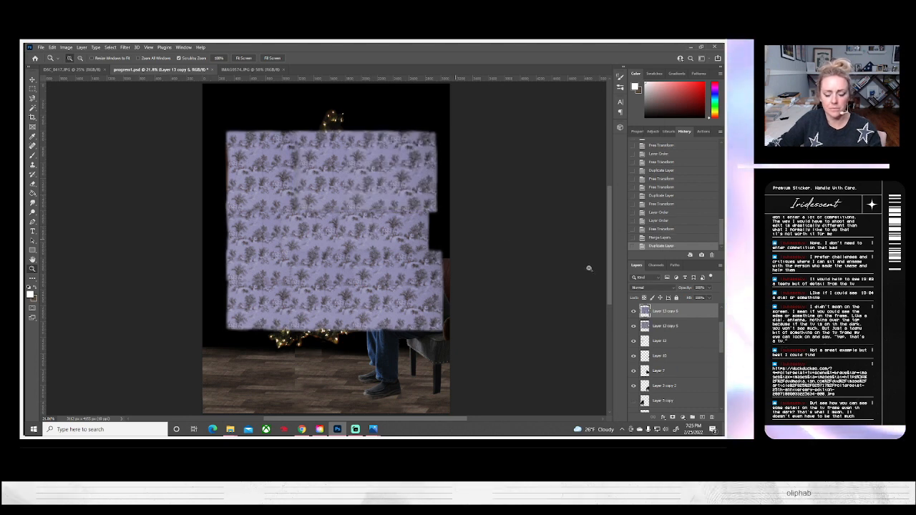
pyautogui.hotkey('ctrl', 't')
pyautogui.moveTo(308, 276); pyautogui.dragTo(538, 281)
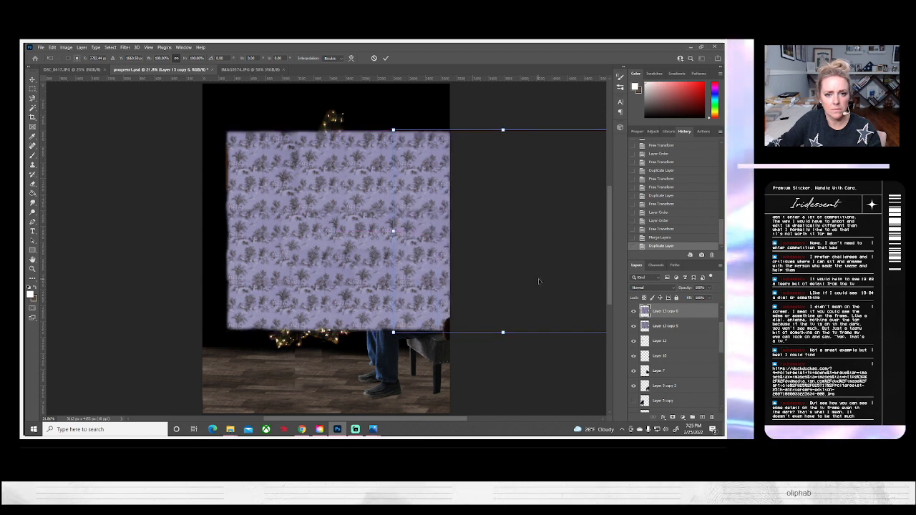
pyautogui.press('Return')
pyautogui.press('z')
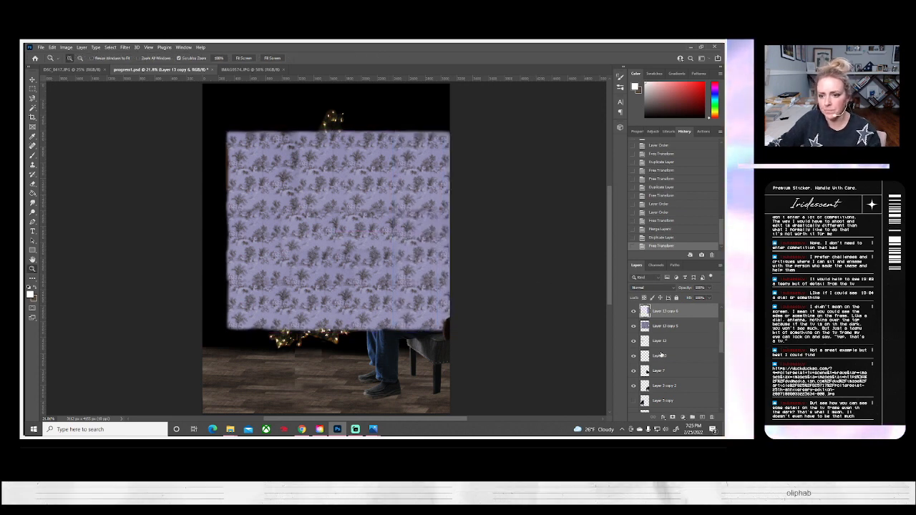
# Step: Duplicate the main wallpaper layer, move the copy left to the canvas's left edge, and place it beneath the original in the layer order
pyautogui.rightClick(660, 328)
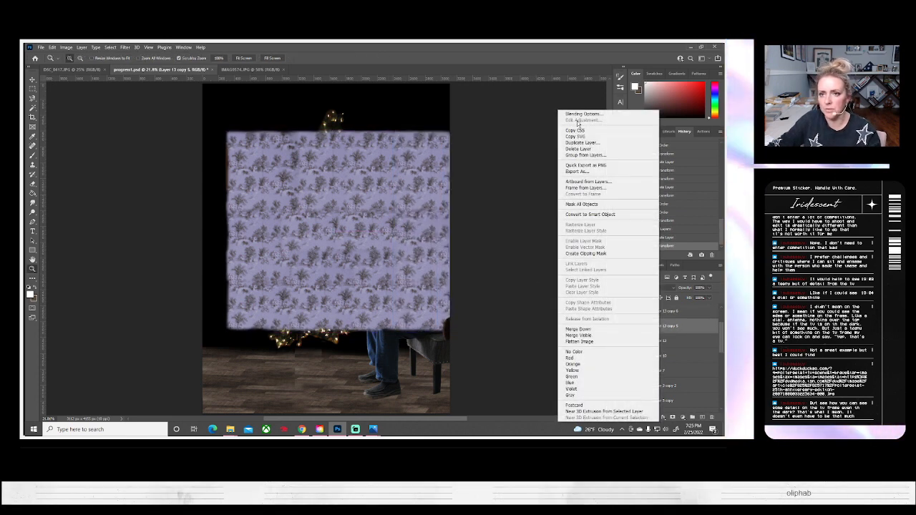
pyautogui.click(578, 145)
pyautogui.click(435, 151)
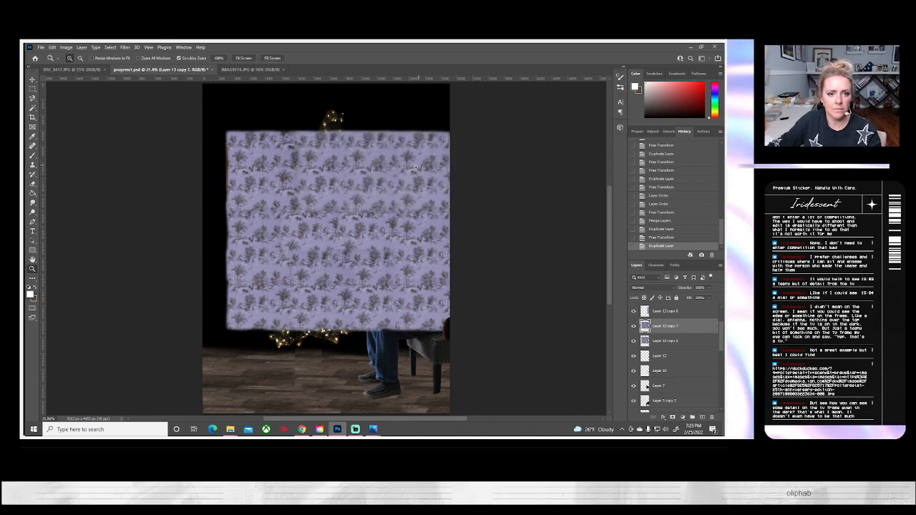
pyautogui.hotkey('ctrl', 't')
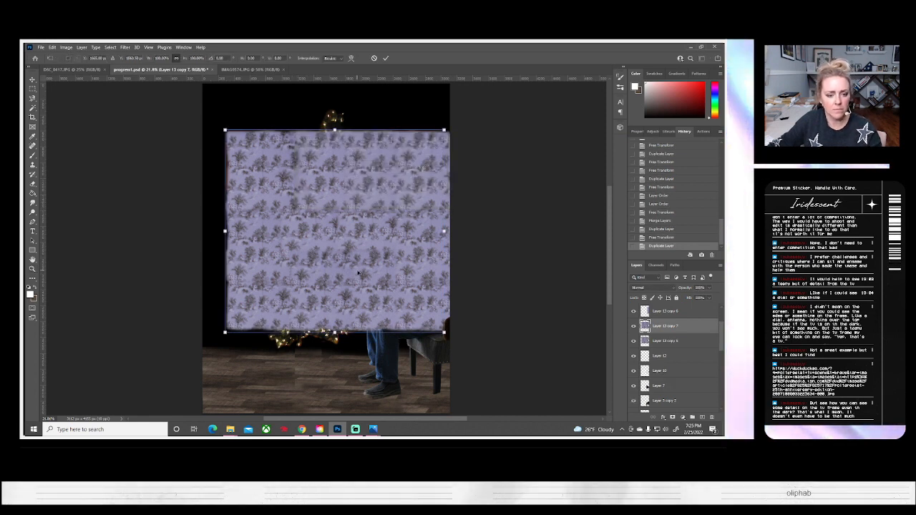
pyautogui.moveTo(347, 272); pyautogui.dragTo(277, 271)
pyautogui.press('Return')
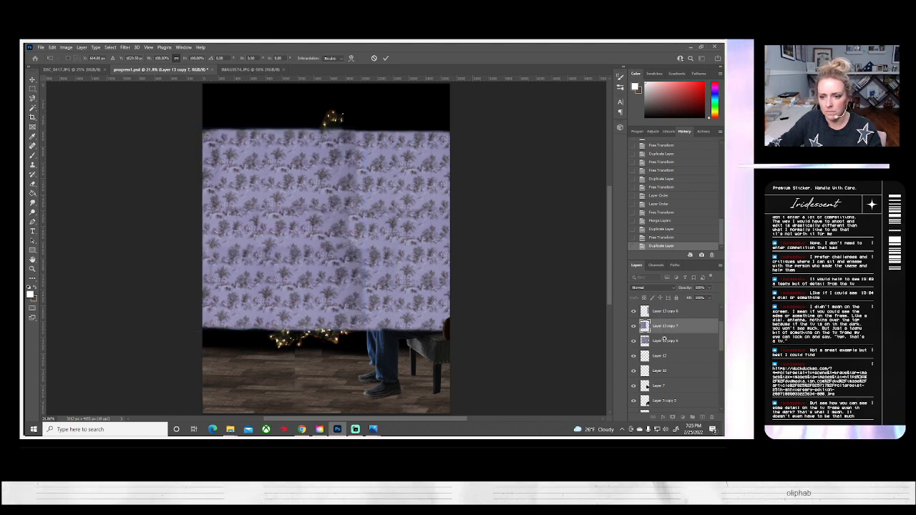
pyautogui.moveTo(665, 326)
pyautogui.mouseDown()
pyautogui.moveTo(663, 356)
pyautogui.moveTo(662, 337)
pyautogui.mouseUp()
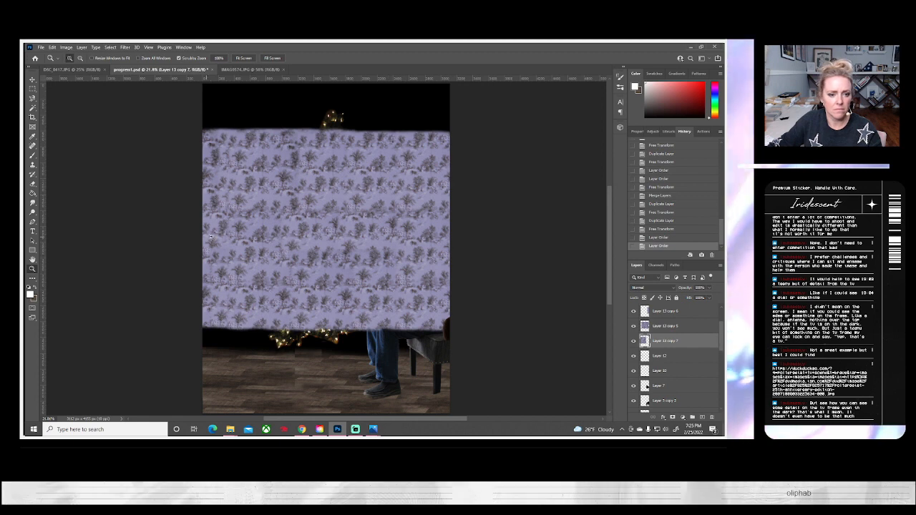
# Step: Transform the left wallpaper copy, shifting it slightly right and down so its pattern lines up with the adjoining wallpaper
pyautogui.hotkey('ctrl', 't')
pyautogui.moveTo(332, 294)
pyautogui.mouseDown()
pyautogui.moveTo(347, 295)
pyautogui.moveTo(337, 294)
pyautogui.mouseUp()
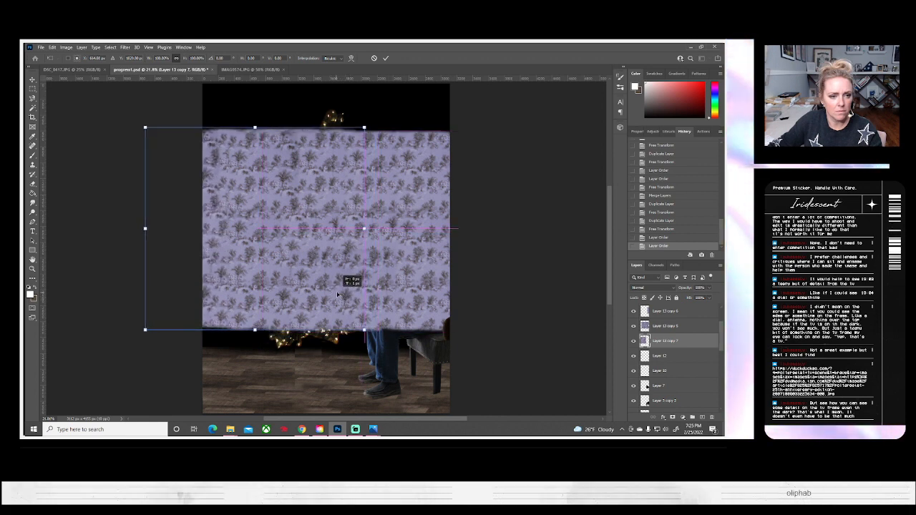
pyautogui.press('Right')
pyautogui.press('Right')
pyautogui.press('Right')
pyautogui.press('Right')
pyautogui.press('Right')
pyautogui.press('Right')
pyautogui.press('Right')
pyautogui.press('Right')
pyautogui.press('Right')
pyautogui.press('Right')
pyautogui.press('Right')
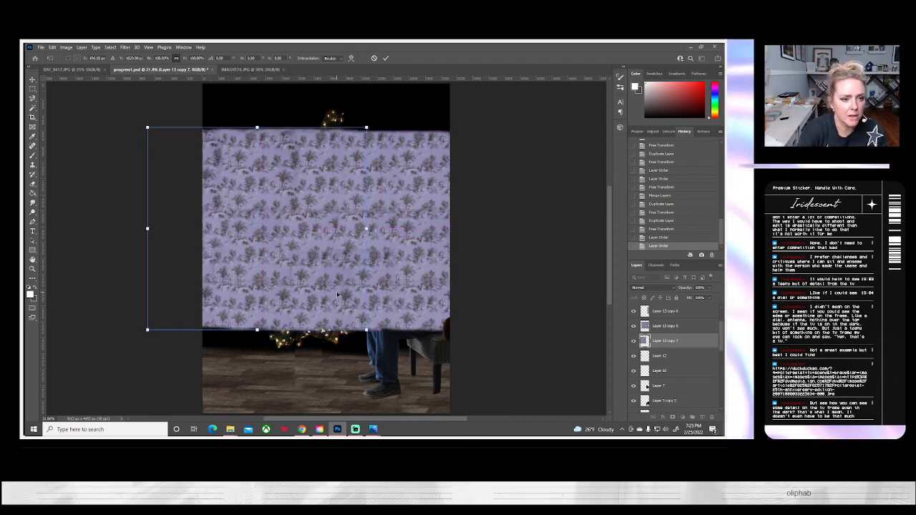
pyautogui.press('Right')
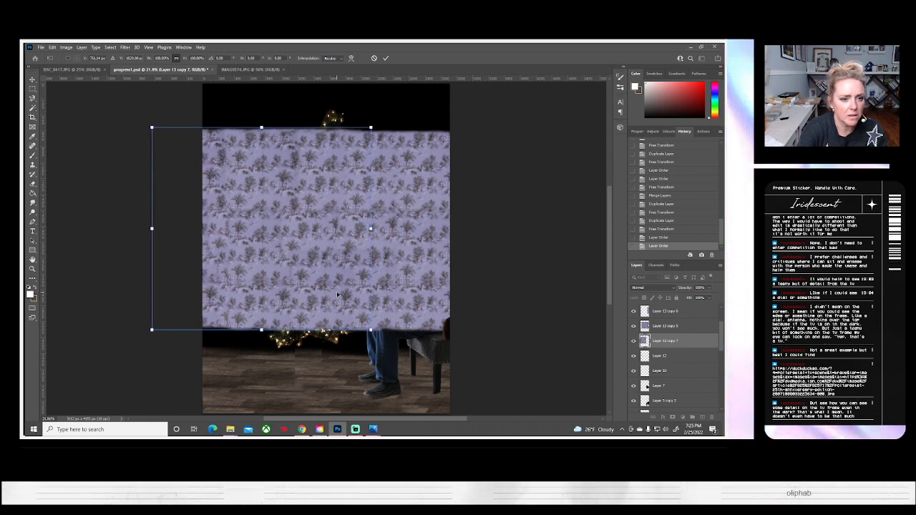
pyautogui.press('Down')
pyautogui.press('Down')
pyautogui.press('Down')
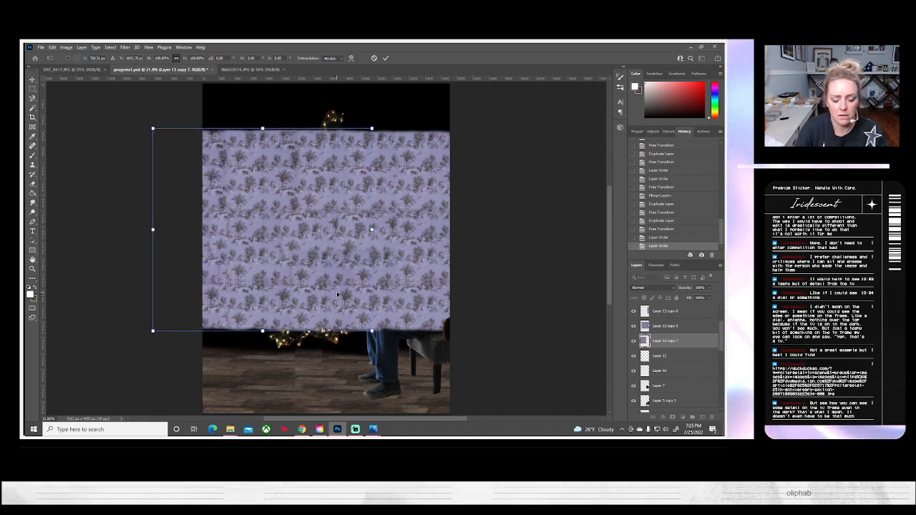
pyautogui.press('Return')
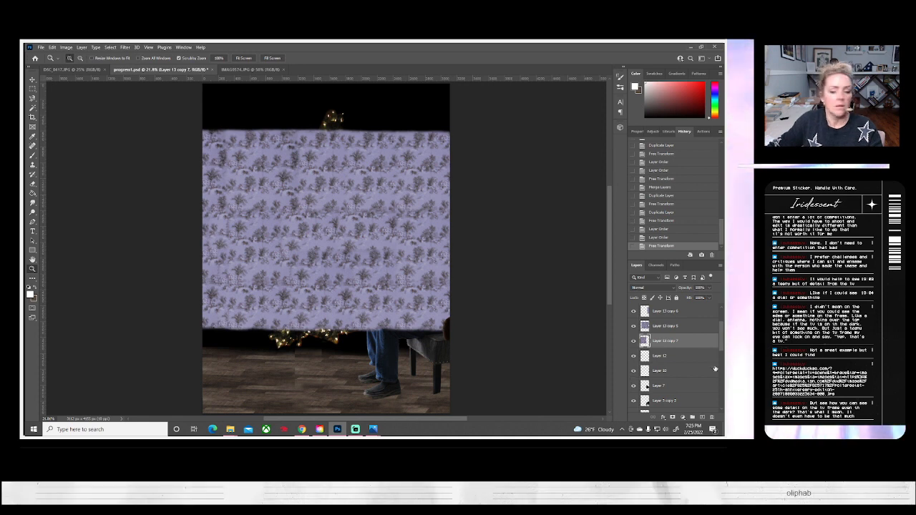
# Step: Merge the three overlapping wallpaper layers into one full-width layer
pyautogui.keyDown('shift'); pyautogui.click(676, 312); pyautogui.keyUp('shift')
pyautogui.rightClick(678, 324)
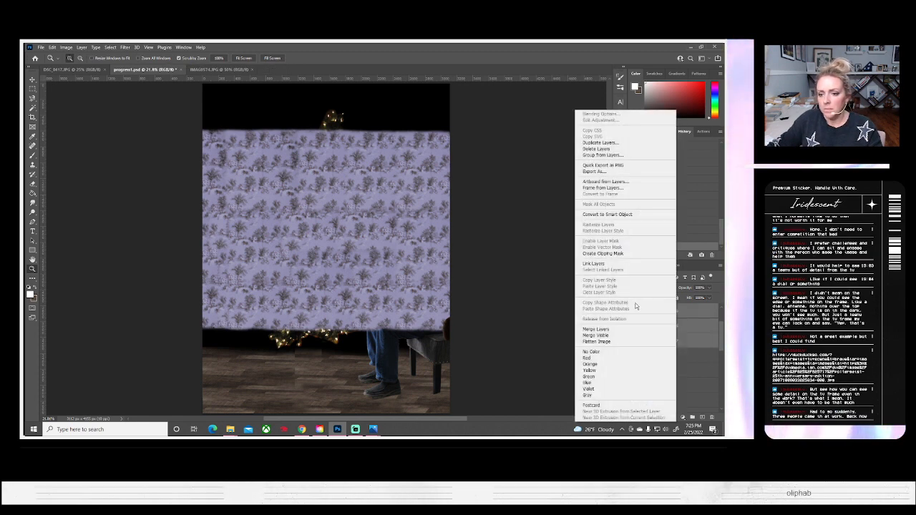
pyautogui.click(605, 329)
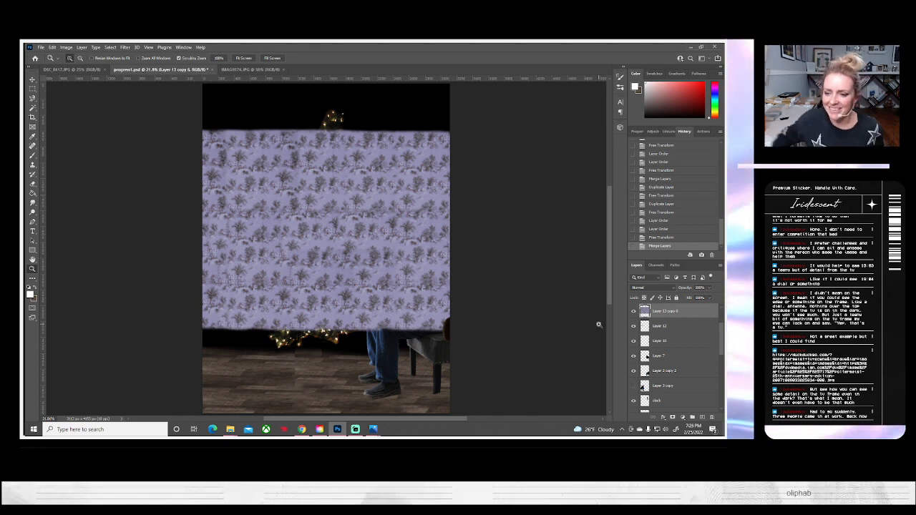
# Step: Duplicate the full-width wallpaper layer and move the copy up to cover the top of the canvas, matching the pattern rows
pyautogui.scroll(3, 650, 327)
pyautogui.rightClick(659, 353)
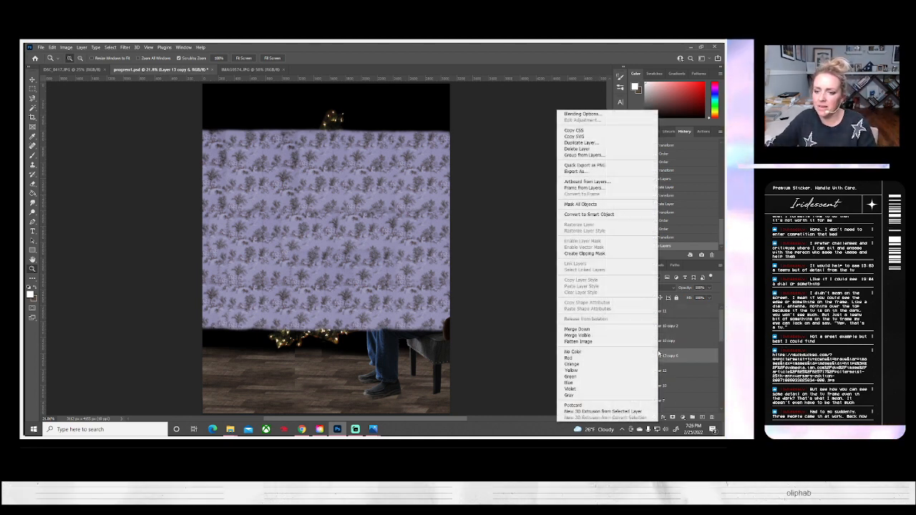
pyautogui.click(564, 155)
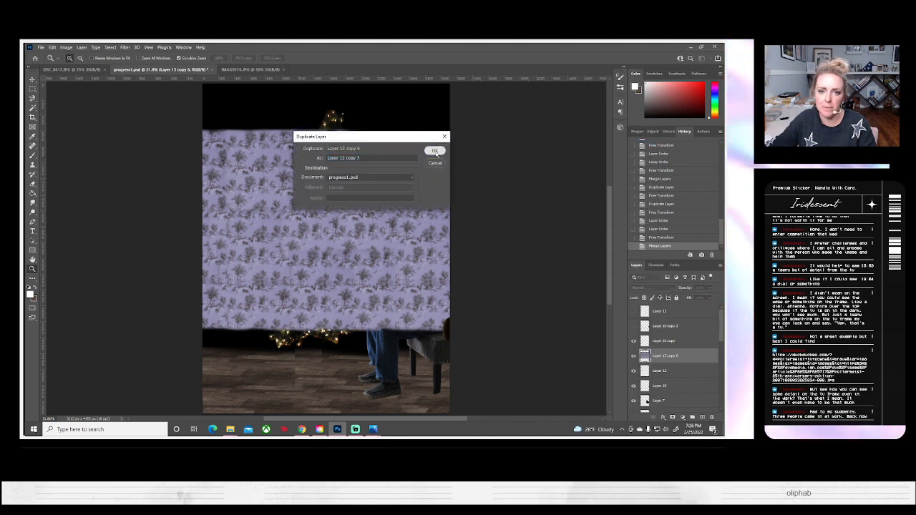
pyautogui.click(435, 154)
pyautogui.hotkey('ctrl', 'j')
pyautogui.scroll(2, 502, 176)
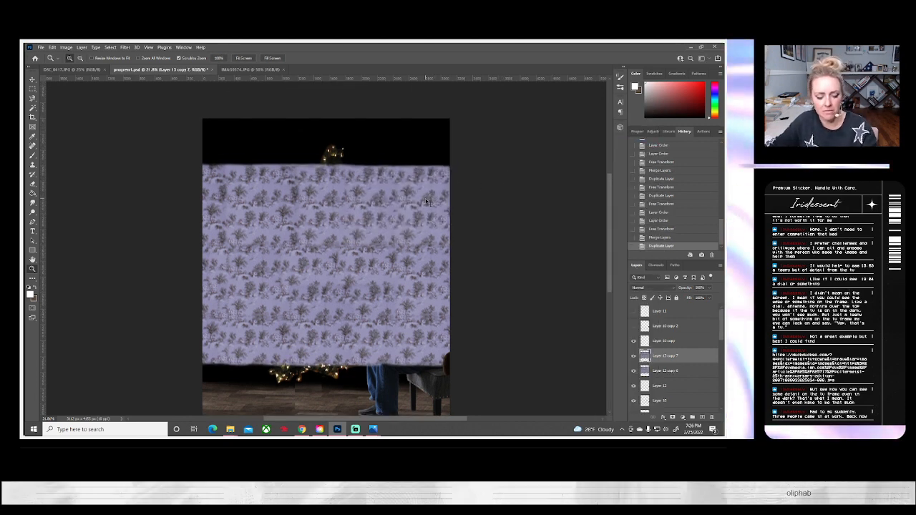
pyautogui.hotkey('ctrl', 't')
pyautogui.moveTo(375, 268); pyautogui.dragTo(380, 203)
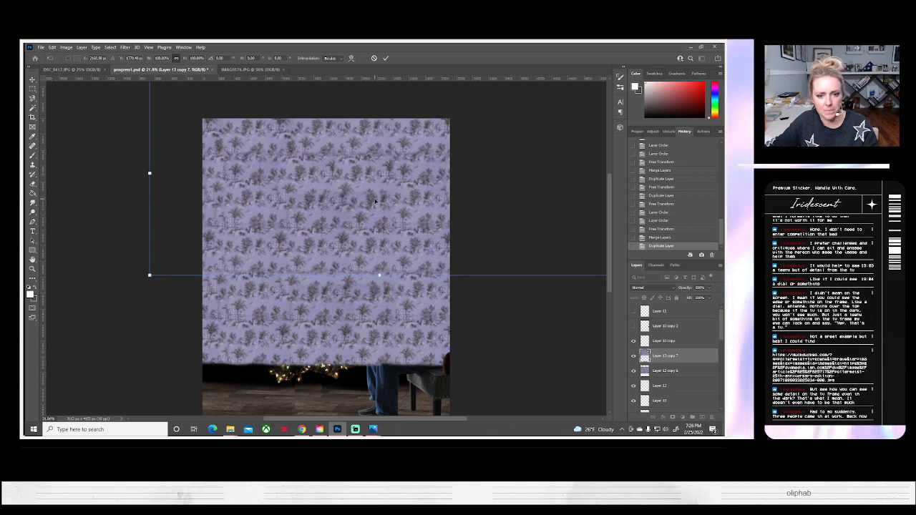
pyautogui.press('Return')
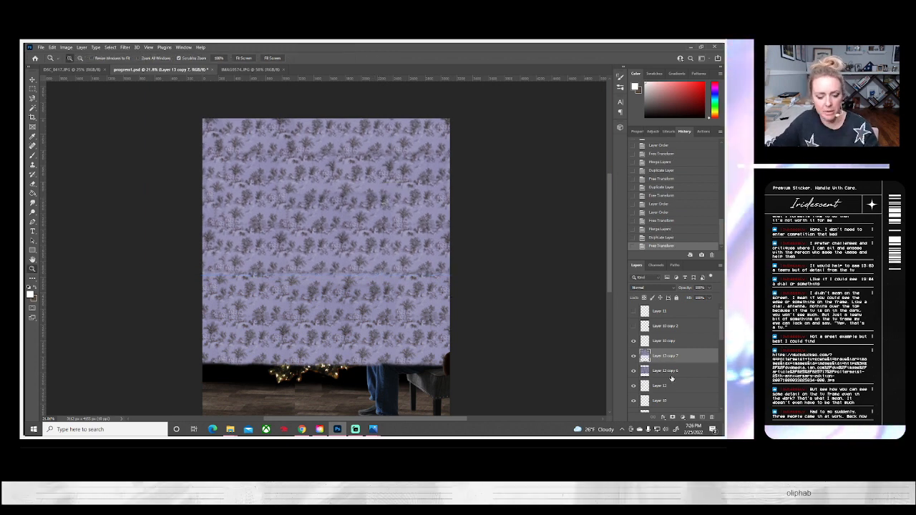
# Step: Merge the upper and lower wallpaper layers and reduce the merged layer's opacity so the scene shows through
pyautogui.rightClick(657, 360)
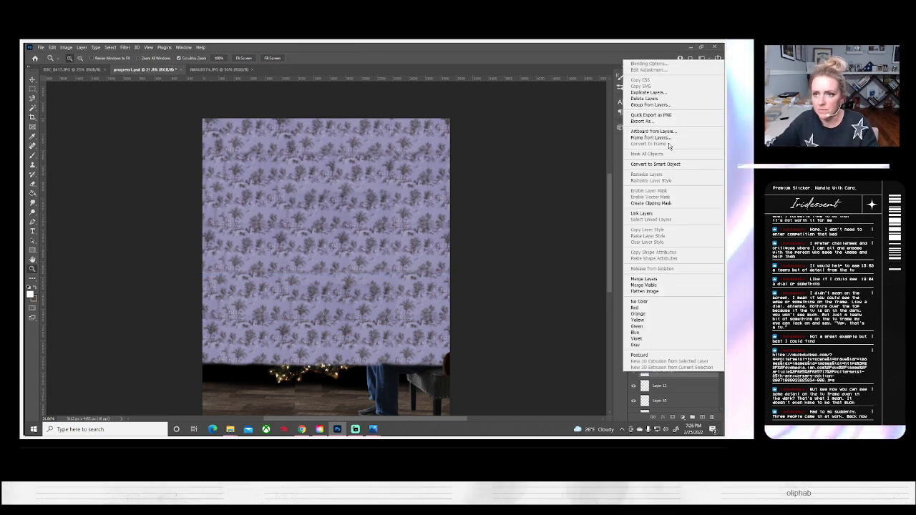
pyautogui.click(652, 280)
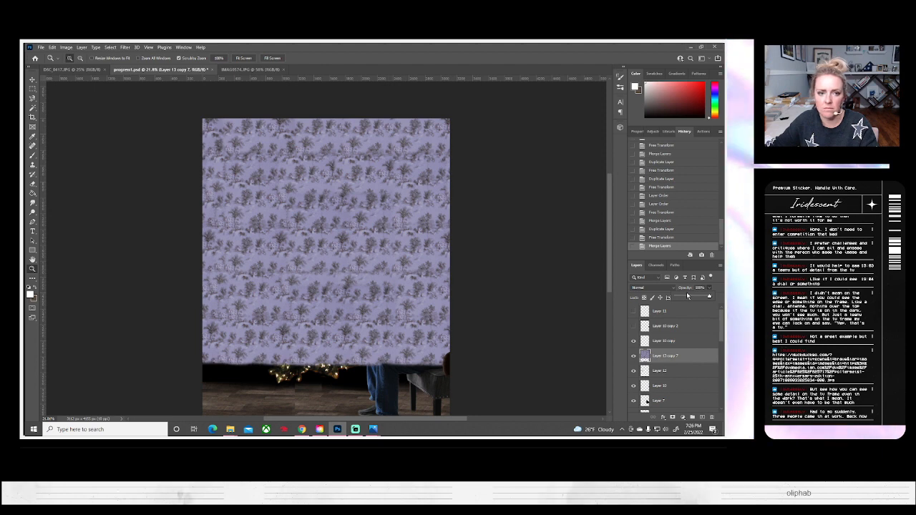
pyautogui.click(694, 297)
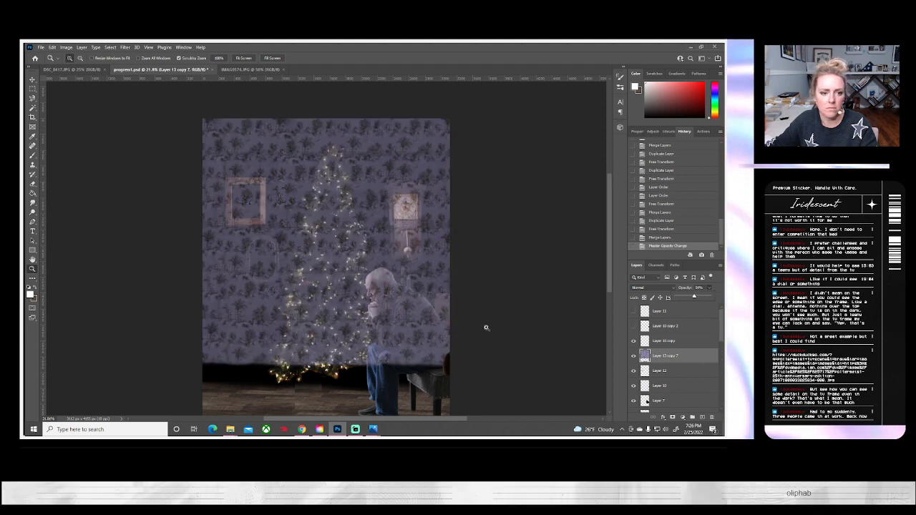
pyautogui.click(687, 298)
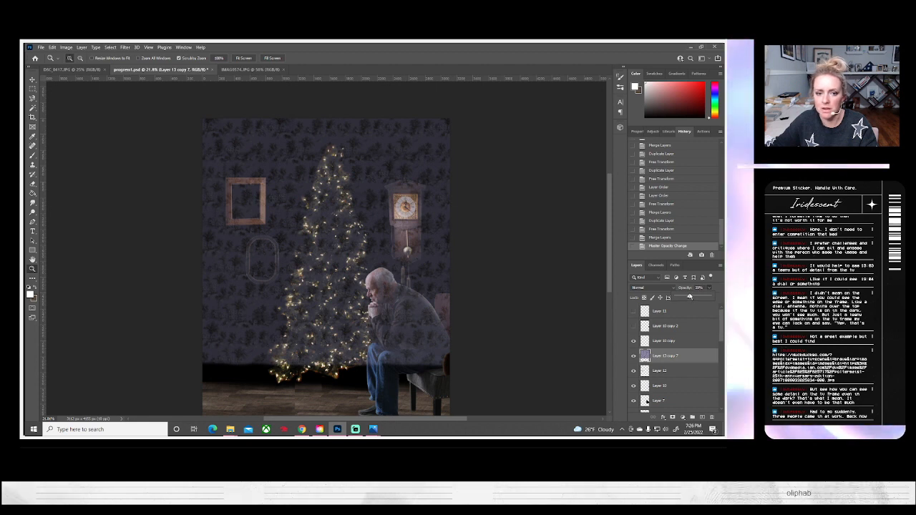
pyautogui.click(689, 297)
pyautogui.scroll(-5, 663, 303)
pyautogui.scroll(-2, 662, 308)
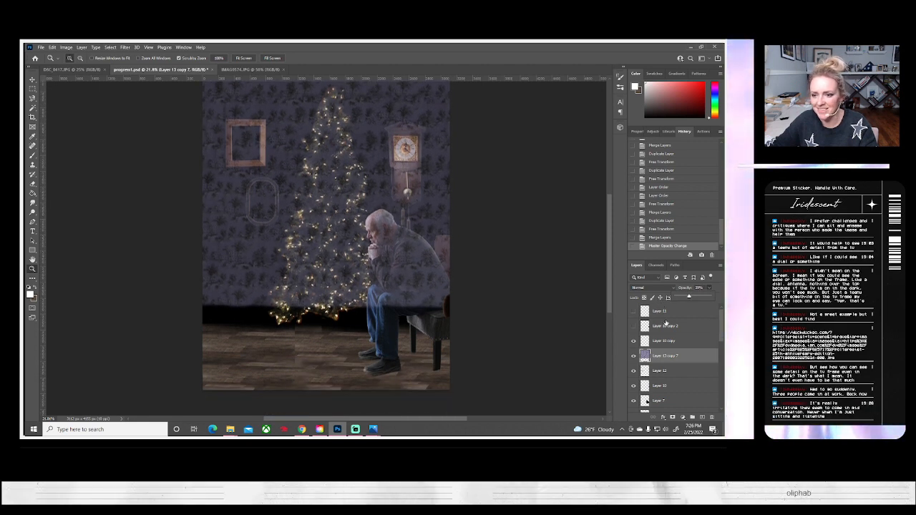
# Step: Move the wallpaper layer down the layer stack to directly beneath the Christmas tree layer, above the black background layer
pyautogui.scroll(-1, 684, 352)
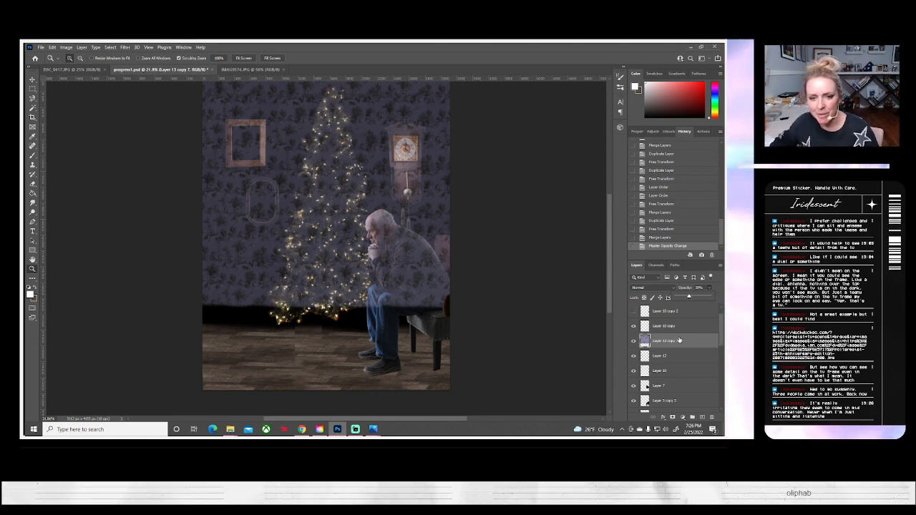
pyautogui.scroll(-1, 673, 393)
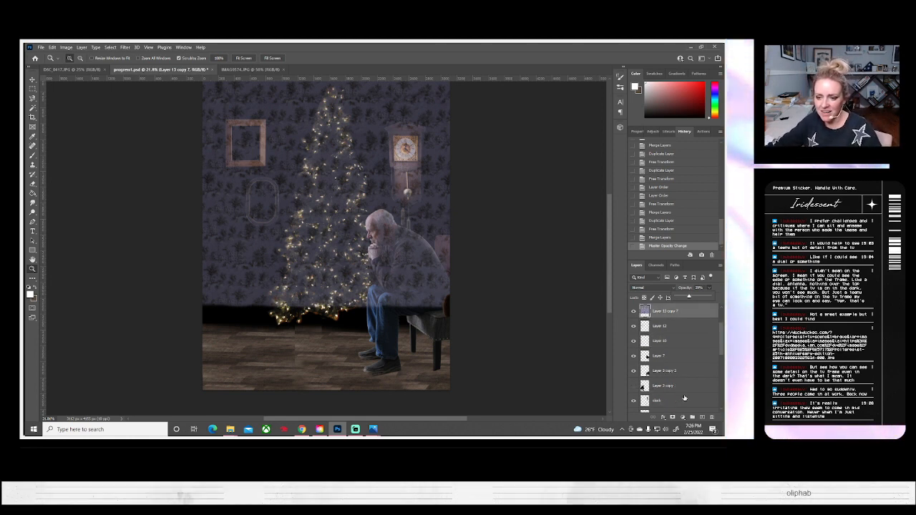
pyautogui.moveTo(668, 311); pyautogui.dragTo(656, 390)
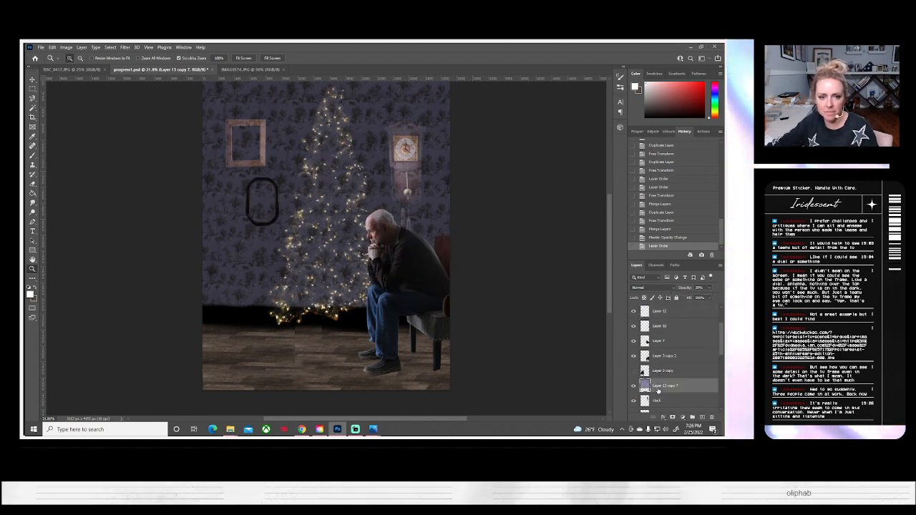
pyautogui.scroll(-2, 662, 388)
pyautogui.moveTo(669, 355); pyautogui.dragTo(670, 396)
pyautogui.scroll(-1, 664, 379)
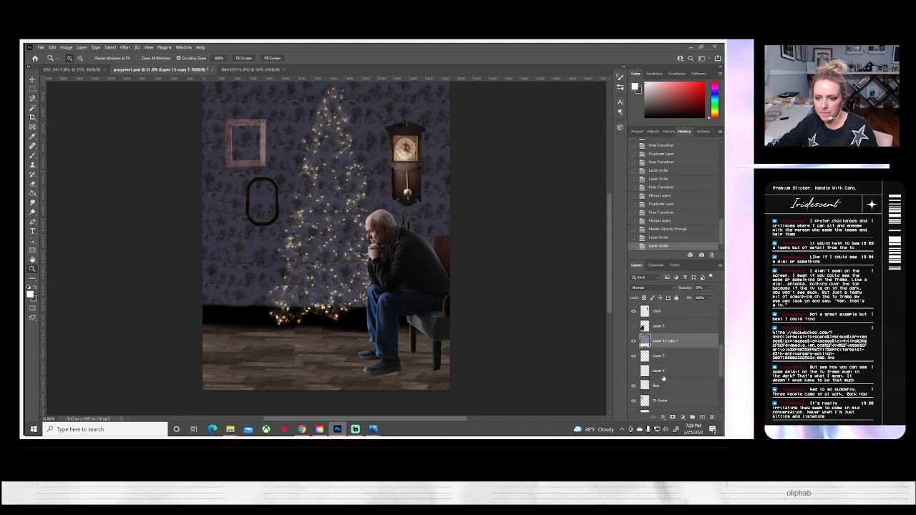
pyautogui.moveTo(670, 342); pyautogui.dragTo(665, 383)
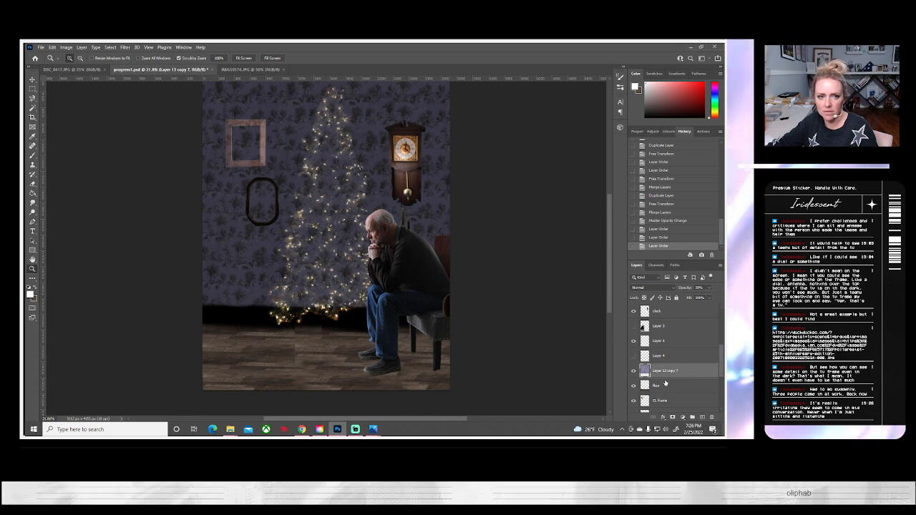
pyautogui.scroll(-2, 666, 383)
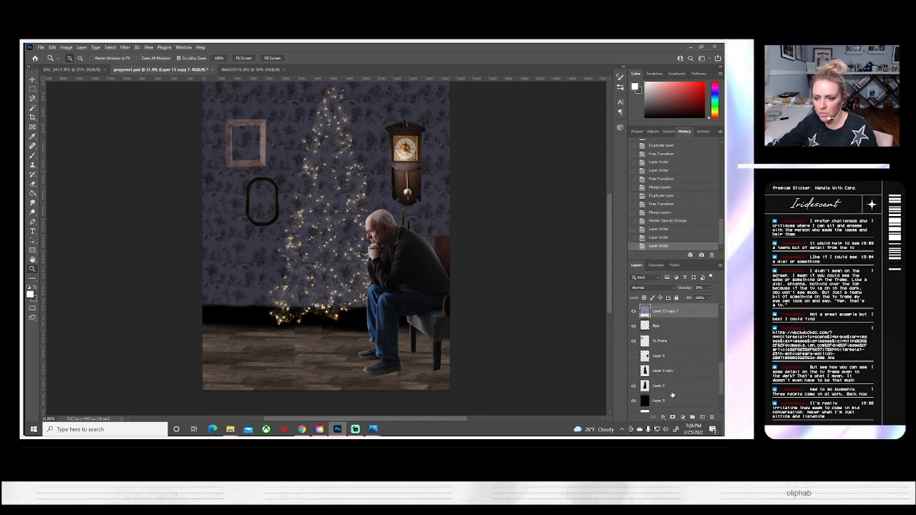
pyautogui.moveTo(664, 341); pyautogui.dragTo(662, 394)
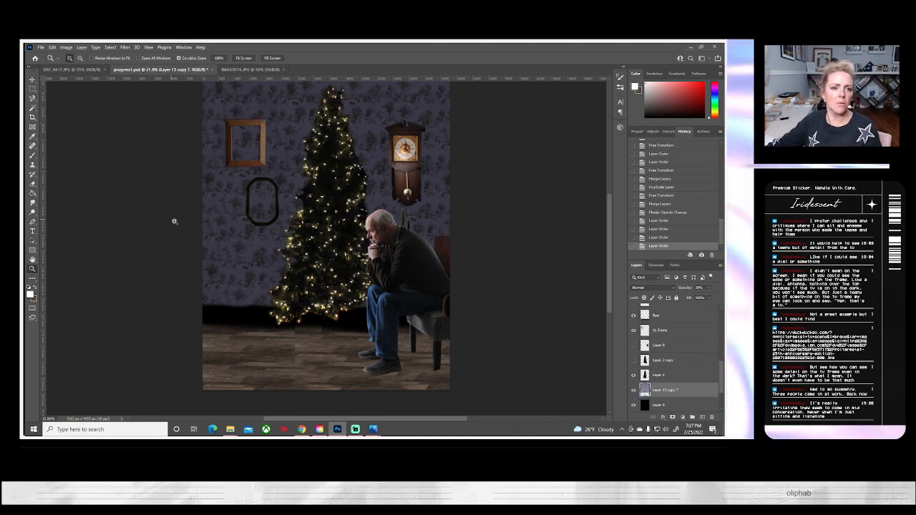
# Step: Darken the wallpaper layer with a Brightness/Contrast adjustment, using brightness -77 and contrast 87
pyautogui.click(65, 47)
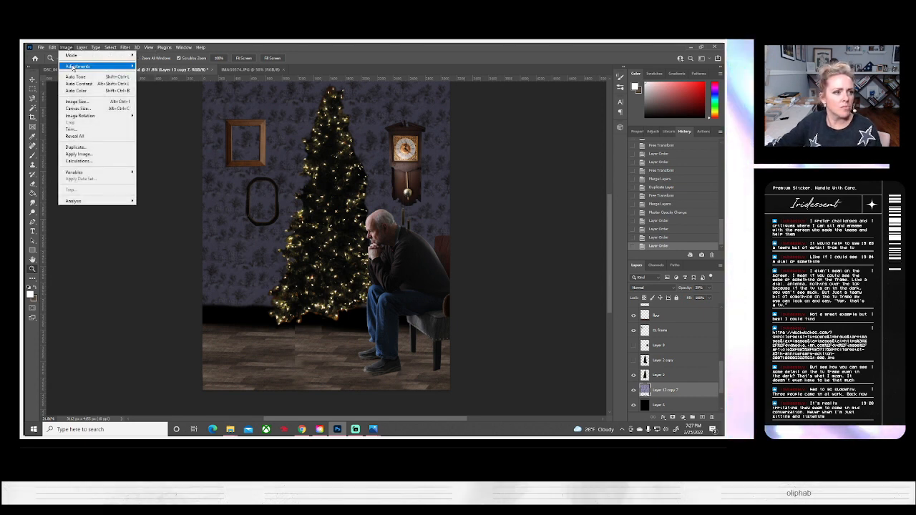
pyautogui.moveTo(132, 66)
pyautogui.click(161, 66)
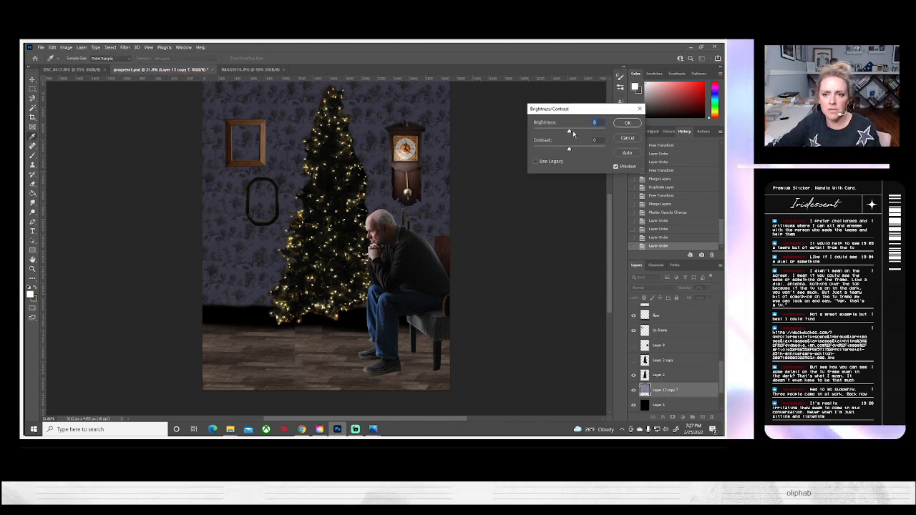
pyautogui.moveTo(569, 134); pyautogui.dragTo(557, 134)
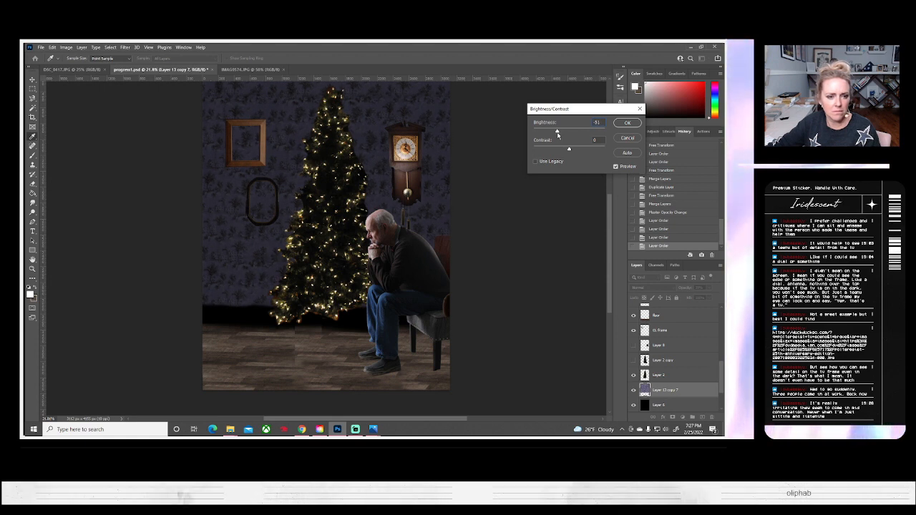
pyautogui.moveTo(557, 132); pyautogui.dragTo(556, 132)
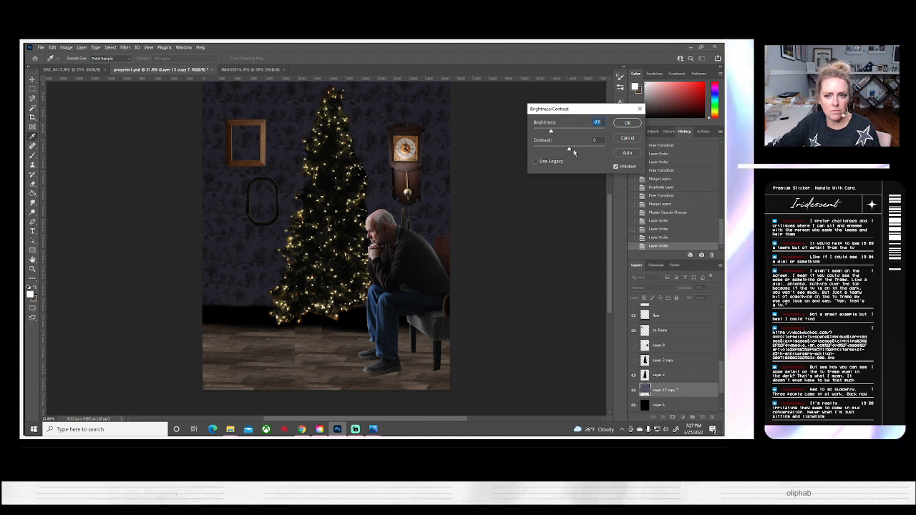
pyautogui.moveTo(570, 150); pyautogui.dragTo(595, 153)
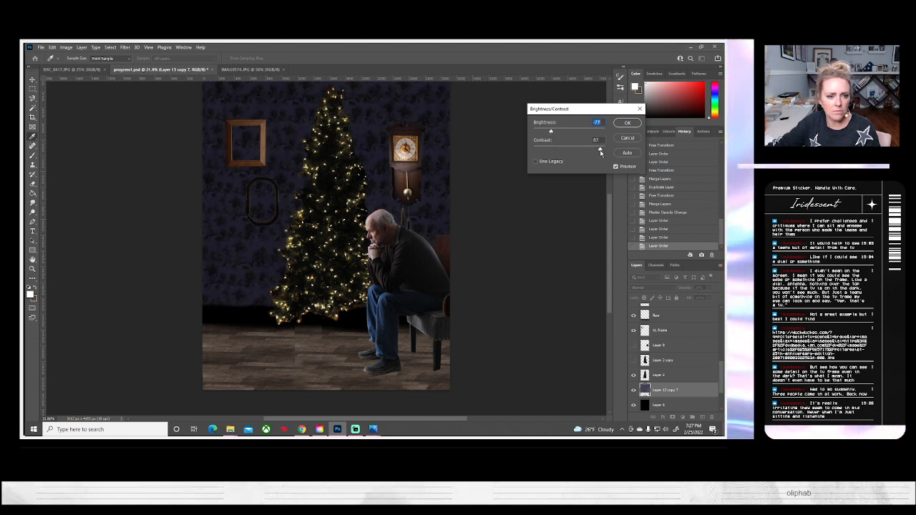
pyautogui.click(627, 122)
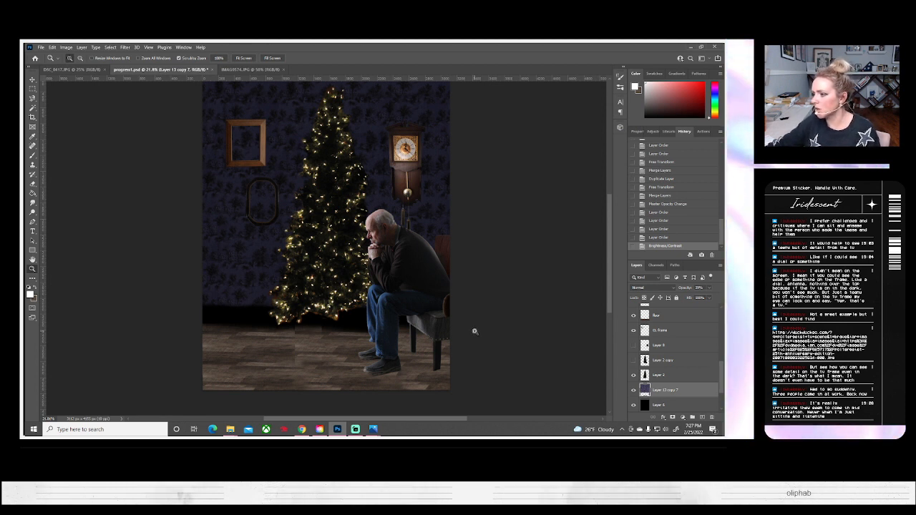
# Step: Erase along the wallpaper's lower edge above the floor with a larger soft round eraser at reduced opacity
pyautogui.scroll(3, 354, 329)
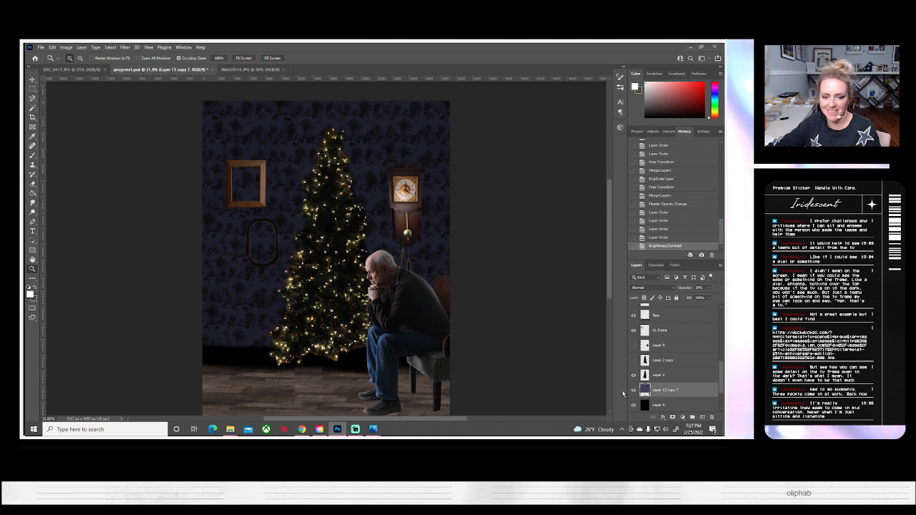
pyautogui.click(32, 183)
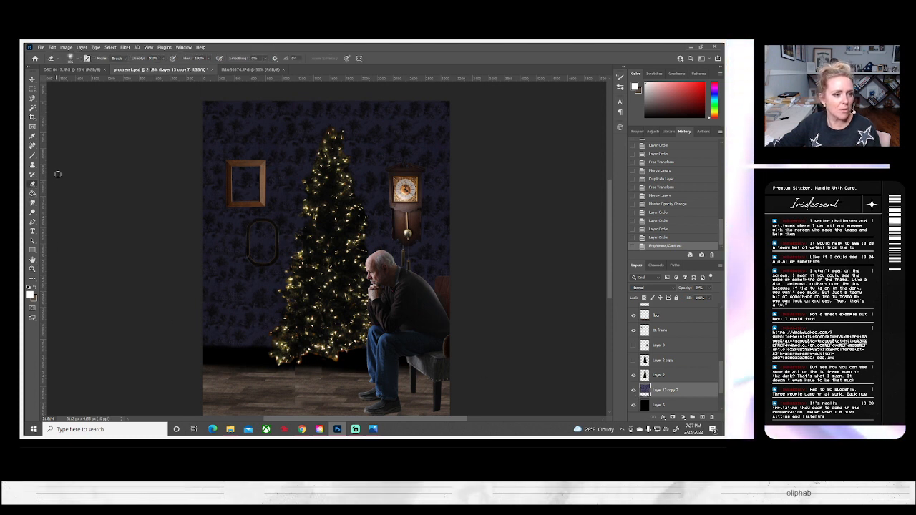
pyautogui.click(71, 58)
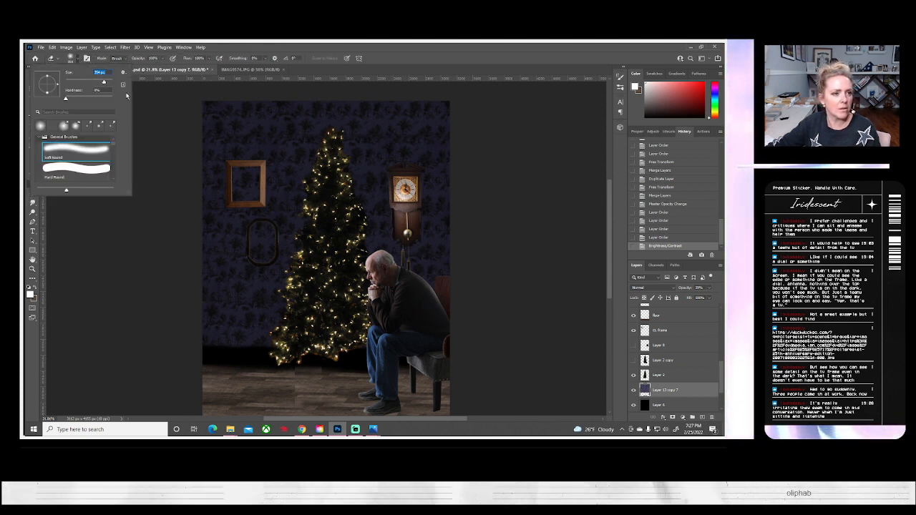
pyautogui.click(108, 82)
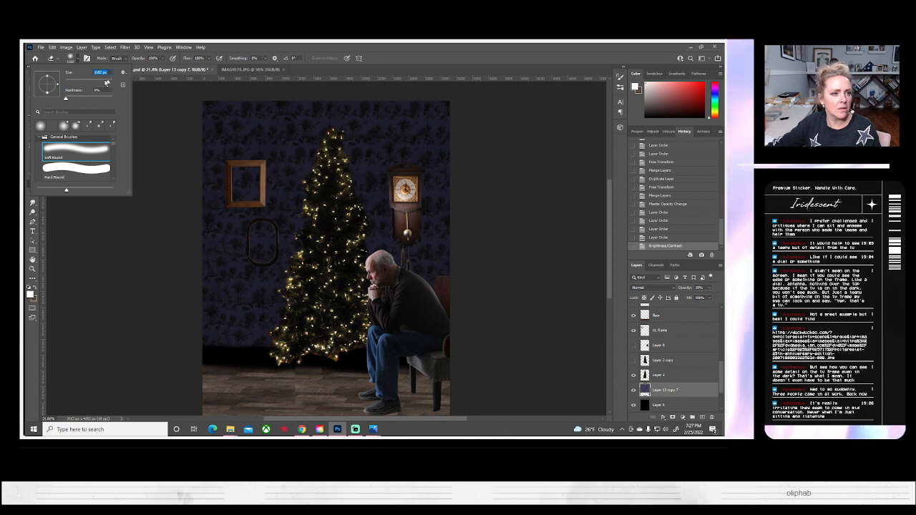
pyautogui.moveTo(106, 83); pyautogui.dragTo(104, 82)
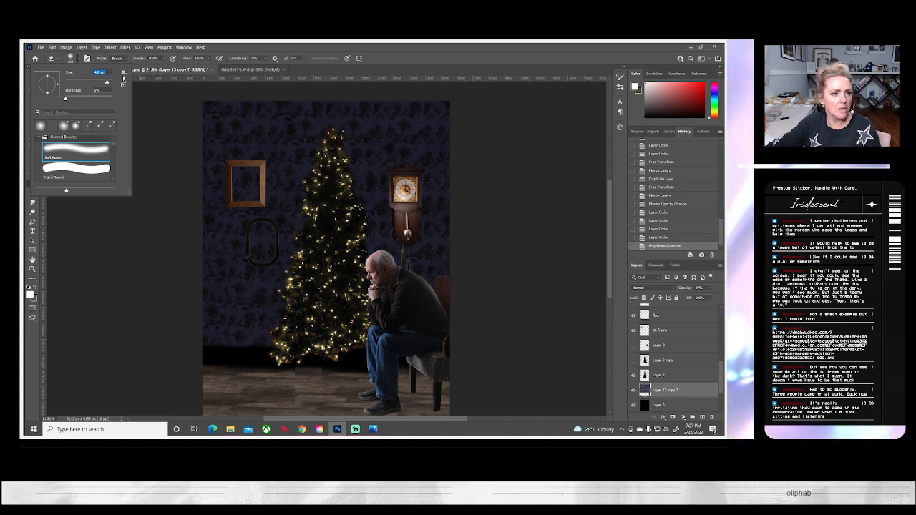
pyautogui.click(161, 59)
pyautogui.moveTo(149, 68); pyautogui.dragTo(141, 68)
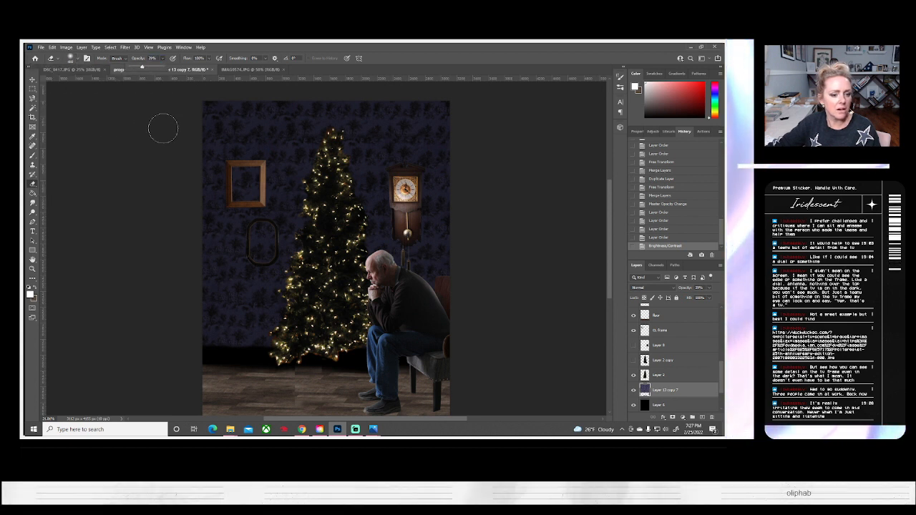
pyautogui.moveTo(195, 343); pyautogui.dragTo(248, 342)
pyautogui.moveTo(424, 345); pyautogui.dragTo(483, 341)
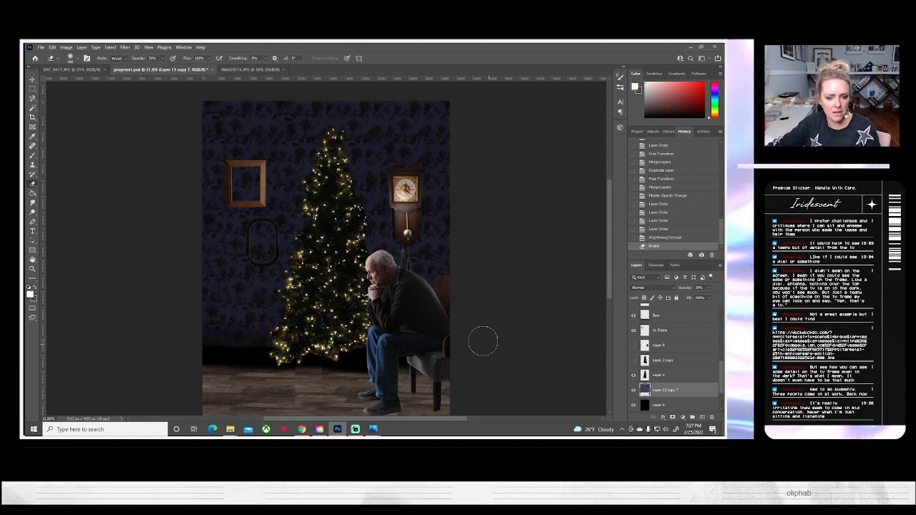
# Step: Enlarge the soft eraser further and fade the lower part of the wallpaper across the full canvas width
pyautogui.click(77, 59)
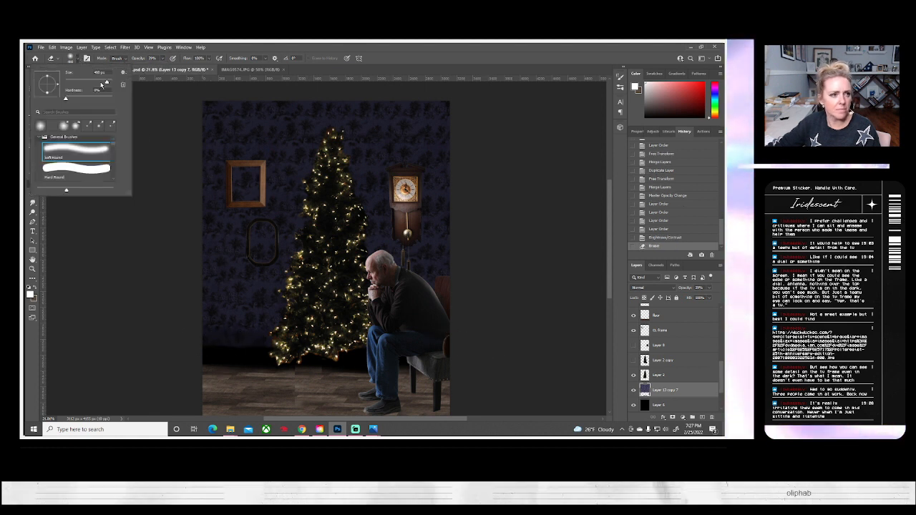
pyautogui.moveTo(108, 82); pyautogui.dragTo(110, 83)
pyautogui.moveTo(195, 350); pyautogui.dragTo(515, 366)
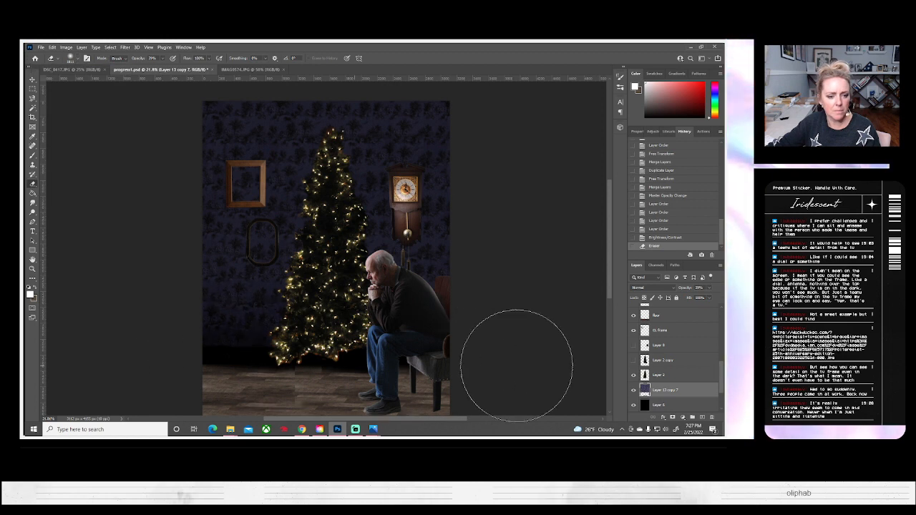
pyautogui.moveTo(195, 356)
pyautogui.mouseDown()
pyautogui.moveTo(92, 356)
pyautogui.moveTo(556, 362)
pyautogui.mouseUp()
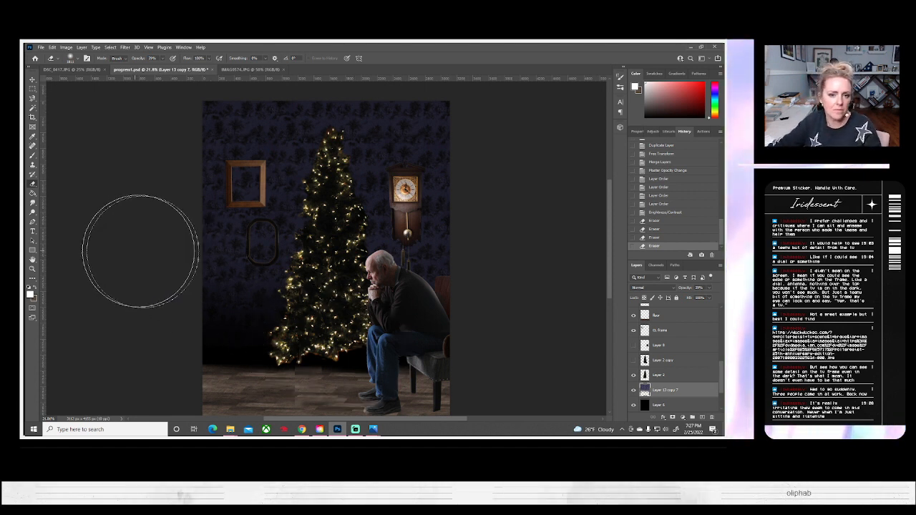
# Step: Duplicate the floor layer
pyautogui.scroll(-2, 676, 389)
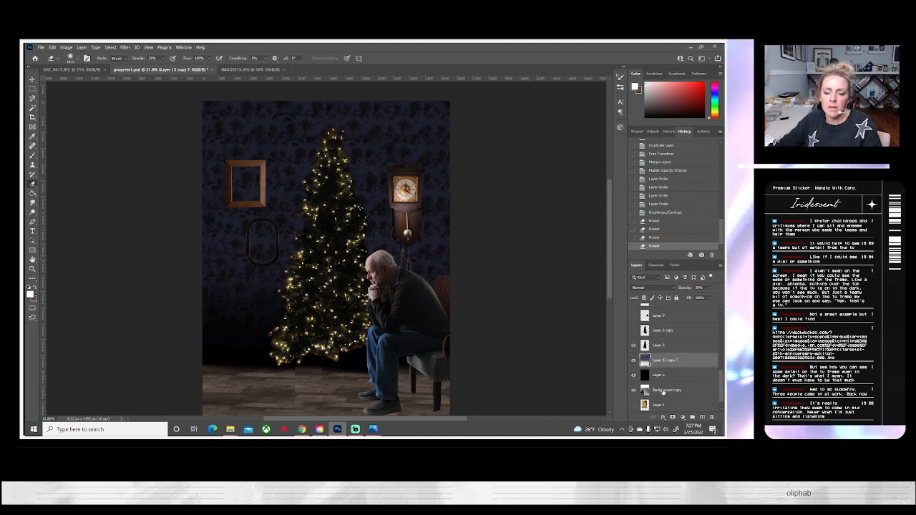
pyautogui.scroll(-2, 465, 379)
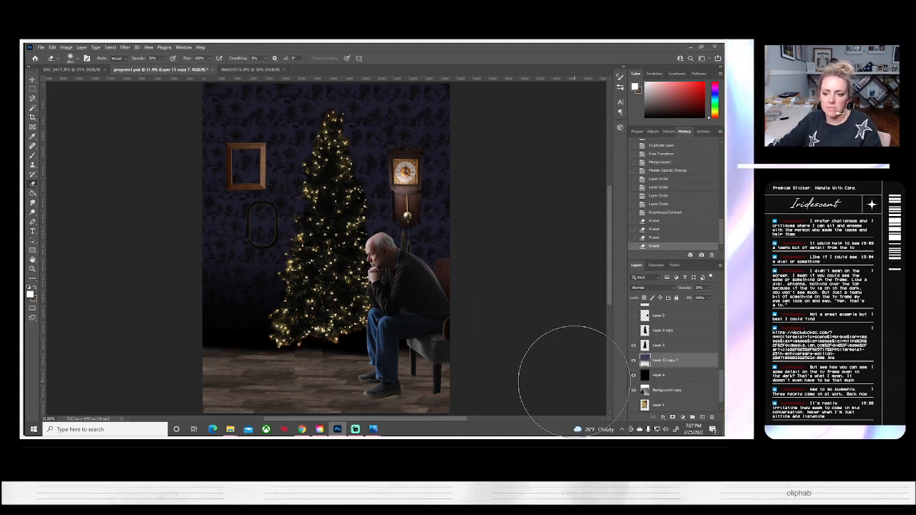
pyautogui.scroll(5, 685, 380)
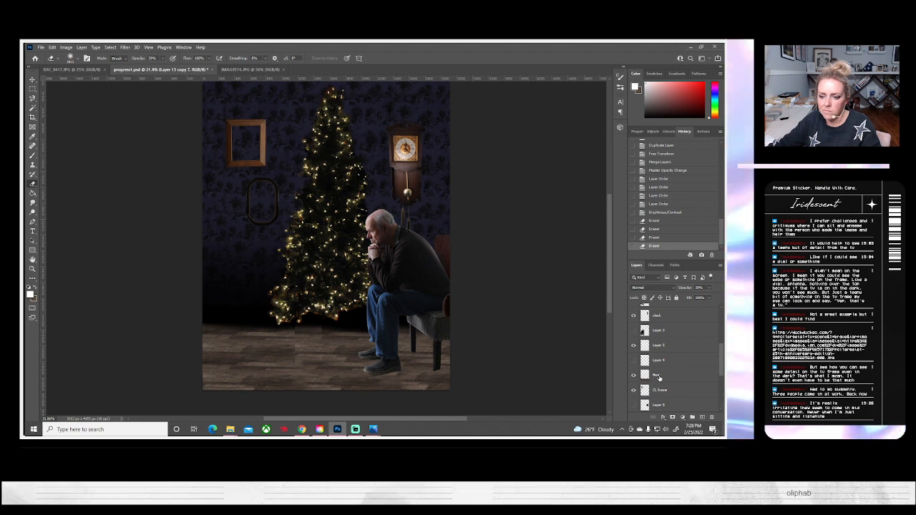
pyautogui.click(659, 375)
pyautogui.rightClick(660, 376)
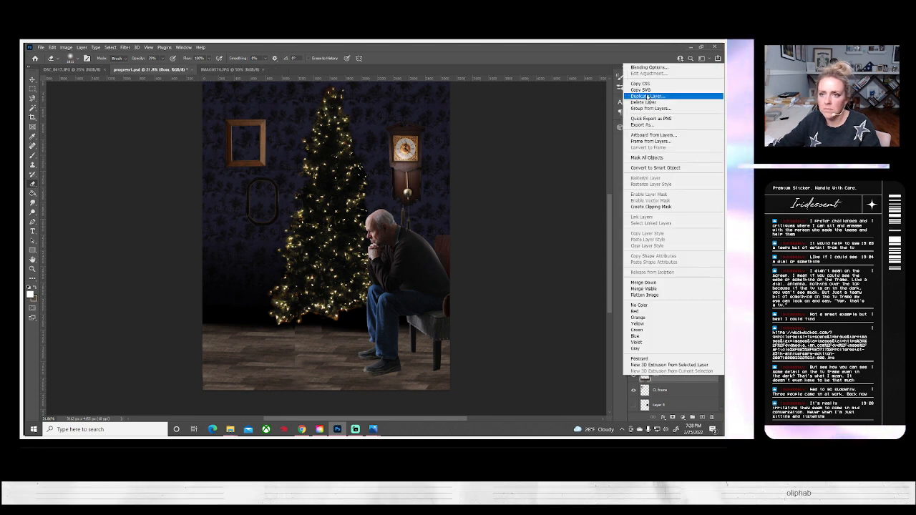
pyautogui.click(651, 118)
pyautogui.click(429, 152)
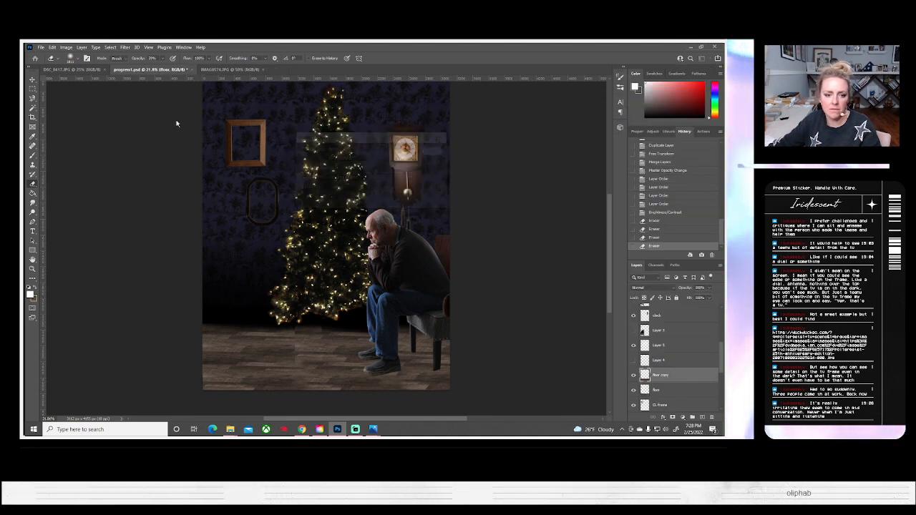
pyautogui.click(66, 48)
pyautogui.moveTo(93, 65)
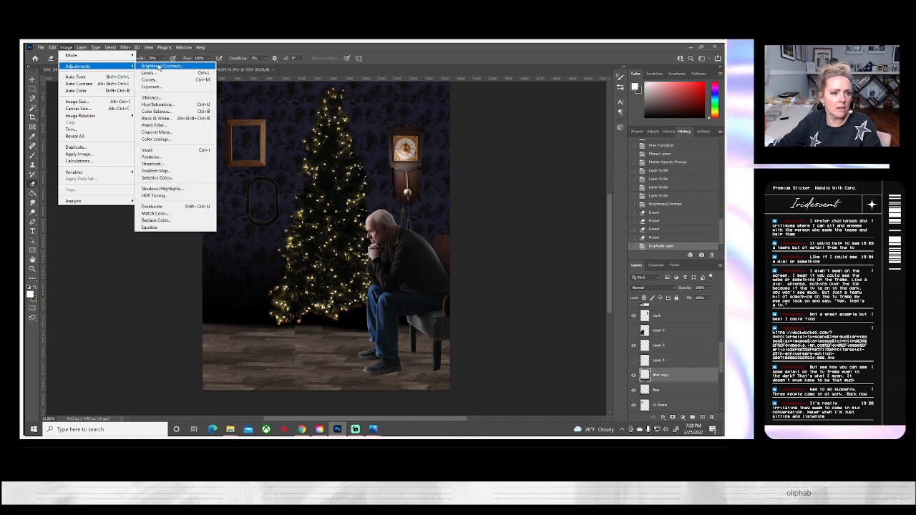
pyautogui.click(161, 66)
pyautogui.moveTo(566, 133); pyautogui.dragTo(535, 133)
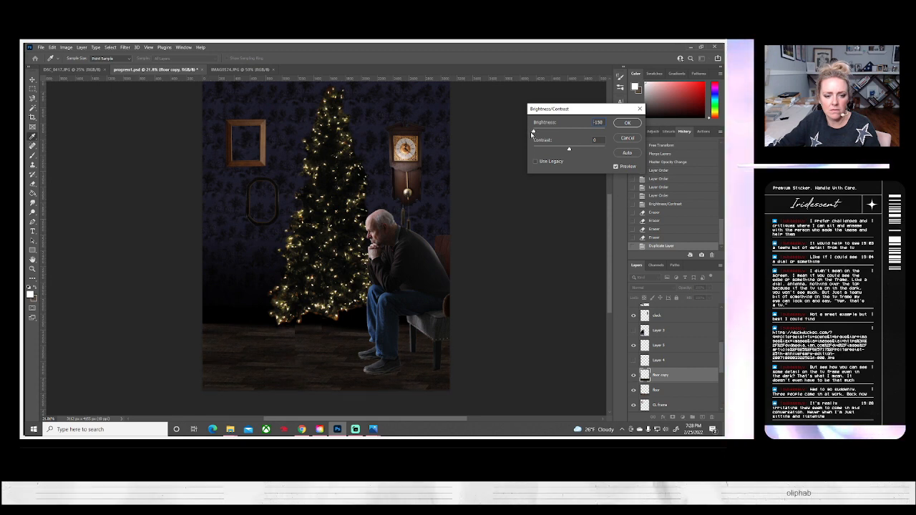
pyautogui.click(627, 137)
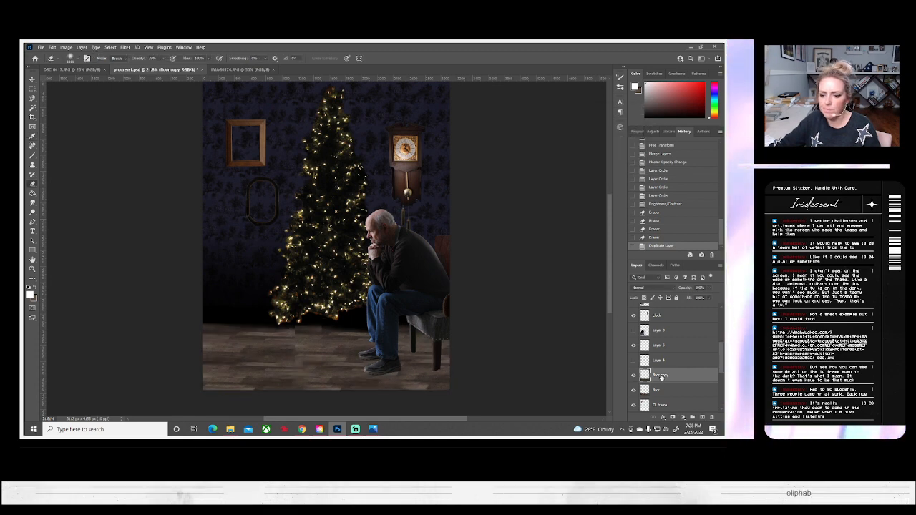
# Step: Warm the duplicated floor's midtones with Color Balance at +26 toward red and -12 toward yellow, and compare it with the original
pyautogui.click(66, 48)
pyautogui.moveTo(78, 66)
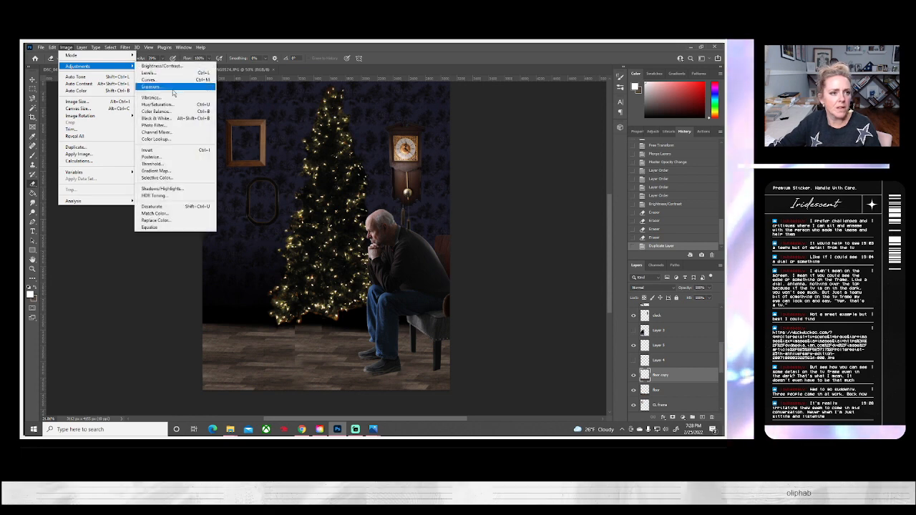
pyautogui.click(157, 112)
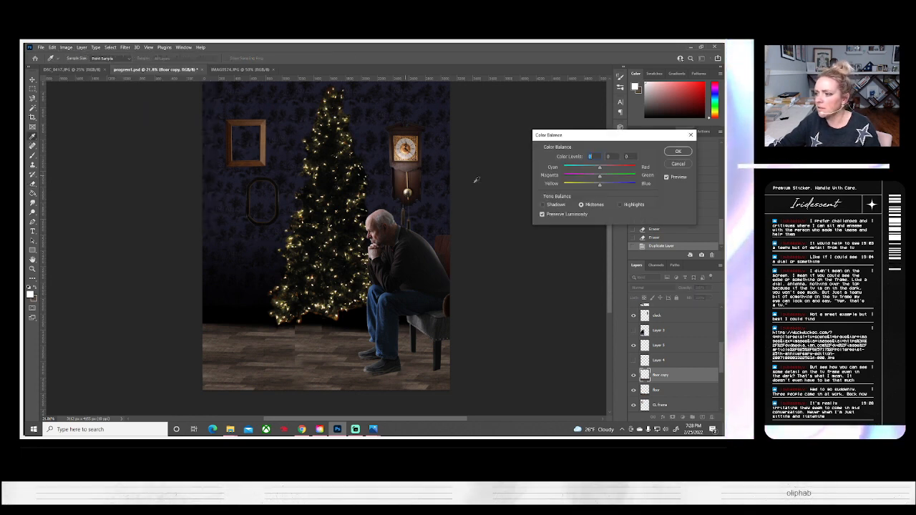
pyautogui.moveTo(600, 168); pyautogui.dragTo(596, 187)
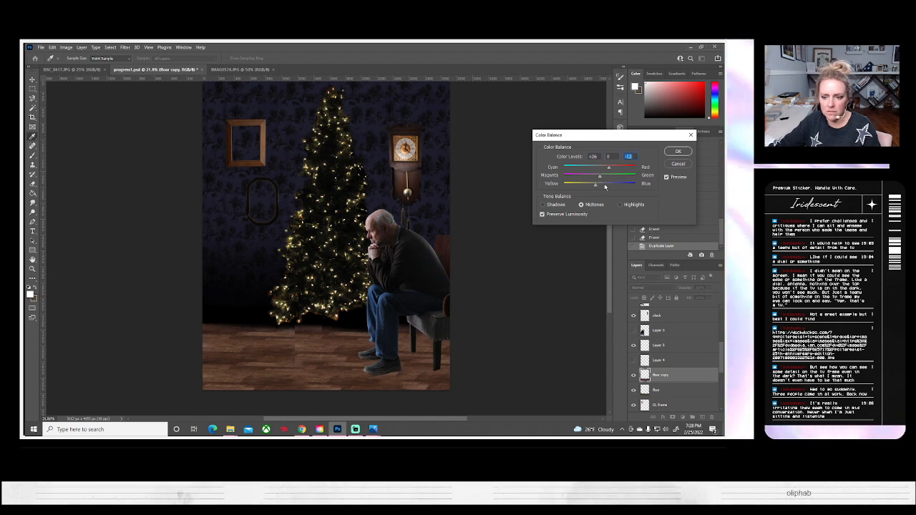
pyautogui.click(680, 151)
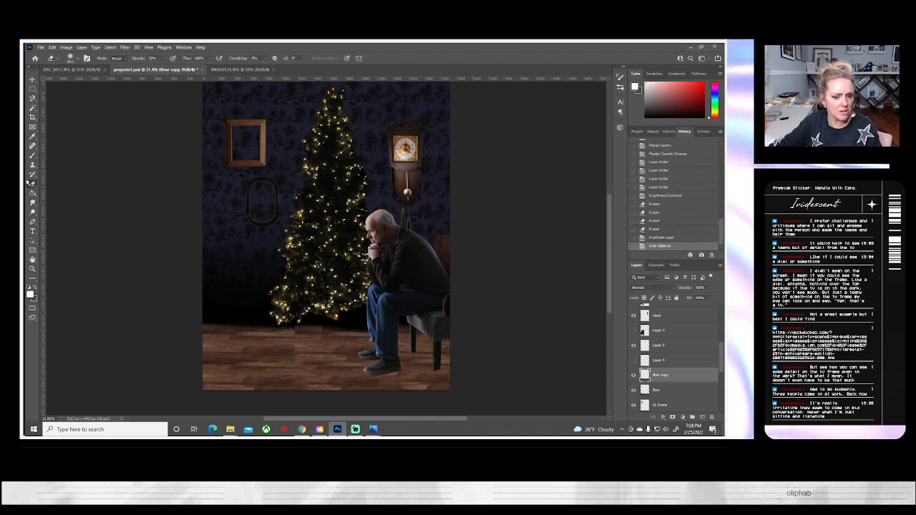
pyautogui.click(633, 375)
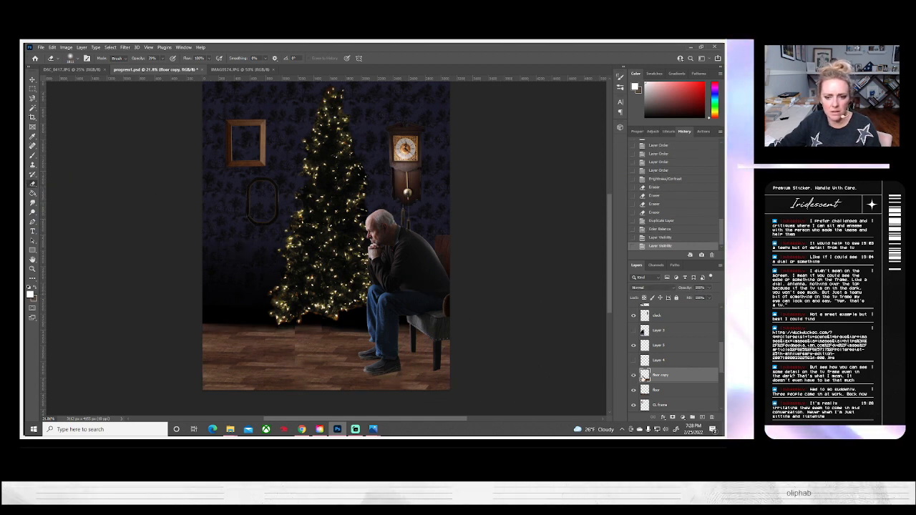
# Step: Flip the duplicated floor horizontally and shift it left so its clean planks span the canvas
pyautogui.hotkey('ctrl', 't')
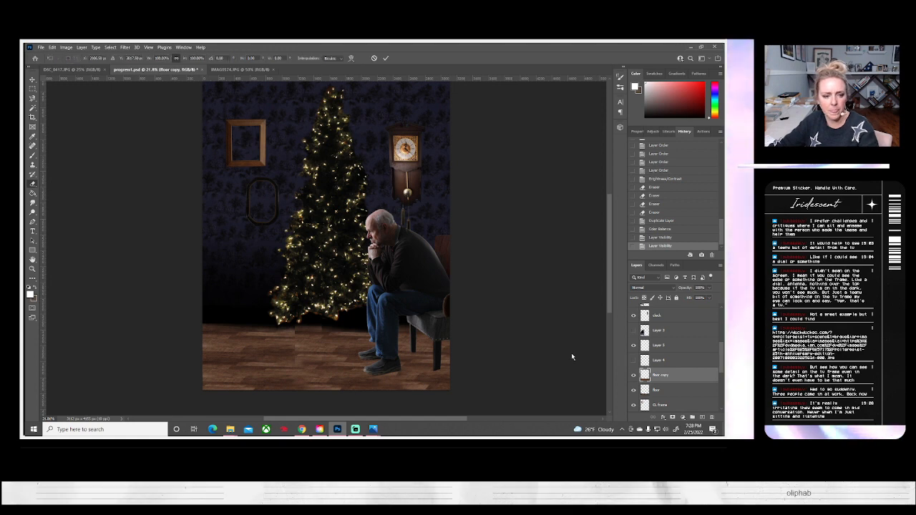
pyautogui.click(66, 47)
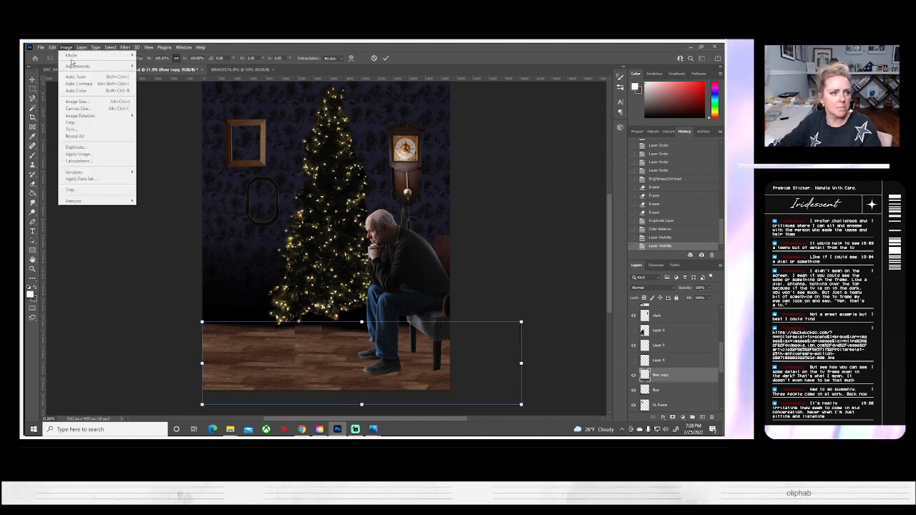
pyautogui.click(52, 47)
pyautogui.moveTo(73, 216)
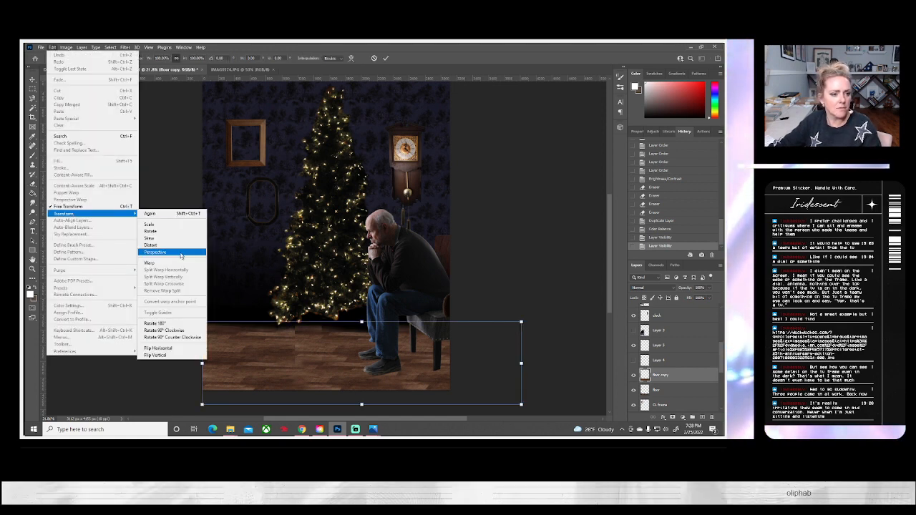
pyautogui.click(174, 348)
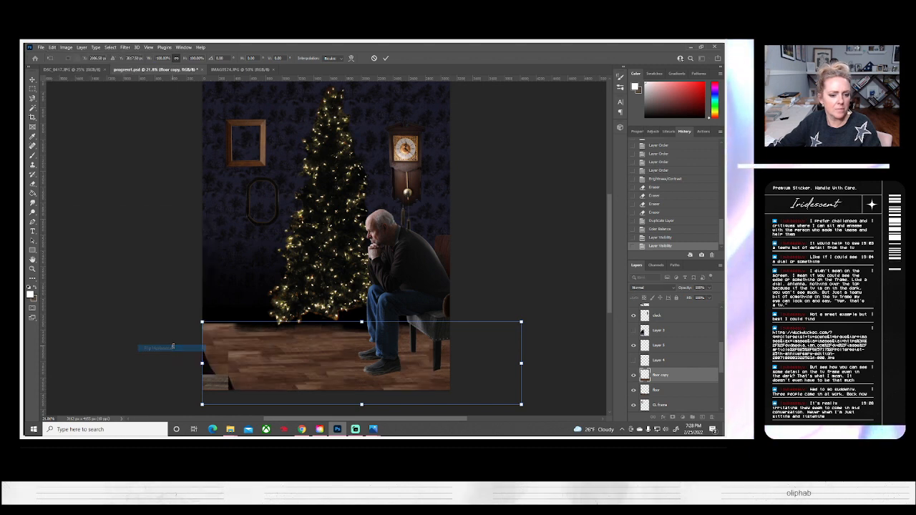
pyautogui.moveTo(315, 370); pyautogui.dragTo(272, 369)
pyautogui.press('Return')
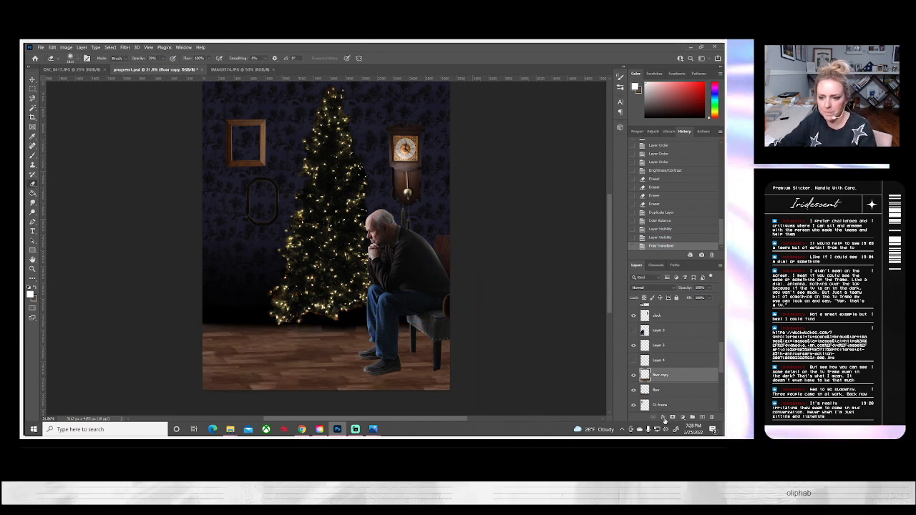
# Step: Delete the original floor layer beneath the recoloured copy
pyautogui.click(659, 390)
pyautogui.press('Delete')
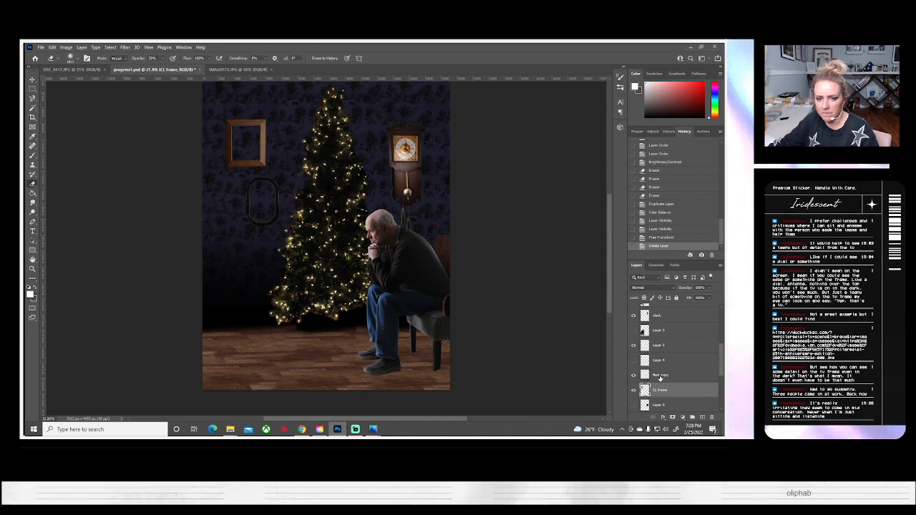
# Step: Duplicate the recoloured floor layer twice and hide the topmost duplicate
pyautogui.rightClick(659, 376)
pyautogui.click(632, 96)
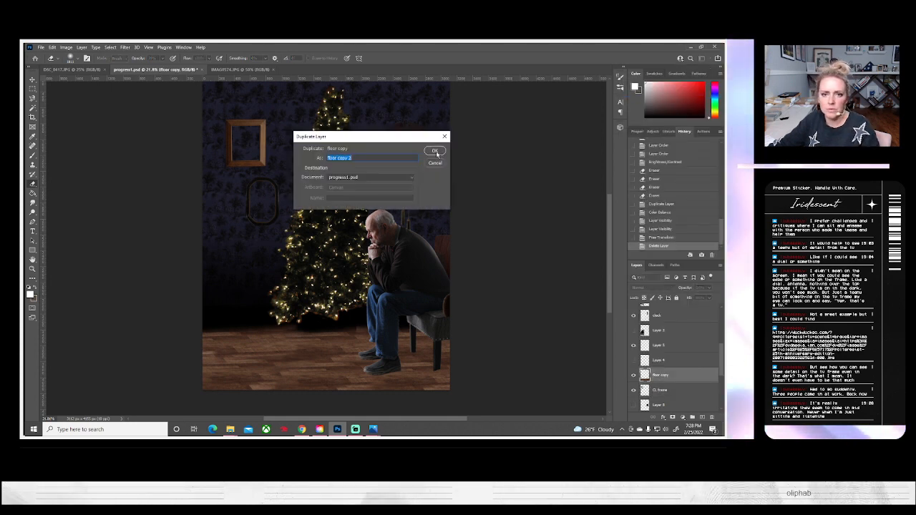
pyautogui.click(432, 152)
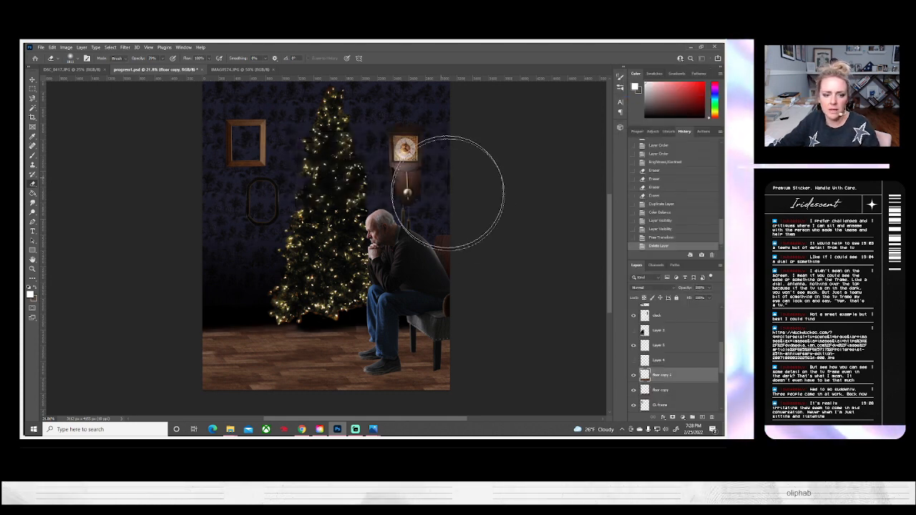
pyautogui.rightClick(658, 375)
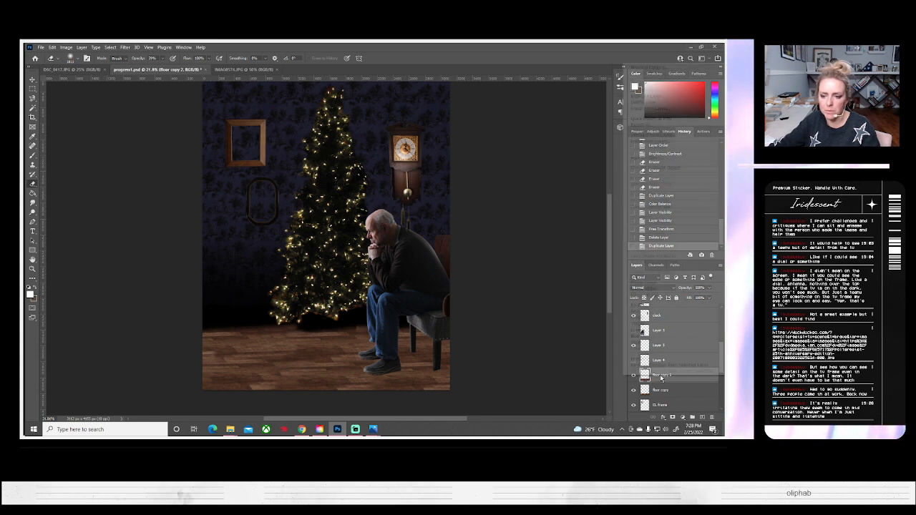
pyautogui.click(640, 96)
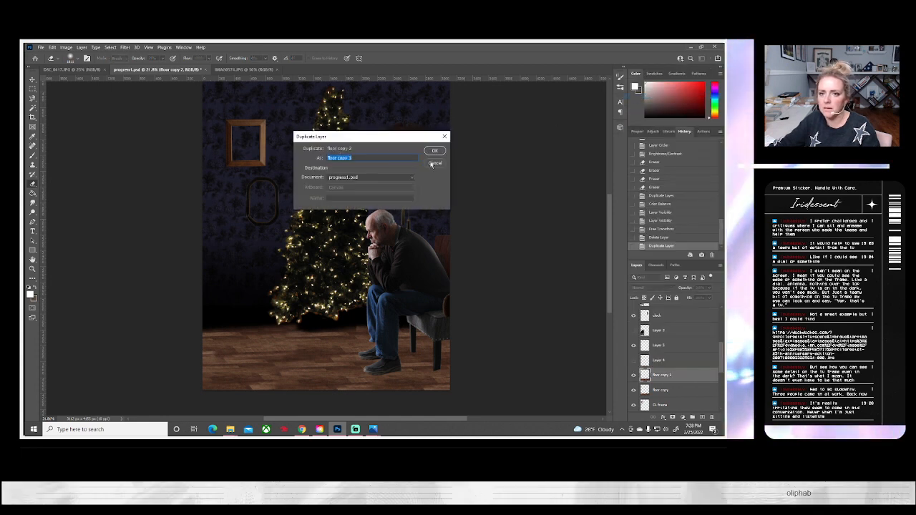
pyautogui.click(433, 151)
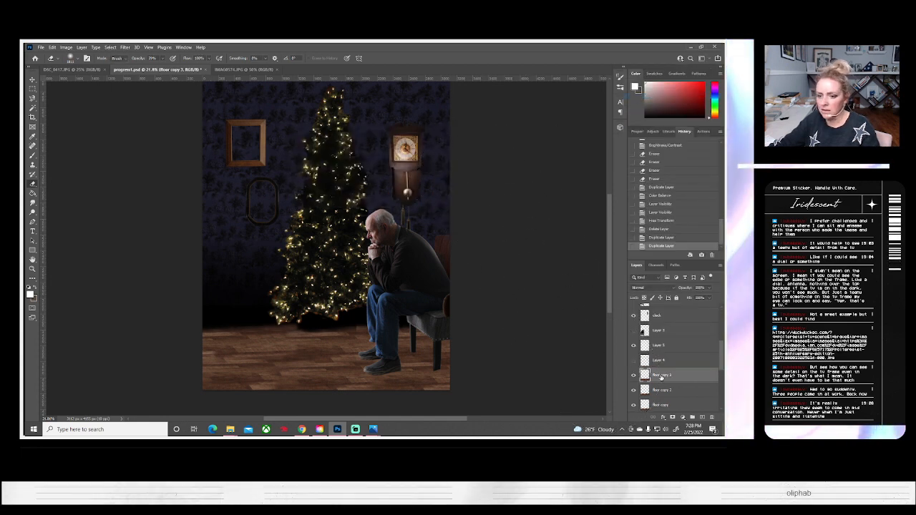
pyautogui.click(633, 375)
# Step: Darken the middle floor copy with Brightness/Contrast, setting its brightness to -132
pyautogui.click(675, 392)
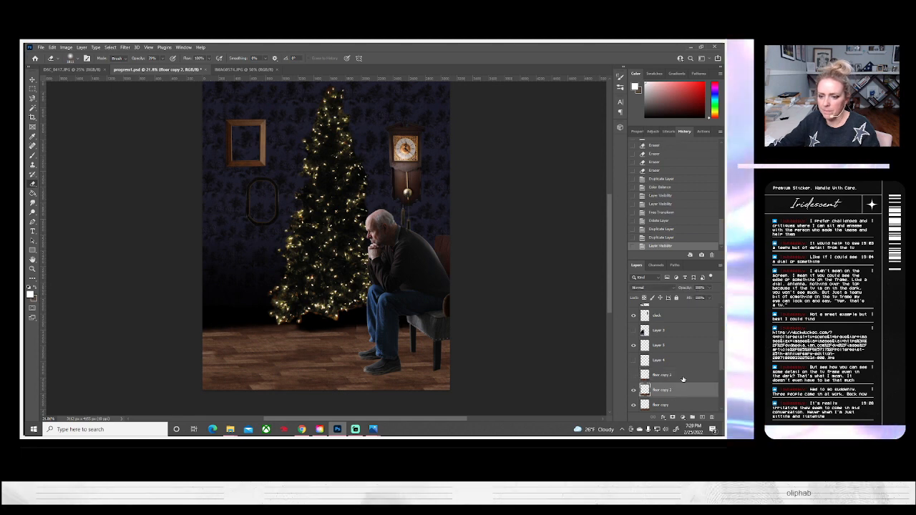
pyautogui.scroll(-2, 685, 376)
pyautogui.click(66, 47)
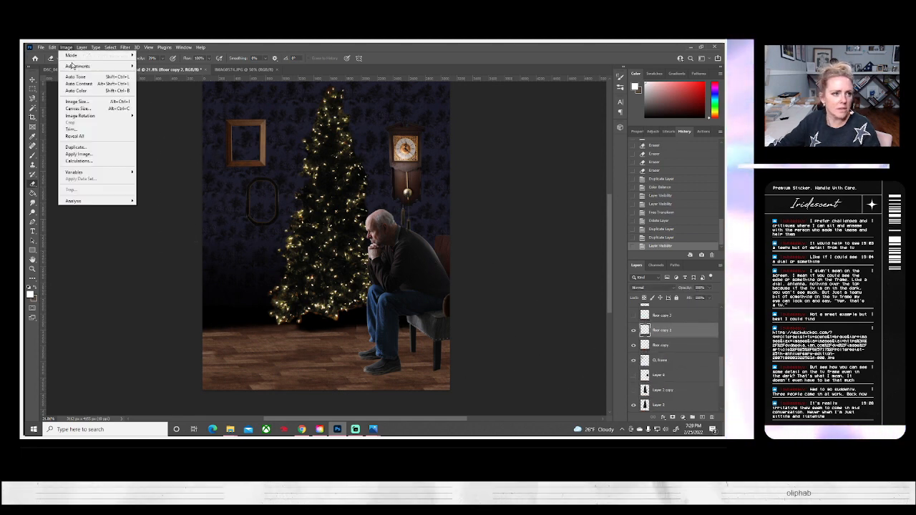
pyautogui.moveTo(79, 66)
pyautogui.click(145, 67)
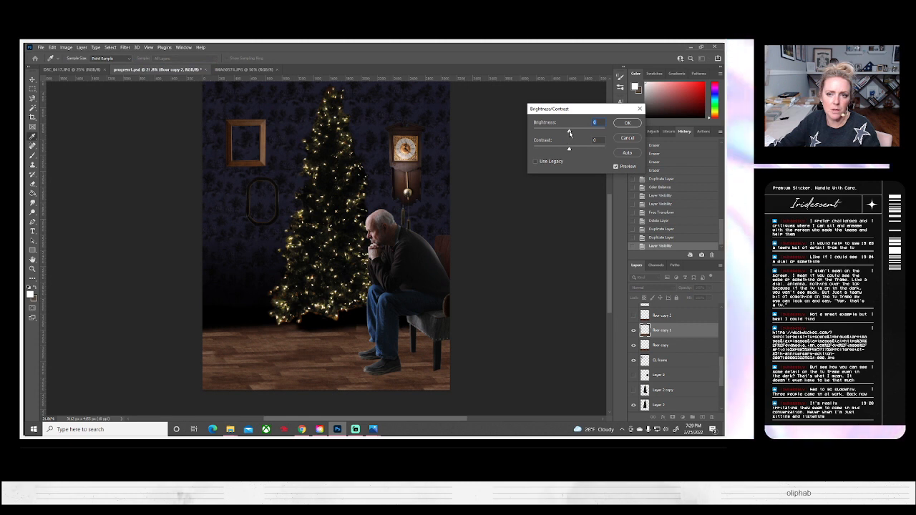
pyautogui.moveTo(569, 134); pyautogui.dragTo(538, 133)
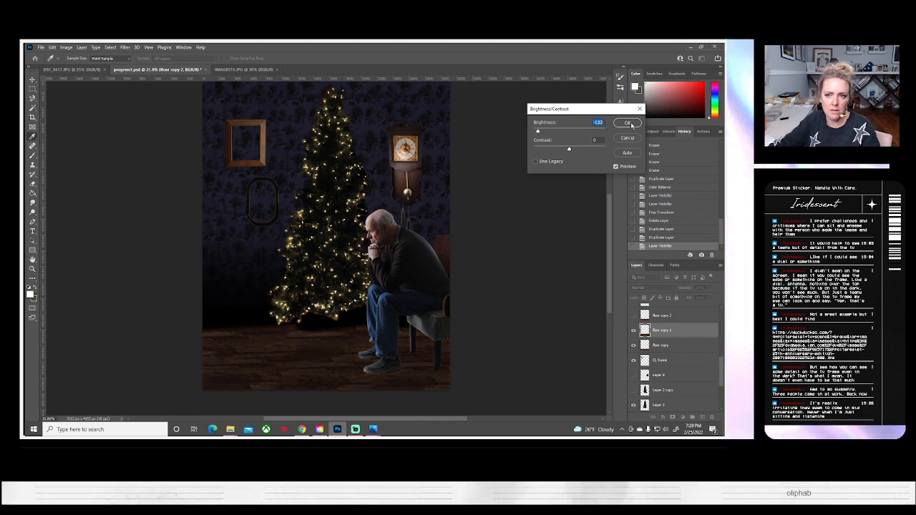
pyautogui.click(628, 122)
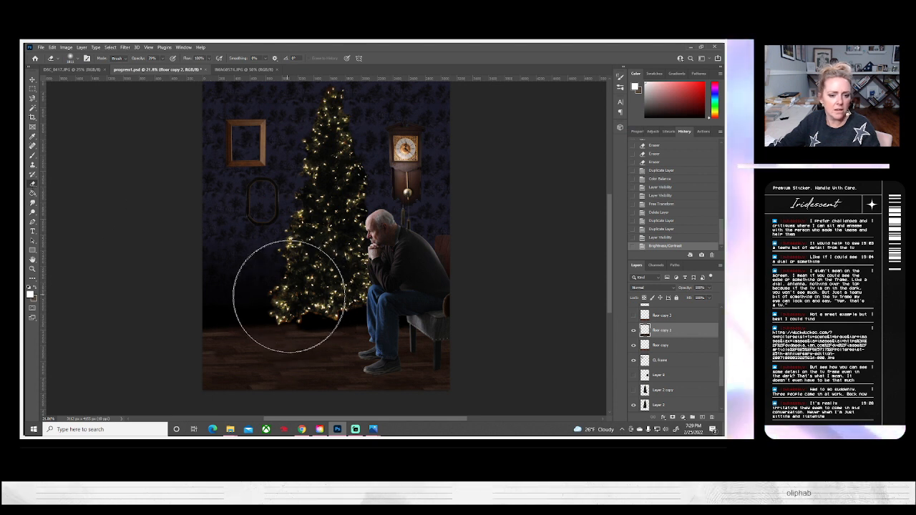
# Step: Partly erase the darkened floor copy around the tree base with the large soft Eraser, and undo the last stroke
pyautogui.moveTo(292, 296)
pyautogui.mouseDown()
pyautogui.moveTo(321, 309)
pyautogui.moveTo(370, 290)
pyautogui.mouseUp()
pyautogui.click(338, 307)
pyautogui.click(331, 307)
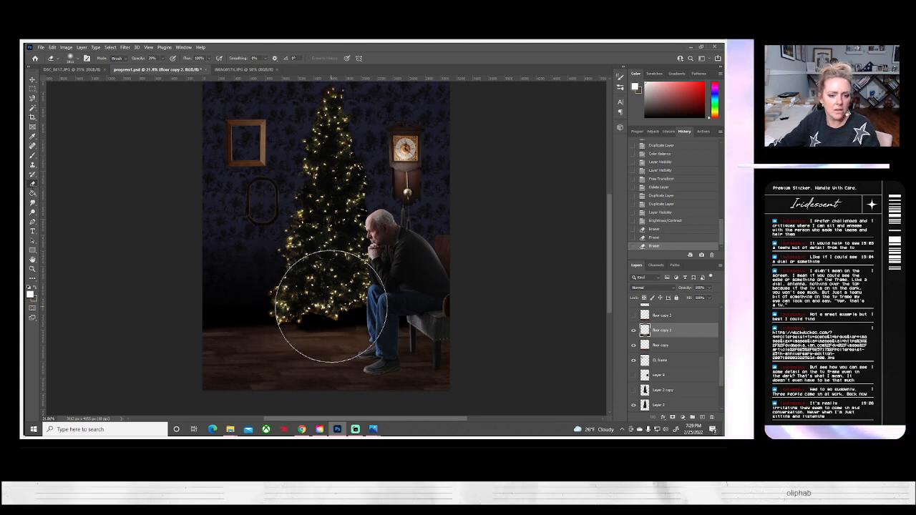
pyautogui.click(329, 304)
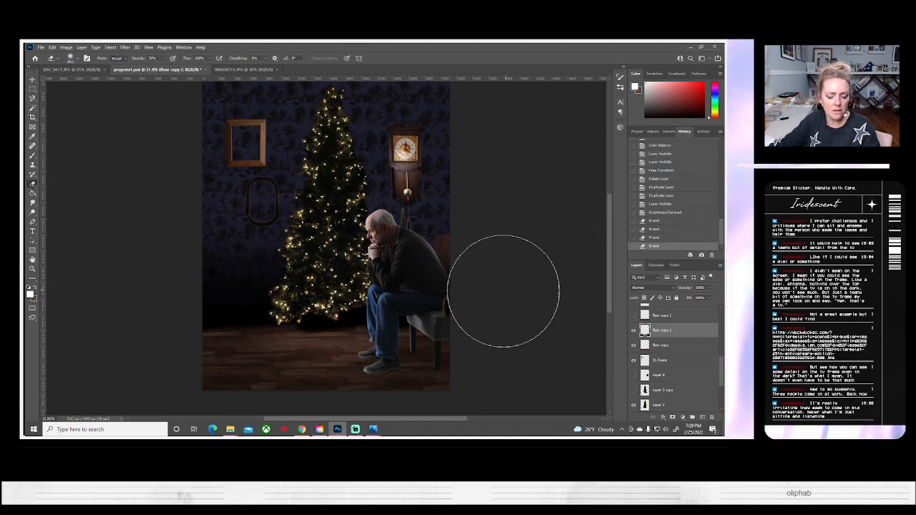
pyautogui.hotkey('ctrl', 'z')
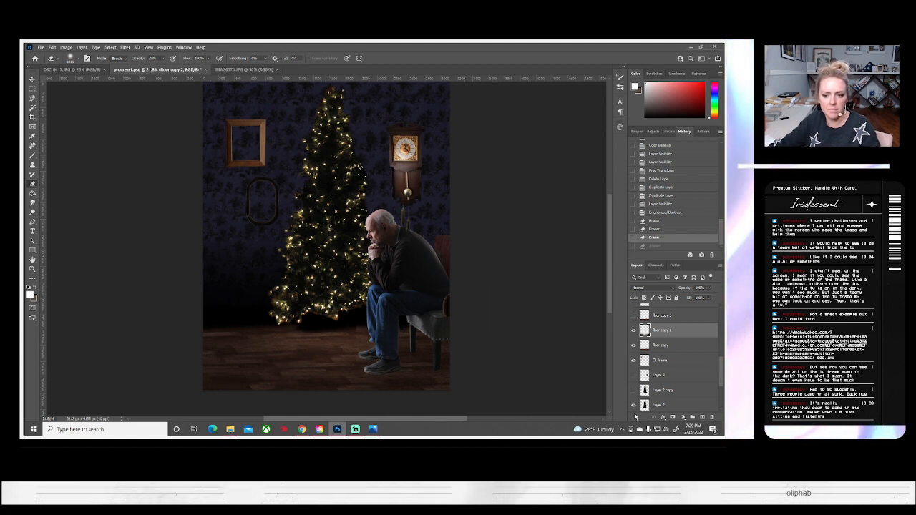
# Step: Merge the darkened floor copy with the visible floor layer beneath it and duplicate the merged layer
pyautogui.rightClick(654, 335)
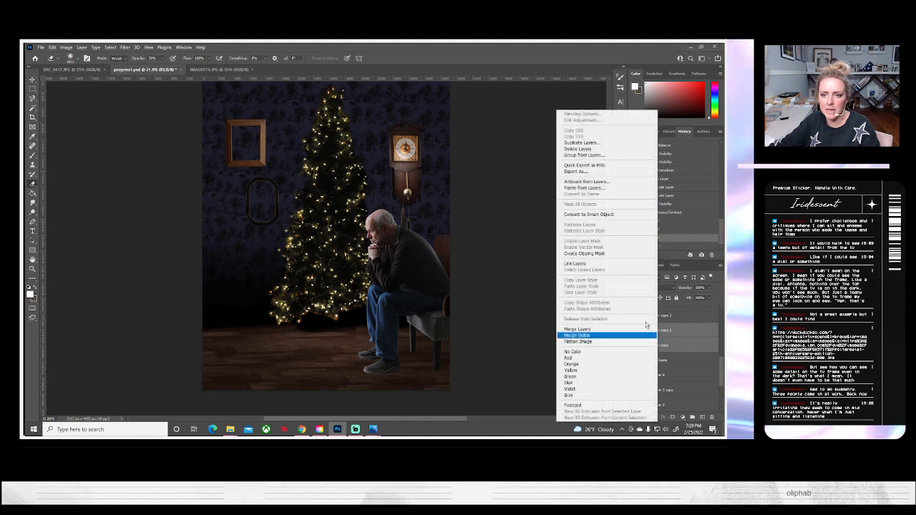
pyautogui.click(600, 329)
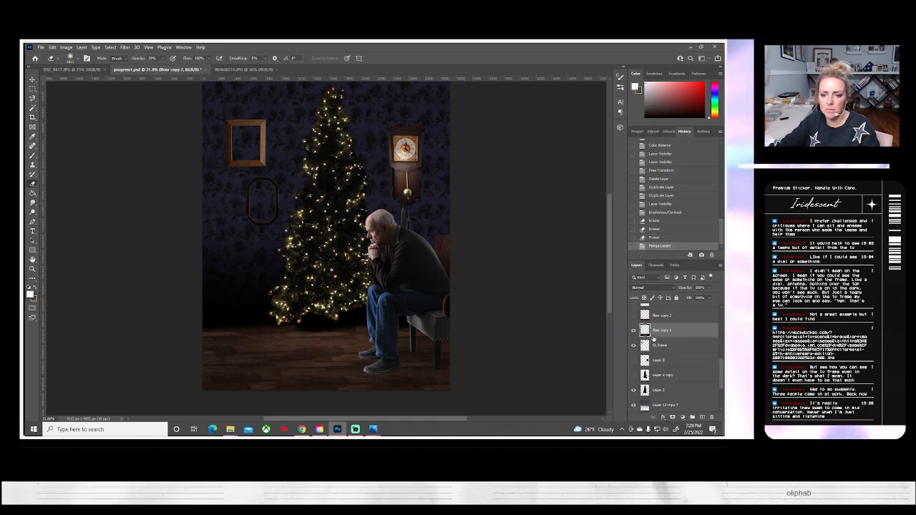
pyautogui.rightClick(669, 334)
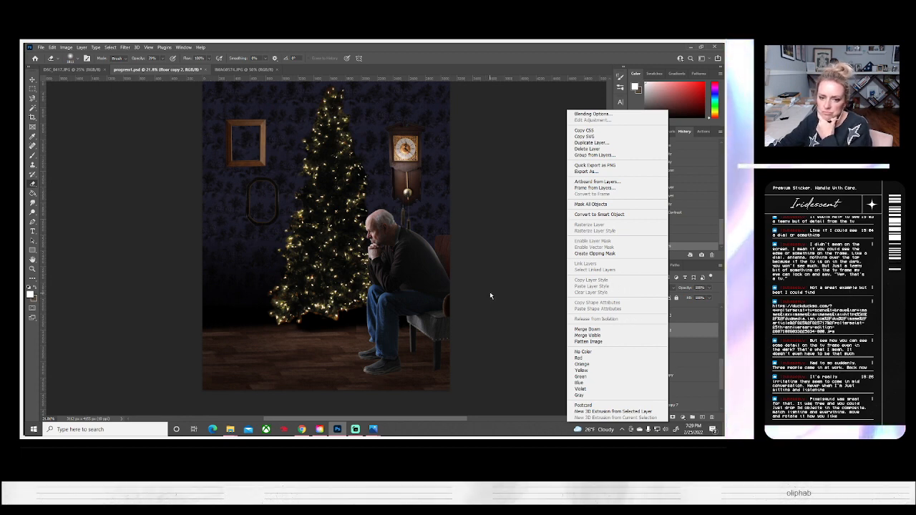
pyautogui.click(499, 213)
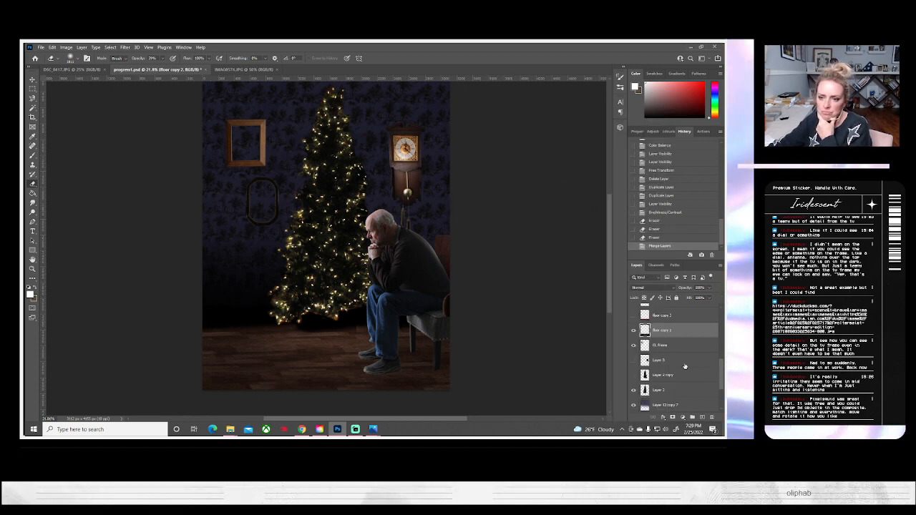
pyautogui.rightClick(664, 331)
pyautogui.click(582, 148)
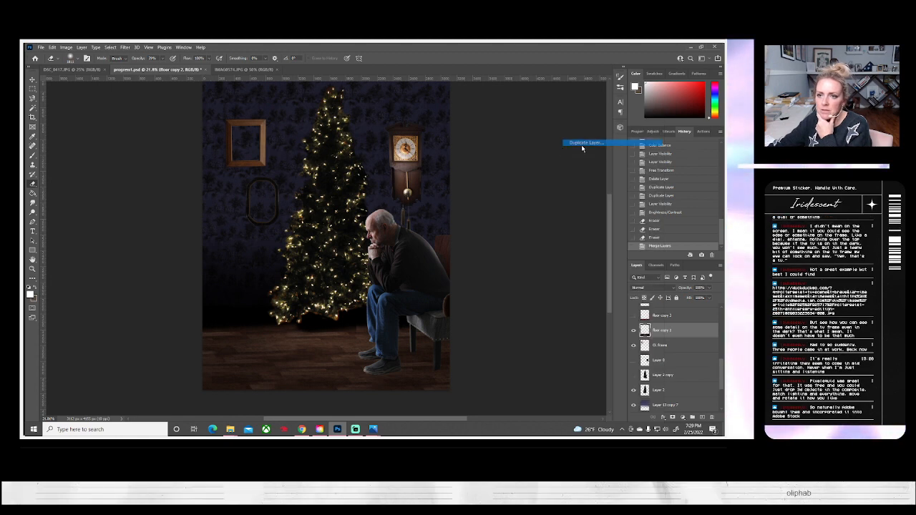
pyautogui.click(435, 151)
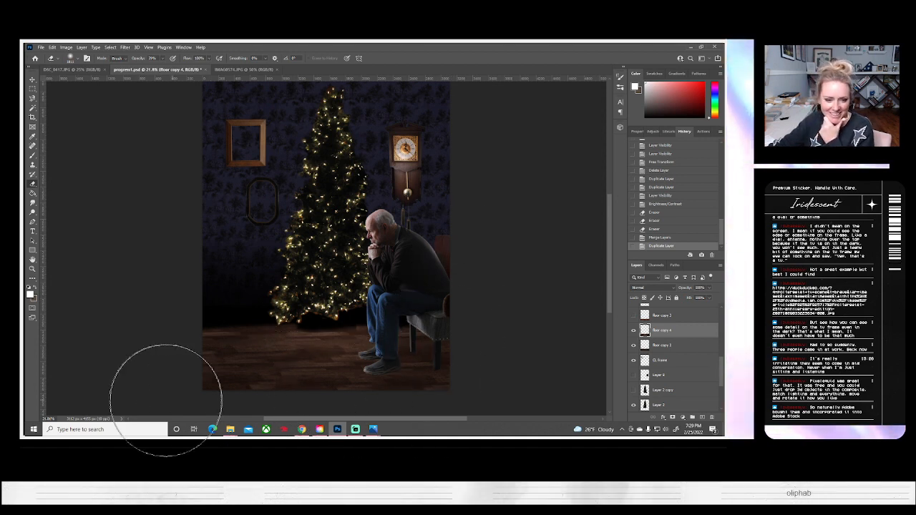
# Step: Toggle the visibility of the three uppermost layers one after another to check what each contributes to the composite
pyautogui.scroll(5, 651, 344)
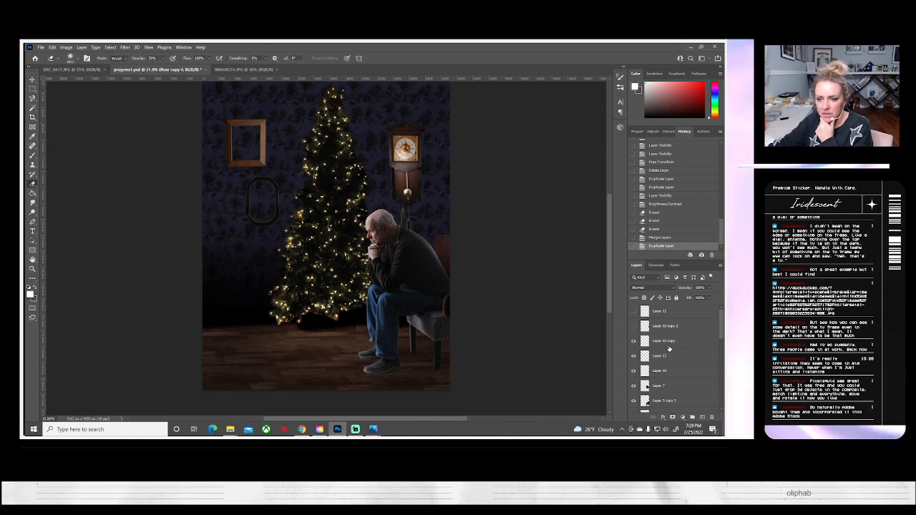
pyautogui.click(634, 311)
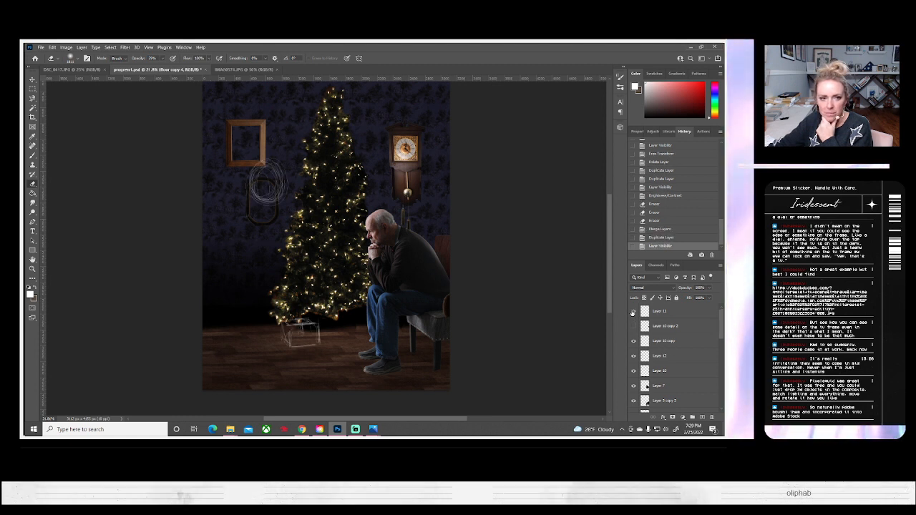
pyautogui.click(634, 311)
pyautogui.click(634, 326)
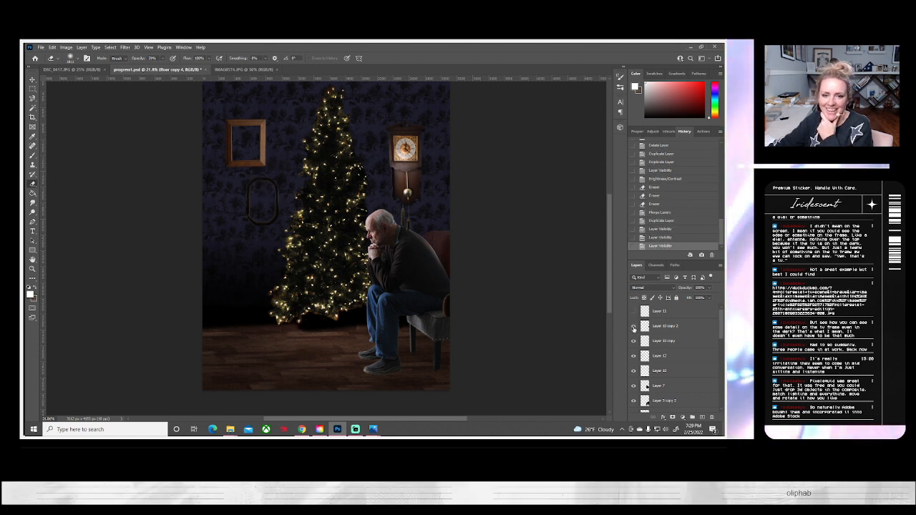
pyautogui.click(633, 327)
pyautogui.click(633, 344)
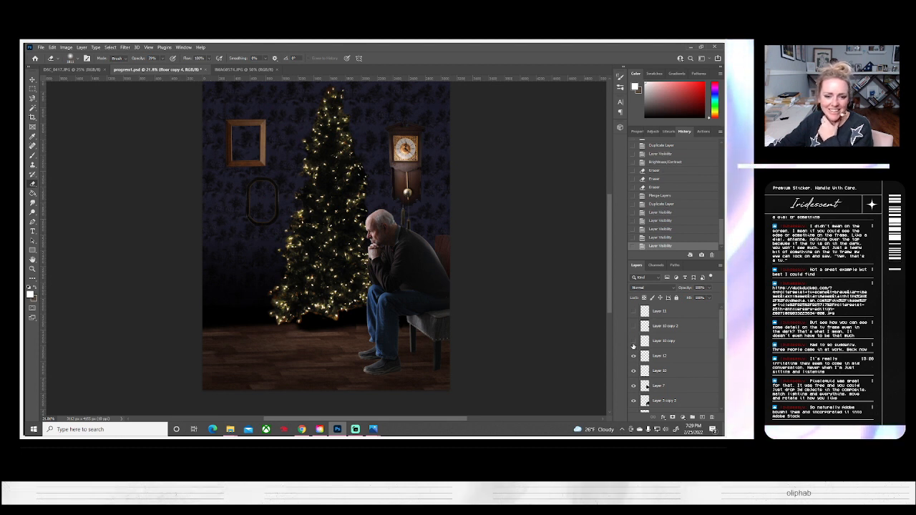
pyautogui.click(633, 343)
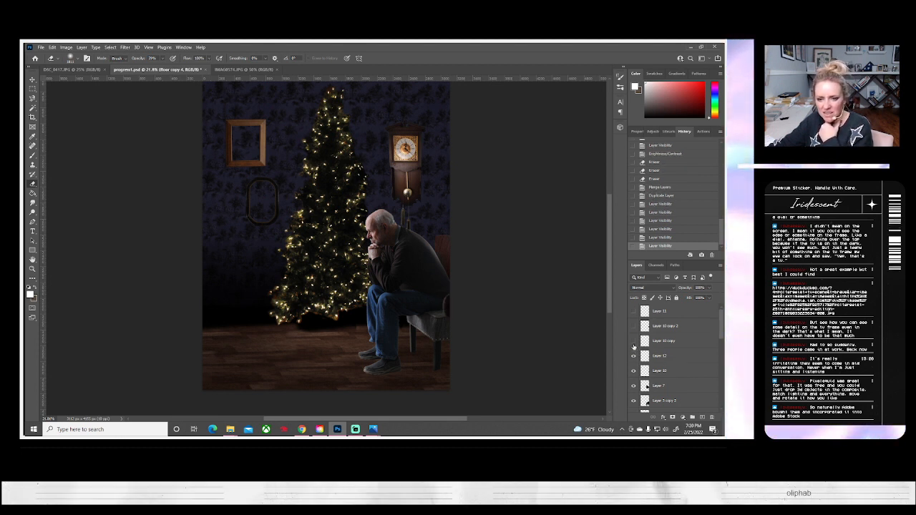
pyautogui.click(632, 344)
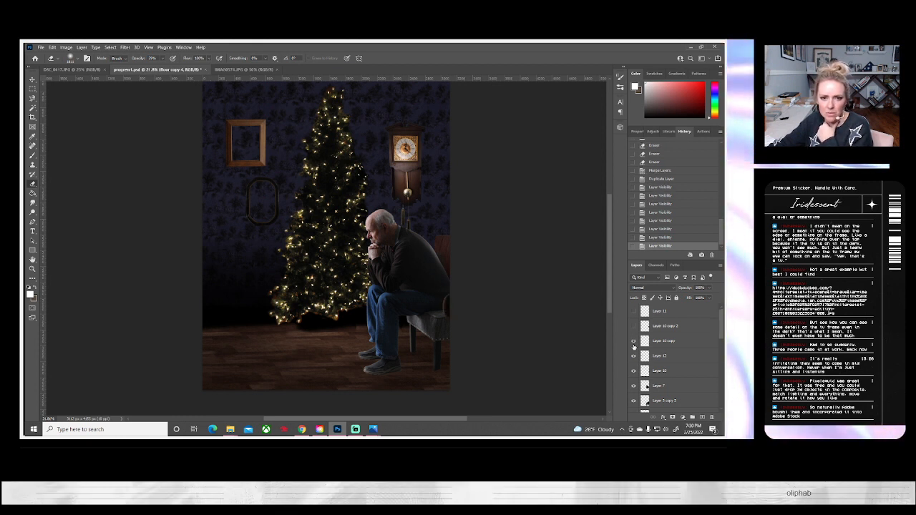
# Step: Duplicate the clock layer and hide the original clock
pyautogui.scroll(-3, 657, 342)
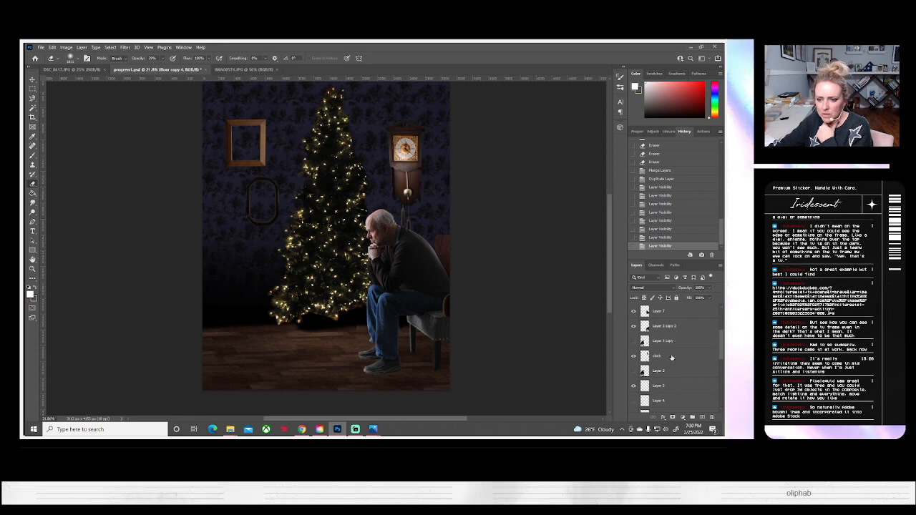
pyautogui.click(657, 342)
pyautogui.scroll(2, 329, 272)
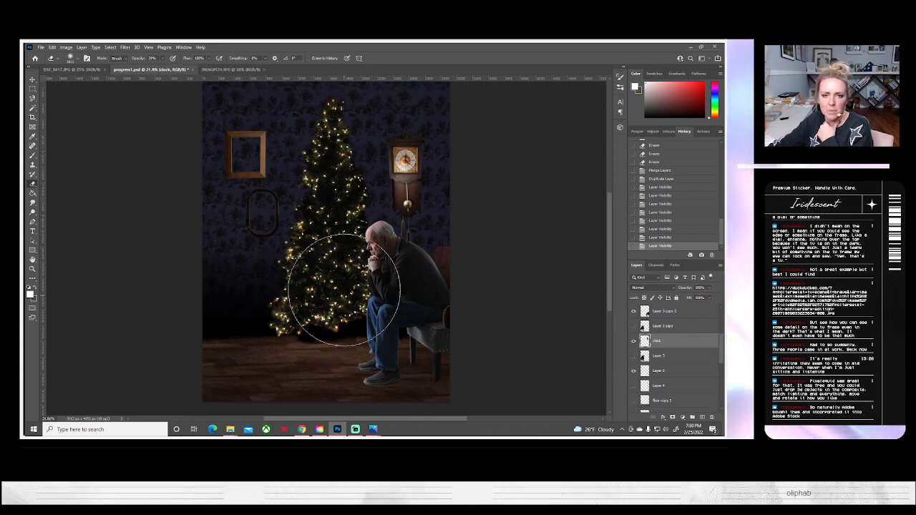
pyautogui.click(32, 268)
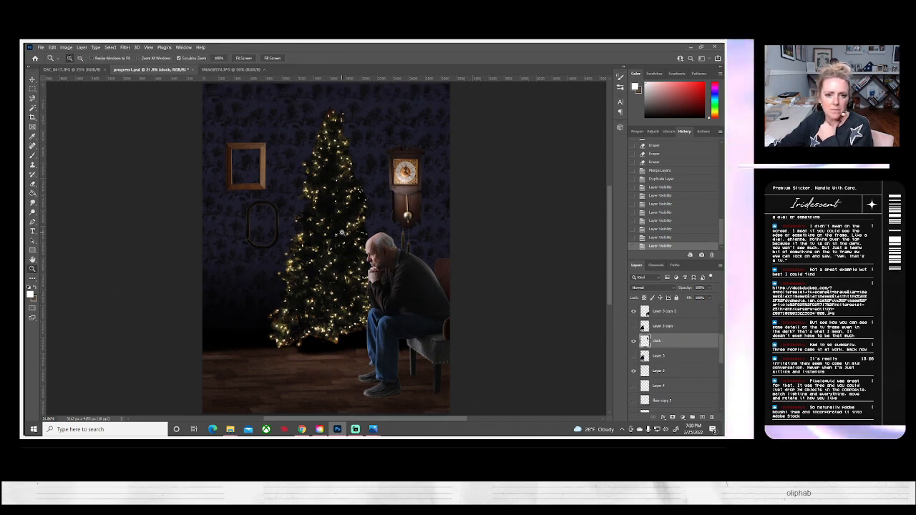
pyautogui.rightClick(670, 341)
pyautogui.click(614, 142)
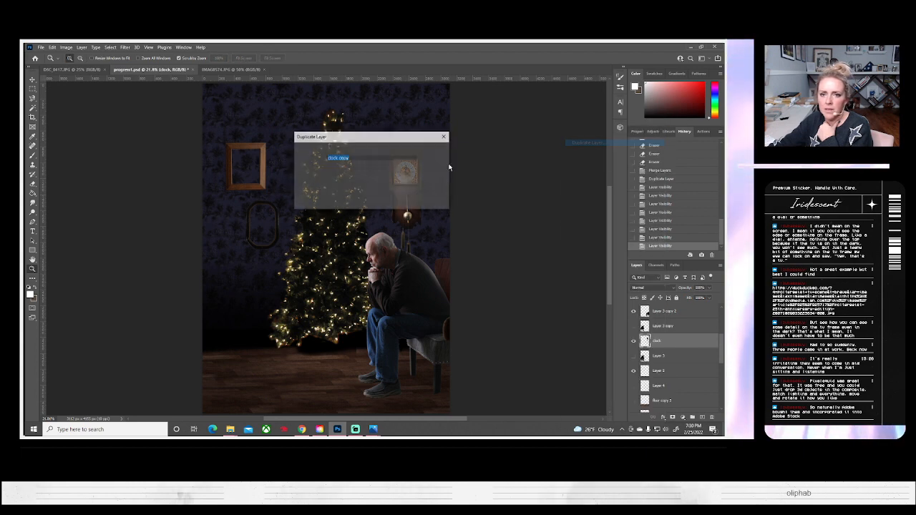
pyautogui.click(435, 150)
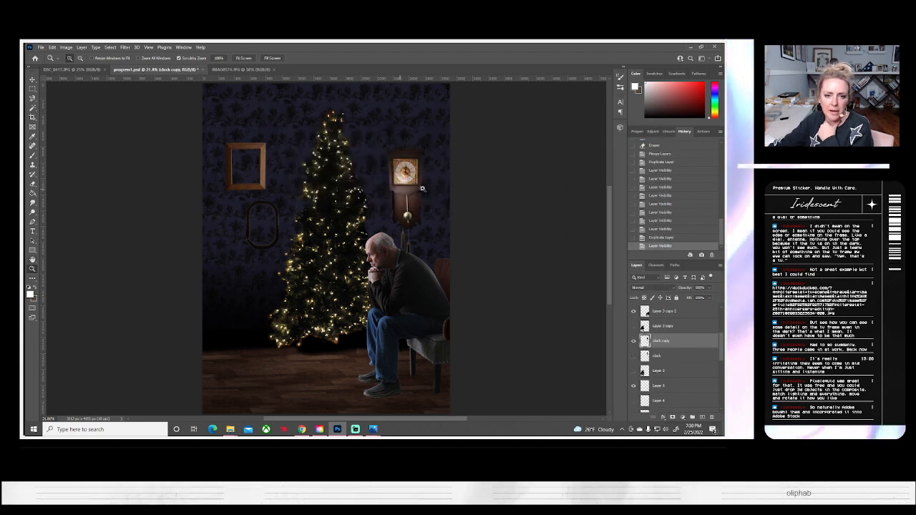
# Step: Set the Eraser to a small brush at 100% opacity and erase the light fringe along the left slope of the duplicated clock's roof
pyautogui.moveTo(408, 191); pyautogui.dragTo(420, 203)
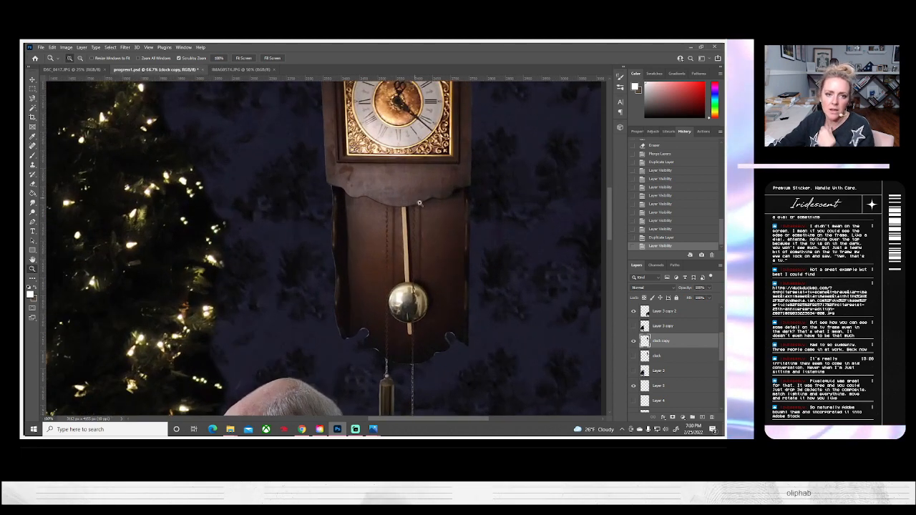
pyautogui.scroll(5, 435, 250)
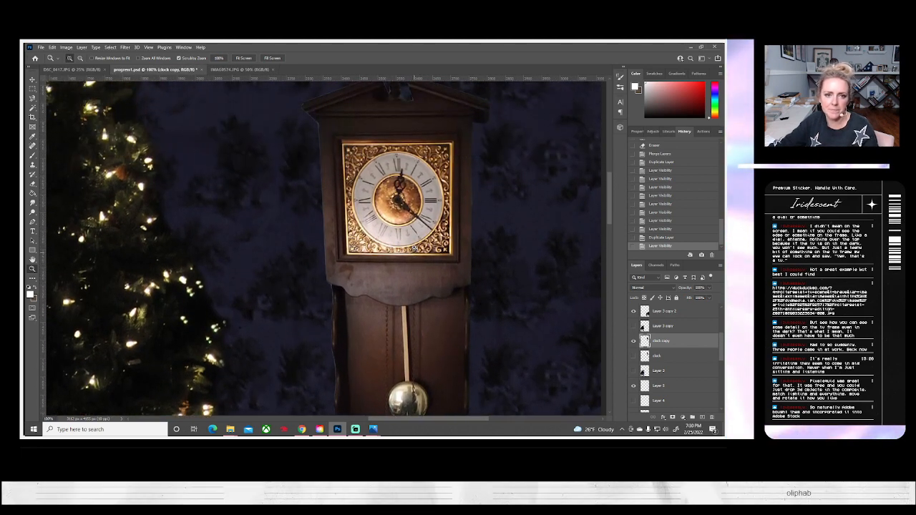
pyautogui.scroll(1, 400, 234)
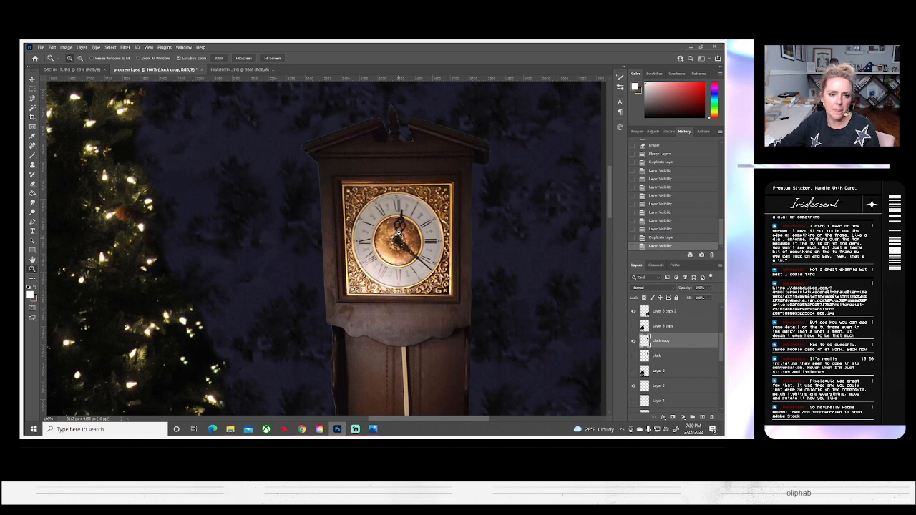
pyautogui.click(394, 170)
pyautogui.scroll(2, 390, 182)
pyautogui.click(32, 184)
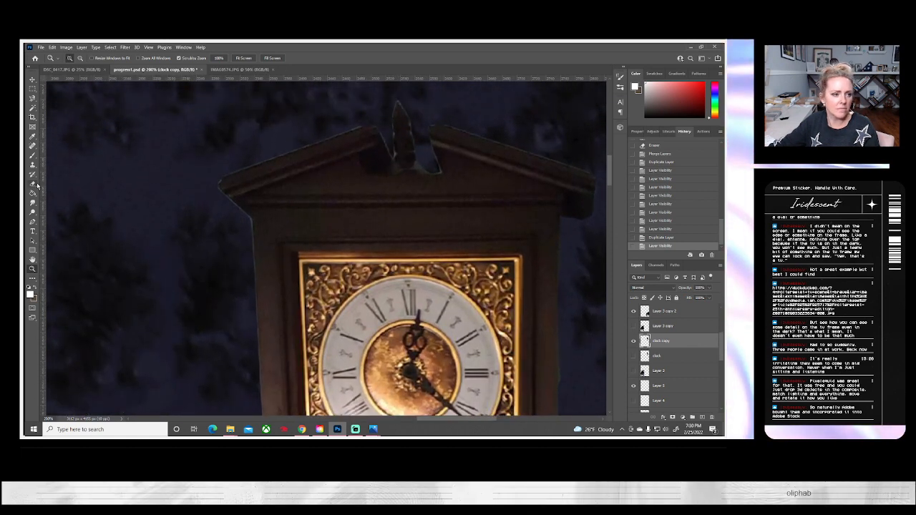
pyautogui.click(74, 58)
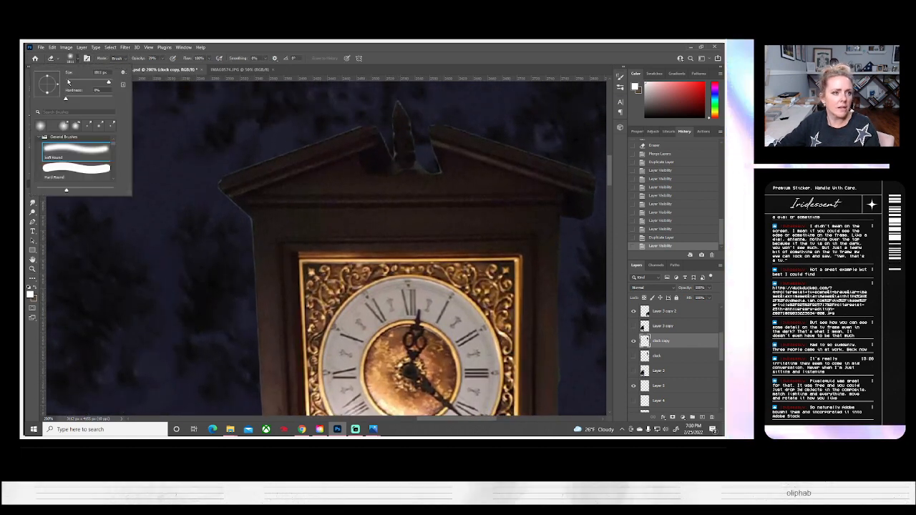
pyautogui.click(163, 59)
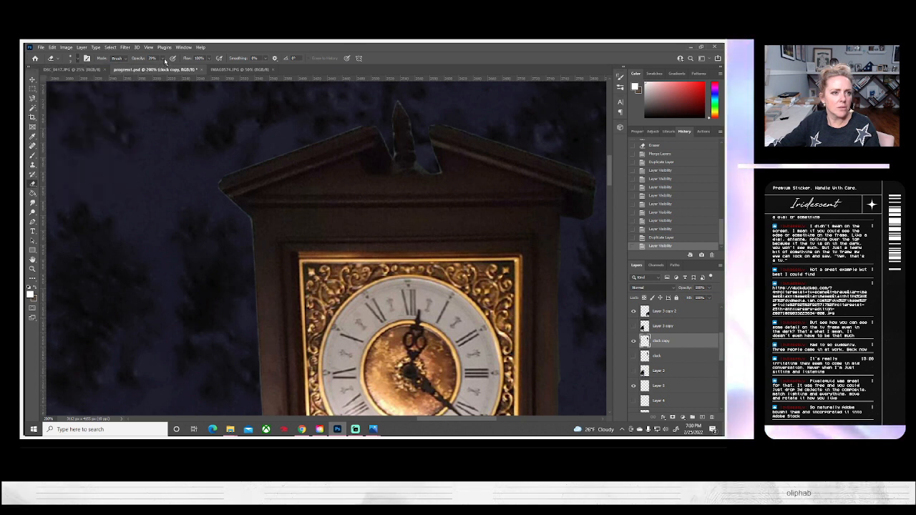
pyautogui.moveTo(161, 68); pyautogui.dragTo(292, 101)
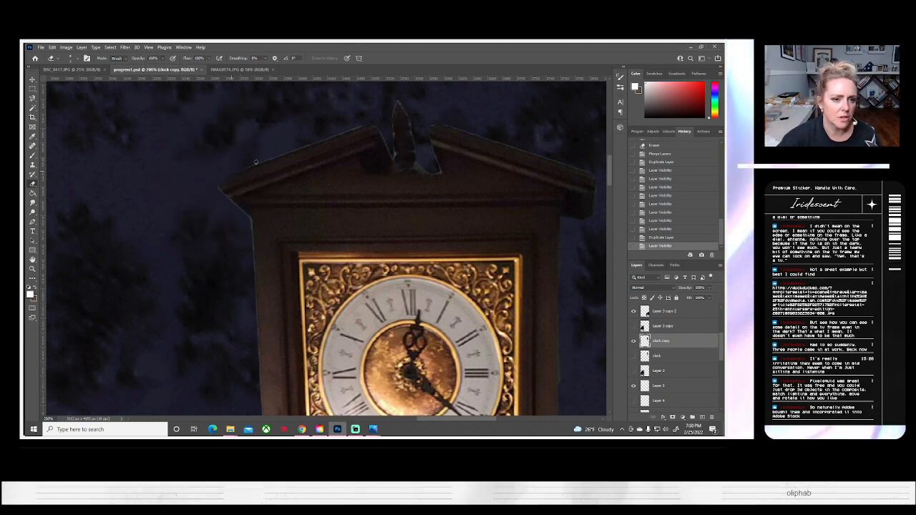
pyautogui.moveTo(294, 152)
pyautogui.mouseDown()
pyautogui.moveTo(376, 125)
pyautogui.moveTo(334, 136)
pyautogui.mouseUp()
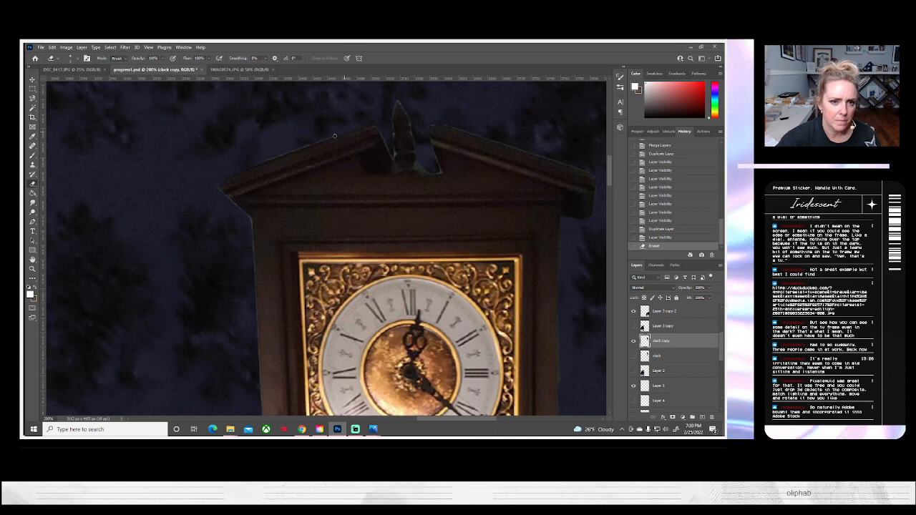
pyautogui.moveTo(261, 161); pyautogui.dragTo(267, 158)
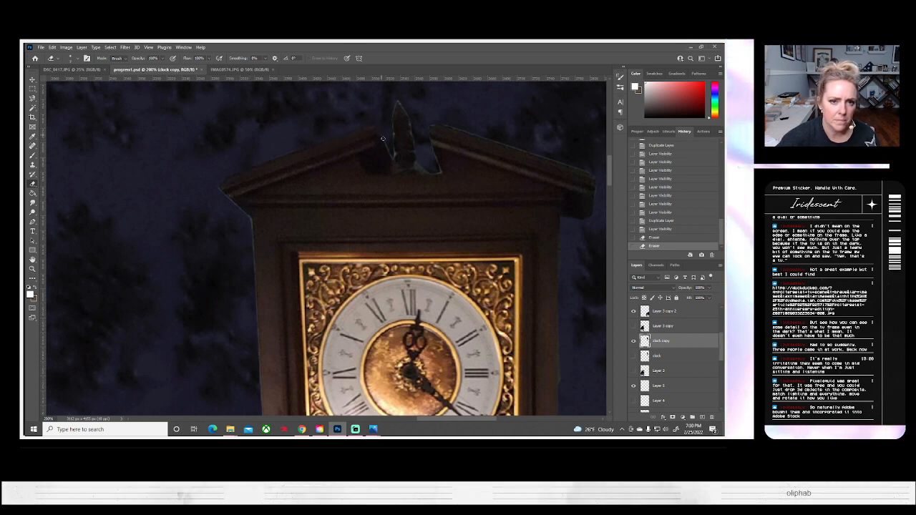
# Step: Erase the light fringe around the clock's central finial and along the right slope of its roof
pyautogui.moveTo(393, 152); pyautogui.dragTo(394, 123)
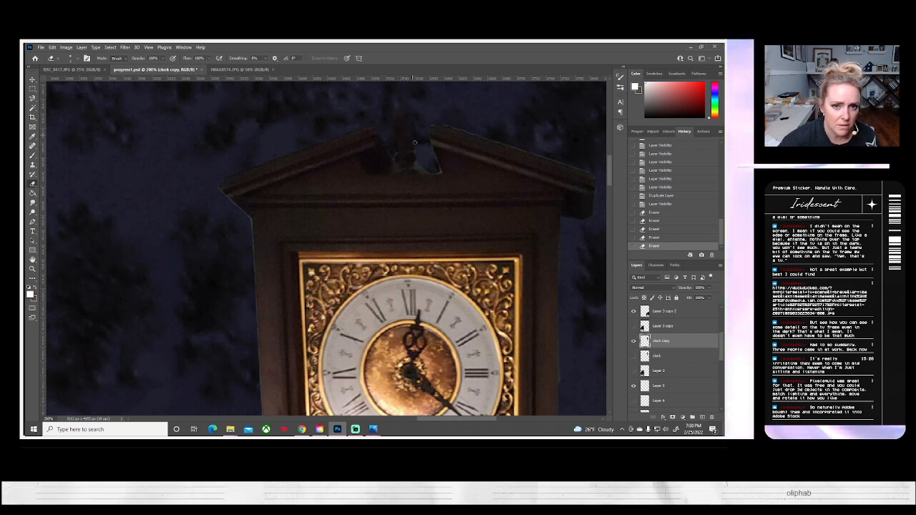
pyautogui.moveTo(413, 141)
pyautogui.mouseDown()
pyautogui.moveTo(416, 163)
pyautogui.moveTo(391, 160)
pyautogui.moveTo(397, 154)
pyautogui.moveTo(392, 159)
pyautogui.moveTo(428, 184)
pyautogui.moveTo(394, 170)
pyautogui.moveTo(415, 167)
pyautogui.mouseUp()
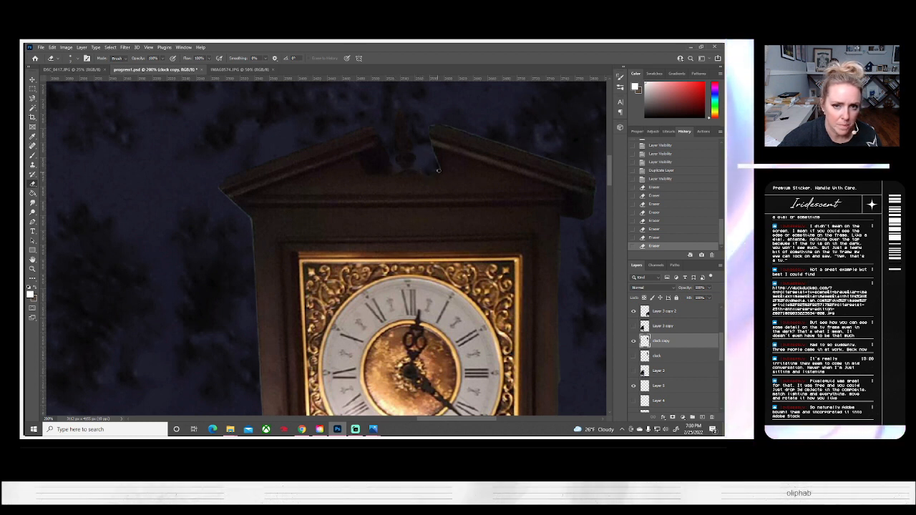
pyautogui.moveTo(432, 152); pyautogui.dragTo(422, 123)
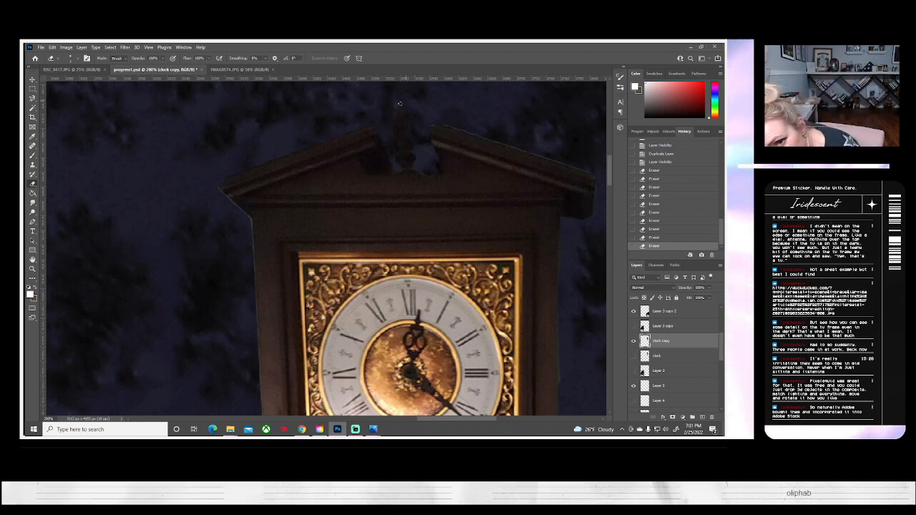
pyautogui.moveTo(440, 121); pyautogui.dragTo(467, 124)
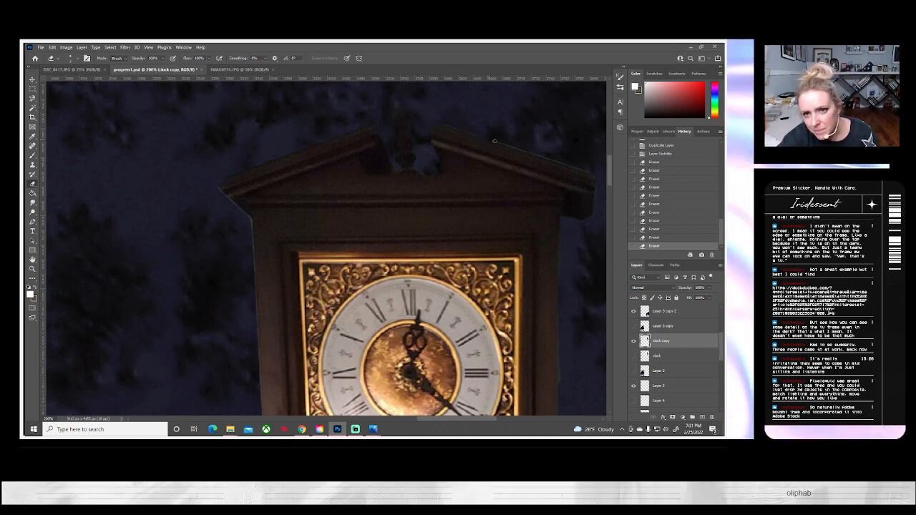
pyautogui.moveTo(574, 167); pyautogui.dragTo(595, 175)
pyautogui.moveTo(465, 130); pyautogui.dragTo(429, 107)
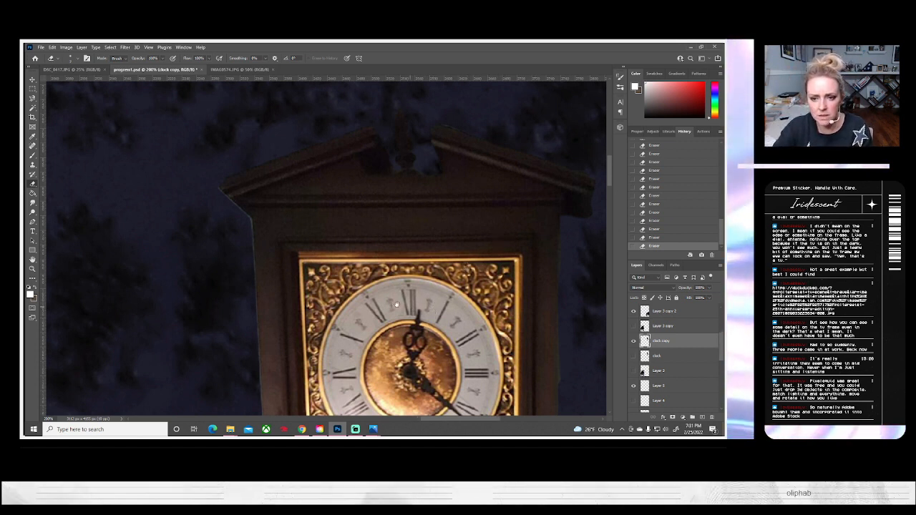
# Step: Erase the light fringe down both sides of the upper clock case beside the dial
pyautogui.moveTo(434, 311); pyautogui.dragTo(337, 299)
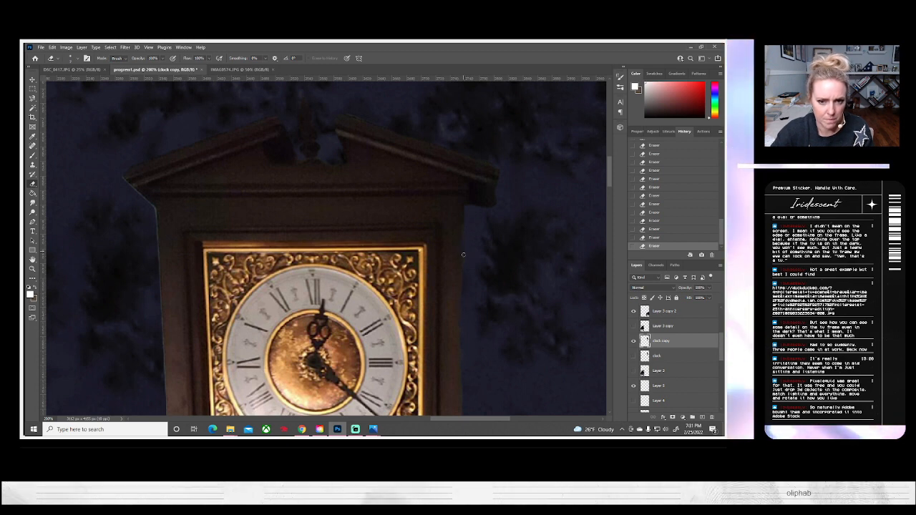
pyautogui.moveTo(272, 346); pyautogui.dragTo(445, 287)
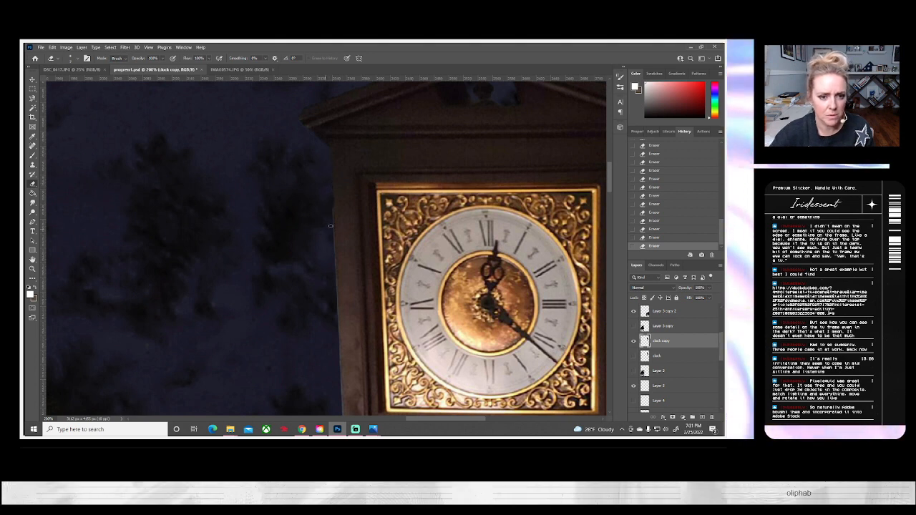
pyautogui.moveTo(322, 292); pyautogui.dragTo(272, 149)
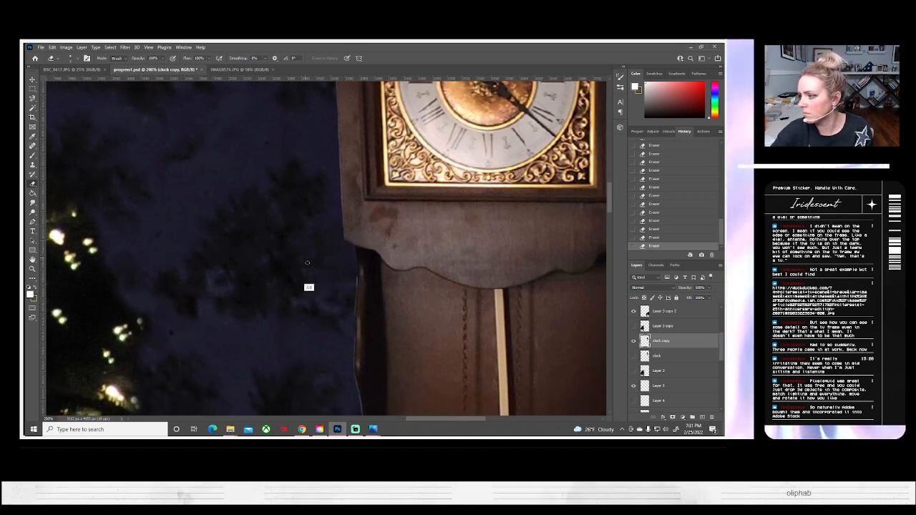
# Step: Erase the light fringe down the left side of the pendulum case and around the left part of its scalloped base
pyautogui.scroll(-2, 319, 307)
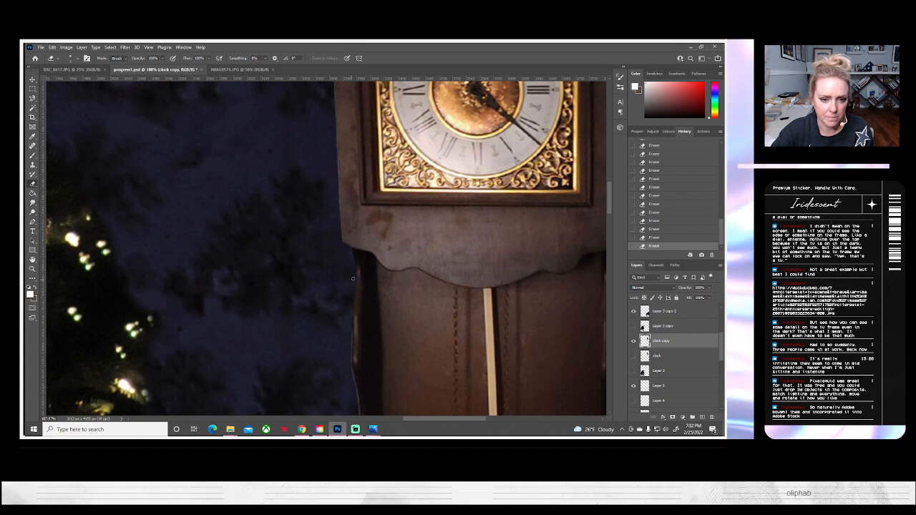
pyautogui.moveTo(335, 332); pyautogui.dragTo(320, 285)
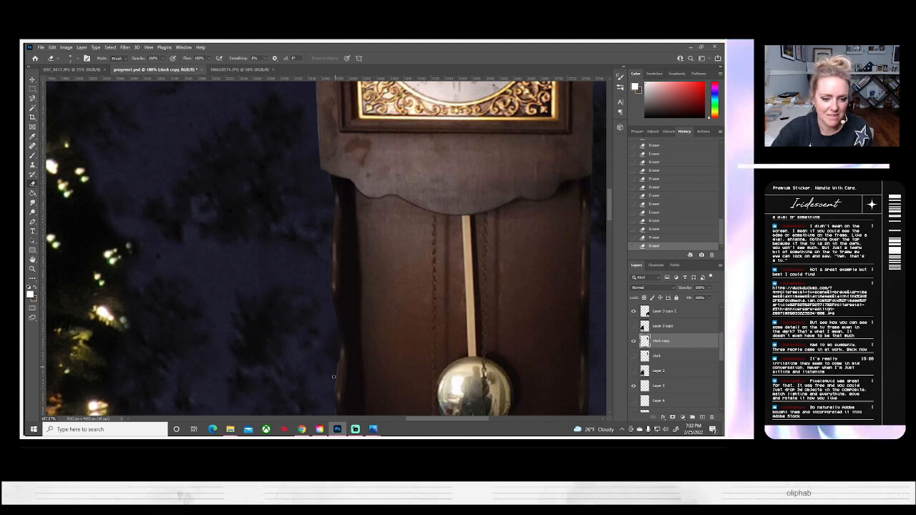
pyautogui.scroll(-3, 316, 334)
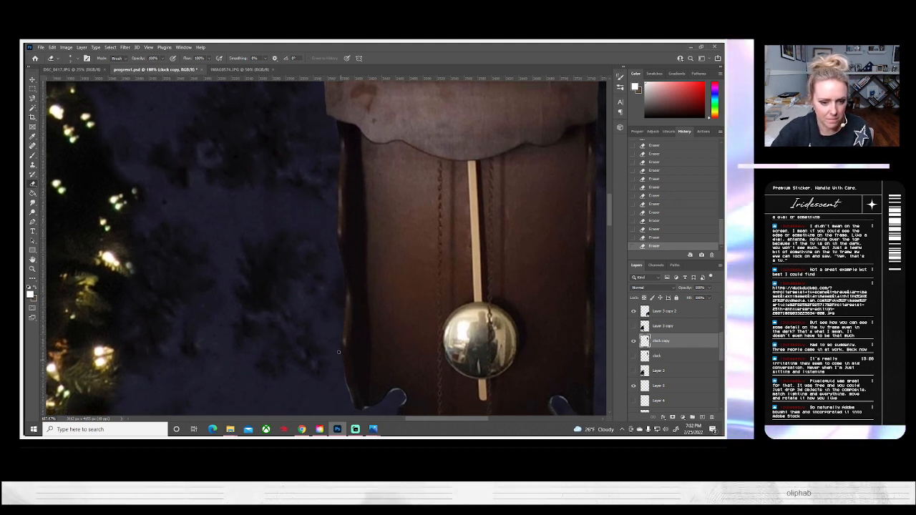
pyautogui.moveTo(332, 375); pyautogui.dragTo(337, 309)
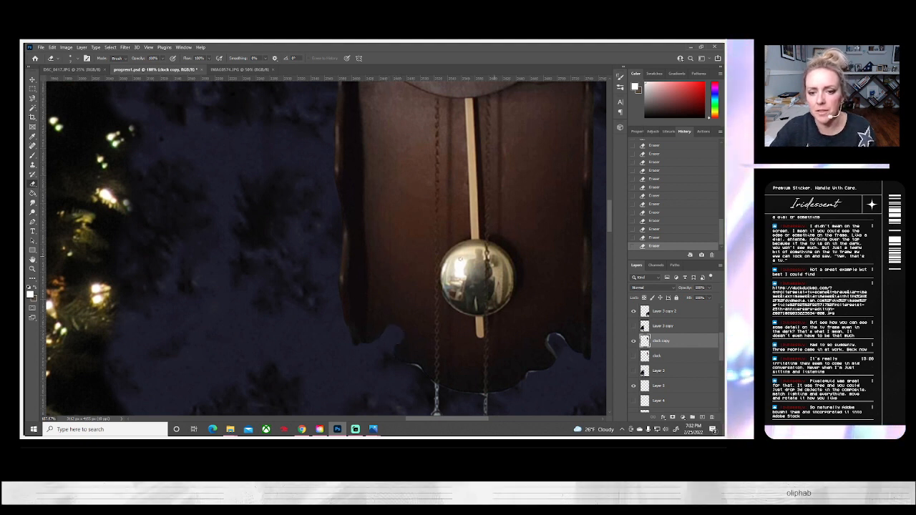
pyautogui.moveTo(439, 352); pyautogui.dragTo(394, 299)
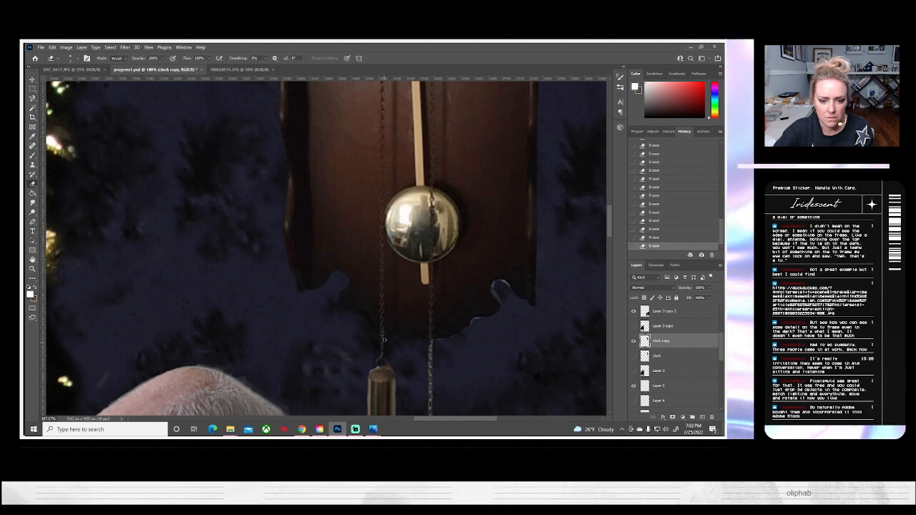
# Step: Clean the fringe around the clock's hanging chains and weights, fading the bright edges on the chains with the Eraser at reduced opacity
pyautogui.moveTo(403, 367); pyautogui.dragTo(372, 297)
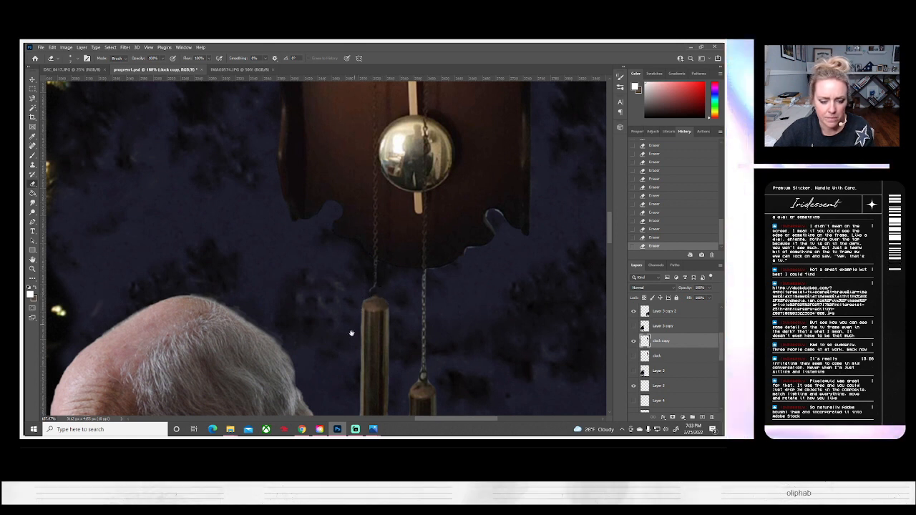
pyautogui.scroll(-5, 351, 325)
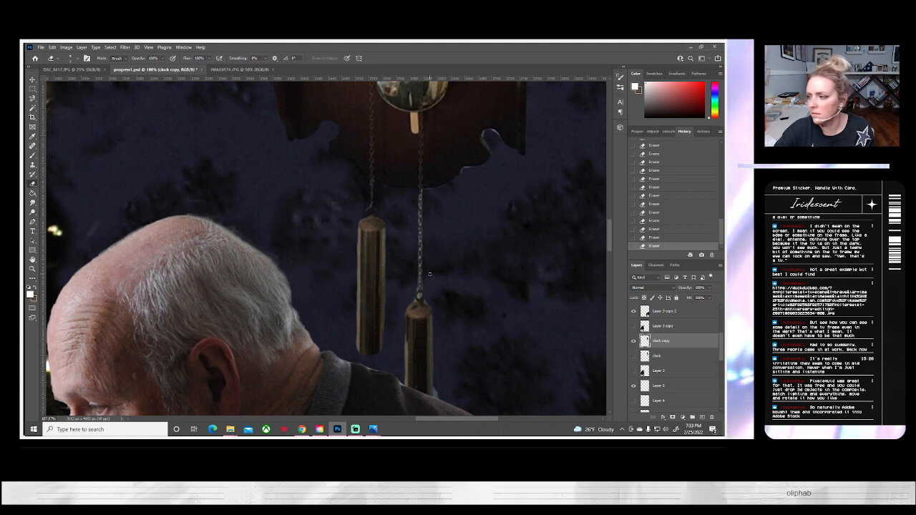
pyautogui.scroll(-1, 417, 291)
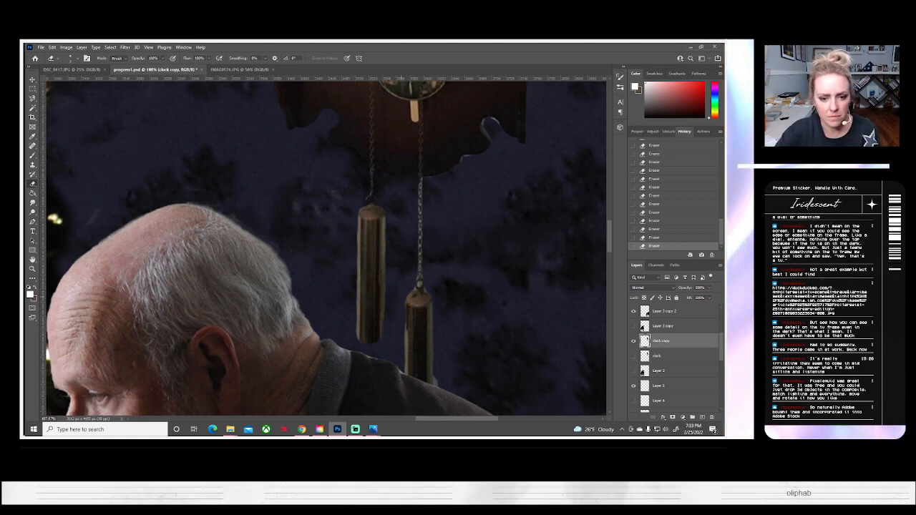
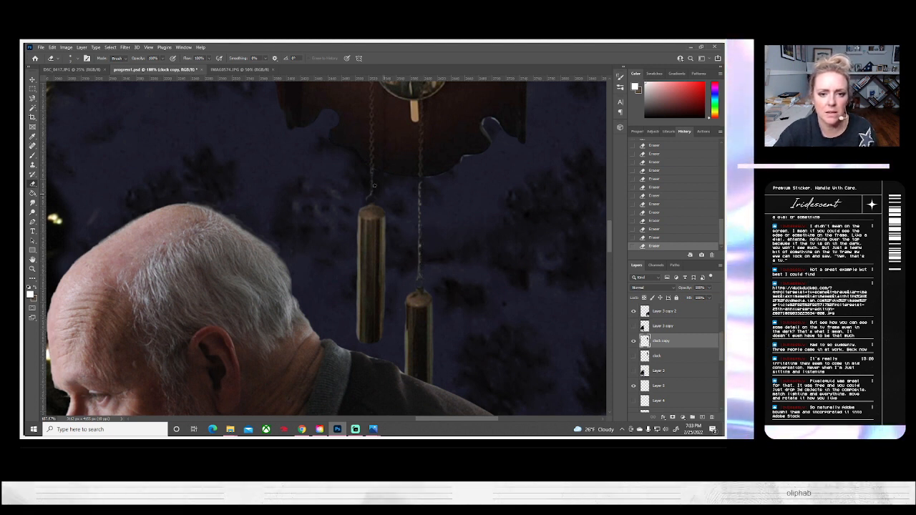
pyautogui.click(162, 59)
pyautogui.click(139, 67)
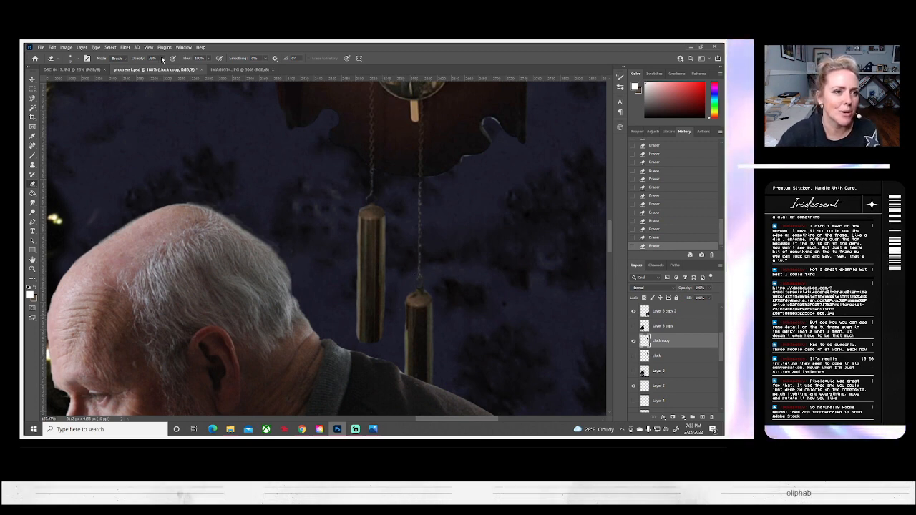
# Step: Return the Eraser to 100% opacity and erase the light fringe around the right part of the clock's scalloped base
pyautogui.moveTo(163, 59); pyautogui.dragTo(186, 65)
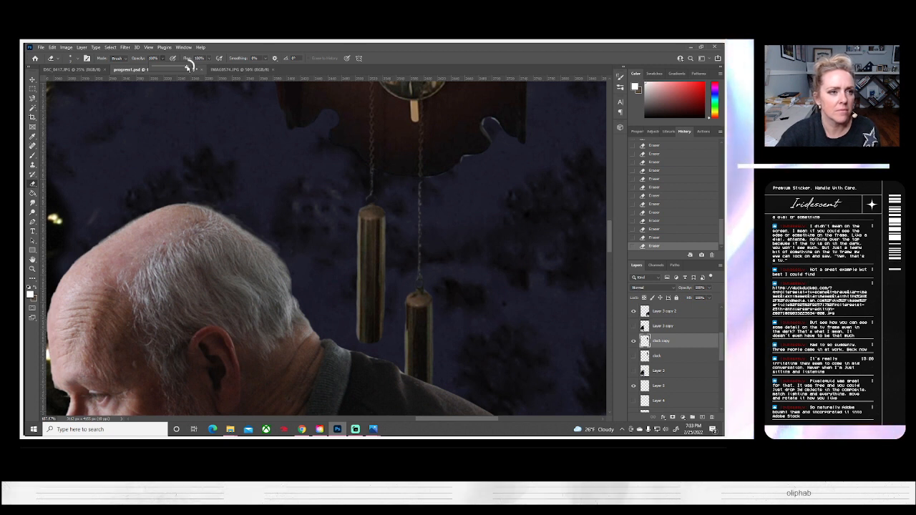
pyautogui.click(428, 179)
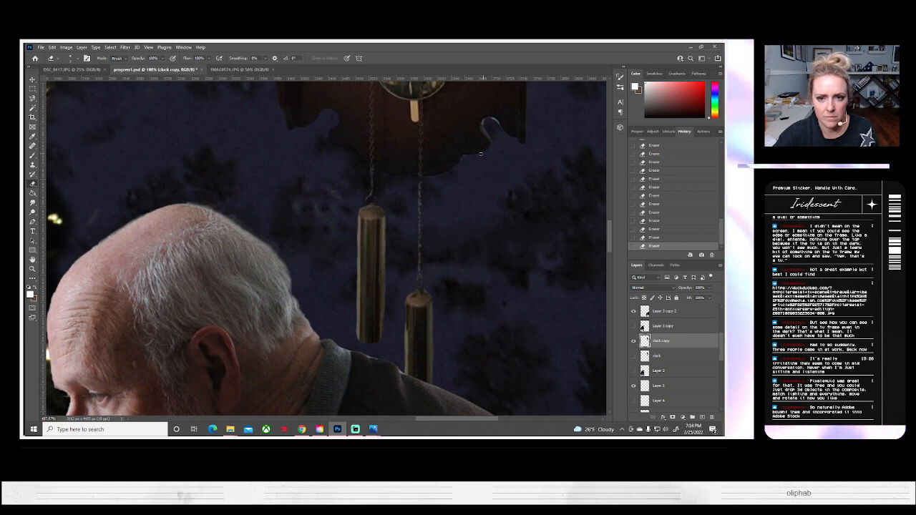
pyautogui.moveTo(488, 168); pyautogui.dragTo(458, 222)
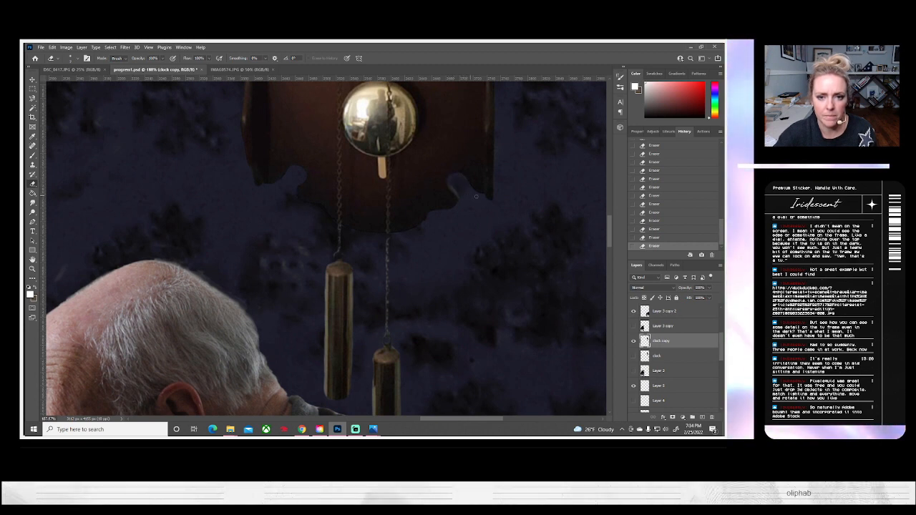
pyautogui.moveTo(513, 187); pyautogui.dragTo(438, 344)
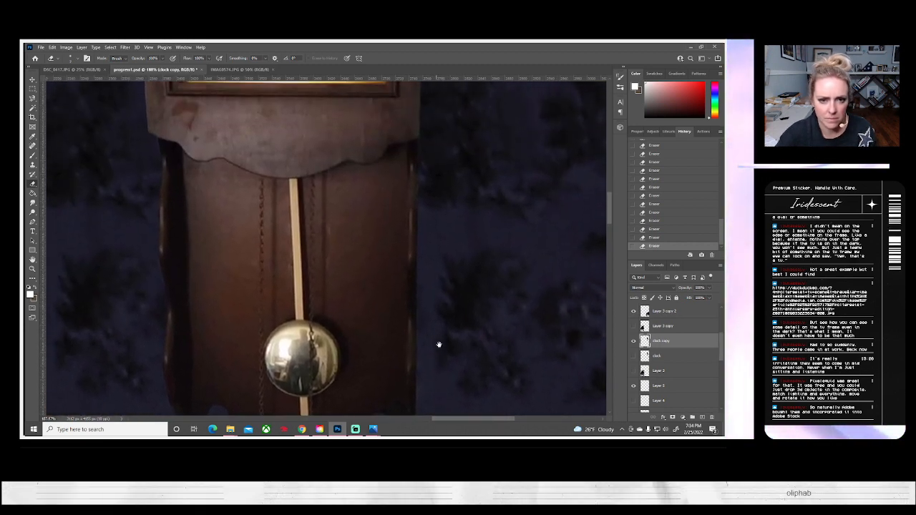
pyautogui.moveTo(469, 272); pyautogui.dragTo(541, 331)
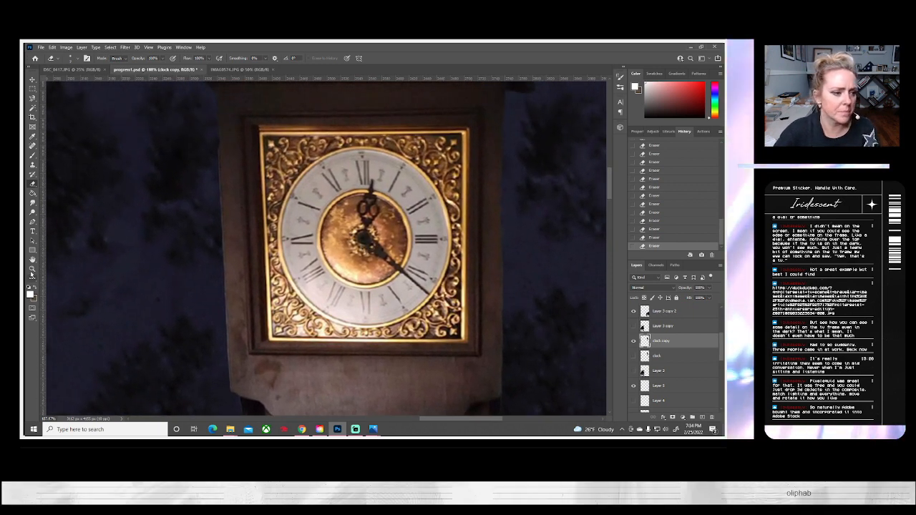
# Step: Duplicate the cleaned-up clock copy layer within the same document
pyautogui.click(32, 268)
pyautogui.click(252, 60)
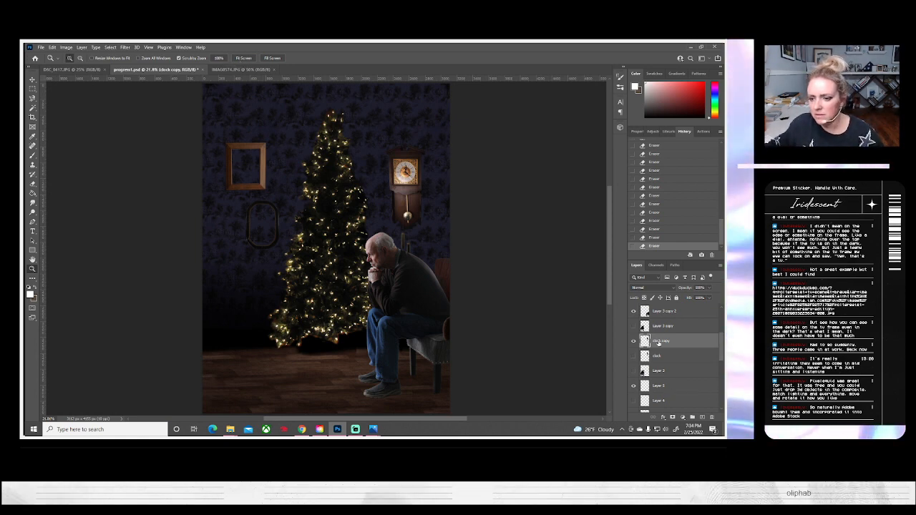
pyautogui.rightClick(659, 343)
pyautogui.click(594, 144)
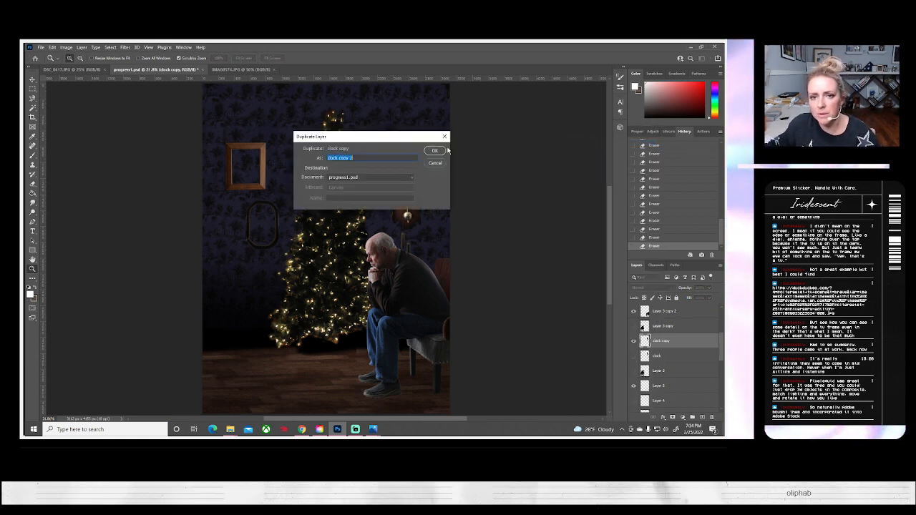
pyautogui.click(434, 152)
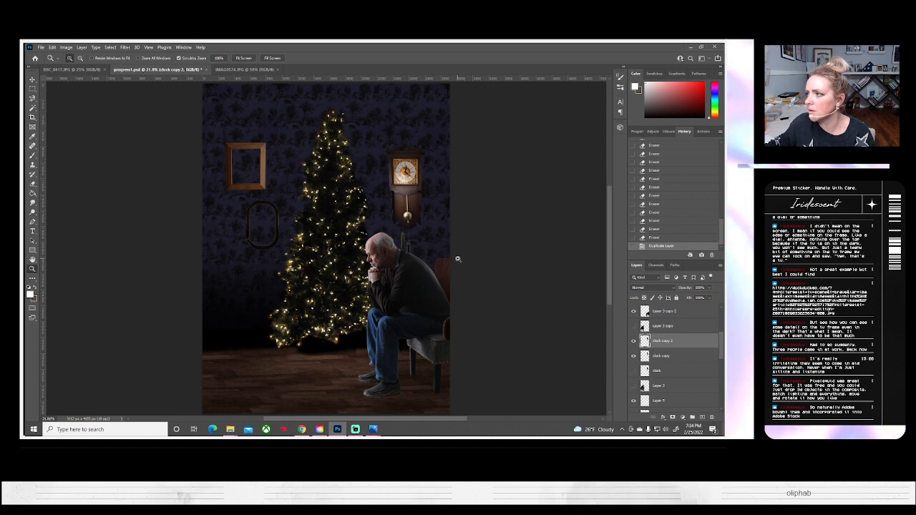
# Step: Hide the clock copy layer and darken the duplicated clock with a Brightness/Contrast adjustment that lowers its brightness
pyautogui.click(633, 357)
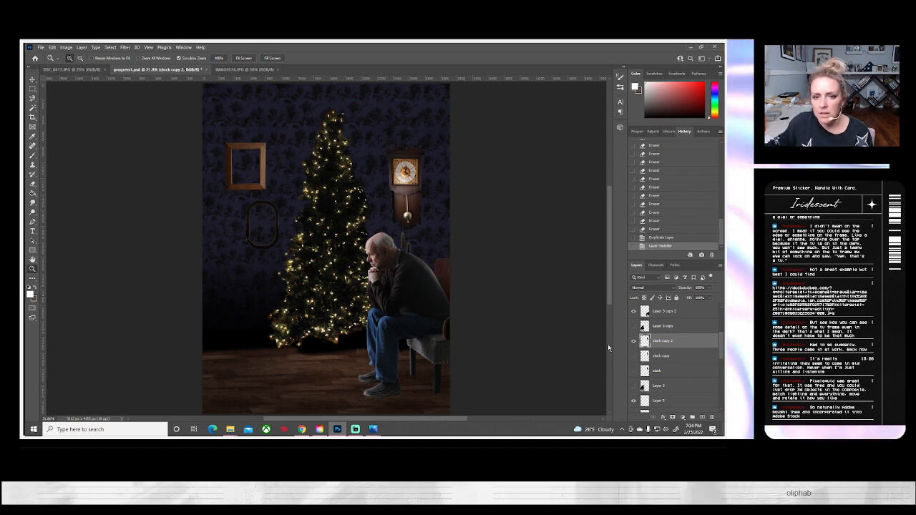
pyautogui.click(66, 47)
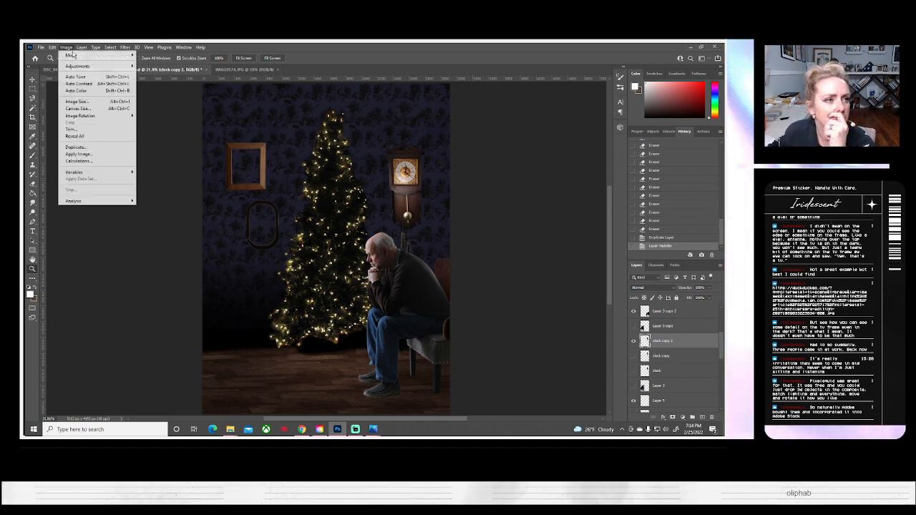
pyautogui.moveTo(79, 67)
pyautogui.click(161, 67)
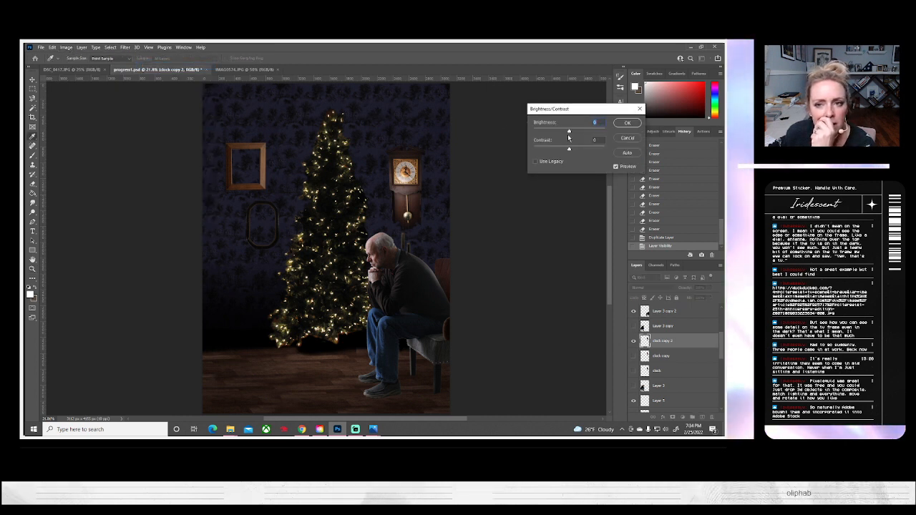
pyautogui.moveTo(569, 133); pyautogui.dragTo(547, 136)
pyautogui.click(626, 122)
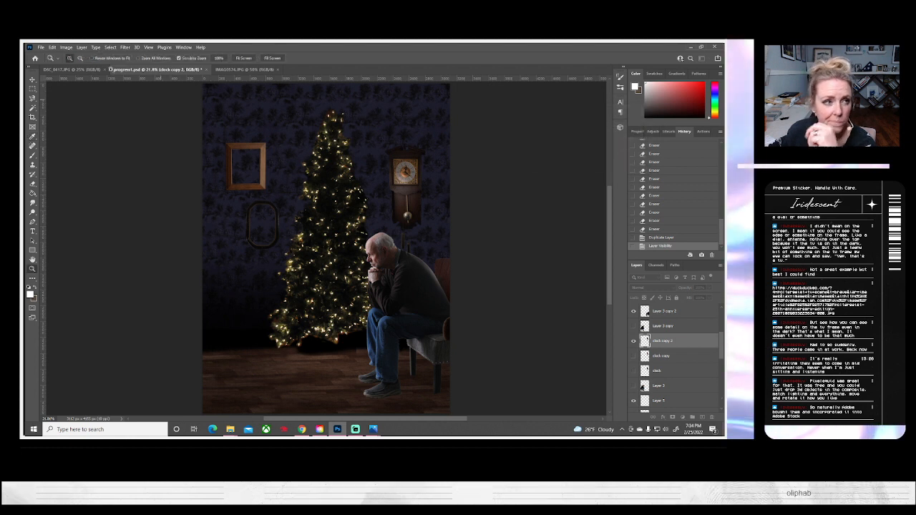
# Step: Warm the duplicated clock with Color Balance, shifting its midtones about +22 towards red and about -22 towards yellow
pyautogui.click(65, 48)
pyautogui.moveTo(82, 69)
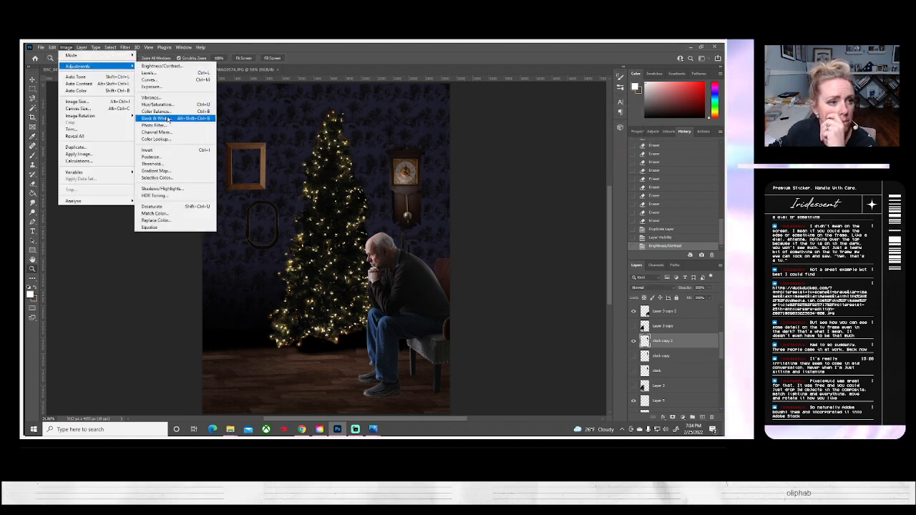
pyautogui.click(168, 112)
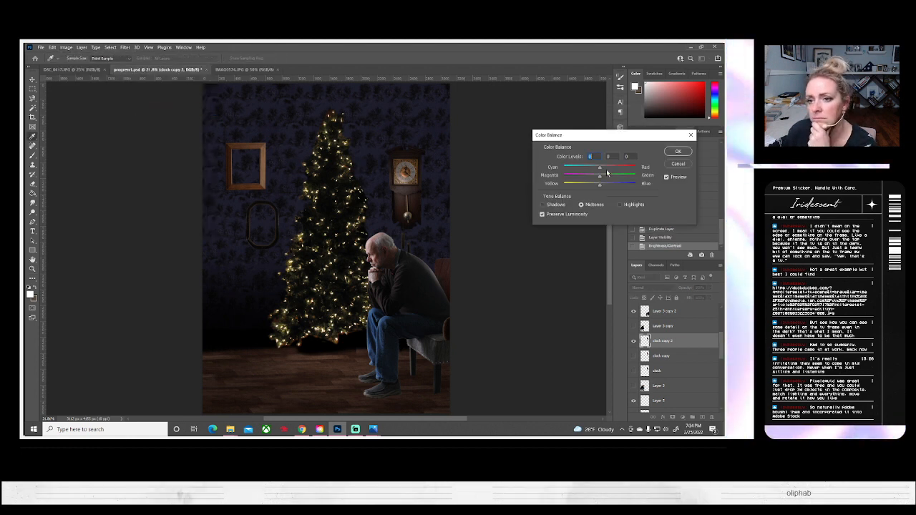
pyautogui.moveTo(600, 169)
pyautogui.mouseDown()
pyautogui.moveTo(608, 167)
pyautogui.moveTo(592, 186)
pyautogui.mouseUp()
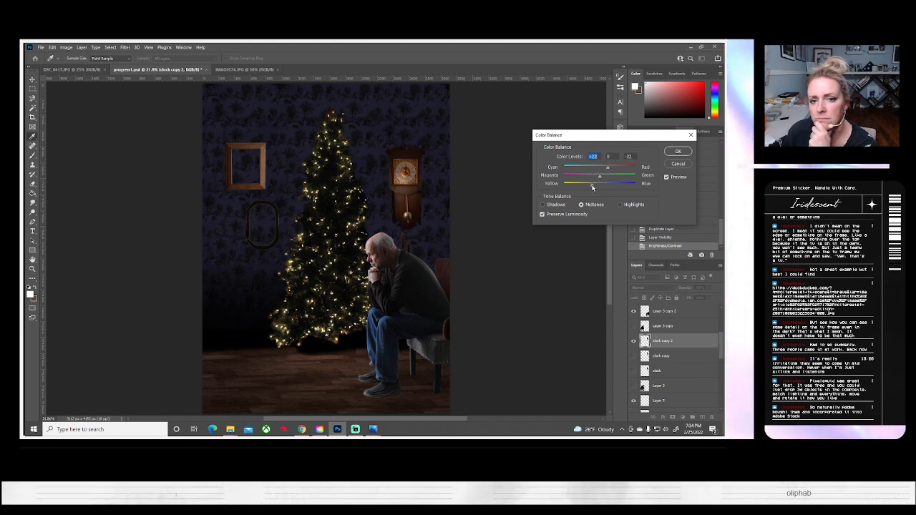
pyautogui.click(678, 151)
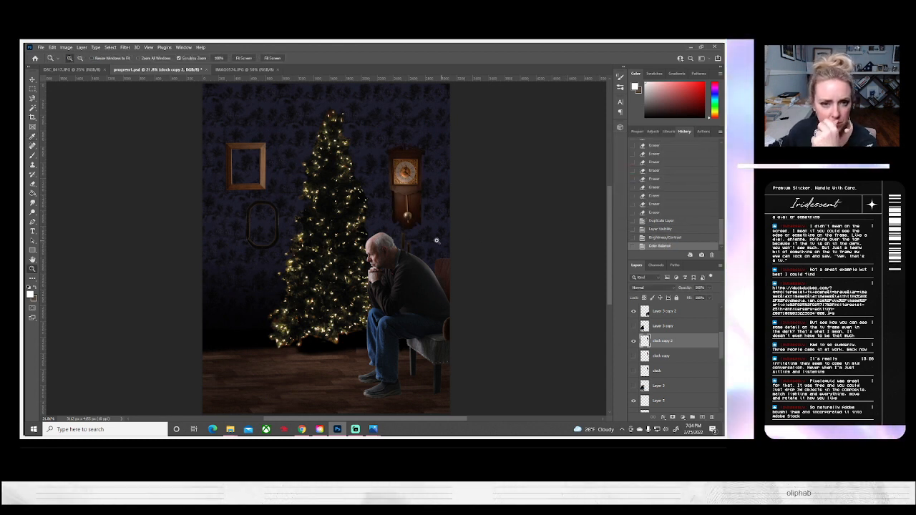
# Step: Toggle the adjusted clock layer off and on to check its look, and save the document
pyautogui.click(633, 342)
pyautogui.click(633, 342)
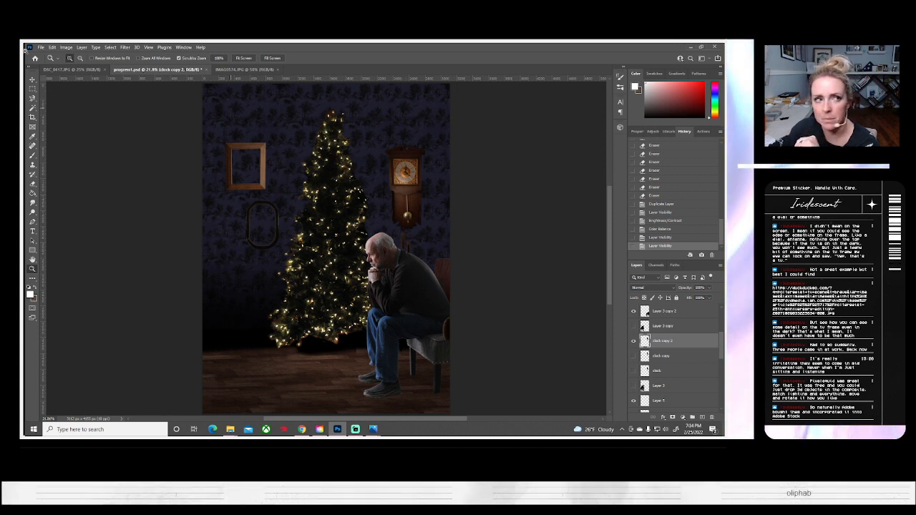
pyautogui.click(42, 47)
pyautogui.click(64, 133)
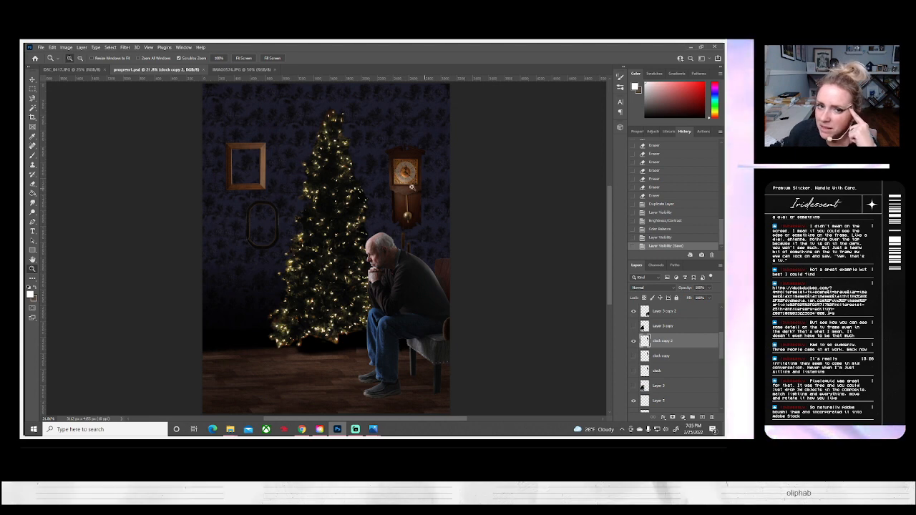
# Step: Compare the composite with and without the adjusted clock, and examine the pendulum case and hanging weights close up
pyautogui.moveTo(412, 187); pyautogui.dragTo(410, 186)
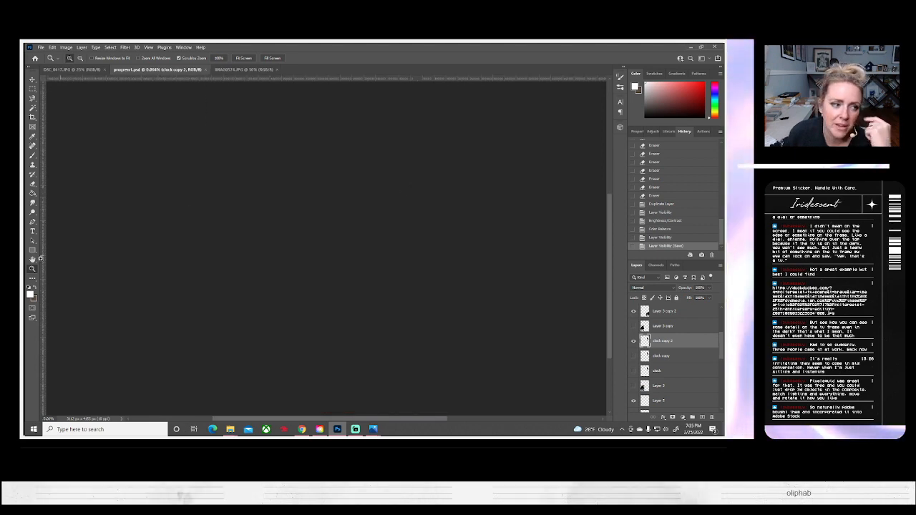
pyautogui.click(243, 58)
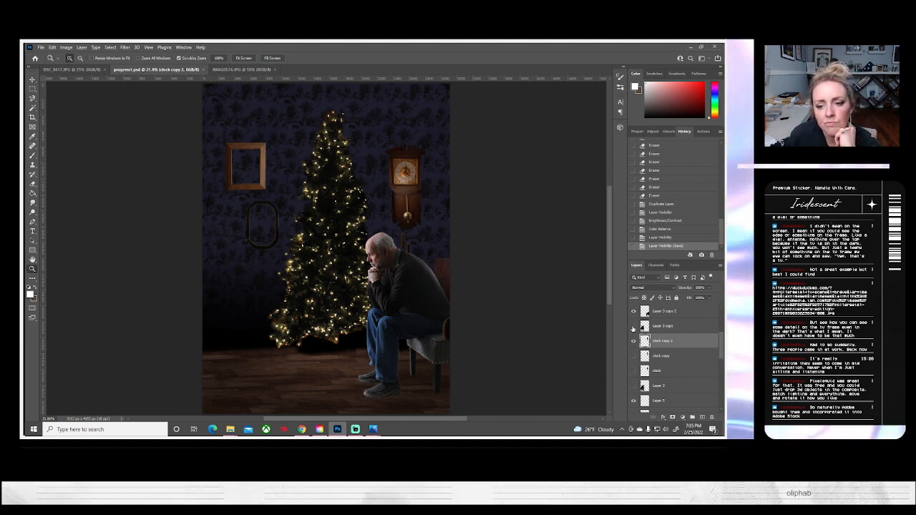
pyautogui.click(633, 341)
pyautogui.click(633, 342)
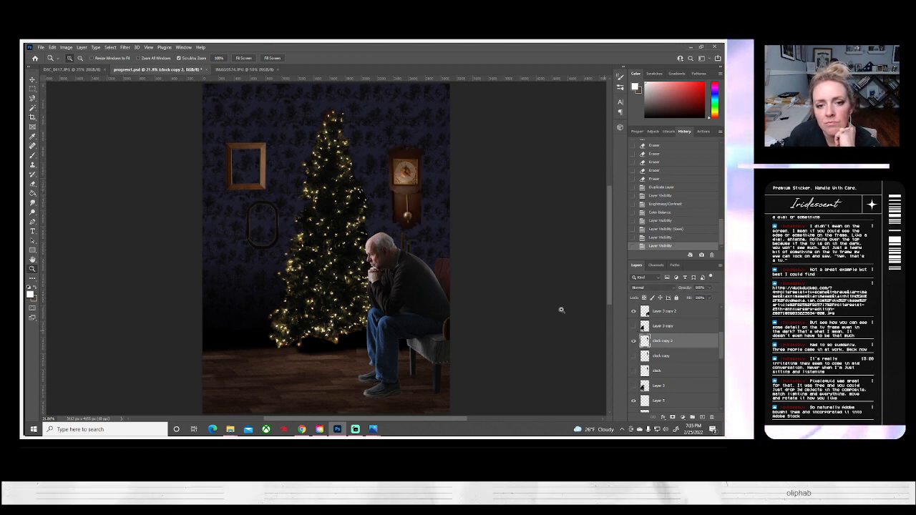
pyautogui.click(402, 179)
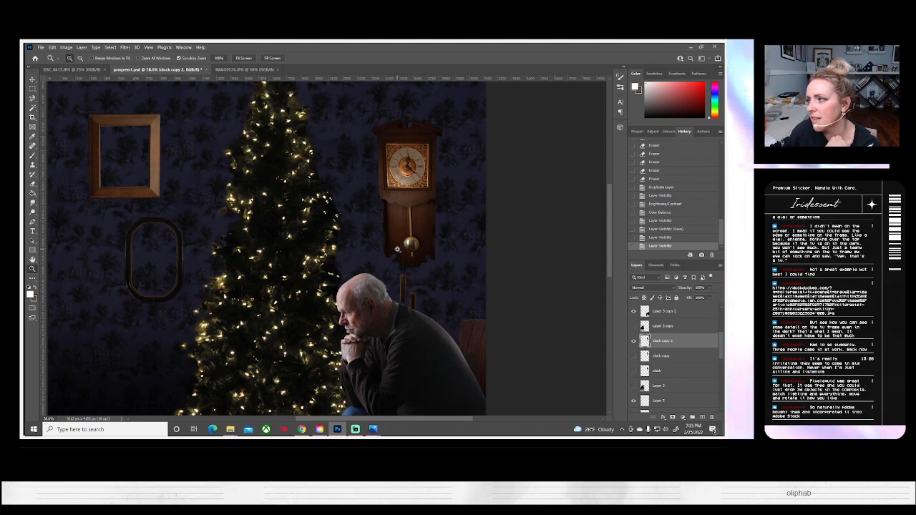
pyautogui.moveTo(410, 164); pyautogui.dragTo(429, 322)
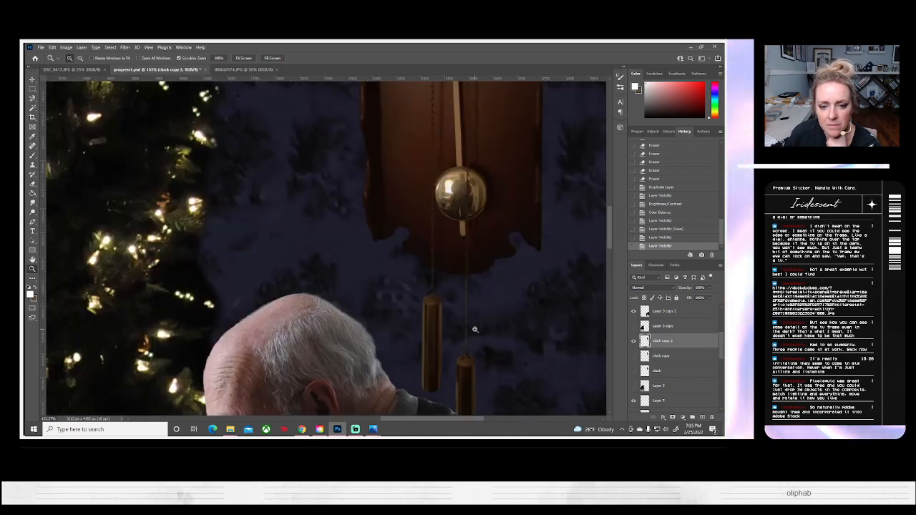
pyautogui.scroll(-5, 422, 295)
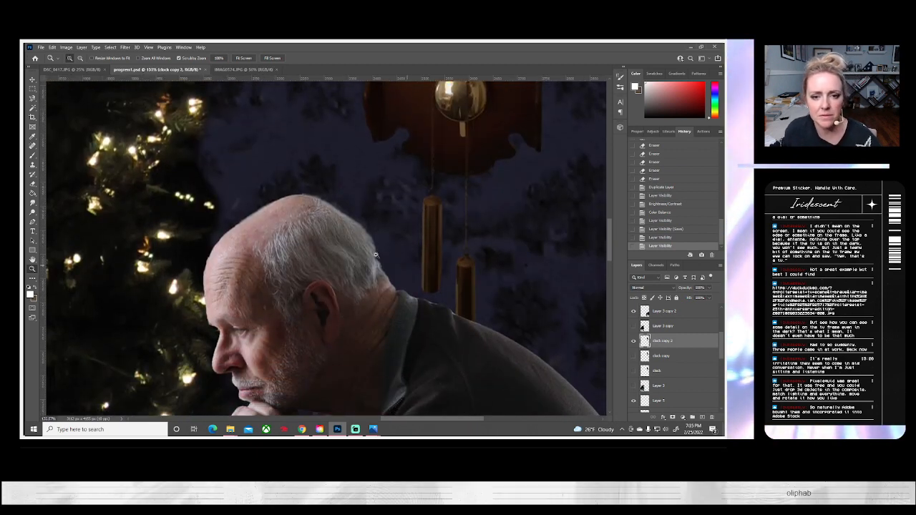
pyautogui.scroll(-2, 353, 243)
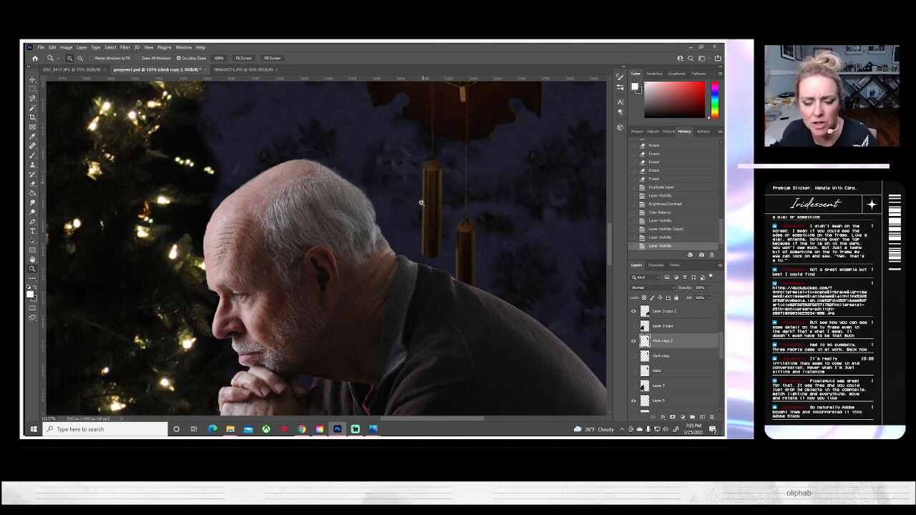
# Step: Try erasing beside the clock's left hanging weight with a larger soft round Eraser, and undo the stroke
pyautogui.click(32, 183)
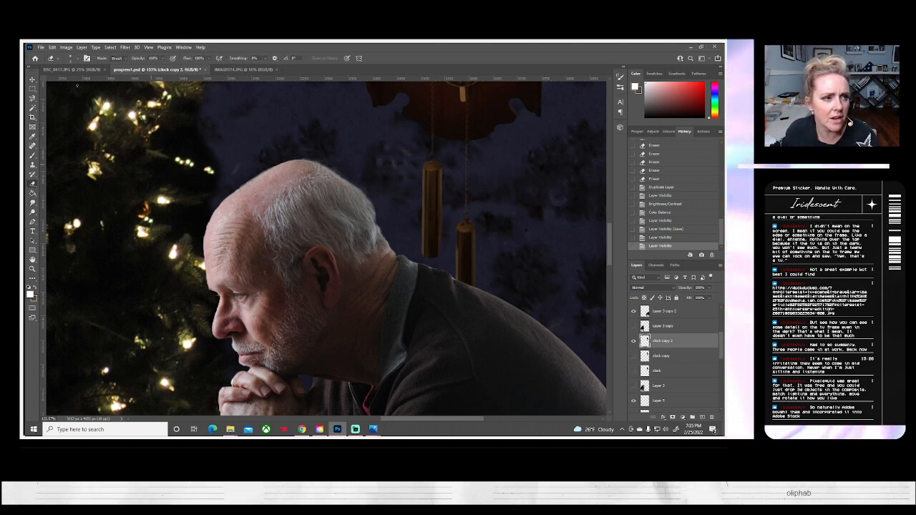
pyautogui.click(70, 57)
pyautogui.click(73, 82)
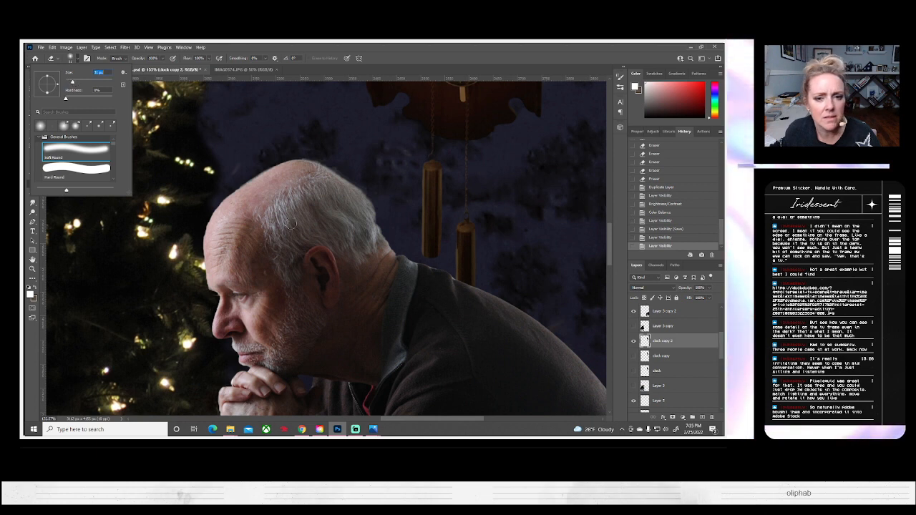
pyautogui.moveTo(417, 166); pyautogui.dragTo(417, 184)
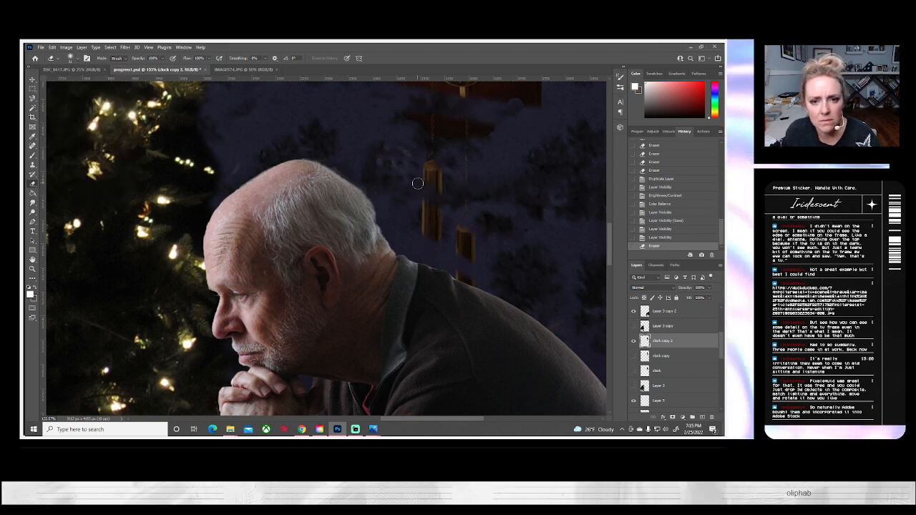
pyautogui.hotkey('ctrl', 'z')
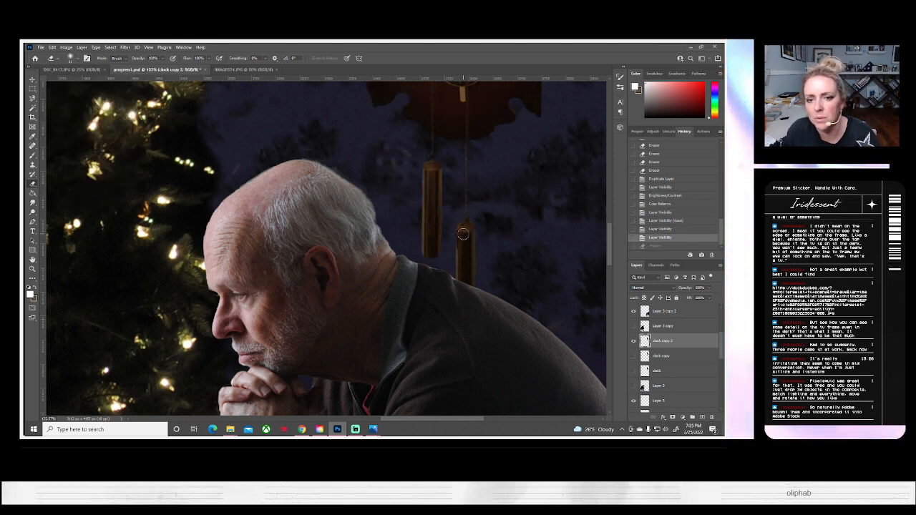
# Step: Try a smaller Eraser tip along the left hanging weight's edge, compare before and after, and revert the stroke
pyautogui.click(71, 58)
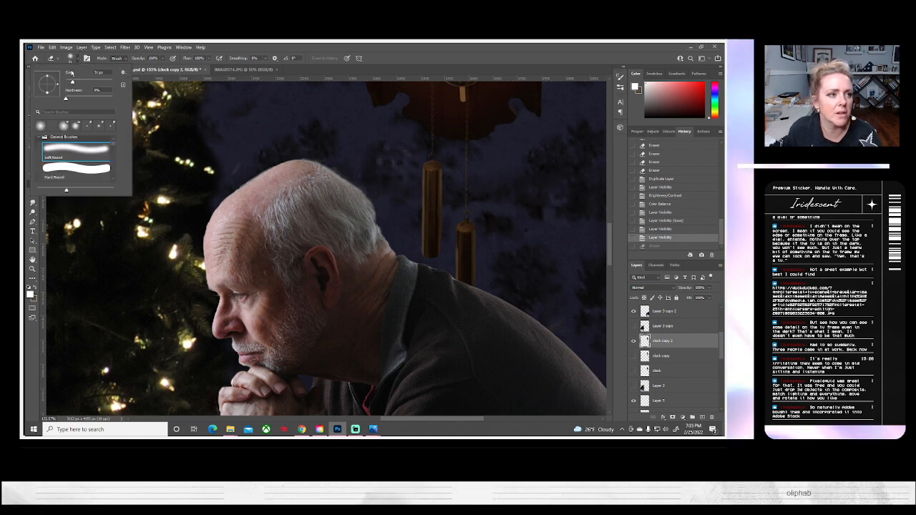
pyautogui.click(98, 72)
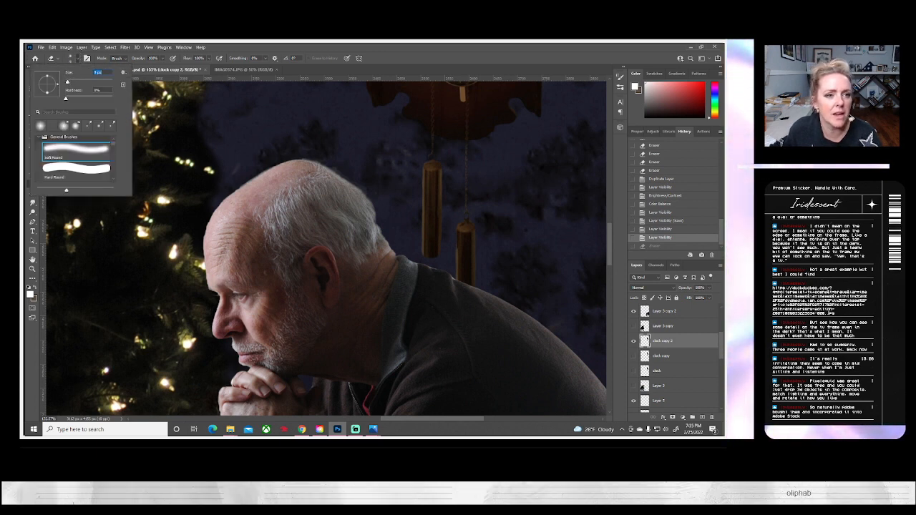
pyautogui.click(422, 171)
pyautogui.moveTo(416, 192); pyautogui.dragTo(420, 182)
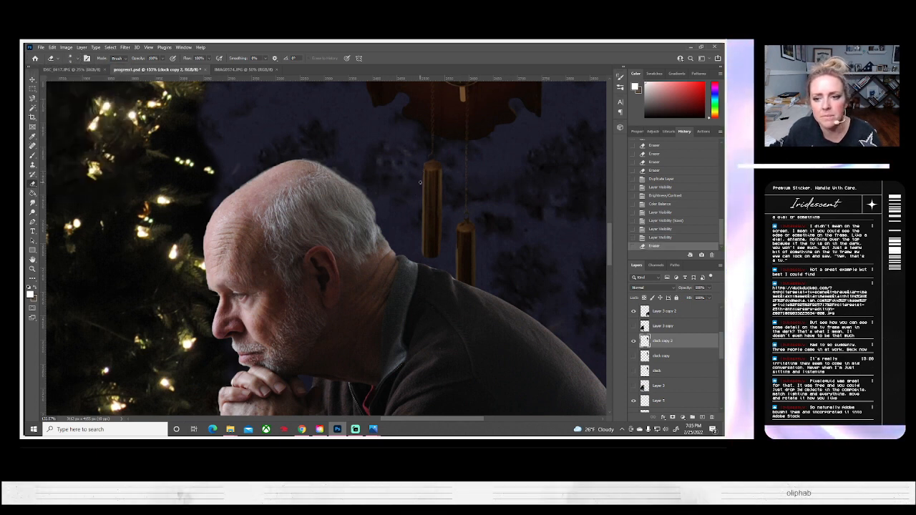
pyautogui.click(660, 238)
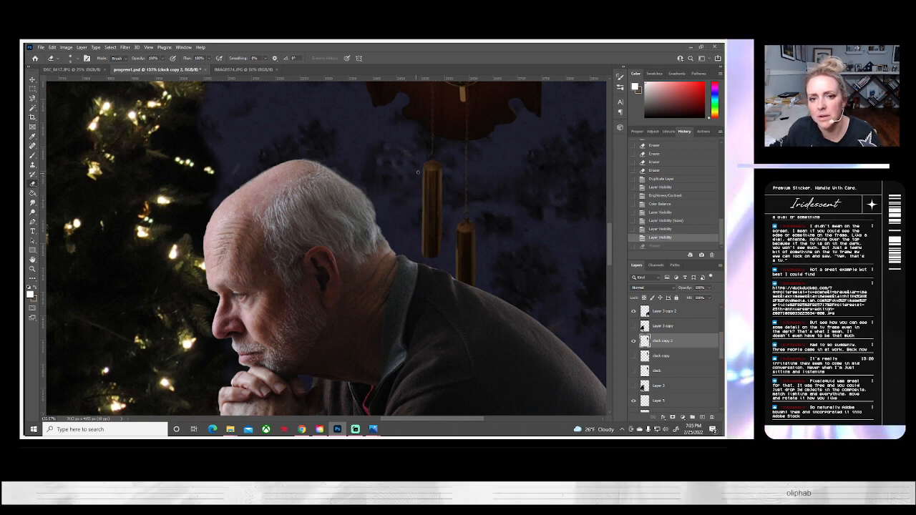
pyautogui.click(654, 245)
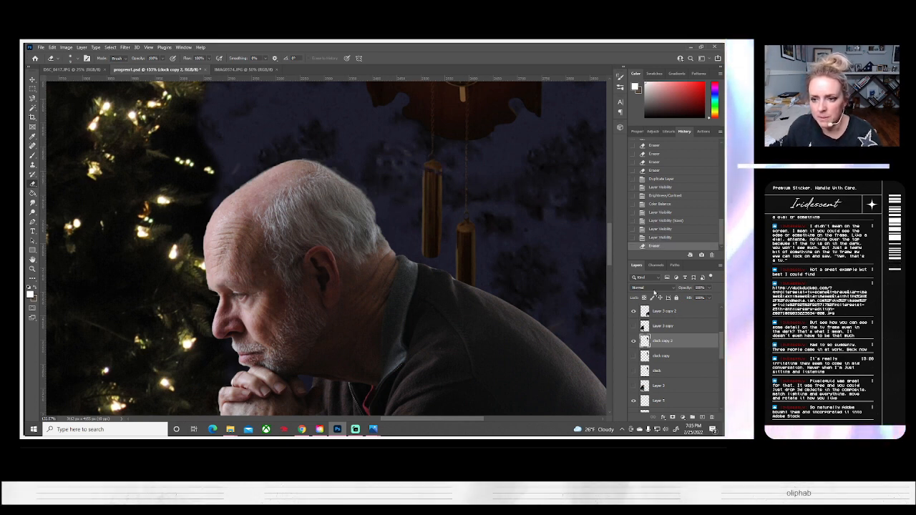
pyautogui.click(648, 237)
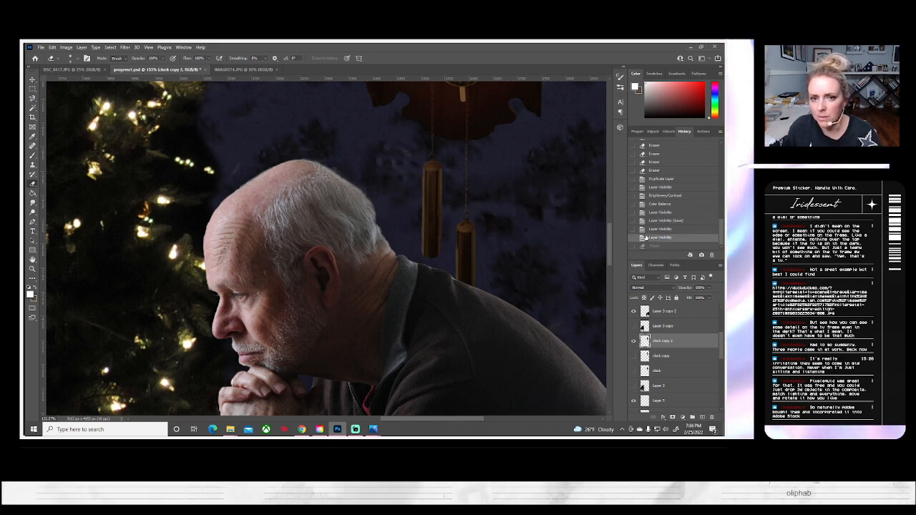
# Step: Save the document and fit the whole composite in view
pyautogui.click(41, 47)
pyautogui.click(57, 127)
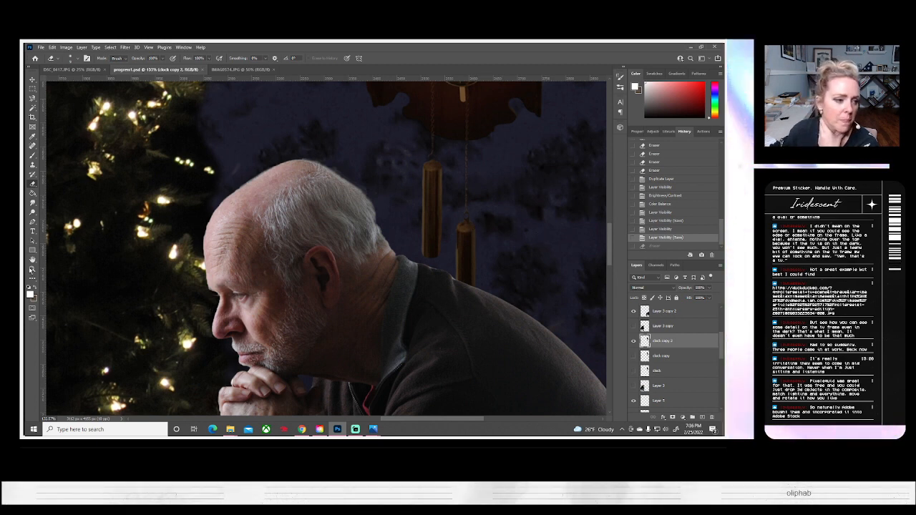
pyautogui.click(32, 268)
pyautogui.click(244, 58)
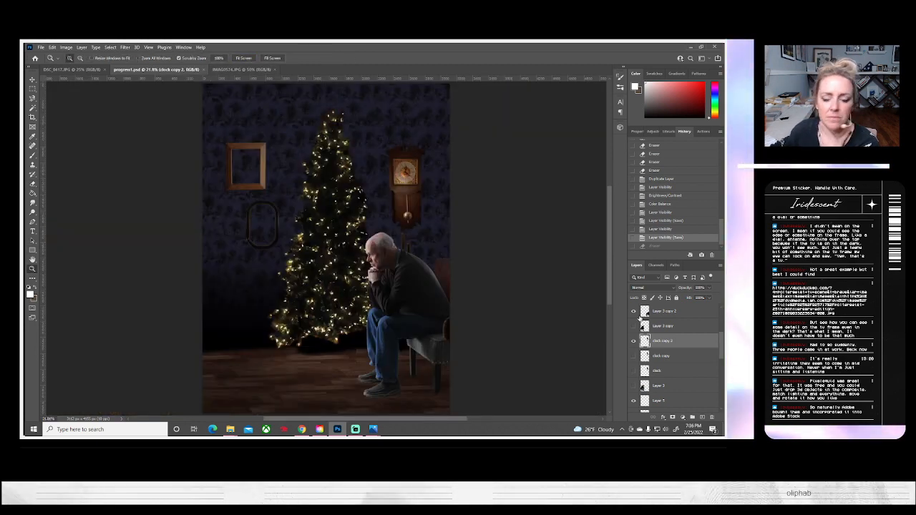
# Step: Duplicate the wallpaper layer, Layer 13 copy 7, within the same document
pyautogui.scroll(-3, 660, 350)
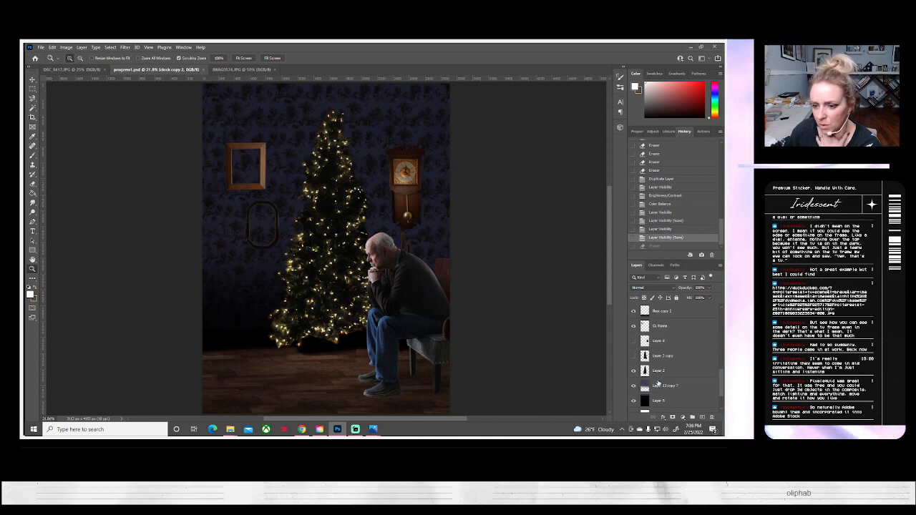
pyautogui.rightClick(662, 386)
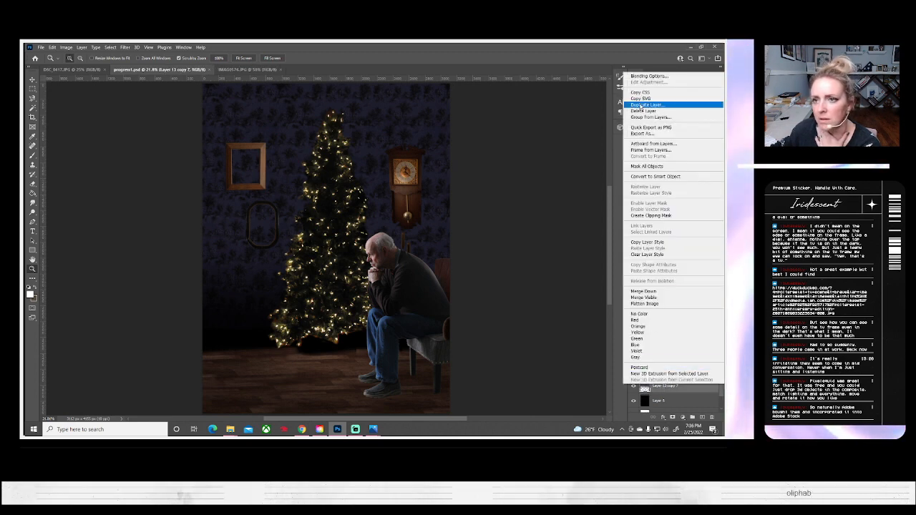
pyautogui.click(644, 106)
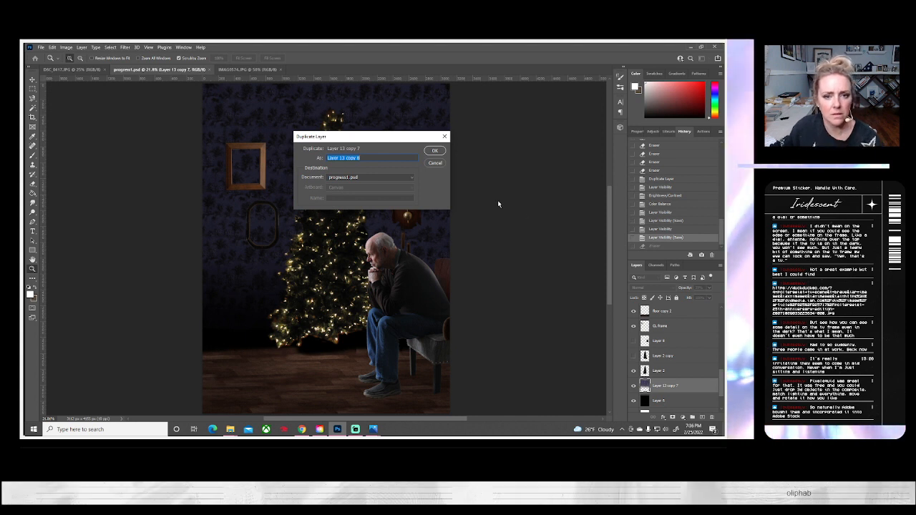
pyautogui.click(435, 151)
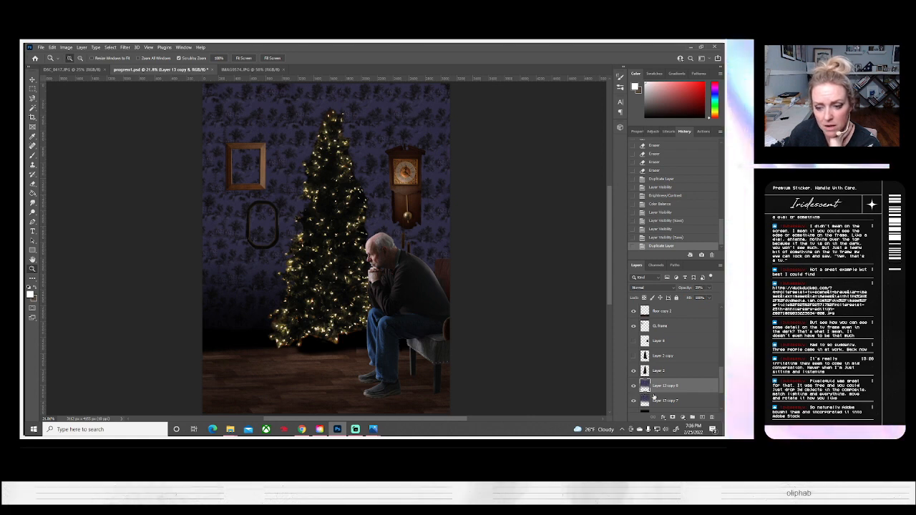
# Step: Darken the duplicated wallpaper layer, Layer 13 copy 8, with Brightness/Contrast at brightness -150 and contrast -2
pyautogui.click(66, 47)
pyautogui.moveTo(107, 65)
pyautogui.click(159, 66)
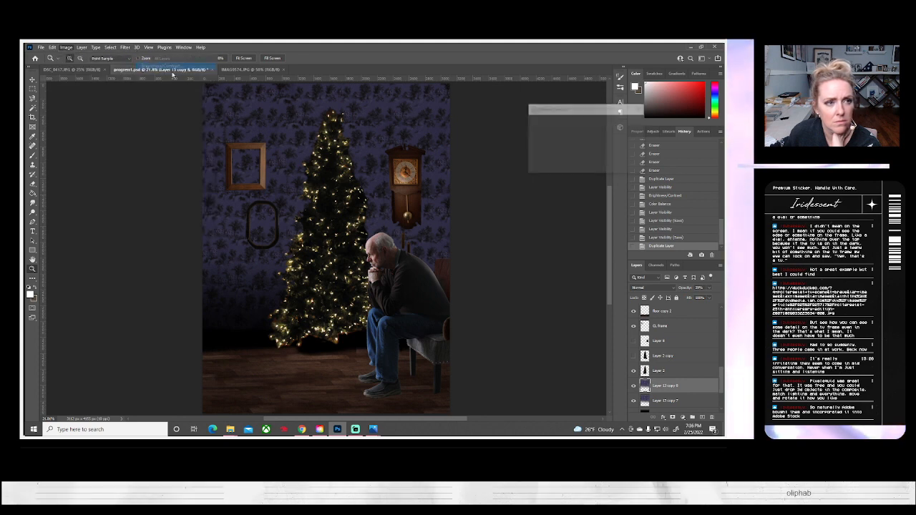
pyautogui.moveTo(556, 135); pyautogui.dragTo(506, 140)
pyautogui.moveTo(569, 150)
pyautogui.mouseDown()
pyautogui.moveTo(538, 151)
pyautogui.moveTo(619, 162)
pyautogui.moveTo(568, 162)
pyautogui.mouseUp()
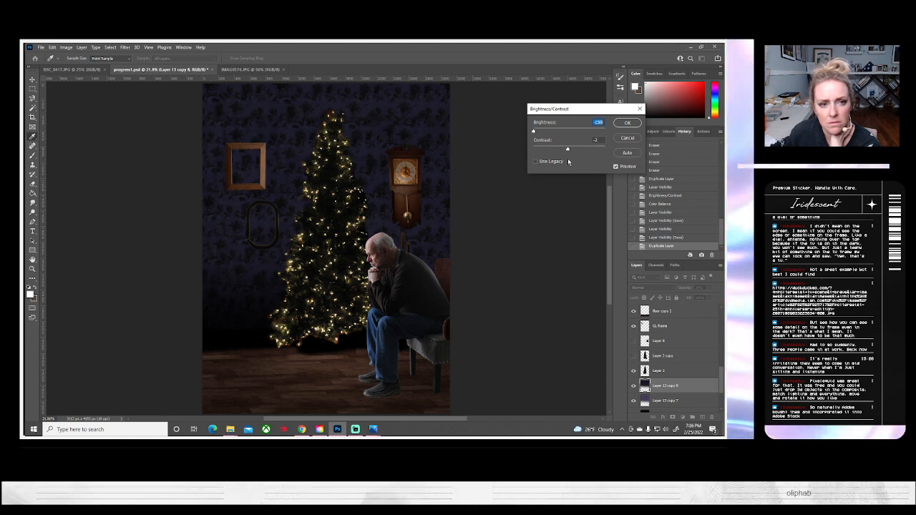
pyautogui.press('Return')
# Step: Set up a large soft round Eraser at about 30% opacity for use on Layer 13 copy 8
pyautogui.press('z')
pyautogui.click(653, 401)
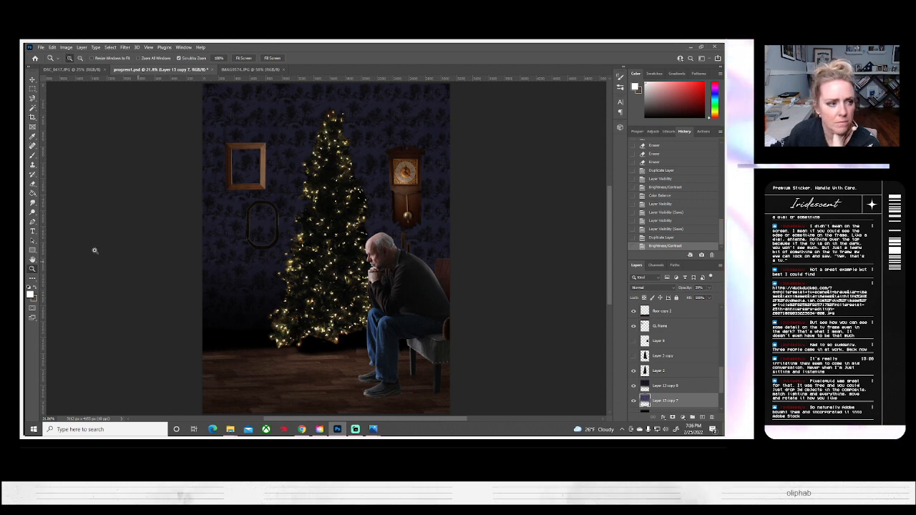
pyautogui.click(32, 184)
pyautogui.click(657, 387)
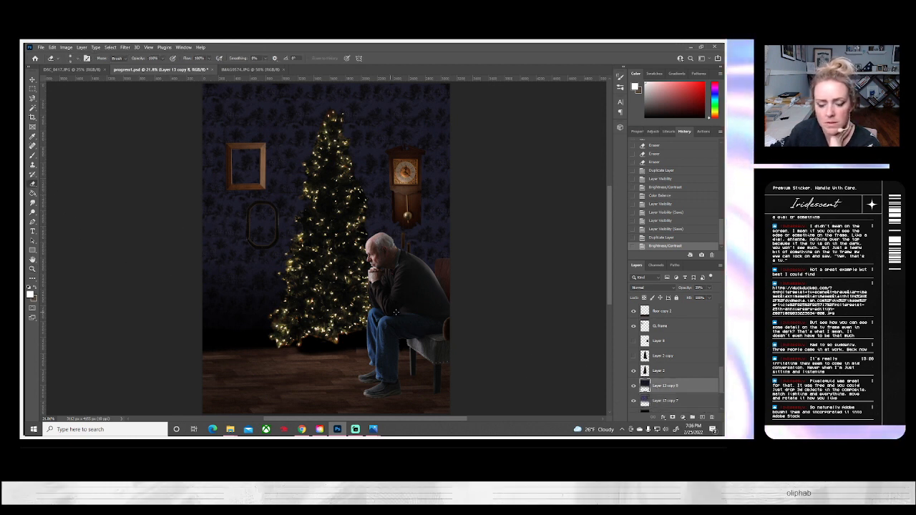
pyautogui.click(72, 59)
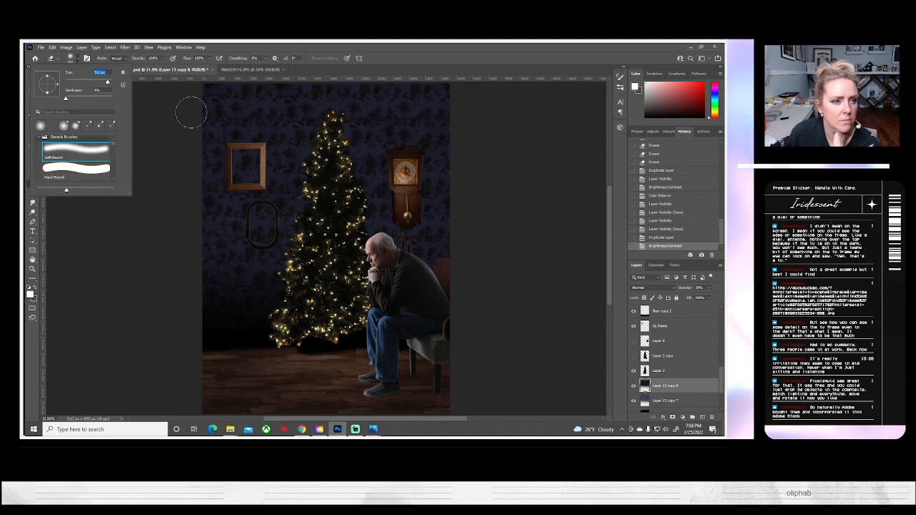
pyautogui.click(163, 59)
pyautogui.click(142, 68)
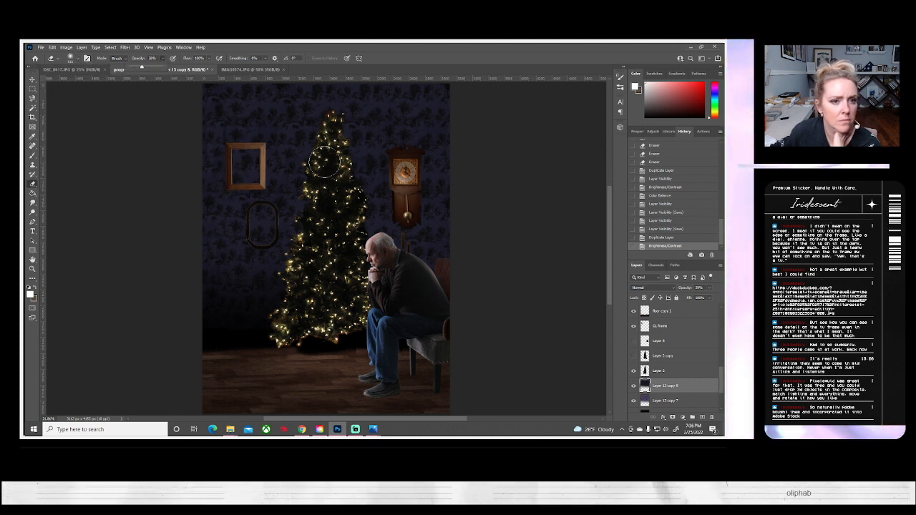
# Step: Try erasing the darkened wallpaper copy around the Christmas tree, and revert the strokes through the history
pyautogui.click(325, 126)
pyautogui.moveTo(278, 304)
pyautogui.mouseDown()
pyautogui.moveTo(332, 168)
pyautogui.moveTo(334, 115)
pyautogui.moveTo(384, 290)
pyautogui.mouseUp()
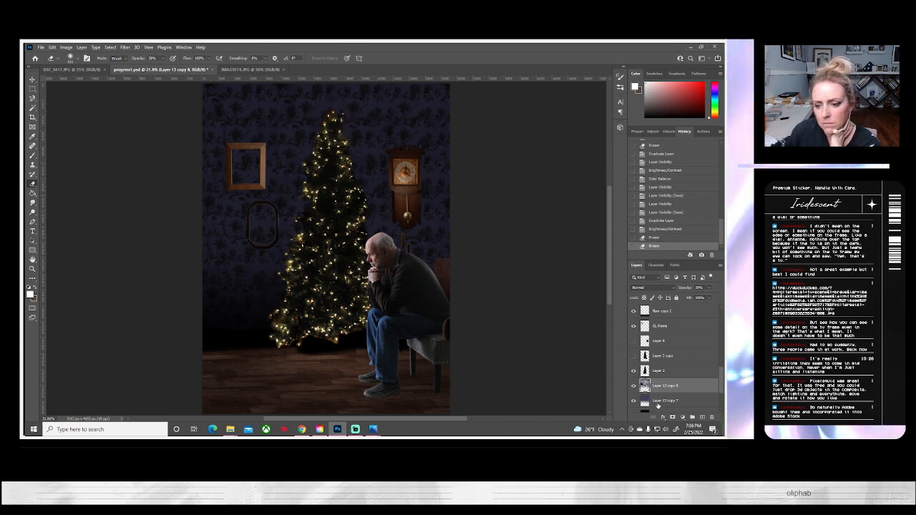
pyautogui.click(662, 401)
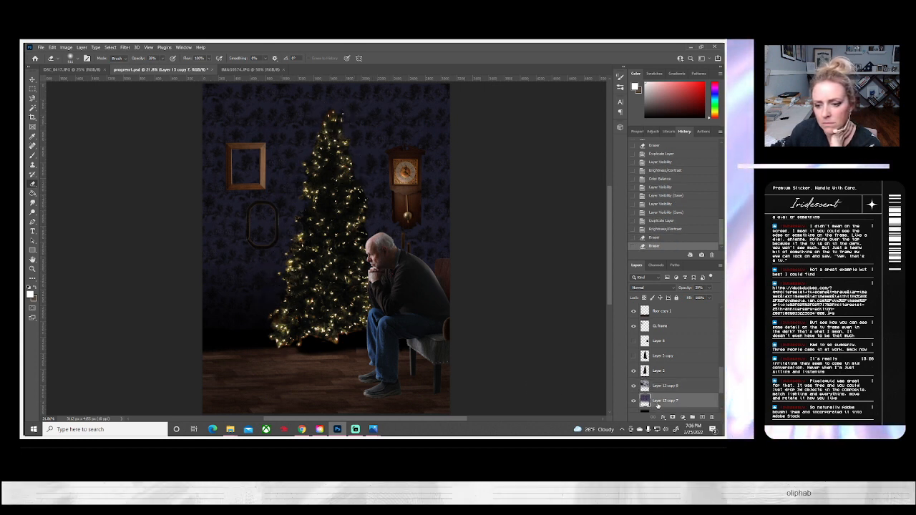
pyautogui.click(654, 229)
# Step: Hide Layer 13 copy 8, shift Layer 13 copy 7's midtones to +58 red and -80 yellow with Color Balance, and show the hidden copy again
pyautogui.click(632, 385)
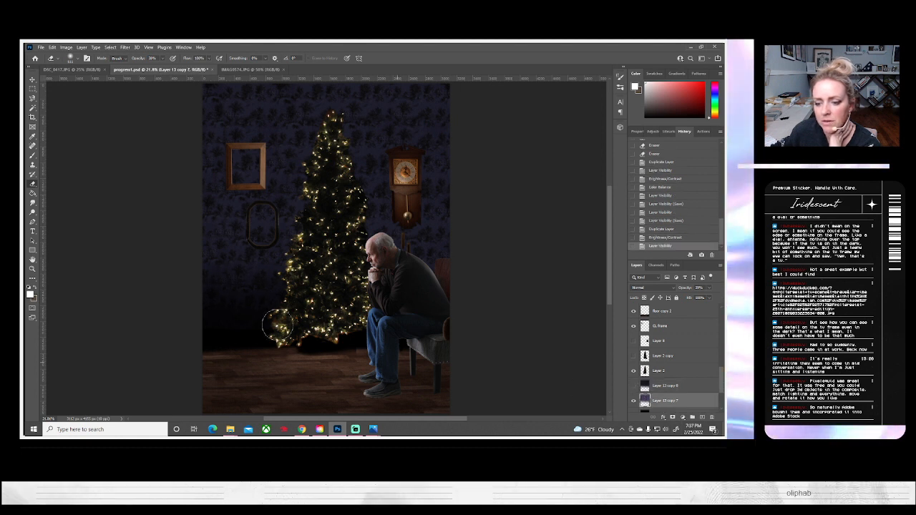
pyautogui.click(64, 47)
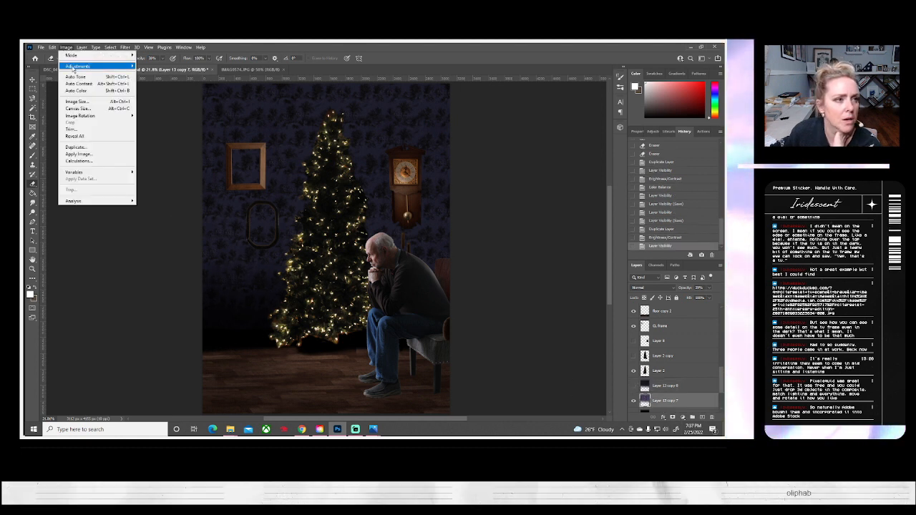
pyautogui.moveTo(79, 70)
pyautogui.click(161, 111)
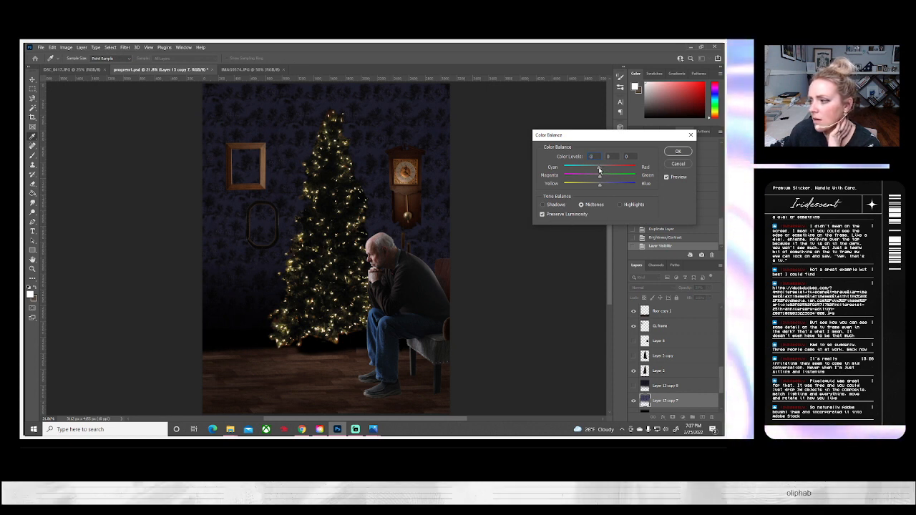
pyautogui.moveTo(600, 173); pyautogui.dragTo(575, 191)
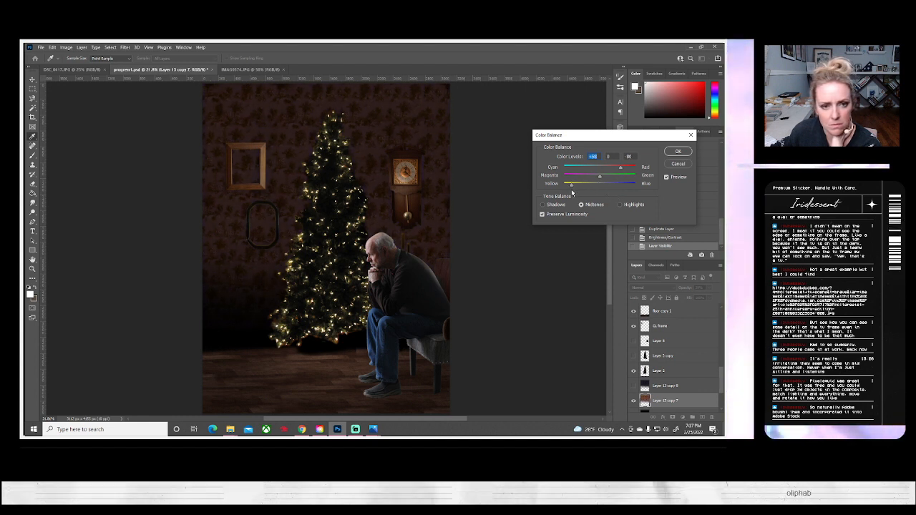
pyautogui.click(677, 151)
pyautogui.click(633, 385)
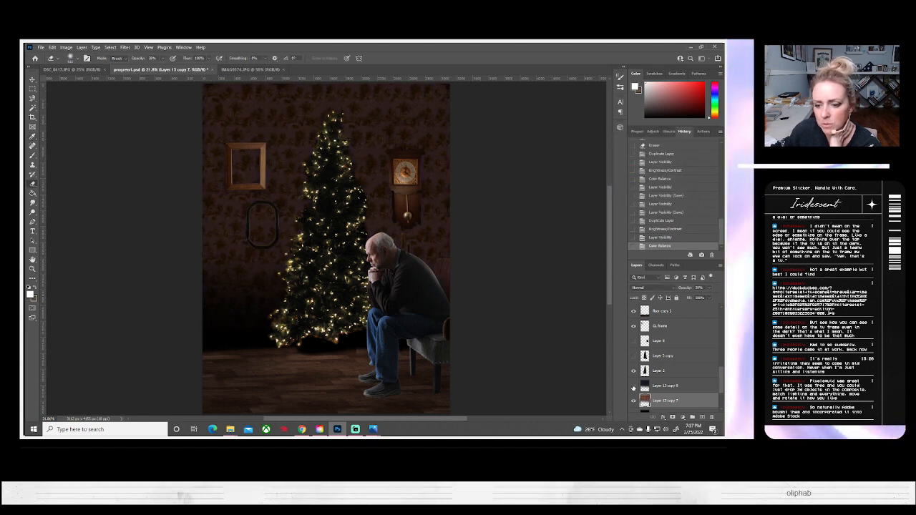
# Step: Try erasing Layer 13 copy 8 around the lower part of the tree, and revert the strokes
pyautogui.click(669, 387)
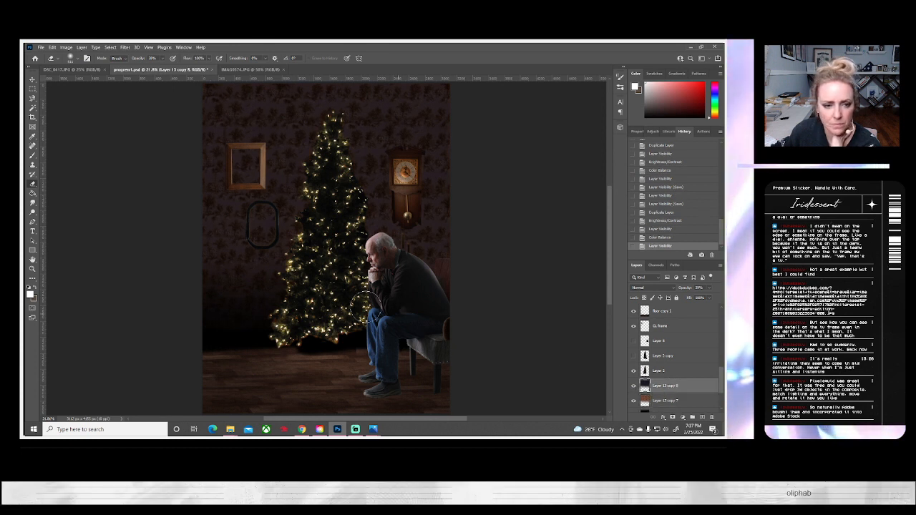
pyautogui.moveTo(277, 288)
pyautogui.mouseDown()
pyautogui.moveTo(331, 108)
pyautogui.moveTo(374, 248)
pyautogui.moveTo(374, 287)
pyautogui.moveTo(335, 362)
pyautogui.mouseUp()
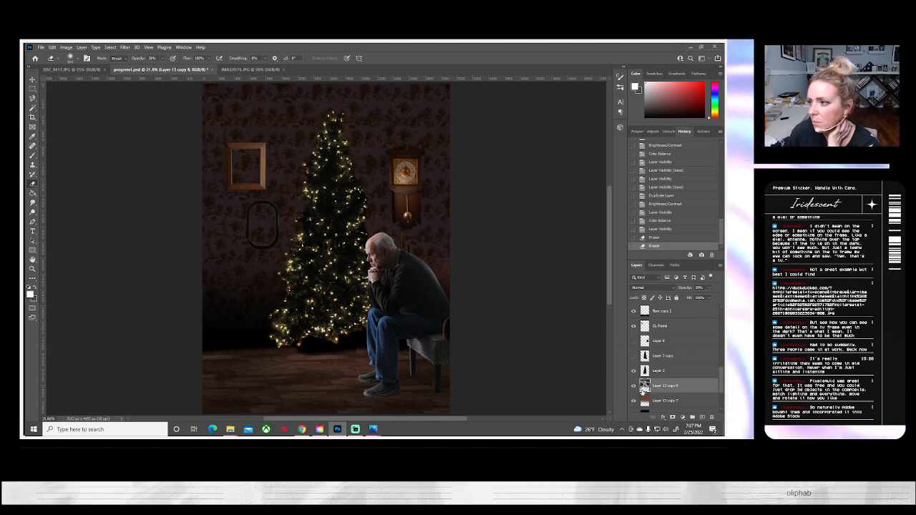
pyautogui.click(654, 229)
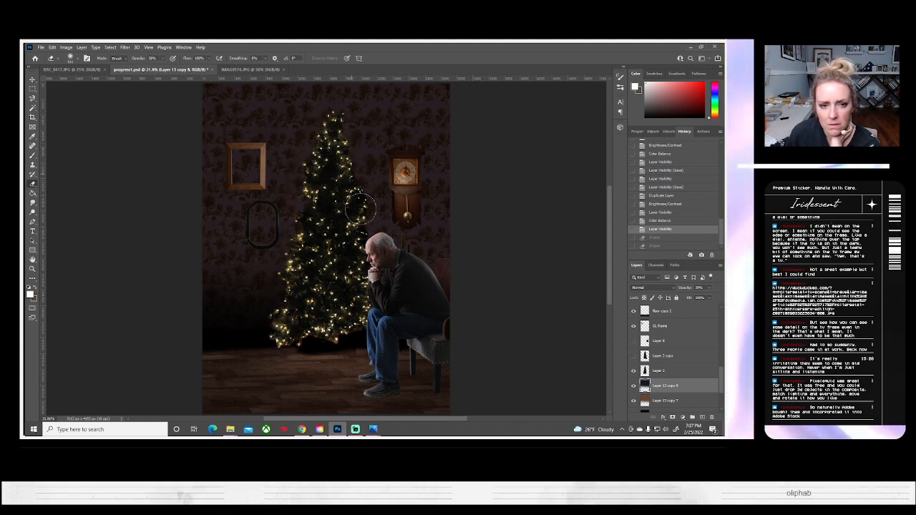
# Step: Erase Layer 13 copy 8 softly around the tree and the man, and compare the wall with the layer hidden and shown
pyautogui.click(382, 289)
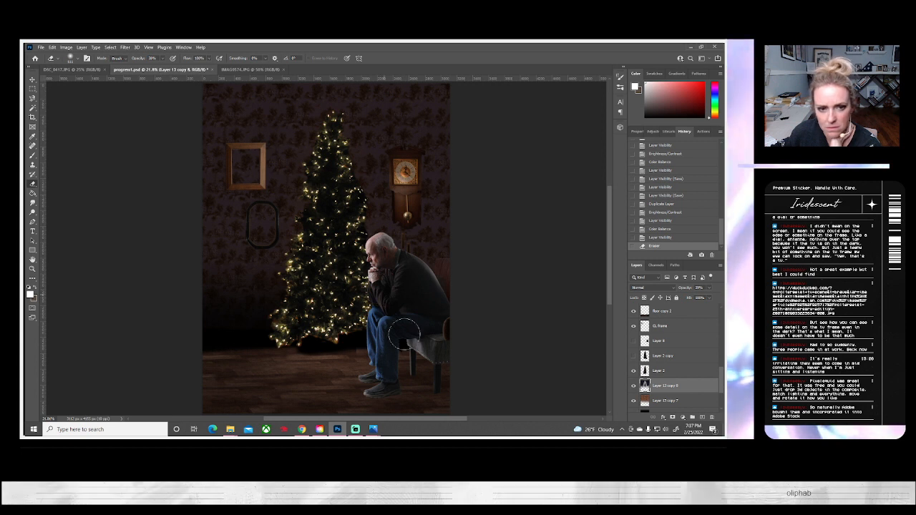
pyautogui.click(633, 386)
pyautogui.click(634, 387)
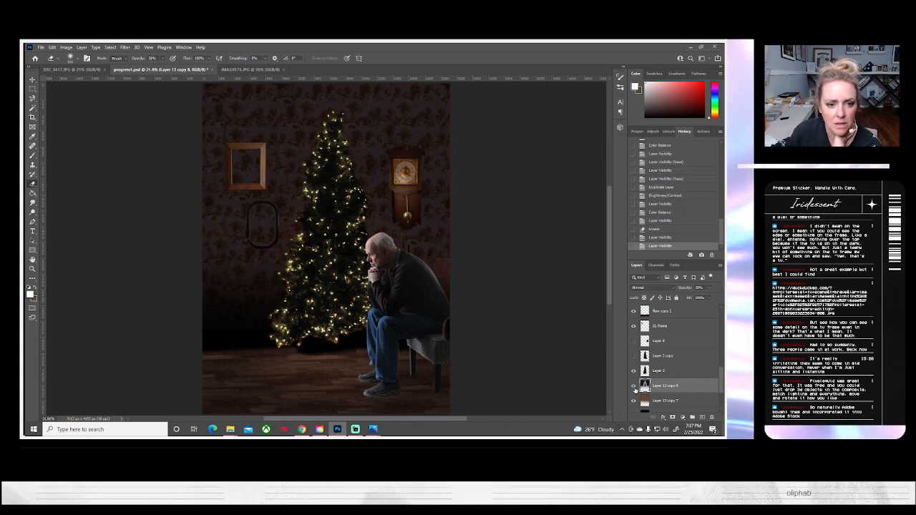
pyautogui.click(634, 387)
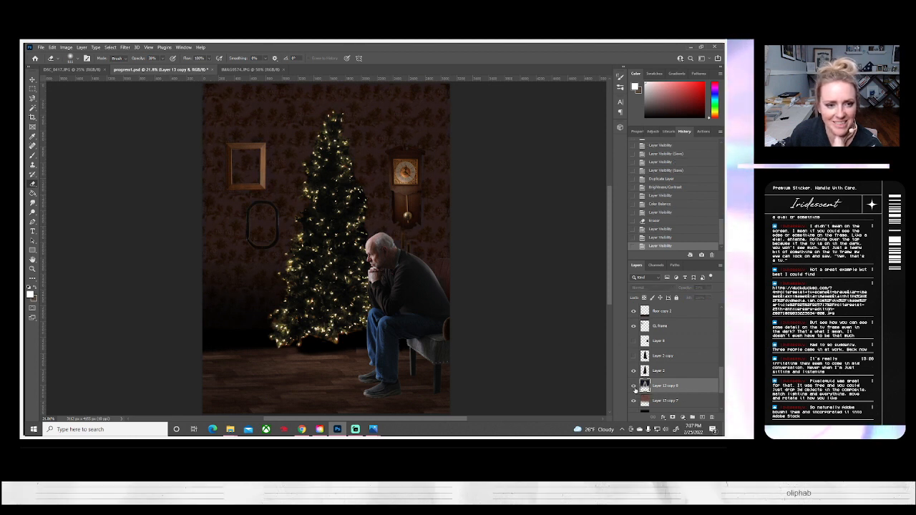
pyautogui.click(634, 387)
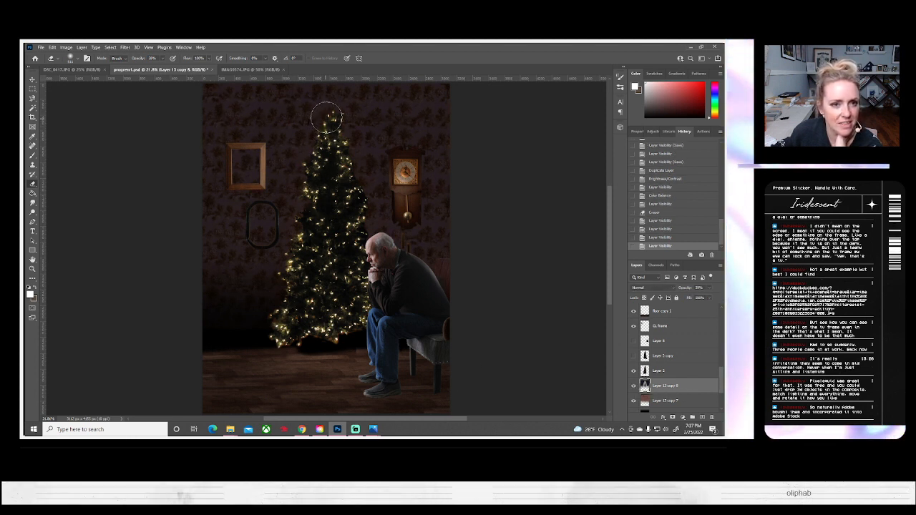
# Step: Undo a first extra stroke on Layer 13 copy 8, and erase more from the treetop down along its edge to the floor
pyautogui.moveTo(288, 261)
pyautogui.mouseDown()
pyautogui.moveTo(277, 294)
pyautogui.moveTo(304, 301)
pyautogui.mouseUp()
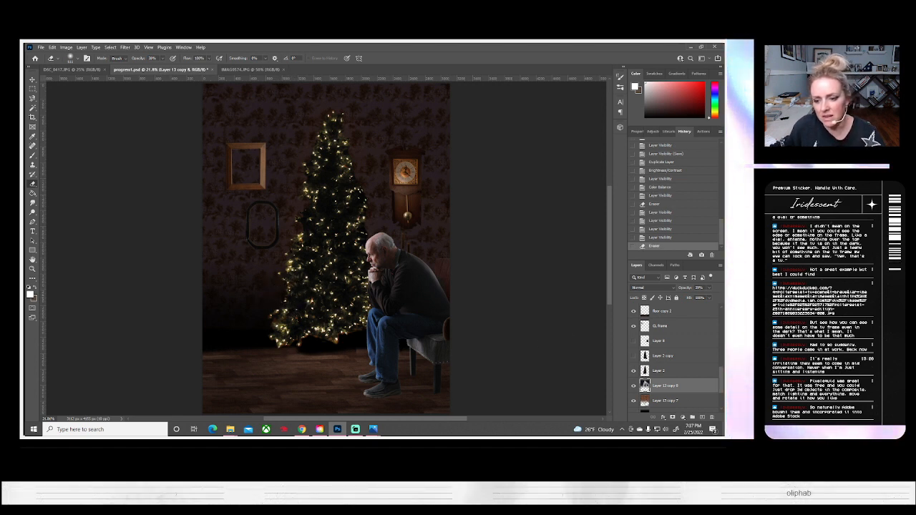
pyautogui.hotkey('ctrl', 'z')
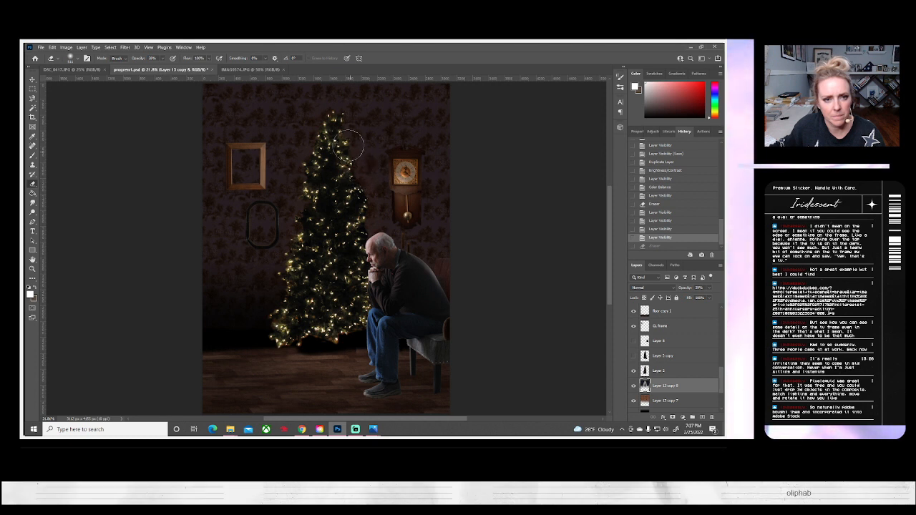
pyautogui.click(338, 116)
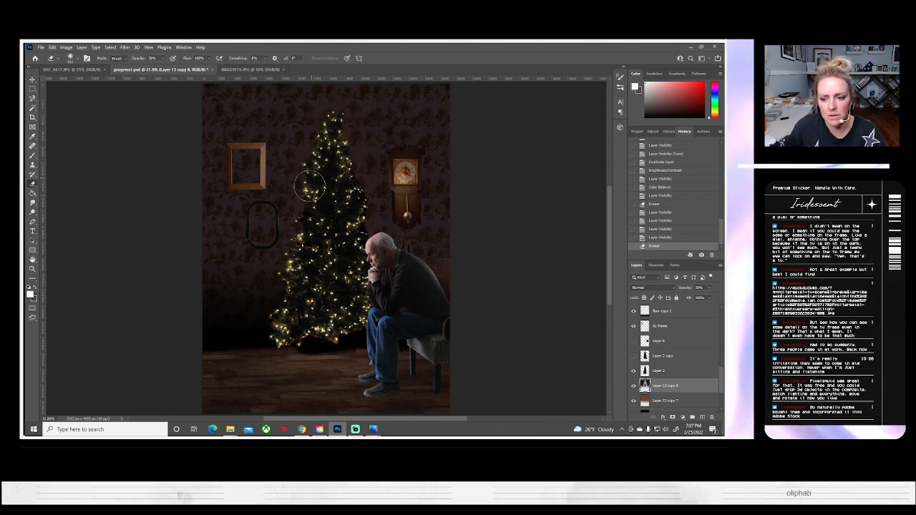
pyautogui.moveTo(296, 238)
pyautogui.mouseDown()
pyautogui.moveTo(283, 285)
pyautogui.moveTo(296, 350)
pyautogui.moveTo(364, 389)
pyautogui.mouseUp()
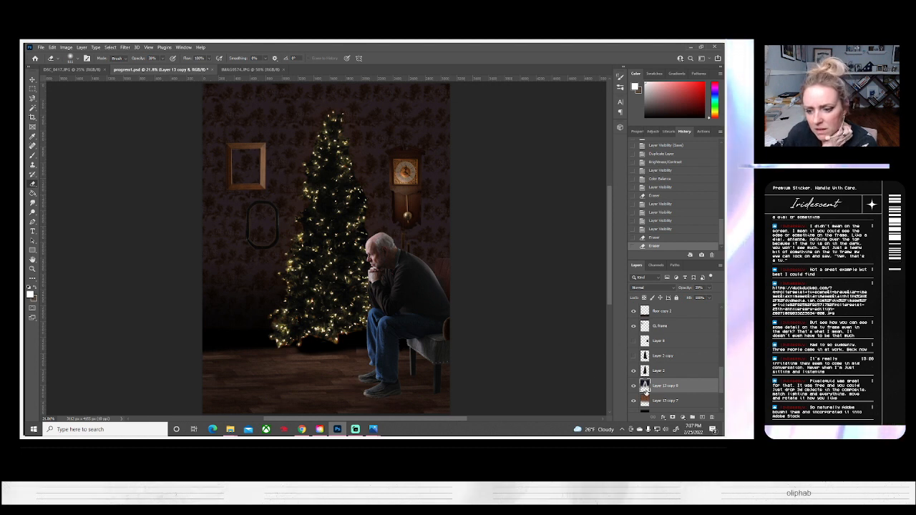
# Step: Set Layer 13 copy 8 to brightness -141 and contrast 100 with Brightness/Contrast, and compare it hidden and shown
pyautogui.click(65, 47)
pyautogui.moveTo(86, 65)
pyautogui.click(161, 66)
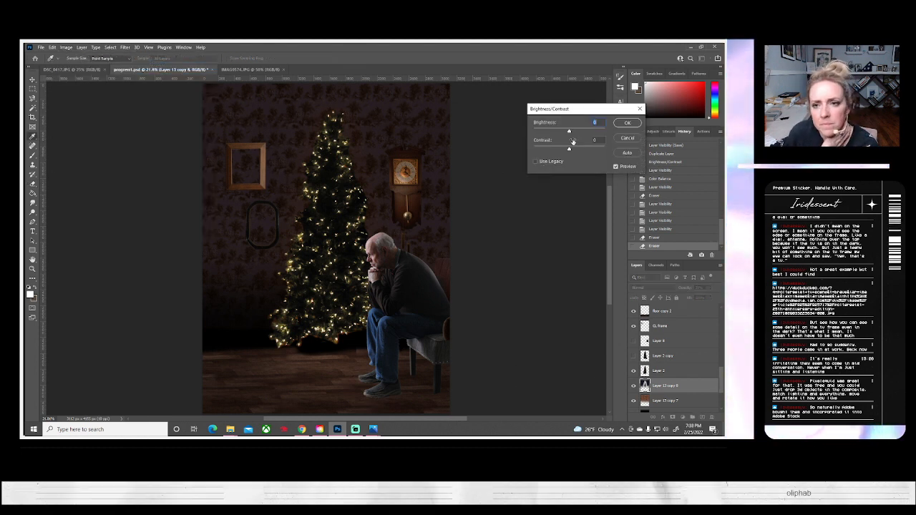
pyautogui.moveTo(569, 131); pyautogui.dragTo(537, 139)
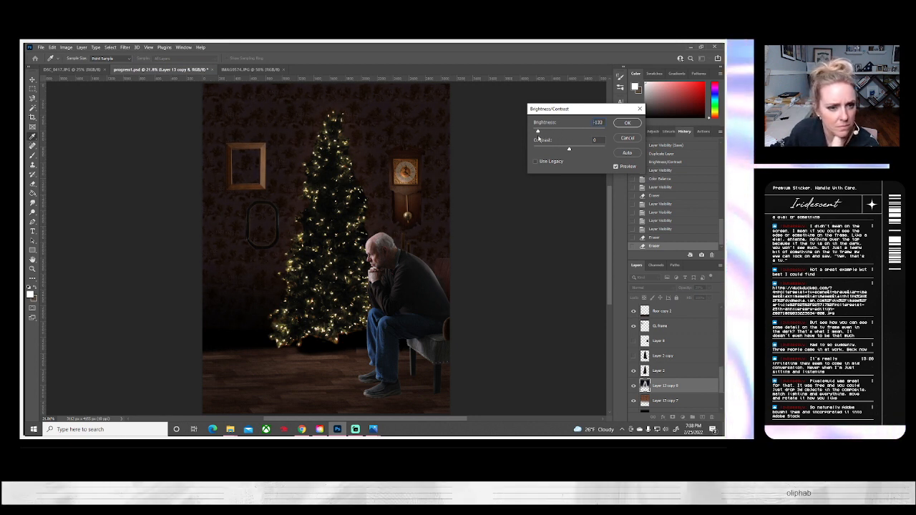
pyautogui.moveTo(538, 133); pyautogui.dragTo(594, 157)
pyautogui.moveTo(493, 164); pyautogui.dragTo(614, 166)
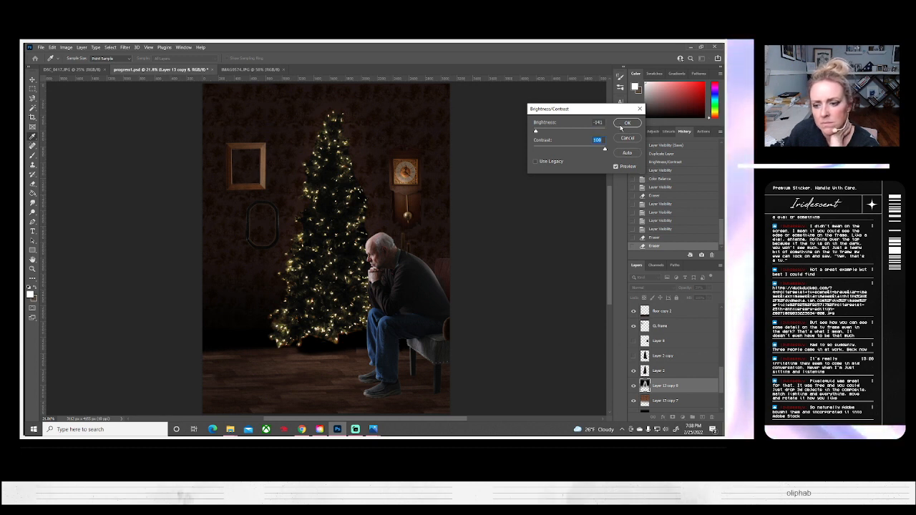
pyautogui.click(622, 124)
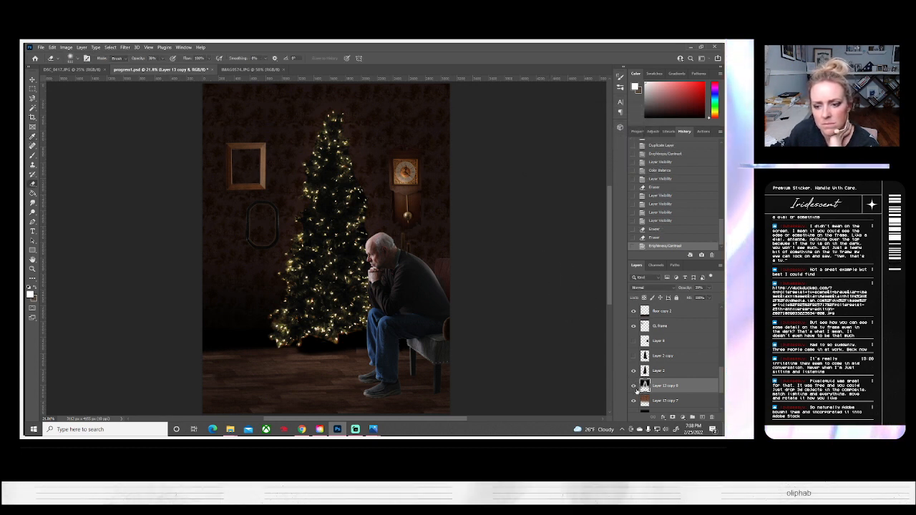
pyautogui.click(634, 387)
pyautogui.click(633, 387)
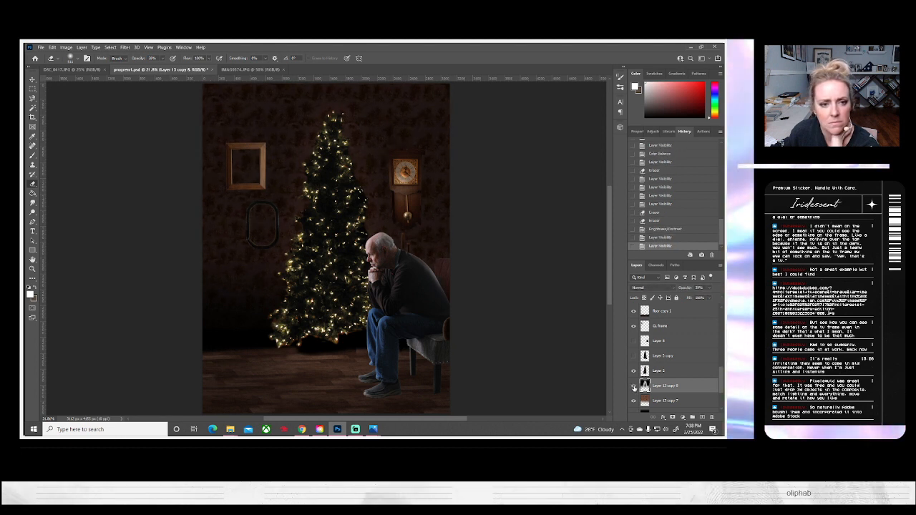
# Step: Try brightening Layer 13 copy 7 with Brightness/Contrast at brightness 47, and cancel the adjustment
pyautogui.click(665, 400)
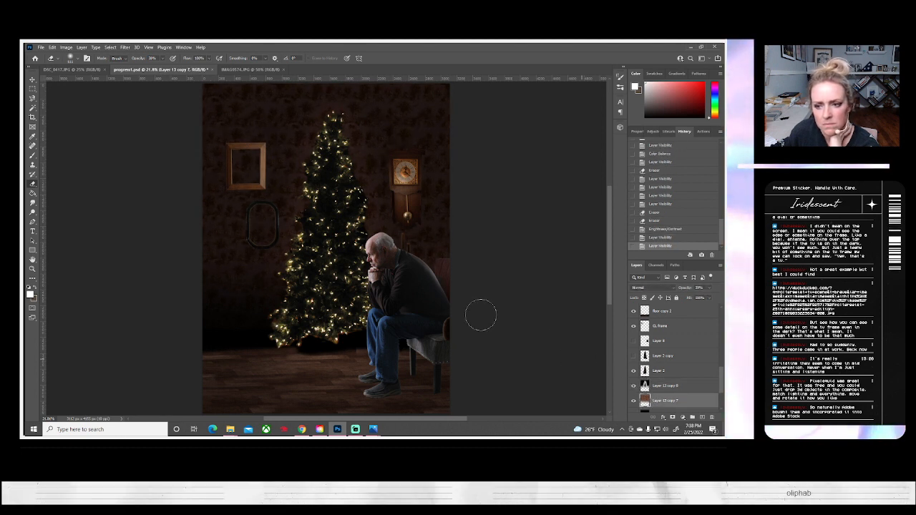
pyautogui.click(66, 47)
pyautogui.moveTo(86, 65)
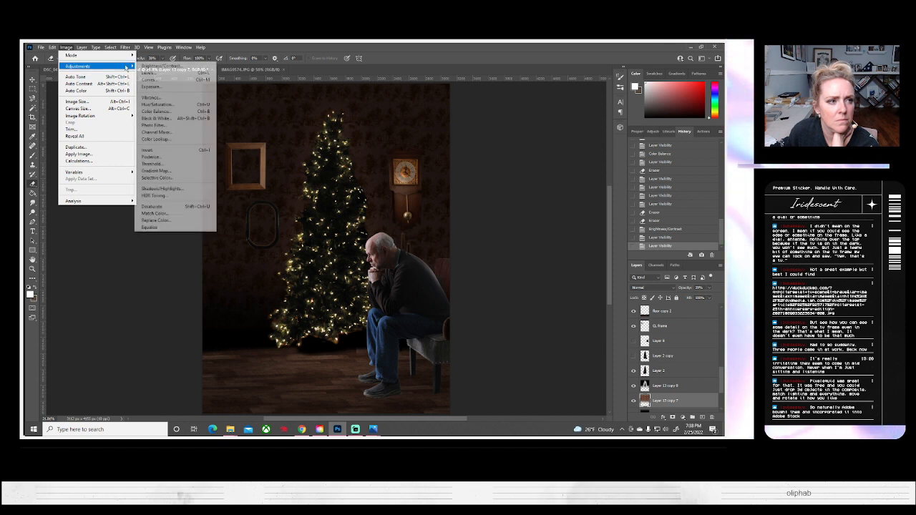
pyautogui.click(161, 66)
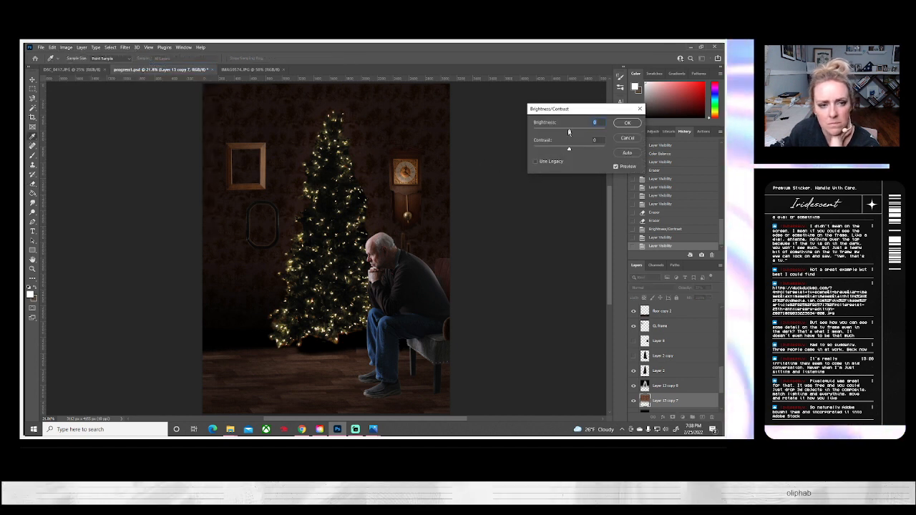
pyautogui.moveTo(537, 133); pyautogui.dragTo(588, 142)
pyautogui.moveTo(596, 141)
pyautogui.mouseDown()
pyautogui.moveTo(628, 142)
pyautogui.moveTo(572, 144)
pyautogui.moveTo(581, 148)
pyautogui.mouseUp()
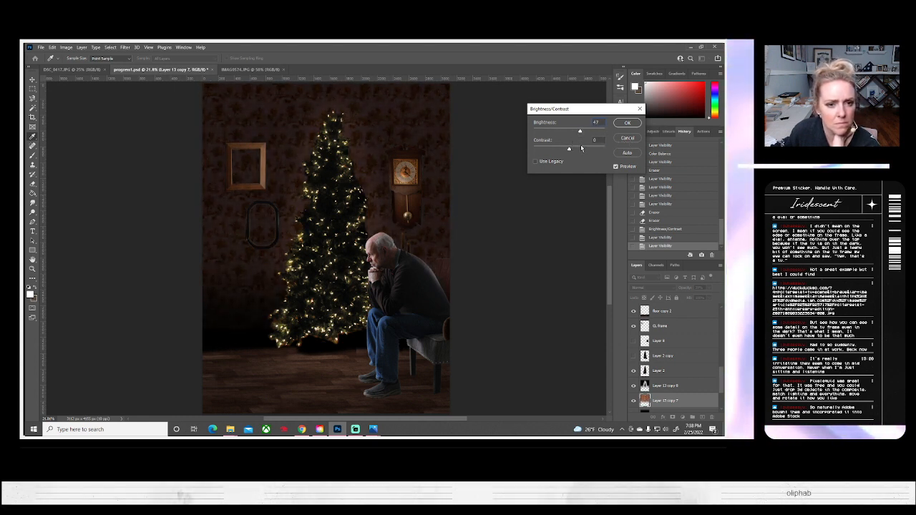
pyautogui.click(627, 137)
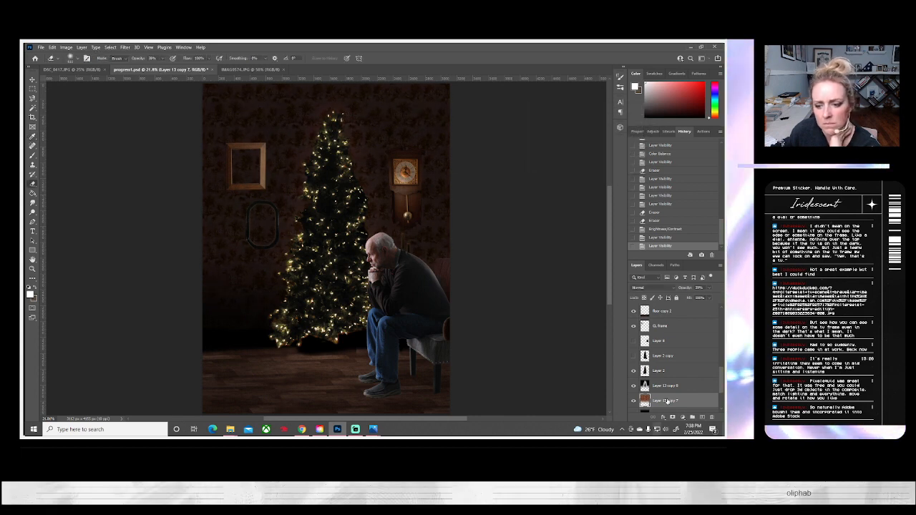
# Step: Duplicate Layer 13 copy 7 and hide Layer 13 copy 8
pyautogui.rightClick(656, 402)
pyautogui.click(647, 119)
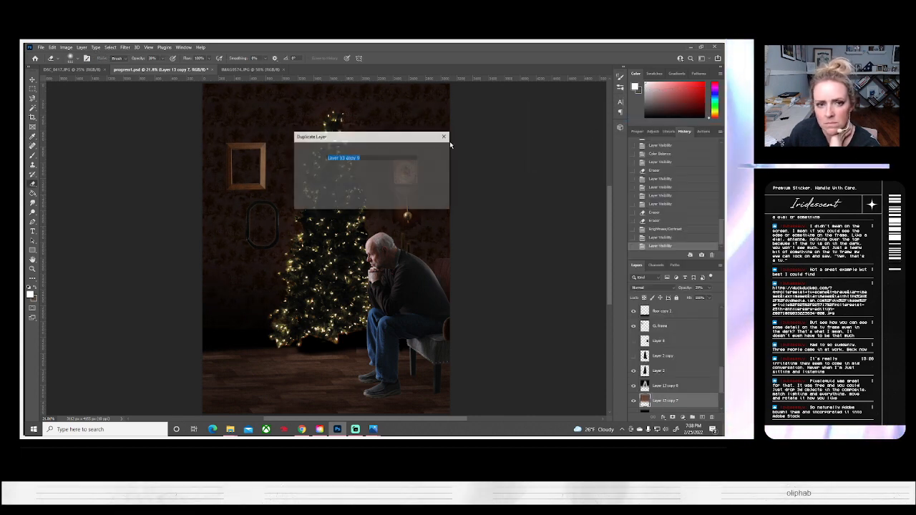
pyautogui.click(443, 150)
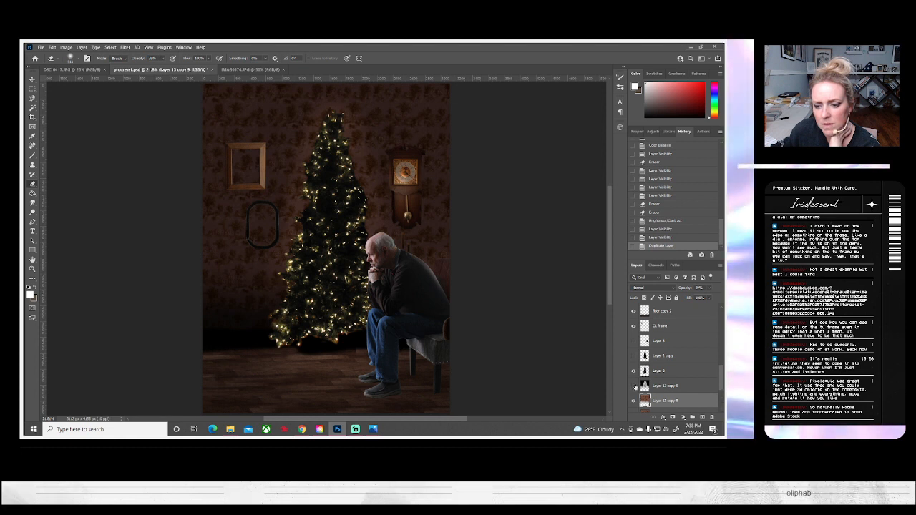
pyautogui.click(634, 386)
pyautogui.scroll(-1, 633, 386)
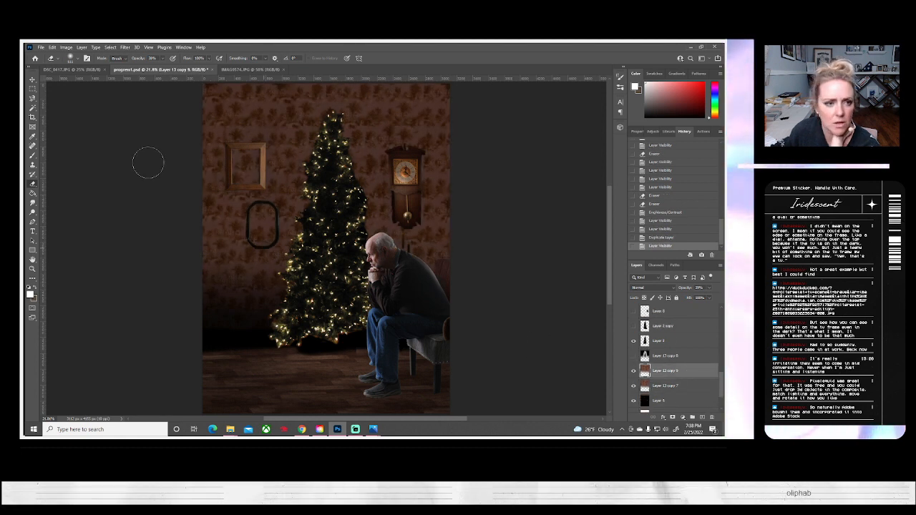
# Step: Darken the duplicated wall layer, Layer 13 copy 9, with Brightness/Contrast at brightness -150 and contrast 100
pyautogui.click(66, 47)
pyautogui.moveTo(78, 66)
pyautogui.click(169, 67)
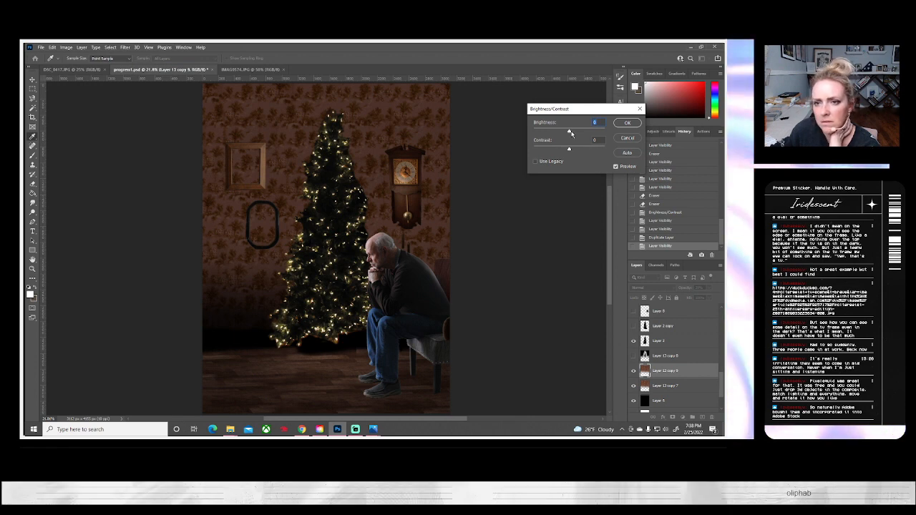
pyautogui.moveTo(569, 132); pyautogui.dragTo(506, 139)
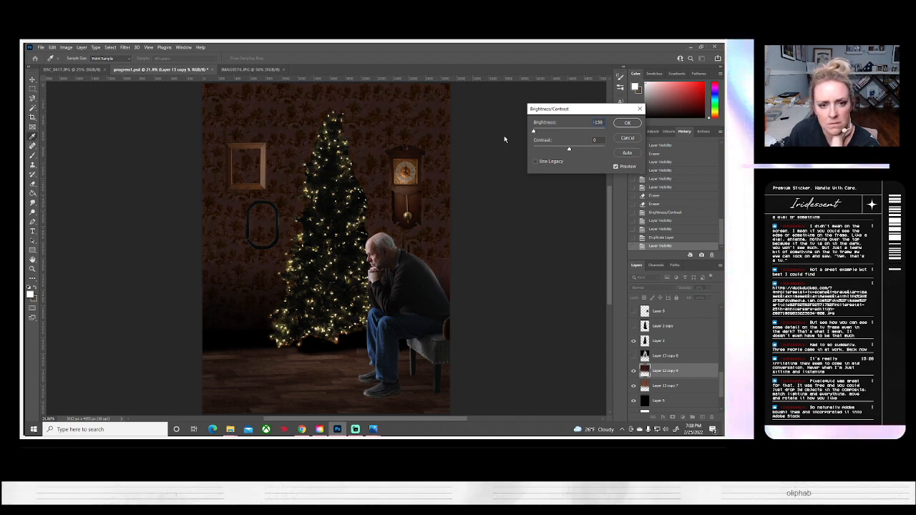
pyautogui.moveTo(568, 150); pyautogui.dragTo(680, 177)
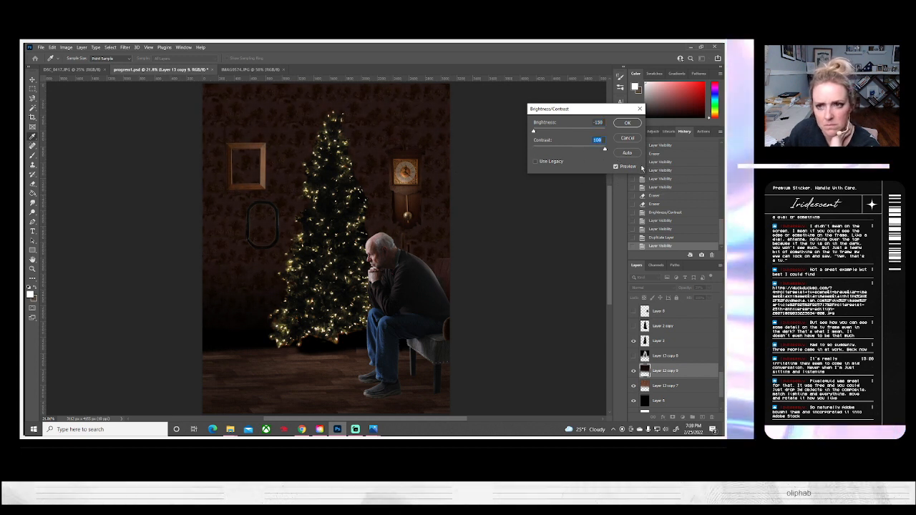
pyautogui.press('Return')
# Step: Apply a second Brightness/Contrast at brightness -150 to Layer 13 copy 9, and compare the wall with the layer hidden and shown
pyautogui.click(71, 47)
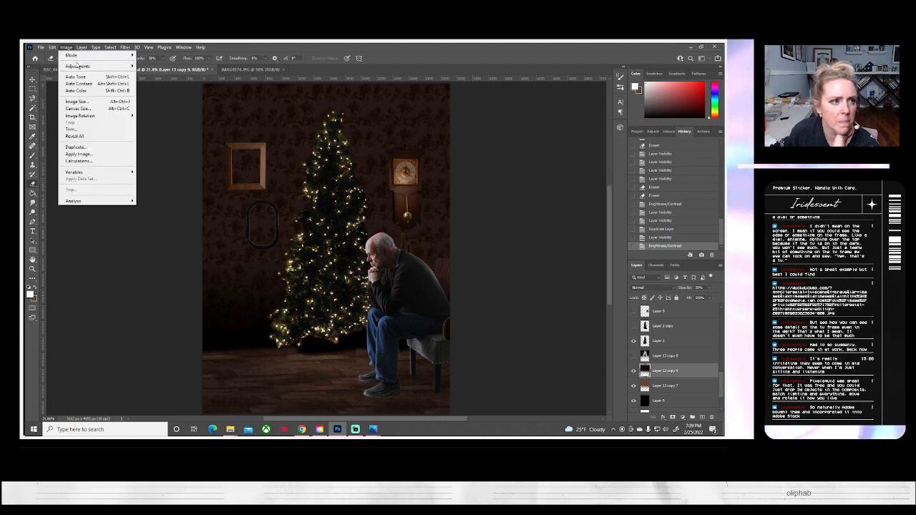
pyautogui.moveTo(90, 65)
pyautogui.click(161, 65)
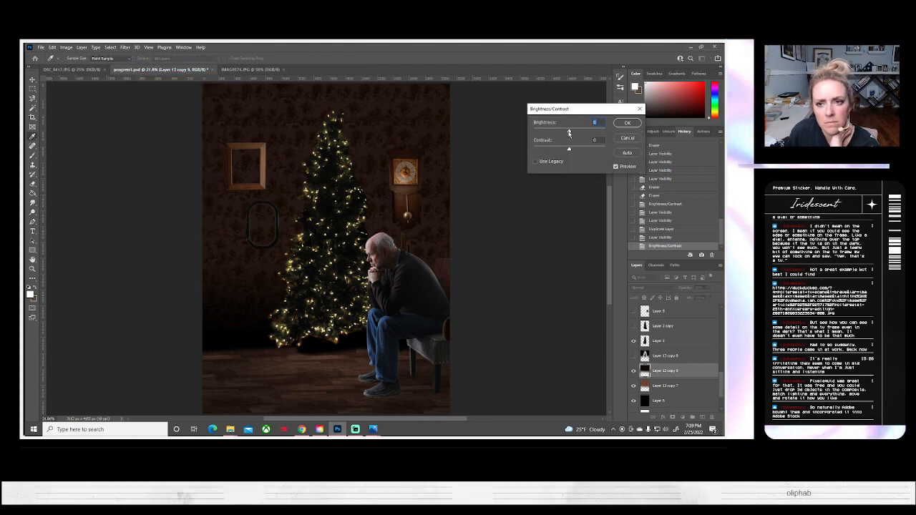
pyautogui.moveTo(569, 131); pyautogui.dragTo(507, 133)
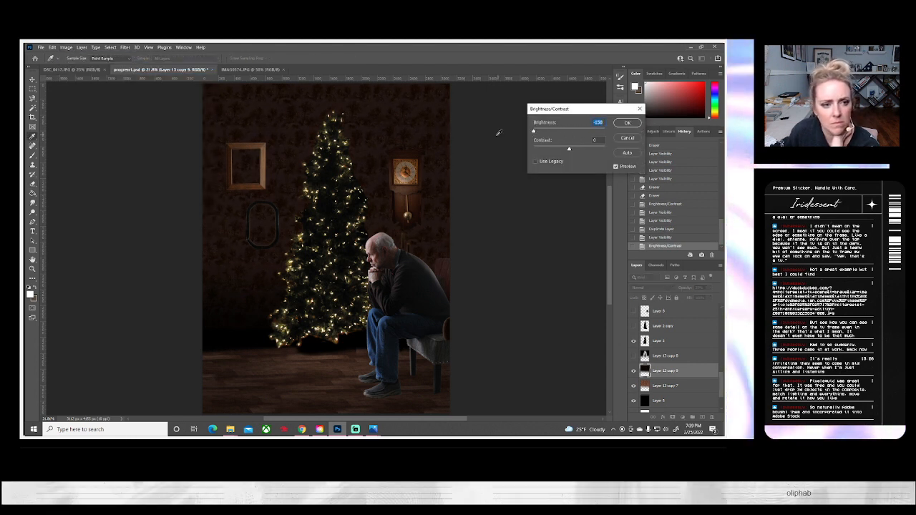
pyautogui.press('Return')
pyautogui.press('e')
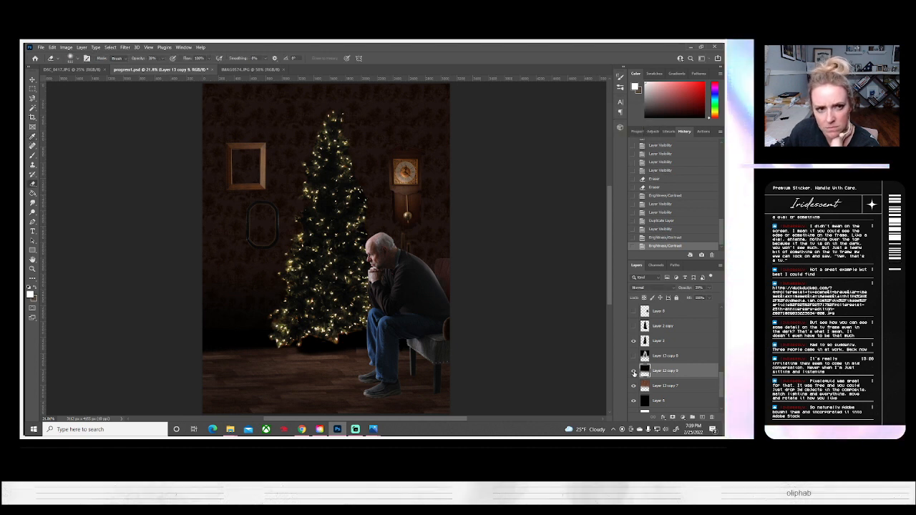
pyautogui.click(633, 370)
pyautogui.click(633, 370)
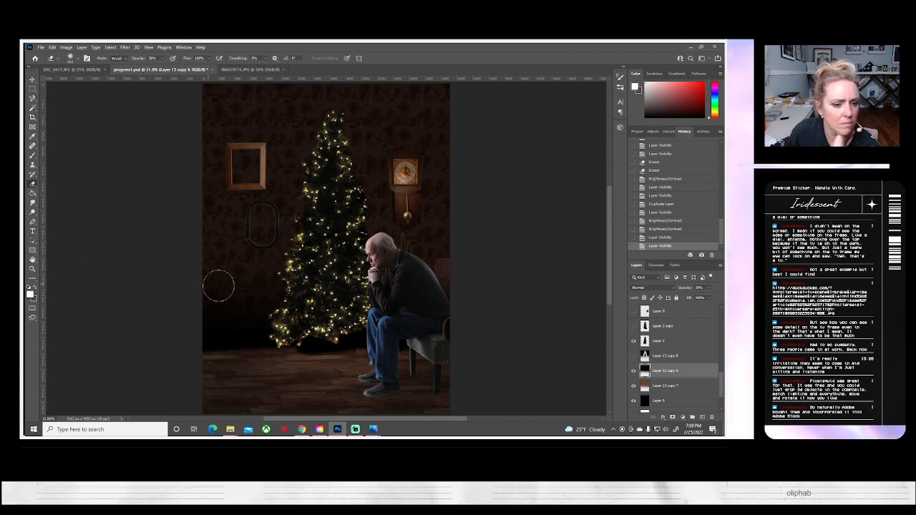
# Step: Undo a first eraser stroke on Layer 13 copy 9, erase softly from the treetop down to the man, and compare it hidden and shown
pyautogui.moveTo(274, 286)
pyautogui.mouseDown()
pyautogui.moveTo(290, 257)
pyautogui.moveTo(304, 251)
pyautogui.moveTo(311, 268)
pyautogui.mouseUp()
pyautogui.hotkey('ctrl', 'z')
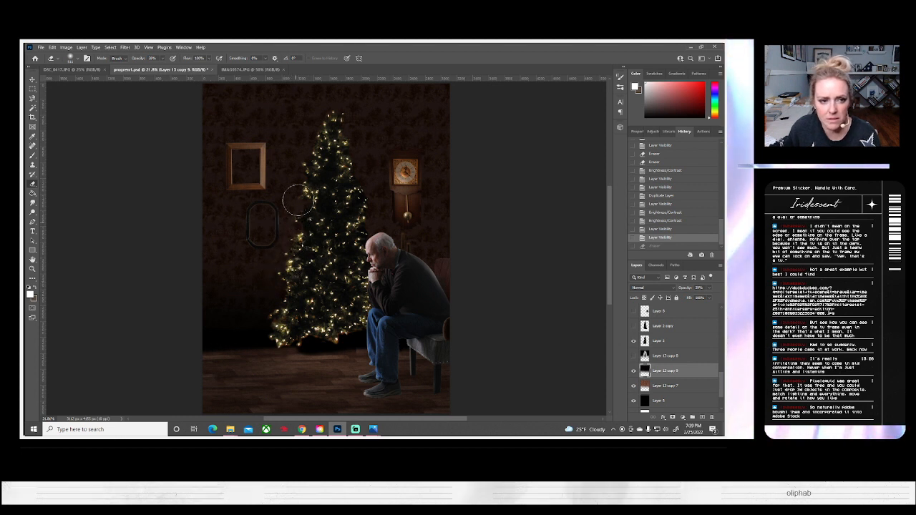
pyautogui.moveTo(323, 131); pyautogui.dragTo(329, 123)
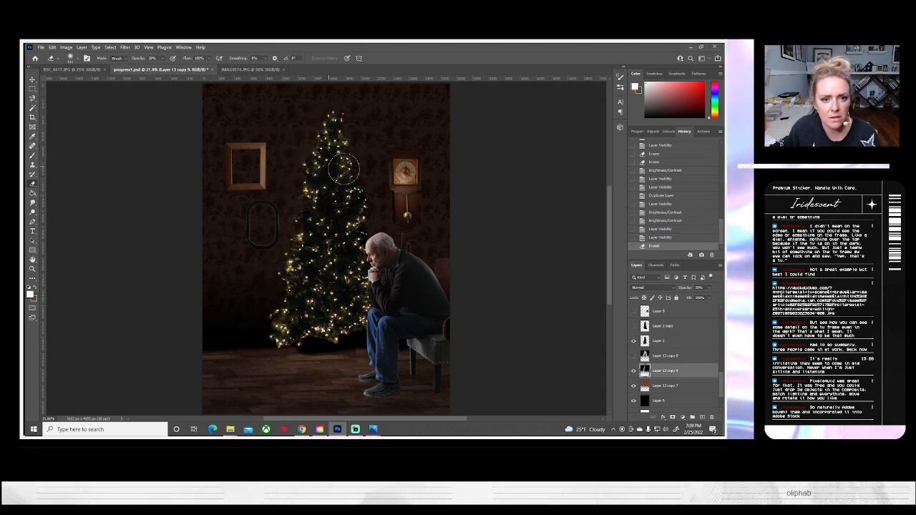
pyautogui.moveTo(368, 218); pyautogui.dragTo(382, 252)
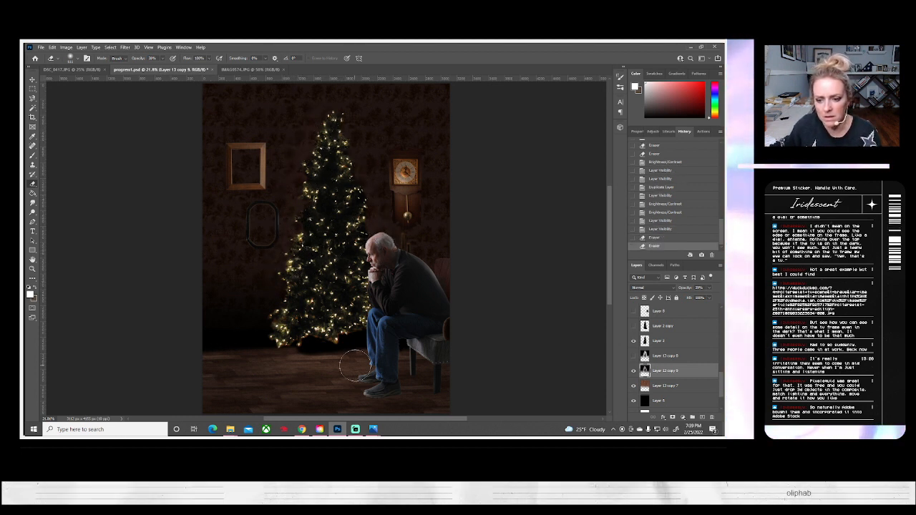
pyautogui.click(632, 371)
pyautogui.click(628, 372)
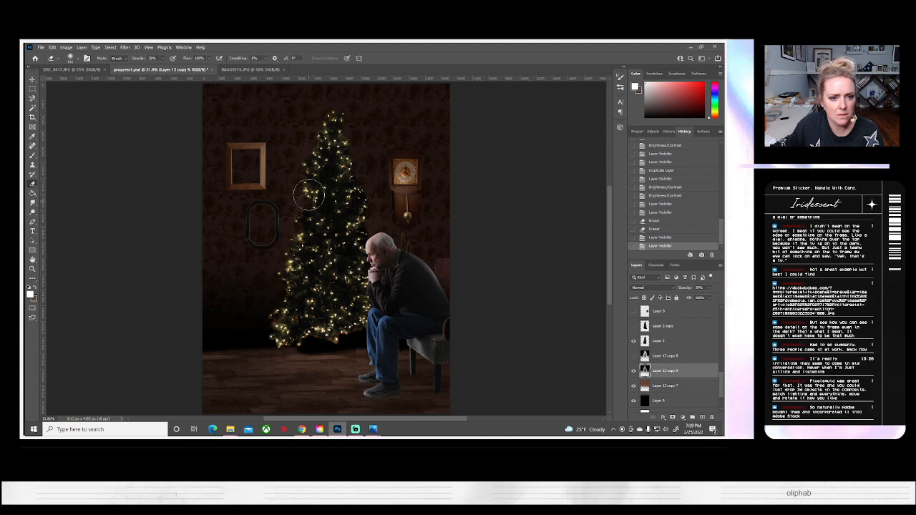
# Step: Erase more of Layer 13 copy 9 over the upper tree and down toward the man, and compare it hidden and shown twice
pyautogui.moveTo(322, 151)
pyautogui.mouseDown()
pyautogui.moveTo(330, 128)
pyautogui.moveTo(338, 150)
pyautogui.mouseUp()
pyautogui.moveTo(353, 191); pyautogui.dragTo(363, 245)
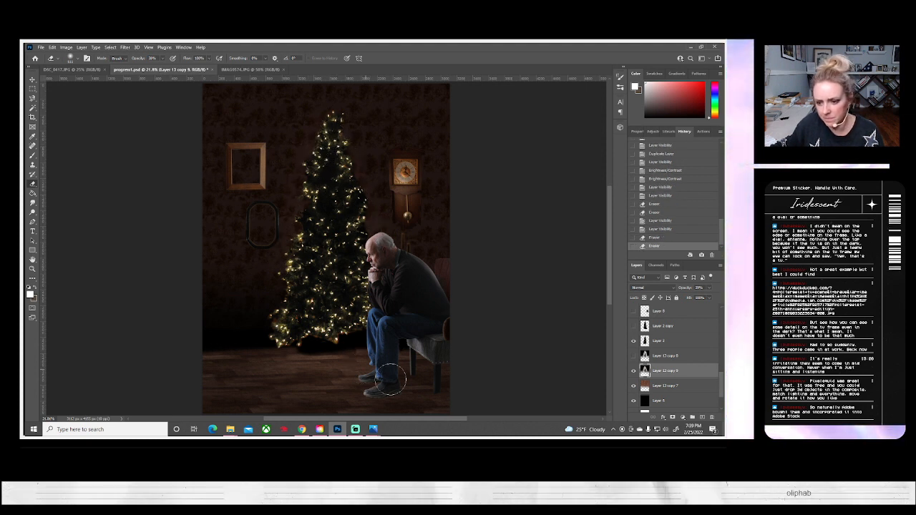
pyautogui.click(633, 371)
pyautogui.click(633, 370)
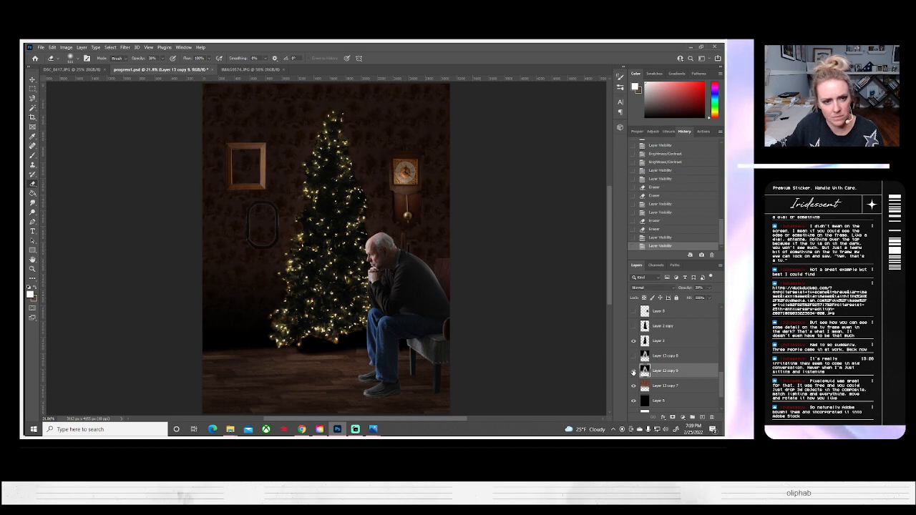
pyautogui.click(633, 370)
pyautogui.click(633, 371)
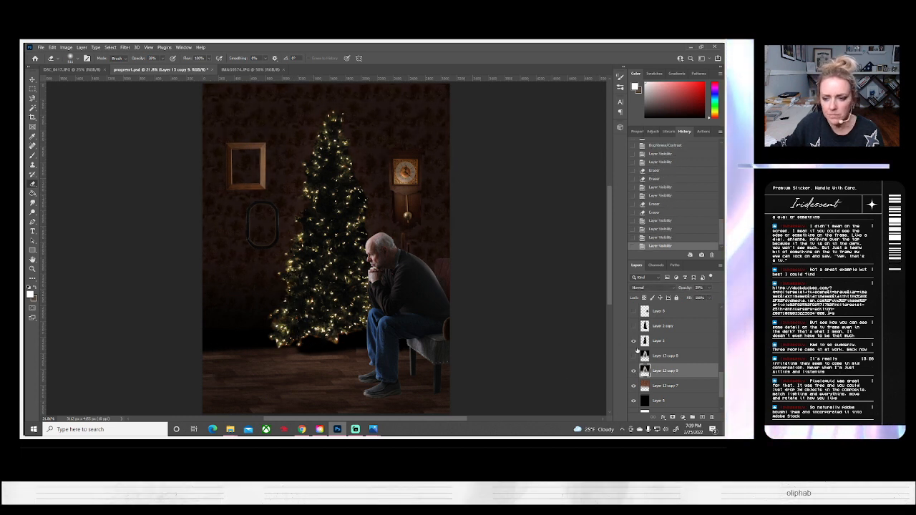
# Step: Add a new empty layer and move it above Layer 13 copy 8
pyautogui.click(720, 264)
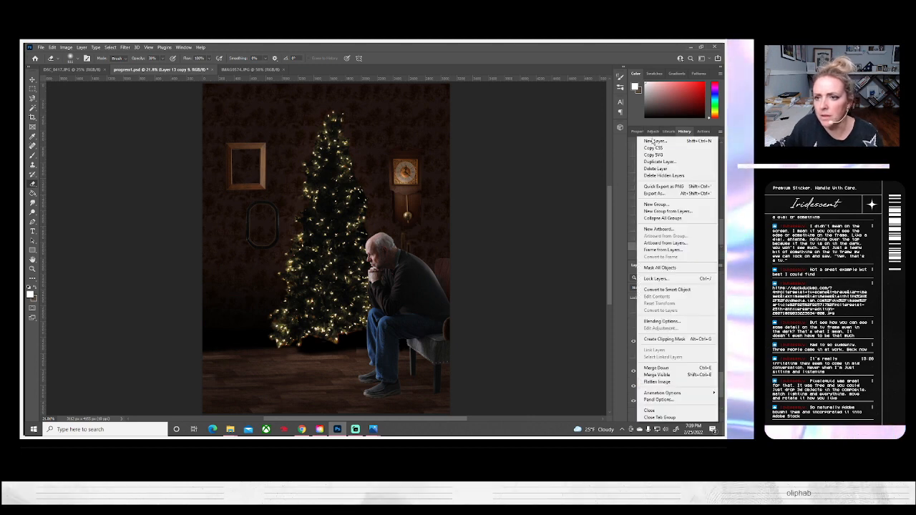
pyautogui.click(648, 141)
pyautogui.click(429, 156)
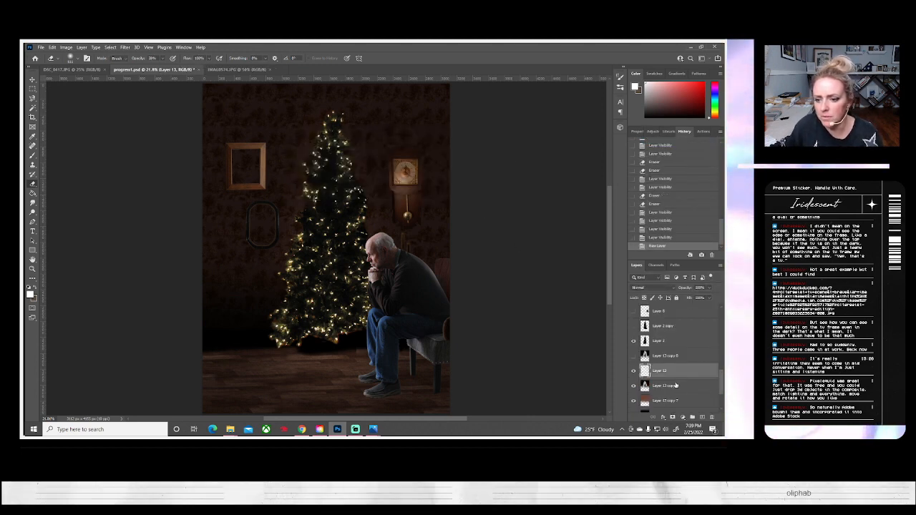
pyautogui.moveTo(656, 372); pyautogui.dragTo(668, 349)
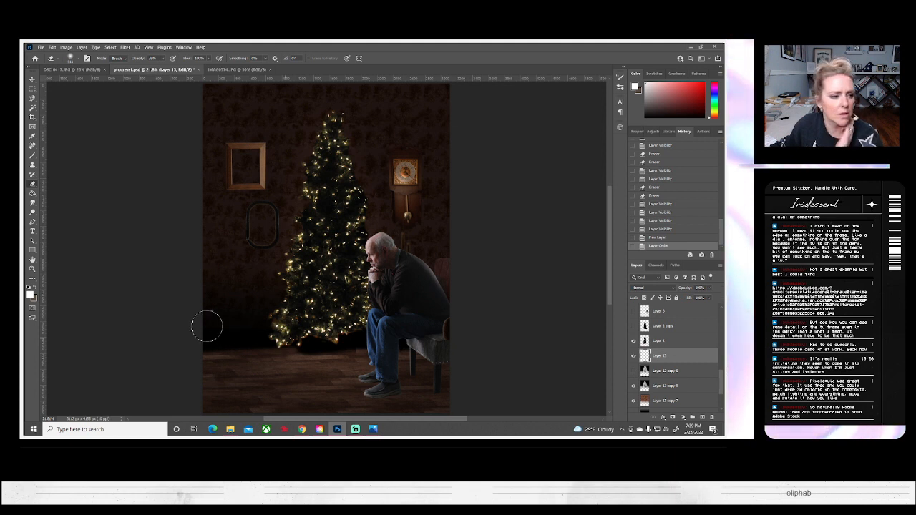
# Step: Swap the foreground colour to black and activate the Gradient tool
pyautogui.click(32, 184)
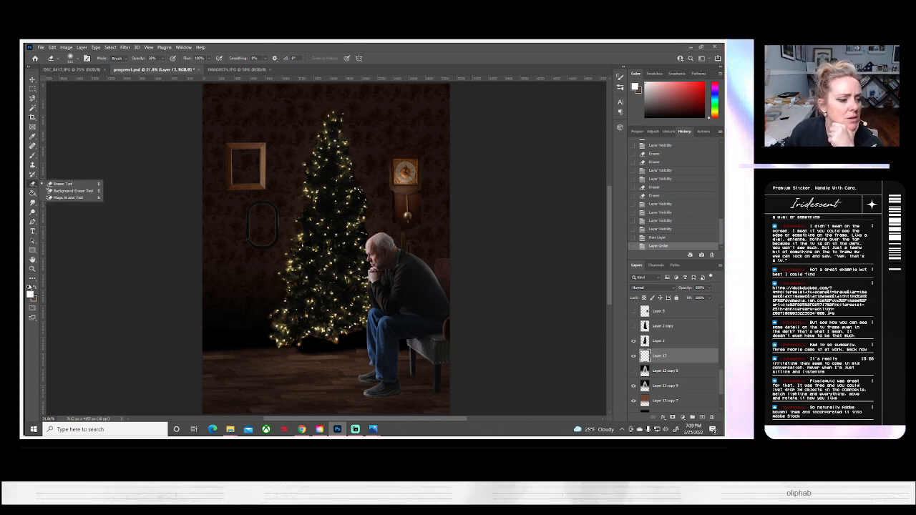
pyautogui.click(28, 287)
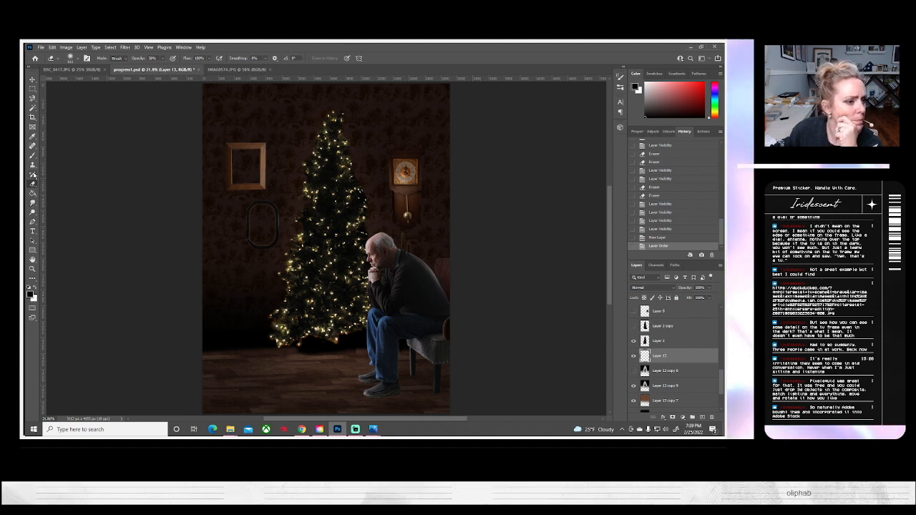
pyautogui.click(32, 168)
pyautogui.click(34, 186)
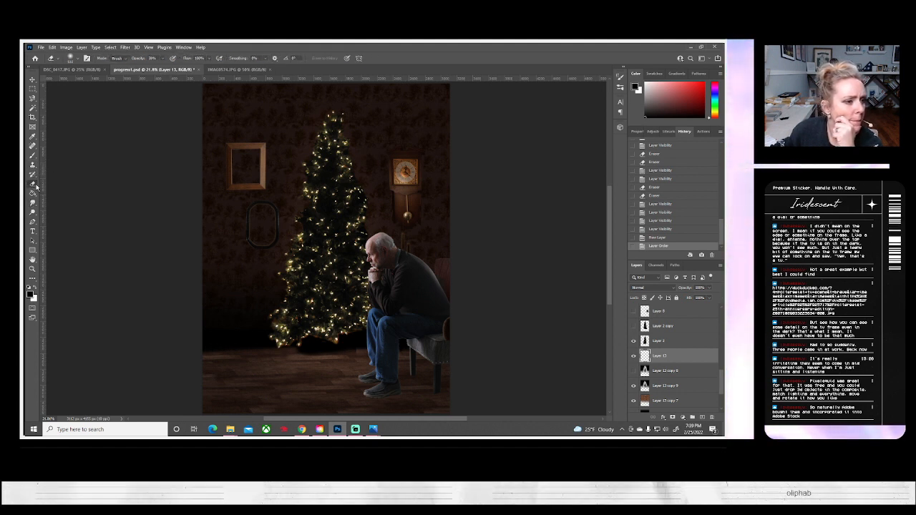
pyautogui.click(35, 195)
pyautogui.click(34, 193)
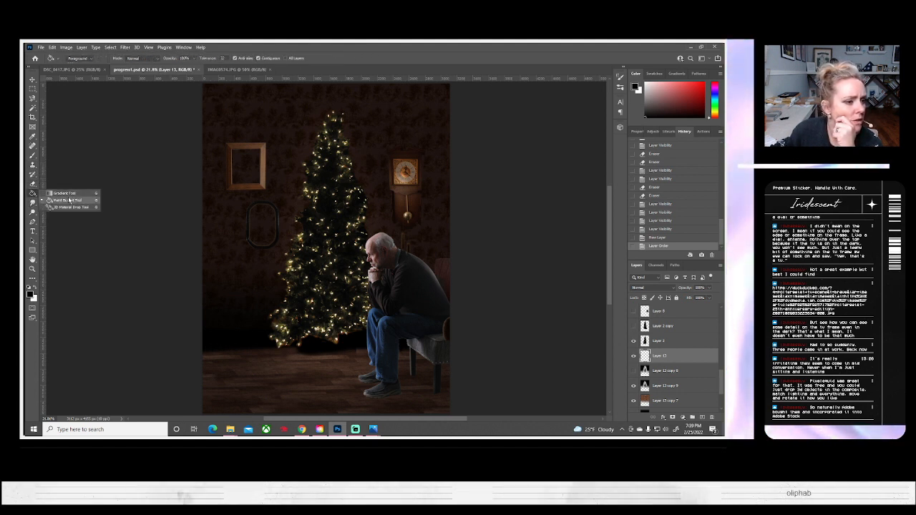
pyautogui.click(56, 194)
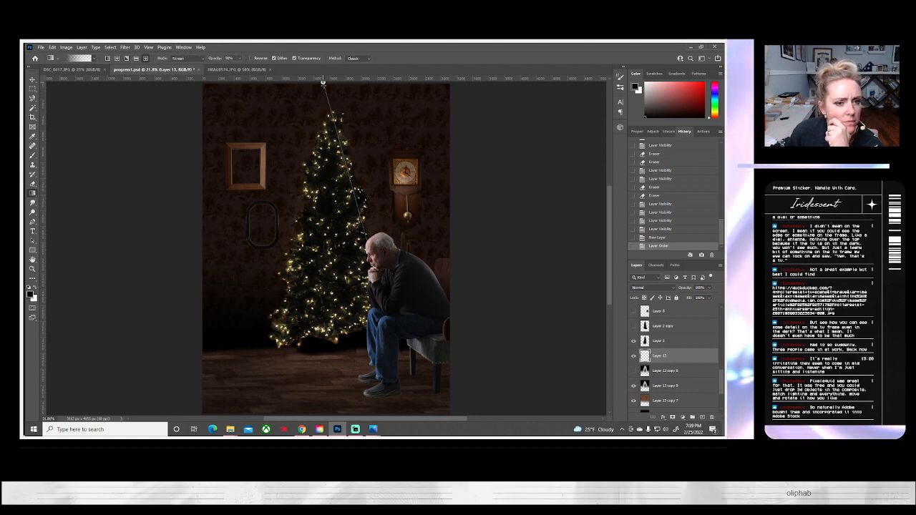
# Step: Try a black gradient above the treetop and a linear one from the image's upper edge down the wall, undoing each
pyautogui.moveTo(308, 302); pyautogui.dragTo(402, 262)
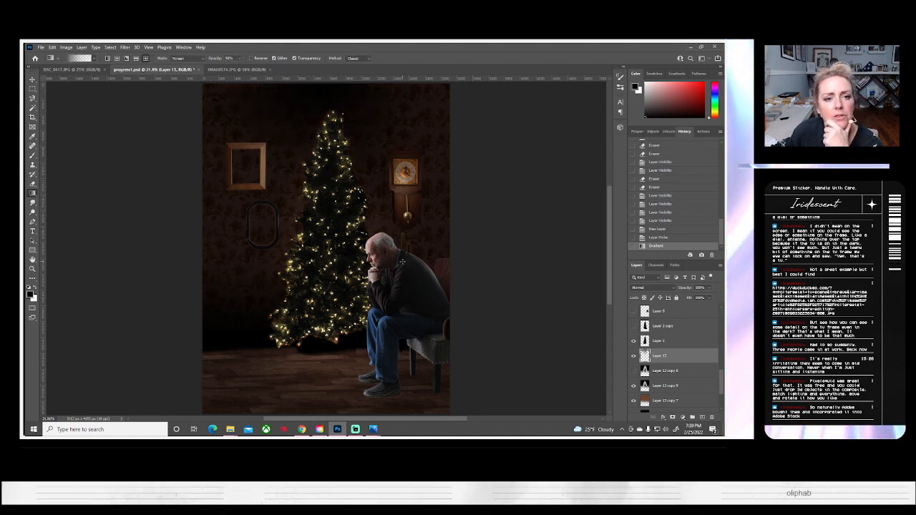
pyautogui.click(657, 238)
pyautogui.scroll(2, 334, 168)
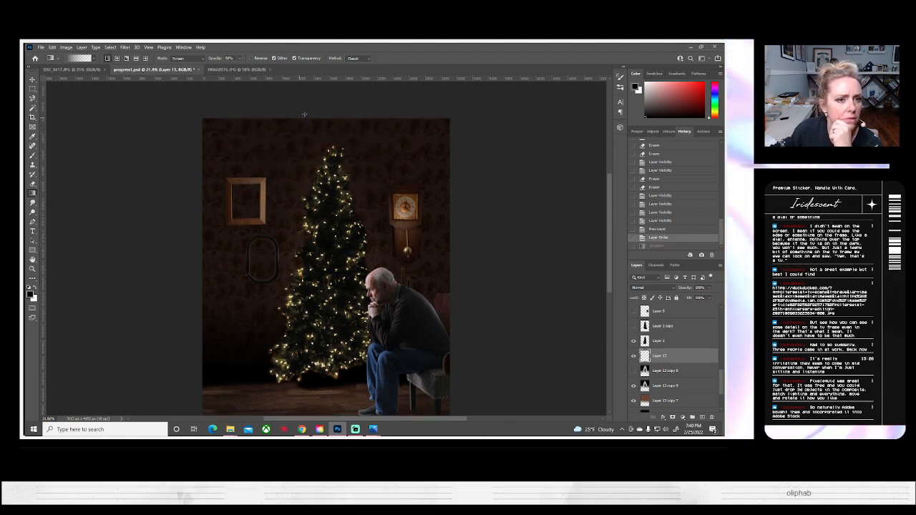
pyautogui.moveTo(311, 112); pyautogui.dragTo(298, 336)
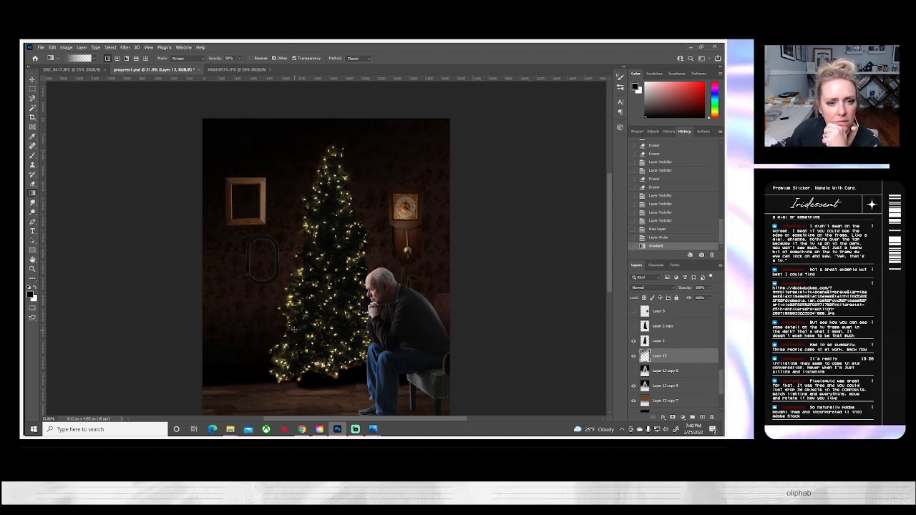
pyautogui.click(658, 238)
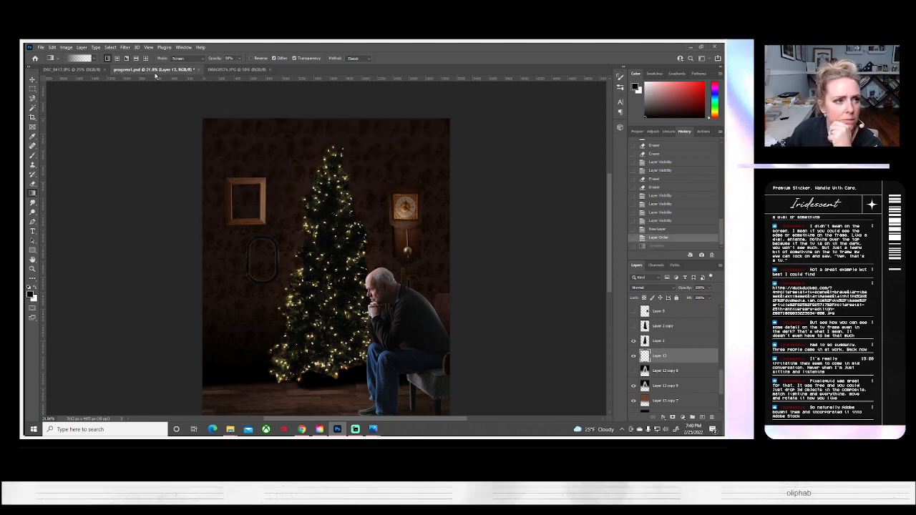
# Step: Try the Circular Rainbow tool preset for the Gradient tool
pyautogui.click(95, 58)
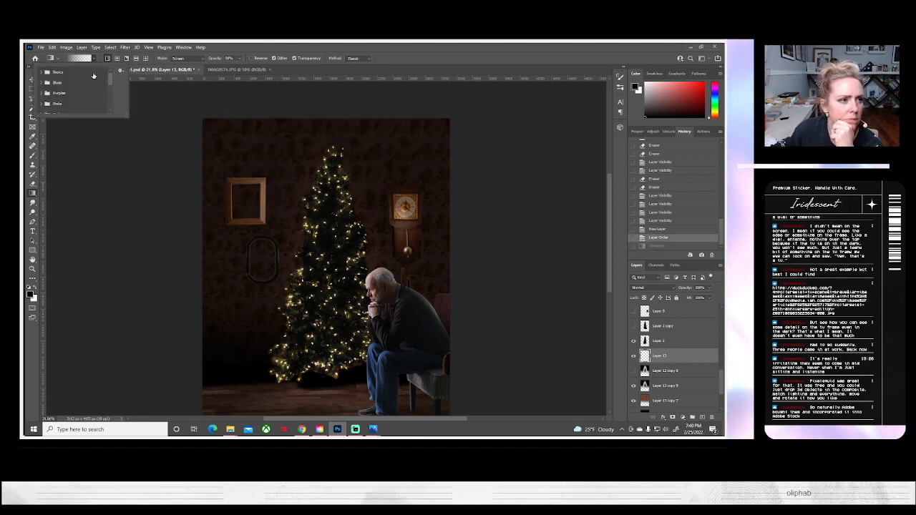
pyautogui.click(60, 58)
pyautogui.click(69, 72)
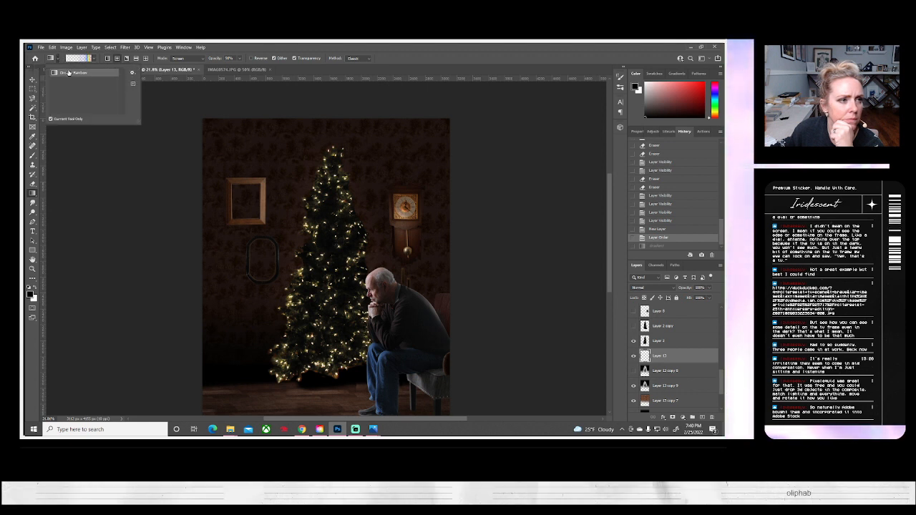
pyautogui.doubleClick(109, 74)
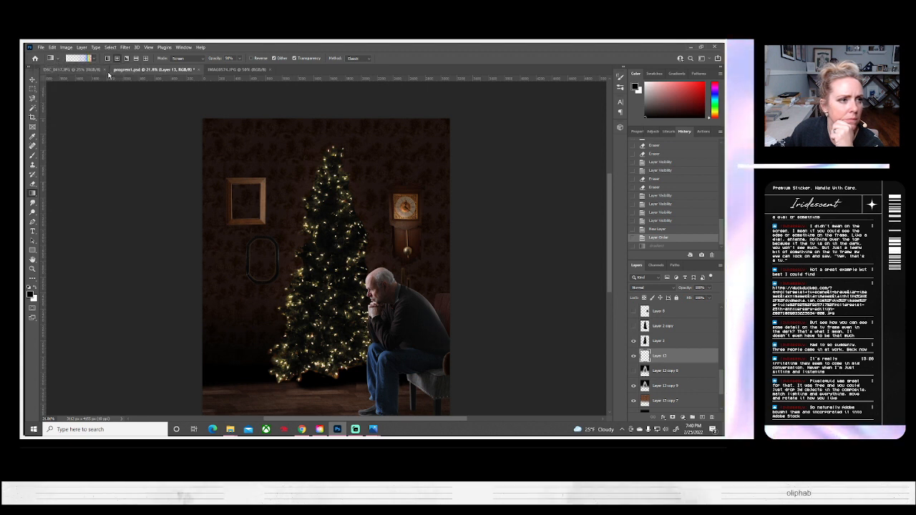
# Step: Set the gradient to the Foreground to Transparent preset from the Basics group
pyautogui.click(94, 59)
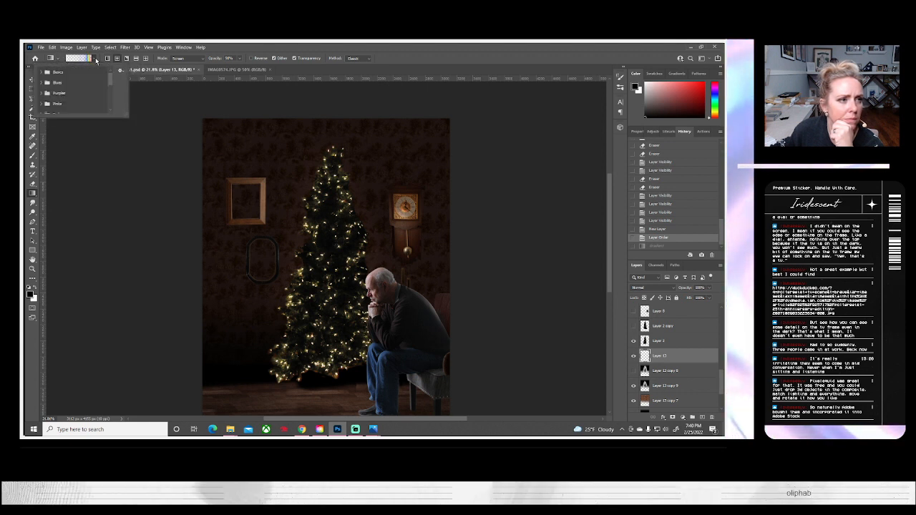
pyautogui.click(41, 73)
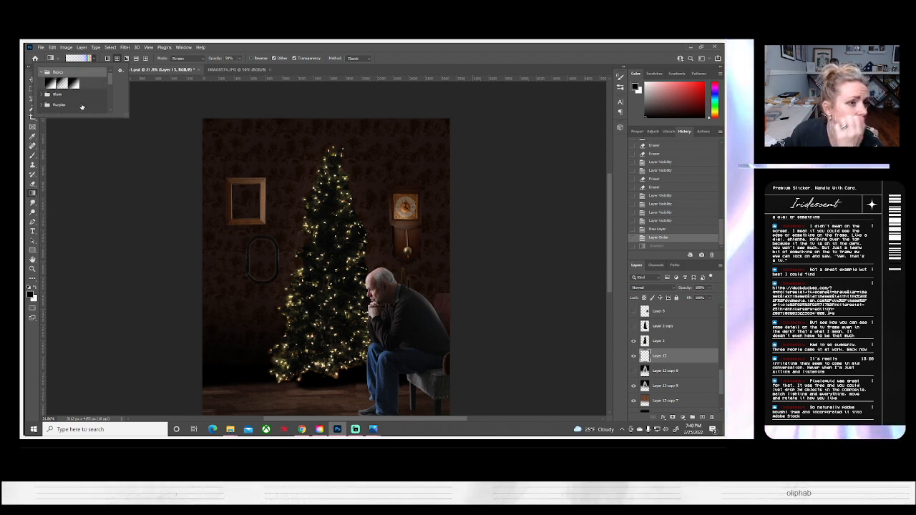
pyautogui.click(64, 86)
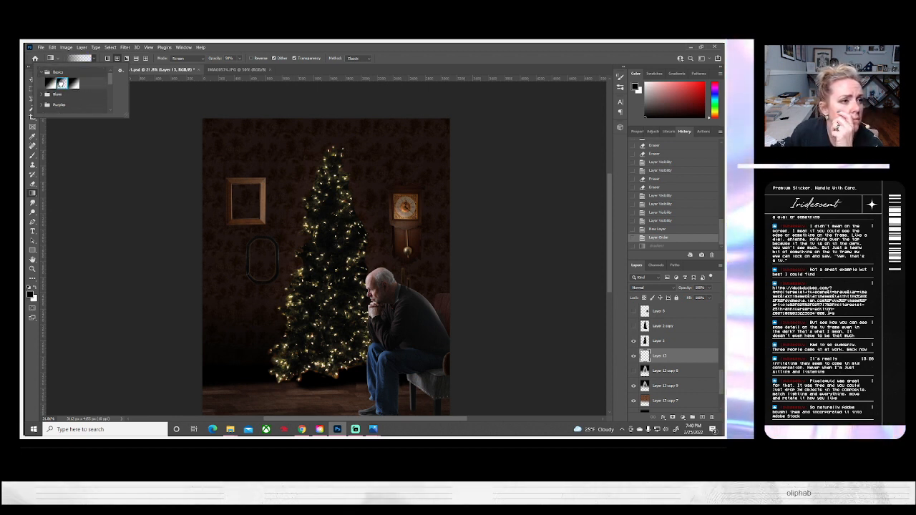
pyautogui.doubleClick(62, 83)
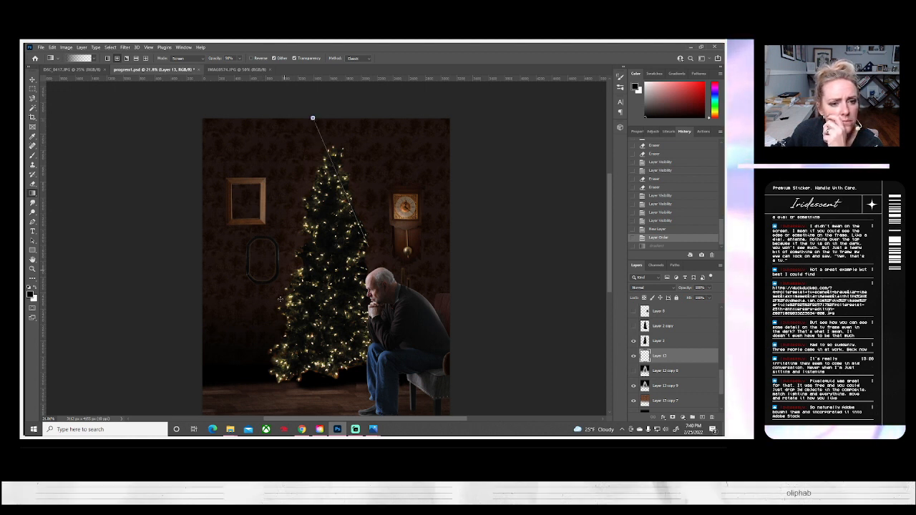
# Step: Try black gradients from the image's upper edge and over the upper wall, reverting each to the layer-order state
pyautogui.moveTo(313, 118); pyautogui.dragTo(272, 373)
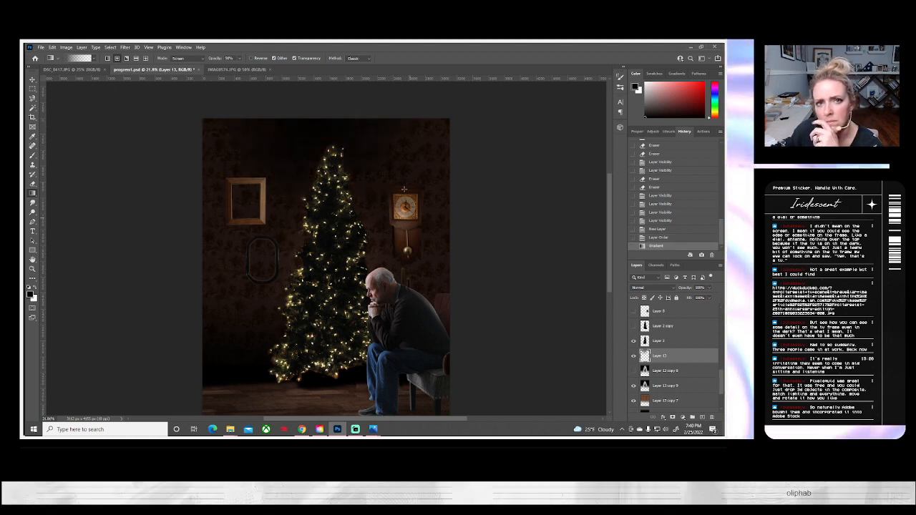
pyautogui.click(660, 237)
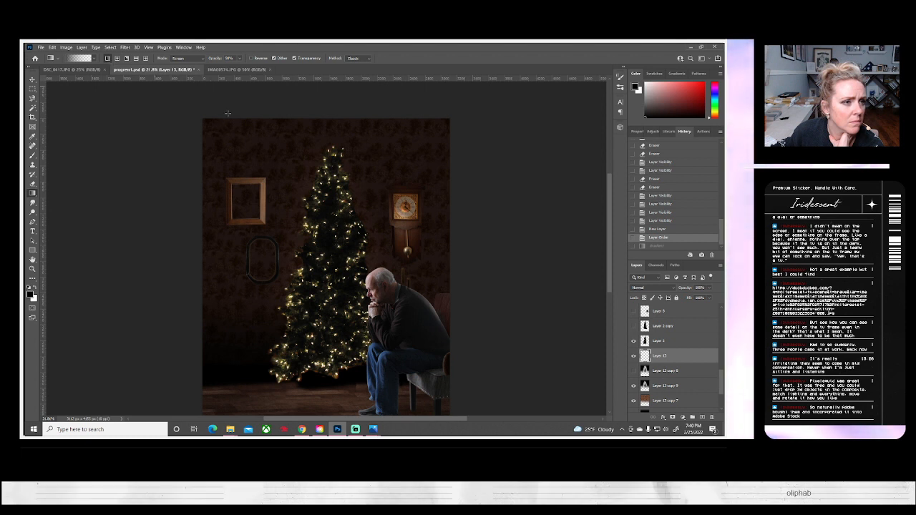
pyautogui.moveTo(312, 163); pyautogui.dragTo(300, 243)
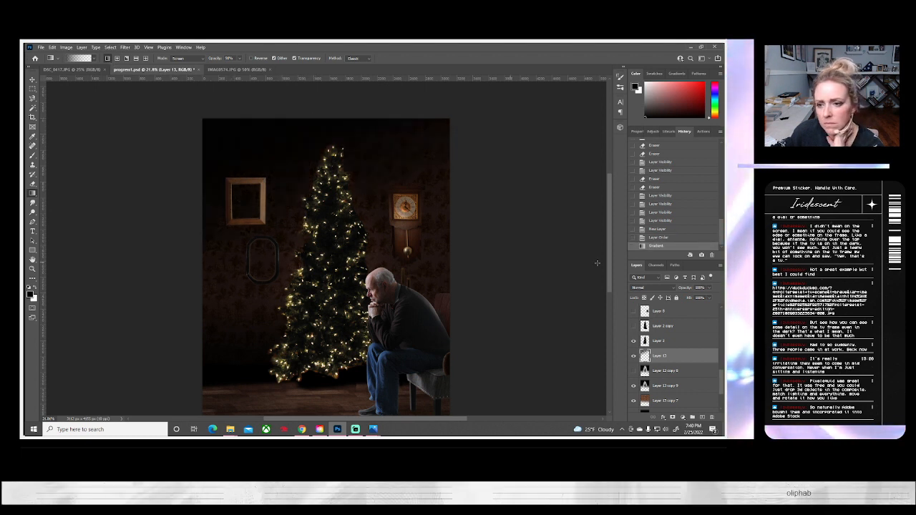
pyautogui.click(657, 239)
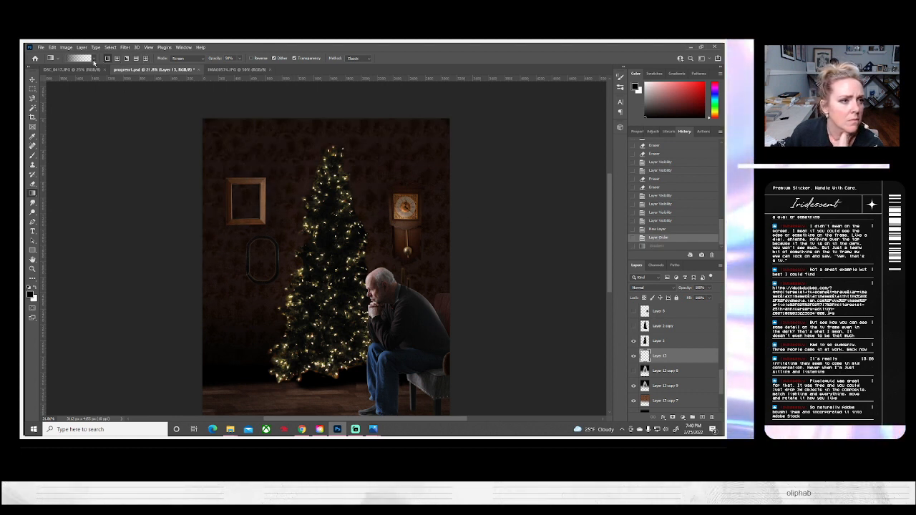
pyautogui.click(94, 59)
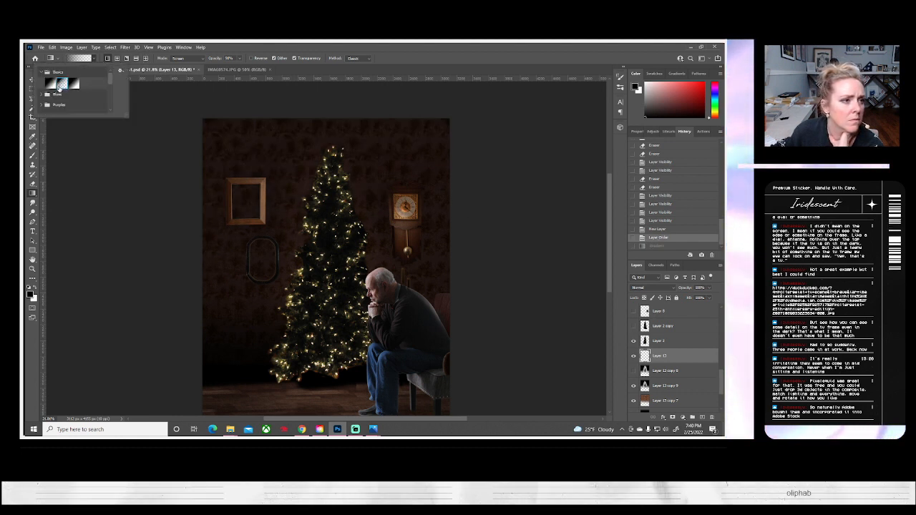
pyautogui.click(56, 58)
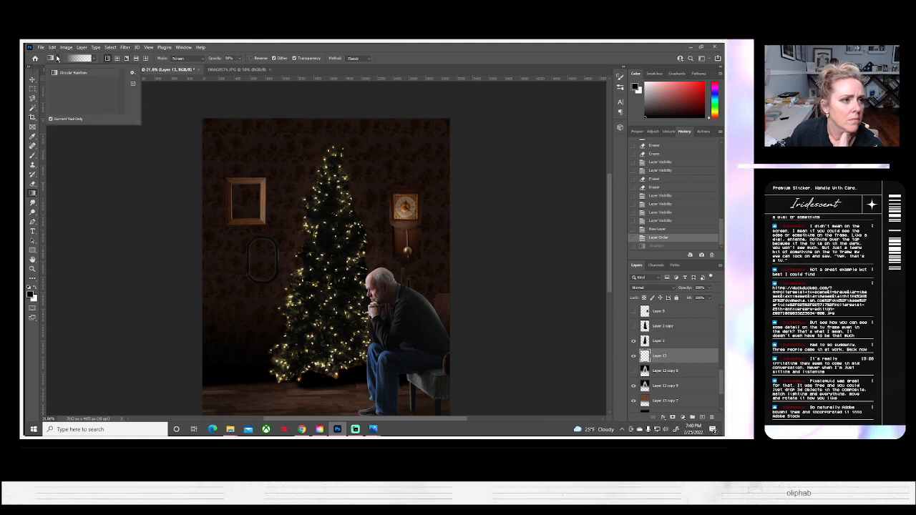
pyautogui.click(133, 72)
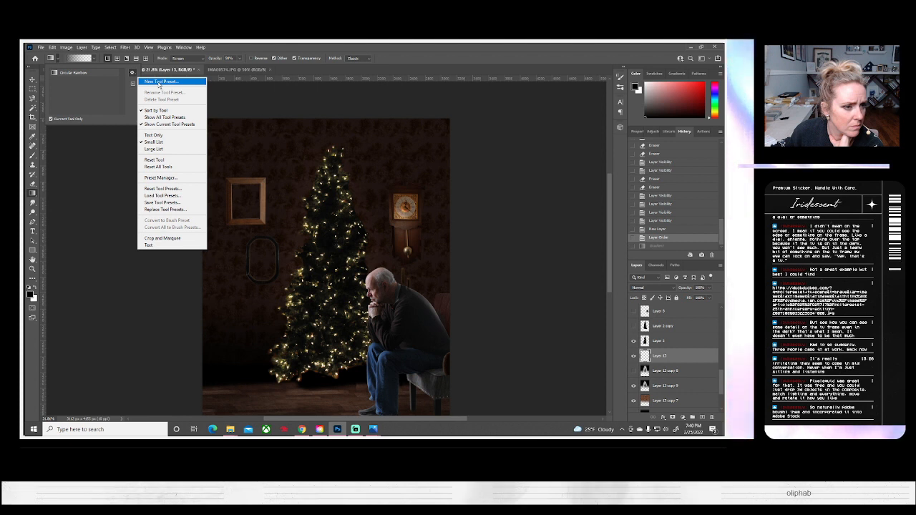
pyautogui.click(132, 72)
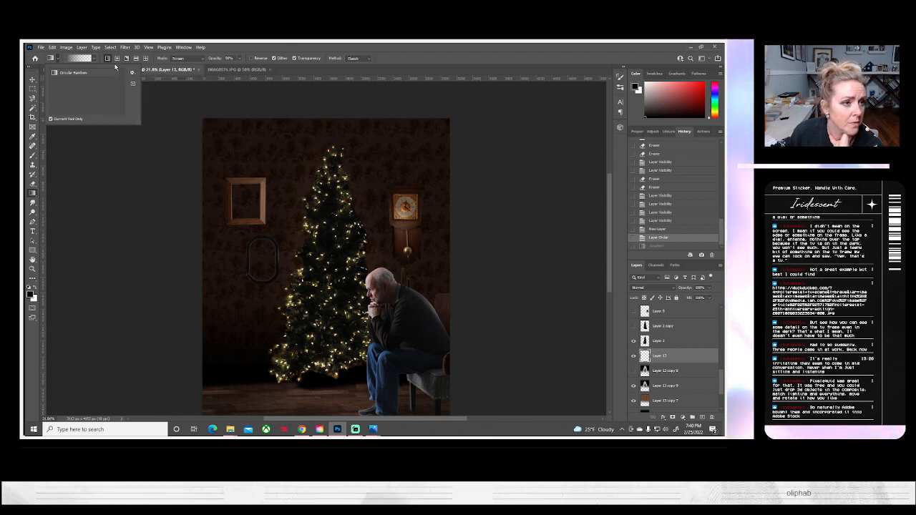
# Step: Apply linear black gradients down from the image's upper edge, and undo the extra one drawn inward from the wall's left edge
pyautogui.click(108, 59)
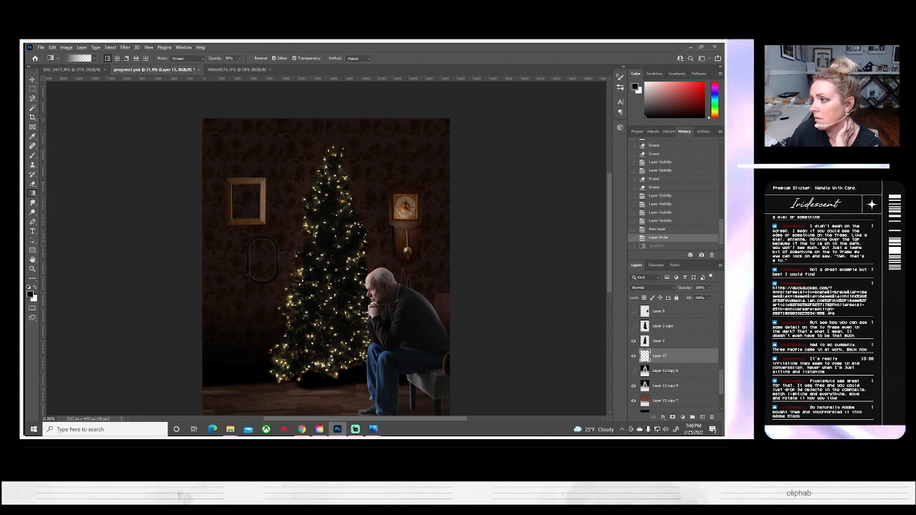
pyautogui.moveTo(331, 120); pyautogui.dragTo(288, 374)
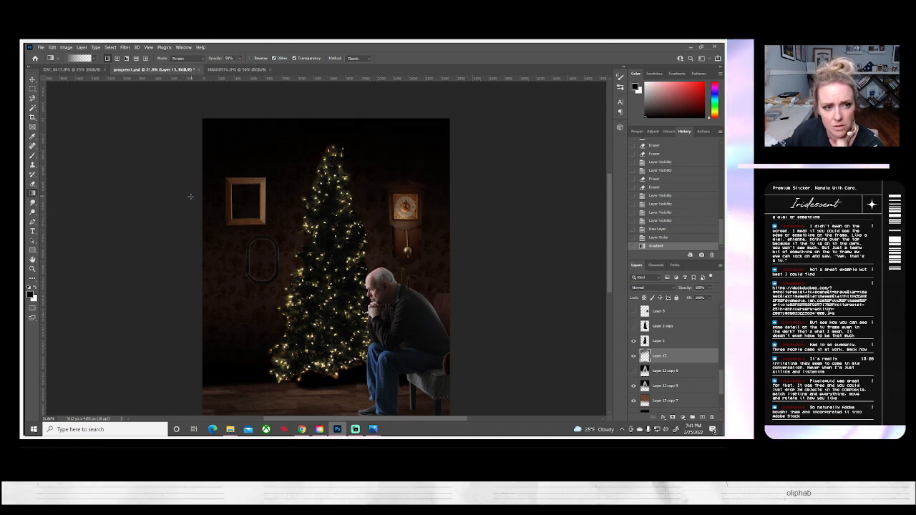
pyautogui.moveTo(190, 197); pyautogui.dragTo(232, 208)
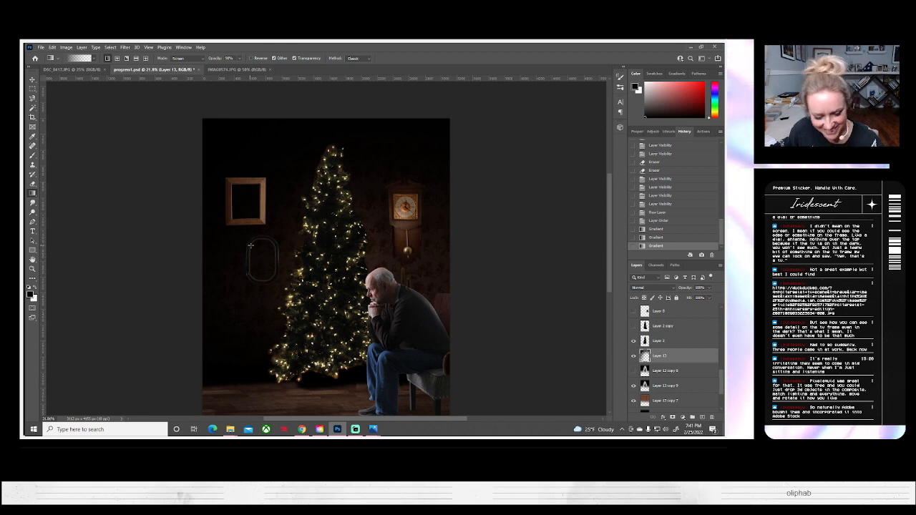
pyautogui.hotkey('ctrl', 'z')
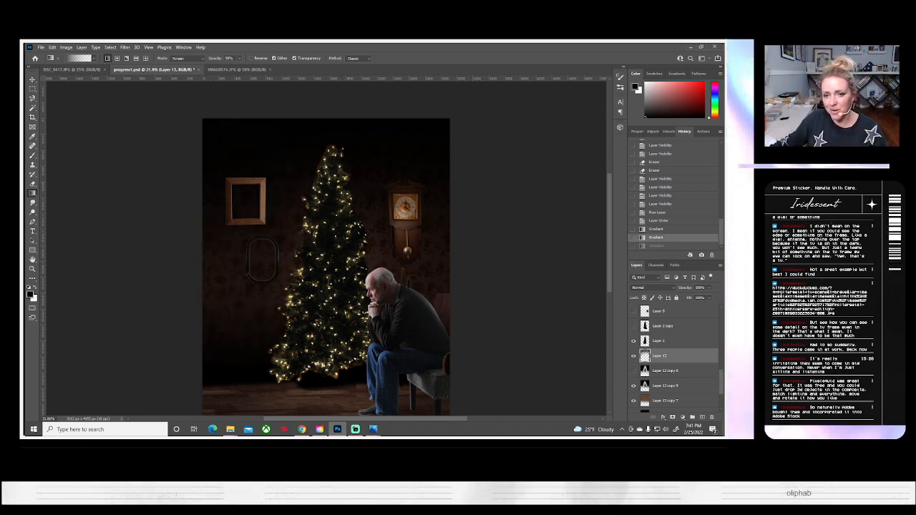
# Step: Lower the opacity of the gradient layer to soften its darkening
pyautogui.click(720, 264)
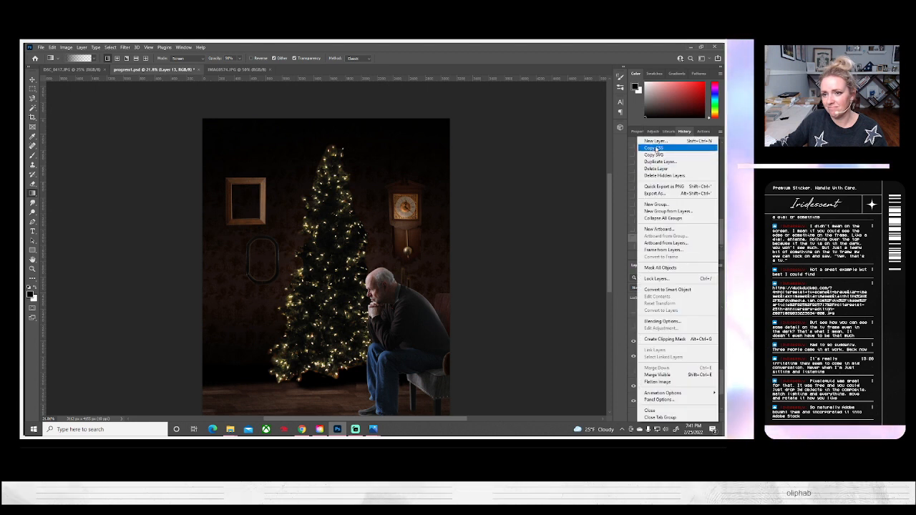
pyautogui.click(634, 291)
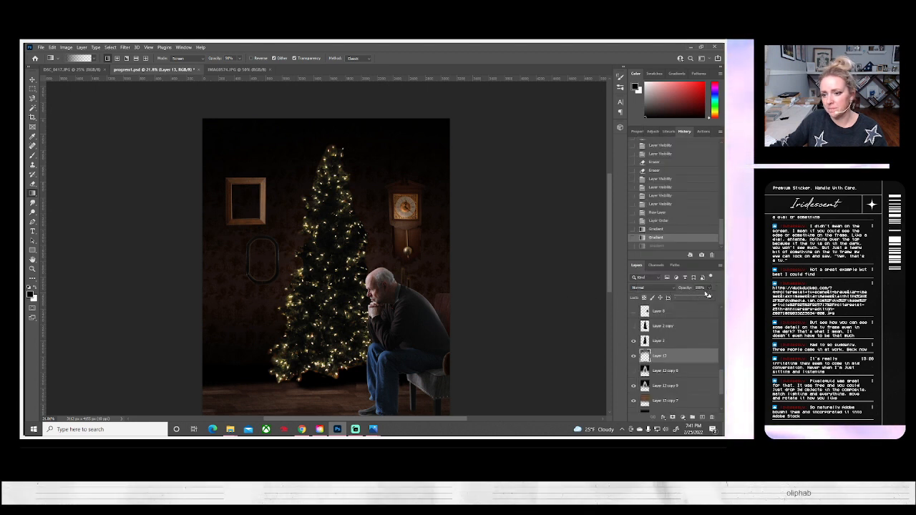
pyautogui.click(697, 297)
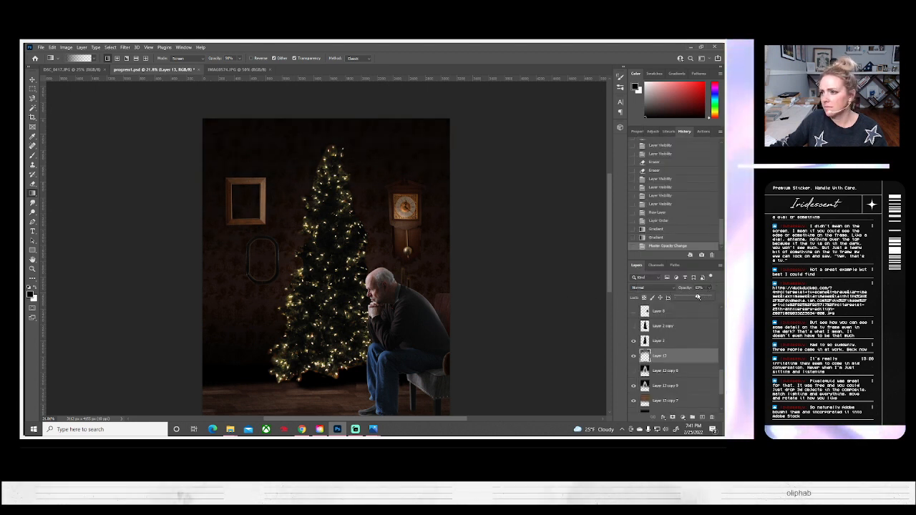
# Step: Darken the left and right edges of the image with black gradients drawn inward, and save the document
pyautogui.moveTo(196, 260); pyautogui.dragTo(240, 264)
pyautogui.moveTo(456, 260); pyautogui.dragTo(420, 263)
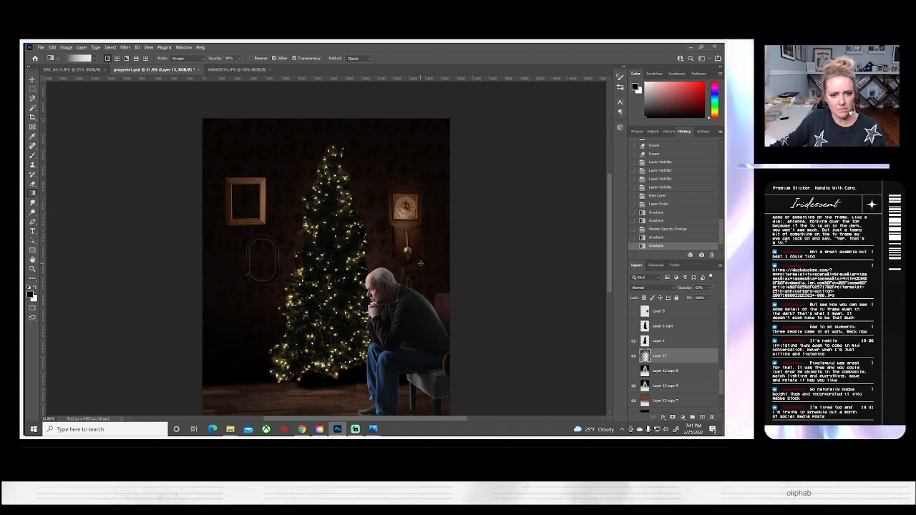
pyautogui.scroll(-2, 586, 366)
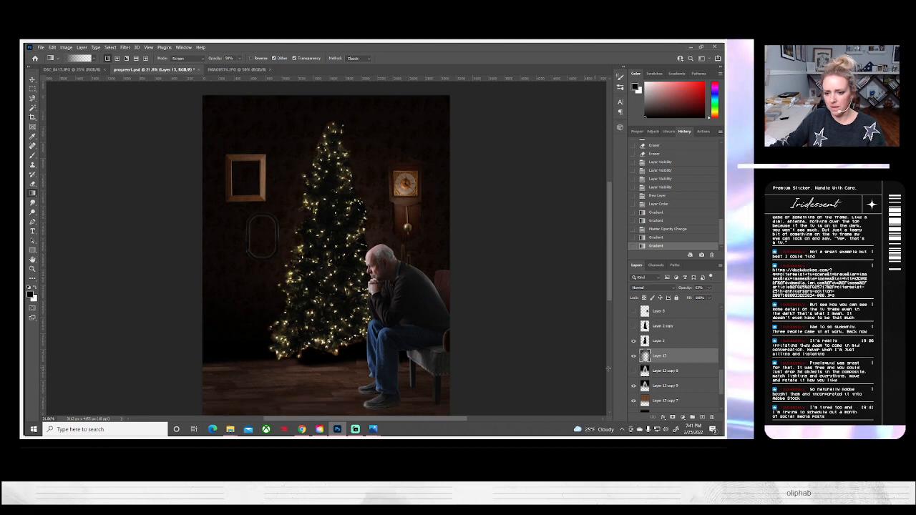
pyautogui.hotkey('ctrl', 's')
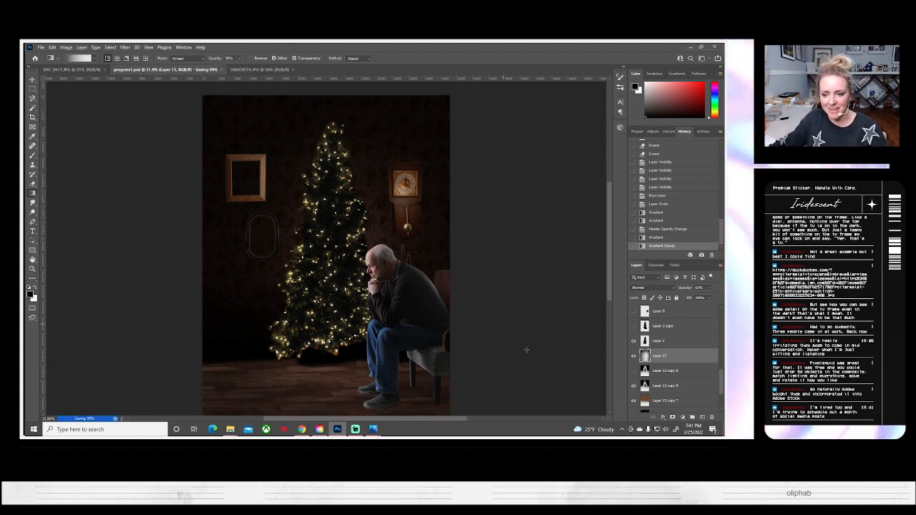
# Step: Add a short black gradient at the lower right corner of the floor, between the corner and the man's feet
pyautogui.scroll(-3, 453, 363)
pyautogui.scroll(-1, 452, 363)
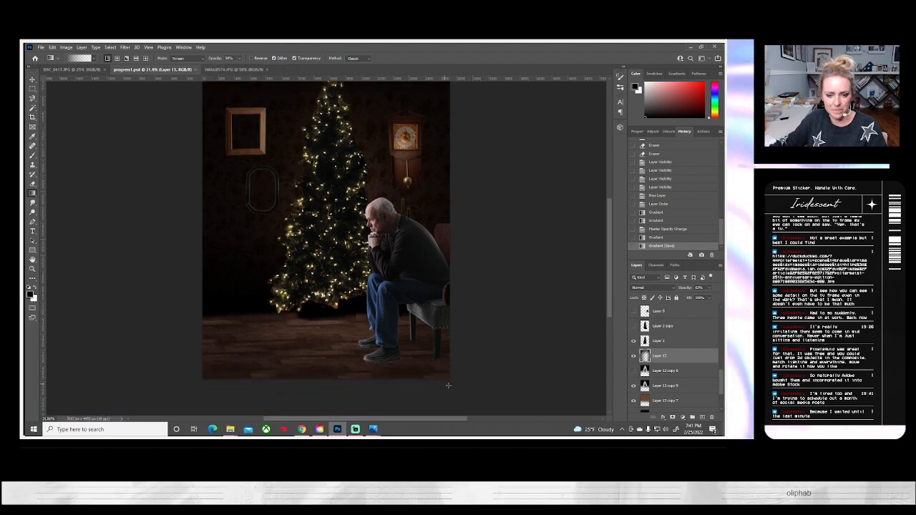
pyautogui.moveTo(395, 335); pyautogui.dragTo(449, 386)
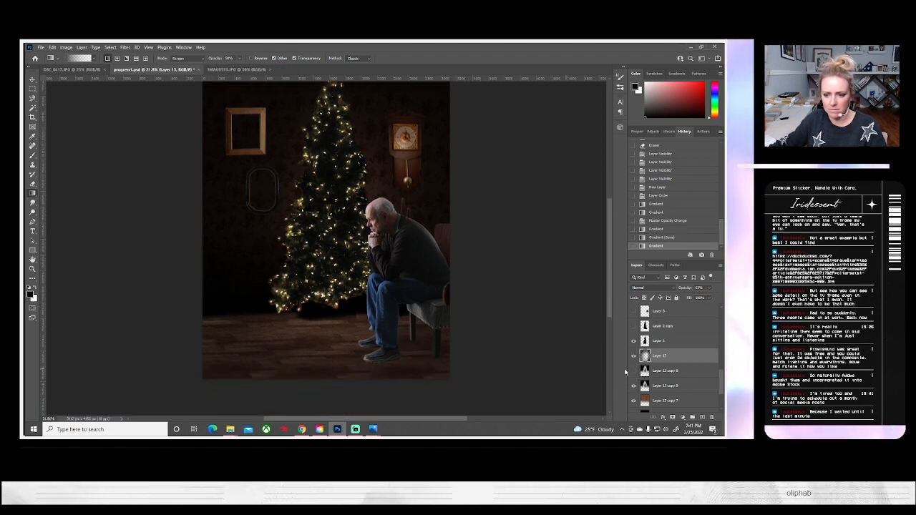
# Step: Move the gradient layer up the stack, above the tree, picture frame and floor copy 4 layers
pyautogui.scroll(-3, 679, 357)
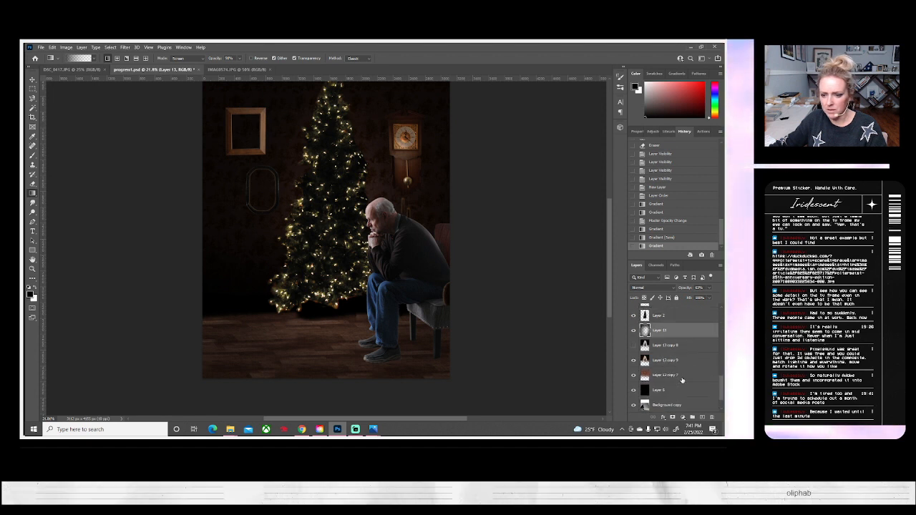
pyautogui.scroll(5, 682, 380)
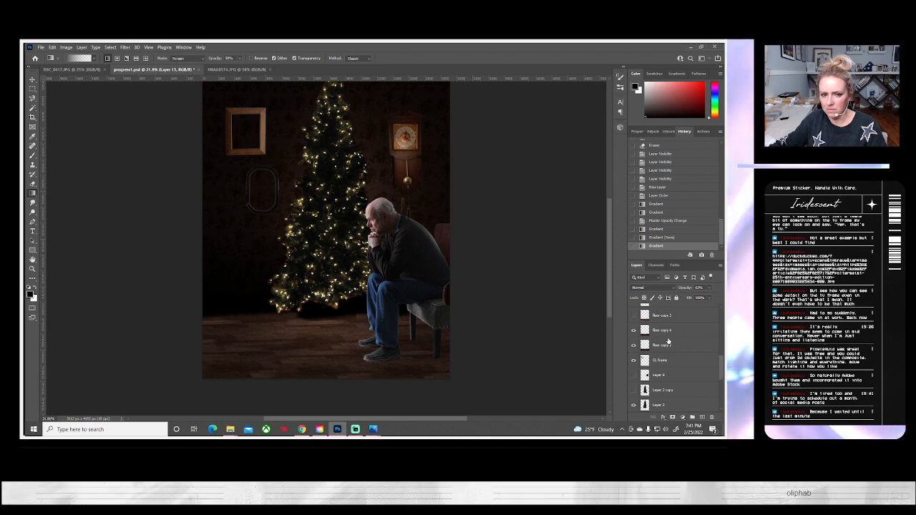
pyautogui.scroll(-2, 667, 342)
pyautogui.moveTo(665, 392); pyautogui.dragTo(667, 327)
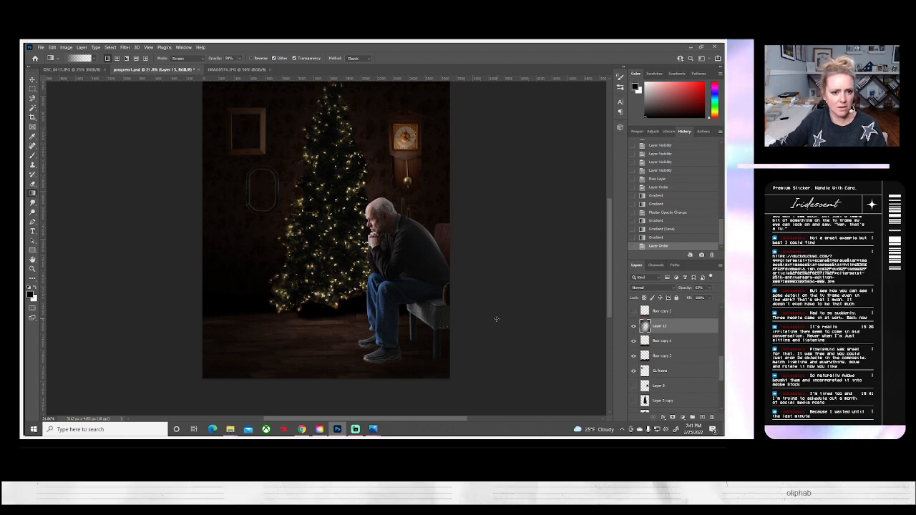
pyautogui.scroll(3, 430, 329)
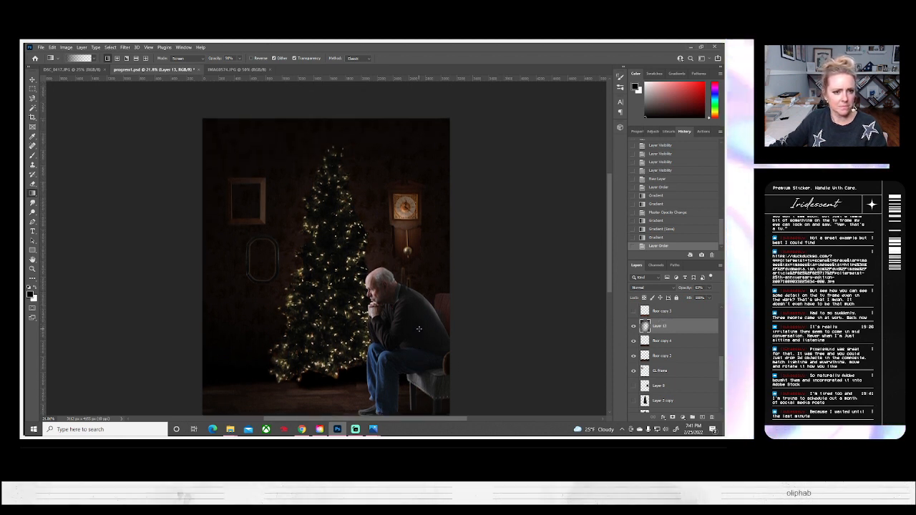
# Step: Enlarge the soft round eraser and erase the gradient layer's darkening over the Christmas tree and picture frame
pyautogui.click(33, 184)
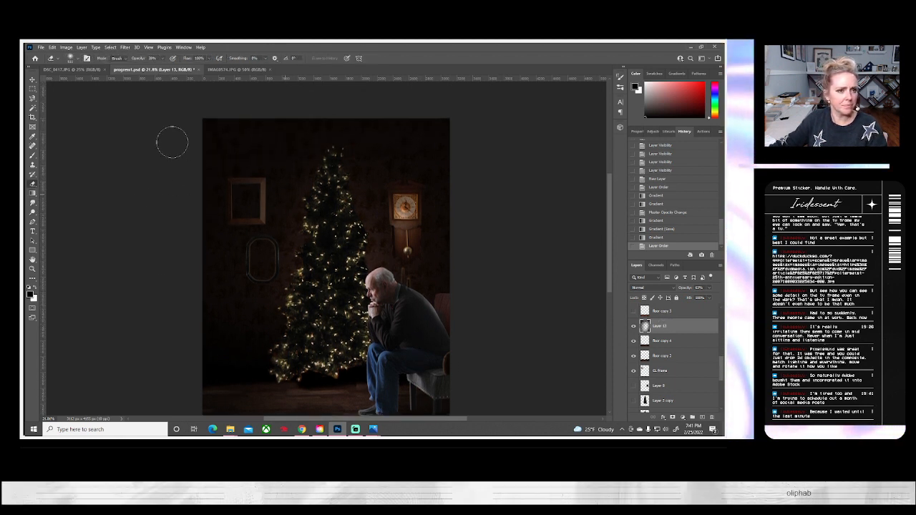
pyautogui.click(77, 59)
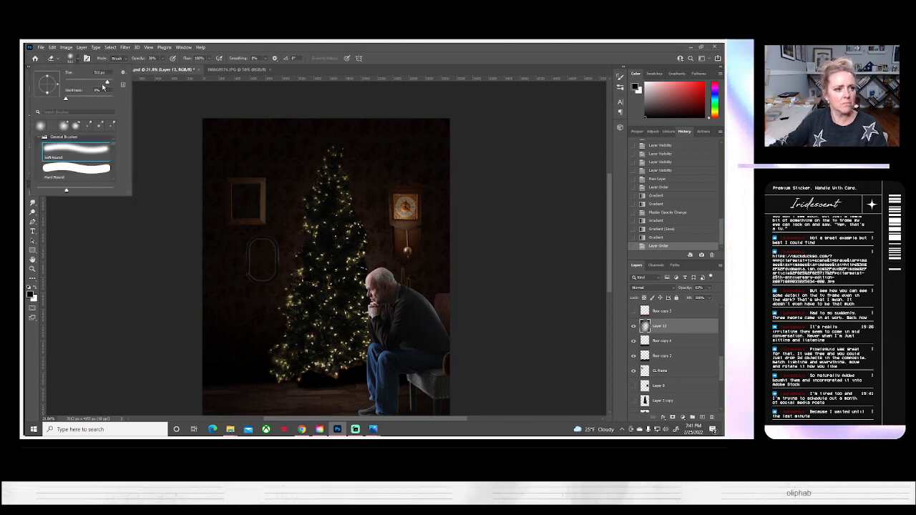
pyautogui.moveTo(109, 82); pyautogui.dragTo(110, 82)
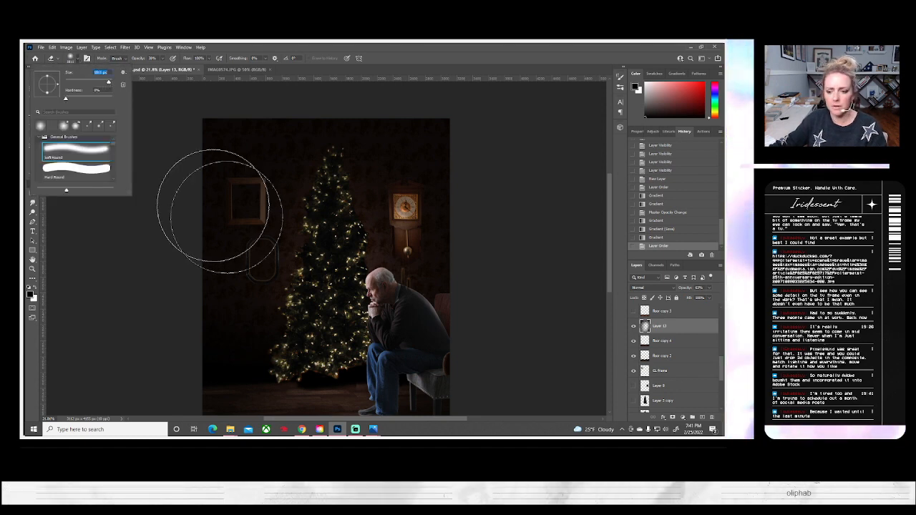
pyautogui.click(306, 306)
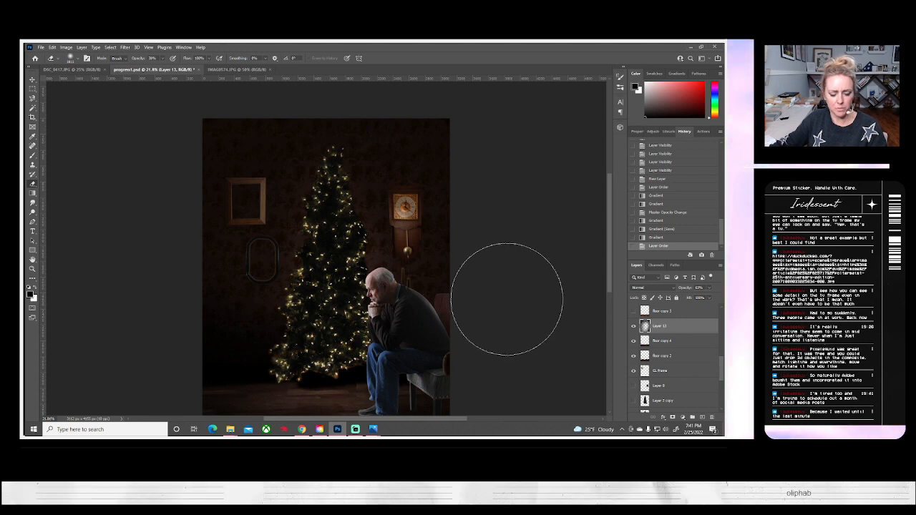
# Step: Resize the soft round eraser and erase the gradient layer's darkening around the lower left of the Christmas tree
pyautogui.scroll(-2, 458, 286)
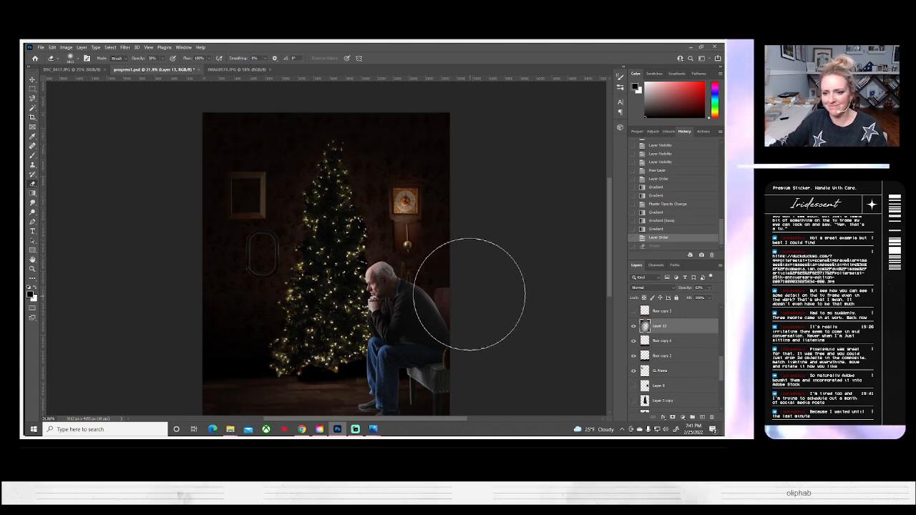
pyautogui.click(76, 59)
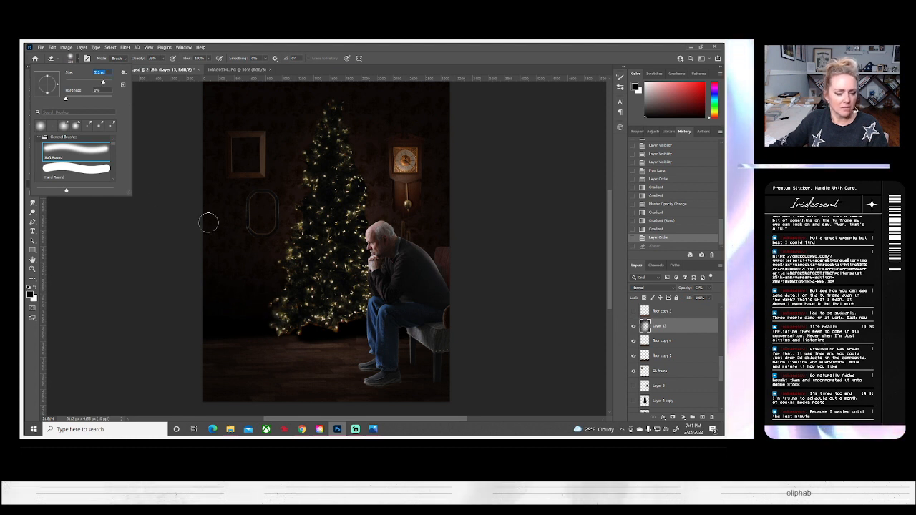
pyautogui.moveTo(111, 84); pyautogui.dragTo(107, 82)
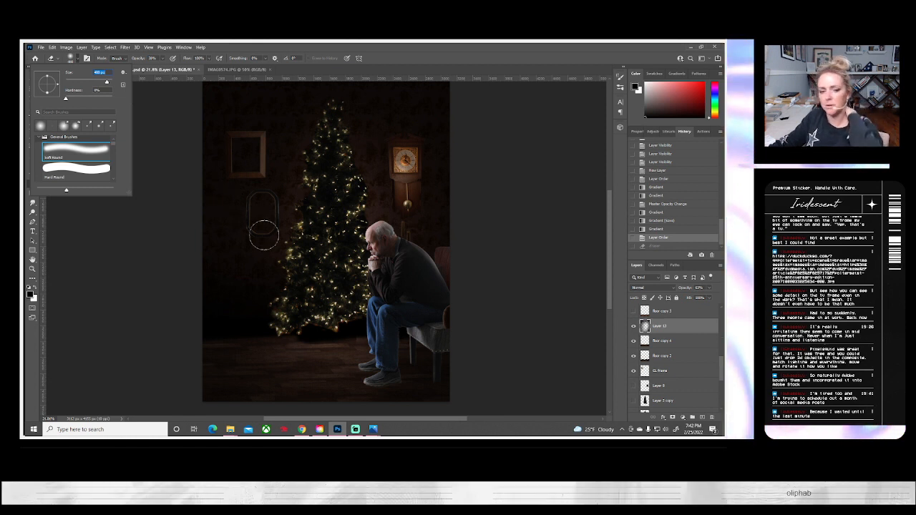
pyautogui.moveTo(108, 82); pyautogui.dragTo(110, 84)
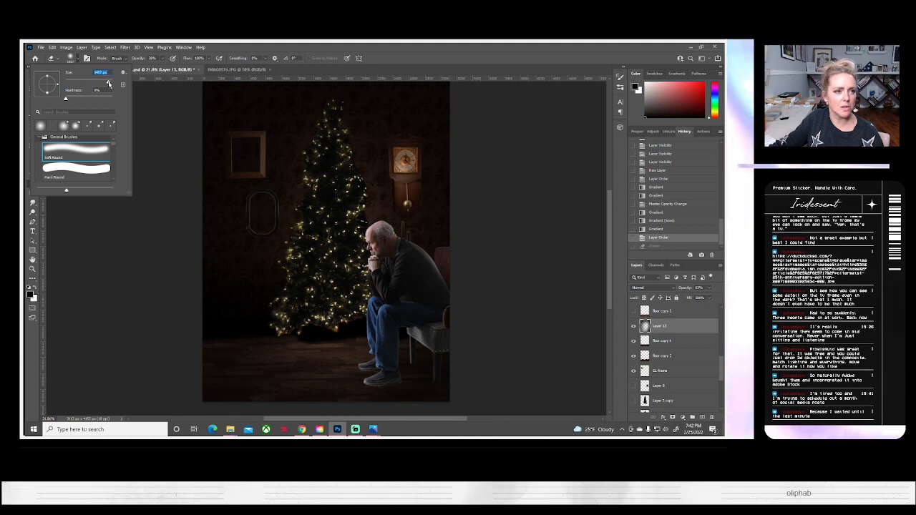
pyautogui.moveTo(274, 324)
pyautogui.mouseDown()
pyautogui.moveTo(385, 324)
pyautogui.moveTo(283, 327)
pyautogui.mouseUp()
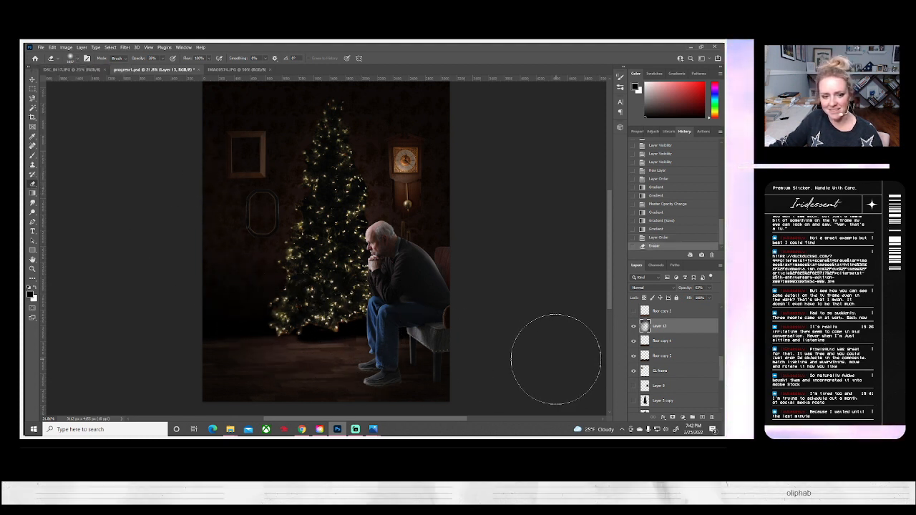
# Step: Compare the image with and without the gradient layer, erase more darkening over the tree, and move the CL frame layer above the gradient layer
pyautogui.click(633, 326)
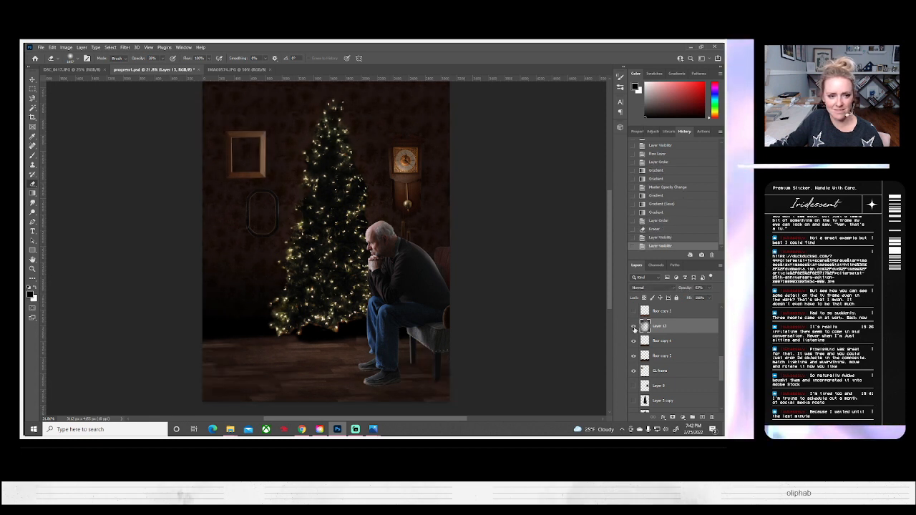
pyautogui.click(633, 326)
pyautogui.moveTo(309, 224); pyautogui.dragTo(320, 235)
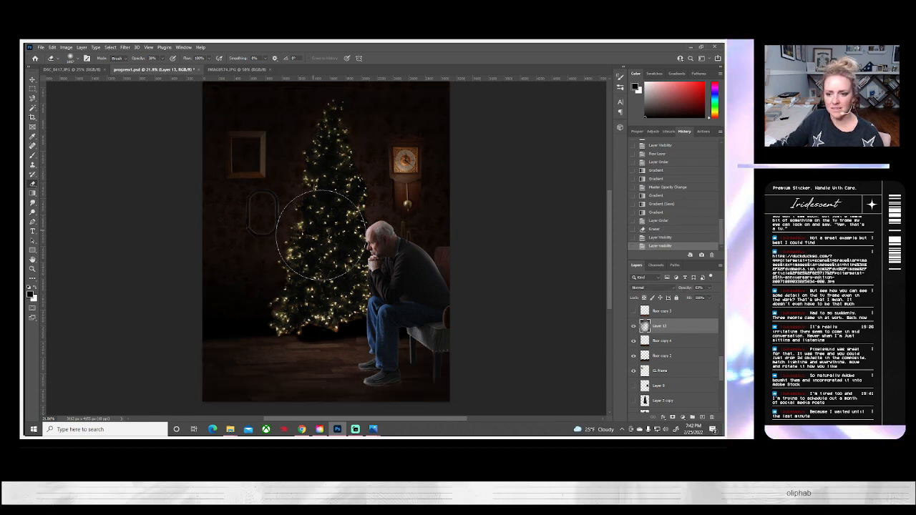
pyautogui.moveTo(325, 281); pyautogui.dragTo(342, 265)
pyautogui.moveTo(644, 371); pyautogui.dragTo(657, 323)
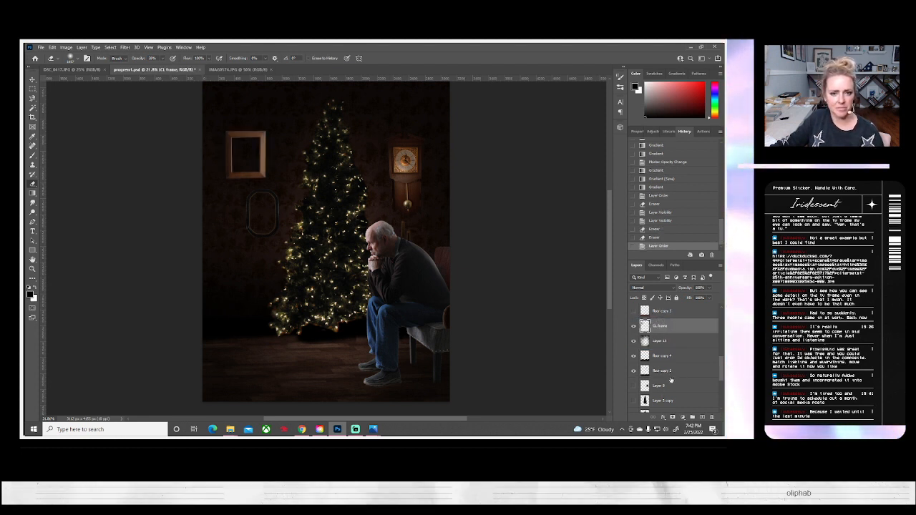
# Step: Identify the visible clock layer by toggling clock copy 2, select that layer, and save the document
pyautogui.scroll(2, 430, 333)
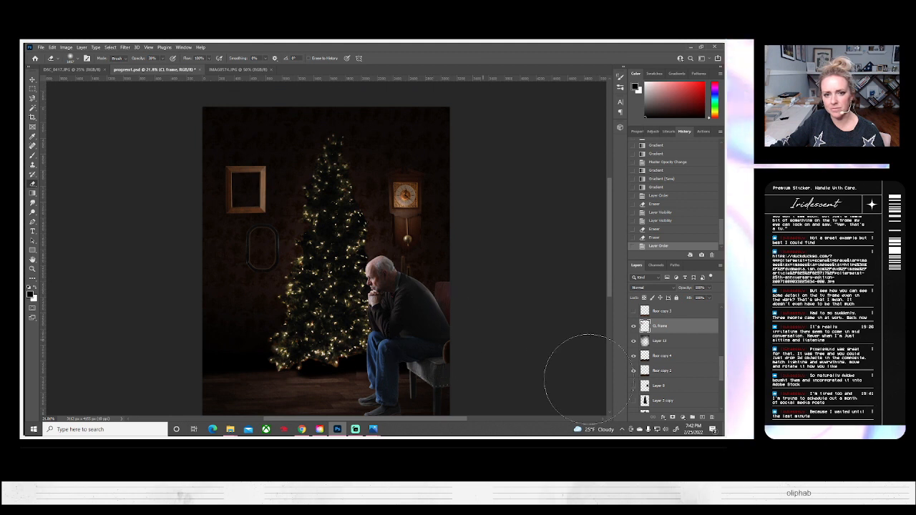
pyautogui.scroll(2, 680, 386)
pyautogui.scroll(3, 681, 386)
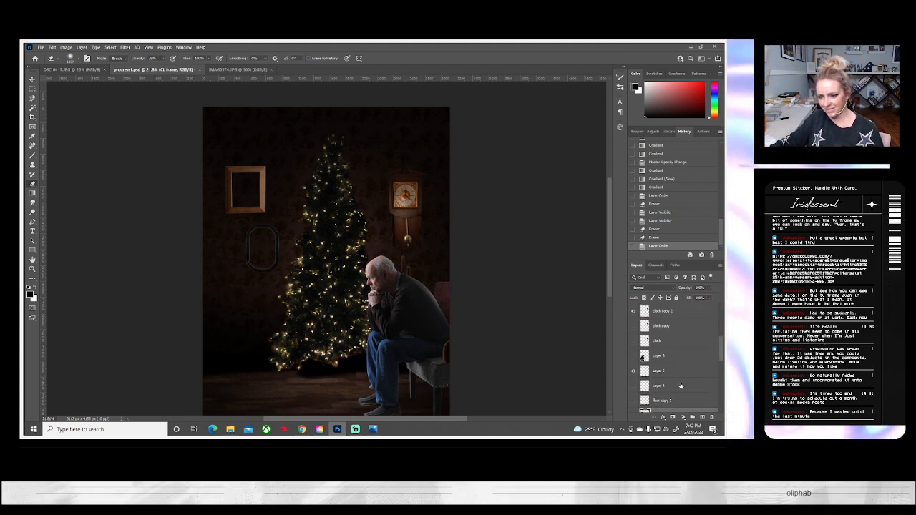
pyautogui.click(634, 326)
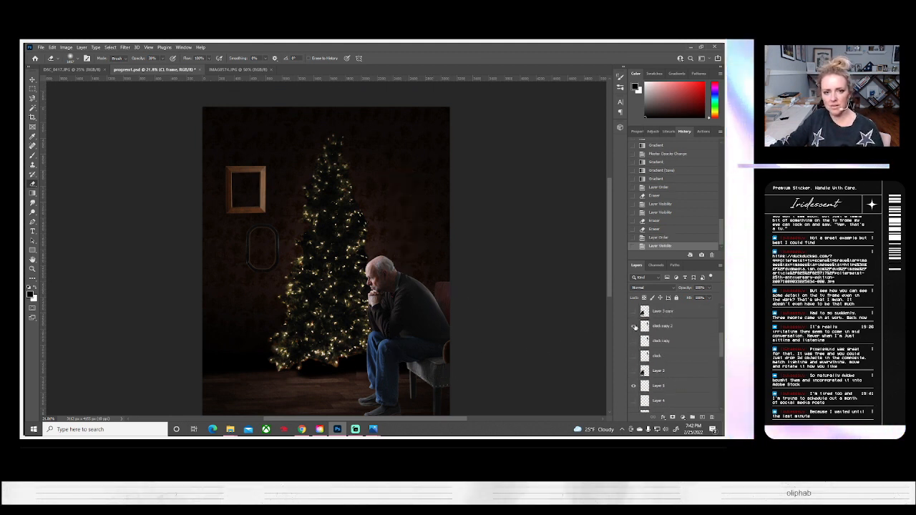
pyautogui.click(634, 326)
pyautogui.click(646, 328)
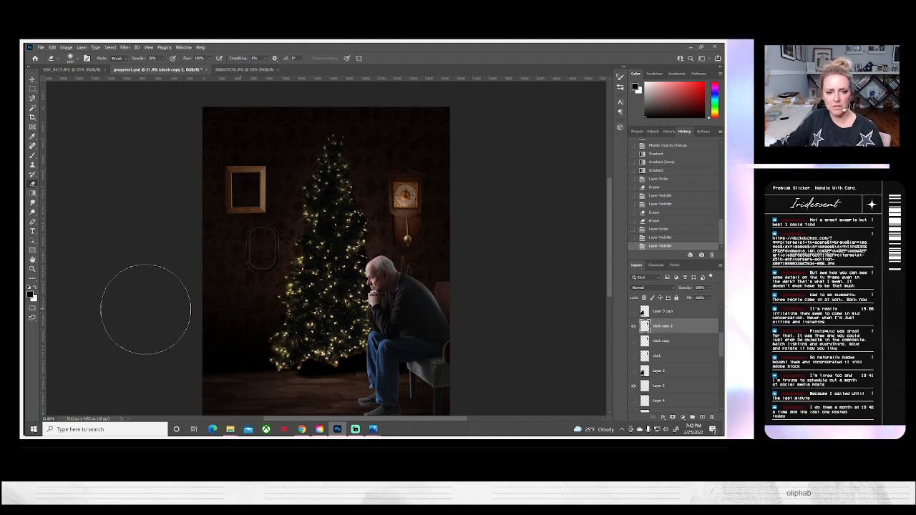
pyautogui.hotkey('ctrl', 's')
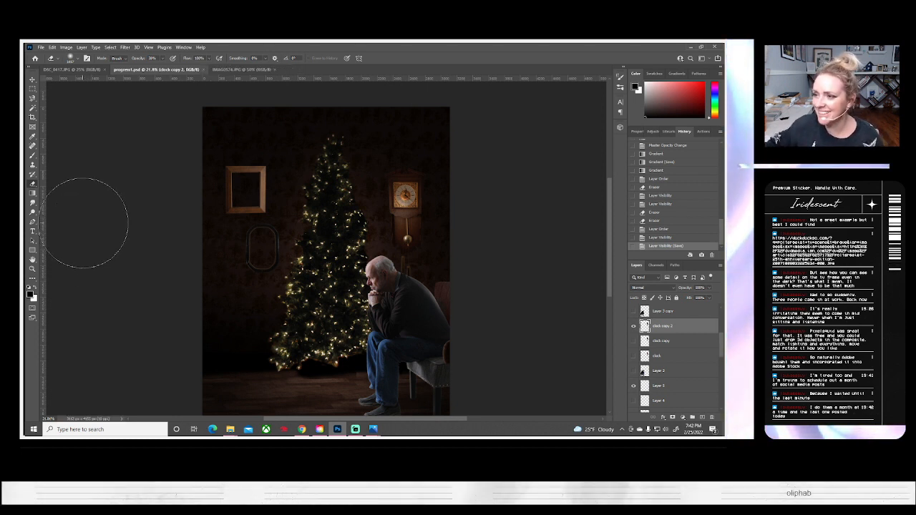
# Step: Check the clock copy 2 layer by toggling its visibility, and move the clock slightly up the wall above the man
pyautogui.scroll(-2, 144, 267)
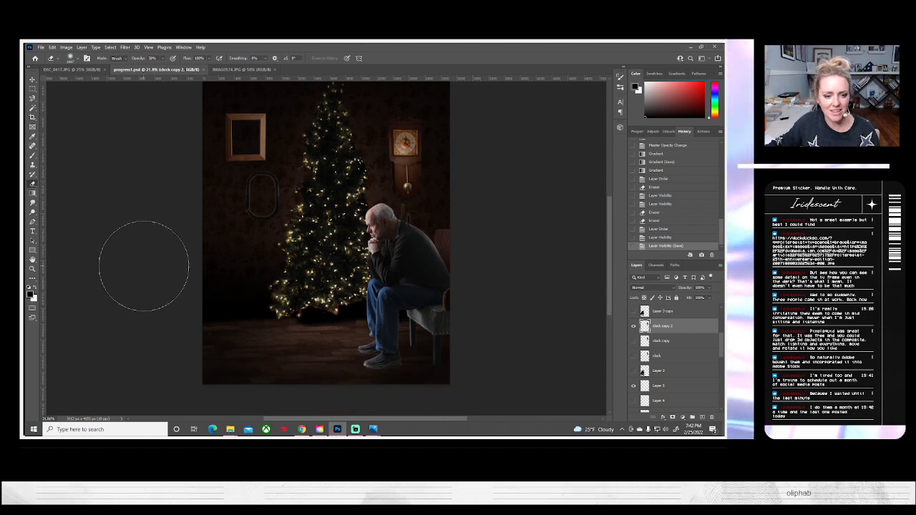
pyautogui.click(633, 326)
pyautogui.click(632, 326)
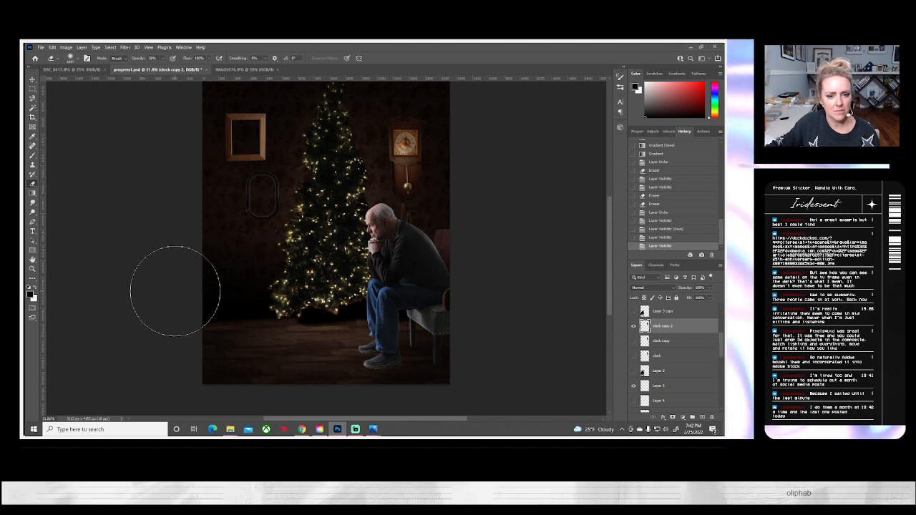
pyautogui.scroll(2, 175, 291)
pyautogui.scroll(3, 174, 291)
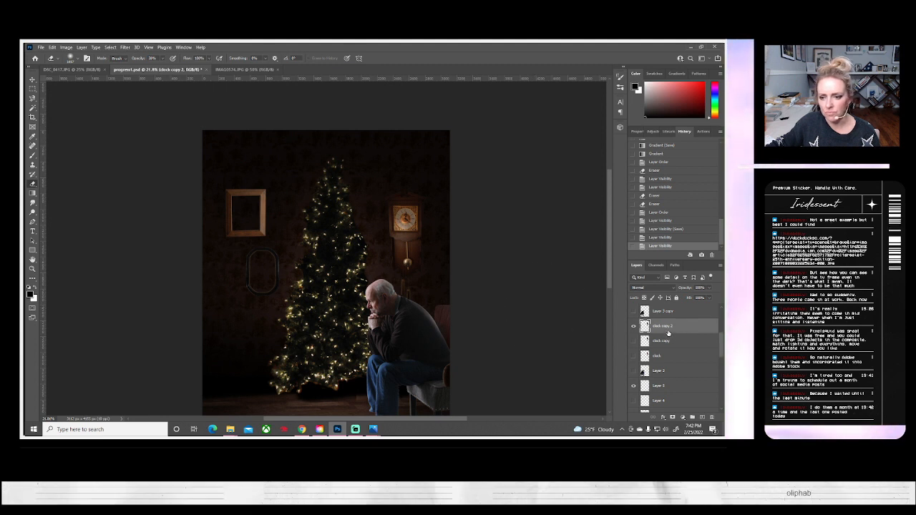
pyautogui.click(32, 80)
pyautogui.moveTo(411, 286)
pyautogui.mouseDown()
pyautogui.moveTo(419, 271)
pyautogui.moveTo(408, 272)
pyautogui.moveTo(410, 285)
pyautogui.mouseUp()
# Step: Inspect the clock's hanging weights up close, choose the Eraser, and save the document
pyautogui.click(34, 271)
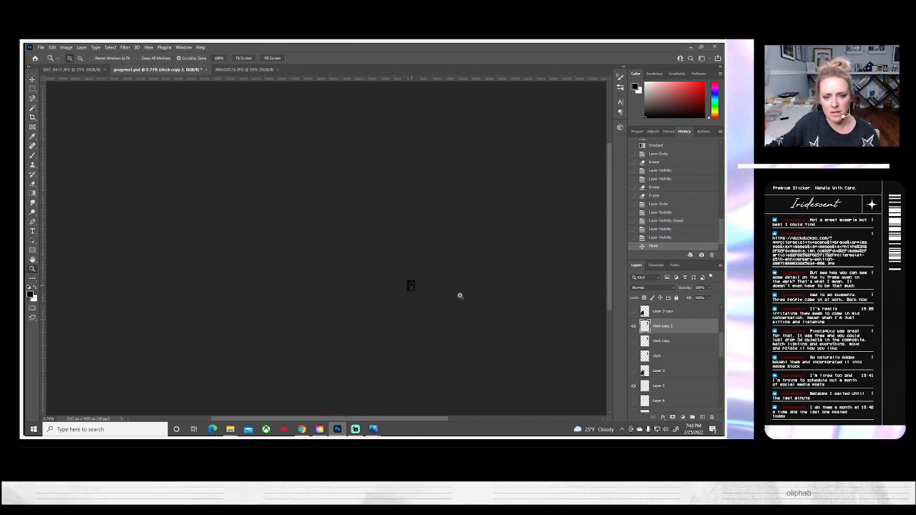
pyautogui.click(244, 58)
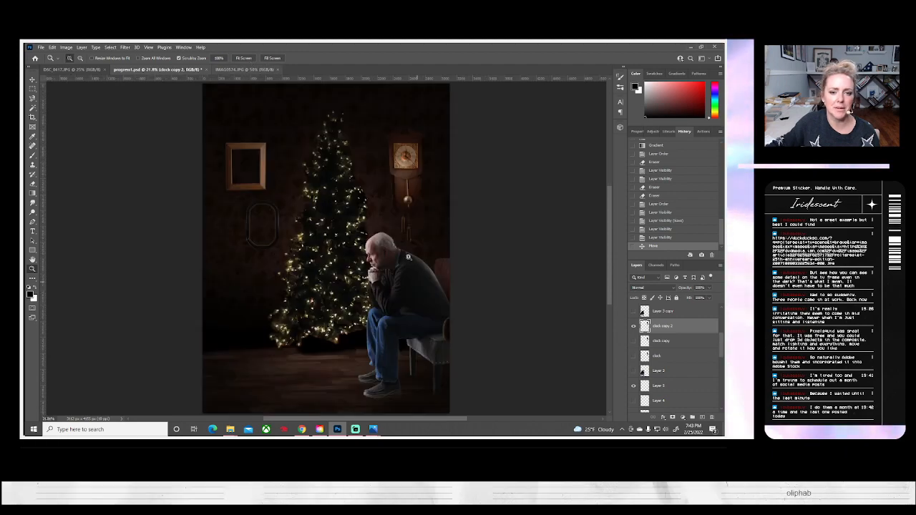
pyautogui.moveTo(406, 237); pyautogui.dragTo(437, 297)
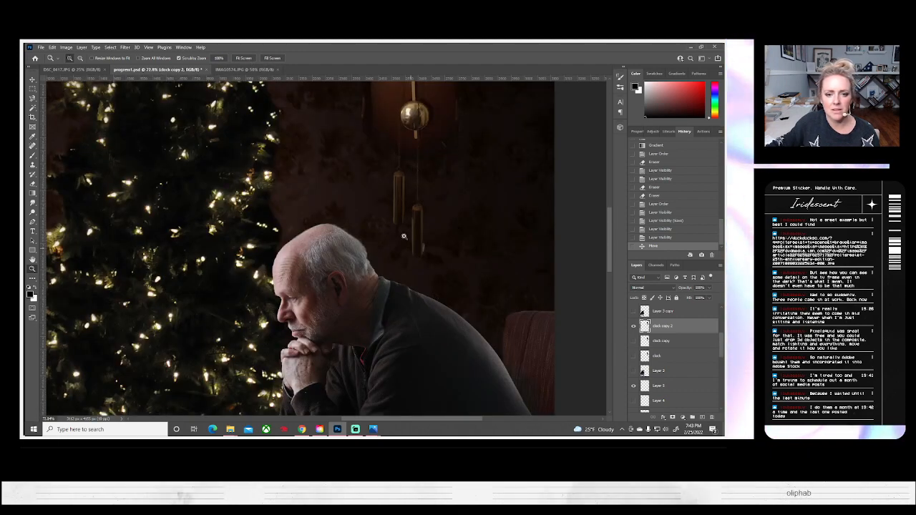
pyautogui.moveTo(404, 237); pyautogui.dragTo(493, 286)
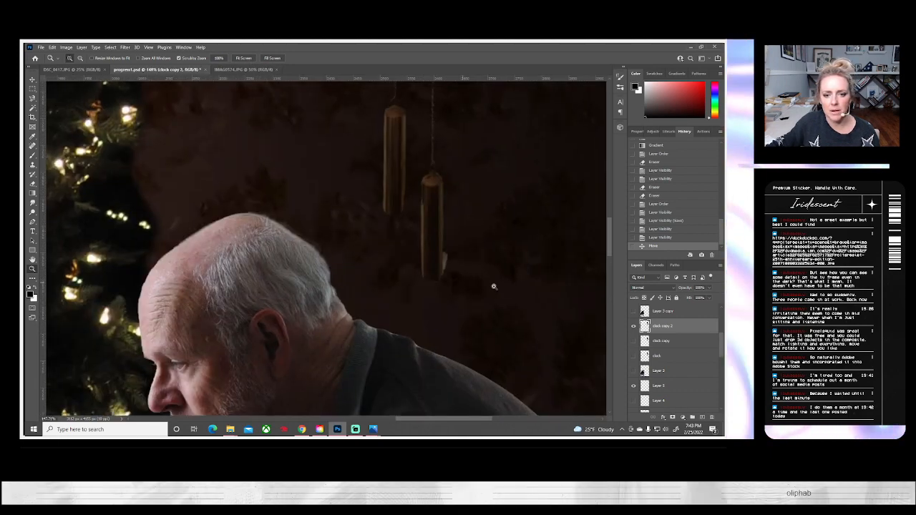
pyautogui.click(32, 183)
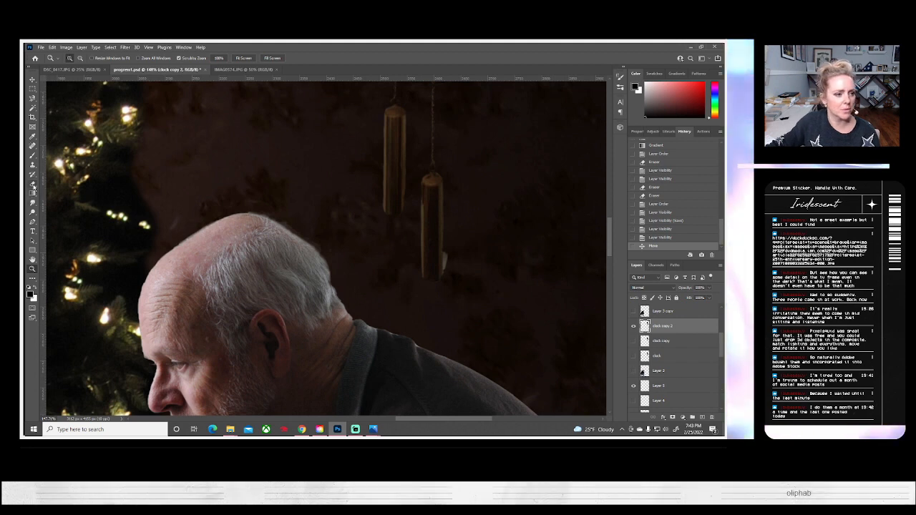
pyautogui.click(41, 47)
pyautogui.click(48, 128)
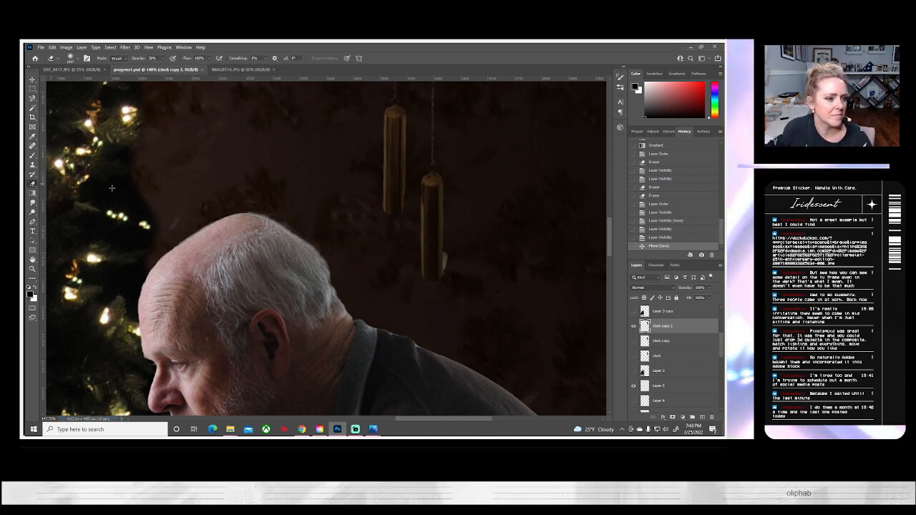
# Step: Shrink the soft round eraser to 12 px and erase the fringe beside the lower end of the right hanging weight
pyautogui.click(78, 60)
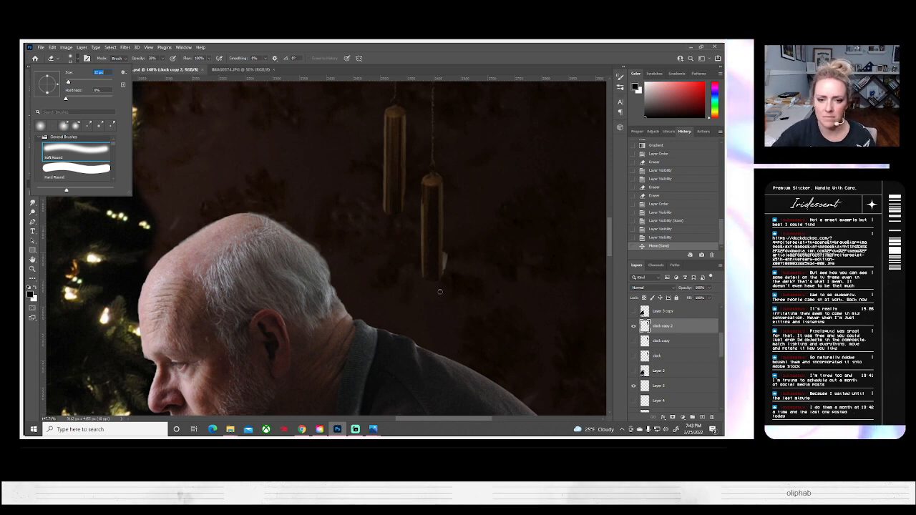
pyautogui.click(449, 252)
pyautogui.click(445, 252)
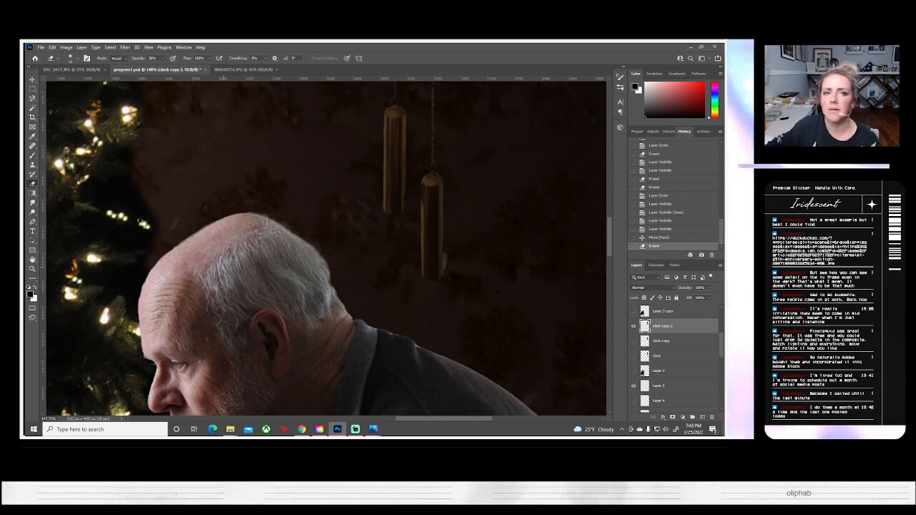
# Step: Raise the eraser opacity to 100% and erase the leftover fringe around the lower ends of both hanging weights
pyautogui.click(162, 59)
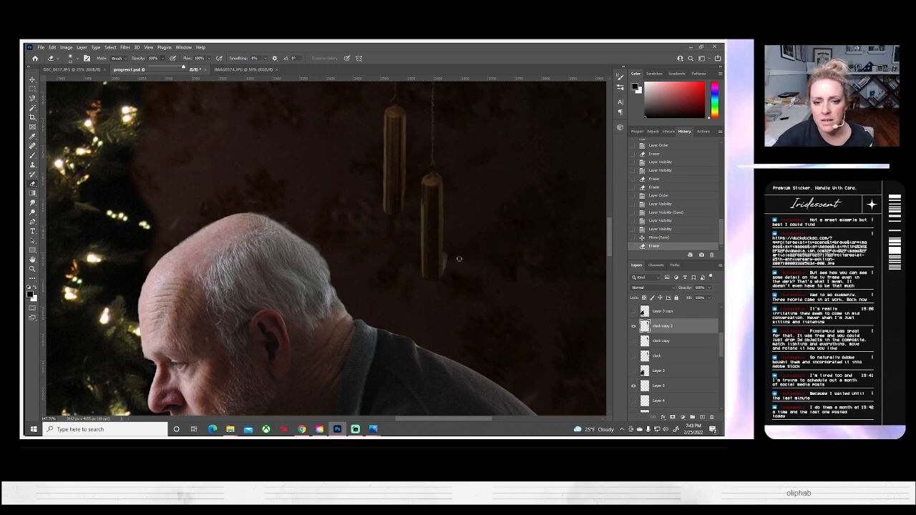
pyautogui.moveTo(443, 281)
pyautogui.mouseDown()
pyautogui.moveTo(424, 280)
pyautogui.moveTo(442, 280)
pyautogui.mouseUp()
pyautogui.moveTo(385, 213); pyautogui.dragTo(405, 213)
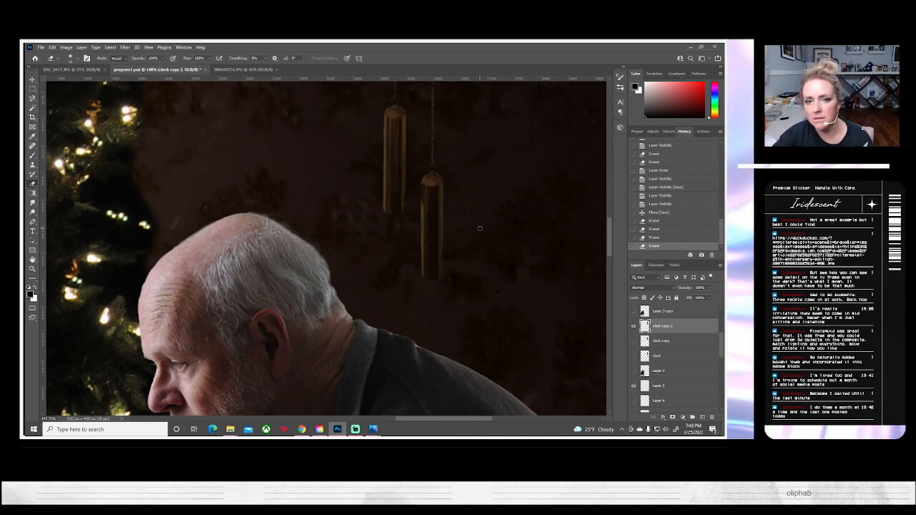
pyautogui.click(448, 196)
pyautogui.hotkey('ctrl', 'z')
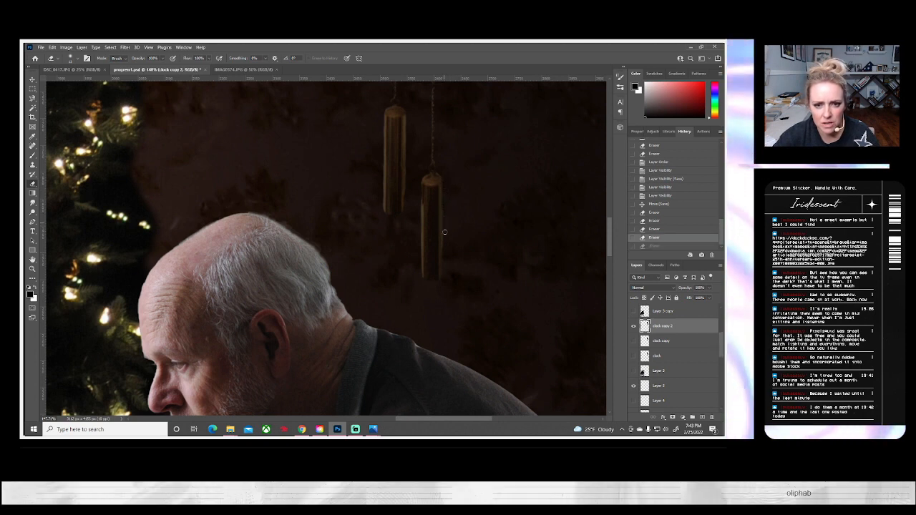
pyautogui.moveTo(445, 259)
pyautogui.mouseDown()
pyautogui.moveTo(443, 230)
pyautogui.moveTo(445, 294)
pyautogui.mouseUp()
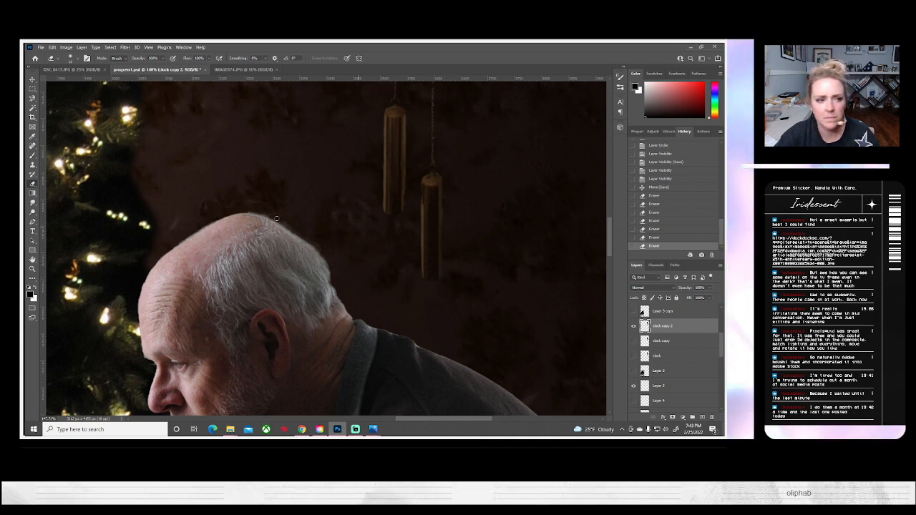
# Step: Enlarge the eraser slightly, lower its opacity, and soften the edges along the sides of both hanging weights
pyautogui.click(70, 58)
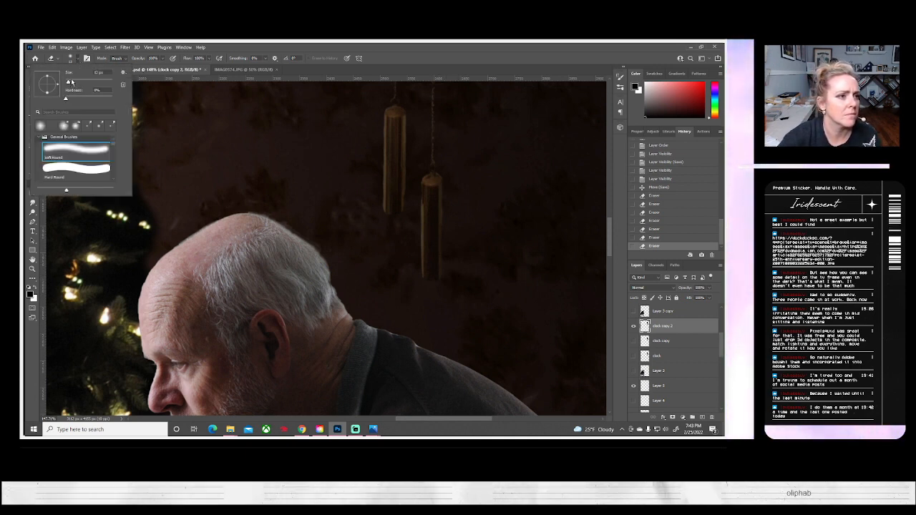
pyautogui.click(163, 58)
pyautogui.click(145, 67)
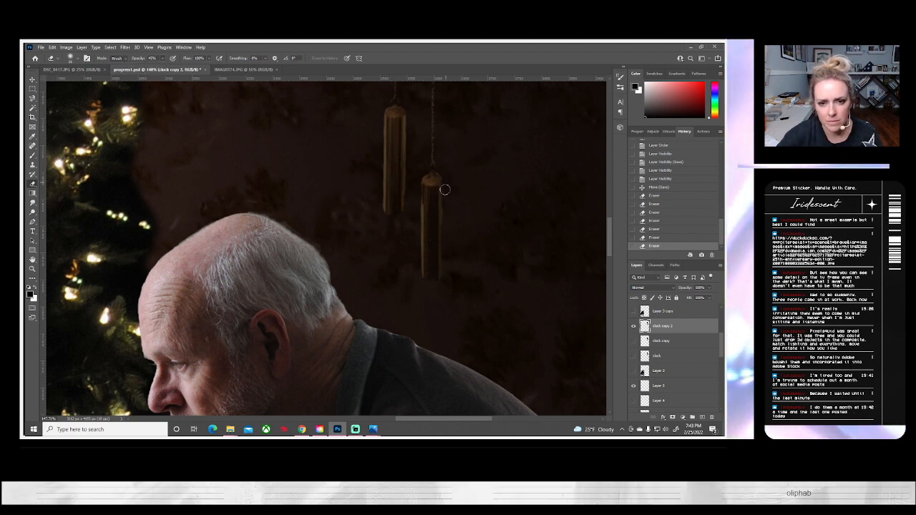
pyautogui.moveTo(432, 253); pyautogui.dragTo(448, 262)
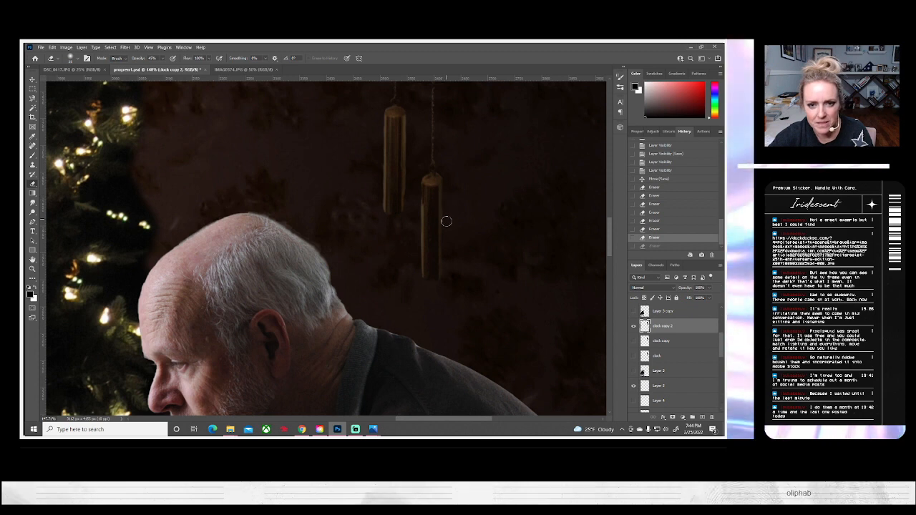
pyautogui.moveTo(452, 243); pyautogui.dragTo(446, 272)
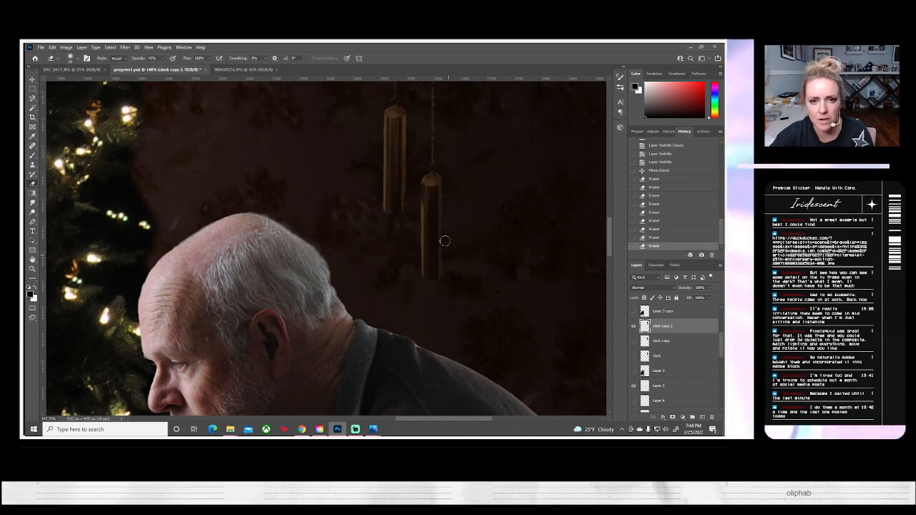
pyautogui.click(420, 186)
pyautogui.moveTo(406, 175); pyautogui.dragTo(407, 116)
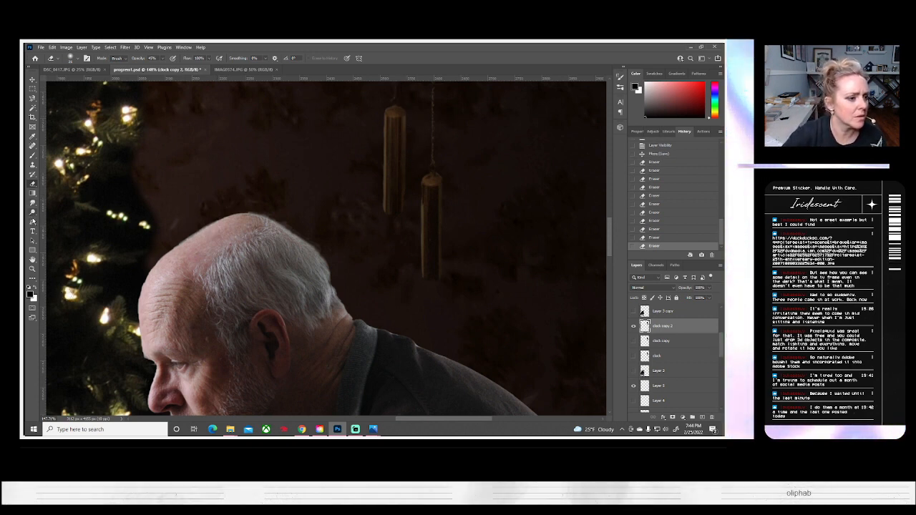
# Step: Switch to the Burn tool and darken the lower part of the right hanging weight
pyautogui.rightClick(33, 213)
pyautogui.click(56, 220)
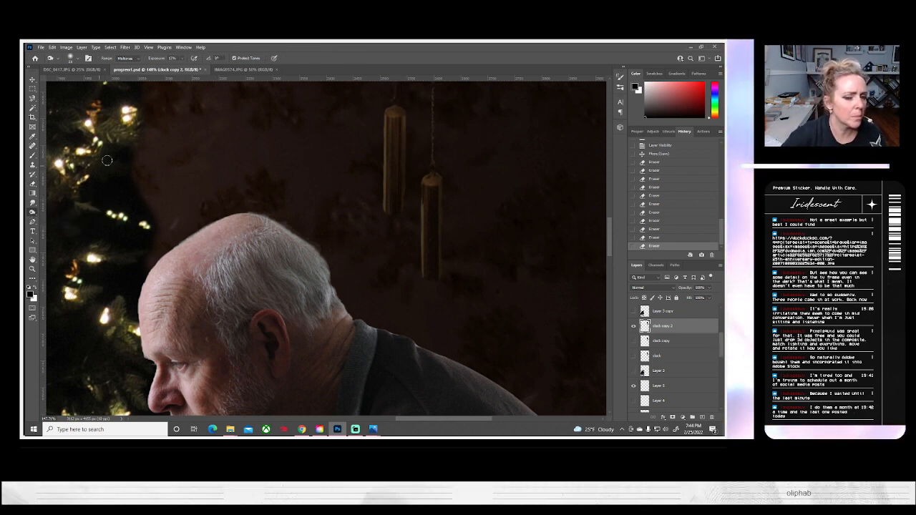
pyautogui.scroll(-2, 429, 267)
pyautogui.moveTo(441, 243); pyautogui.dragTo(438, 237)
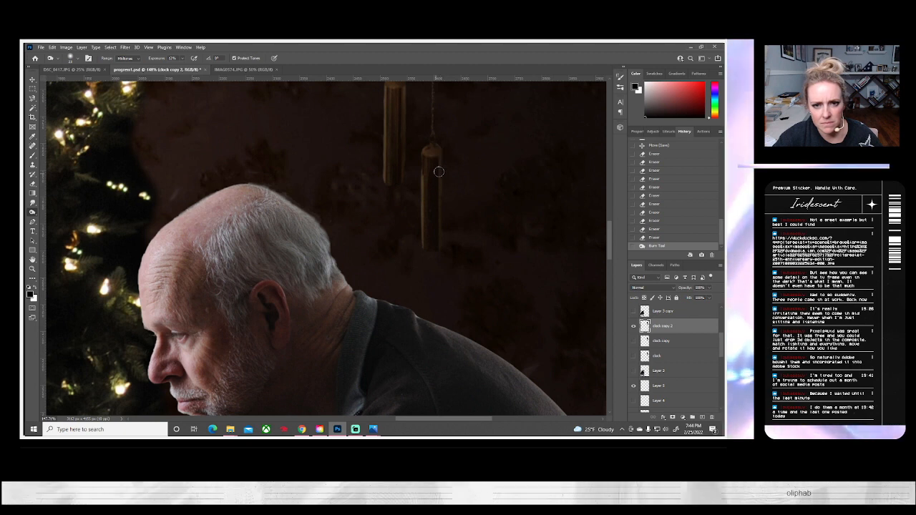
# Step: Darken the sides, tops and lower ends of both hanging clock weights with the Burn tool
pyautogui.moveTo(441, 240)
pyautogui.mouseDown()
pyautogui.moveTo(427, 211)
pyautogui.moveTo(438, 161)
pyautogui.moveTo(426, 244)
pyautogui.moveTo(443, 173)
pyautogui.moveTo(439, 234)
pyautogui.moveTo(435, 194)
pyautogui.moveTo(445, 226)
pyautogui.moveTo(458, 210)
pyautogui.moveTo(371, 294)
pyautogui.moveTo(379, 328)
pyautogui.mouseUp()
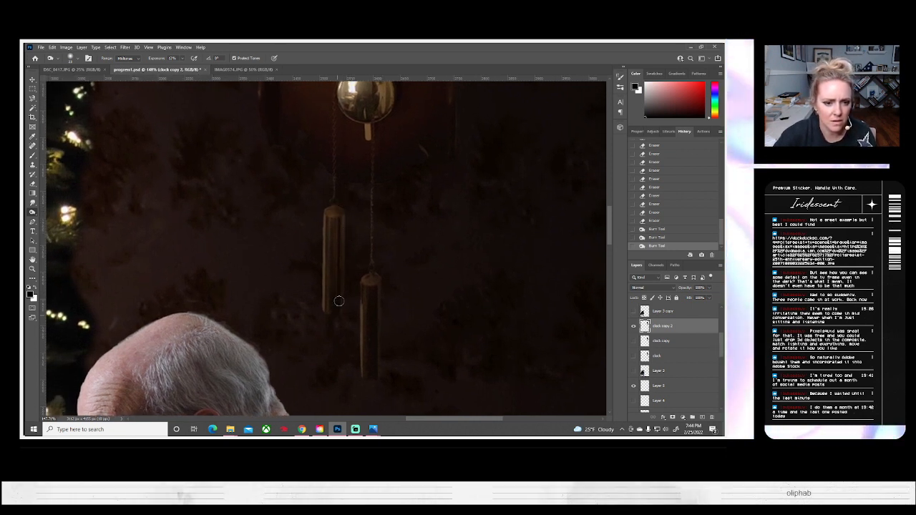
pyautogui.moveTo(344, 235); pyautogui.dragTo(341, 216)
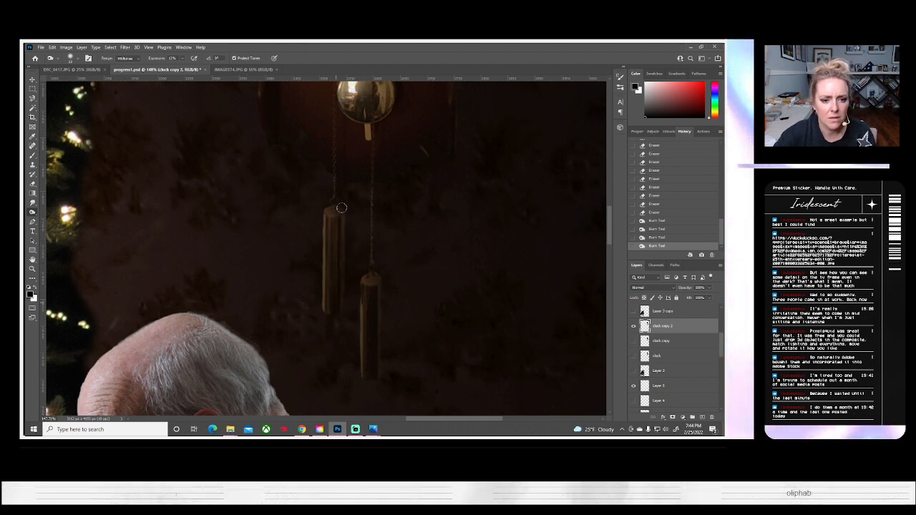
pyautogui.moveTo(353, 315); pyautogui.dragTo(379, 264)
pyautogui.moveTo(409, 210); pyautogui.dragTo(398, 355)
pyautogui.moveTo(385, 237)
pyautogui.mouseDown()
pyautogui.moveTo(382, 368)
pyautogui.moveTo(374, 348)
pyautogui.mouseUp()
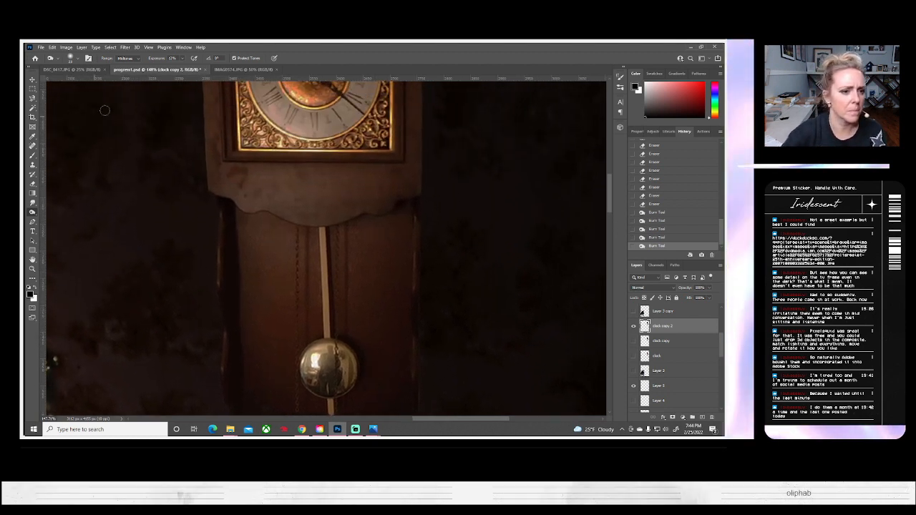
# Step: Enlarge the Burn brush, darken the curved lower edge of the clock case below the dial, and undo the last stroke
pyautogui.click(74, 59)
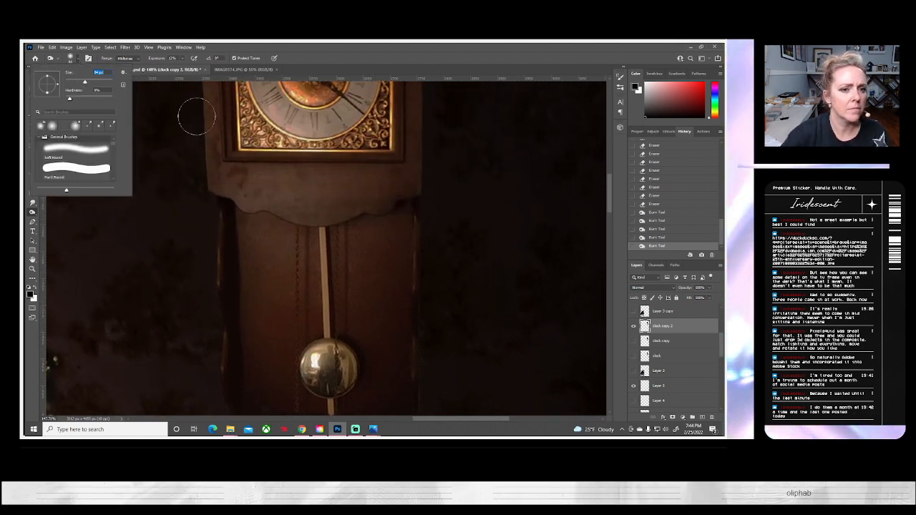
pyautogui.click(380, 167)
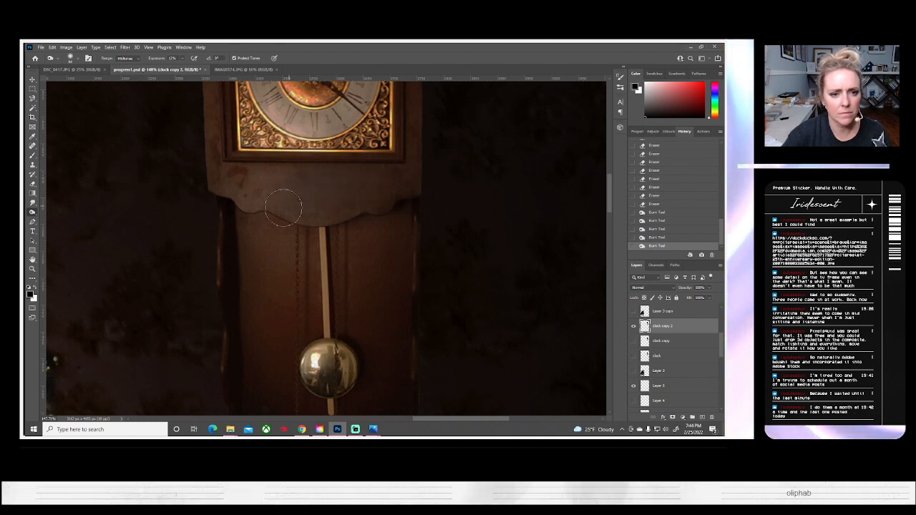
pyautogui.moveTo(322, 189)
pyautogui.mouseDown()
pyautogui.moveTo(286, 178)
pyautogui.moveTo(255, 192)
pyautogui.mouseUp()
pyautogui.moveTo(257, 197)
pyautogui.mouseDown()
pyautogui.moveTo(286, 211)
pyautogui.moveTo(337, 212)
pyautogui.mouseUp()
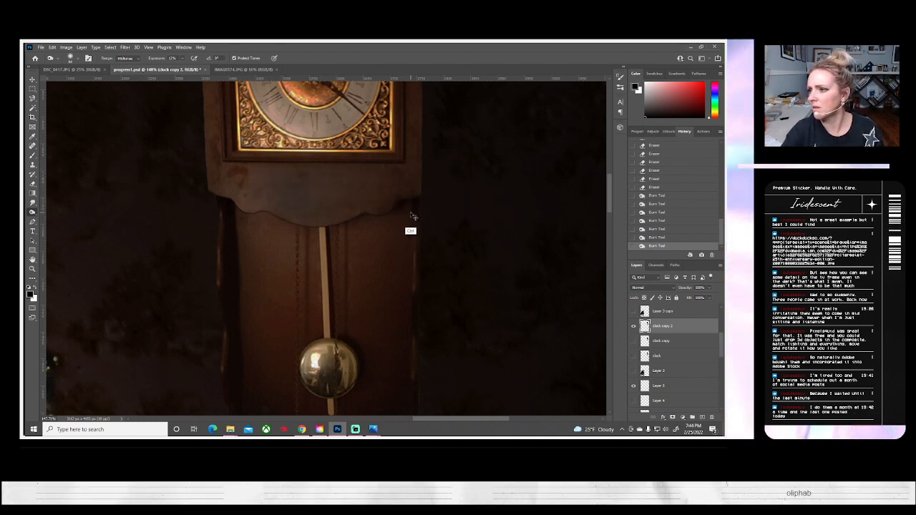
pyautogui.hotkey('ctrl', 'z')
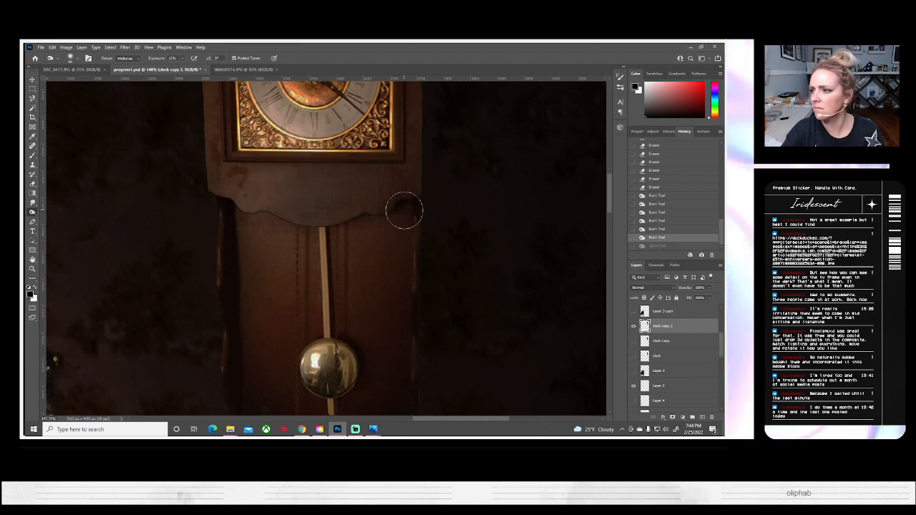
# Step: Fit the whole composite on screen and compare it with the clock copy 2 layer hidden and shown
pyautogui.moveTo(374, 200)
pyautogui.mouseDown()
pyautogui.moveTo(320, 334)
pyautogui.moveTo(323, 344)
pyautogui.moveTo(379, 338)
pyautogui.mouseUp()
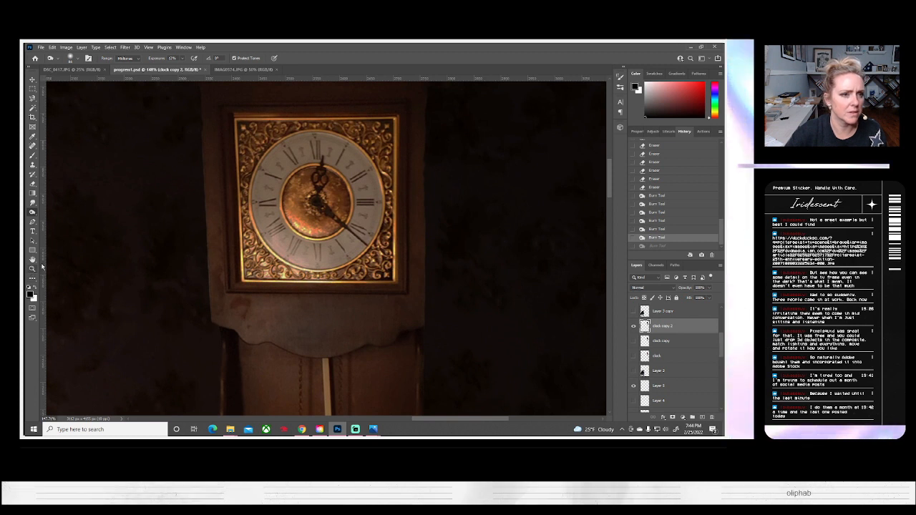
pyautogui.click(32, 269)
pyautogui.click(241, 58)
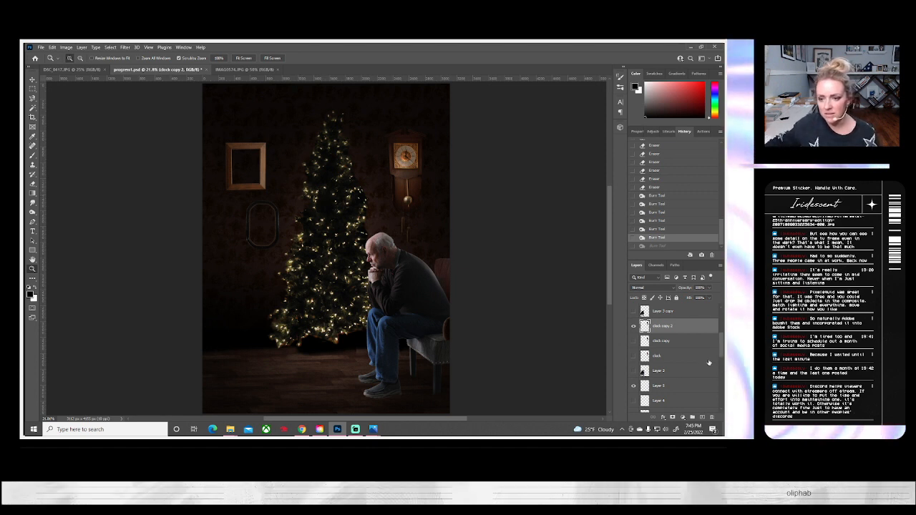
pyautogui.click(633, 326)
pyautogui.click(632, 326)
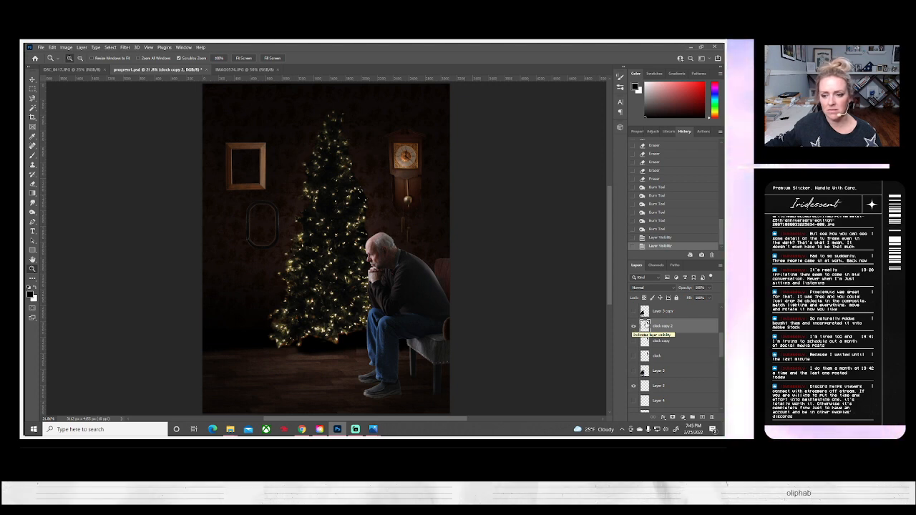
# Step: Apply a Brightness/Contrast adjustment to the clock copy 2 layer with brightness -58 and reduced contrast
pyautogui.scroll(2, 564, 272)
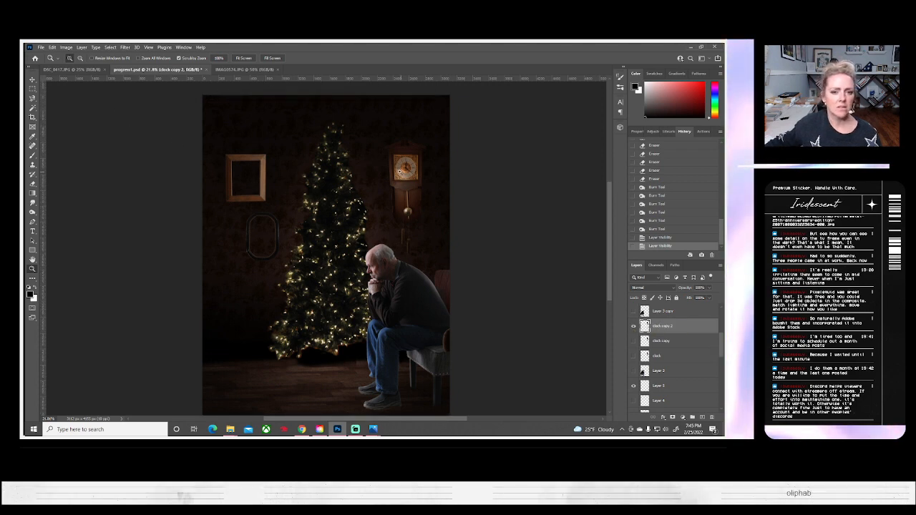
pyautogui.click(399, 171)
pyautogui.click(399, 172)
pyautogui.click(400, 172)
pyautogui.click(399, 172)
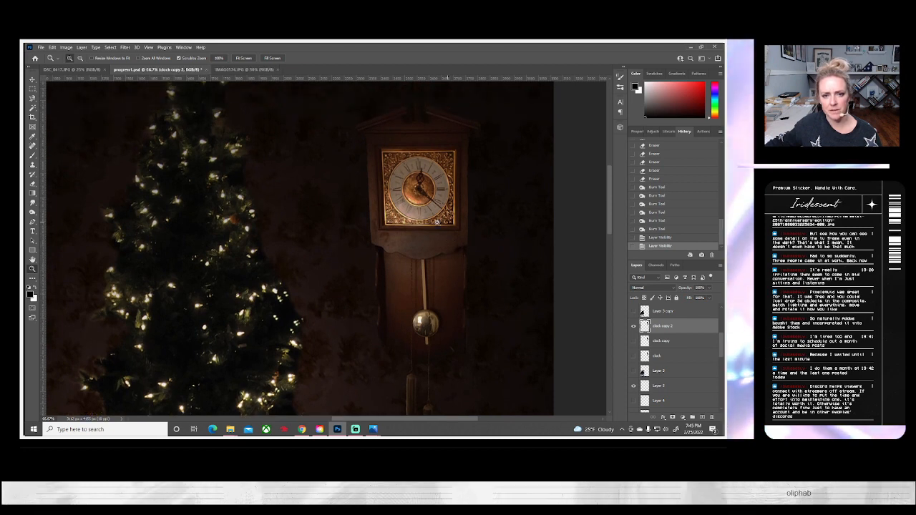
pyautogui.click(398, 136)
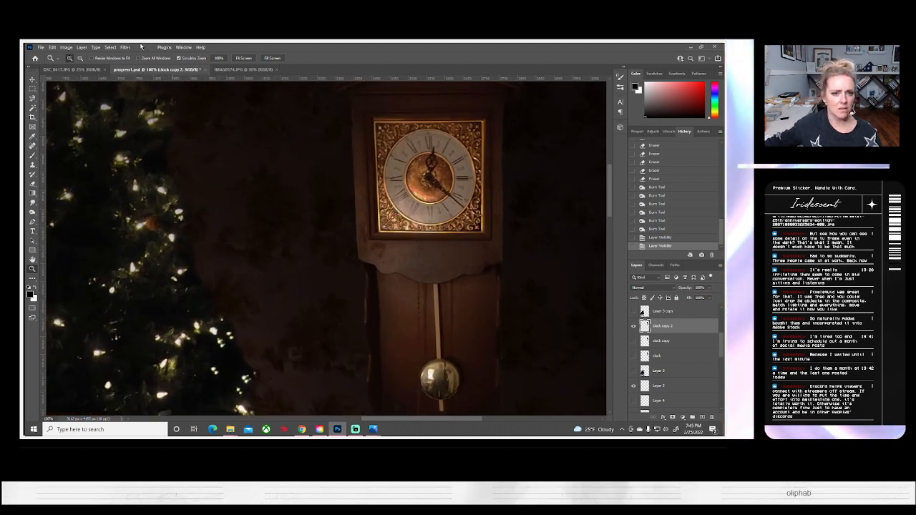
pyautogui.click(66, 47)
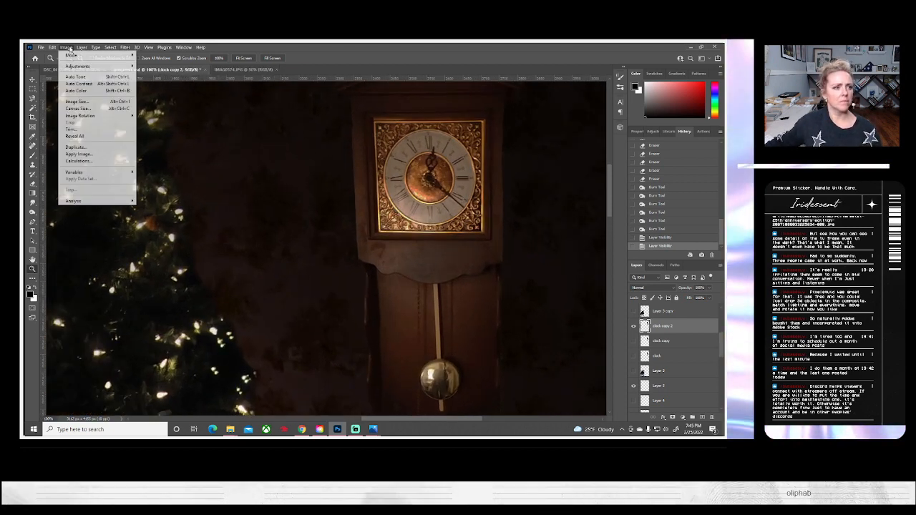
pyautogui.moveTo(79, 64)
pyautogui.click(153, 64)
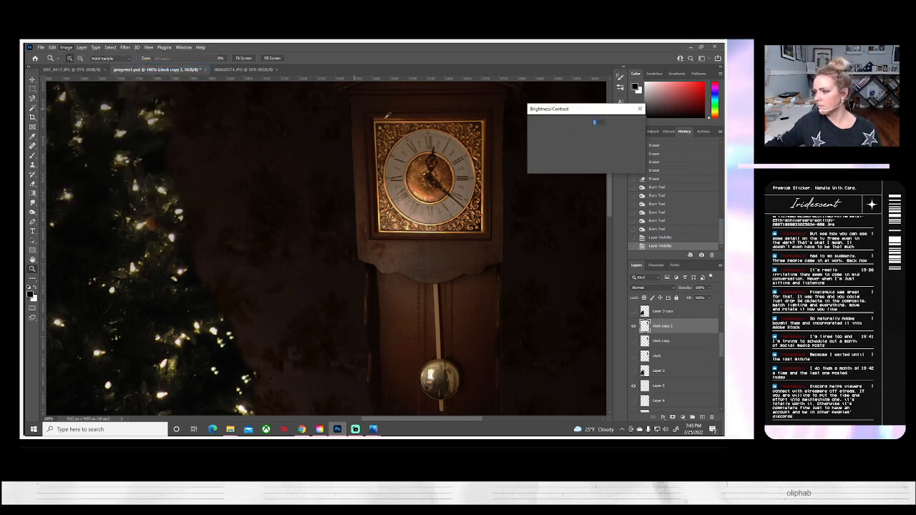
pyautogui.moveTo(569, 133)
pyautogui.mouseDown()
pyautogui.moveTo(554, 136)
pyautogui.moveTo(561, 151)
pyautogui.moveTo(548, 151)
pyautogui.moveTo(555, 132)
pyautogui.mouseUp()
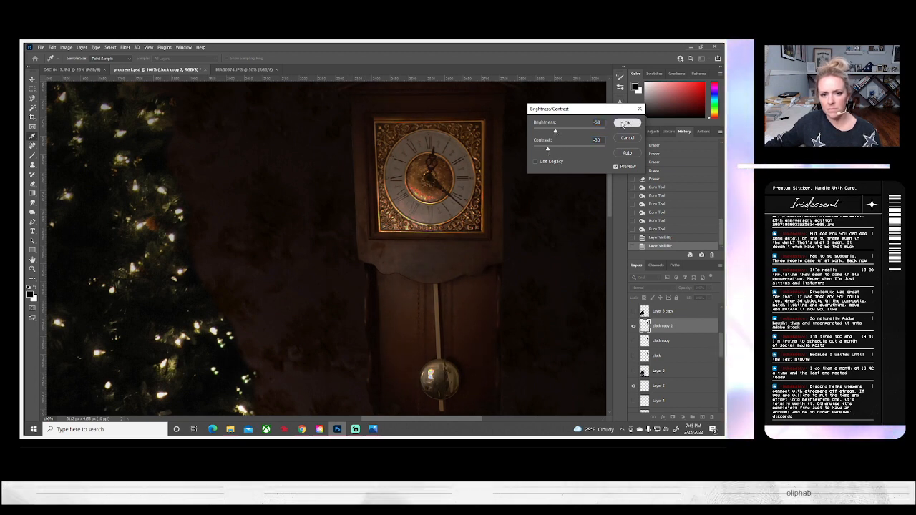
pyautogui.click(624, 123)
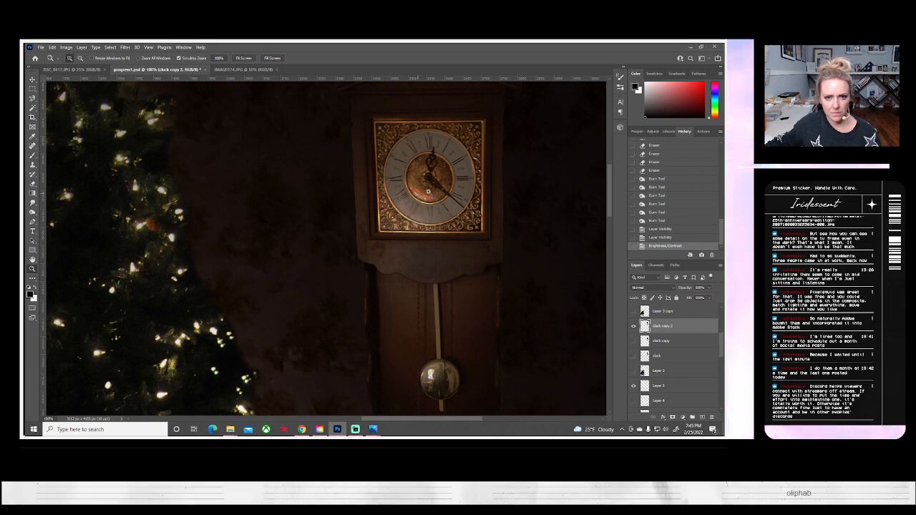
pyautogui.scroll(7, 448, 195)
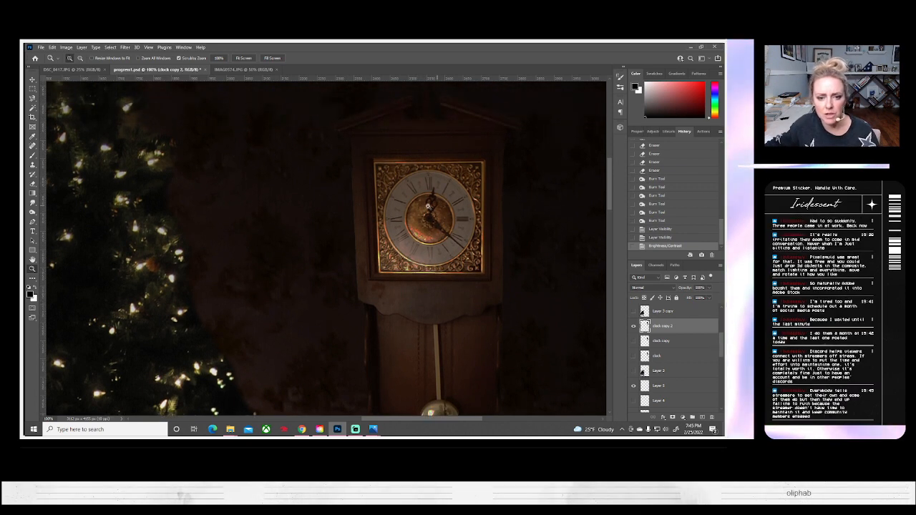
pyautogui.scroll(-8, 428, 207)
pyautogui.scroll(-3, 357, 198)
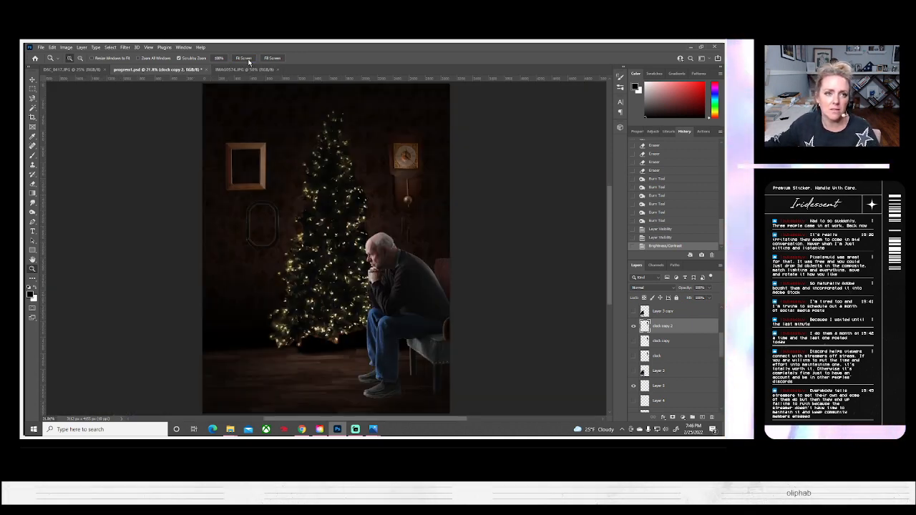
pyautogui.click(243, 58)
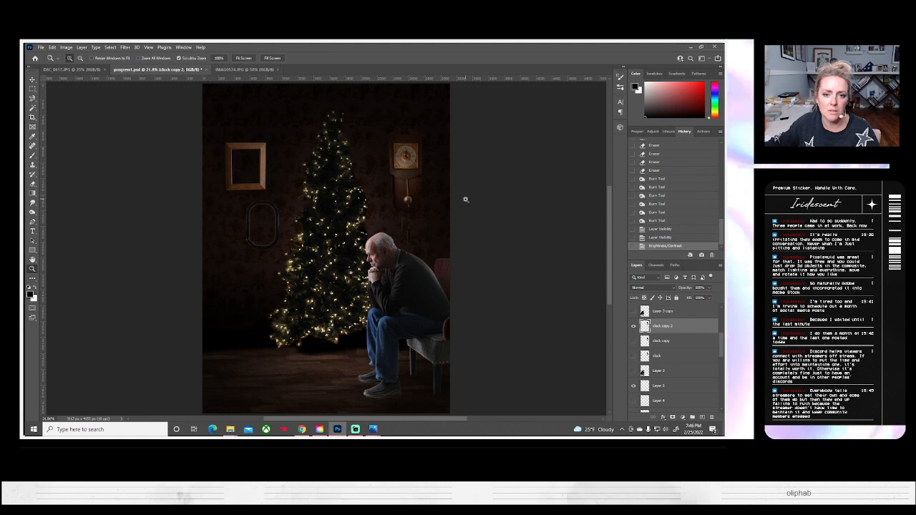
pyautogui.hotkey('ctrl', 't')
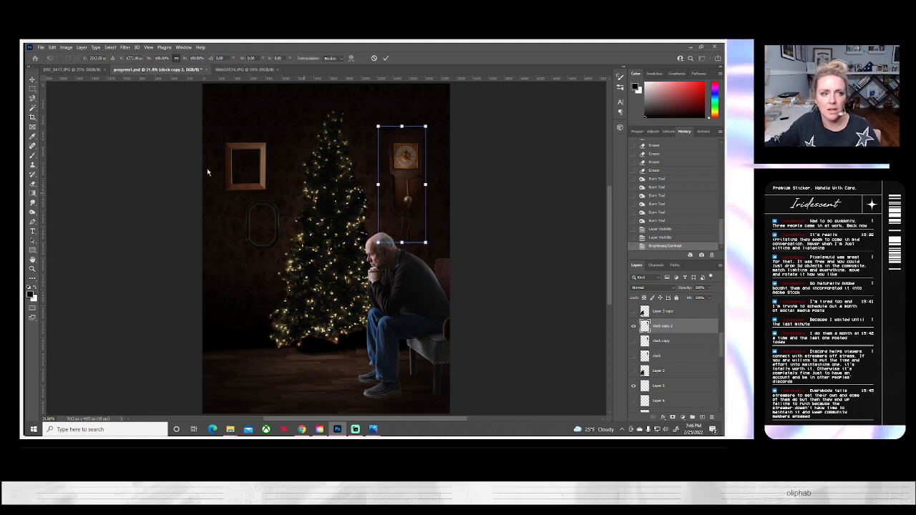
pyautogui.click(49, 46)
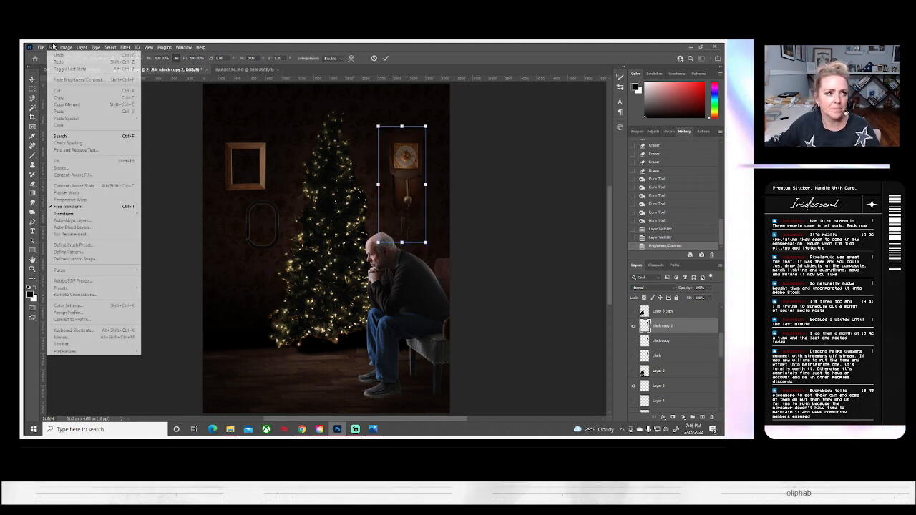
pyautogui.moveTo(71, 213)
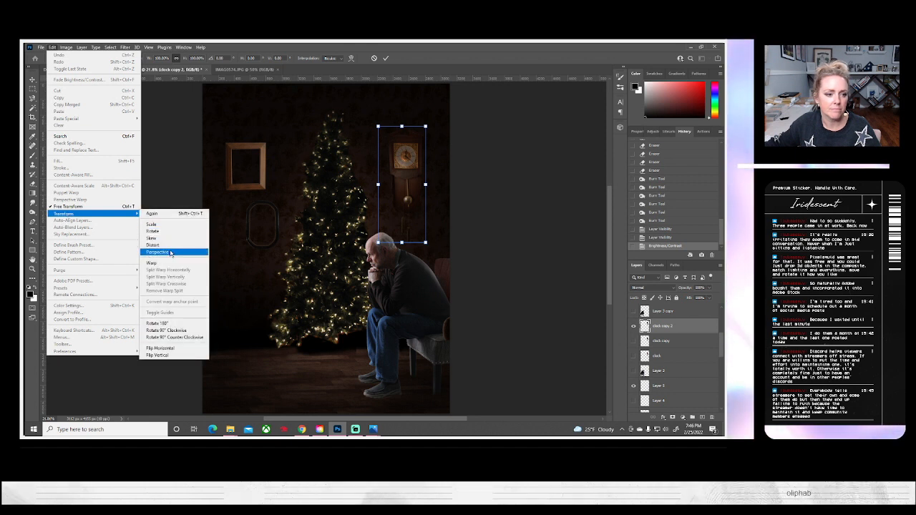
pyautogui.click(169, 251)
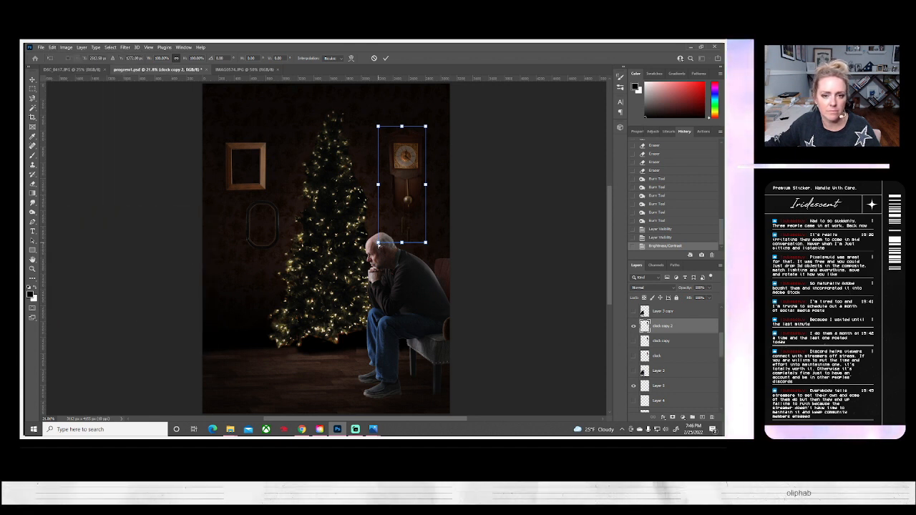
pyautogui.moveTo(379, 244); pyautogui.dragTo(376, 244)
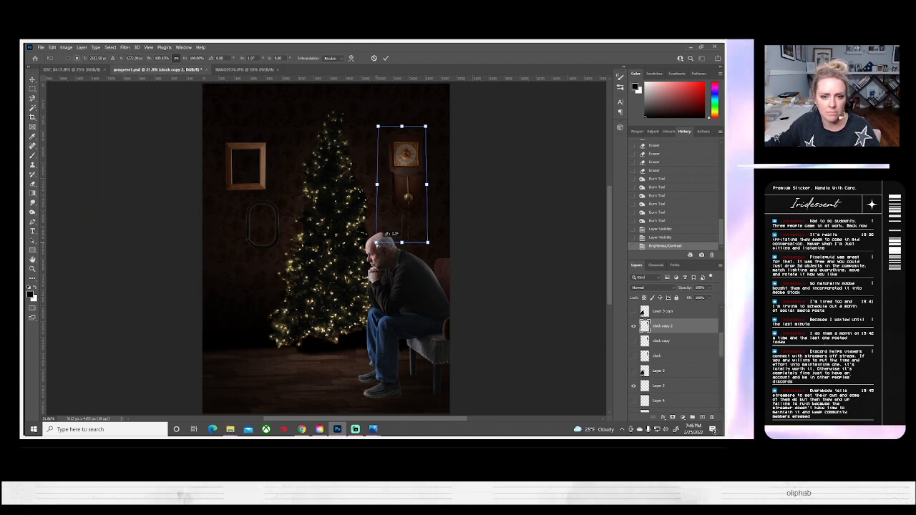
pyautogui.click(372, 59)
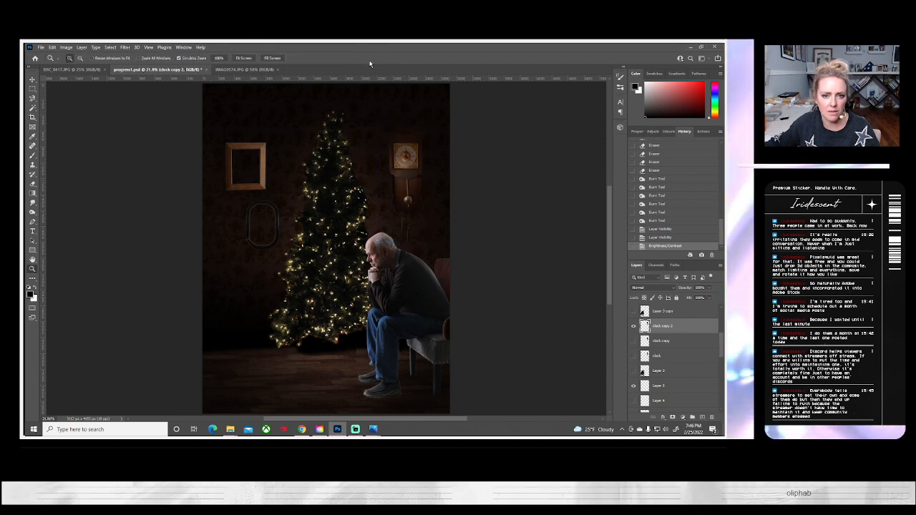
# Step: Skew the clock slightly by pulling the lower-left corner of its bounding box outward, apply the transform, and save the document
pyautogui.hotkey('ctrl', 't')
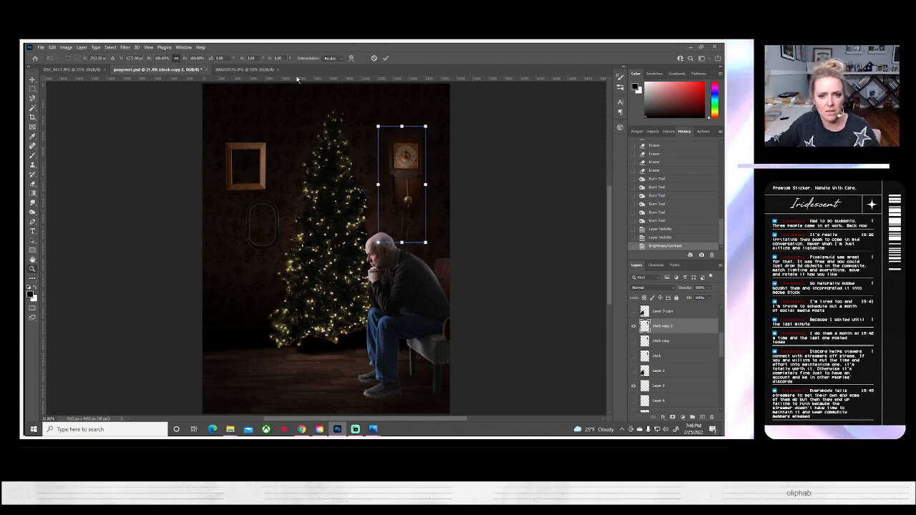
pyautogui.click(66, 47)
pyautogui.moveTo(51, 47)
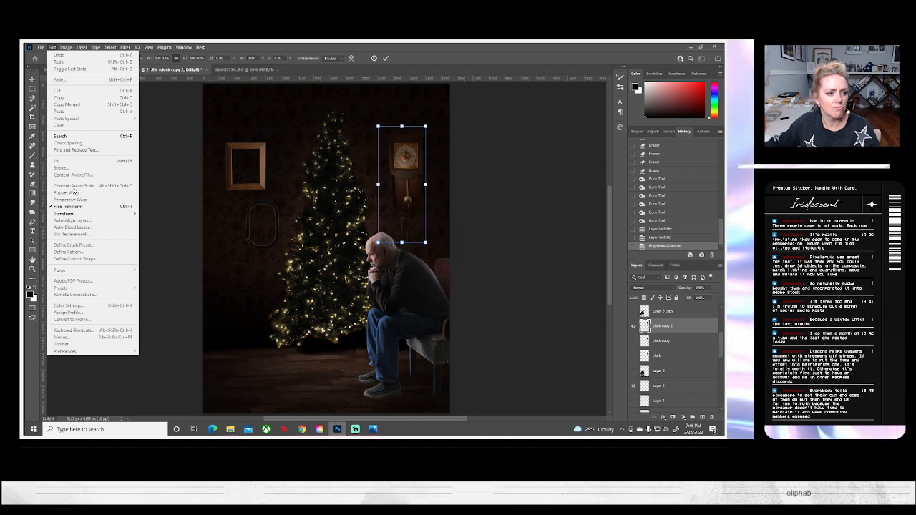
pyautogui.moveTo(77, 216)
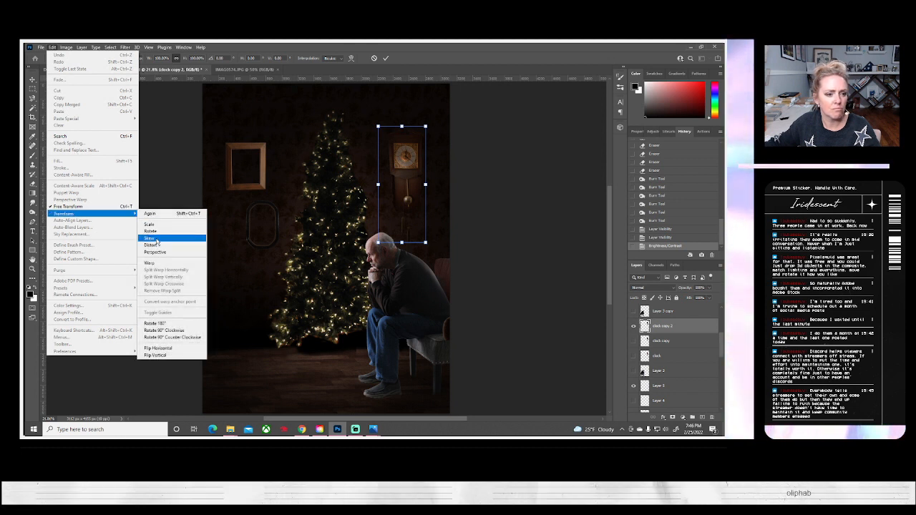
pyautogui.click(155, 239)
pyautogui.moveTo(378, 242); pyautogui.dragTo(375, 242)
pyautogui.press('Return')
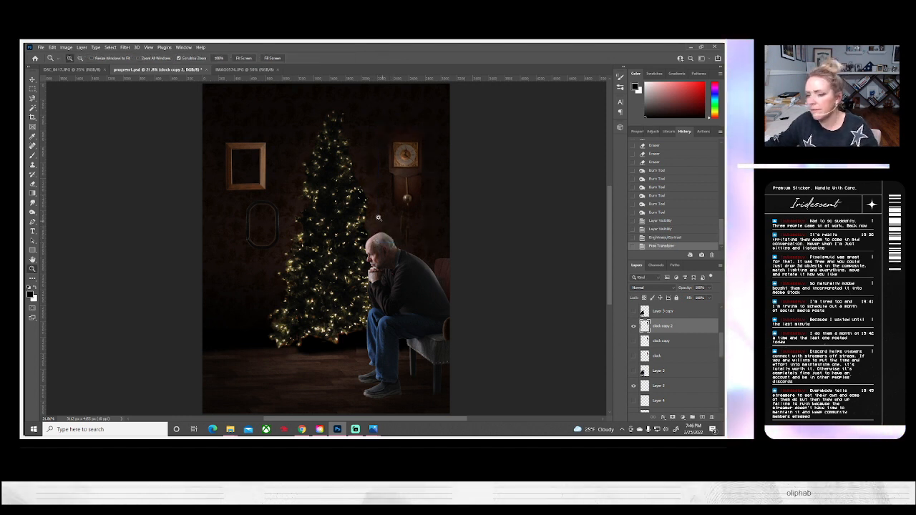
pyautogui.hotkey('ctrl', 's')
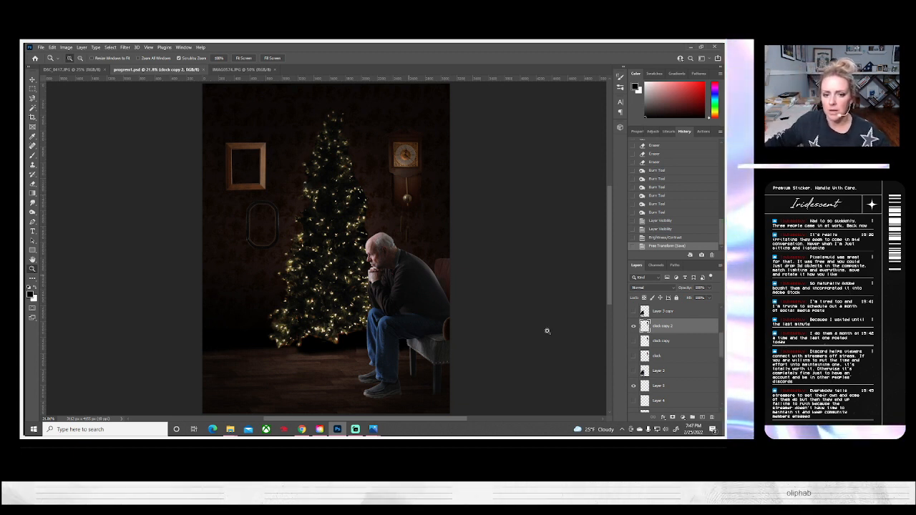
# Step: Look through the layer stack and toggle the visibility of individual layers to identify the one holding the oval wall frame
pyautogui.scroll(5, 672, 340)
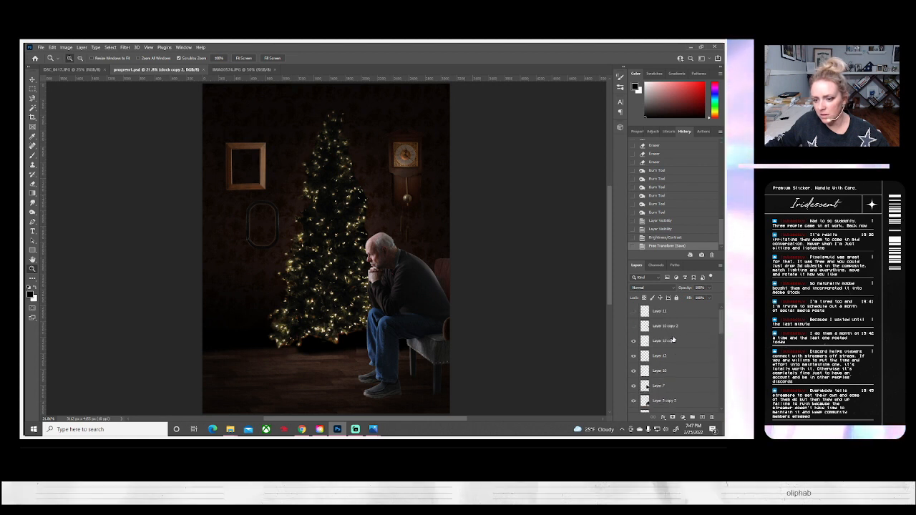
pyautogui.scroll(-4, 673, 340)
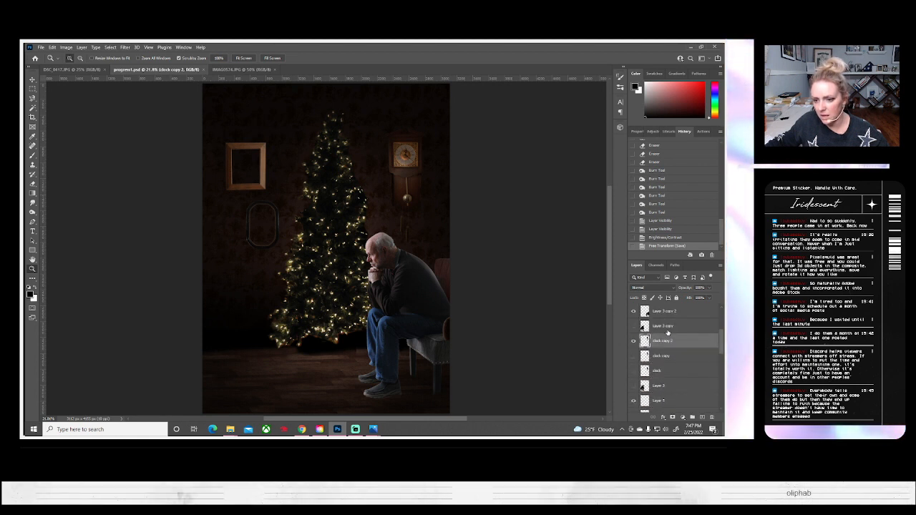
pyautogui.scroll(-5, 668, 333)
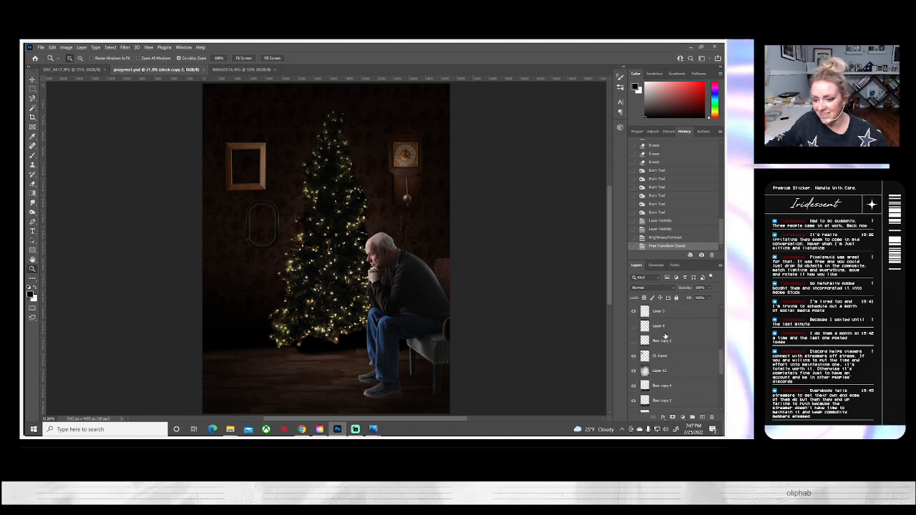
pyautogui.scroll(-5, 665, 338)
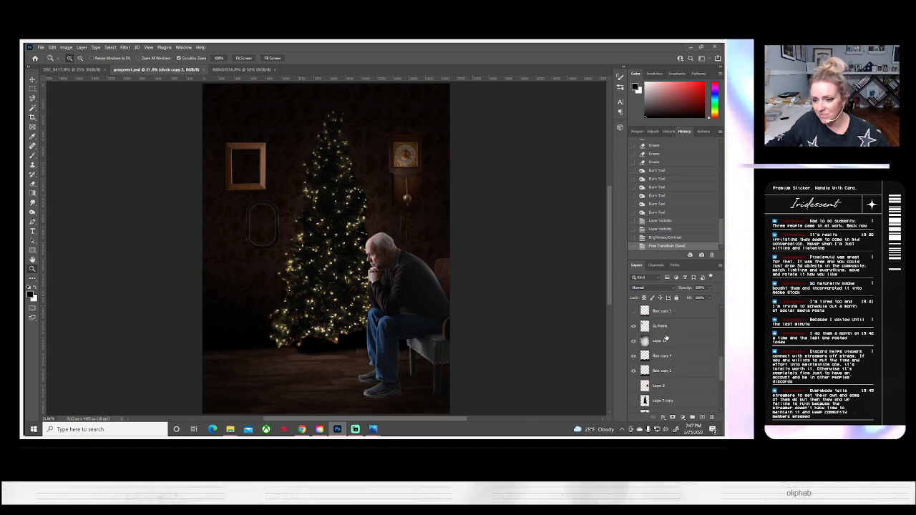
pyautogui.scroll(-5, 669, 338)
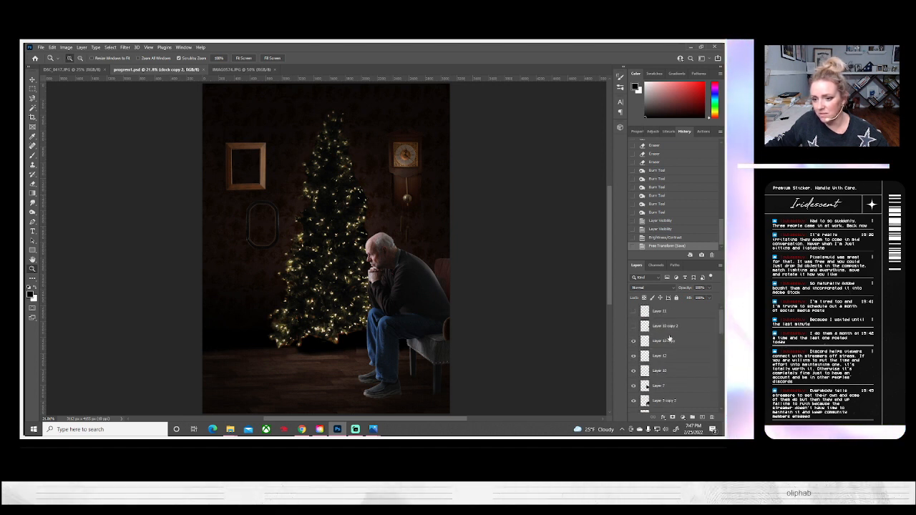
pyautogui.doubleClick(633, 342)
pyautogui.click(634, 357)
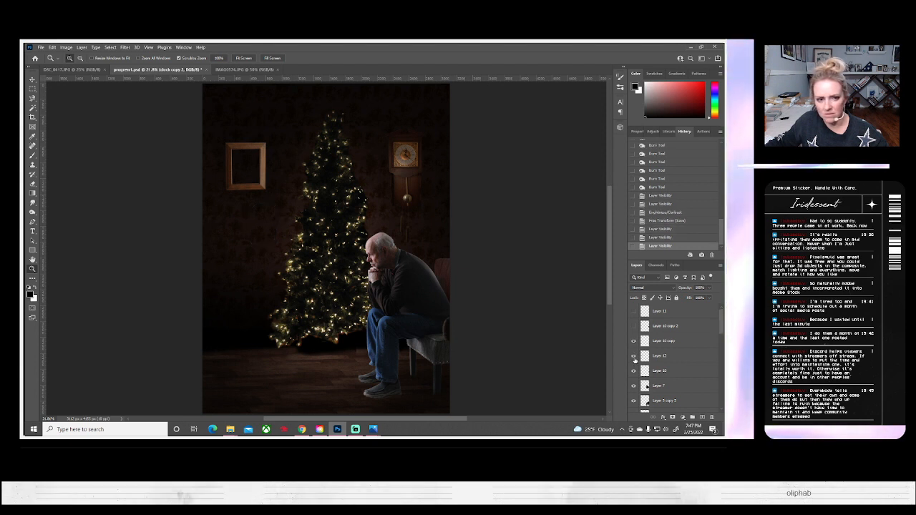
pyautogui.click(634, 358)
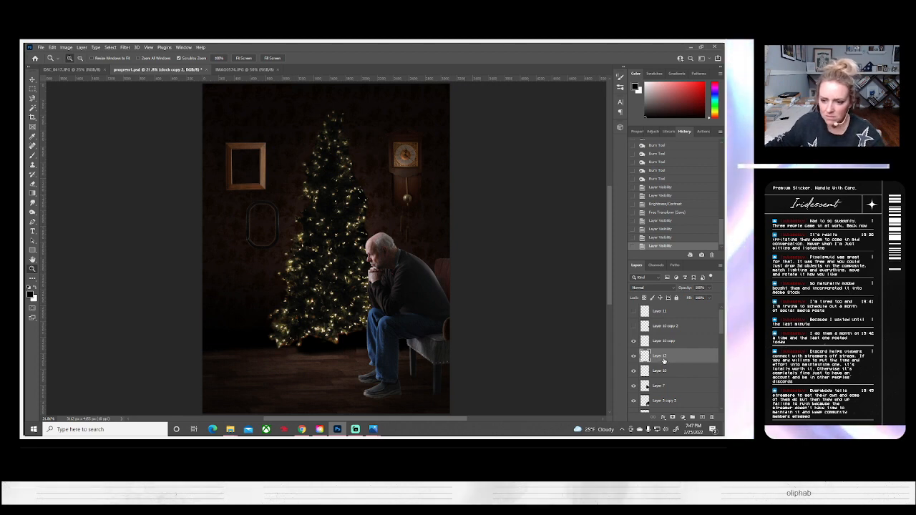
# Step: Rename the oval wall frame's layer to "round frame"
pyautogui.doubleClick(664, 361)
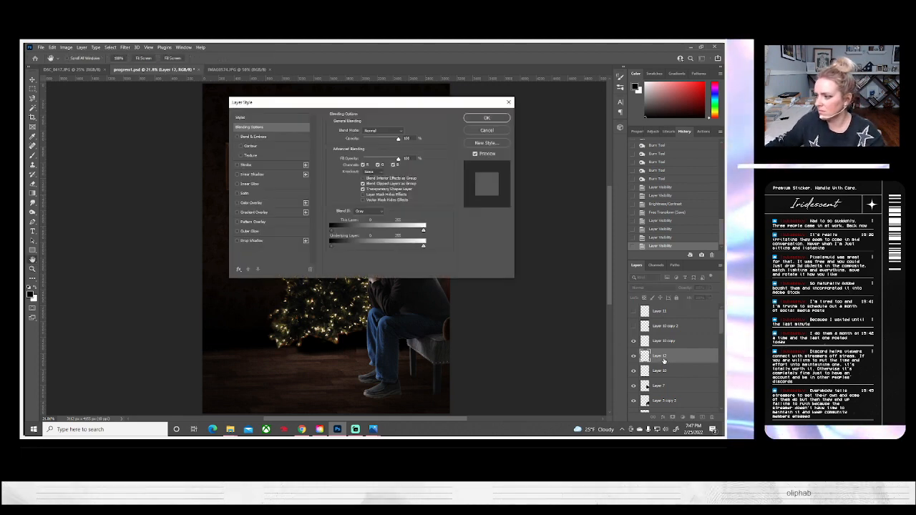
pyautogui.click(509, 103)
pyautogui.doubleClick(660, 356)
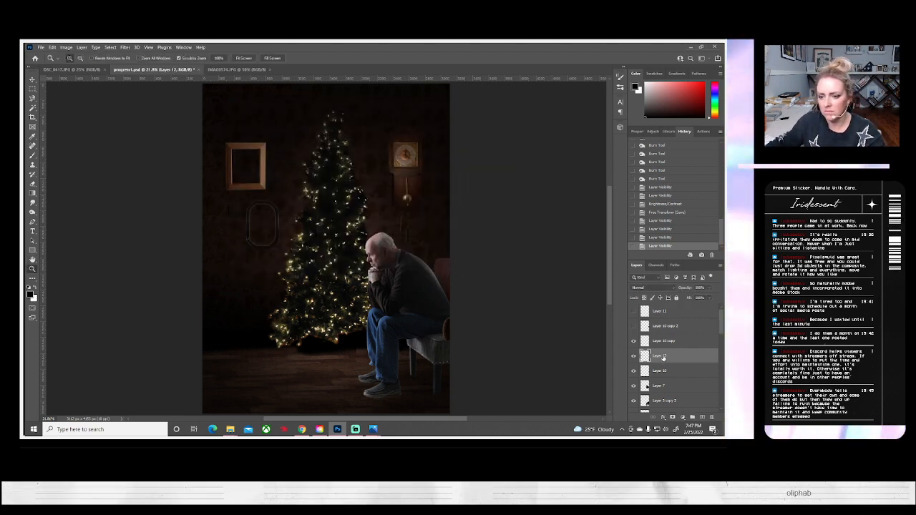
pyautogui.write('round frame')
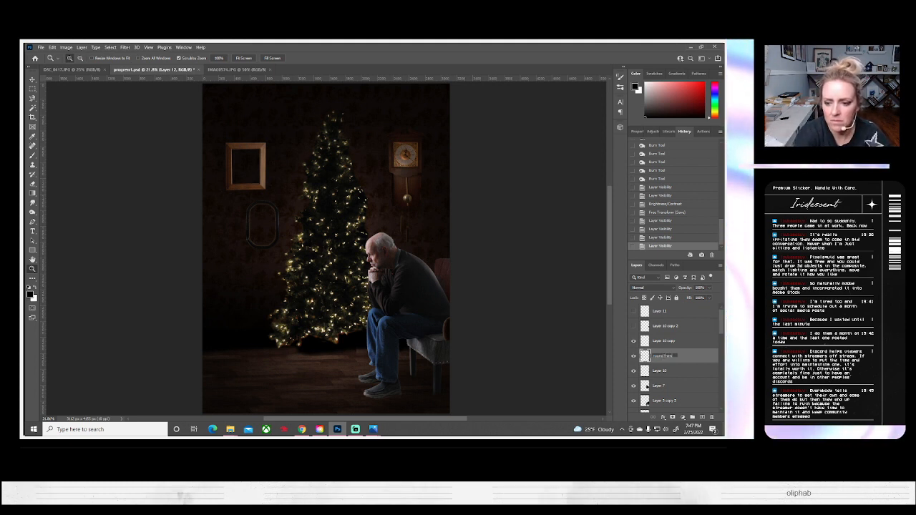
pyautogui.press('Return')
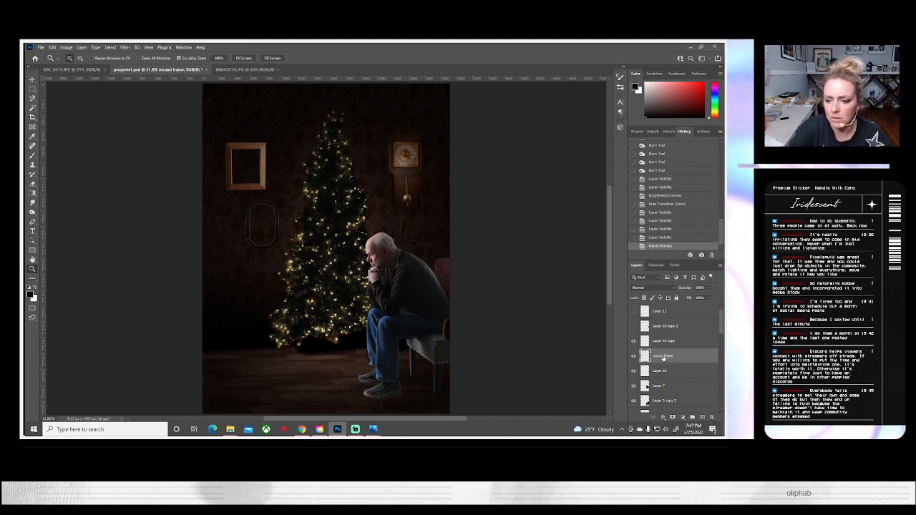
# Step: Identify the seated man's layers by toggling visibility, and merge Layer 7 with Layer 3 copy 2
pyautogui.click(633, 371)
pyautogui.click(633, 371)
pyautogui.scroll(-1, 634, 372)
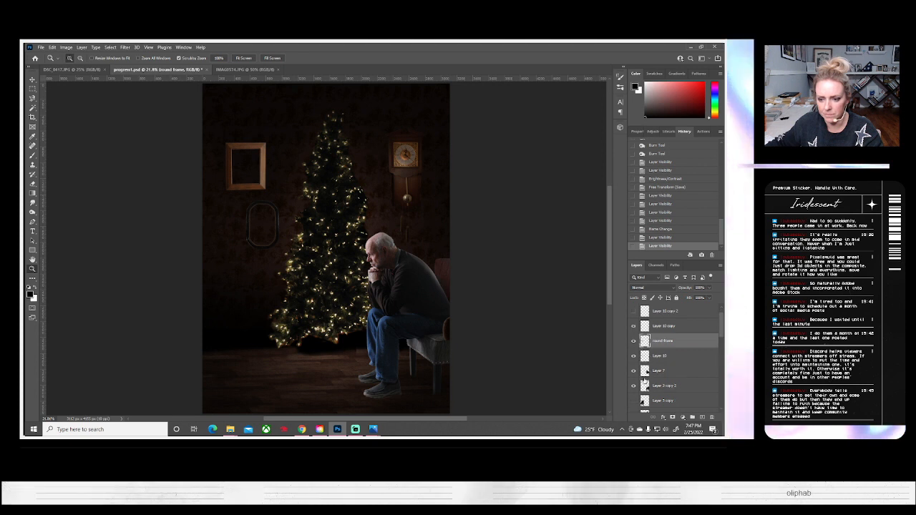
pyautogui.click(633, 372)
pyautogui.click(633, 372)
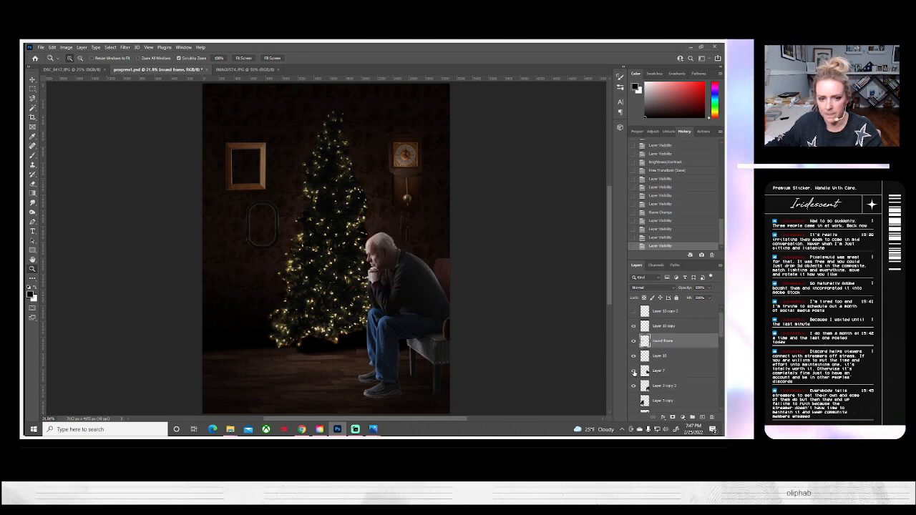
pyautogui.click(646, 372)
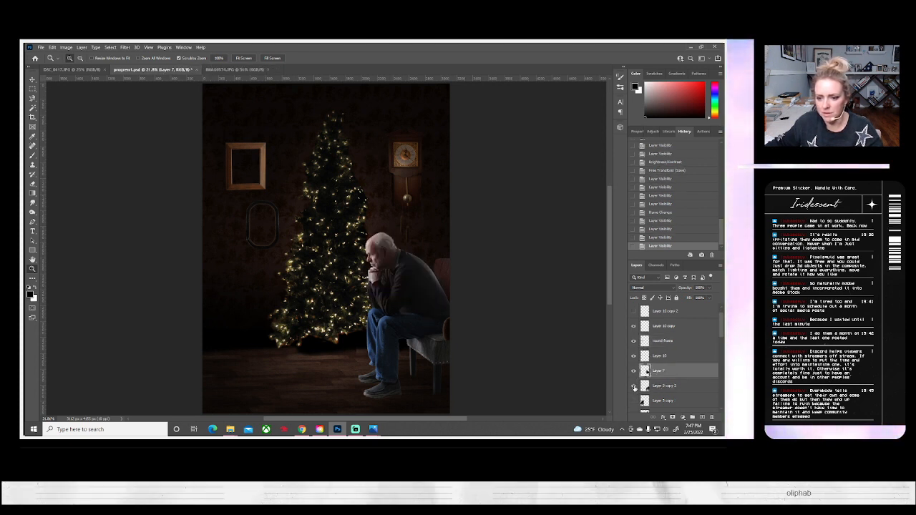
pyautogui.click(633, 386)
pyautogui.click(633, 385)
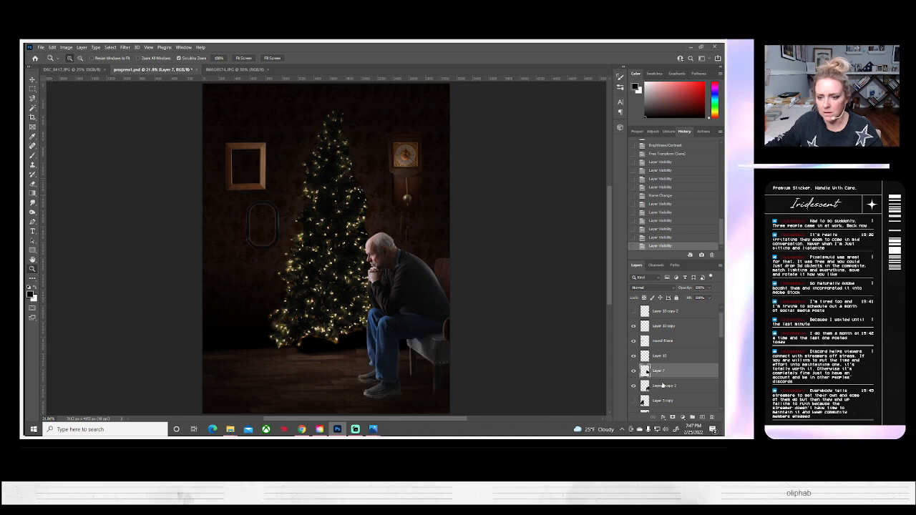
pyautogui.keyDown('shift'); pyautogui.click(662, 385); pyautogui.keyUp('shift')
pyautogui.rightClick(662, 385)
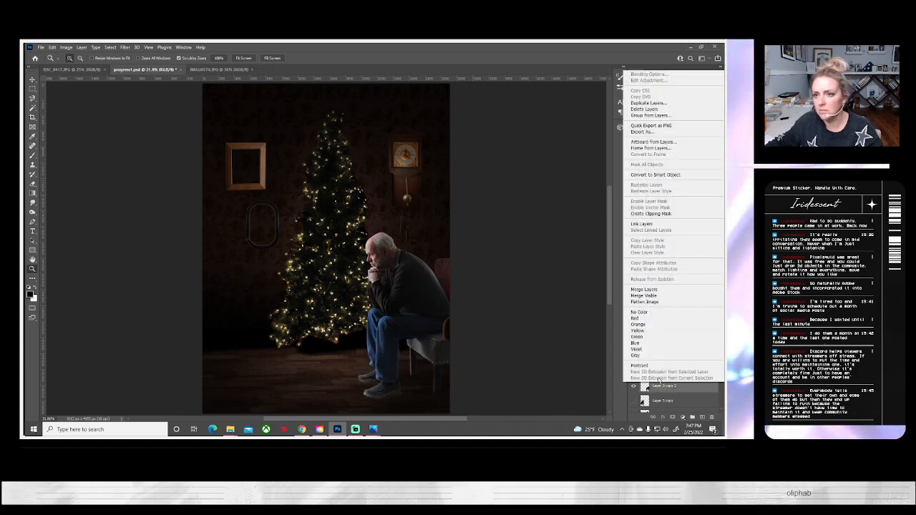
pyautogui.click(643, 289)
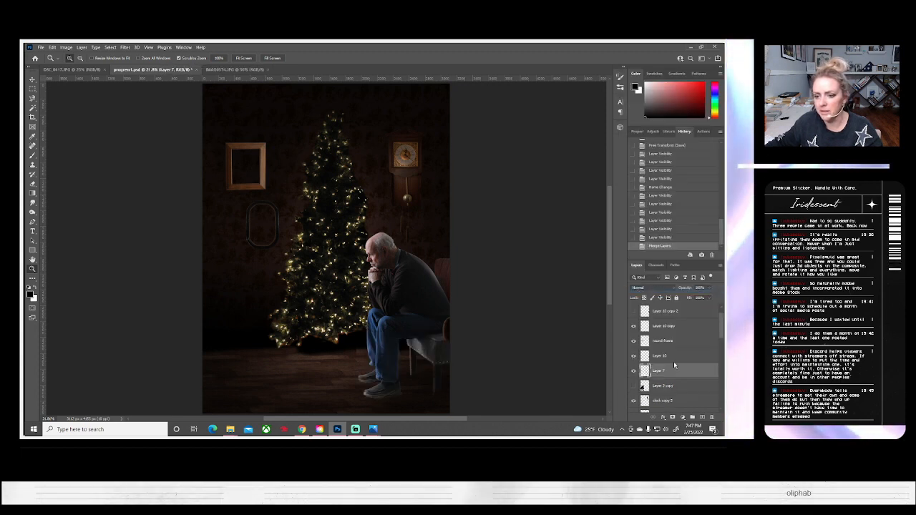
# Step: Duplicate the merged Layer 7 under the default name and hide the original
pyautogui.rightClick(662, 371)
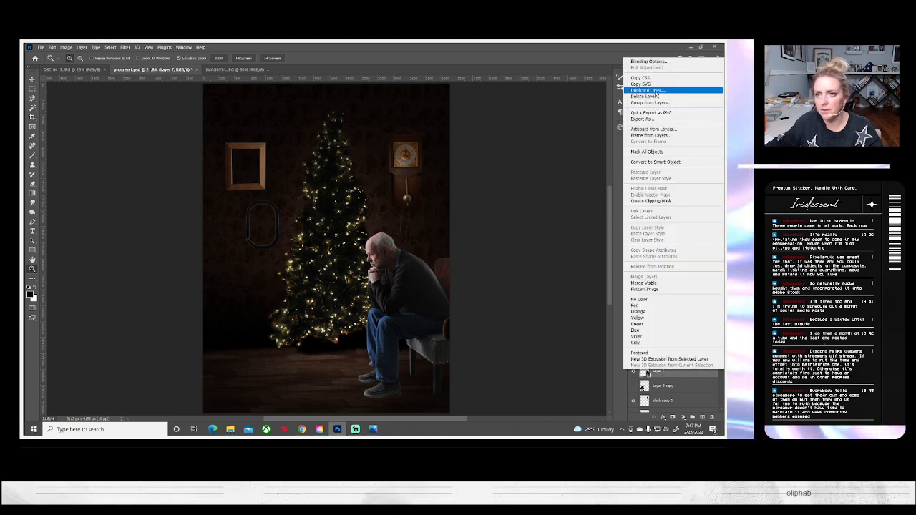
pyautogui.click(648, 92)
pyautogui.click(435, 151)
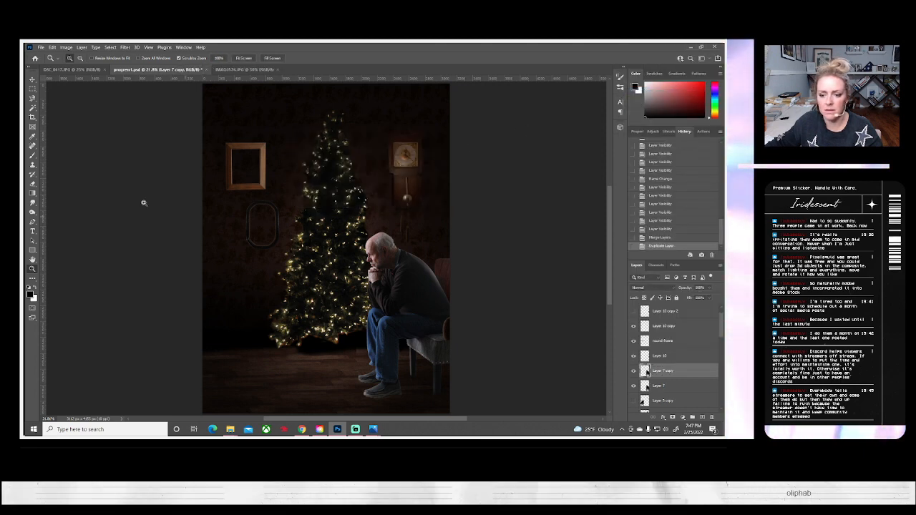
pyautogui.click(632, 387)
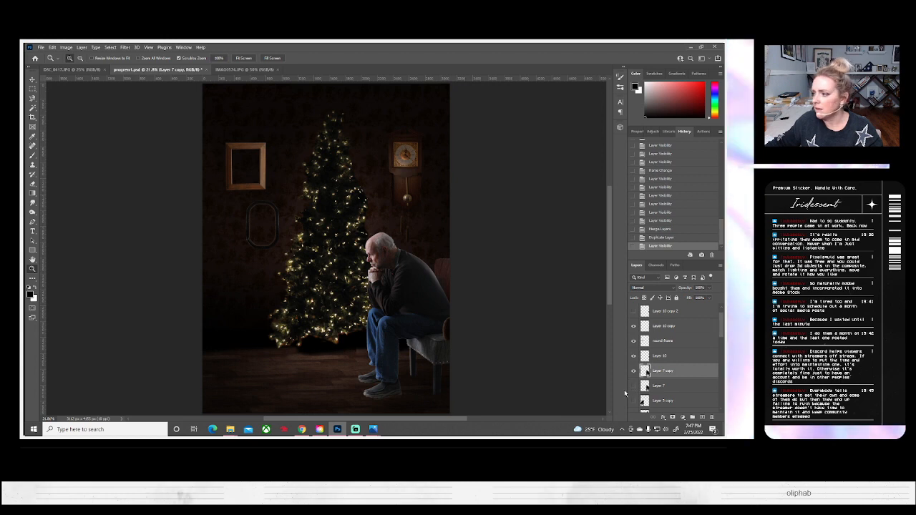
# Step: Save the document as a new Photoshop file named progress2.psd on the computer, with Maximize Compatibility on
pyautogui.click(41, 47)
pyautogui.click(100, 135)
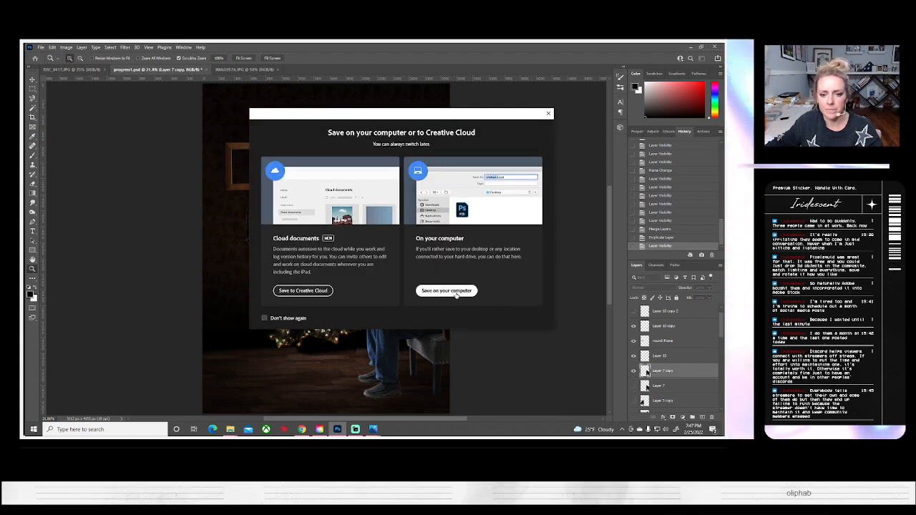
pyautogui.click(445, 290)
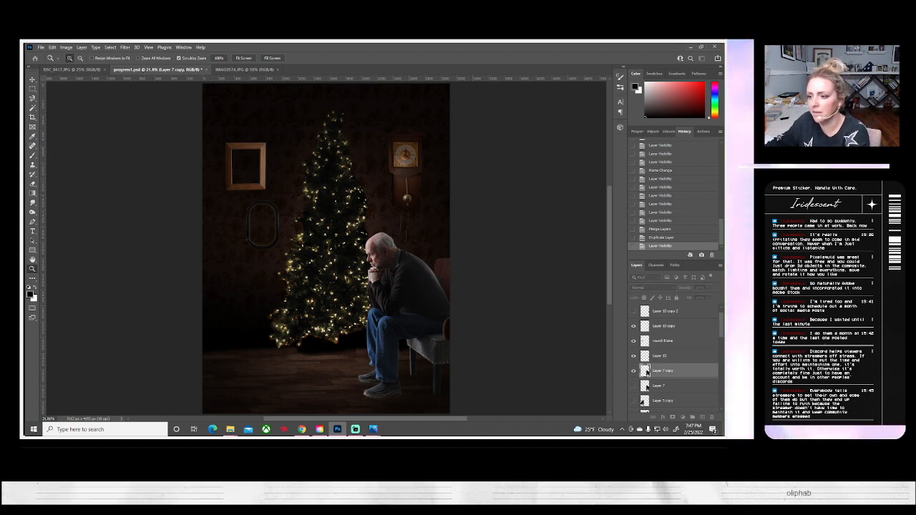
pyautogui.hotkey('ctrl', 's')
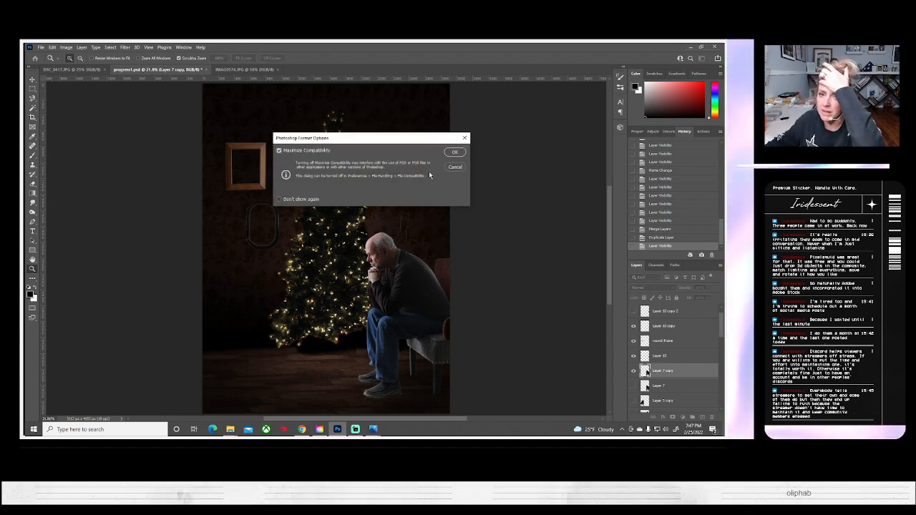
pyautogui.click(454, 152)
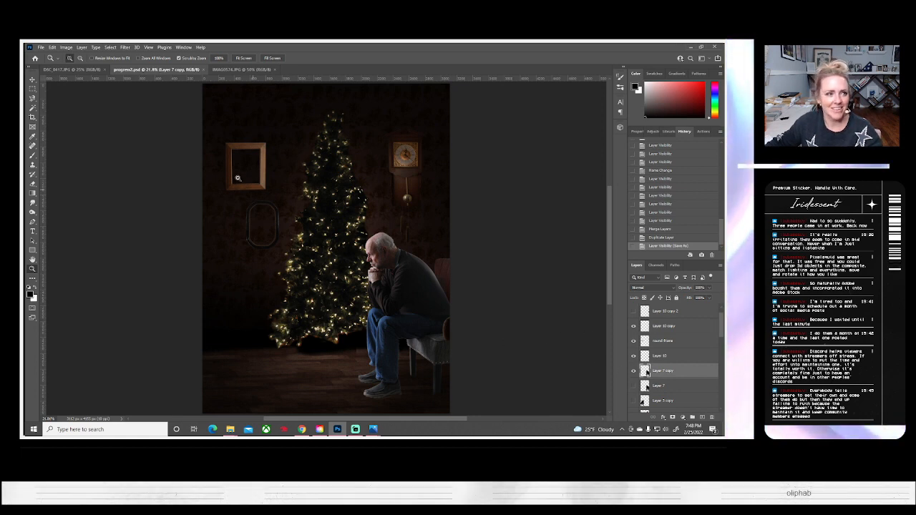
# Step: Sharpen Layer 7 copy with Unsharp Mask at amount 30%, radius 2.5 pixels and threshold 0, previewing the man's face
pyautogui.click(124, 47)
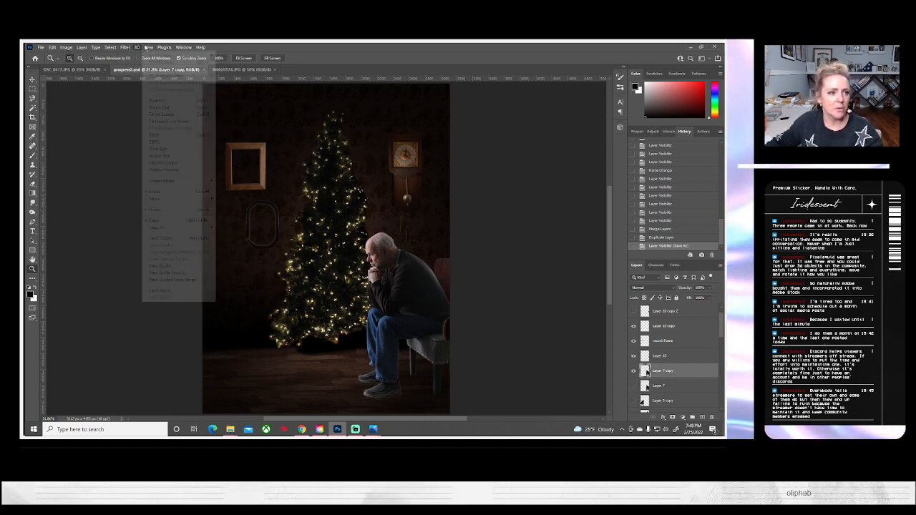
pyautogui.moveTo(137, 48)
pyautogui.moveTo(131, 168)
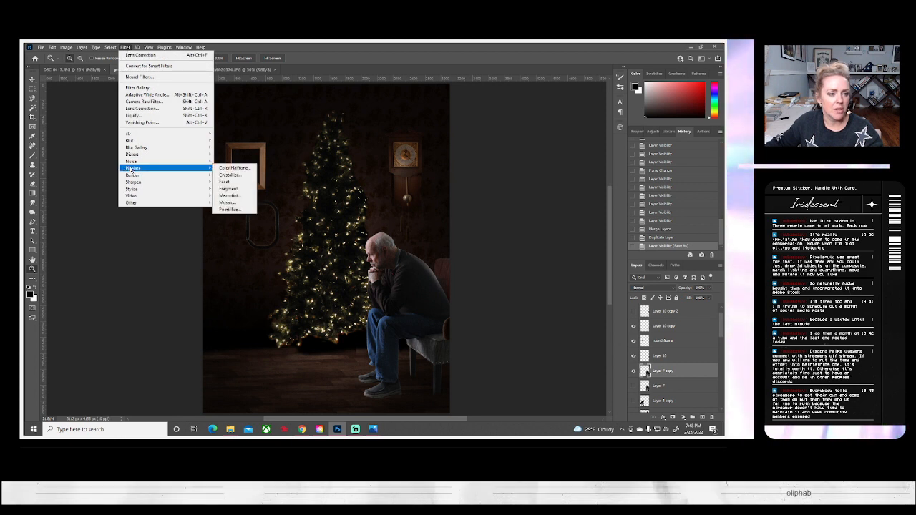
pyautogui.click(233, 216)
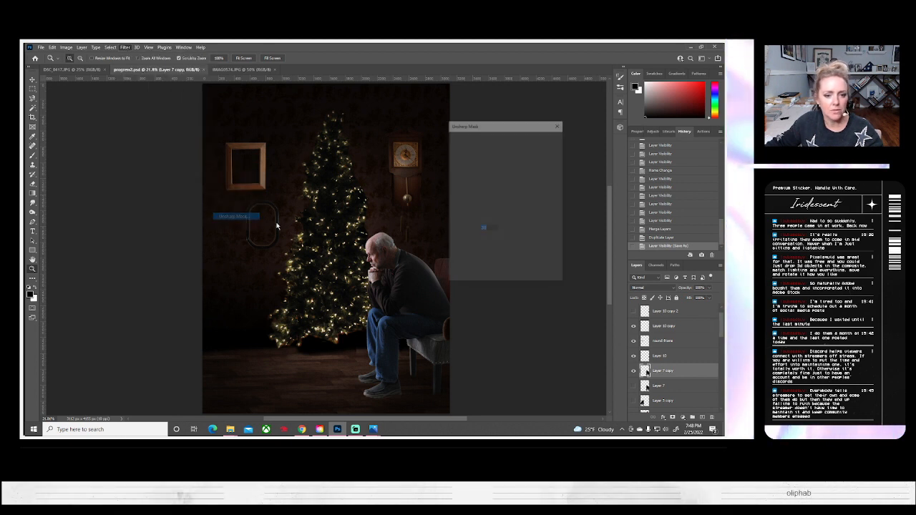
pyautogui.moveTo(517, 188); pyautogui.dragTo(443, 180)
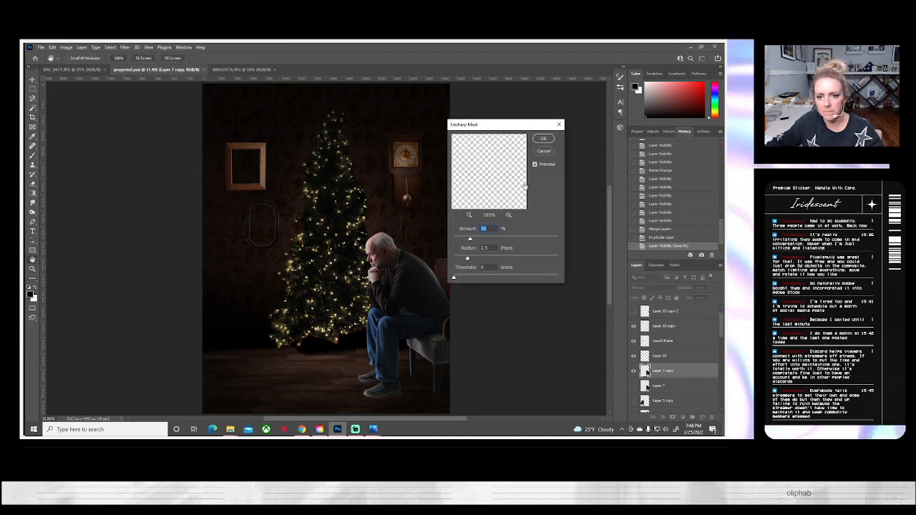
pyautogui.moveTo(524, 187); pyautogui.dragTo(489, 201)
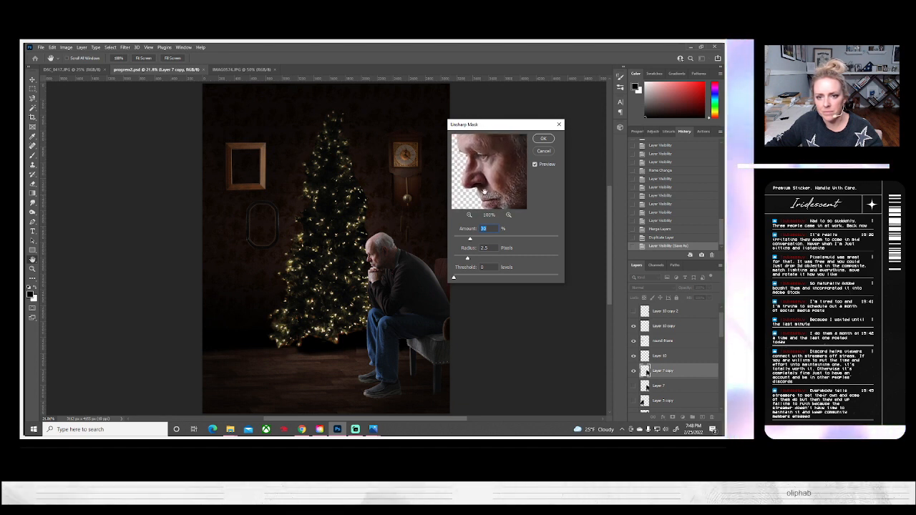
pyautogui.click(544, 139)
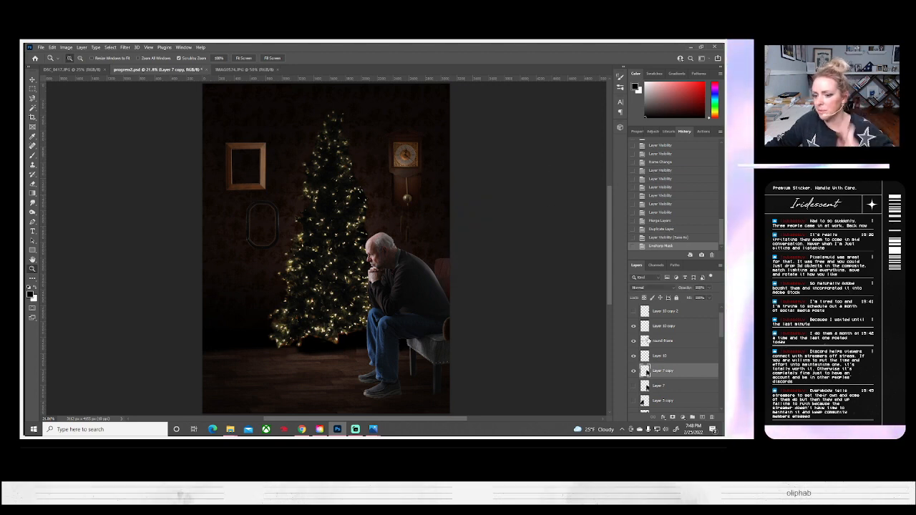
# Step: Duplicate the sharpened Layer 7 copy as Layer 7 copy 2
pyautogui.rightClick(656, 371)
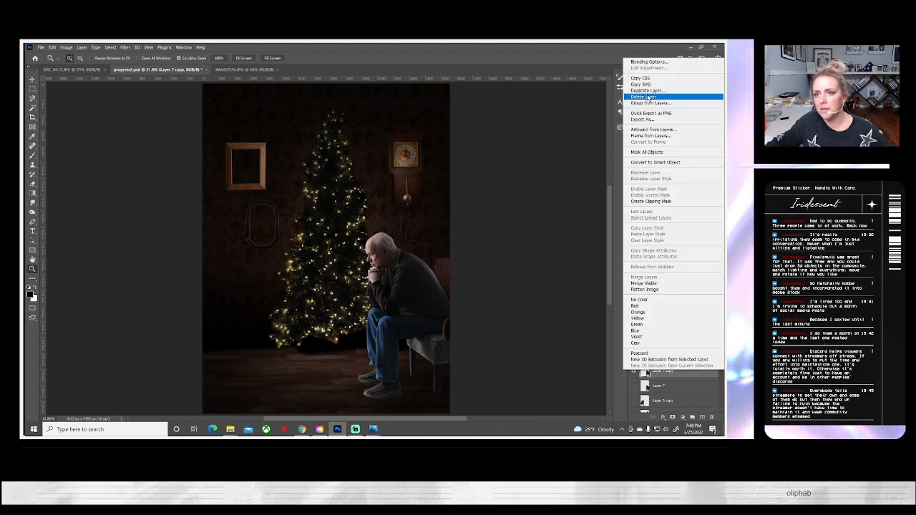
pyautogui.click(645, 92)
pyautogui.click(427, 149)
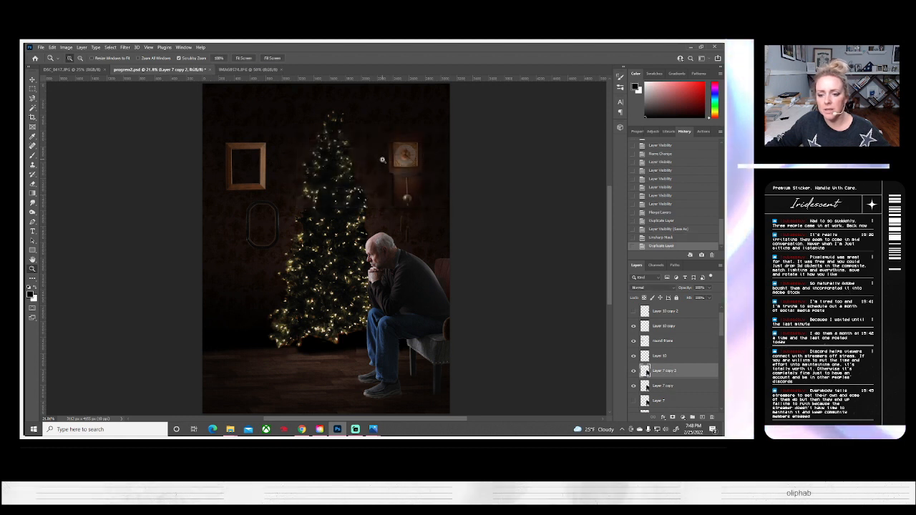
# Step: Denoise Layer 7 copy 2 with Reduce Noise at strength 9, preserve details 25%, reduce color noise 100% and sharpen details 26%, previewing the man's face and hands
pyautogui.click(124, 47)
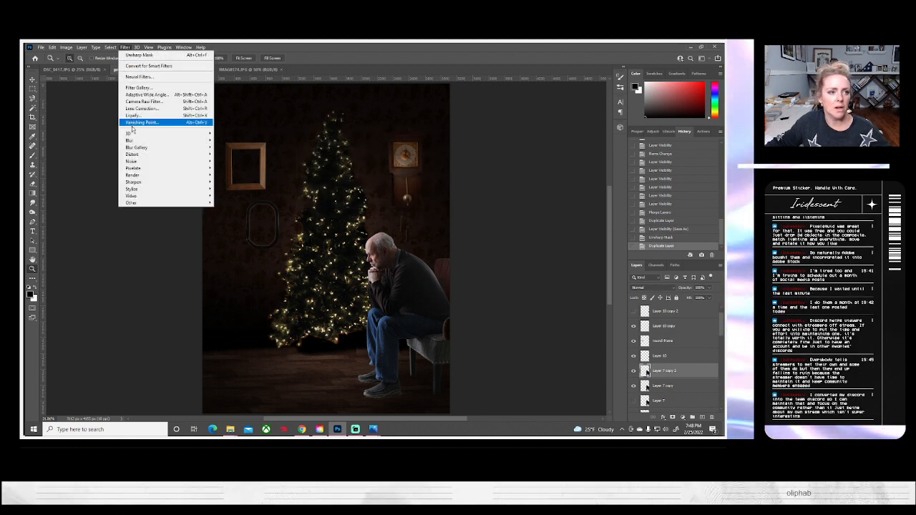
pyautogui.moveTo(131, 161)
pyautogui.click(231, 190)
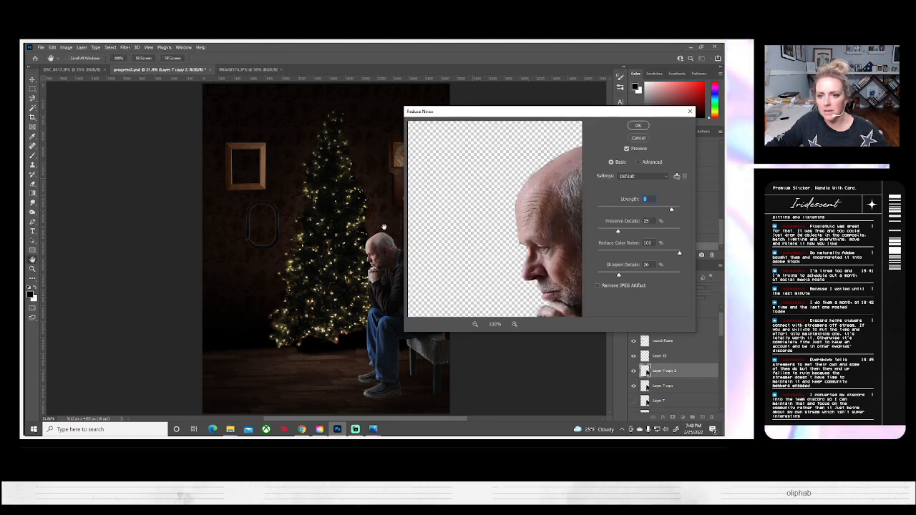
pyautogui.moveTo(536, 249); pyautogui.dragTo(516, 226)
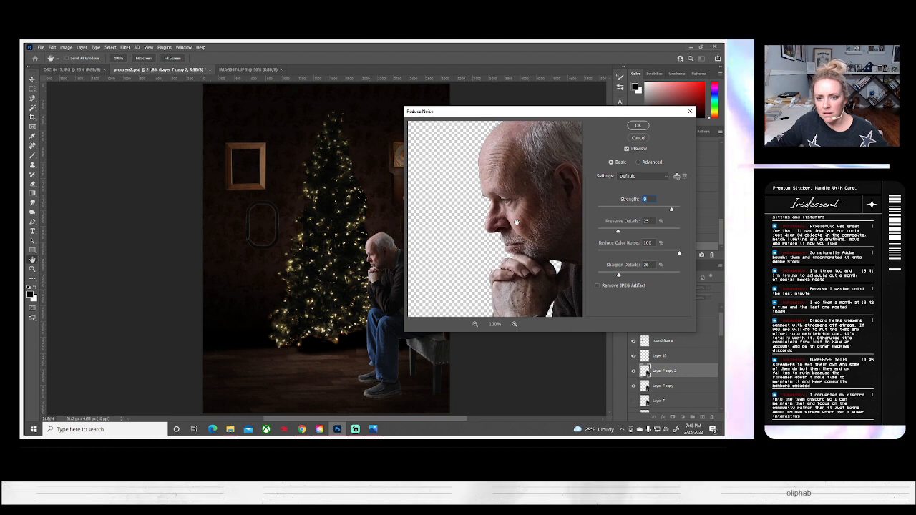
pyautogui.moveTo(516, 222); pyautogui.dragTo(487, 186)
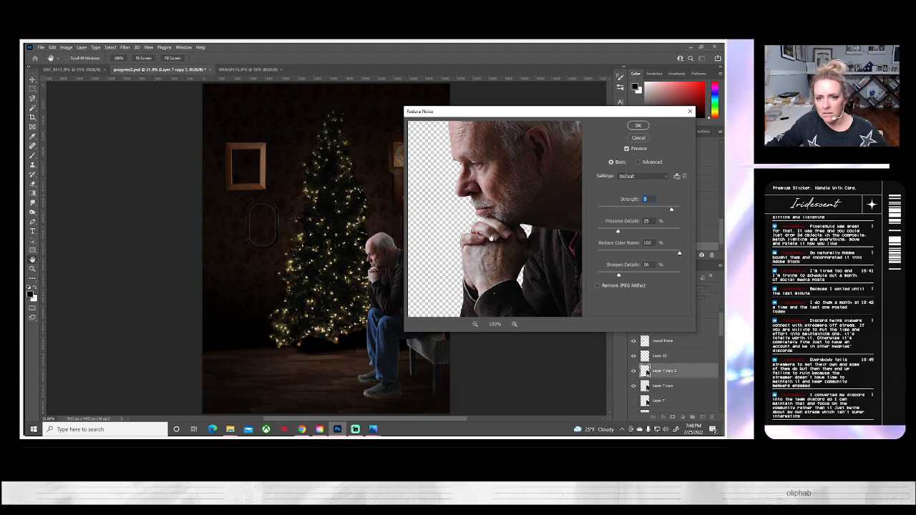
pyautogui.click(634, 125)
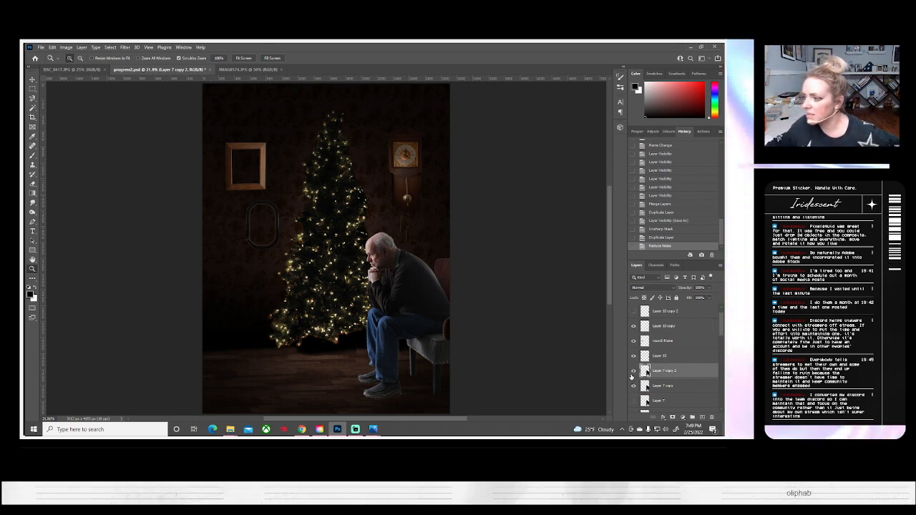
# Step: Hide Layer 7 copy and toggle the visibility of Layer 7 copy 2 to check the denoised man, leaving it shown
pyautogui.click(633, 386)
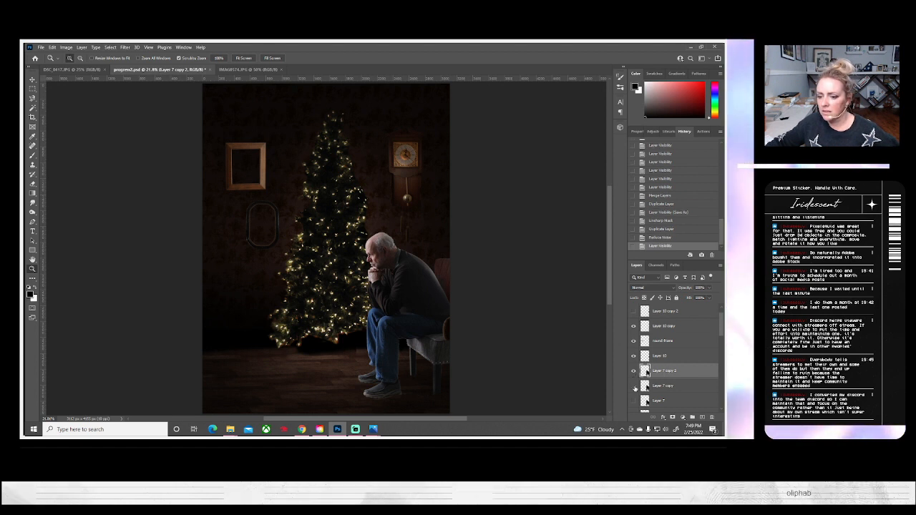
pyautogui.click(633, 371)
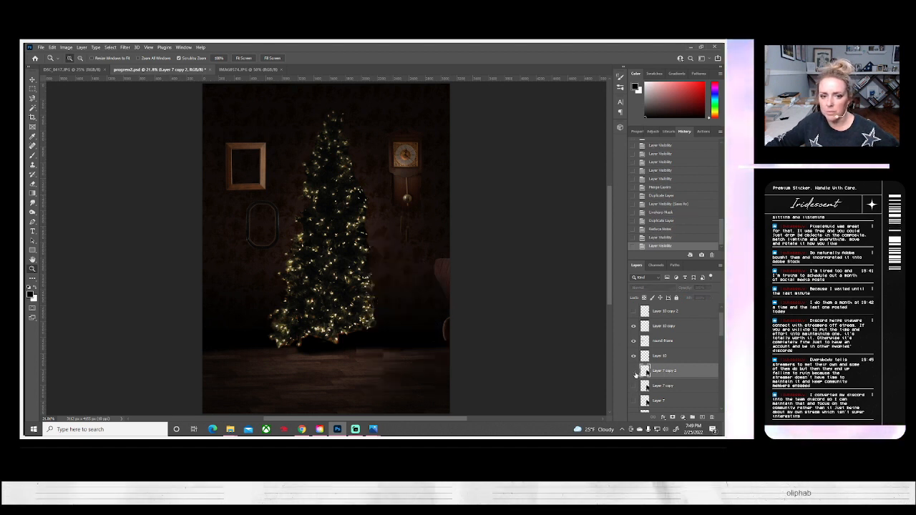
pyautogui.click(633, 371)
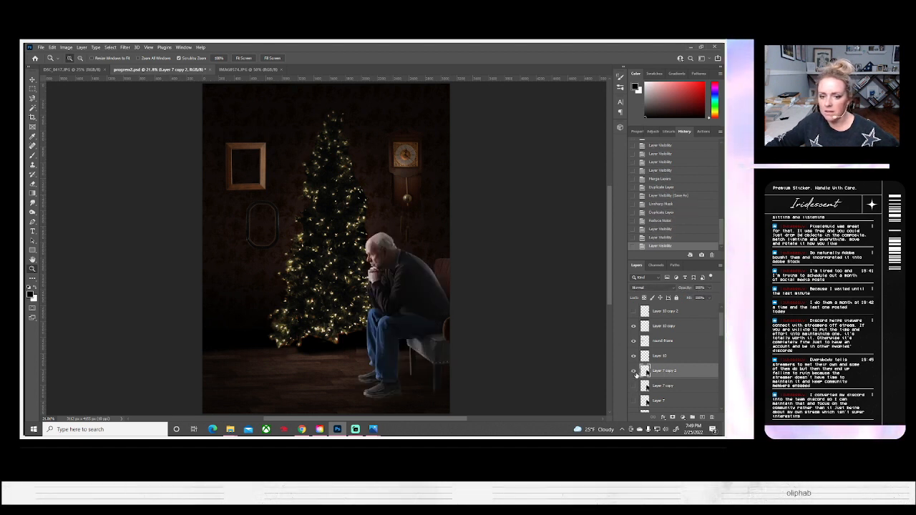
pyautogui.click(633, 371)
pyautogui.click(633, 370)
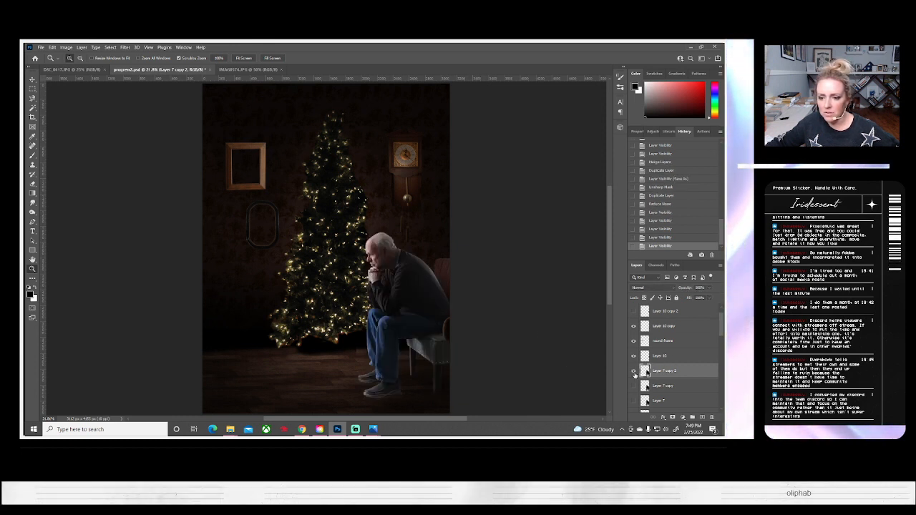
pyautogui.click(634, 373)
pyautogui.click(634, 373)
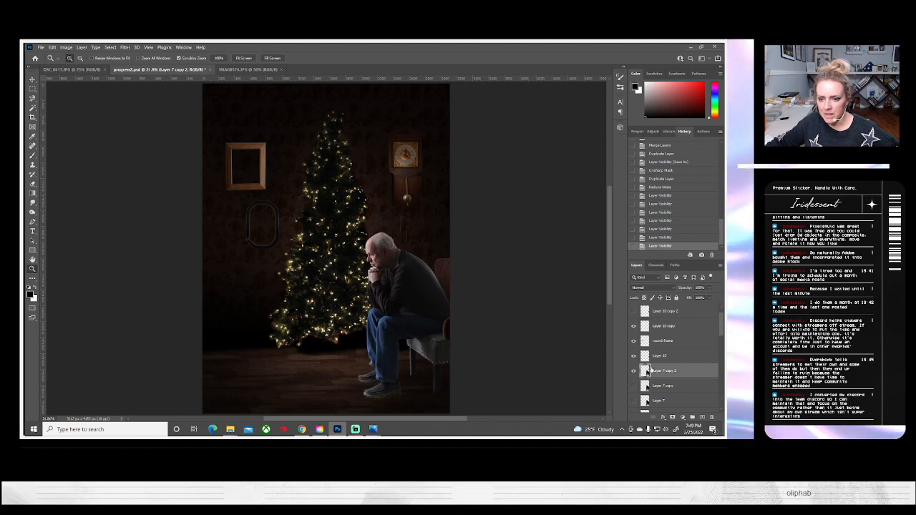
pyautogui.scroll(1, 662, 365)
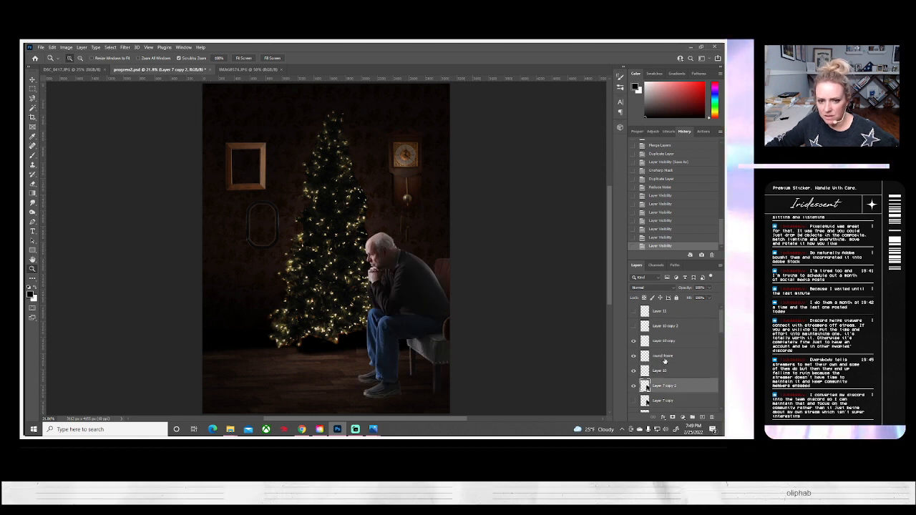
pyautogui.scroll(-2, 664, 362)
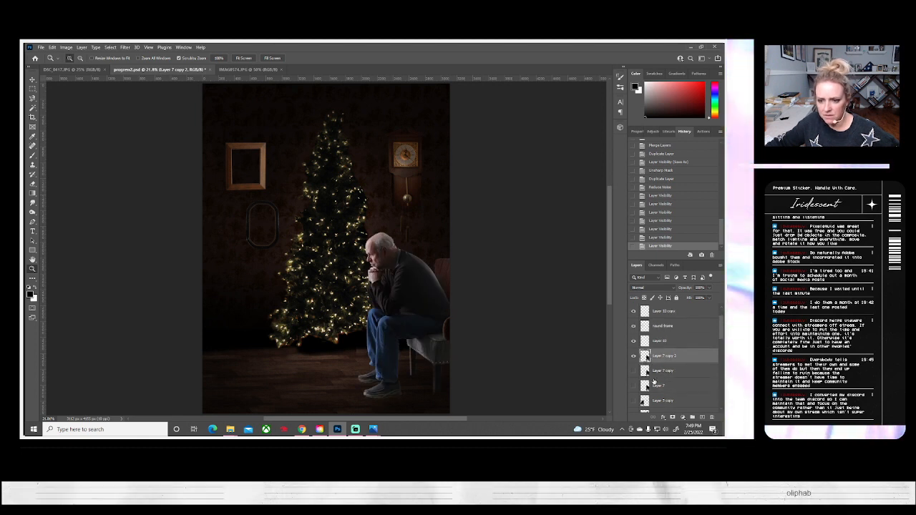
# Step: Warm the man on Layer 7 copy 2 with a midtone Color Balance of red +23 and yellow -30
pyautogui.click(66, 47)
pyautogui.moveTo(79, 66)
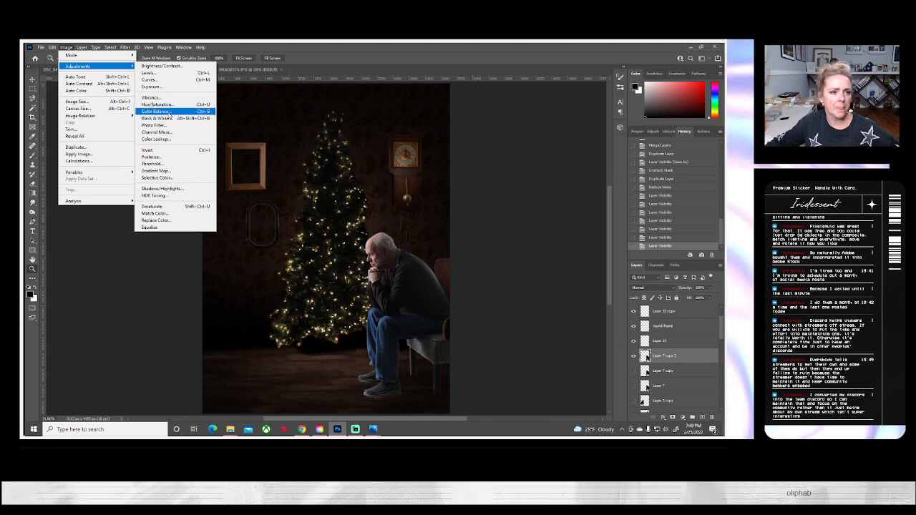
pyautogui.click(167, 112)
pyautogui.moveTo(600, 169); pyautogui.dragTo(589, 190)
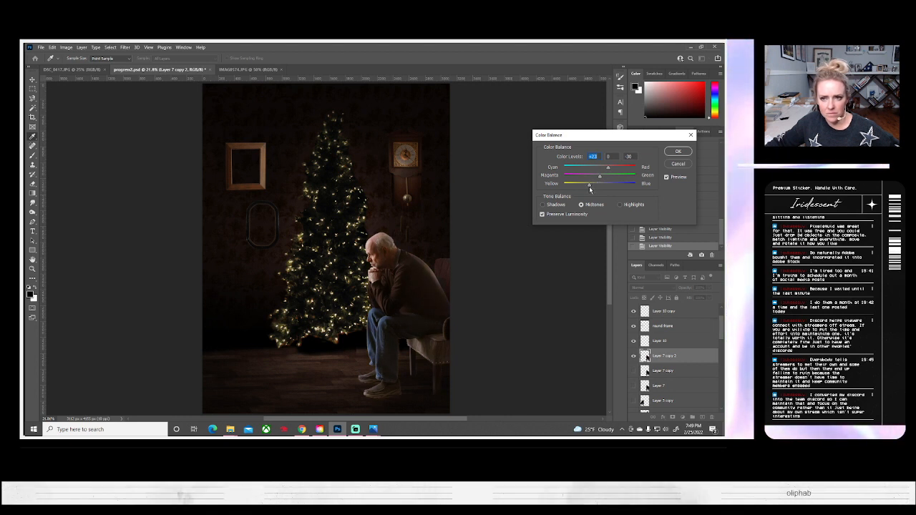
pyautogui.click(676, 151)
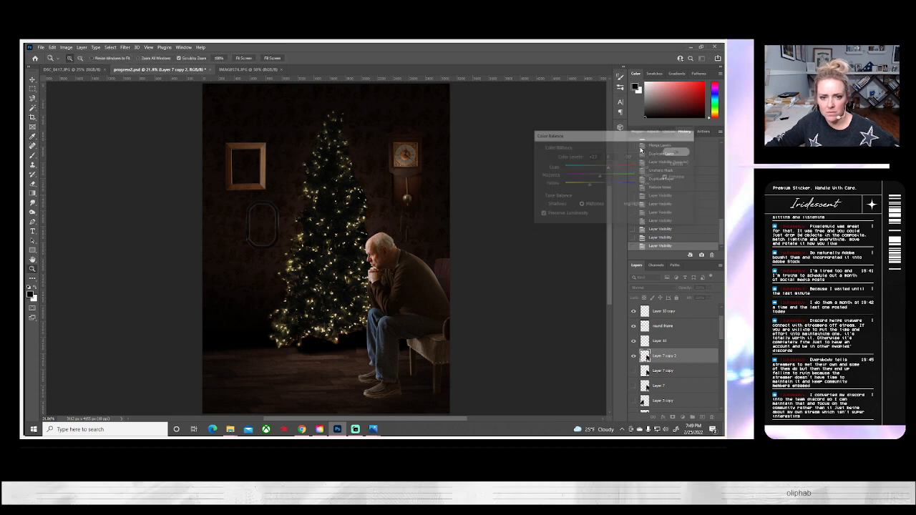
# Step: Apply Brightness/Contrast to Layer 7 copy 2 with brightness -37 and contrast 12
pyautogui.click(65, 47)
pyautogui.moveTo(109, 69)
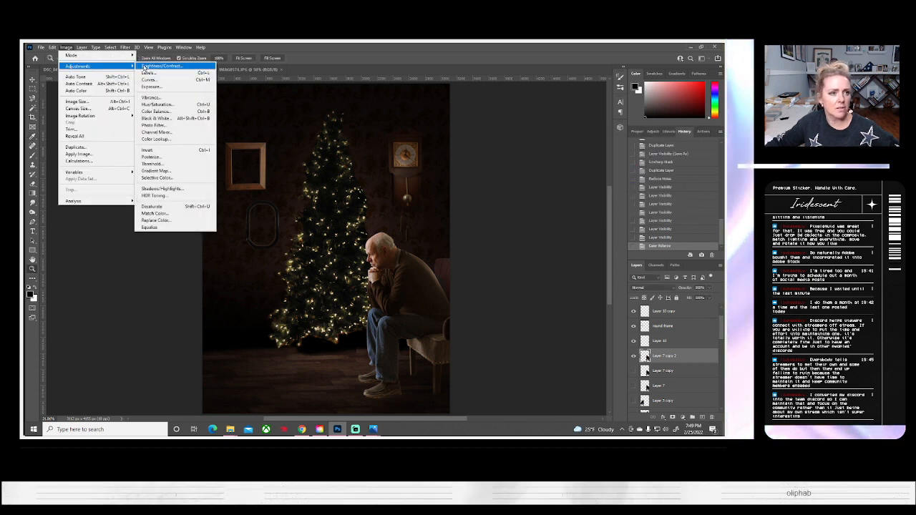
pyautogui.click(159, 66)
pyautogui.moveTo(569, 132); pyautogui.dragTo(560, 133)
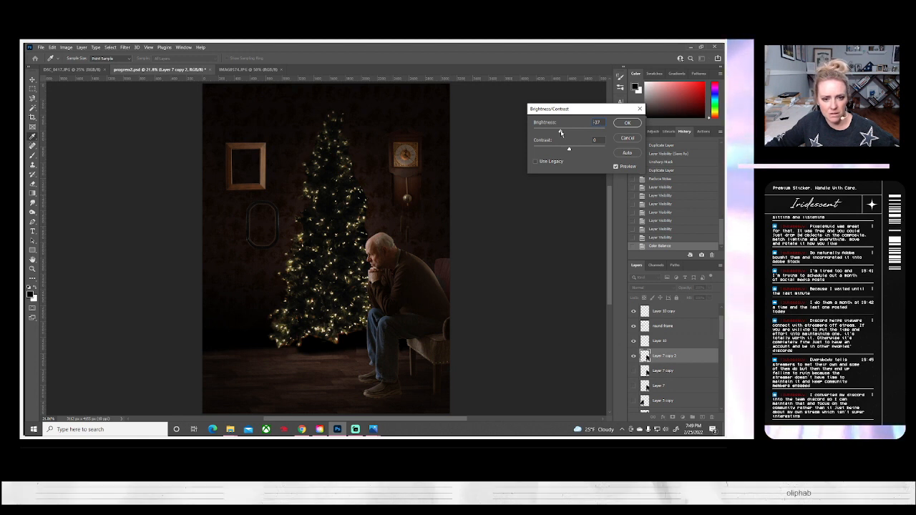
pyautogui.moveTo(572, 150); pyautogui.dragTo(574, 149)
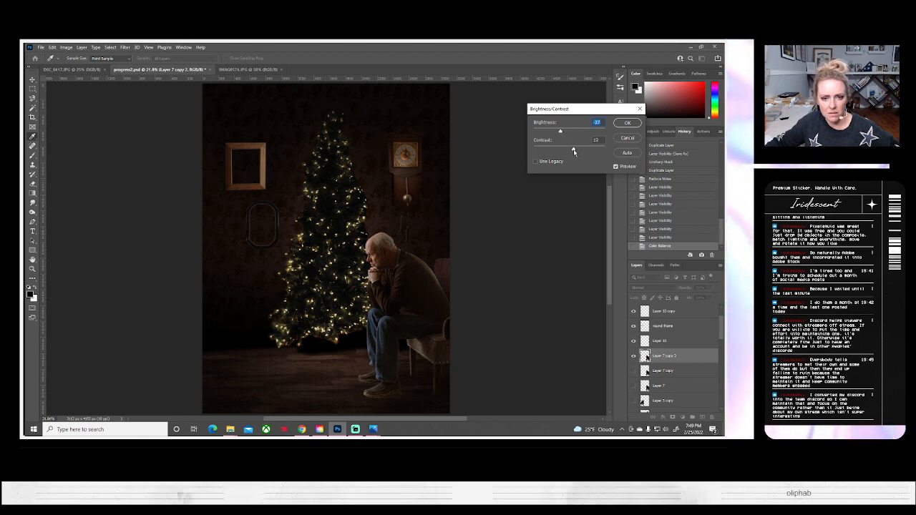
pyautogui.click(627, 122)
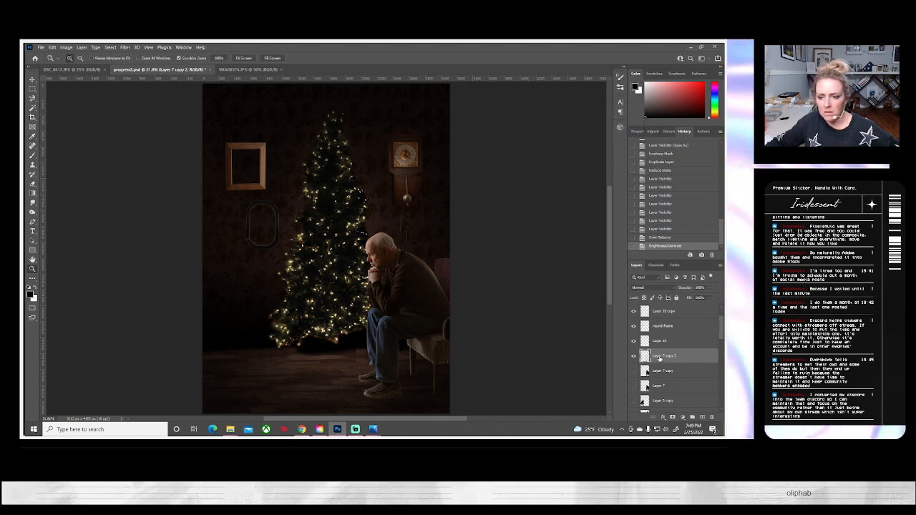
# Step: Duplicate the color-corrected Layer 7 copy 2 as Layer 7 copy 3 in progress2.psd
pyautogui.rightClick(644, 355)
pyautogui.click(646, 77)
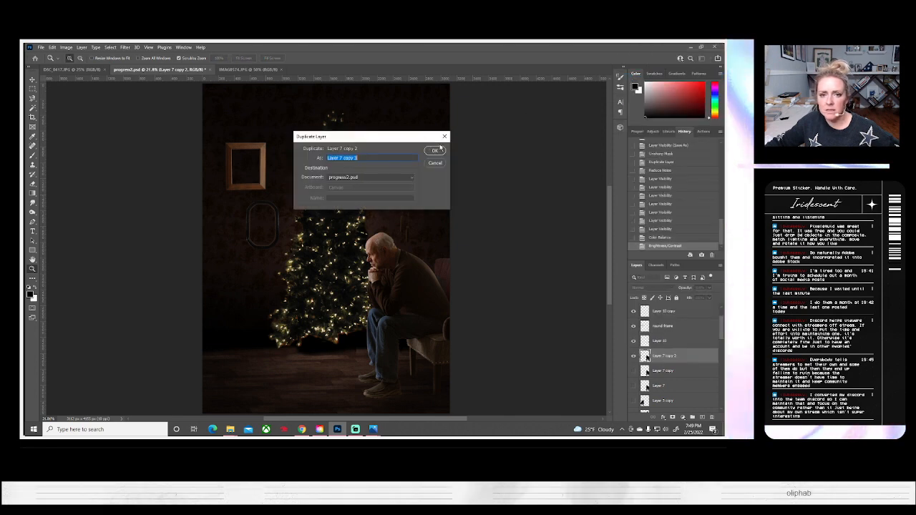
pyautogui.click(437, 152)
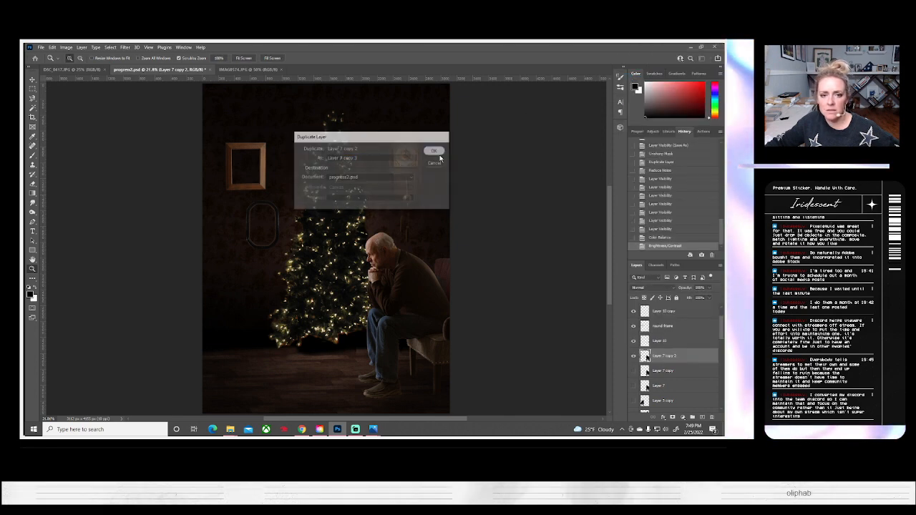
# Step: Darken the man on Layer 7 copy 3 by lowering its brightness to about -84
pyautogui.click(66, 47)
pyautogui.moveTo(93, 64)
pyautogui.click(161, 65)
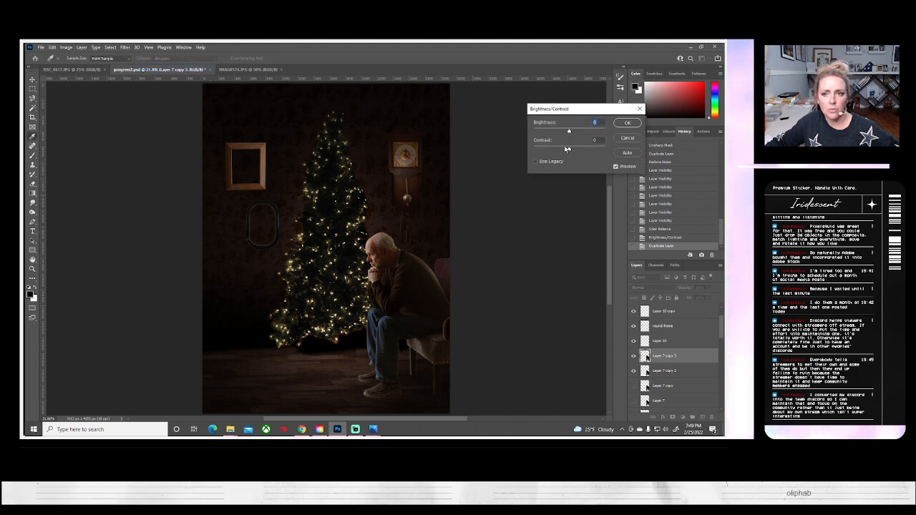
pyautogui.moveTo(571, 133); pyautogui.dragTo(548, 135)
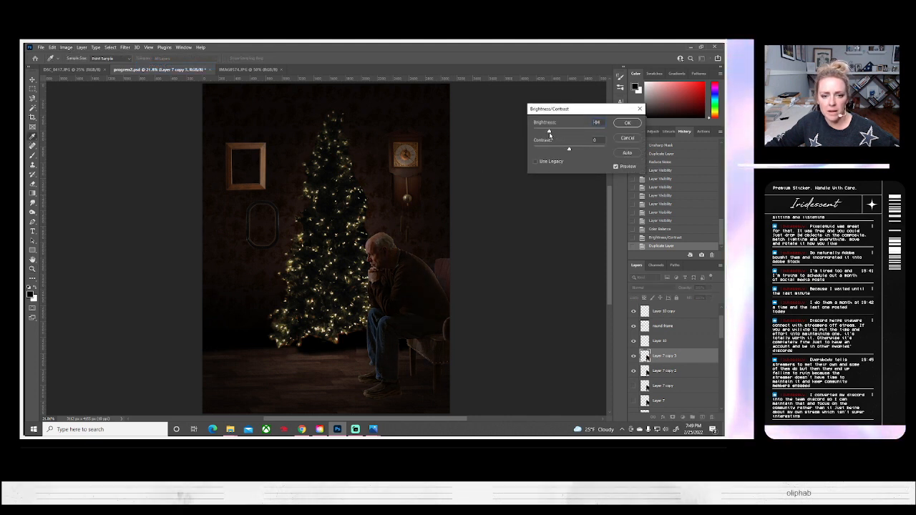
pyautogui.click(628, 123)
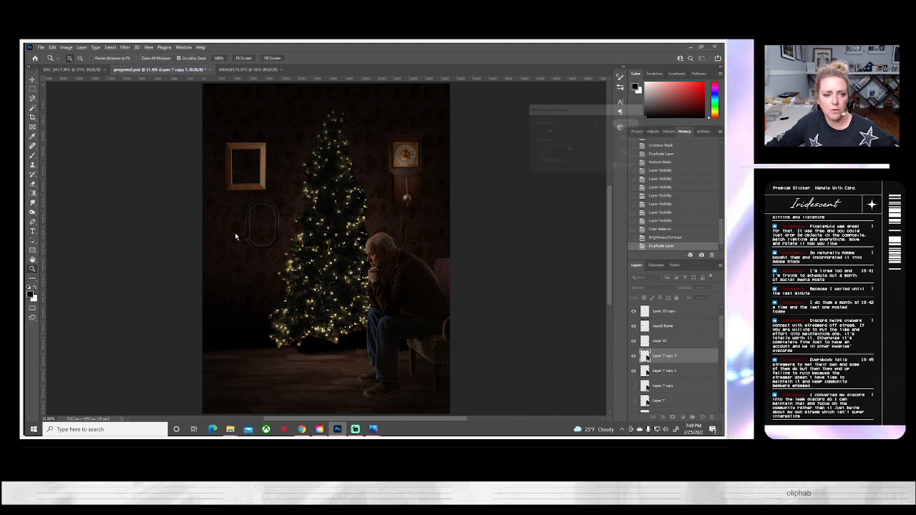
# Step: Erase the darkened Layer 7 copy 3 over the man's face with an enlarged Soft Round eraser at 100% opacity
pyautogui.press('e')
pyautogui.click(76, 61)
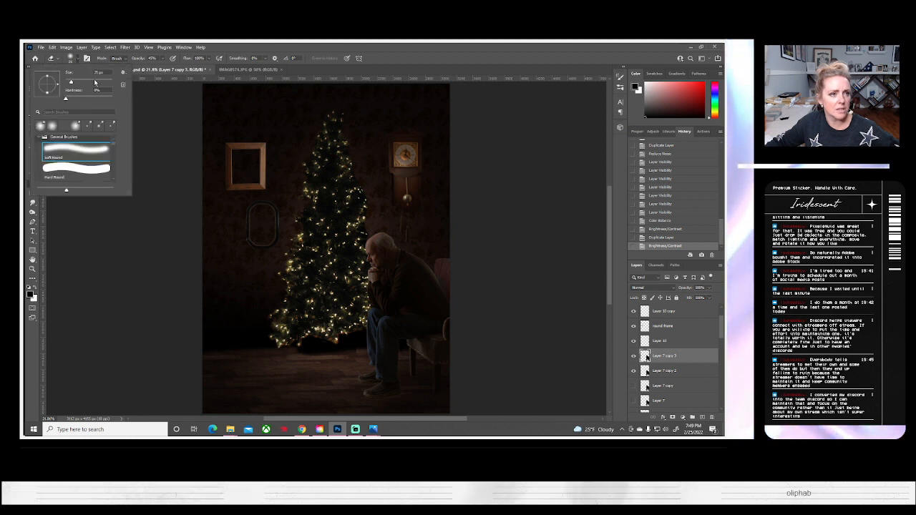
pyautogui.click(99, 82)
pyautogui.click(162, 59)
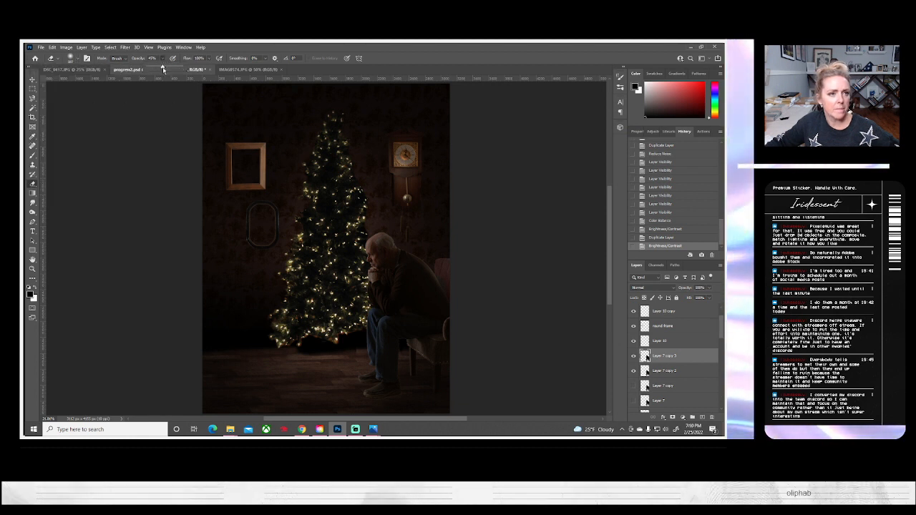
pyautogui.click(69, 58)
pyautogui.moveTo(102, 83); pyautogui.dragTo(102, 82)
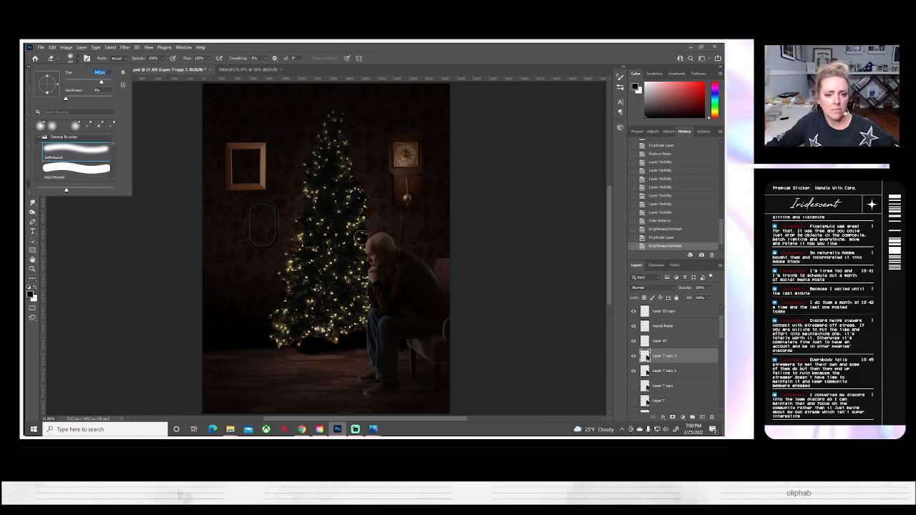
pyautogui.click(368, 243)
pyautogui.click(330, 297)
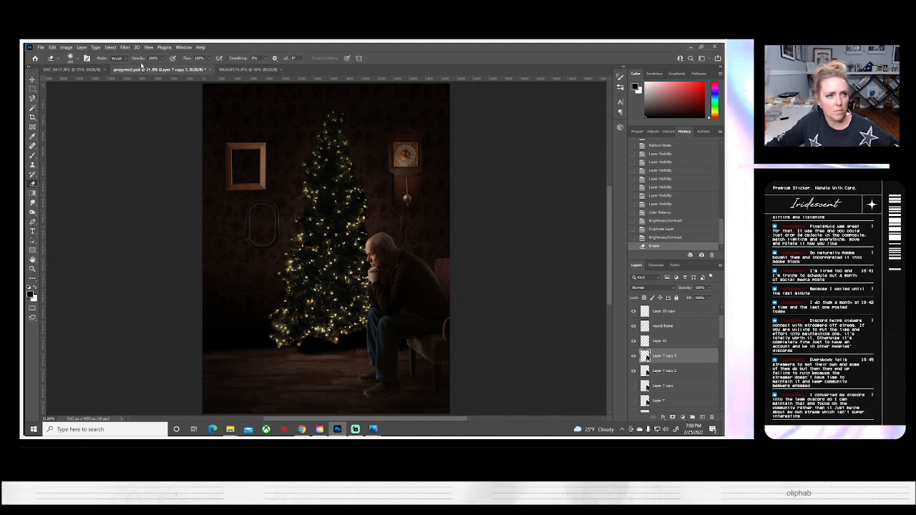
# Step: Lower the eraser opacity to 47% and lighten the man's head, arms, legs and shoes on Layer 7 copy 3
pyautogui.click(146, 68)
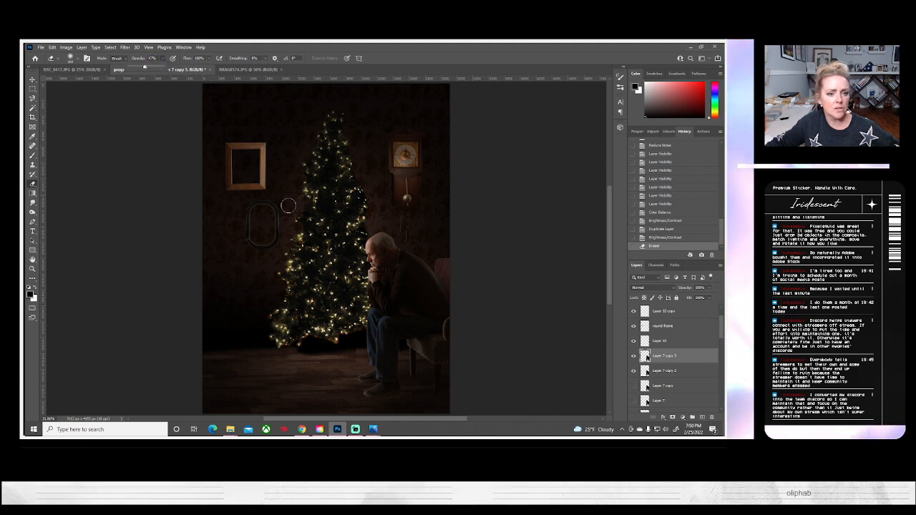
pyautogui.moveTo(368, 236); pyautogui.dragTo(408, 240)
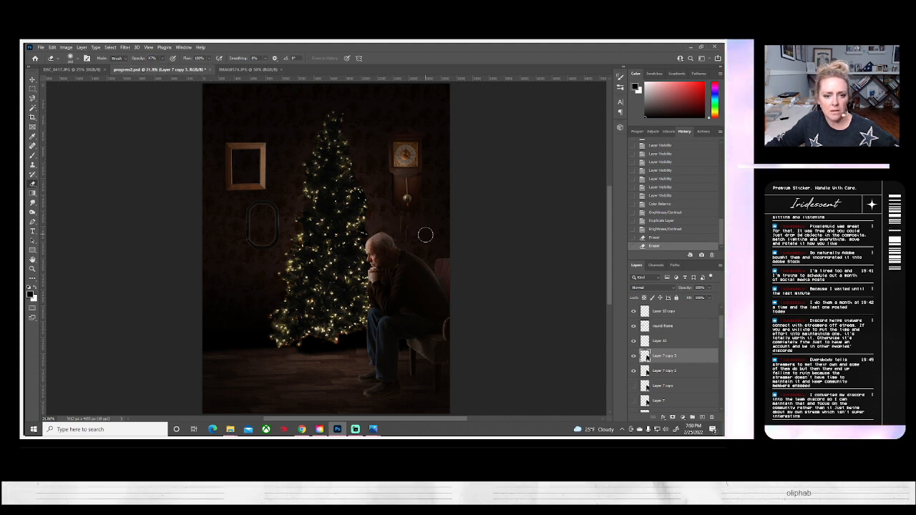
pyautogui.moveTo(384, 284)
pyautogui.mouseDown()
pyautogui.moveTo(384, 317)
pyautogui.moveTo(371, 307)
pyautogui.moveTo(373, 289)
pyautogui.moveTo(369, 372)
pyautogui.mouseUp()
pyautogui.moveTo(389, 315)
pyautogui.mouseDown()
pyautogui.moveTo(379, 372)
pyautogui.moveTo(396, 395)
pyautogui.moveTo(341, 394)
pyautogui.moveTo(366, 372)
pyautogui.mouseUp()
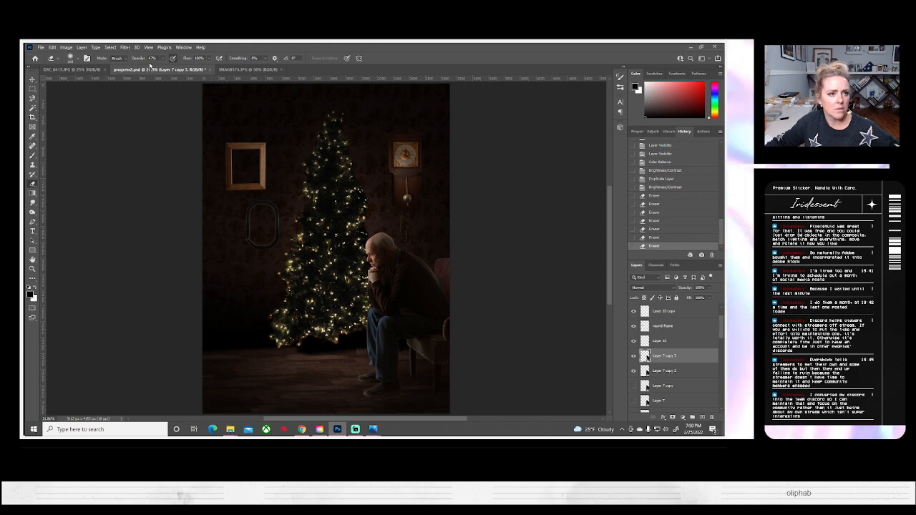
# Step: Lower the eraser opacity to 17% and softly erase the darkened layer along the tree-facing side of the man's legs and arms
pyautogui.click(162, 59)
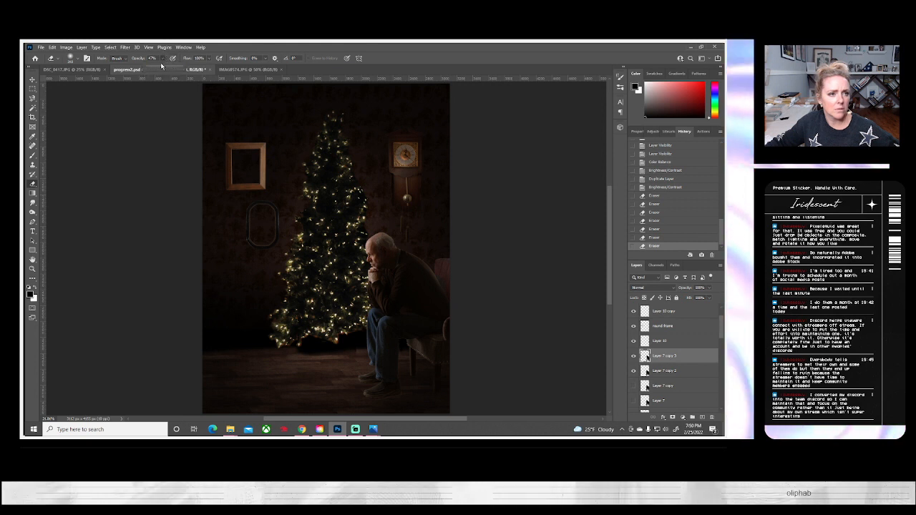
pyautogui.click(151, 67)
pyautogui.moveTo(362, 391)
pyautogui.mouseDown()
pyautogui.moveTo(380, 384)
pyautogui.moveTo(361, 375)
pyautogui.moveTo(369, 362)
pyautogui.moveTo(355, 351)
pyautogui.moveTo(368, 290)
pyautogui.mouseUp()
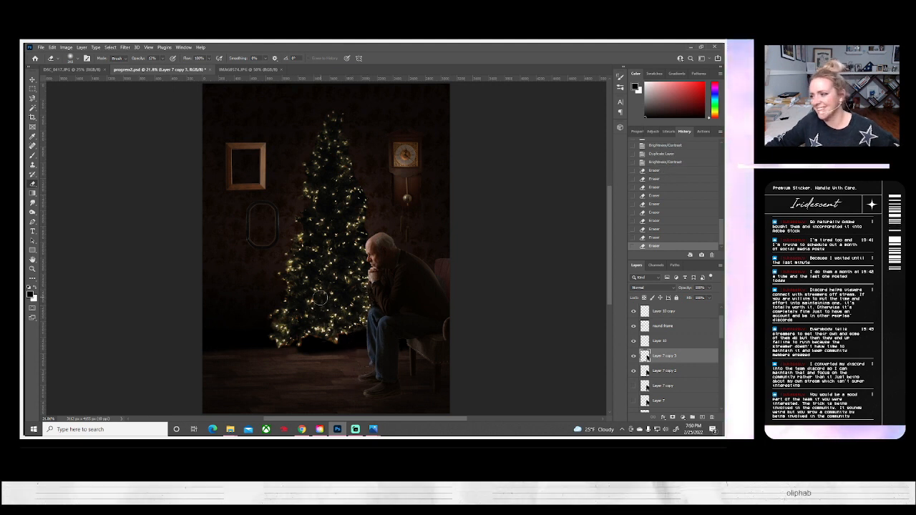
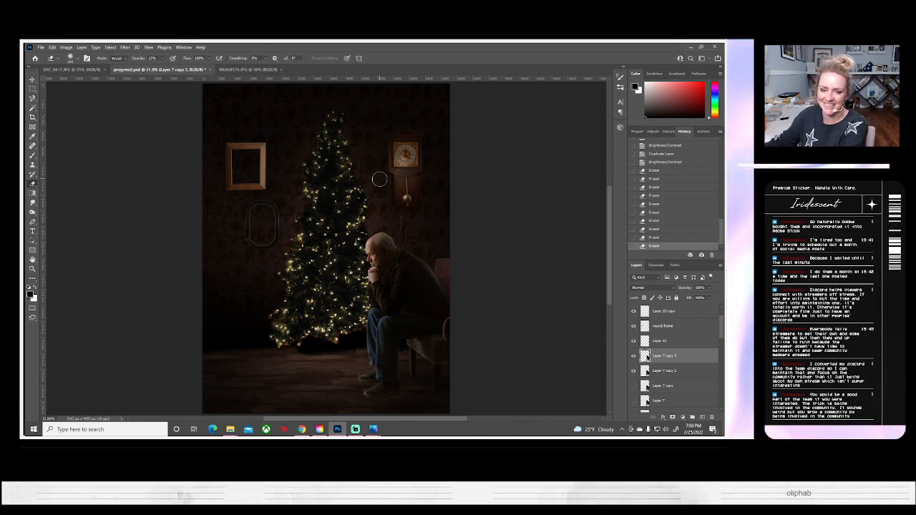
# Step: Toggle the visibility of Layer 7 copy 3 to compare the man with and without the partly erased dark layer
pyautogui.click(633, 356)
pyautogui.click(633, 355)
pyautogui.click(633, 356)
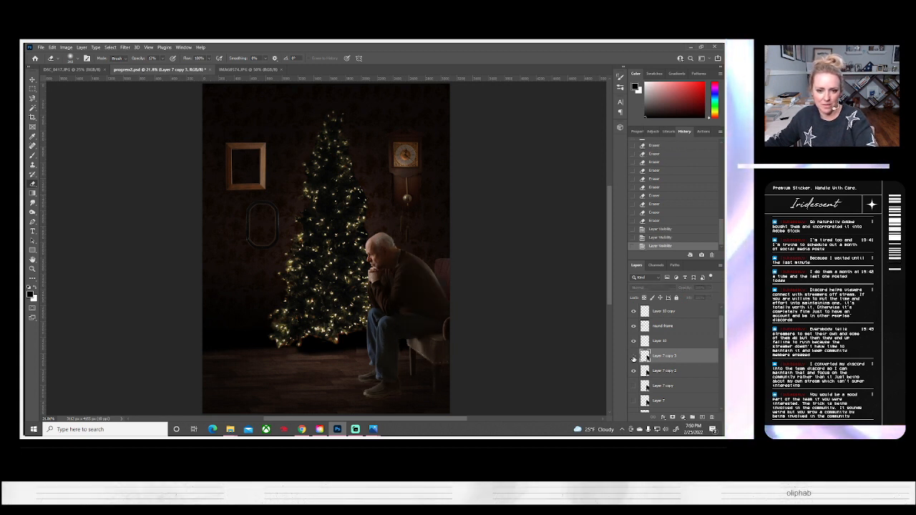
# Step: Compare the man with Layer 7 copy 3 shown and hidden, and lightly erase its darkening over his forearm and chest
pyautogui.click(633, 356)
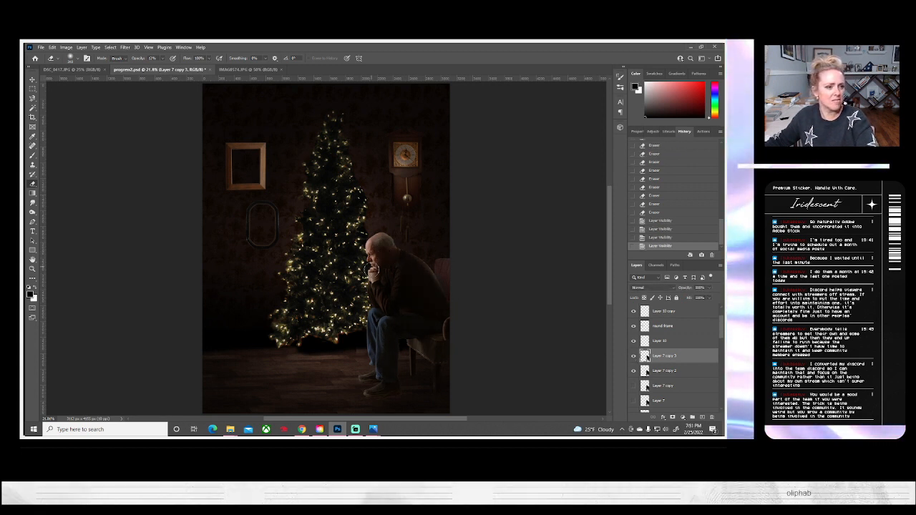
pyautogui.click(634, 356)
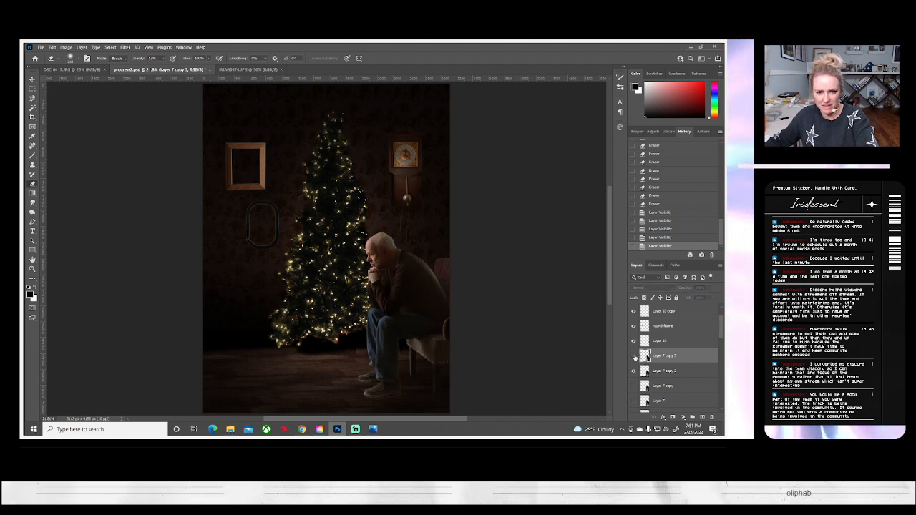
pyautogui.click(634, 356)
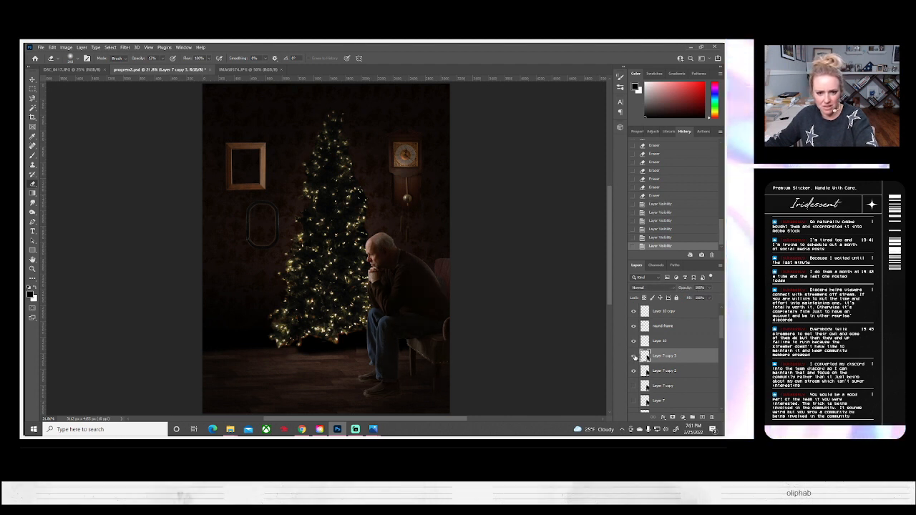
pyautogui.click(634, 355)
pyautogui.click(634, 355)
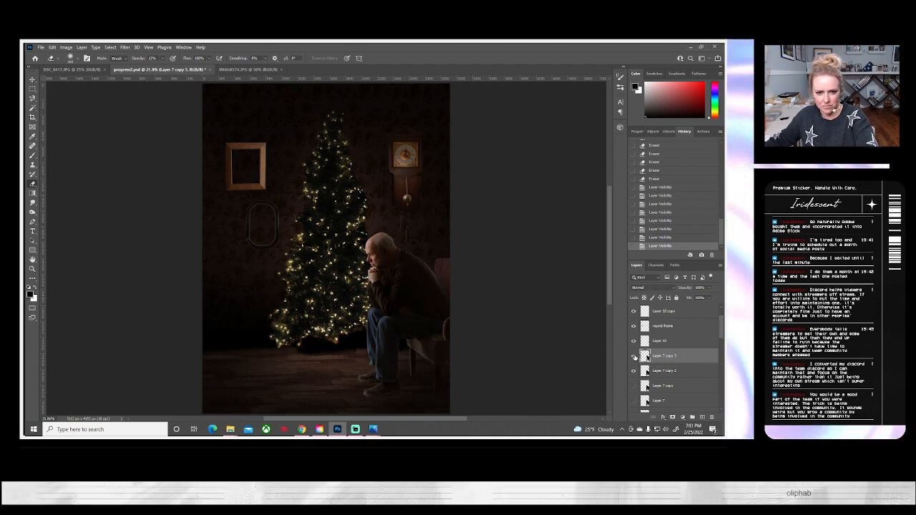
pyautogui.moveTo(387, 288); pyautogui.dragTo(383, 275)
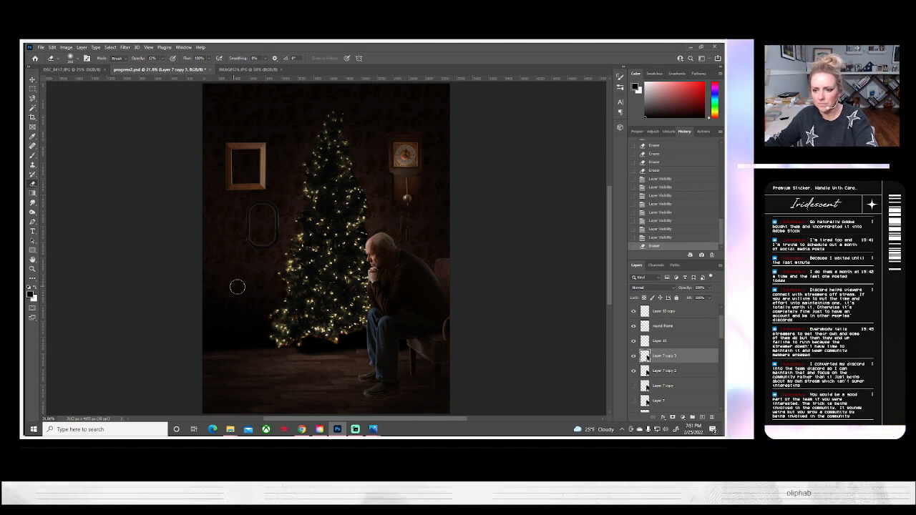
# Step: Reduce the Soft Round eraser's size, raise its opacity, and lighten the sweater's chest folds and sleeve near the man's hands on Layer 7 copy 3
pyautogui.press('z')
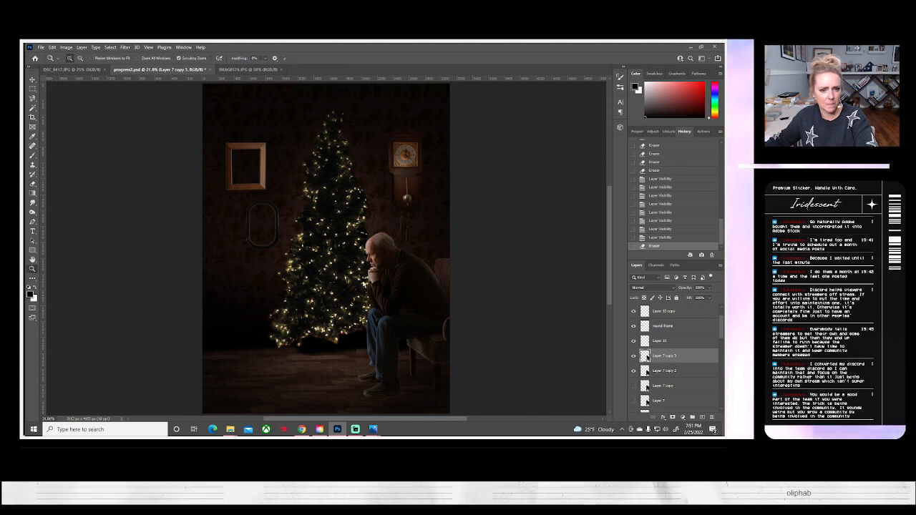
pyautogui.moveTo(372, 258); pyautogui.dragTo(377, 260)
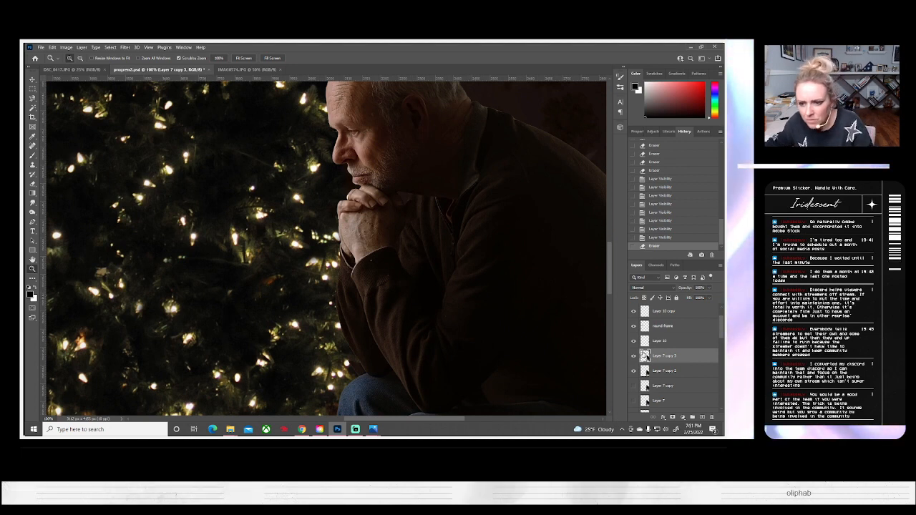
pyautogui.click(633, 356)
pyautogui.click(633, 356)
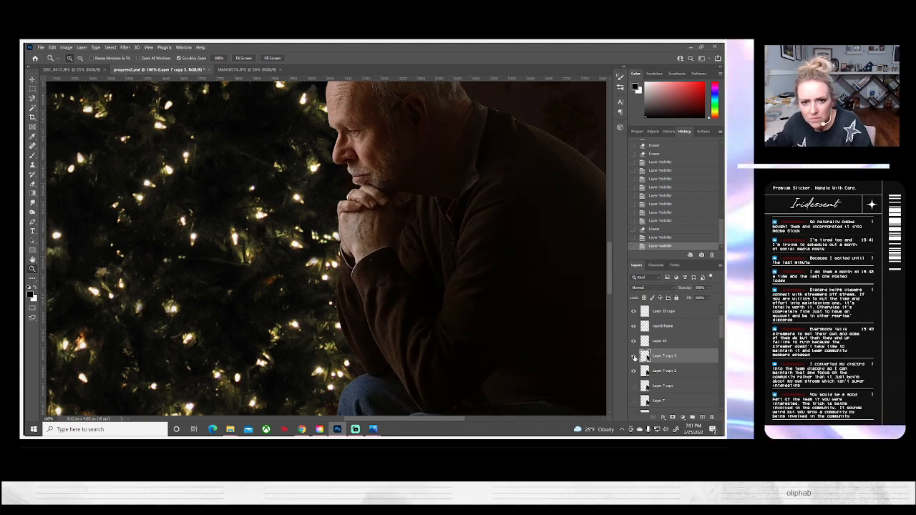
pyautogui.click(33, 184)
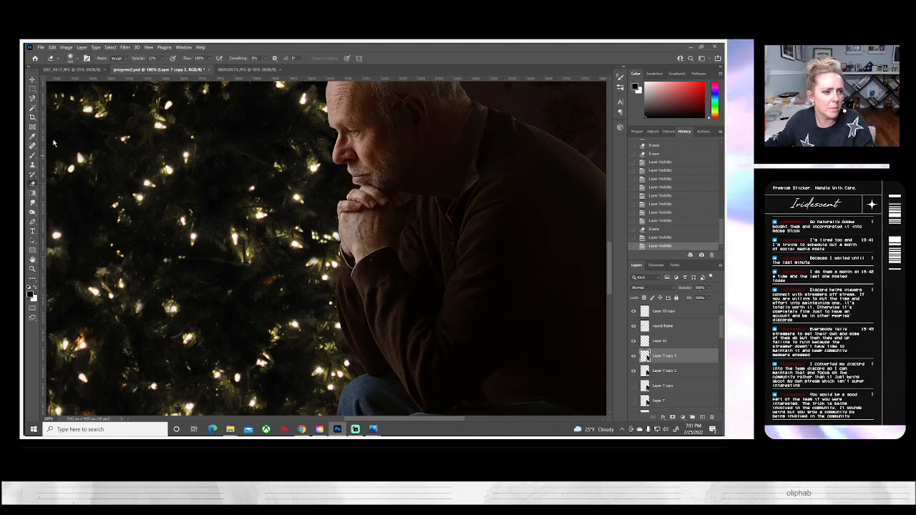
pyautogui.click(76, 60)
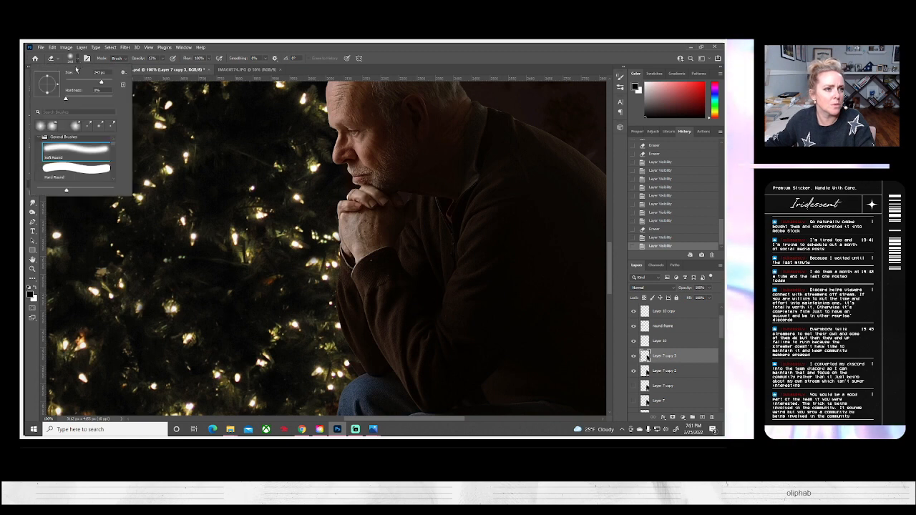
pyautogui.click(162, 59)
pyautogui.moveTo(164, 67); pyautogui.dragTo(172, 68)
pyautogui.moveTo(395, 272)
pyautogui.mouseDown()
pyautogui.moveTo(411, 261)
pyautogui.moveTo(407, 247)
pyautogui.moveTo(422, 261)
pyautogui.mouseUp()
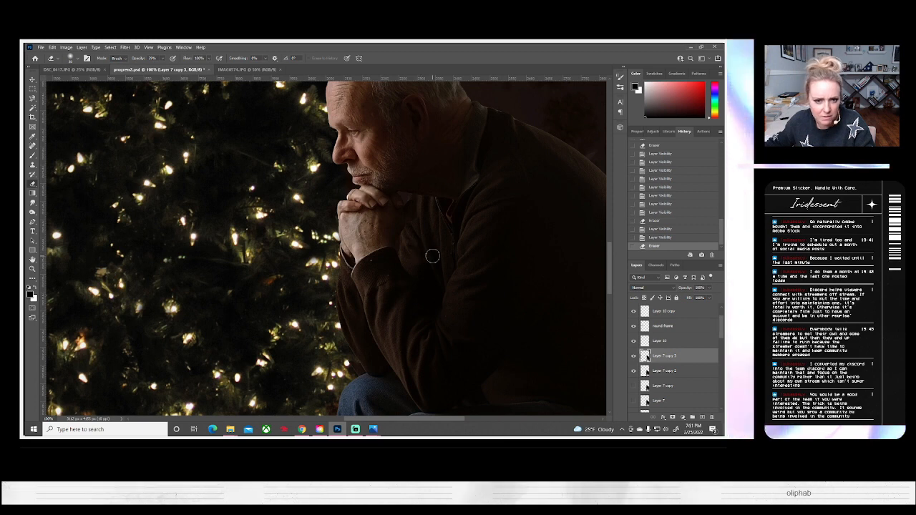
pyautogui.moveTo(423, 202)
pyautogui.mouseDown()
pyautogui.moveTo(421, 234)
pyautogui.moveTo(414, 209)
pyautogui.moveTo(417, 236)
pyautogui.moveTo(428, 212)
pyautogui.mouseUp()
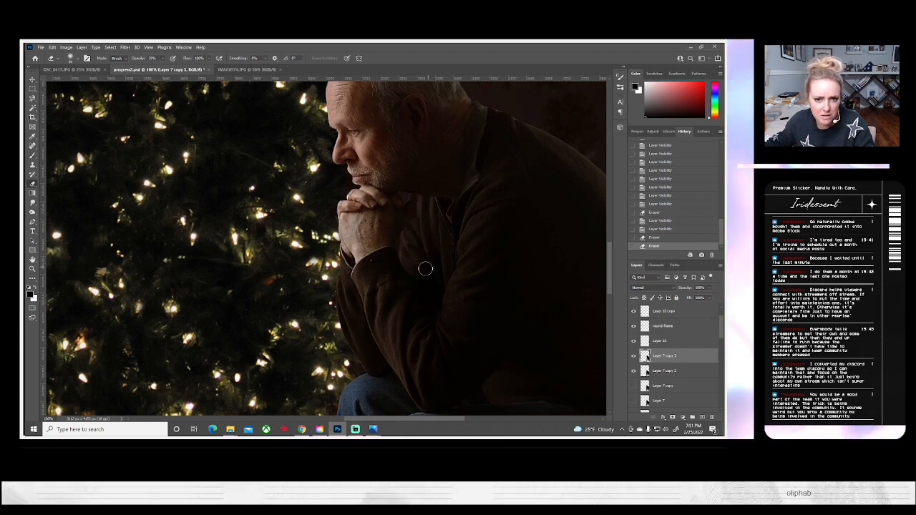
pyautogui.moveTo(425, 268); pyautogui.dragTo(408, 261)
pyautogui.moveTo(364, 283); pyautogui.dragTo(360, 279)
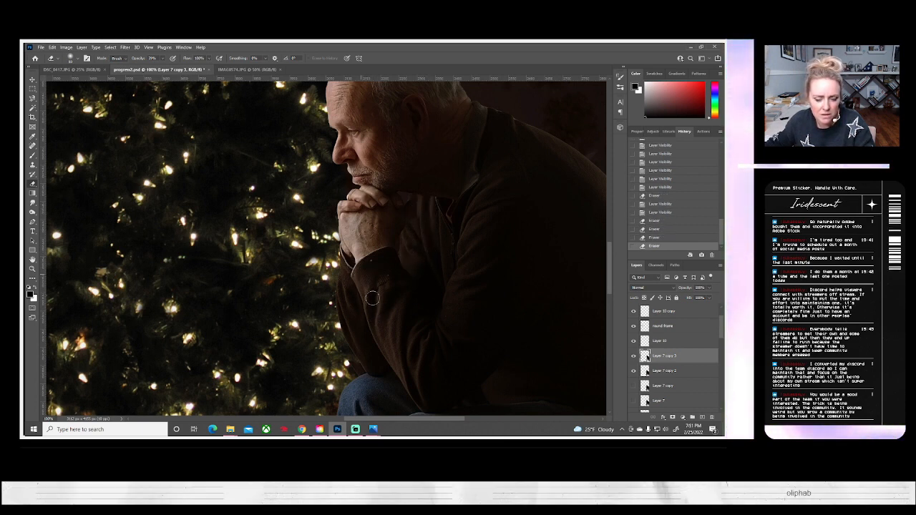
# Step: Check the erased areas against the hidden Layer 7 copy 3, and erase its darkening along the man's cheek and temple
pyautogui.click(633, 355)
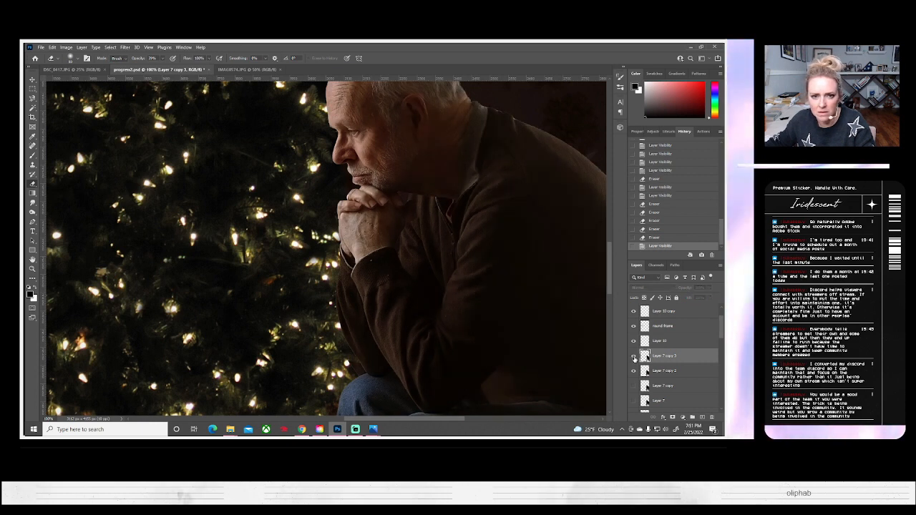
pyautogui.click(632, 355)
pyautogui.scroll(3, 373, 214)
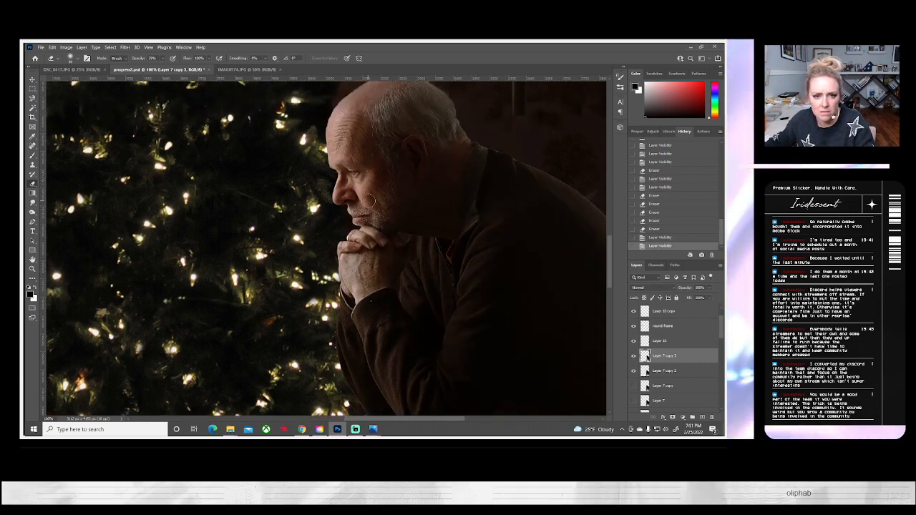
pyautogui.click(633, 356)
pyautogui.click(633, 356)
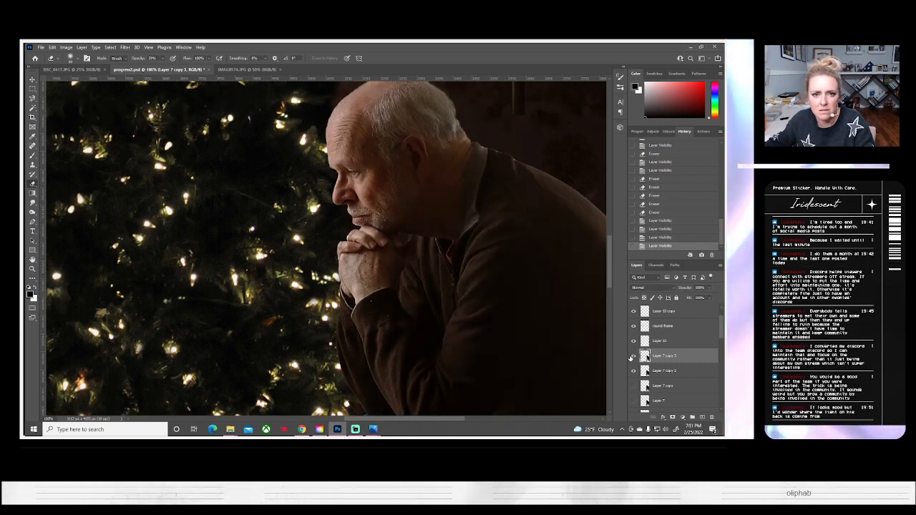
pyautogui.moveTo(383, 213)
pyautogui.mouseDown()
pyautogui.moveTo(388, 187)
pyautogui.moveTo(380, 143)
pyautogui.mouseUp()
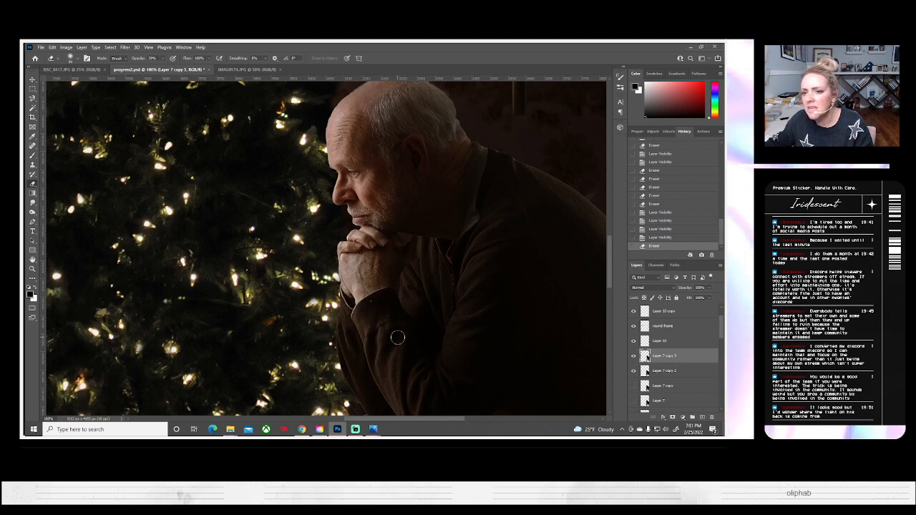
# Step: Toggle the visibility of Layer 7 copy 2 to examine what it contributes beneath the darkened layer
pyautogui.scroll(2, 503, 278)
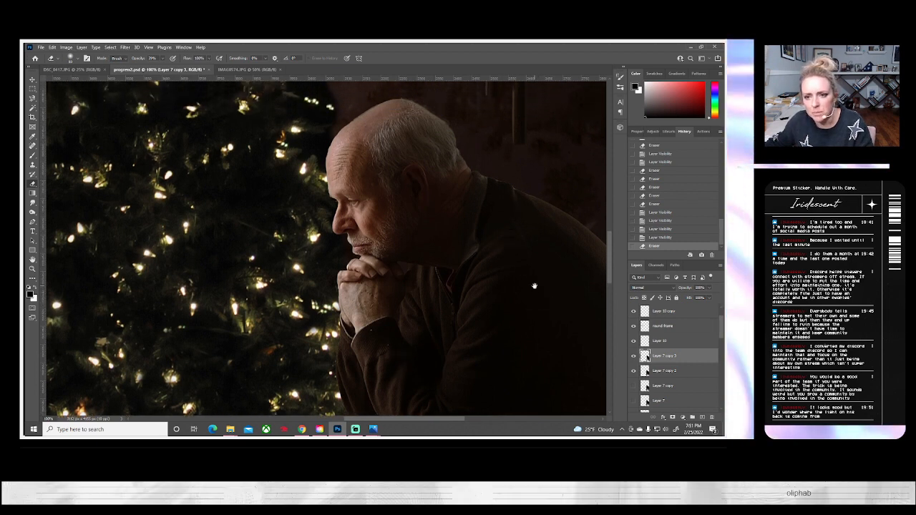
pyautogui.moveTo(536, 286); pyautogui.dragTo(460, 317)
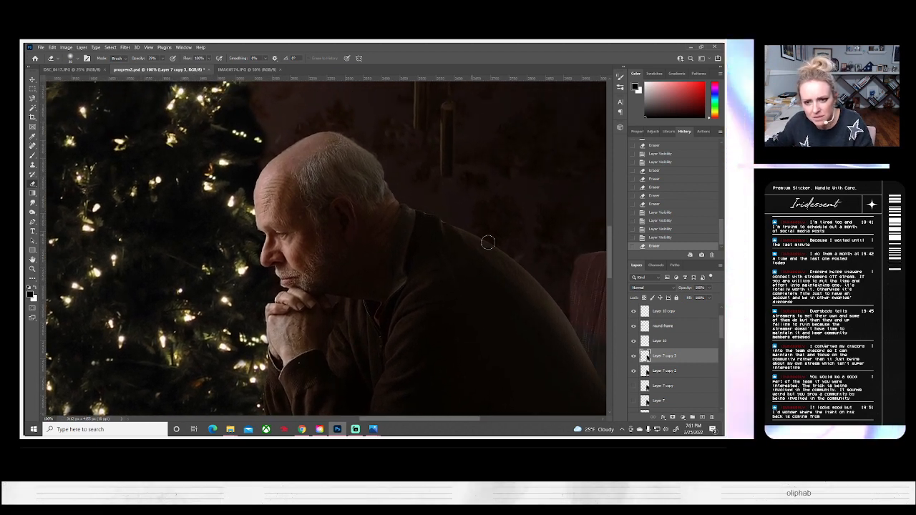
pyautogui.click(632, 371)
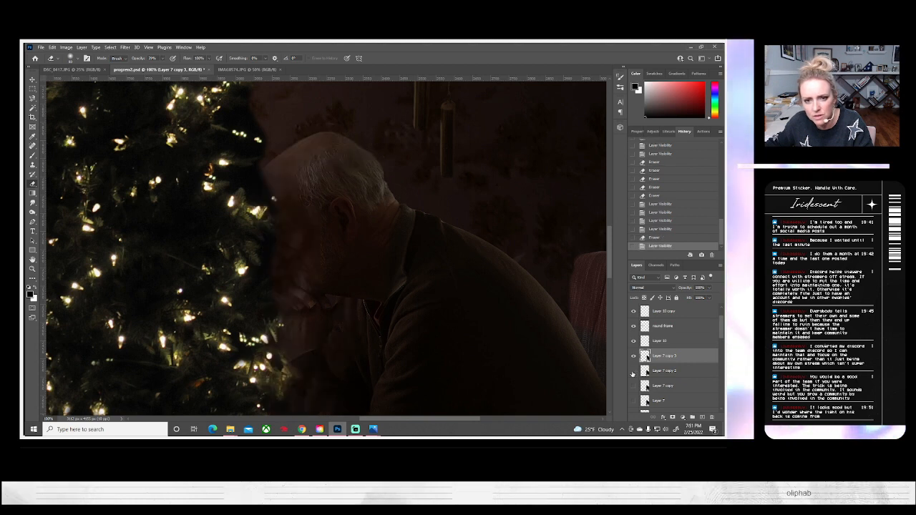
pyautogui.click(633, 371)
pyautogui.click(633, 371)
pyautogui.click(633, 372)
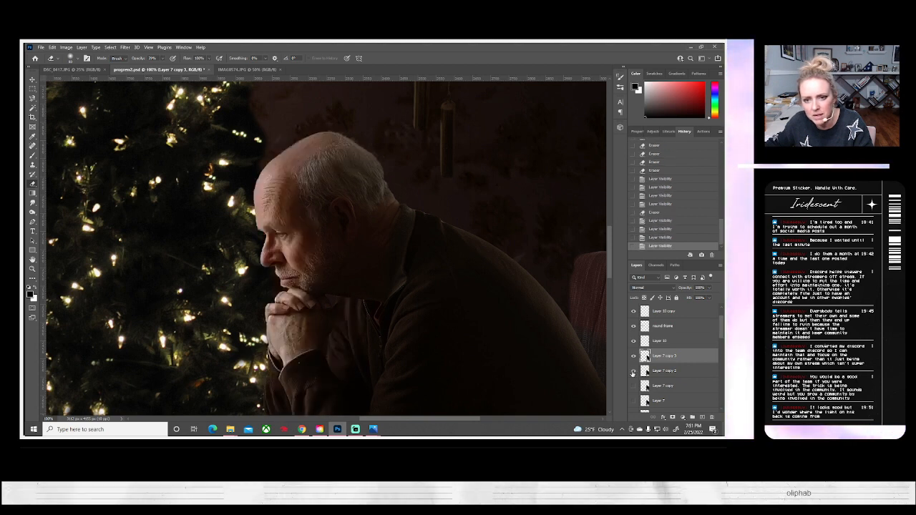
pyautogui.scroll(-5, 510, 300)
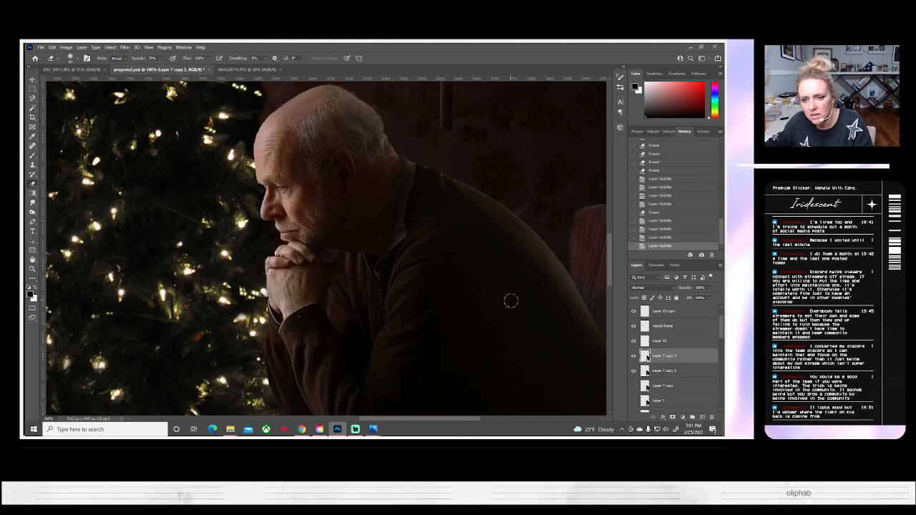
# Step: Compare the whole composite with Layer 7 copy 3 shown and hidden
pyautogui.click(32, 268)
pyautogui.hotkey('ctrl', '0')
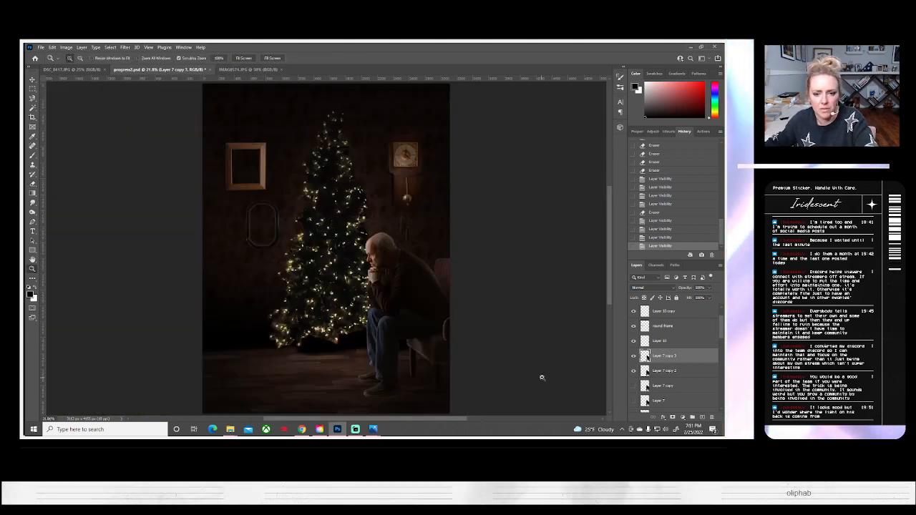
pyautogui.click(633, 356)
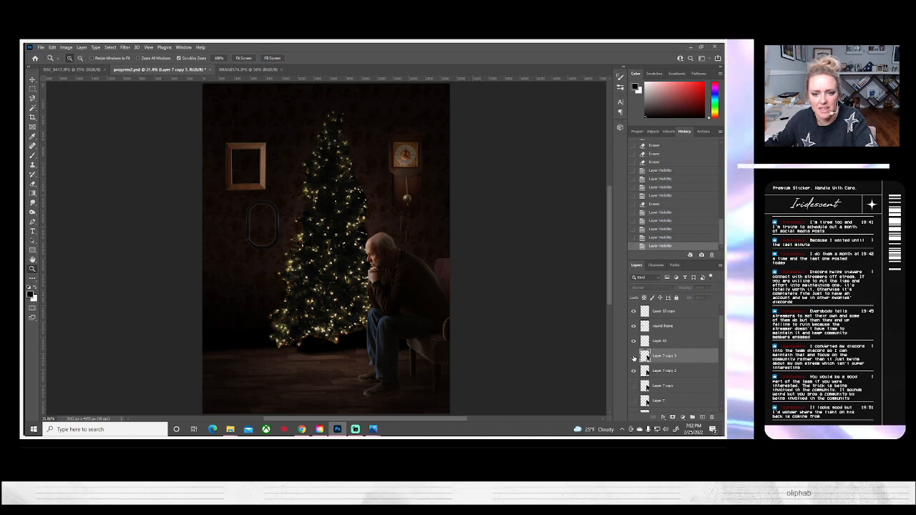
pyautogui.click(633, 355)
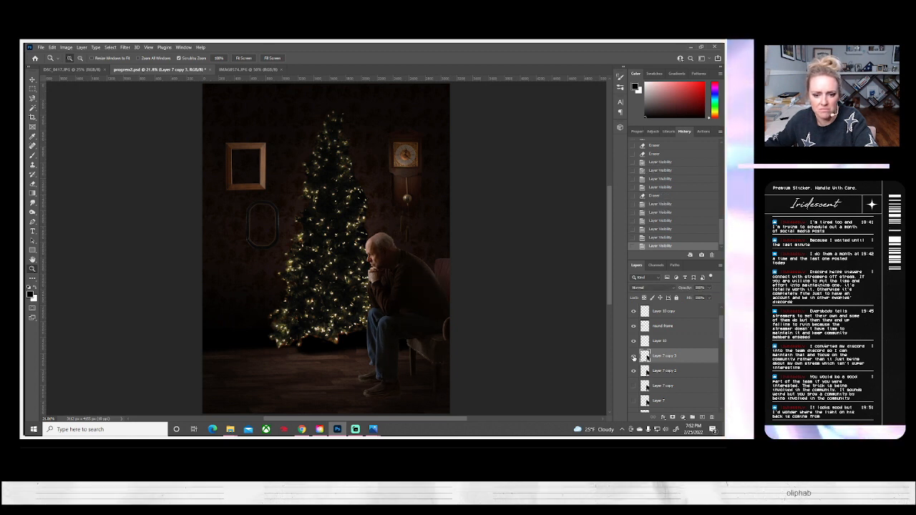
pyautogui.click(633, 356)
pyautogui.click(634, 355)
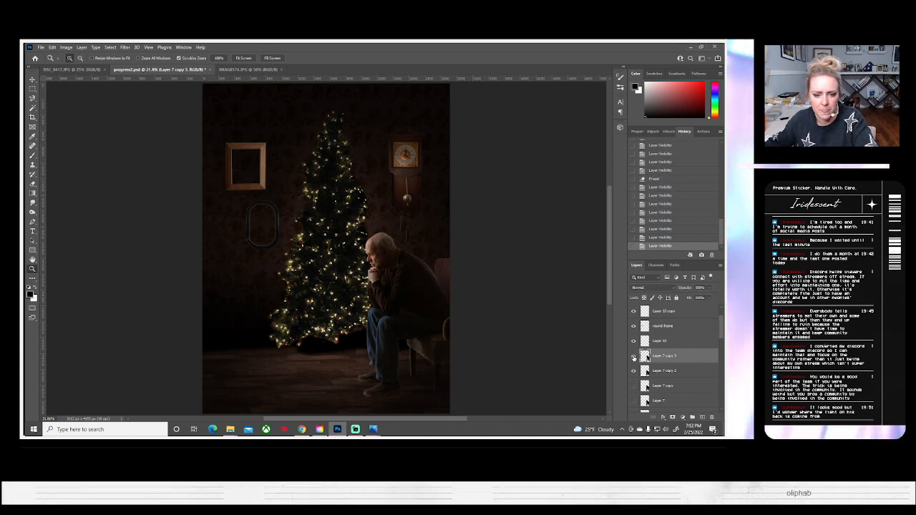
# Step: Merge Layer 7 copy 3 with Layer 7 copy 2
pyautogui.rightClick(671, 370)
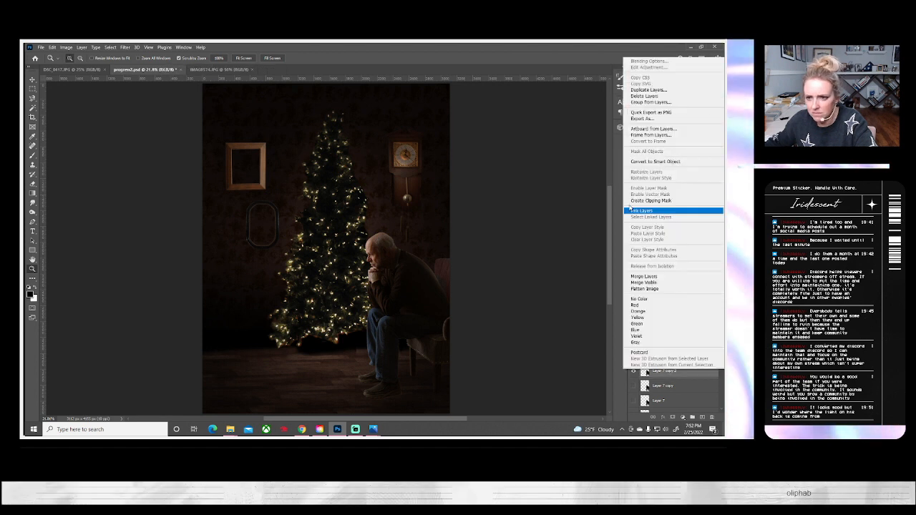
pyautogui.click(645, 277)
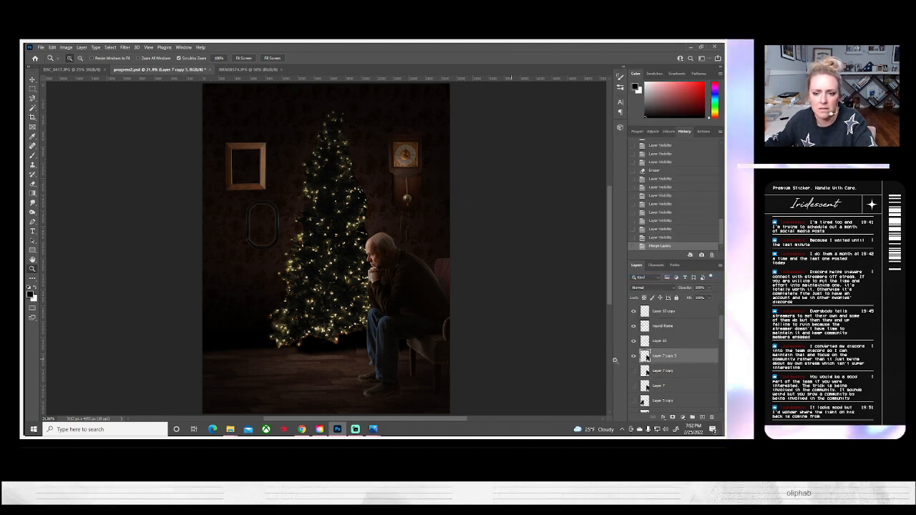
# Step: Duplicate the merged man layer and hide the original beneath it as a backup
pyautogui.rightClick(661, 361)
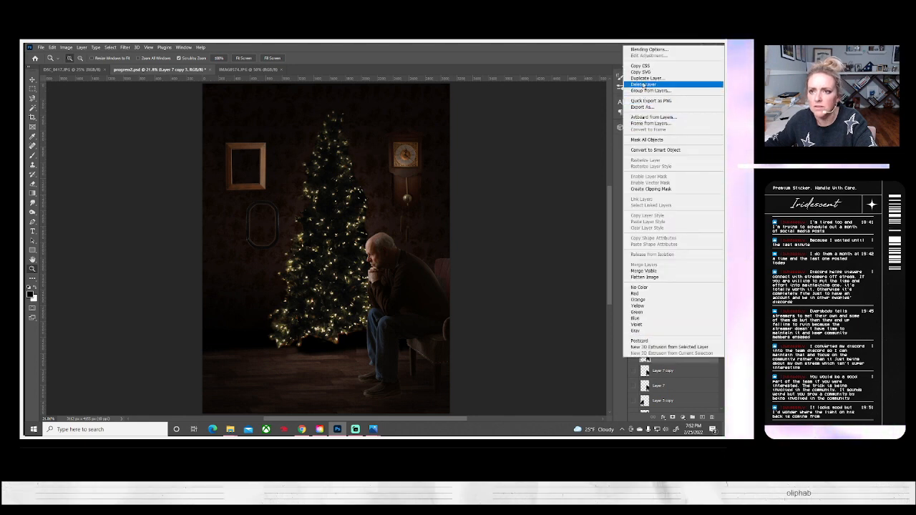
pyautogui.click(642, 79)
pyautogui.click(443, 154)
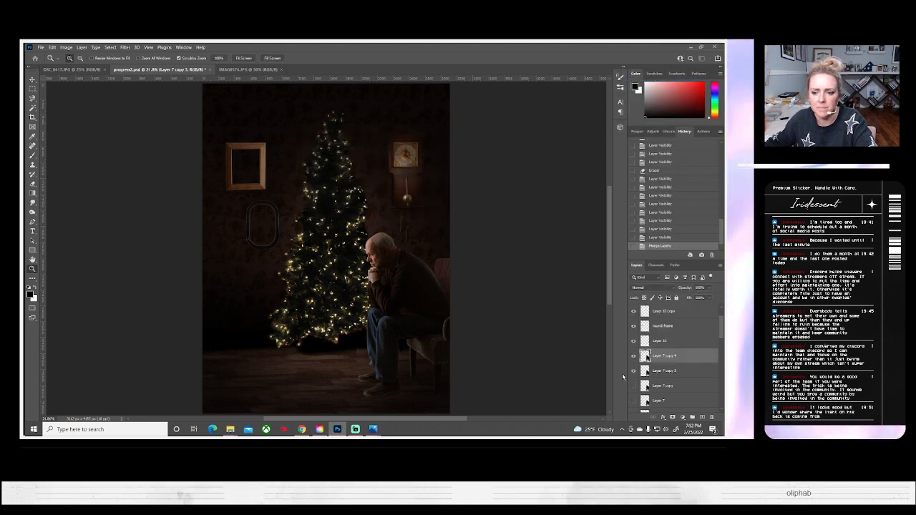
pyautogui.click(632, 371)
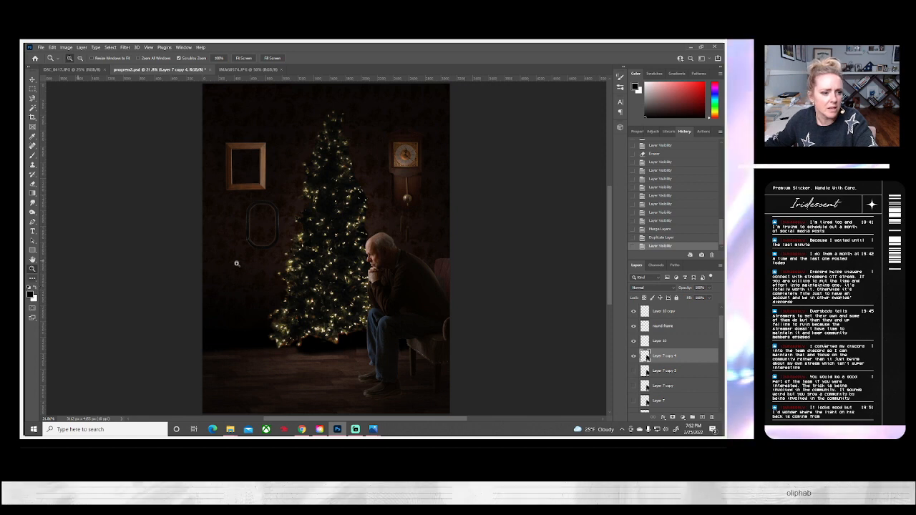
# Step: Set the Eraser to a 7 px soft round brush at 100% opacity for the edge of the man's back
pyautogui.click(428, 269)
pyautogui.click(428, 270)
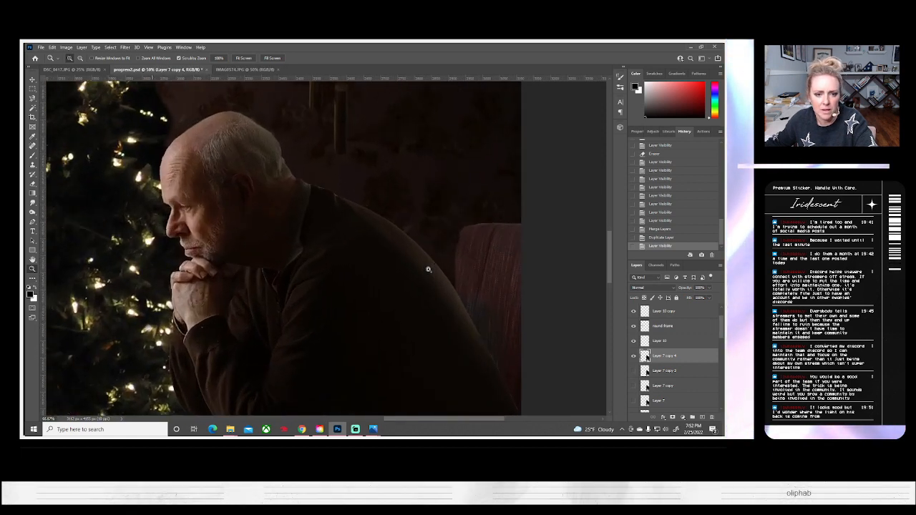
pyautogui.click(428, 269)
pyautogui.scroll(2, 110, 227)
pyautogui.scroll(1, 110, 227)
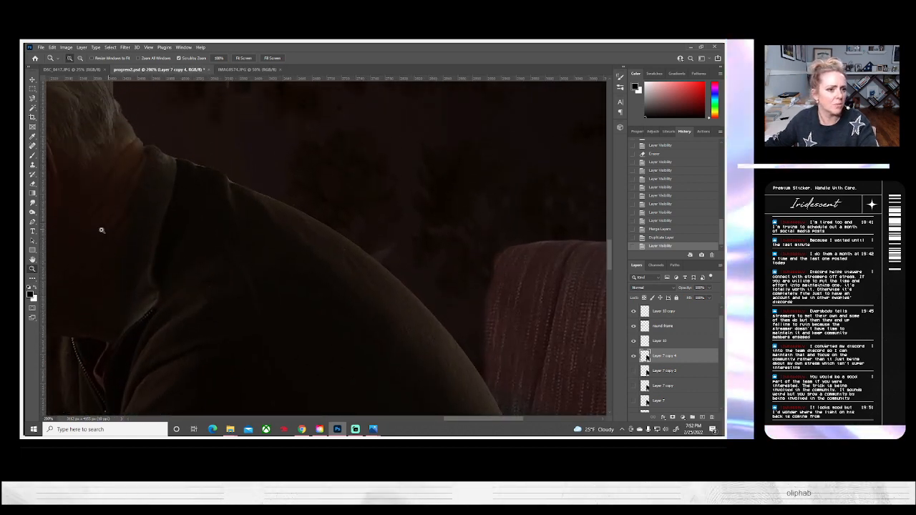
pyautogui.moveTo(186, 239); pyautogui.dragTo(239, 272)
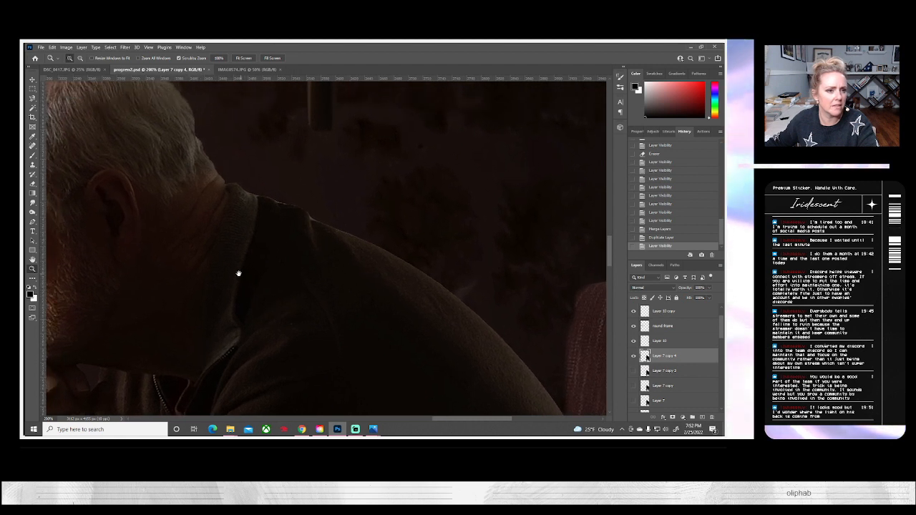
pyautogui.click(33, 184)
pyautogui.click(77, 58)
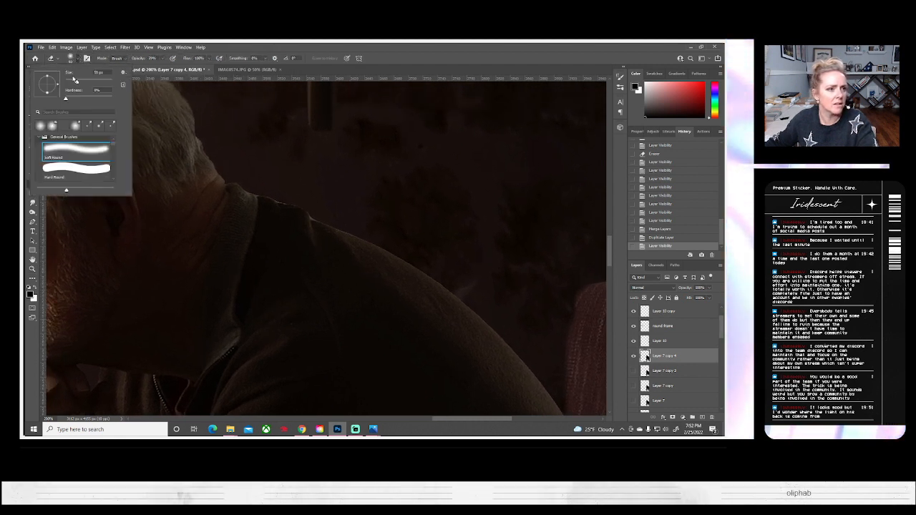
pyautogui.click(69, 81)
pyautogui.click(163, 59)
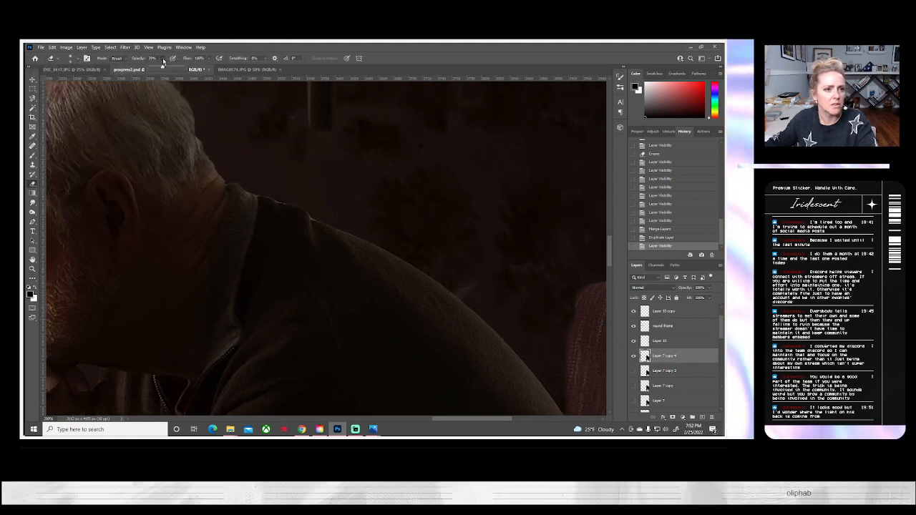
pyautogui.moveTo(164, 69); pyautogui.dragTo(221, 76)
pyautogui.click(78, 59)
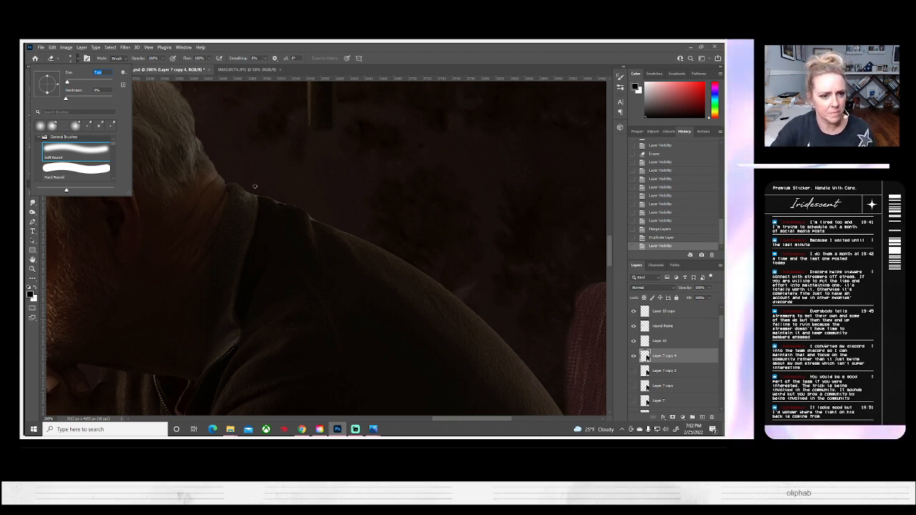
# Step: Erase the stray light fringe along the man's collar and upper shoulder on Layer 7 copy 4
pyautogui.click(257, 194)
pyautogui.click(252, 192)
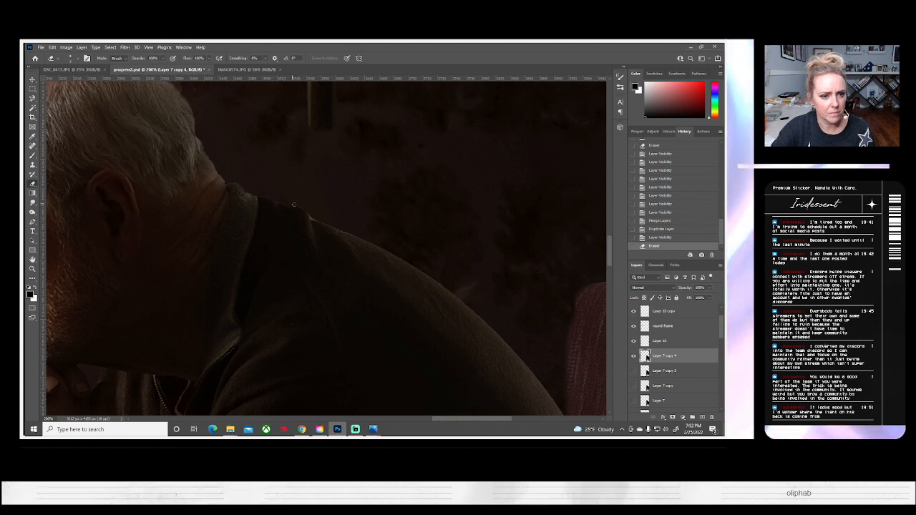
pyautogui.moveTo(316, 208)
pyautogui.mouseDown()
pyautogui.moveTo(301, 206)
pyautogui.moveTo(356, 234)
pyautogui.mouseUp()
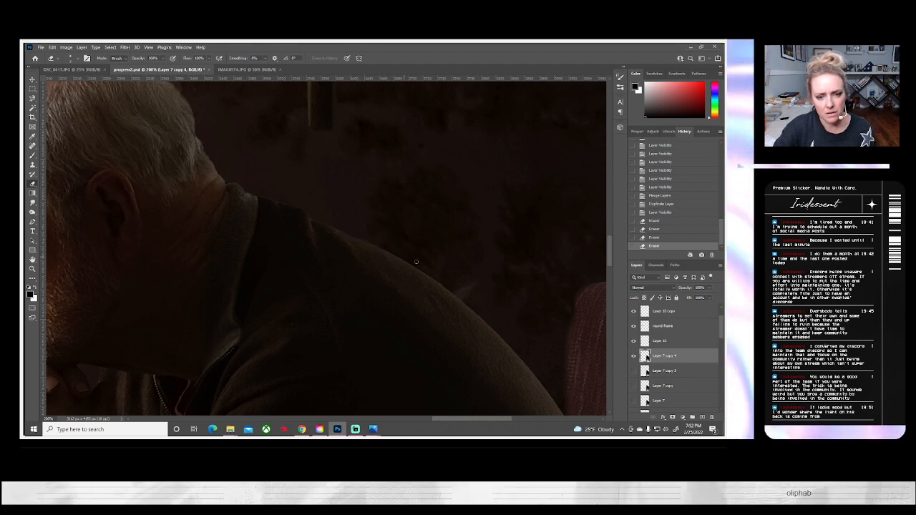
pyautogui.click(393, 252)
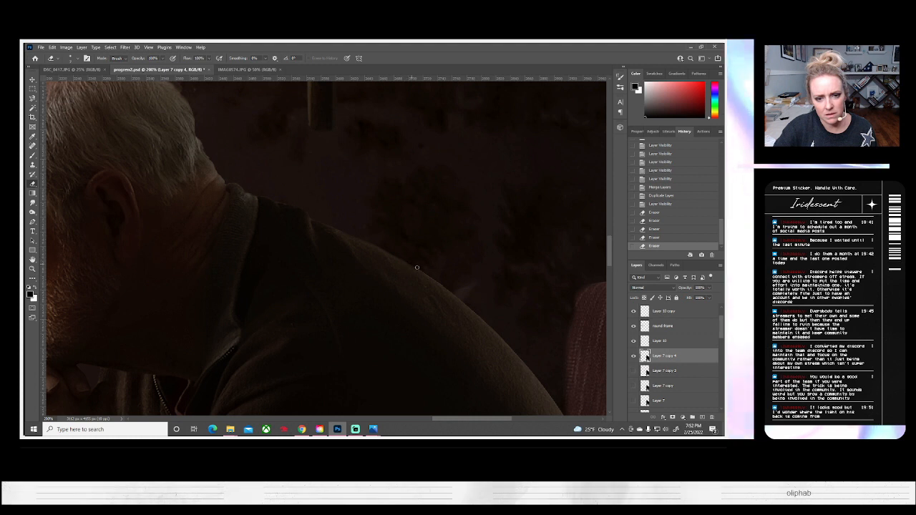
pyautogui.moveTo(458, 291); pyautogui.dragTo(465, 297)
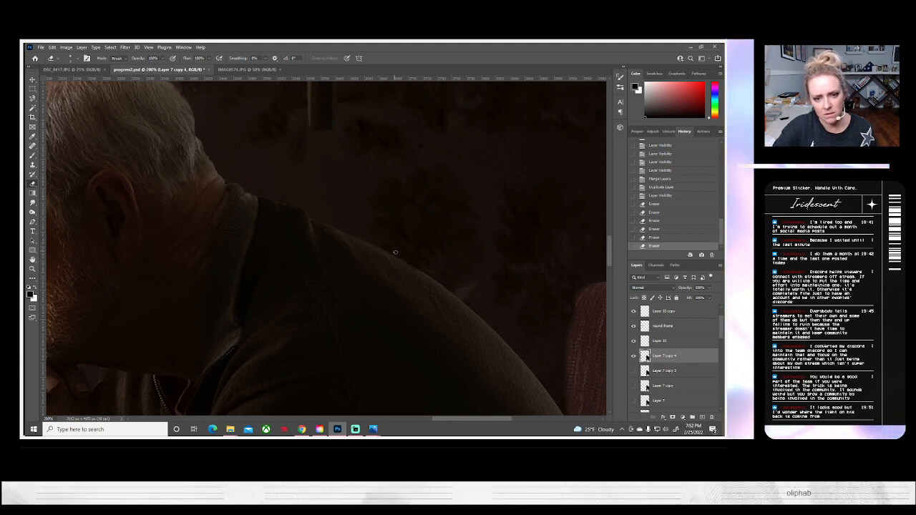
pyautogui.moveTo(419, 265); pyautogui.dragTo(452, 282)
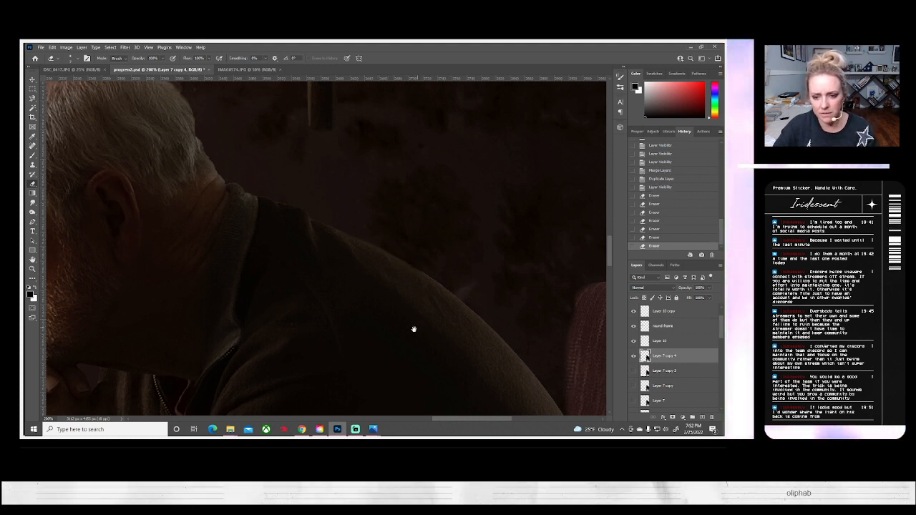
# Step: Erase the leftover fringe down the man's back, from the shoulder blade to where he meets the chair
pyautogui.moveTo(413, 329)
pyautogui.mouseDown()
pyautogui.moveTo(329, 255)
pyautogui.moveTo(312, 226)
pyautogui.mouseUp()
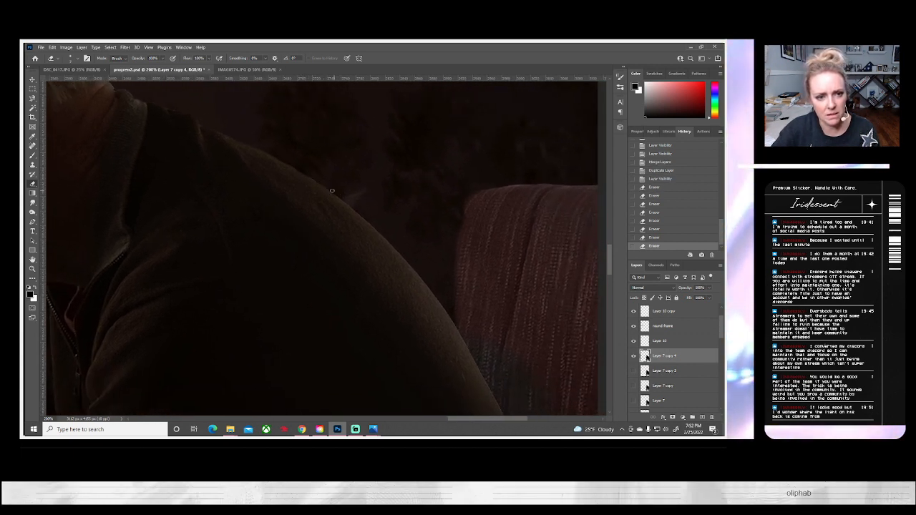
pyautogui.moveTo(335, 192)
pyautogui.mouseDown()
pyautogui.moveTo(301, 154)
pyautogui.moveTo(336, 206)
pyautogui.moveTo(347, 198)
pyautogui.moveTo(337, 193)
pyautogui.moveTo(372, 223)
pyautogui.mouseUp()
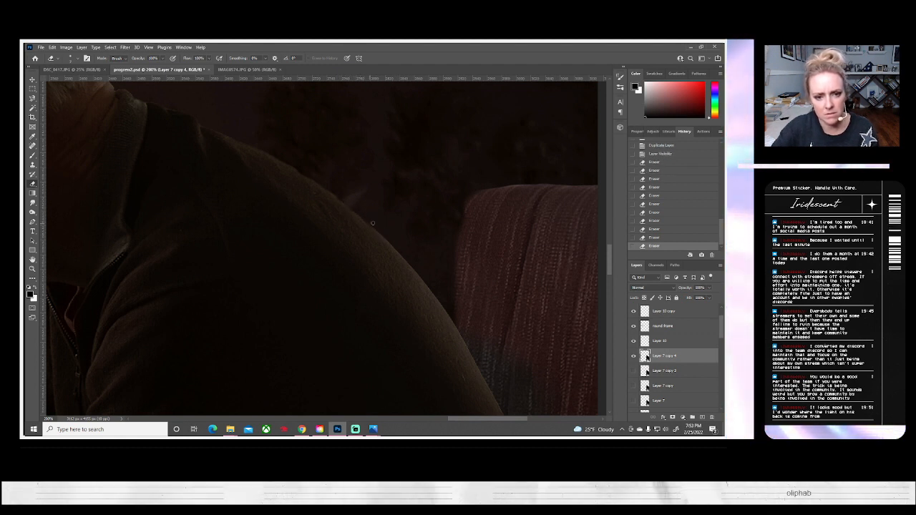
pyautogui.moveTo(408, 260); pyautogui.dragTo(426, 283)
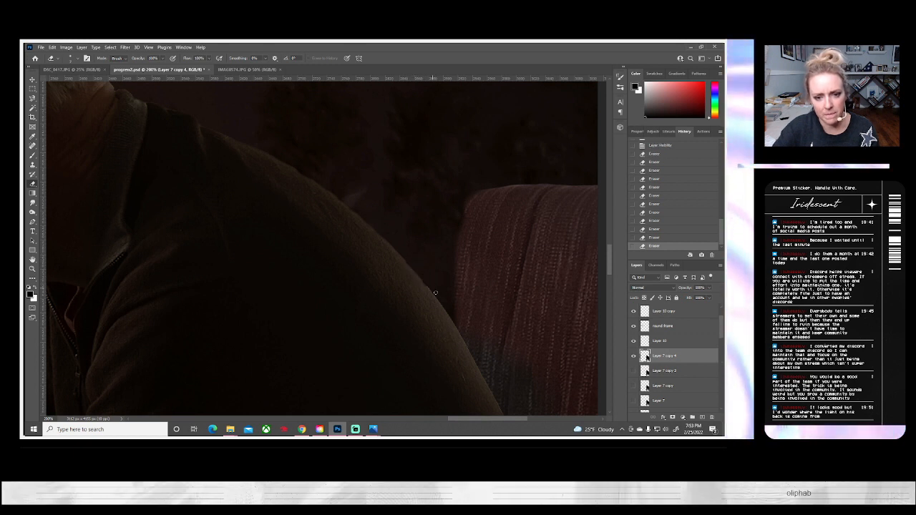
pyautogui.moveTo(453, 314); pyautogui.dragTo(425, 283)
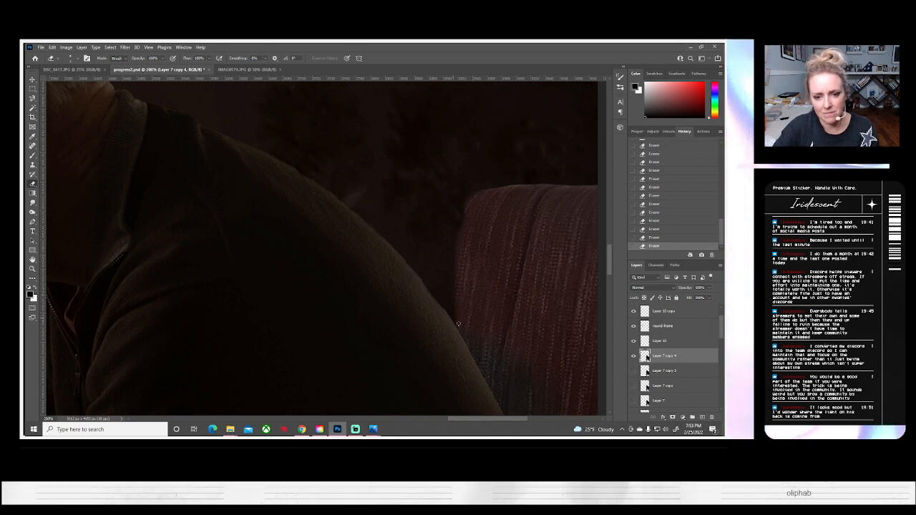
pyautogui.moveTo(424, 354); pyautogui.dragTo(360, 259)
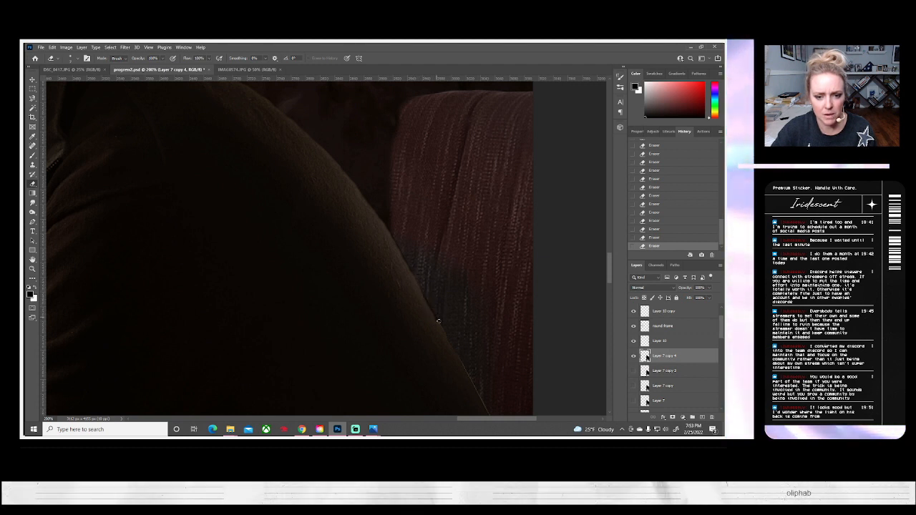
pyautogui.moveTo(438, 365); pyautogui.dragTo(380, 302)
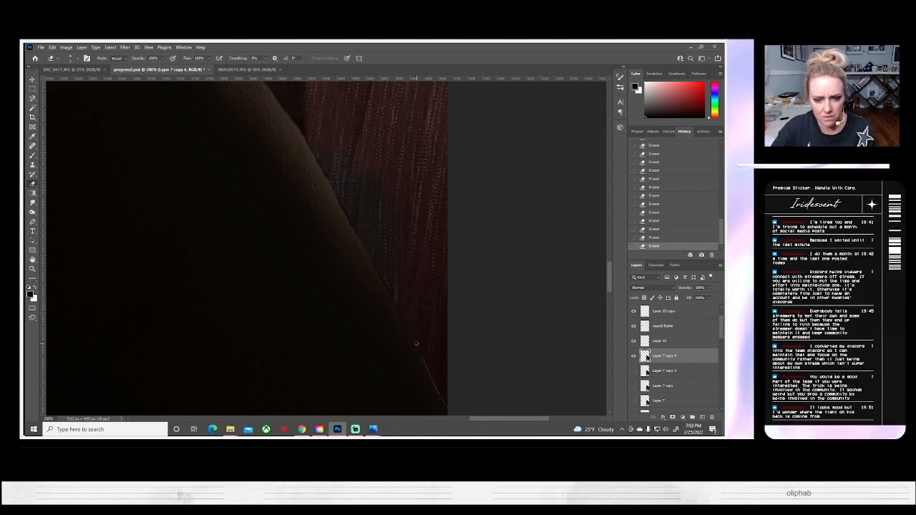
pyautogui.moveTo(444, 393); pyautogui.dragTo(421, 308)
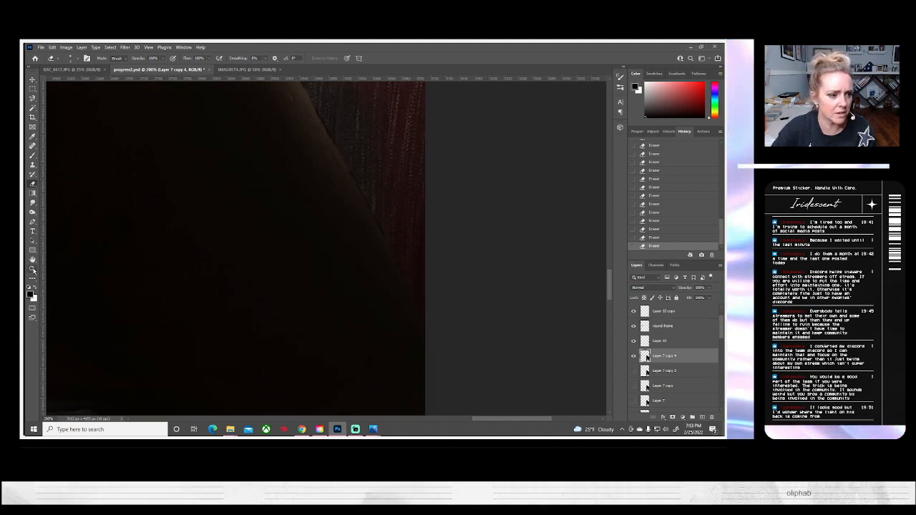
# Step: Fit the whole composite in view and save the document
pyautogui.press('z')
pyautogui.click(251, 58)
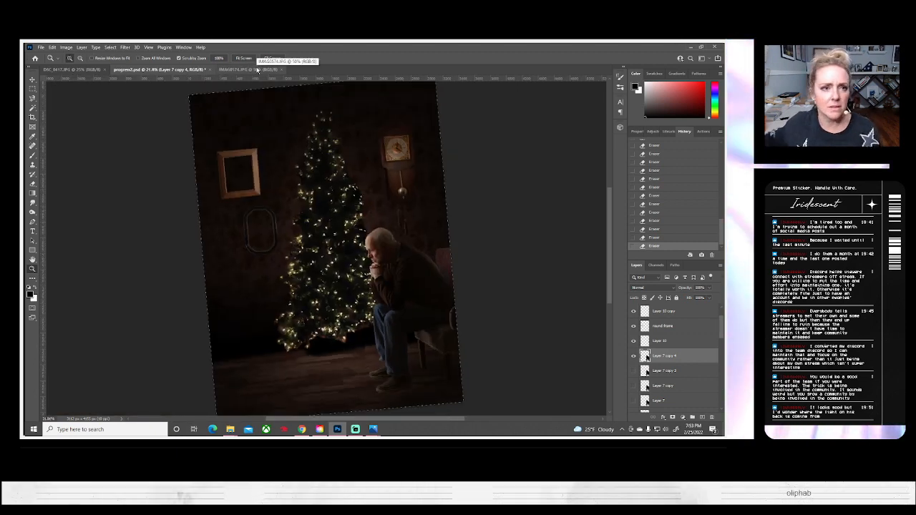
pyautogui.click(42, 48)
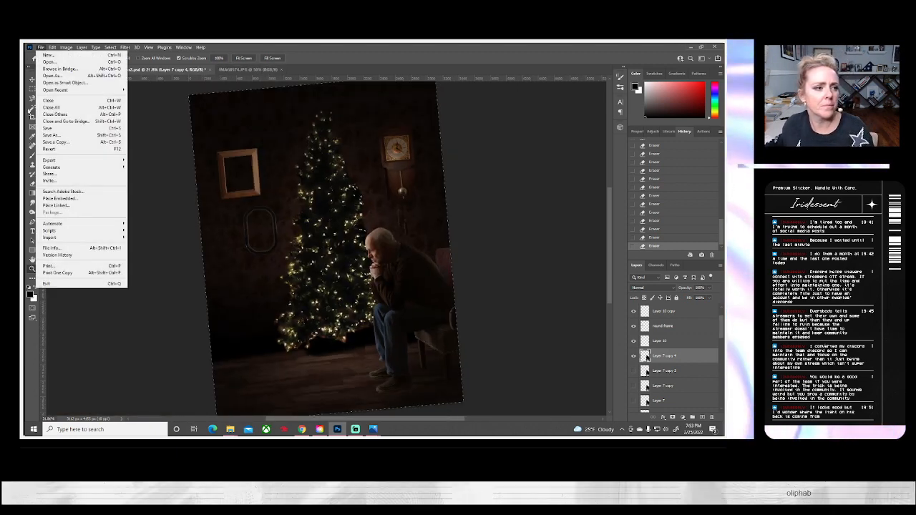
pyautogui.click(58, 129)
pyautogui.scroll(-3, 341, 204)
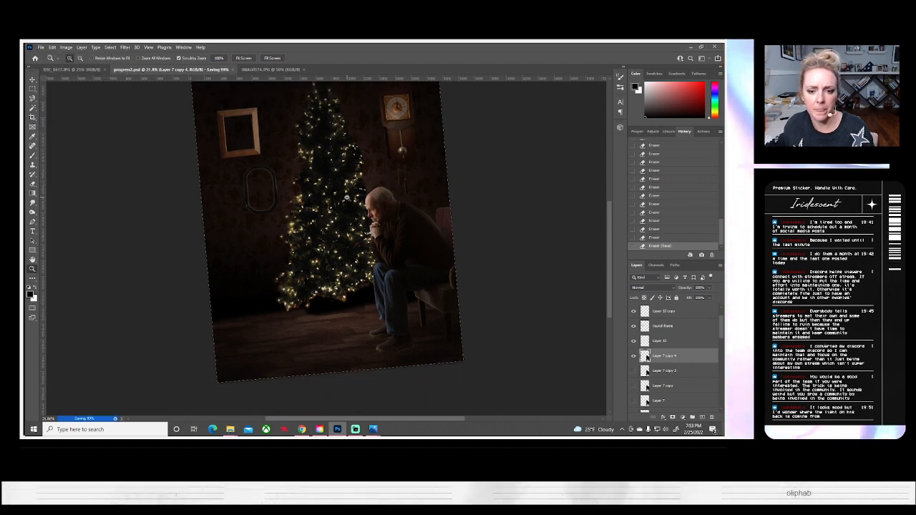
pyautogui.scroll(-5, 326, 203)
pyautogui.hscroll(2, 326, 203)
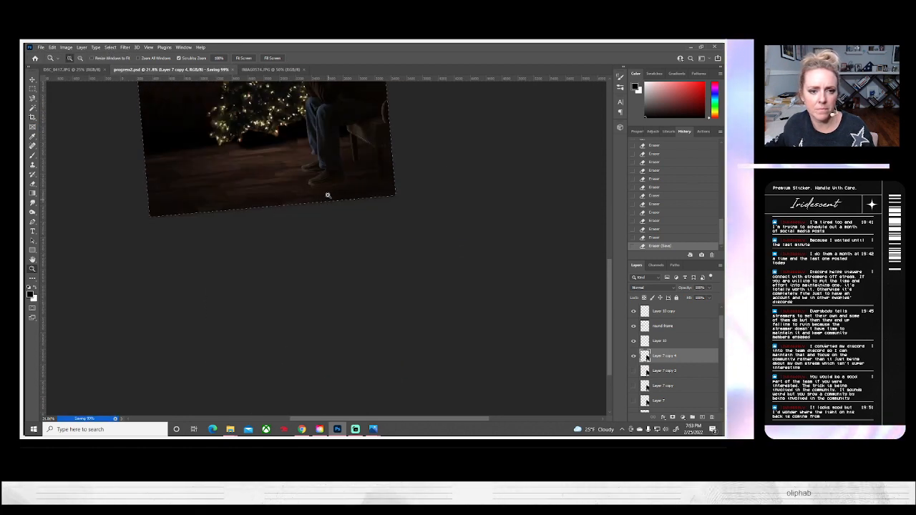
pyautogui.scroll(-3, 329, 215)
pyautogui.hscroll(2, 329, 215)
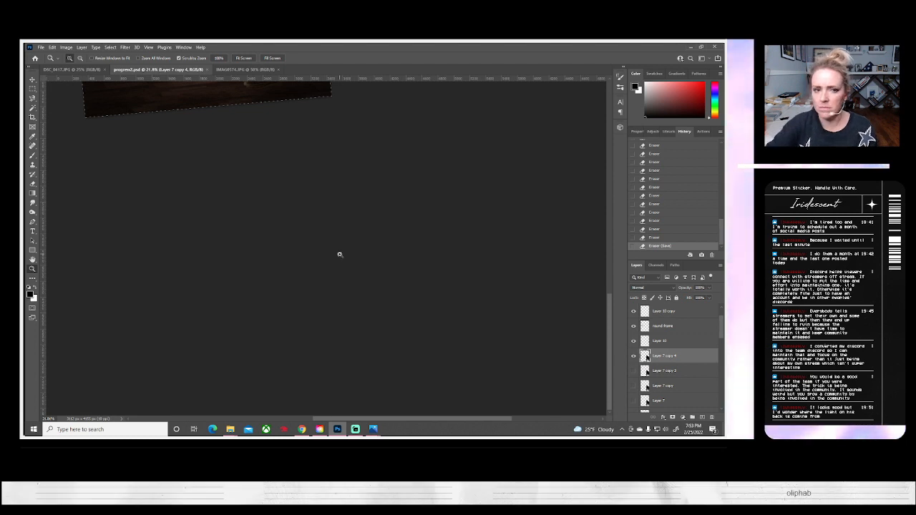
pyautogui.scroll(5, 566, 348)
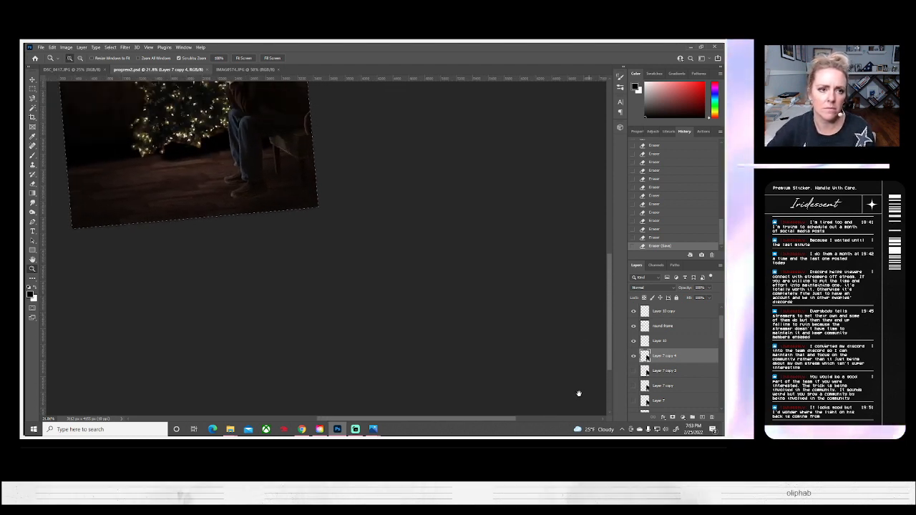
pyautogui.scroll(4, 565, 382)
pyautogui.hscroll(-3, 565, 381)
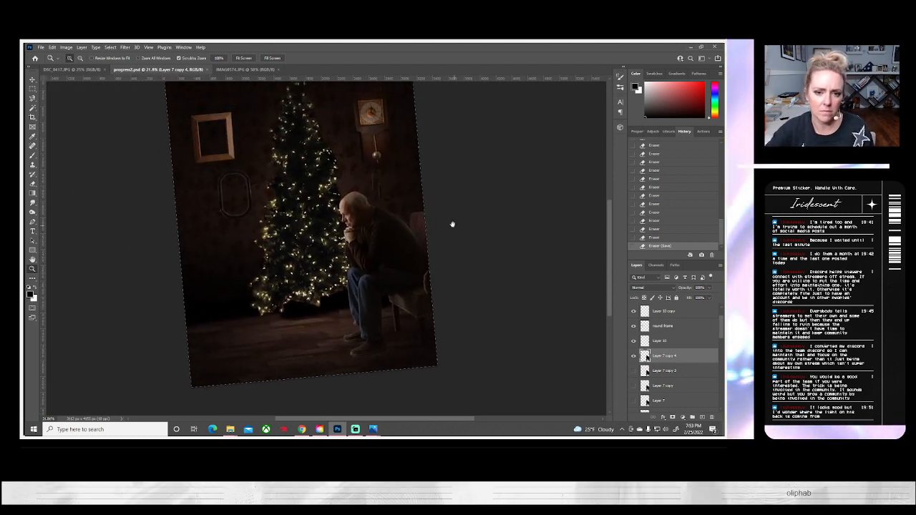
pyautogui.moveTo(453, 246); pyautogui.dragTo(451, 247)
pyautogui.moveTo(594, 244)
pyautogui.mouseDown()
pyautogui.moveTo(578, 231)
pyautogui.moveTo(580, 250)
pyautogui.mouseUp()
pyautogui.rightClick(550, 219)
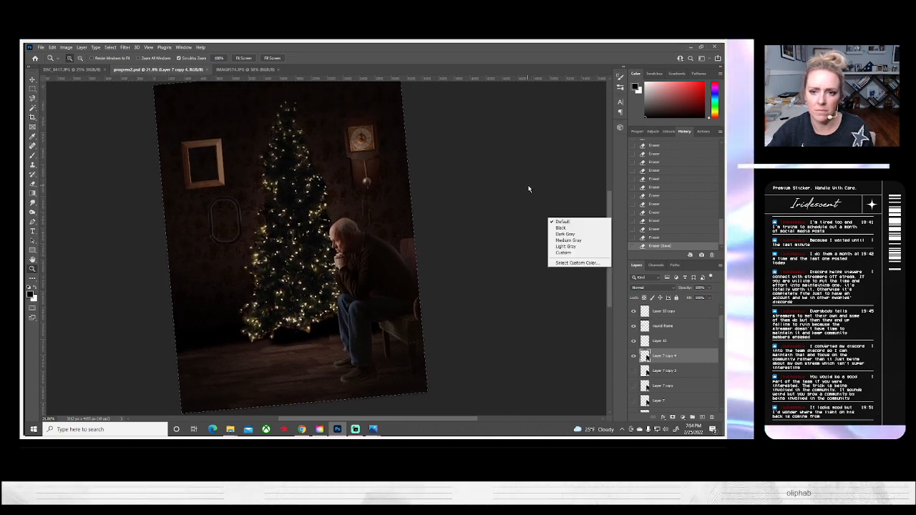
pyautogui.click(482, 160)
pyautogui.rightClick(485, 173)
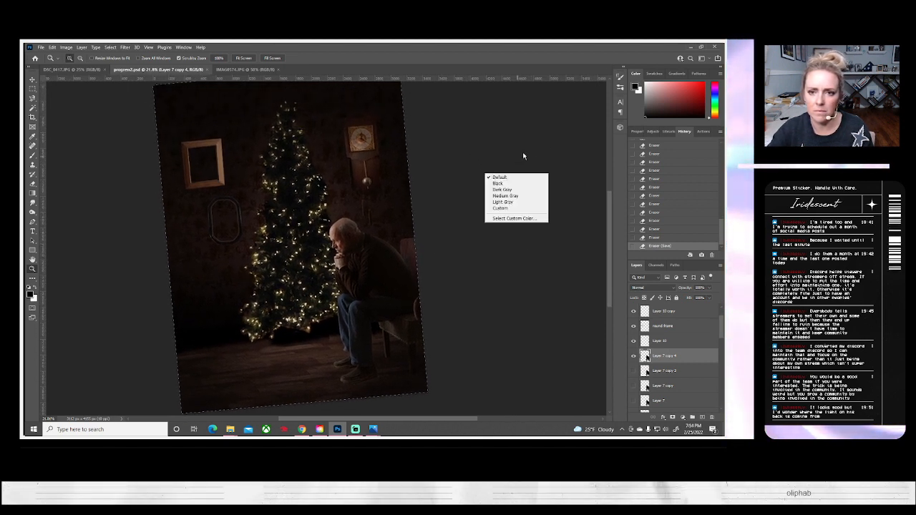
pyautogui.click(527, 154)
pyautogui.click(527, 154)
pyautogui.rightClick(527, 151)
pyautogui.click(493, 160)
pyautogui.rightClick(475, 173)
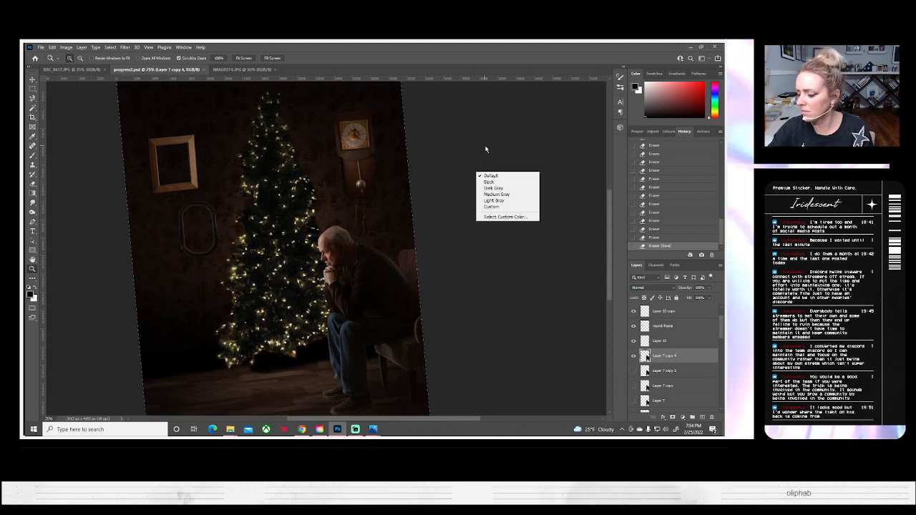
pyautogui.click(485, 149)
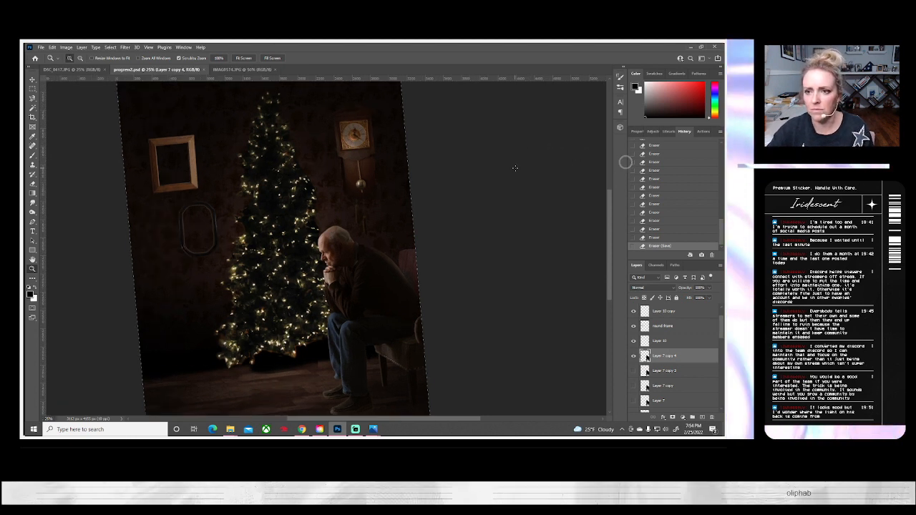
pyautogui.click(429, 165)
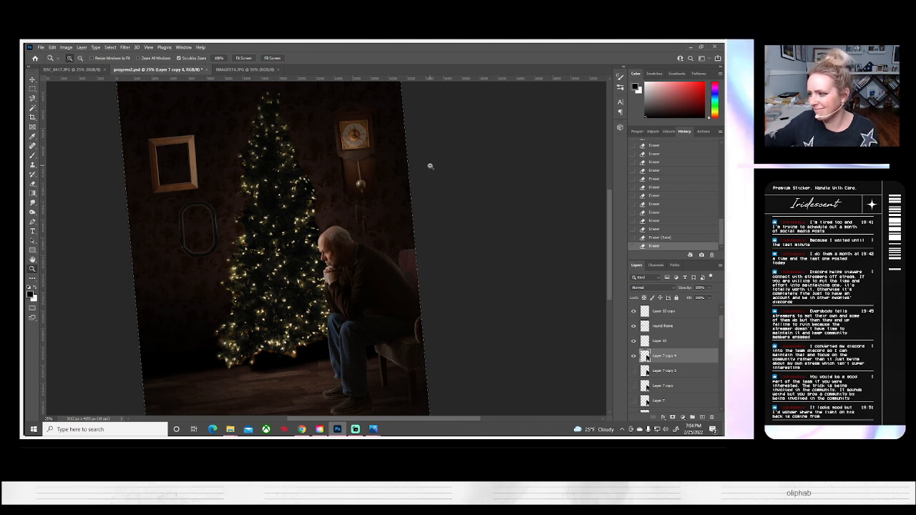
# Step: Close progress2.psd and save its changes
pyautogui.click(205, 70)
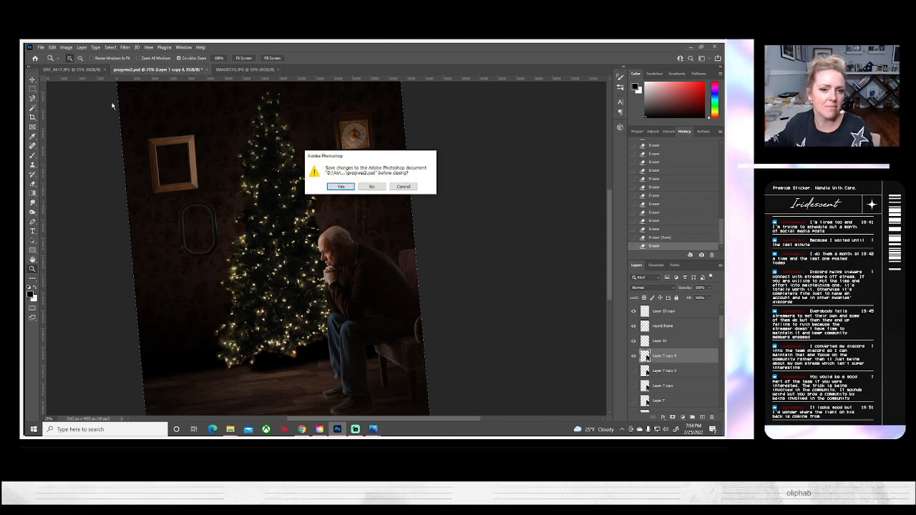
pyautogui.click(341, 187)
pyautogui.click(41, 47)
pyautogui.click(49, 62)
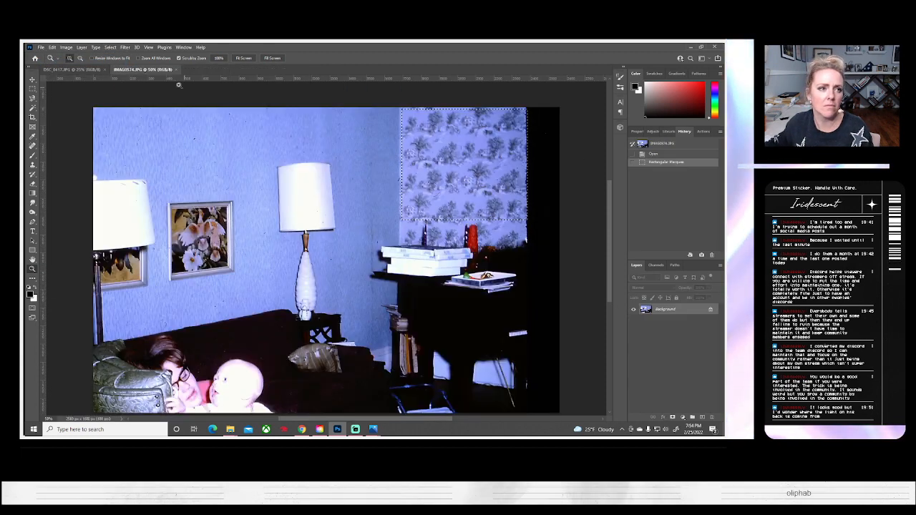
# Step: Close the IMAG0574.JPG photo and reopen progress2.psd
pyautogui.click(177, 71)
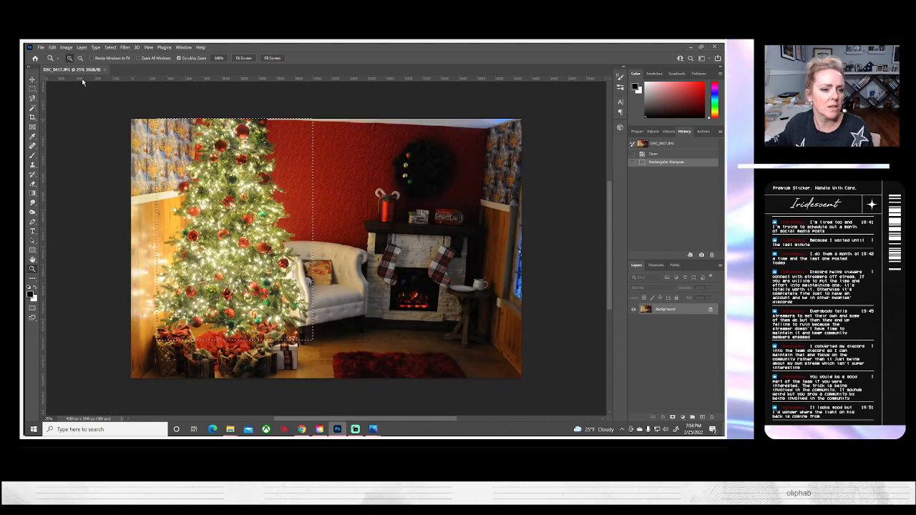
pyautogui.click(41, 48)
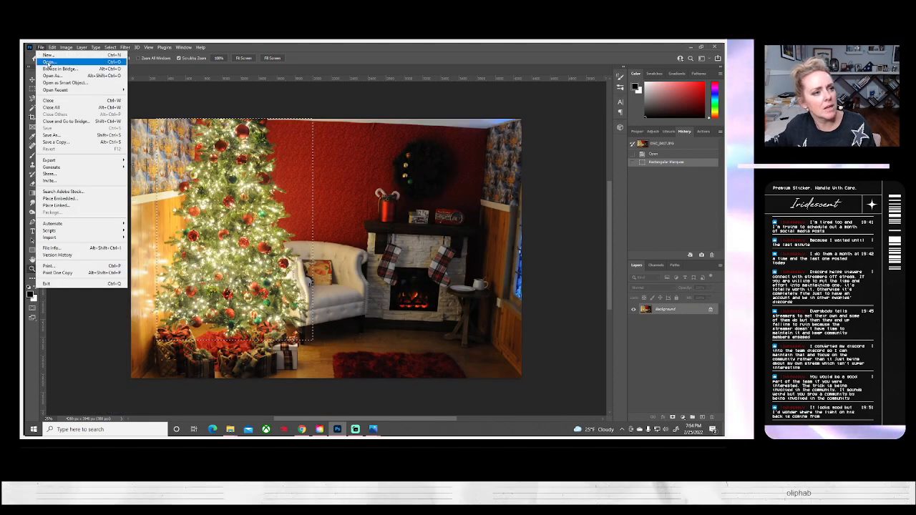
pyautogui.click(48, 62)
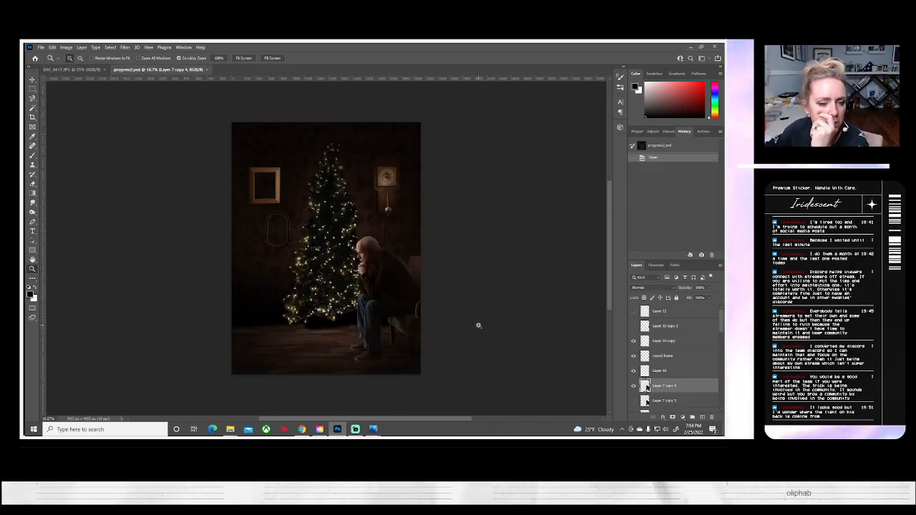
pyautogui.click(71, 70)
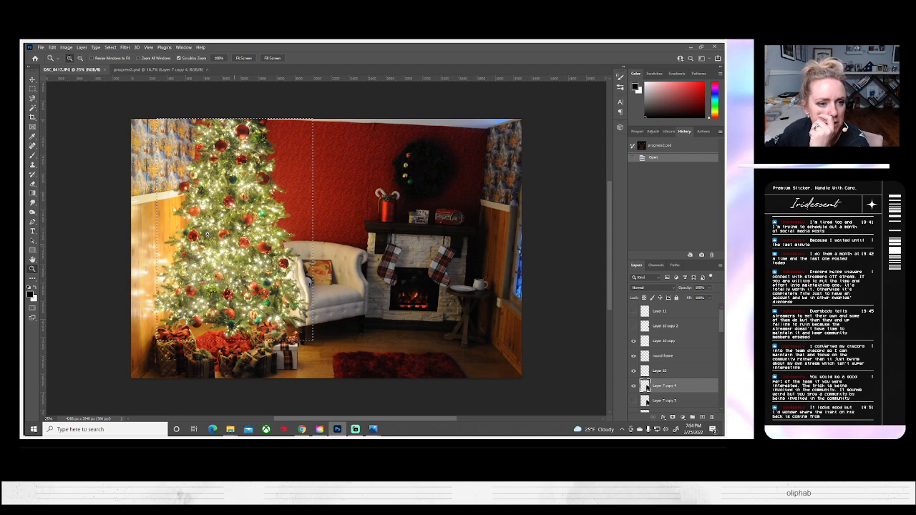
pyautogui.click(140, 72)
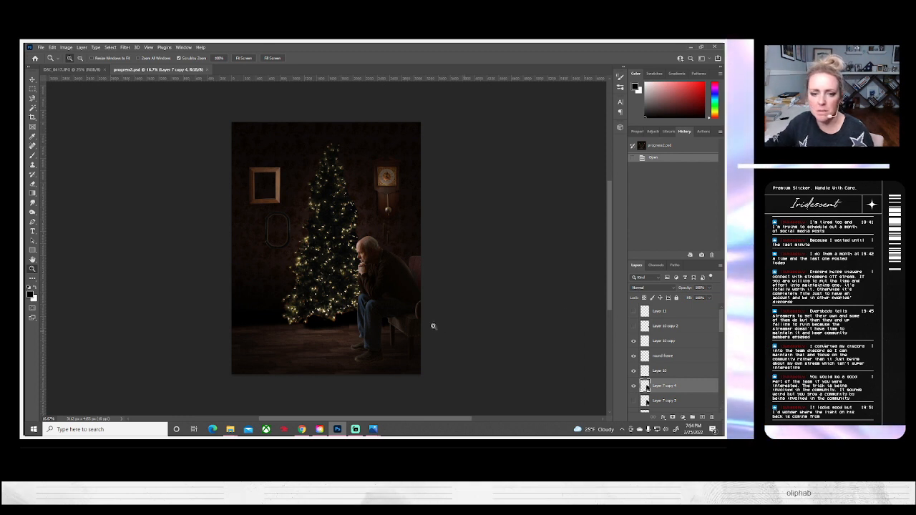
pyautogui.scroll(4, 390, 308)
pyautogui.scroll(-8, 508, 332)
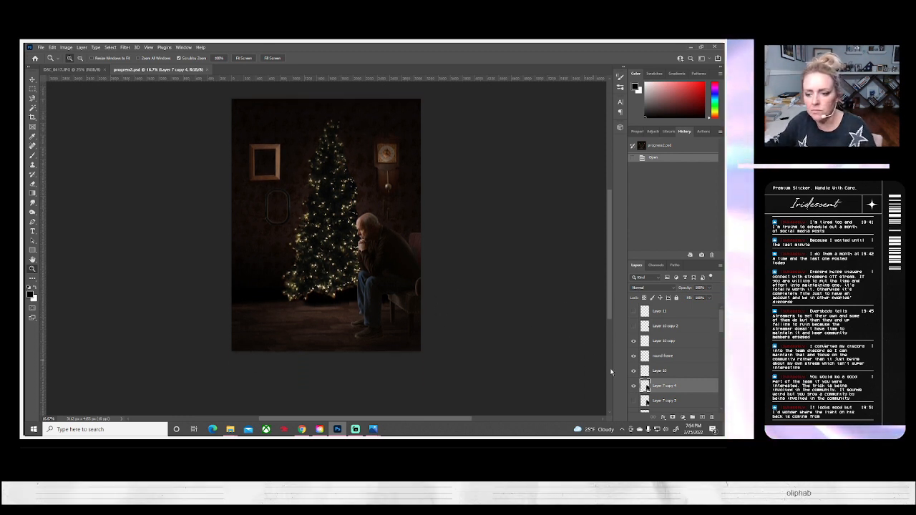
# Step: Darken the man's upper back and shoulder on Layer 7 copy 4 with the Burn tool, using a soft brush on midtones
pyautogui.click(32, 213)
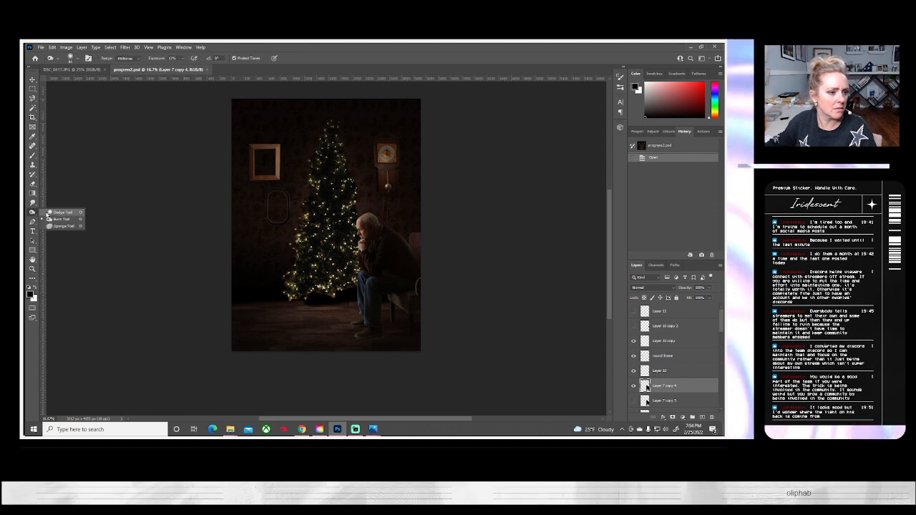
pyautogui.rightClick(33, 213)
pyautogui.click(59, 219)
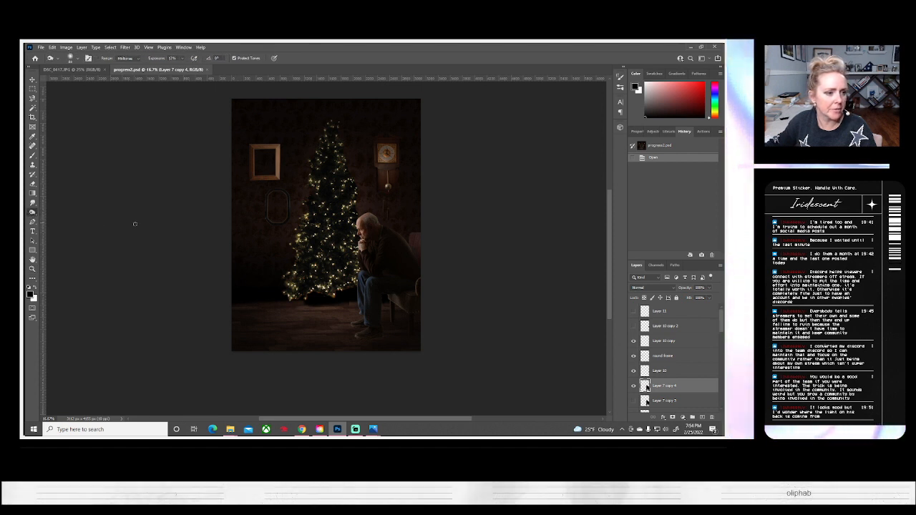
pyautogui.click(72, 58)
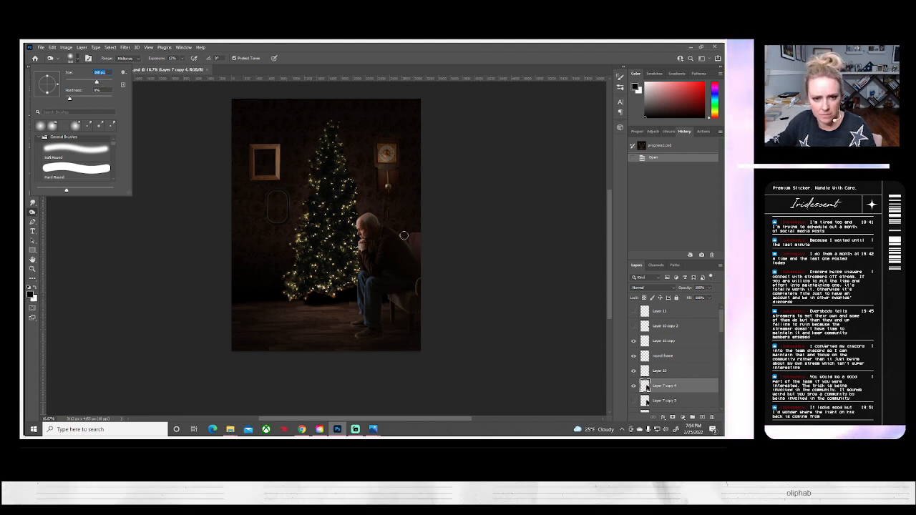
pyautogui.moveTo(397, 231); pyautogui.dragTo(433, 275)
pyautogui.moveTo(400, 231)
pyautogui.mouseDown()
pyautogui.moveTo(425, 257)
pyautogui.moveTo(418, 267)
pyautogui.moveTo(430, 250)
pyautogui.moveTo(398, 248)
pyautogui.moveTo(378, 234)
pyautogui.mouseUp()
# Step: Burn the edge of the man's back beside the red chair and compare the result with his layer hidden and shown
pyautogui.click(33, 269)
pyautogui.click(399, 248)
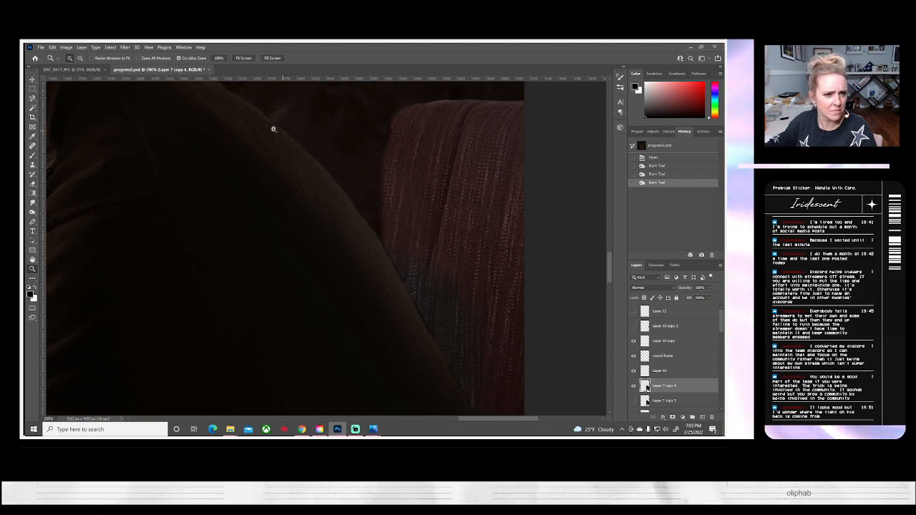
pyautogui.click(31, 212)
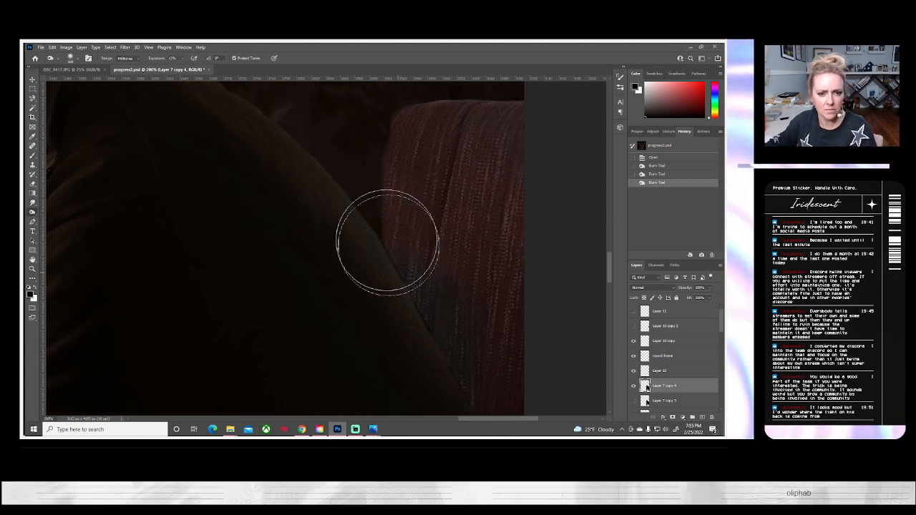
pyautogui.moveTo(502, 299); pyautogui.dragTo(474, 343)
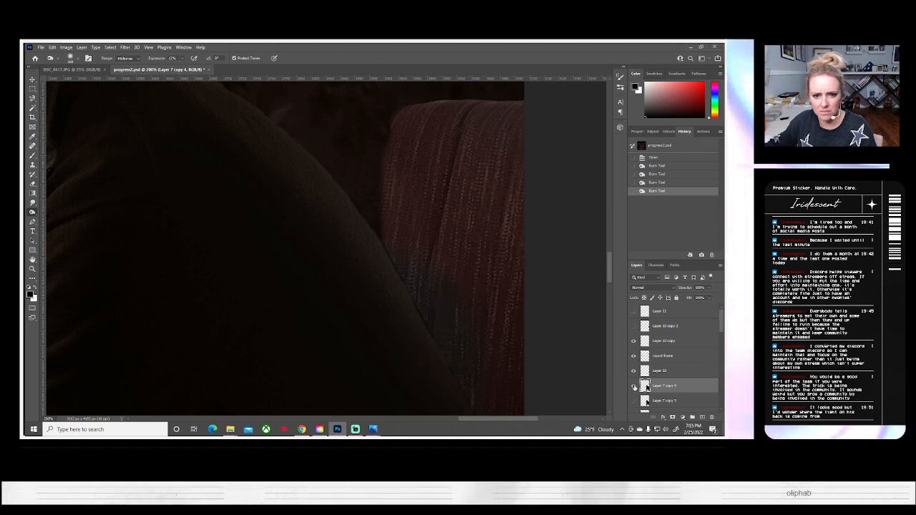
pyautogui.click(634, 386)
pyautogui.click(633, 386)
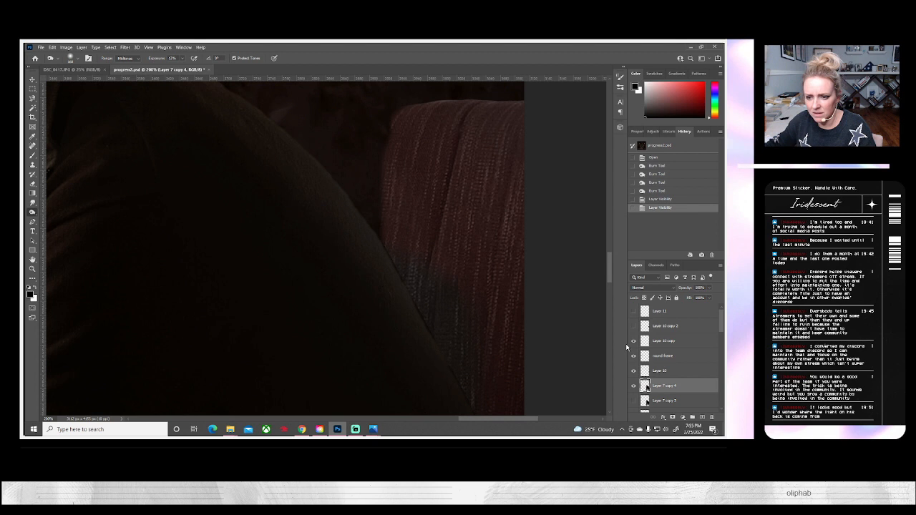
pyautogui.click(633, 386)
pyautogui.click(633, 386)
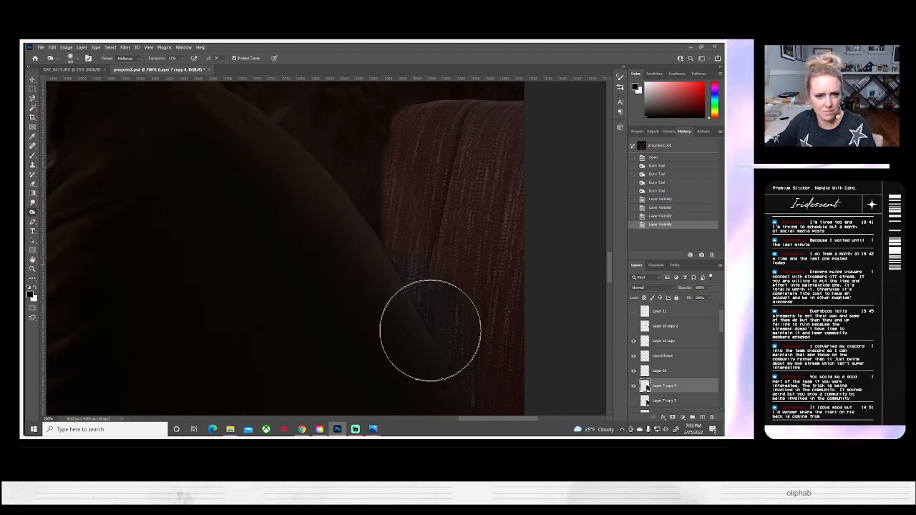
# Step: Lasso a strip along the man's back from Layer 7 copy 4 and copy it onto its own layer
pyautogui.click(32, 268)
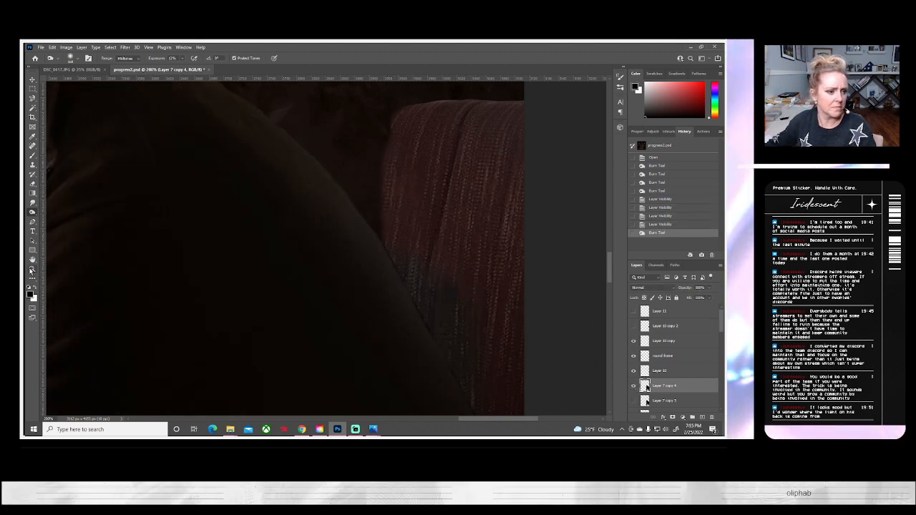
pyautogui.click(243, 58)
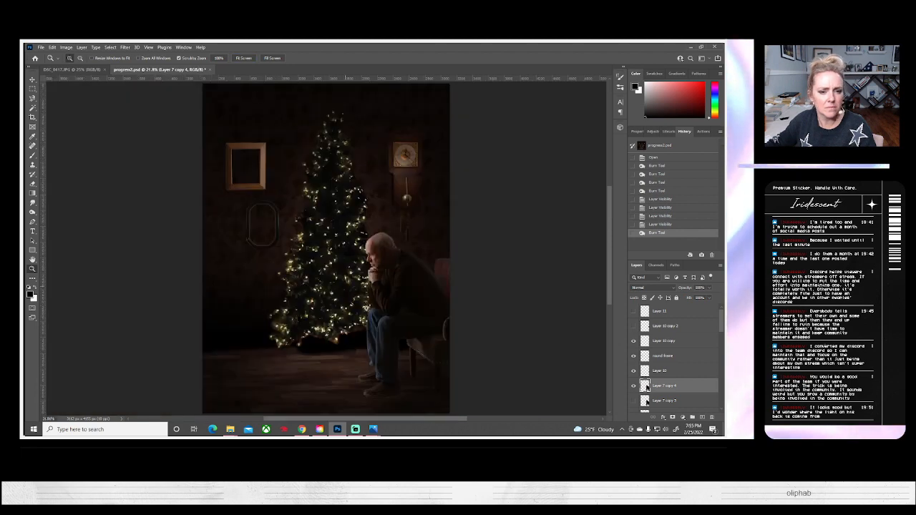
pyautogui.click(428, 290)
pyautogui.click(428, 289)
pyautogui.click(428, 289)
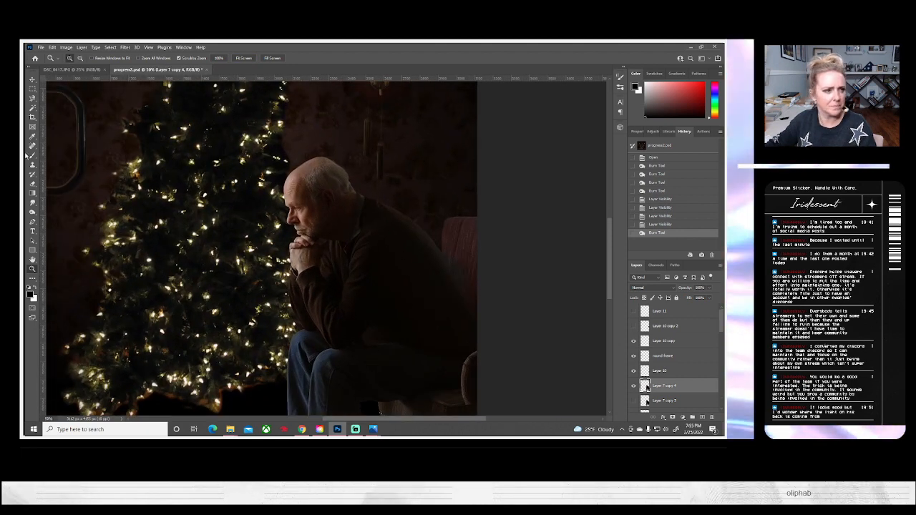
pyautogui.click(32, 98)
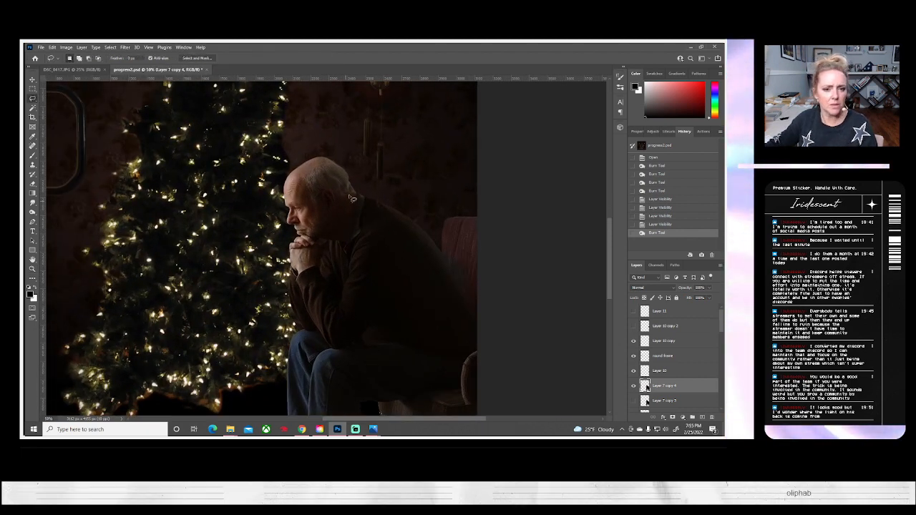
pyautogui.moveTo(390, 199)
pyautogui.mouseDown()
pyautogui.moveTo(422, 288)
pyautogui.moveTo(474, 352)
pyautogui.moveTo(499, 305)
pyautogui.moveTo(386, 169)
pyautogui.mouseUp()
pyautogui.hotkey('ctrl', 'c')
pyautogui.hotkey('ctrl', 'v')
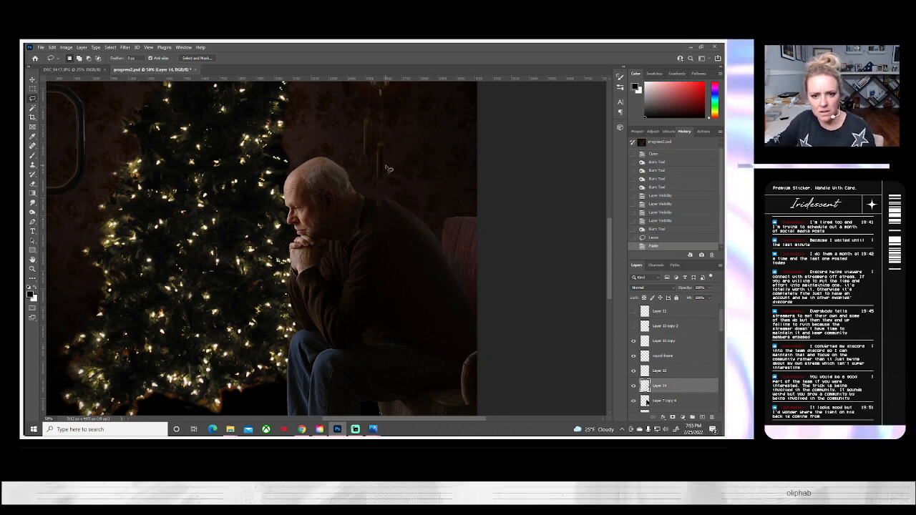
# Step: Shift the pasted back strip on Layer 14 slightly, nudge it up, and compare the composite with it hidden and shown
pyautogui.click(32, 79)
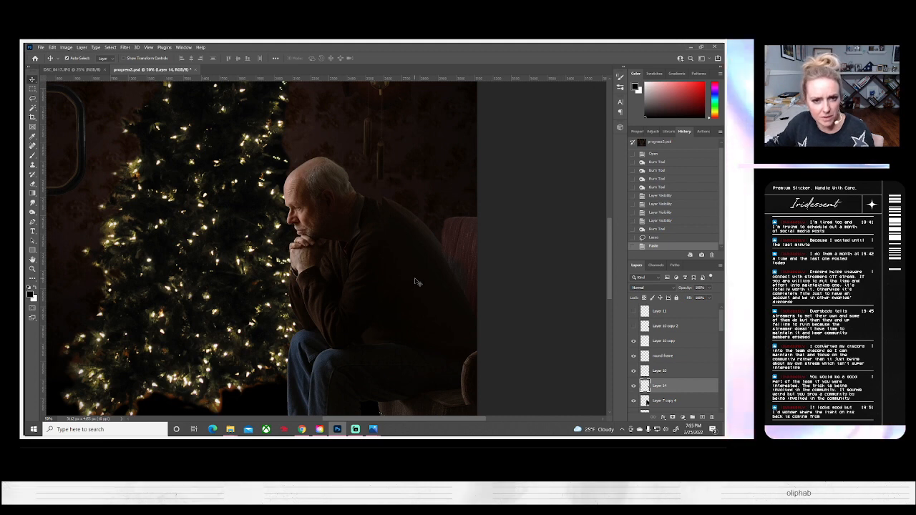
pyautogui.moveTo(415, 284); pyautogui.dragTo(415, 288)
pyautogui.hotkey('ctrl', 'z')
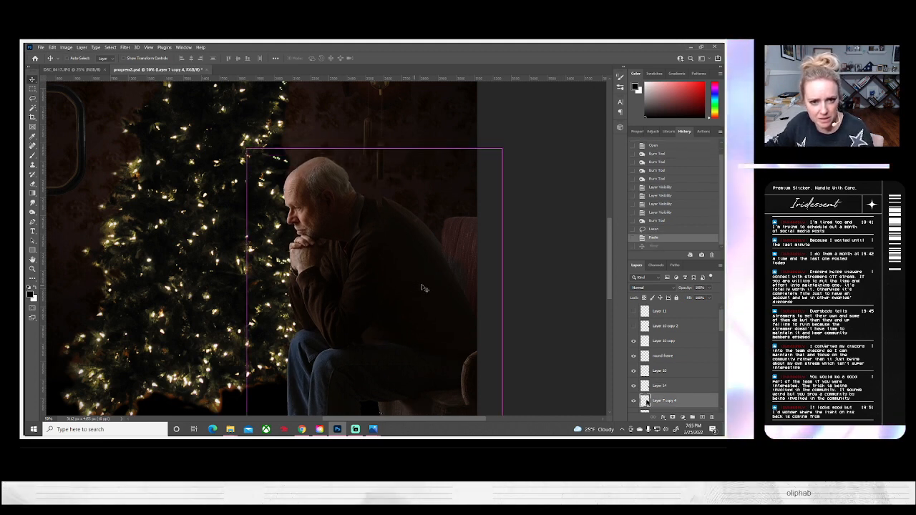
pyautogui.click(667, 387)
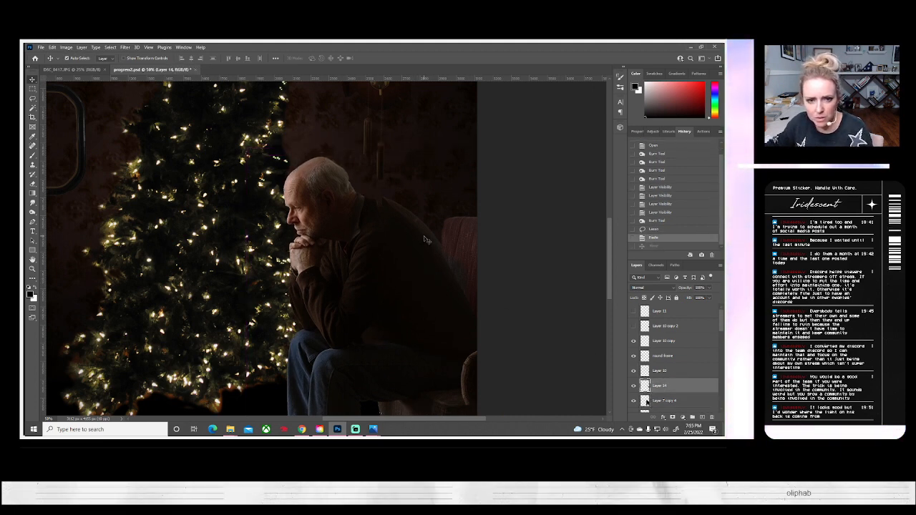
pyautogui.moveTo(423, 241); pyautogui.dragTo(425, 246)
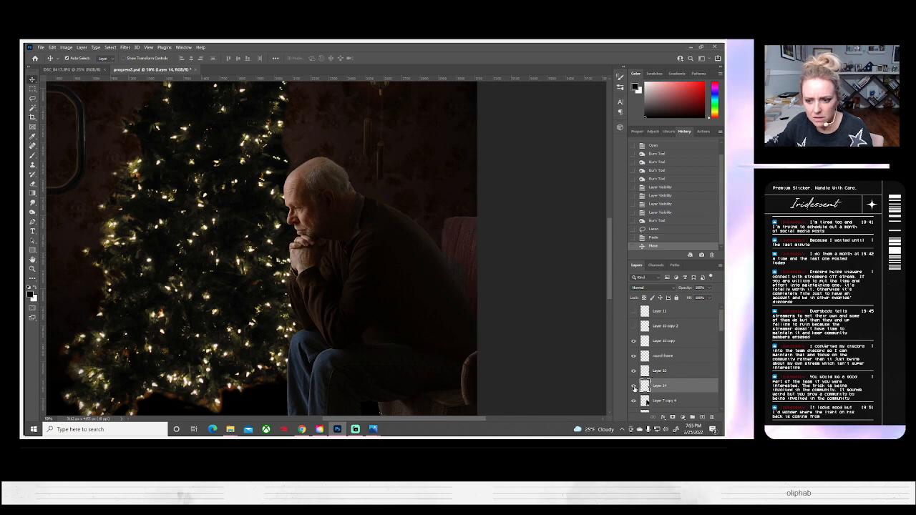
pyautogui.click(633, 387)
pyautogui.click(633, 387)
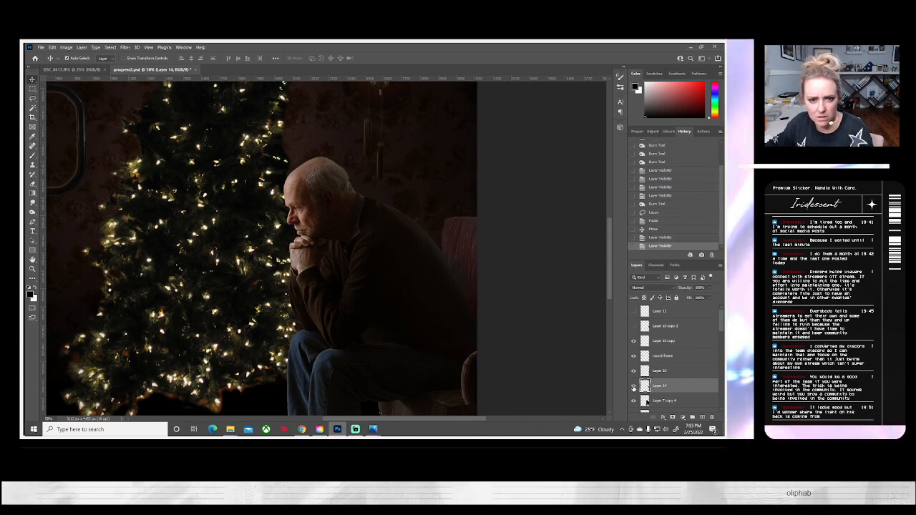
pyautogui.press('Up')
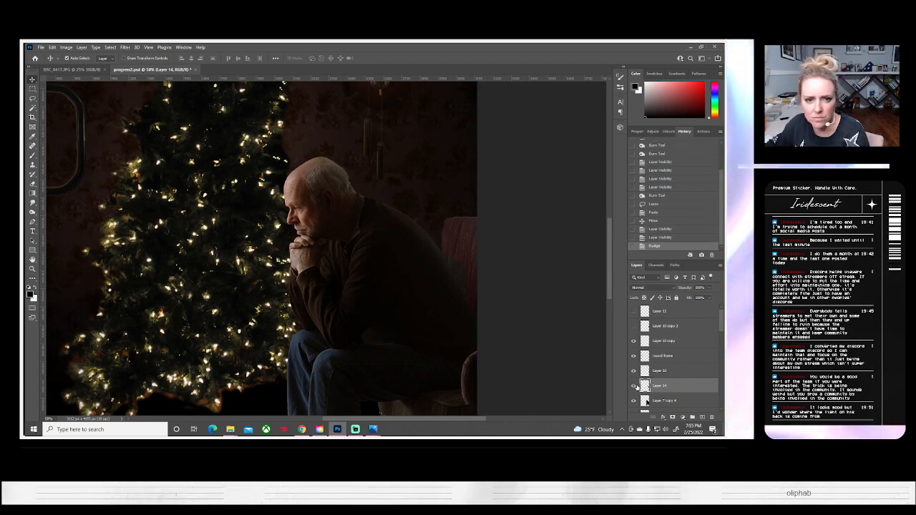
pyautogui.click(633, 387)
pyautogui.click(634, 387)
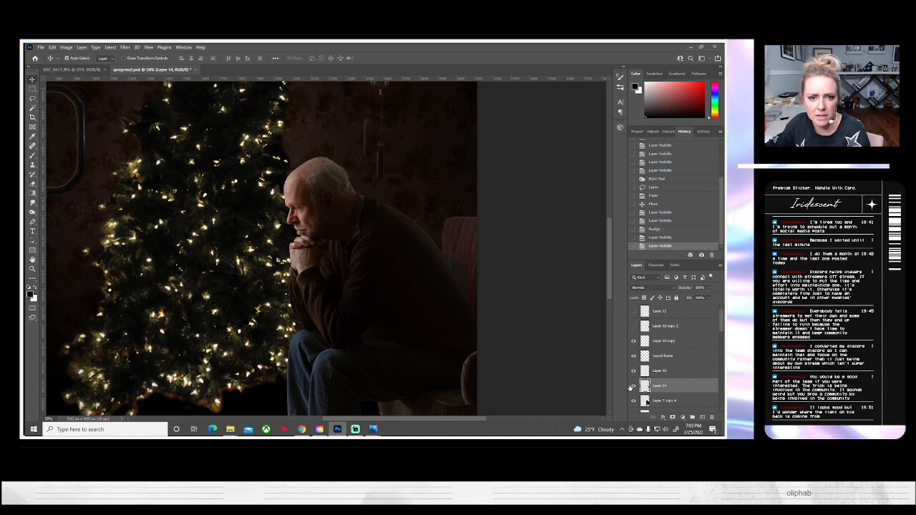
# Step: Darken the pasted back strip with Brightness/Contrast by setting the brightness to -78
pyautogui.click(66, 47)
pyautogui.moveTo(78, 65)
pyautogui.click(161, 65)
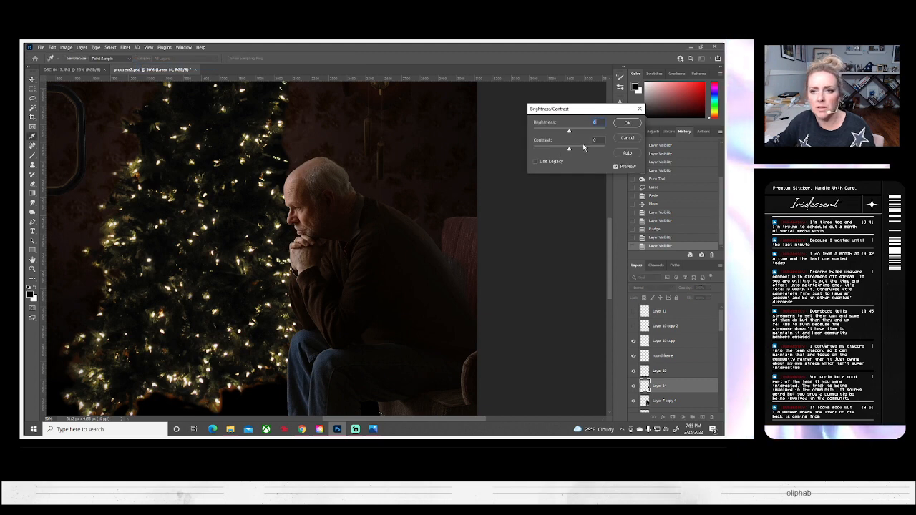
pyautogui.moveTo(570, 134); pyautogui.dragTo(565, 133)
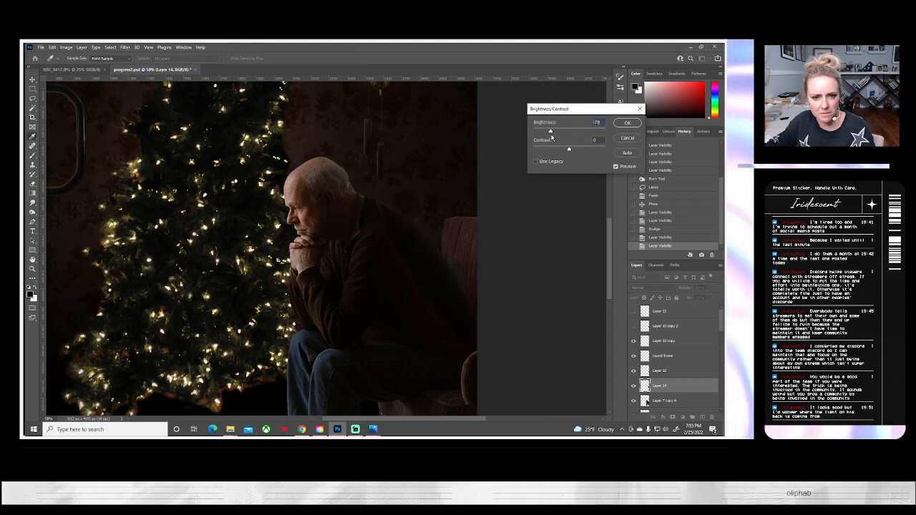
pyautogui.click(623, 123)
# Step: Hide Layer 7 copy 4 and soften the inner edge of the darkened strip with a larger soft round eraser
pyautogui.scroll(-3, 646, 386)
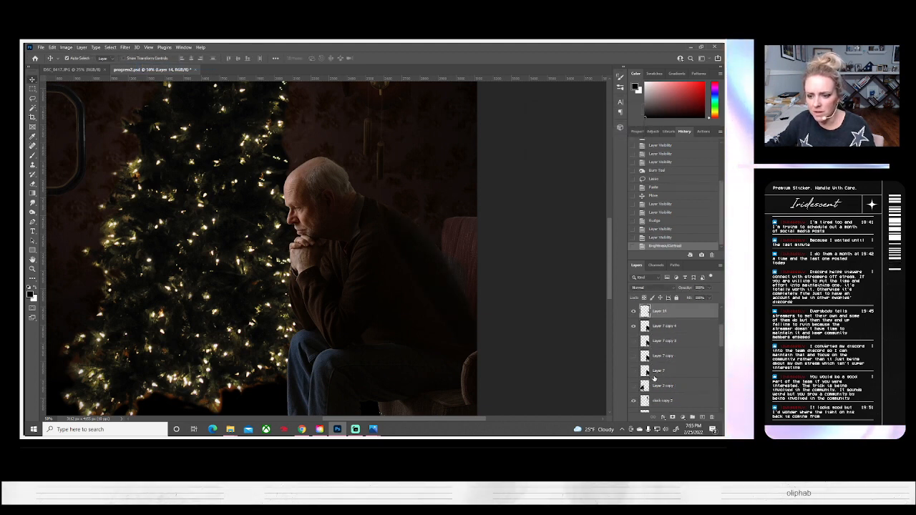
pyautogui.click(633, 327)
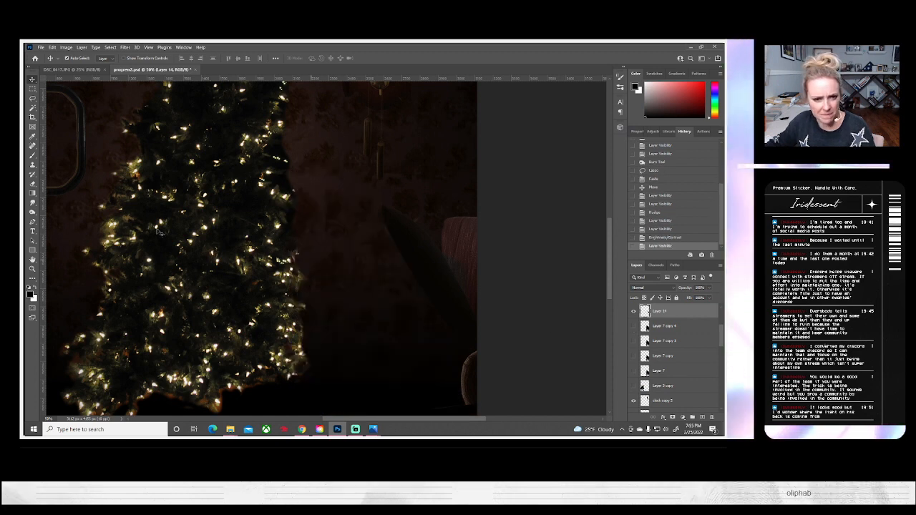
pyautogui.click(32, 184)
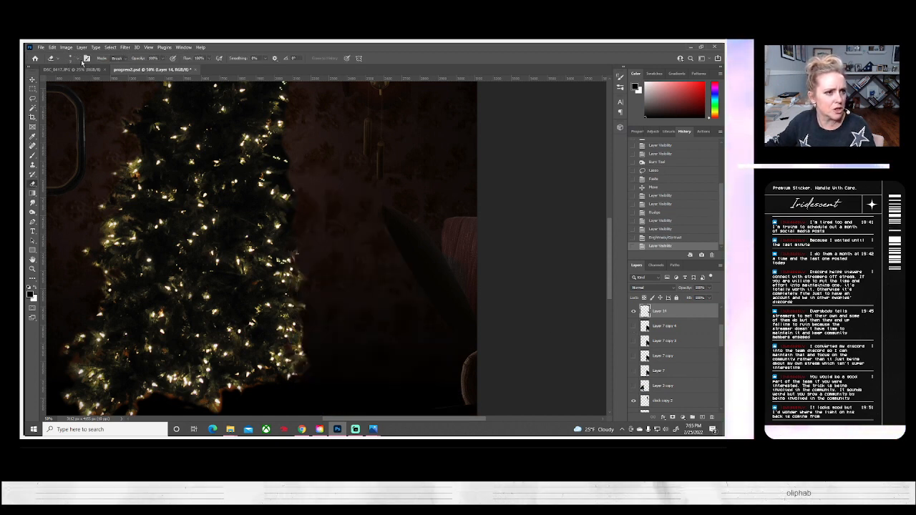
pyautogui.click(78, 59)
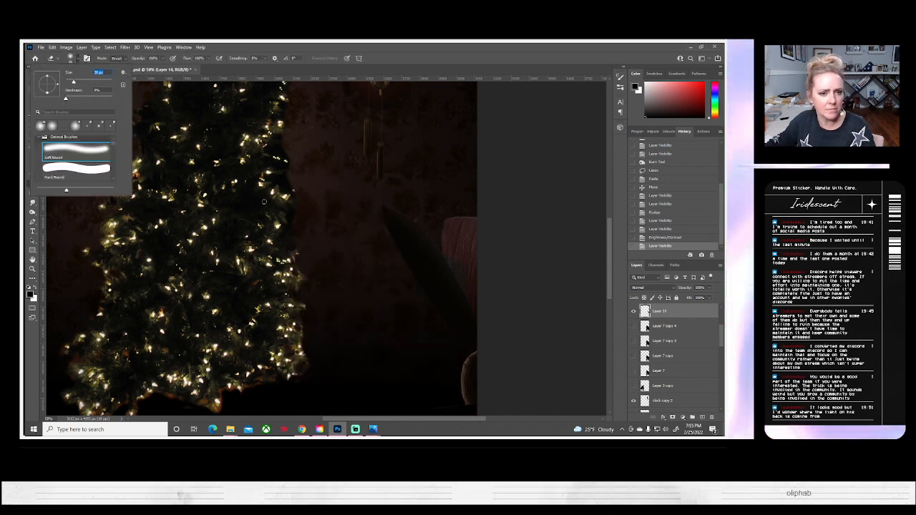
pyautogui.click(81, 82)
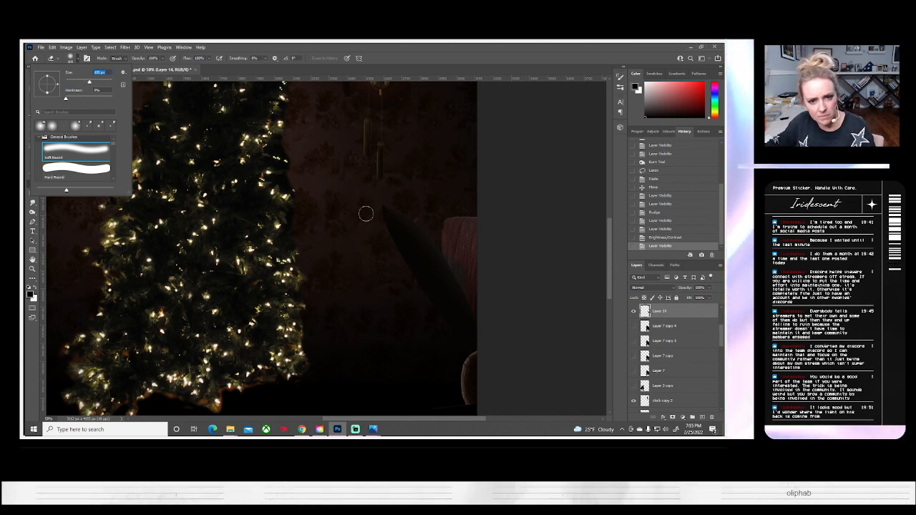
pyautogui.click(373, 213)
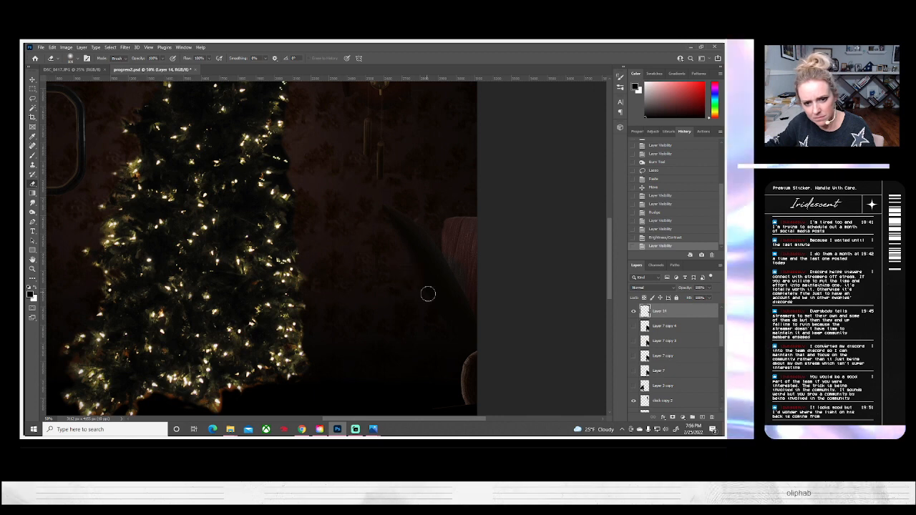
pyautogui.moveTo(449, 329)
pyautogui.mouseDown()
pyautogui.moveTo(463, 363)
pyautogui.moveTo(420, 271)
pyautogui.moveTo(386, 242)
pyautogui.mouseUp()
pyautogui.moveTo(433, 293); pyautogui.dragTo(406, 270)
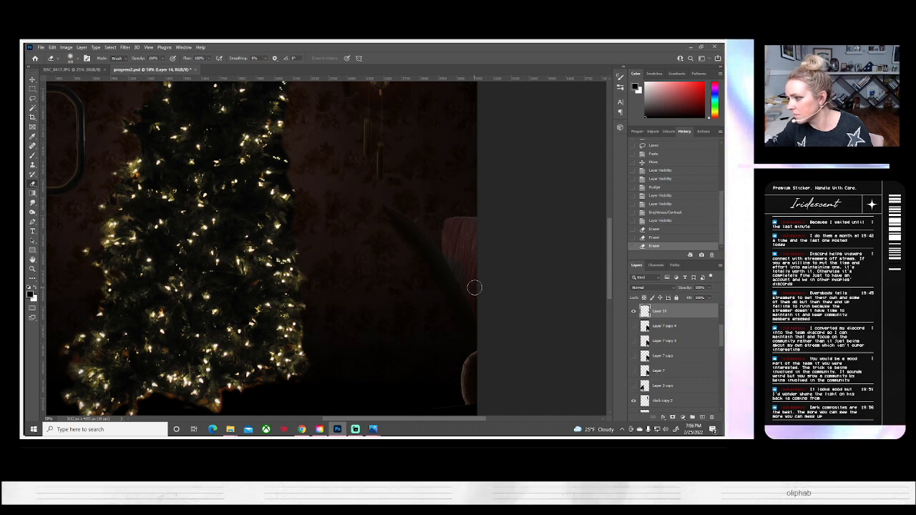
# Step: Show the man's layer again and compare his back with the darkened strip hidden and shown
pyautogui.click(634, 327)
pyautogui.click(633, 312)
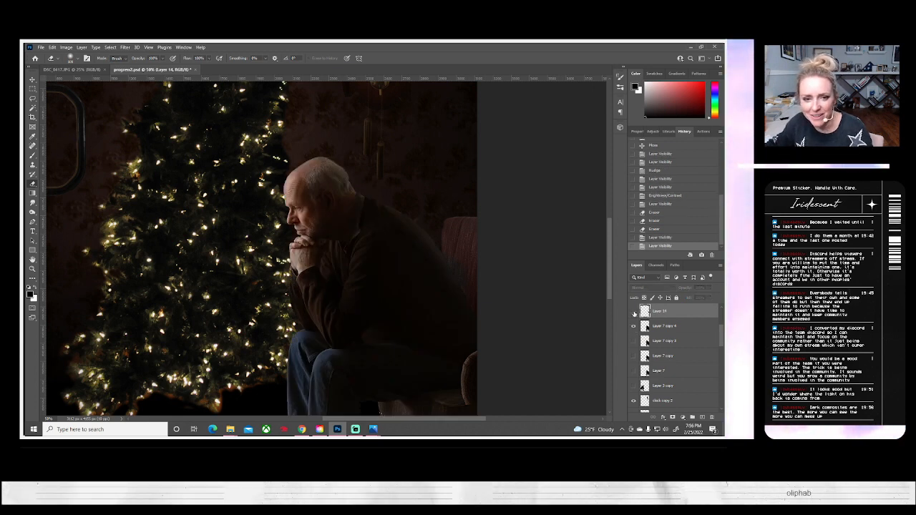
pyautogui.click(633, 312)
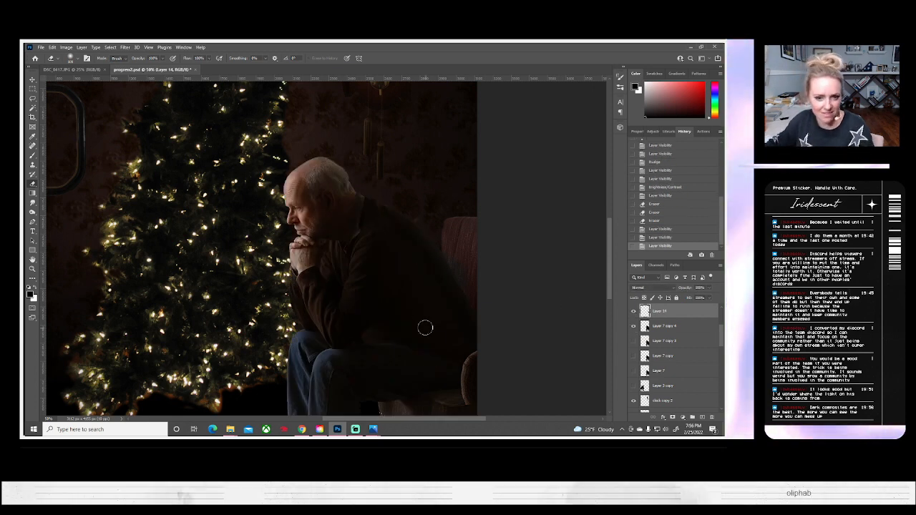
# Step: Merge Layer 14 with Layer 7 copy 4 and compare the composite with the merged layer hidden and shown
pyautogui.rightClick(654, 326)
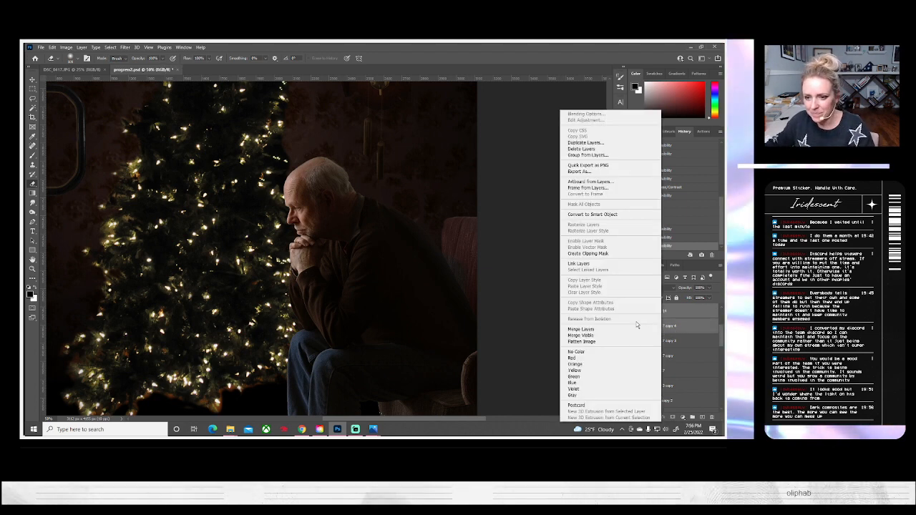
pyautogui.click(580, 329)
pyautogui.click(633, 313)
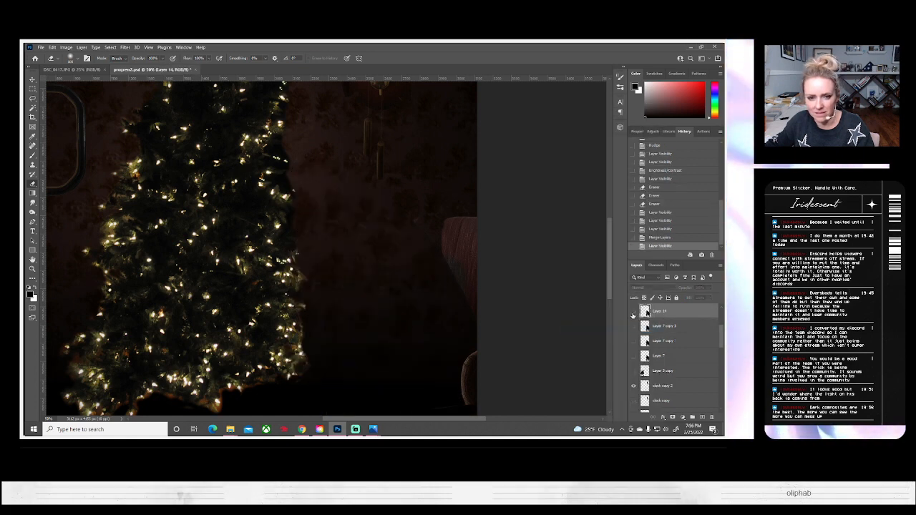
pyautogui.click(633, 313)
# Step: Duplicate the merged Layer 14 under the default copy name
pyautogui.rightClick(661, 312)
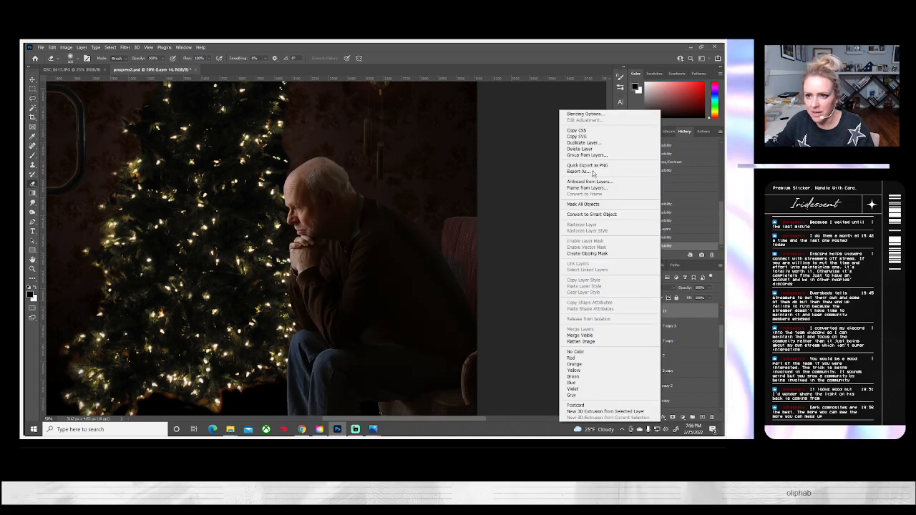
pyautogui.click(630, 146)
pyautogui.click(435, 151)
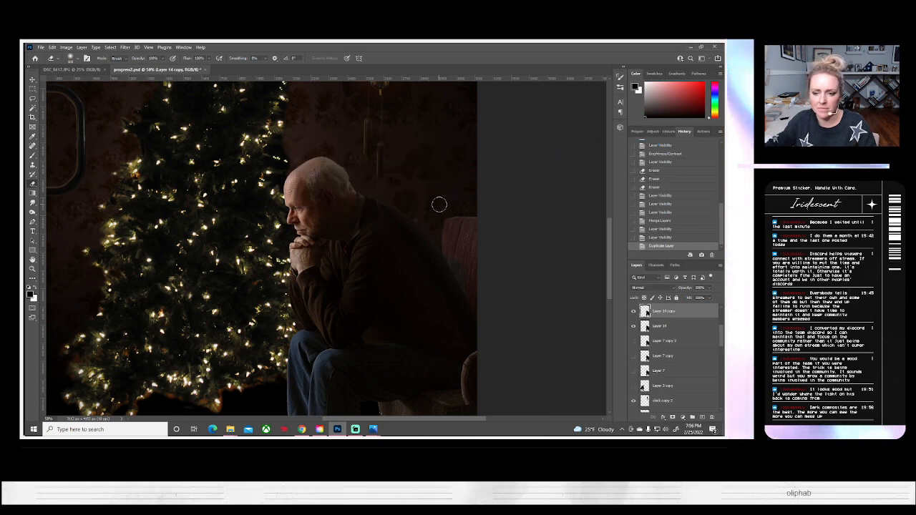
# Step: Check the effect of Layer 11 and Layer 10 copy 2 on the whole composite, and delete both layers
pyautogui.scroll(2, 463, 315)
pyautogui.press('z')
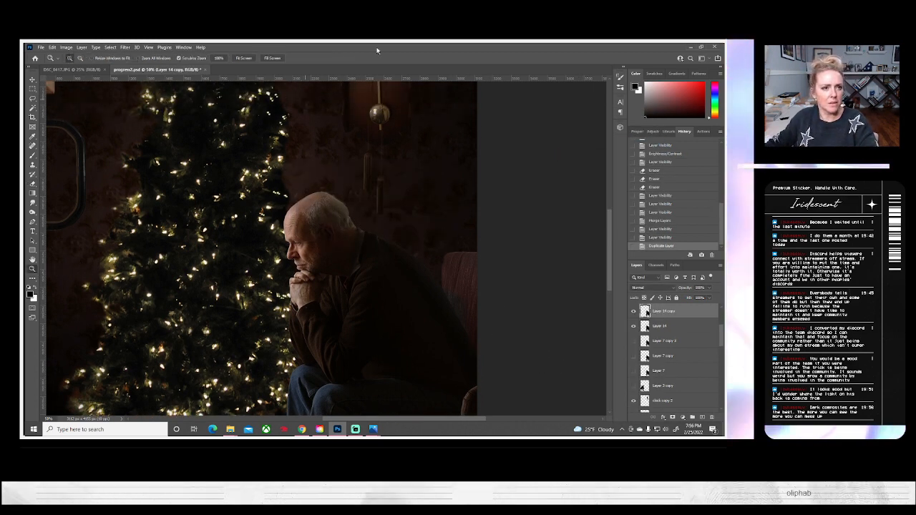
pyautogui.click(238, 58)
pyautogui.scroll(3, 672, 339)
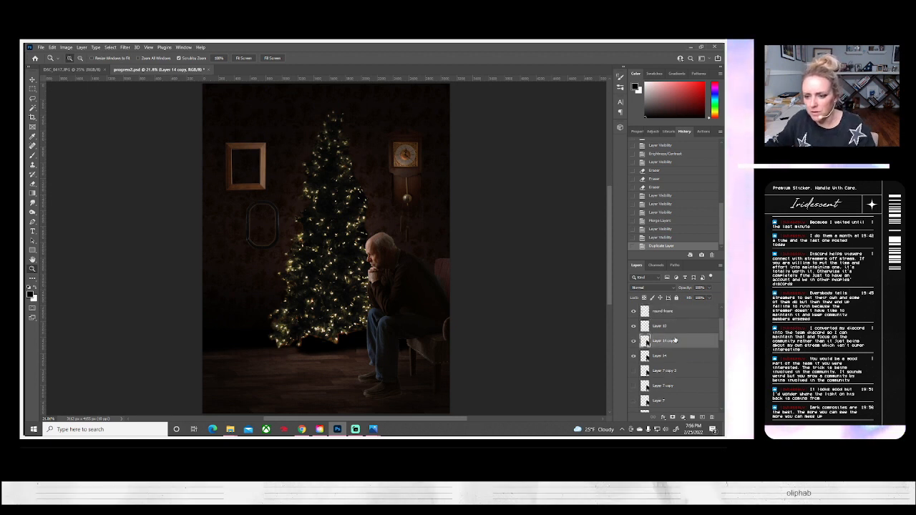
pyautogui.click(632, 313)
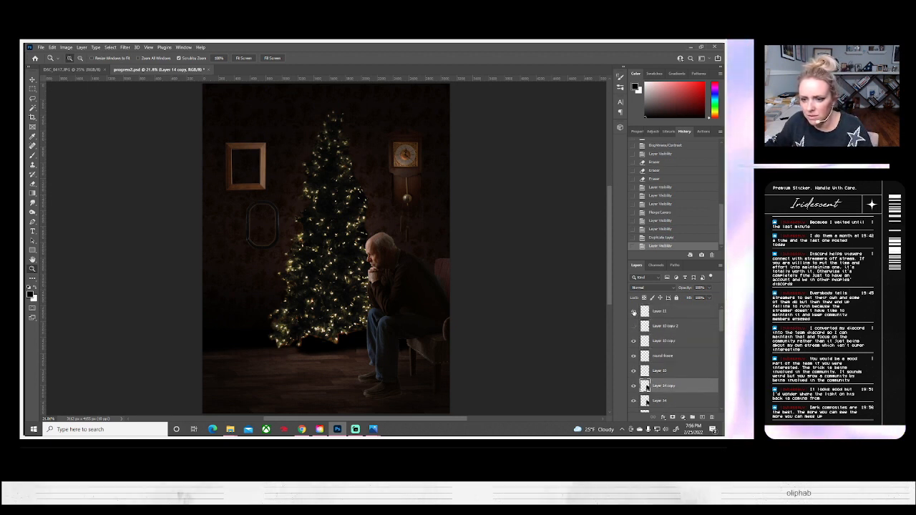
pyautogui.click(633, 313)
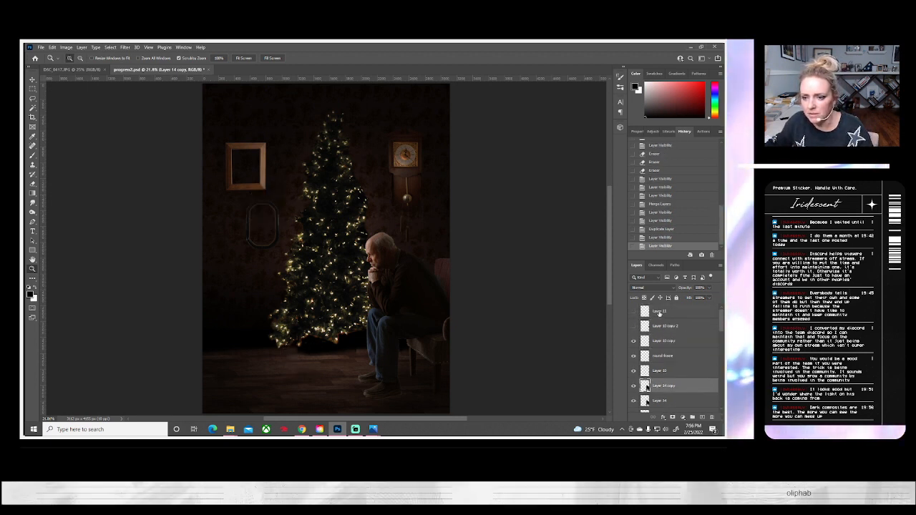
pyautogui.click(659, 313)
pyautogui.click(633, 326)
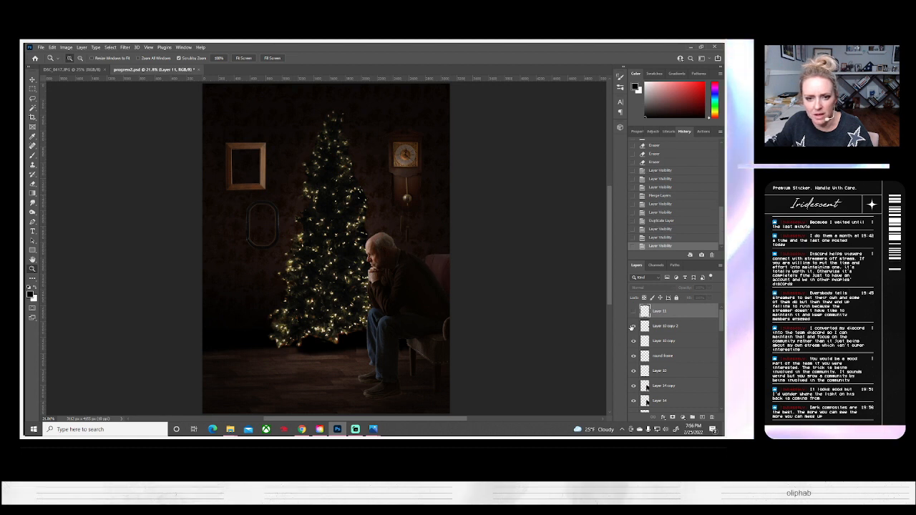
pyautogui.click(632, 327)
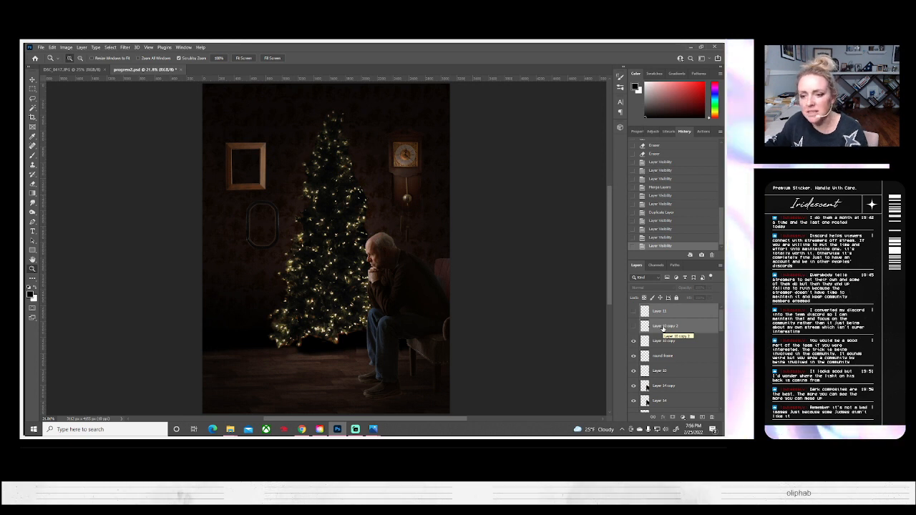
pyautogui.press('Delete')
# Step: Compare the composite with Layer 10 copy, the round frame layer and Layer 10 each hidden and shown
pyautogui.click(633, 313)
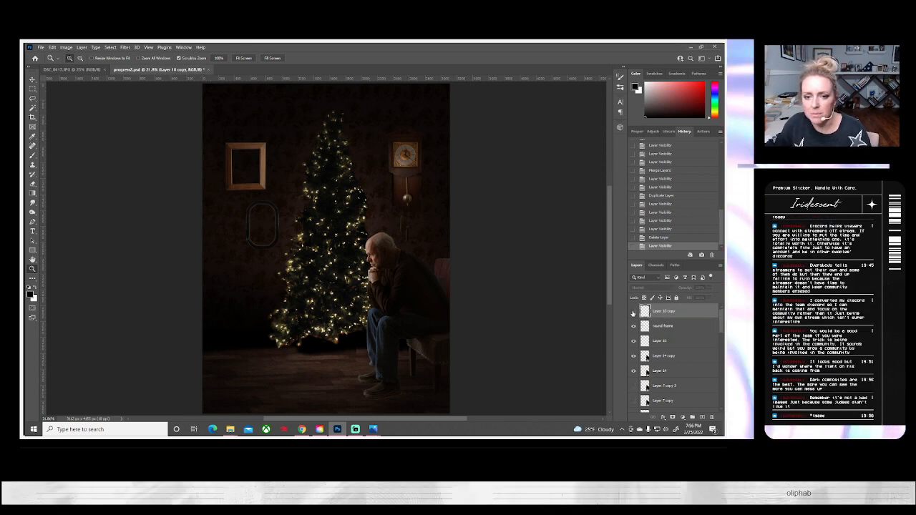
pyautogui.click(633, 313)
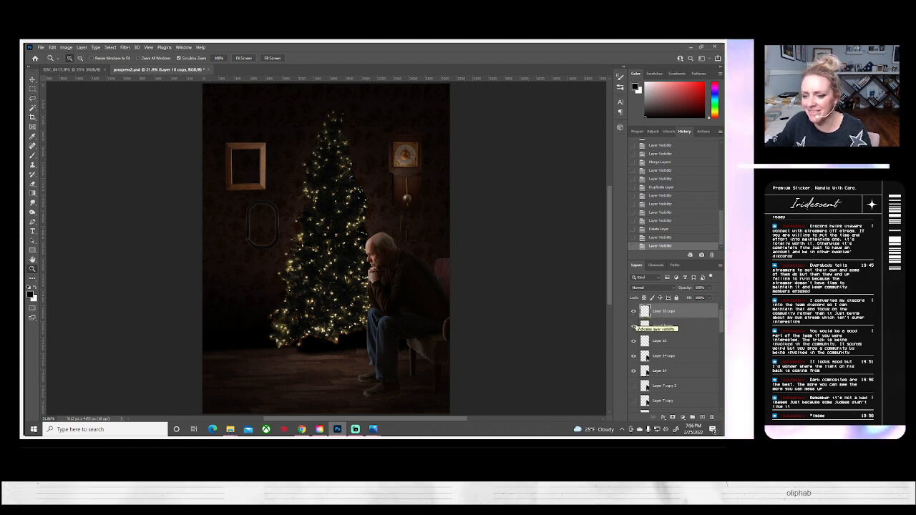
pyautogui.click(634, 326)
pyautogui.click(634, 324)
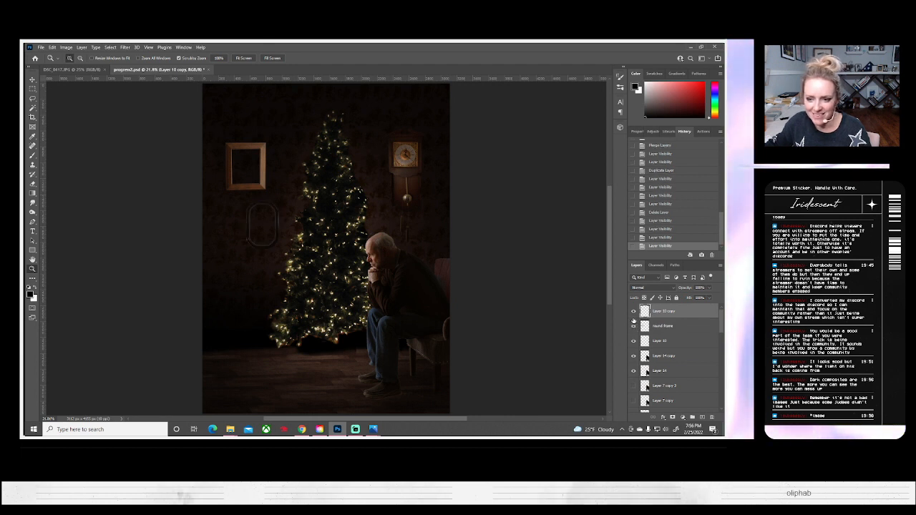
pyautogui.click(633, 313)
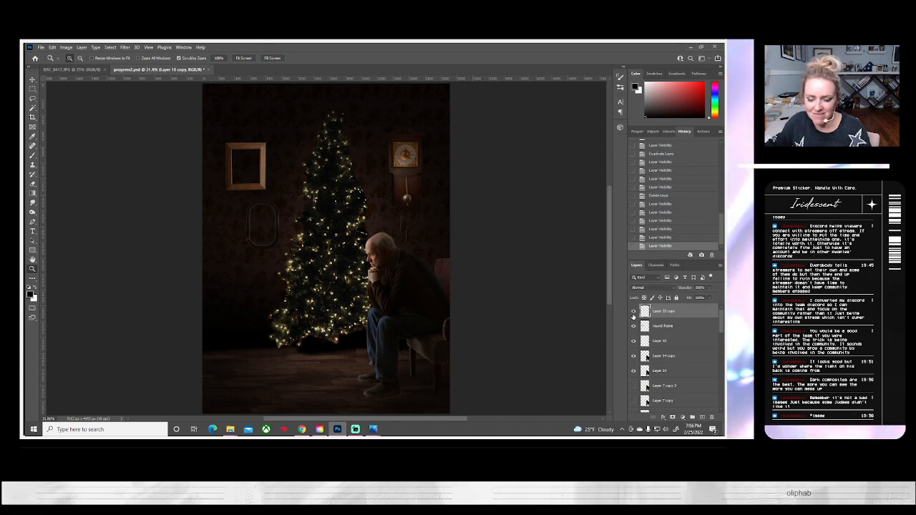
pyautogui.click(633, 340)
pyautogui.click(633, 341)
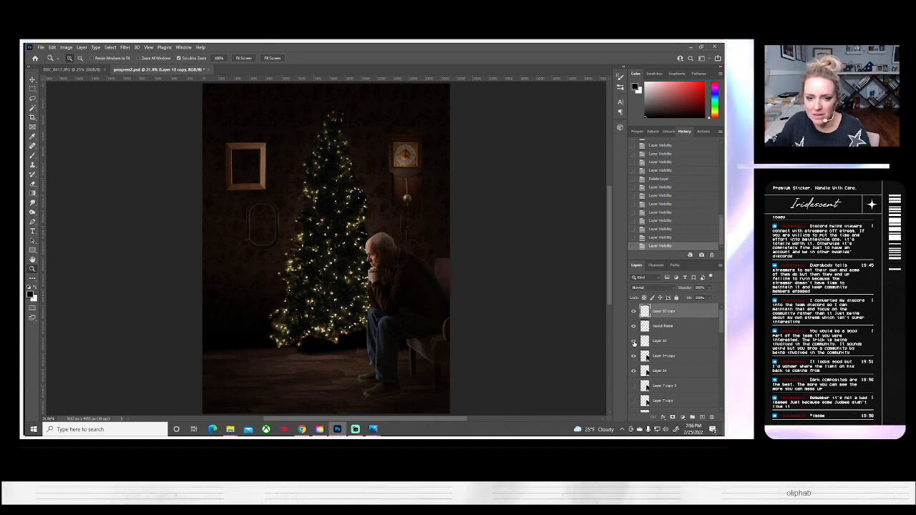
# Step: Burn the shading on Layer 10 around the man's back and the chair, and compare it hidden and shown
pyautogui.click(647, 343)
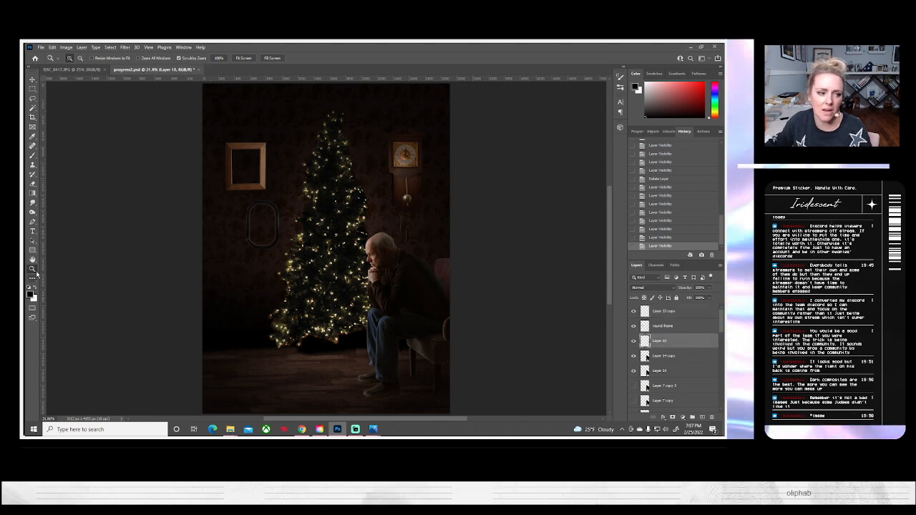
pyautogui.click(435, 283)
pyautogui.click(435, 282)
pyautogui.click(435, 282)
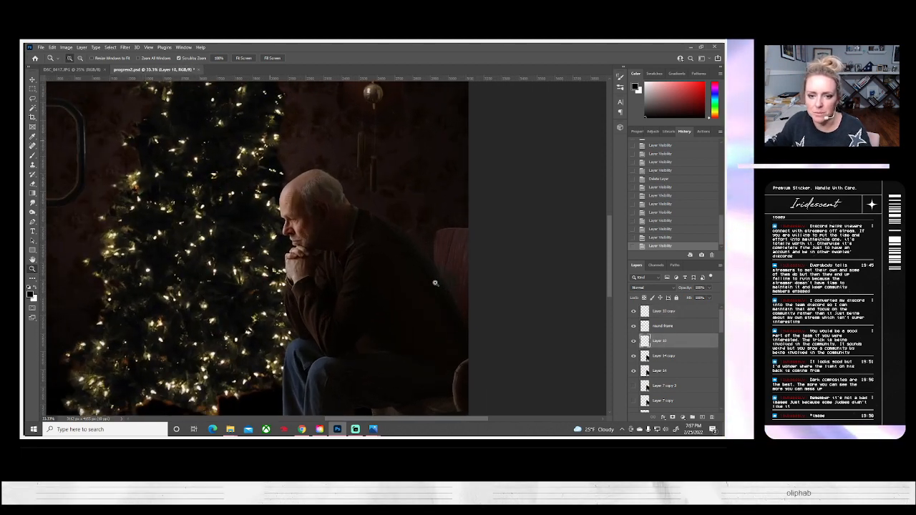
pyautogui.click(435, 282)
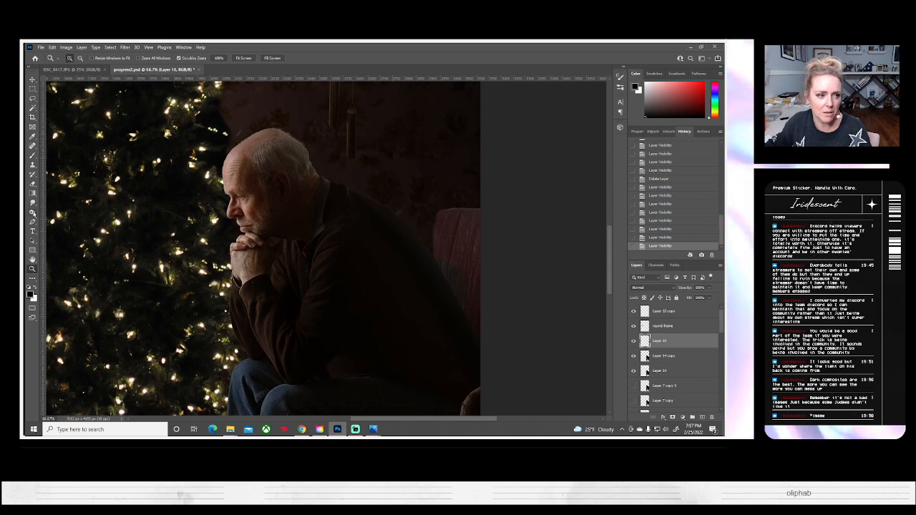
pyautogui.click(31, 212)
pyautogui.moveTo(423, 370)
pyautogui.mouseDown()
pyautogui.moveTo(458, 307)
pyautogui.moveTo(411, 278)
pyautogui.moveTo(503, 297)
pyautogui.moveTo(430, 266)
pyautogui.moveTo(460, 255)
pyautogui.moveTo(450, 347)
pyautogui.moveTo(410, 269)
pyautogui.moveTo(470, 290)
pyautogui.moveTo(479, 313)
pyautogui.moveTo(549, 343)
pyautogui.mouseUp()
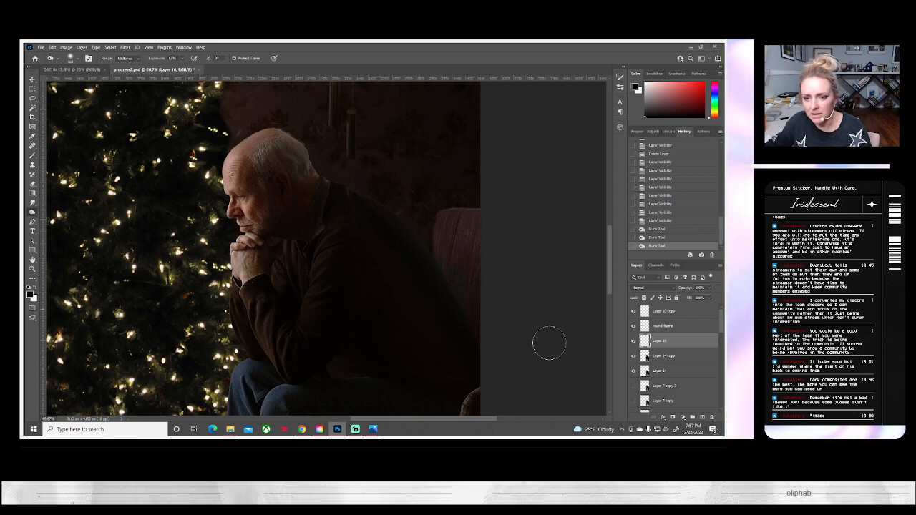
pyautogui.click(633, 341)
pyautogui.click(633, 341)
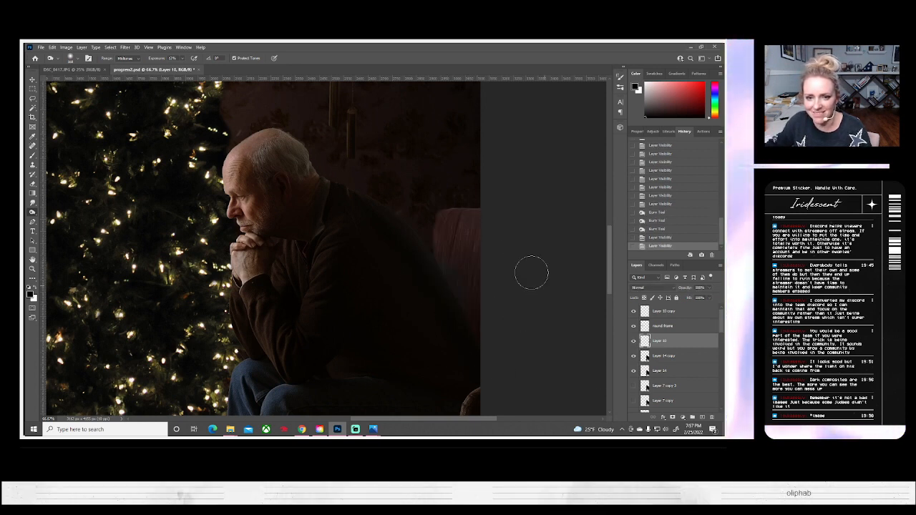
# Step: Darken Layer 10 with Brightness/Contrast by setting the brightness to -38
pyautogui.click(66, 47)
pyautogui.moveTo(76, 66)
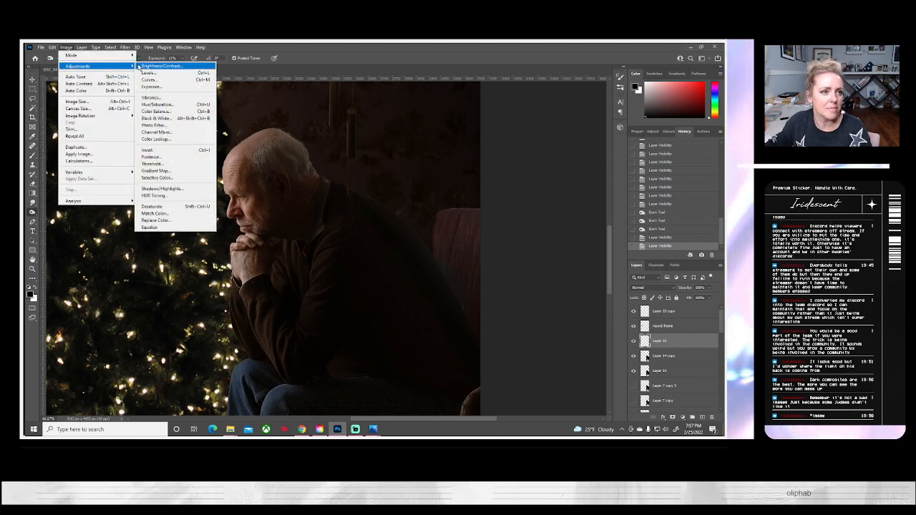
pyautogui.click(157, 66)
pyautogui.moveTo(570, 133); pyautogui.dragTo(560, 133)
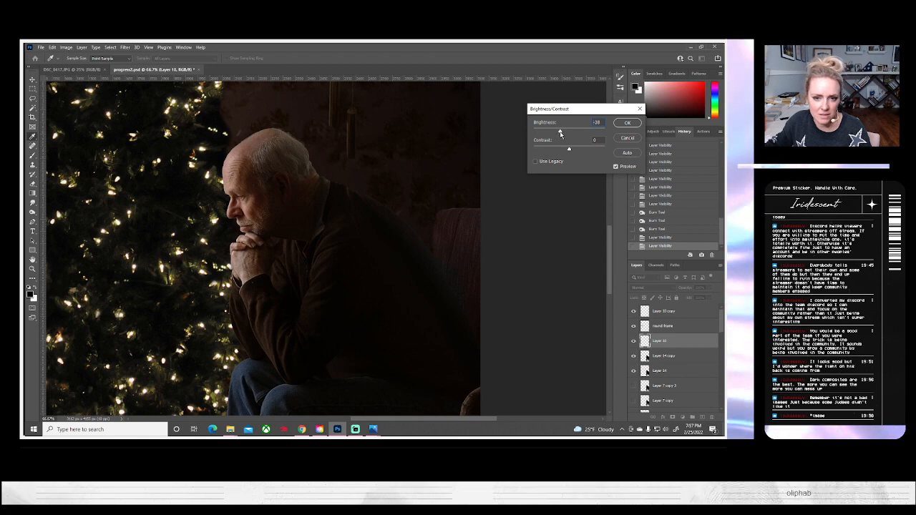
pyautogui.click(627, 123)
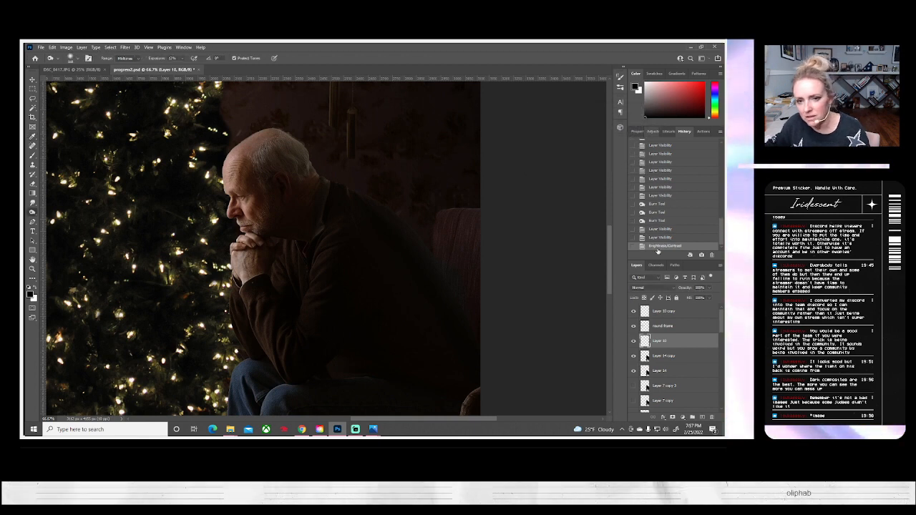
# Step: Duplicate Layer 10 as Layer 10 copy 2 and darken the copy with a Brightness/Contrast brightness of about -48
pyautogui.rightClick(669, 346)
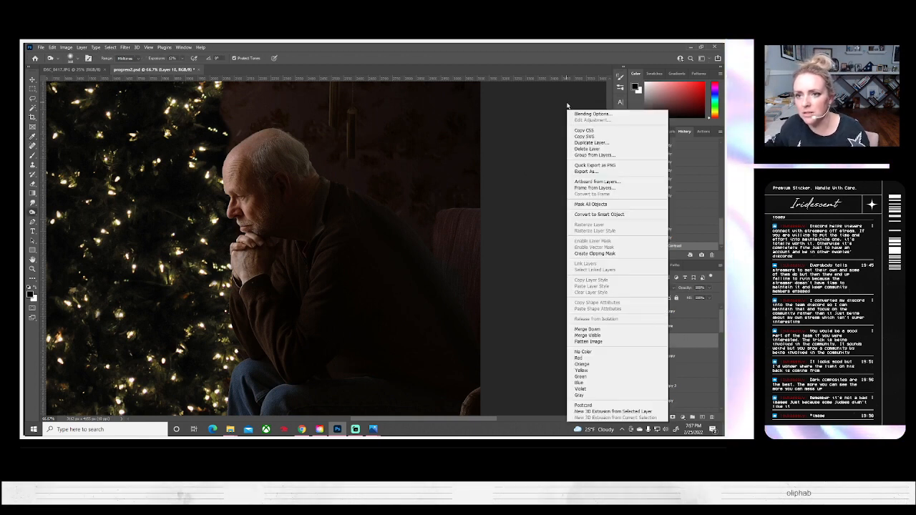
pyautogui.click(594, 142)
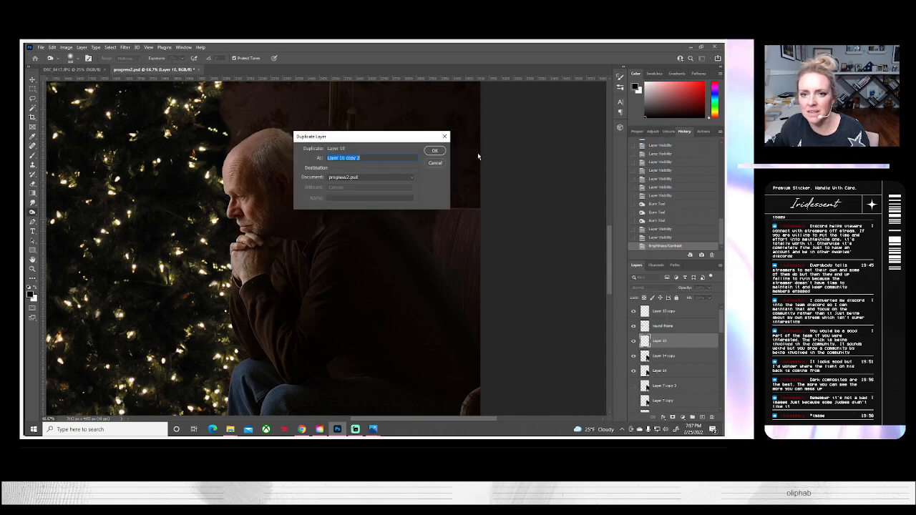
pyautogui.click(434, 151)
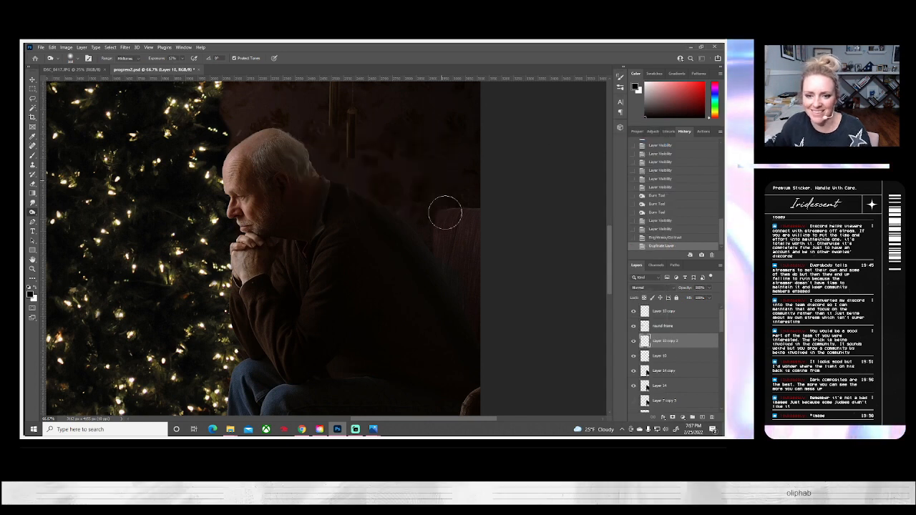
pyautogui.click(66, 47)
pyautogui.moveTo(79, 67)
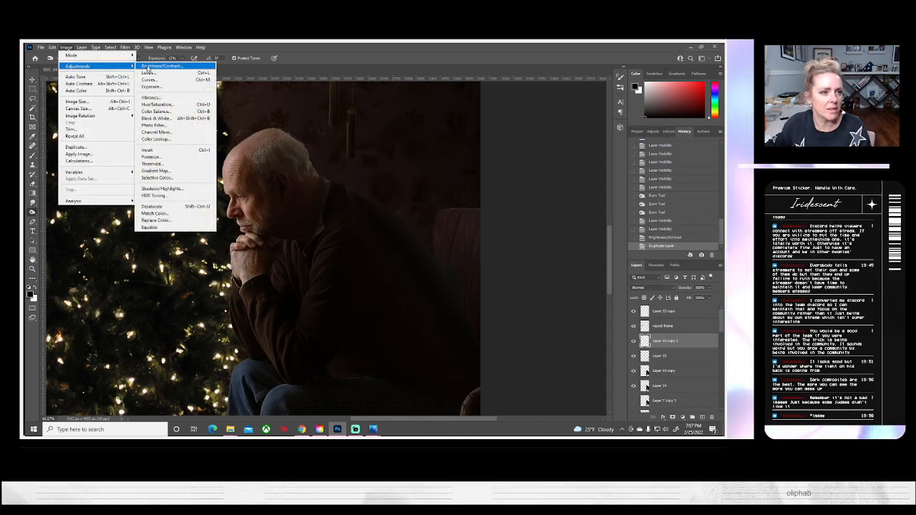
pyautogui.click(161, 65)
pyautogui.moveTo(569, 132); pyautogui.dragTo(558, 135)
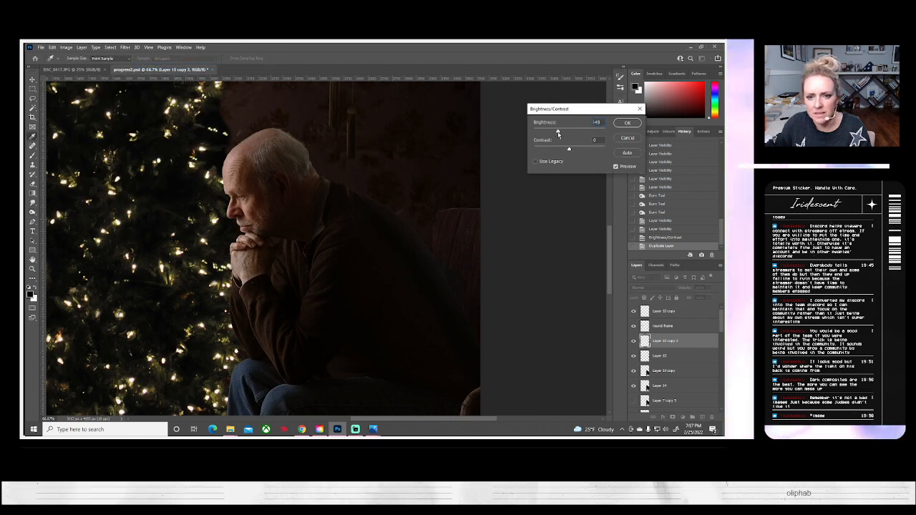
pyautogui.click(627, 122)
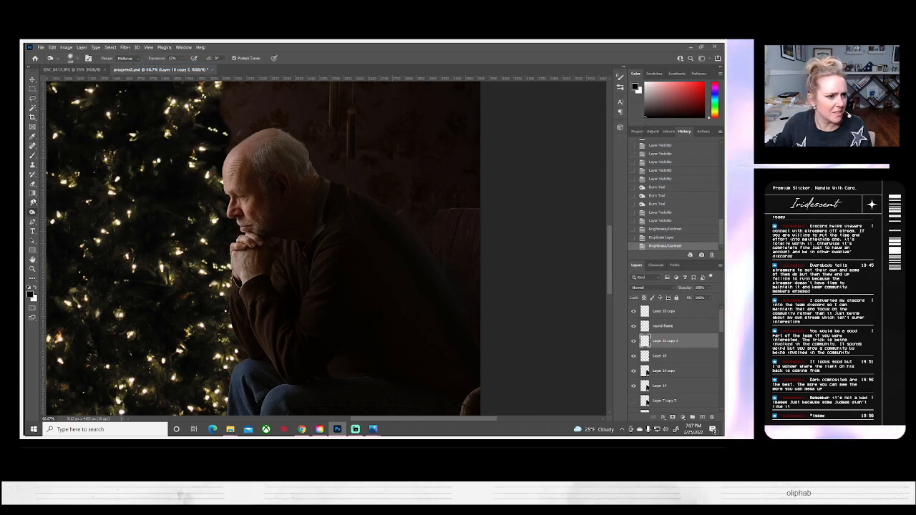
# Step: Soften Layer 10 copy 2 along the man's back with the Eraser at 30% opacity, and compare it hidden and shown
pyautogui.click(33, 183)
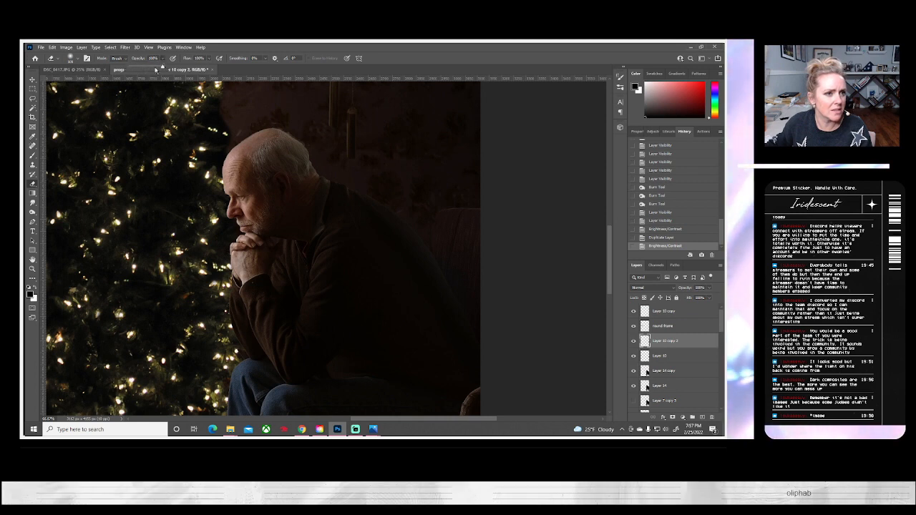
pyautogui.moveTo(426, 268); pyautogui.dragTo(427, 198)
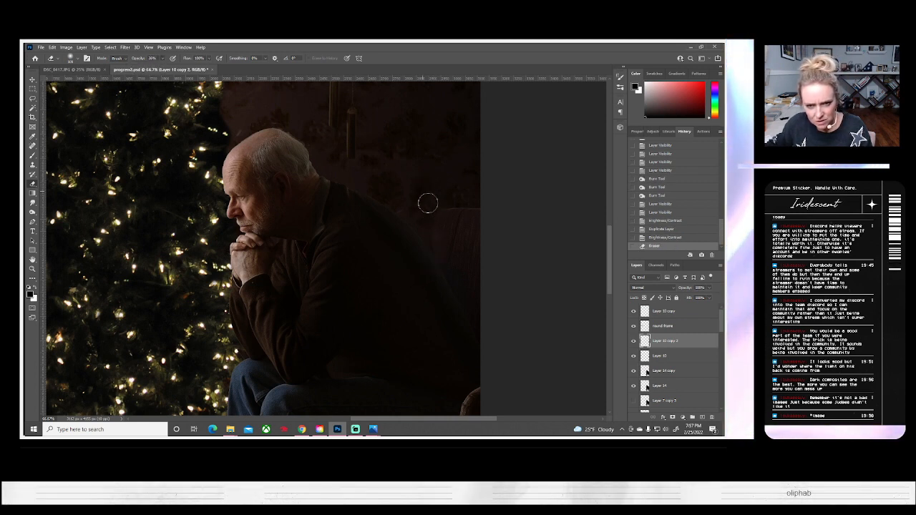
pyautogui.moveTo(439, 258); pyautogui.dragTo(432, 194)
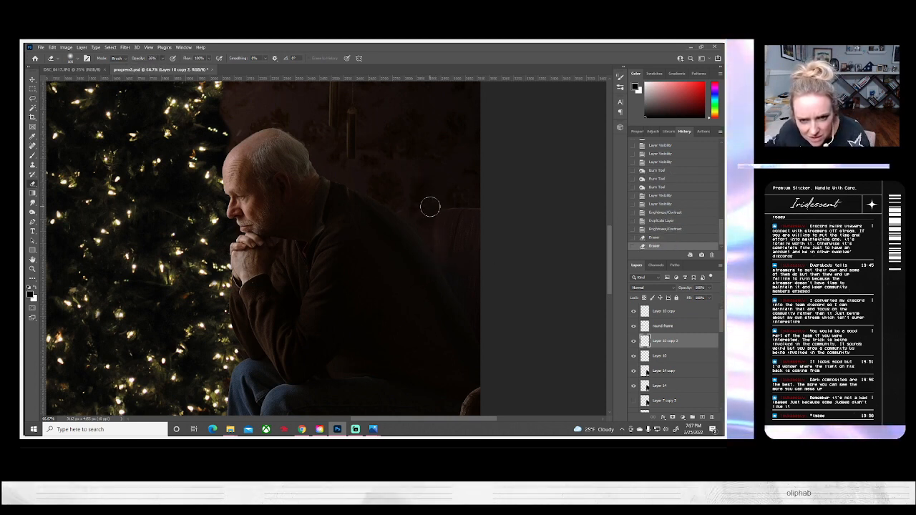
pyautogui.moveTo(438, 278); pyautogui.dragTo(444, 268)
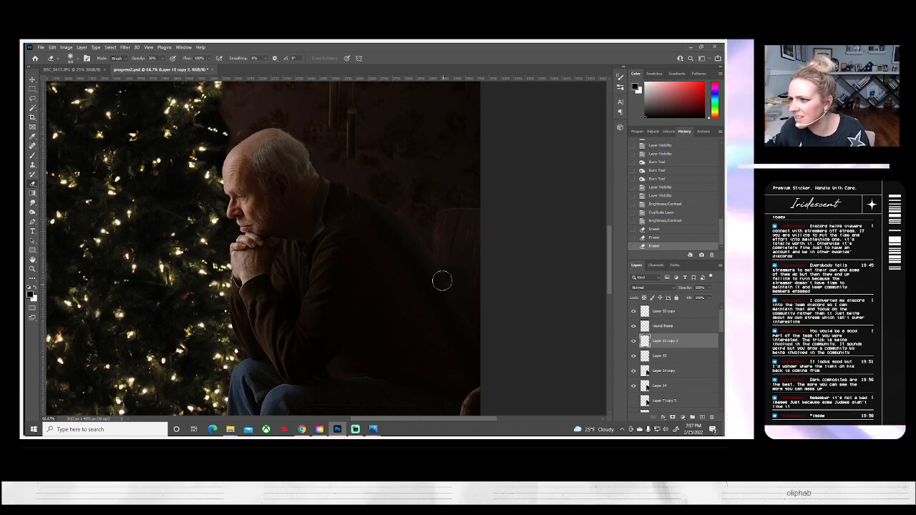
pyautogui.moveTo(444, 233); pyautogui.dragTo(441, 292)
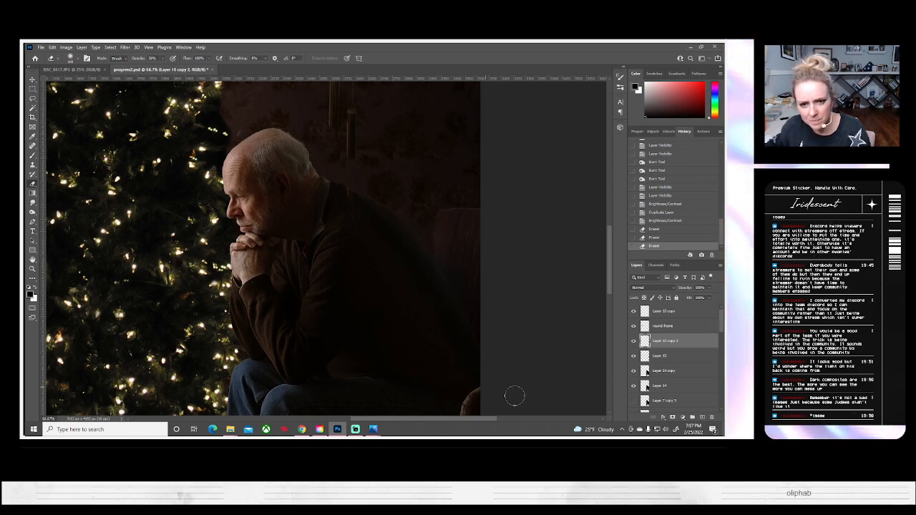
pyautogui.click(632, 343)
pyautogui.click(632, 343)
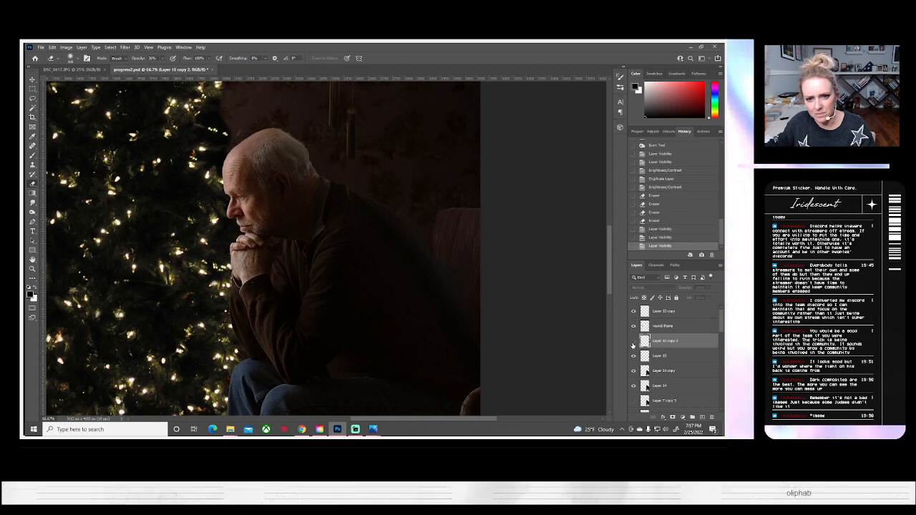
# Step: Compare Layer 10 copy 2 hidden and shown, and erase a little more of it behind the man's back
pyautogui.click(632, 343)
pyautogui.click(632, 342)
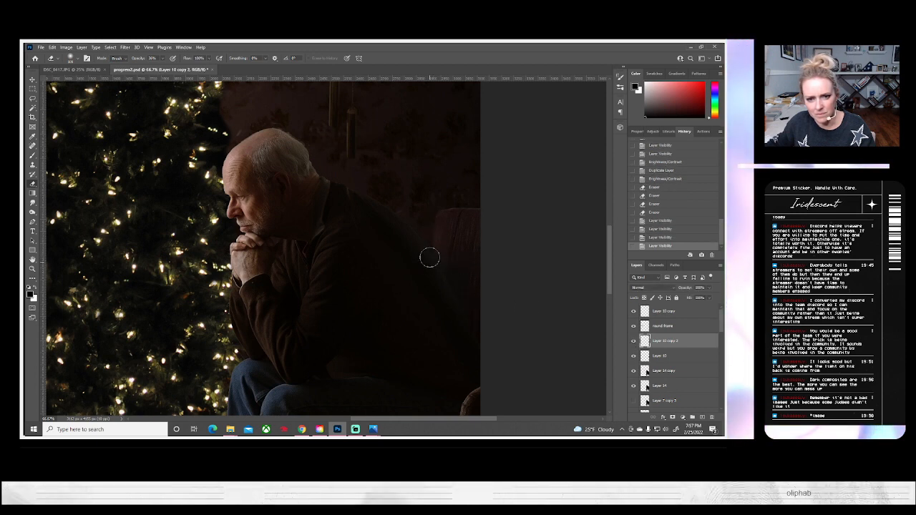
pyautogui.moveTo(435, 227); pyautogui.dragTo(440, 265)
# Step: Merge Layer 10 copy 2 with Layer 10 and save the document
pyautogui.rightClick(659, 360)
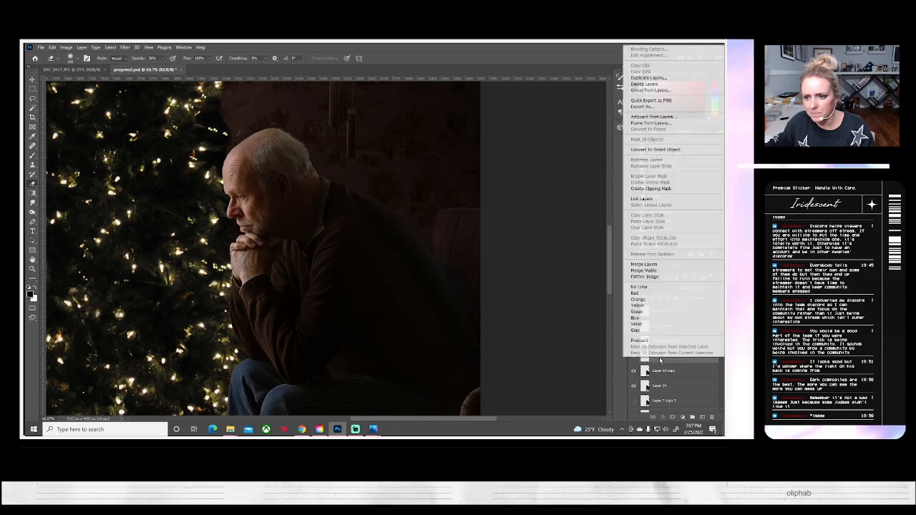
pyautogui.click(649, 266)
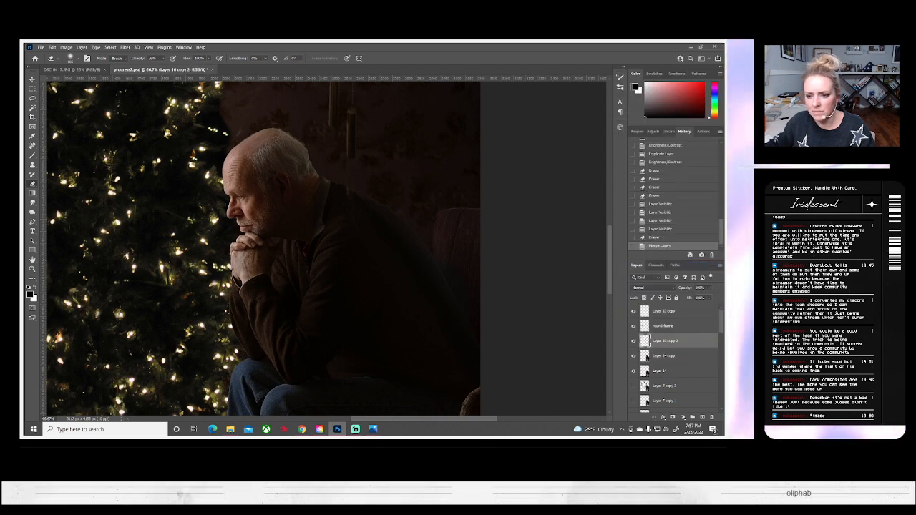
pyautogui.hotkey('ctrl', 's')
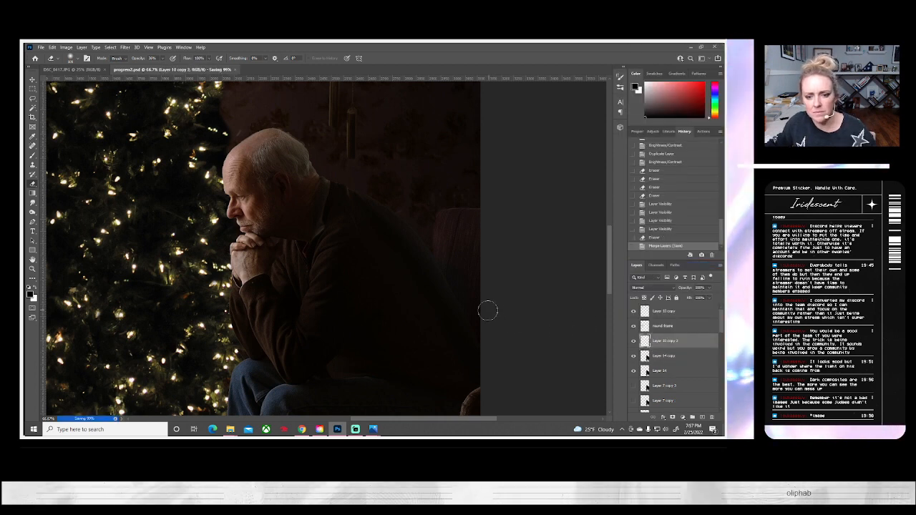
# Step: Compare the layers above Layer 10 copy 2 hidden and shown, close up and with the whole composite in view
pyautogui.click(634, 325)
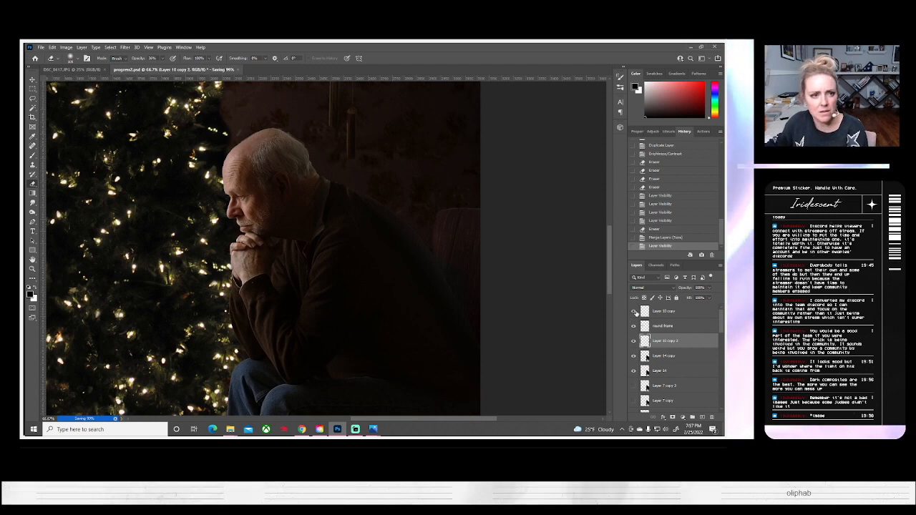
pyautogui.click(633, 325)
pyautogui.click(30, 271)
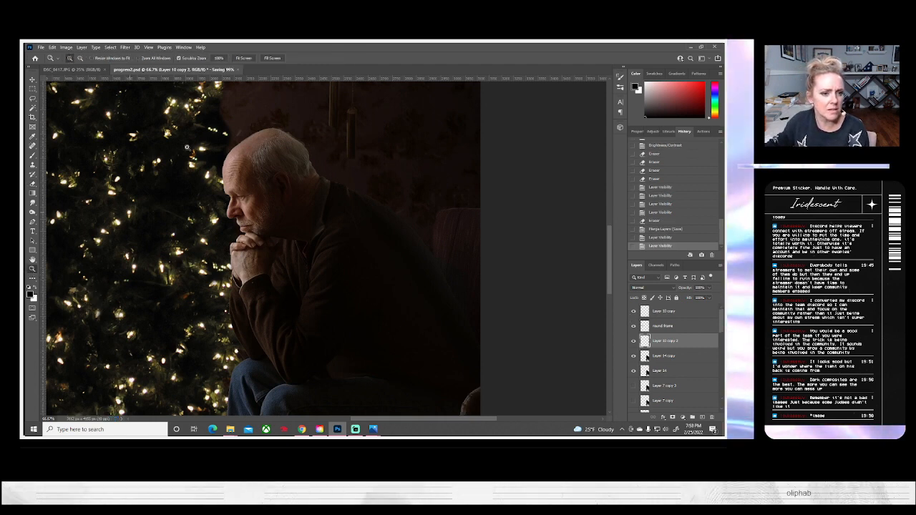
pyautogui.hotkey('ctrl', '0')
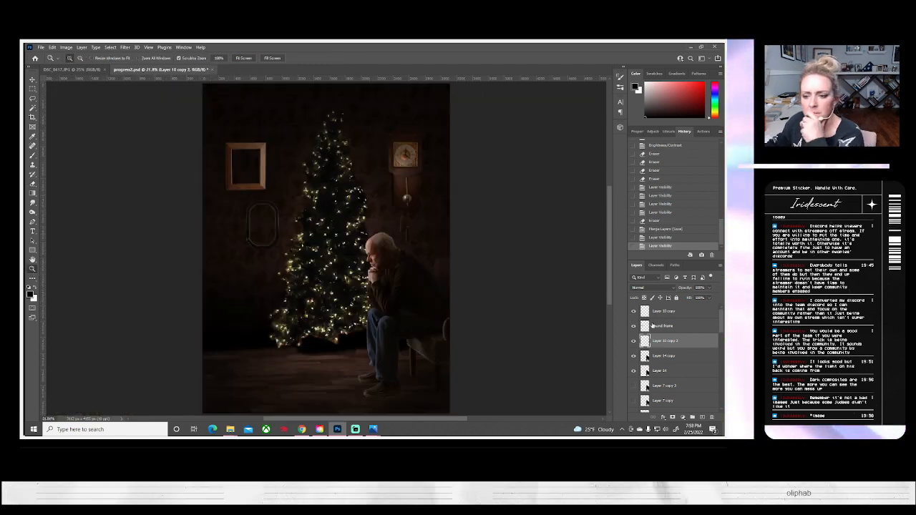
pyautogui.click(633, 312)
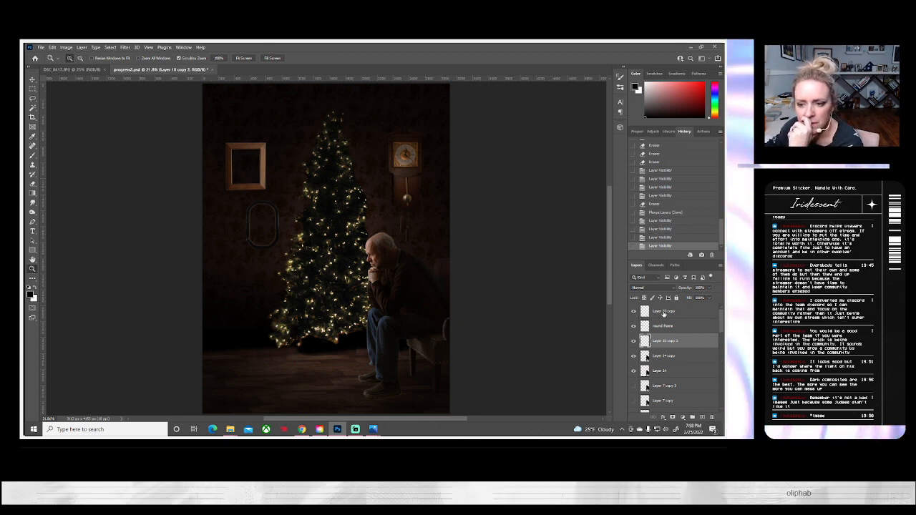
pyautogui.click(633, 312)
pyautogui.click(633, 312)
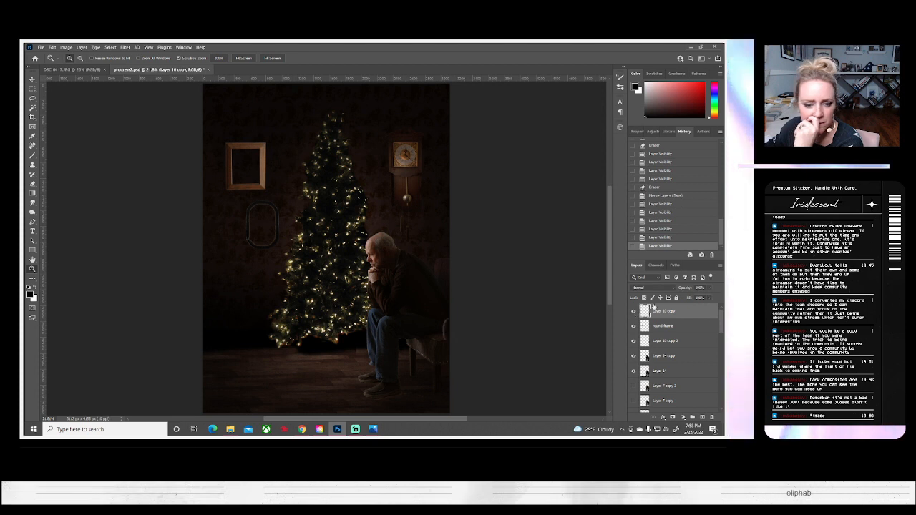
# Step: Darken Layer 10 copy with a Brightness/Contrast brightness of about -87, and compare the layer hidden and shown
pyautogui.click(66, 47)
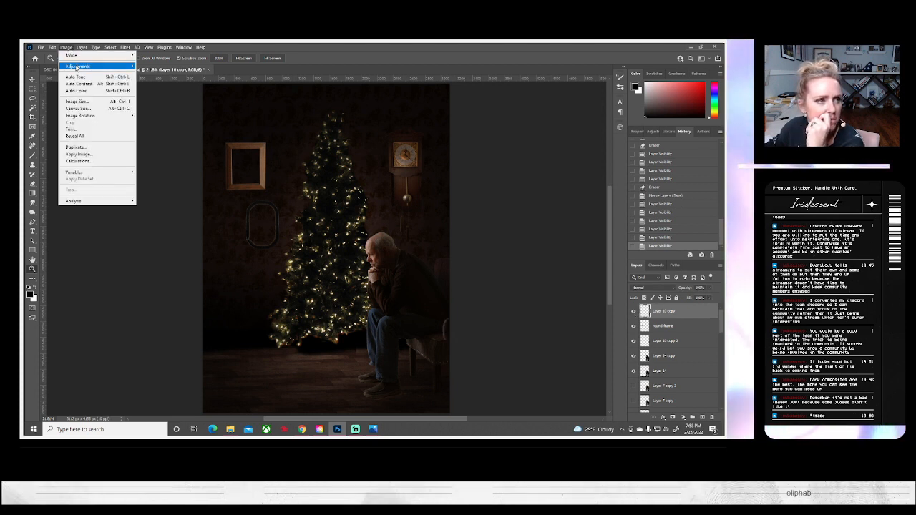
pyautogui.moveTo(86, 65)
pyautogui.click(159, 67)
pyautogui.moveTo(570, 133); pyautogui.dragTo(548, 133)
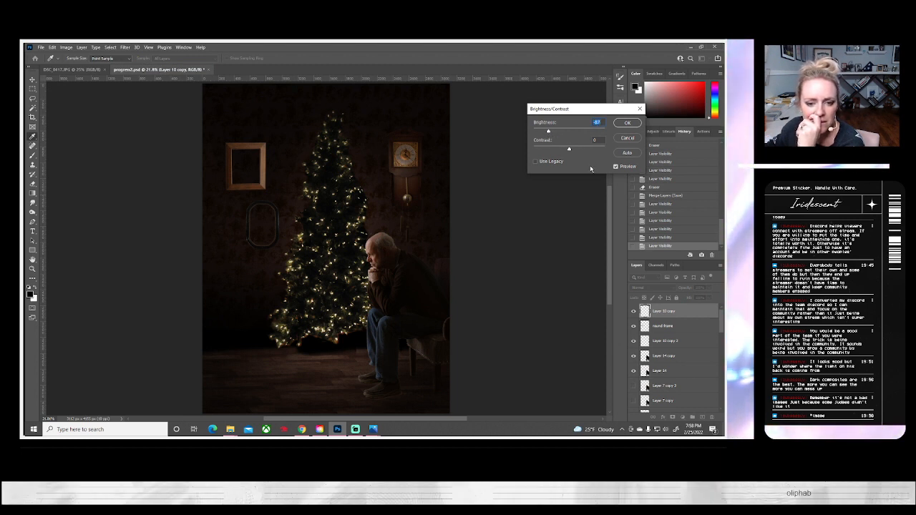
pyautogui.click(627, 124)
pyautogui.press('z')
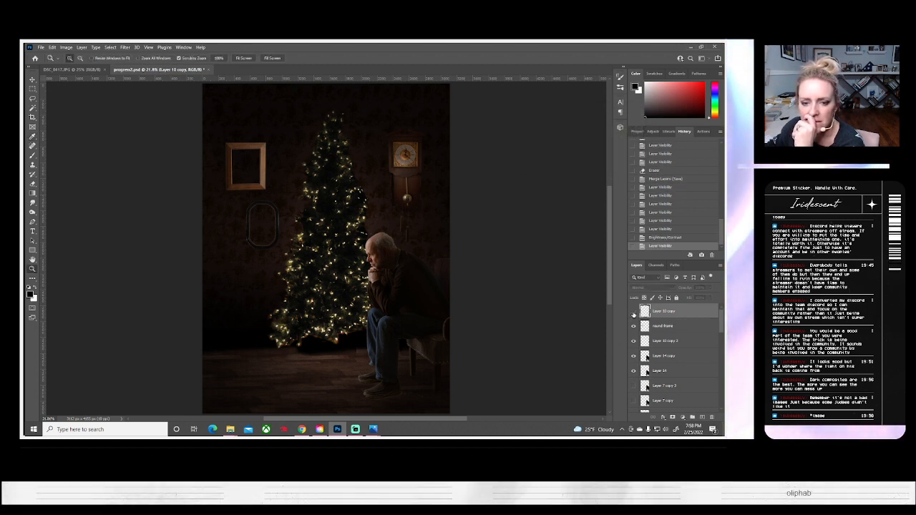
pyautogui.click(634, 312)
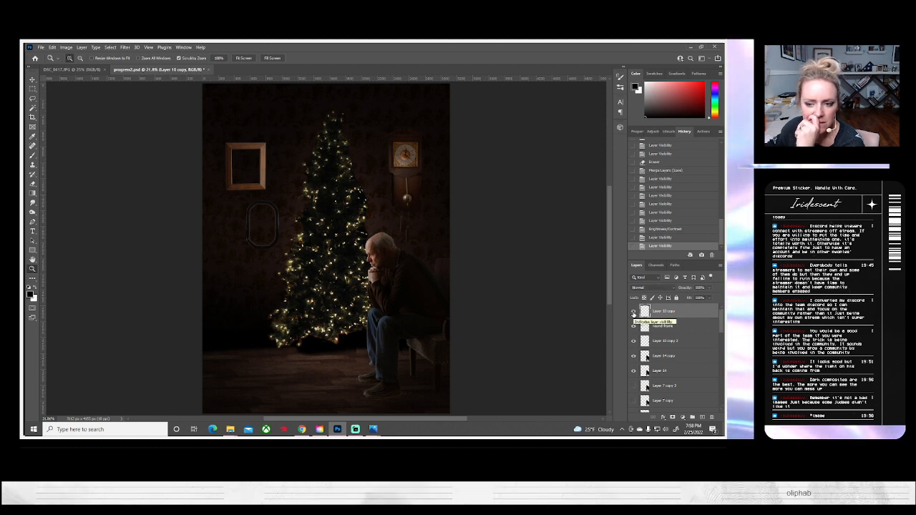
# Step: Compare the round frame layer and Layer 10 copy 2 hidden and shown
pyautogui.click(633, 327)
pyautogui.click(634, 327)
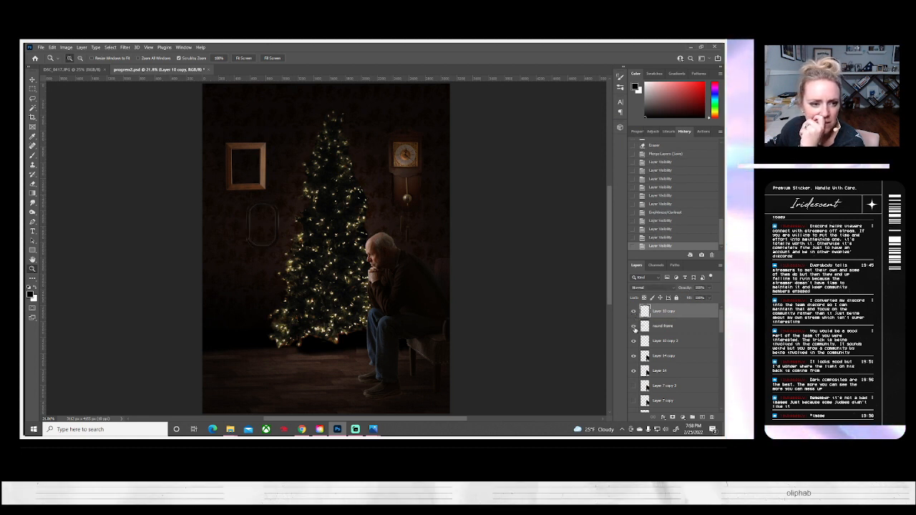
pyautogui.click(634, 342)
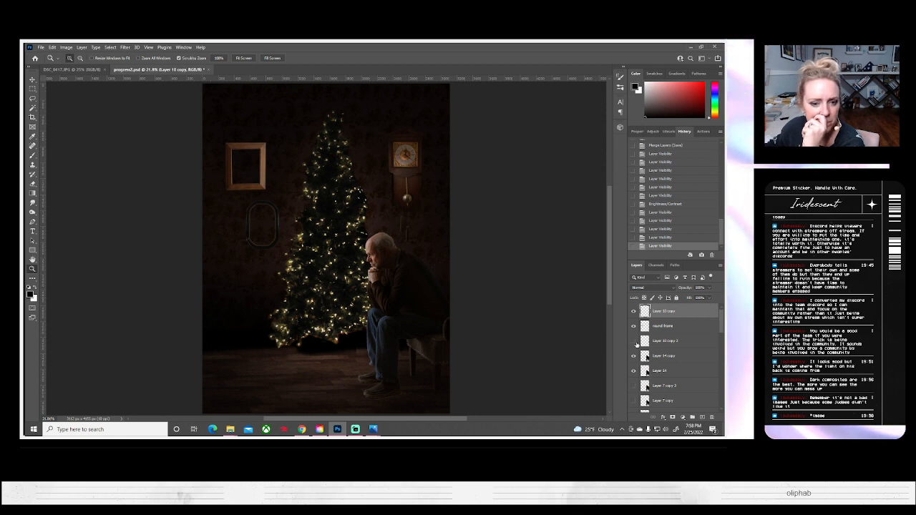
pyautogui.click(634, 342)
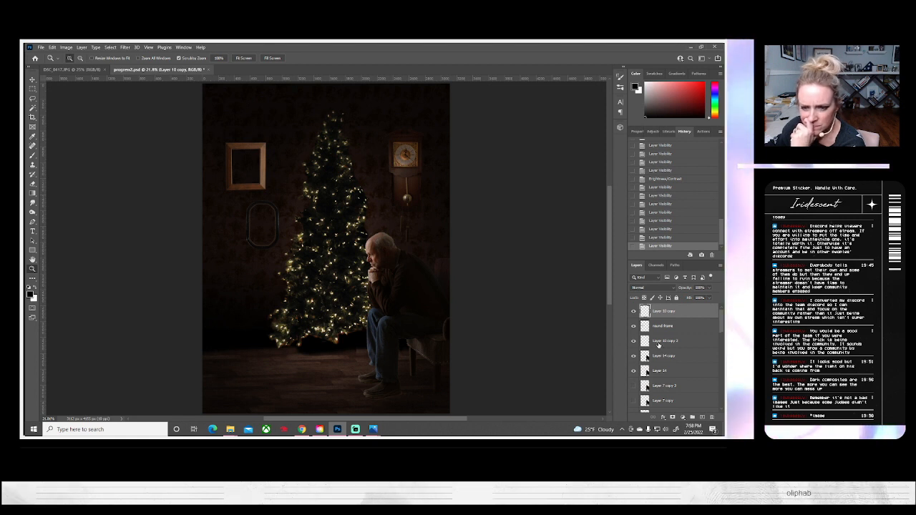
# Step: Move Layer 10 copy 2 directly beneath Layer 14 in the layer stack, and compare it hidden and shown
pyautogui.moveTo(658, 345); pyautogui.dragTo(657, 364)
pyautogui.moveTo(656, 375); pyautogui.dragTo(658, 380)
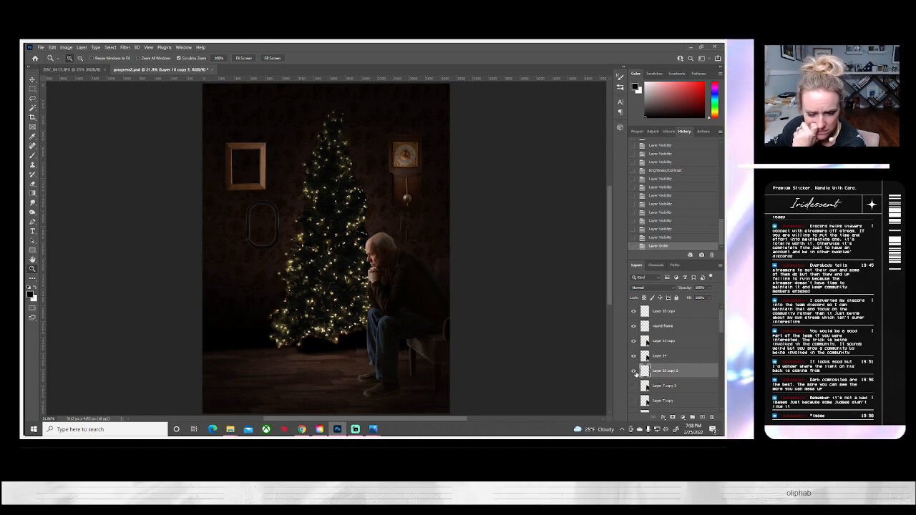
pyautogui.click(634, 372)
pyautogui.click(634, 371)
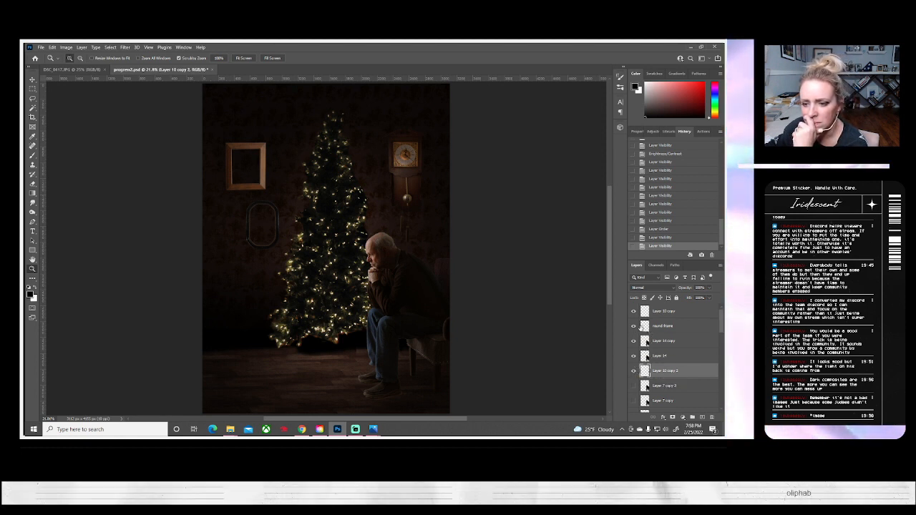
# Step: Delete the four hidden layers between Layer 10 copy 2 and clock copy 2
pyautogui.scroll(-2, 657, 342)
pyautogui.scroll(-1, 658, 342)
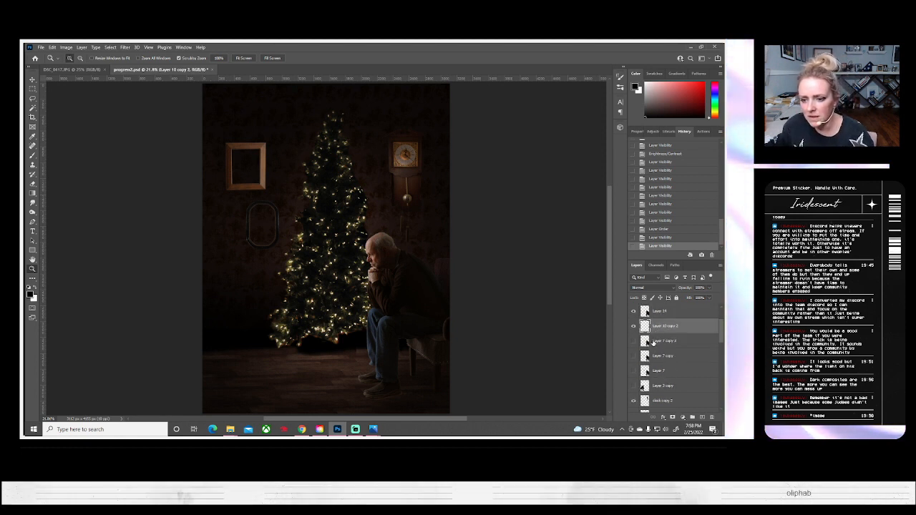
pyautogui.click(655, 342)
pyautogui.keyDown('shift'); pyautogui.click(658, 386); pyautogui.keyUp('shift')
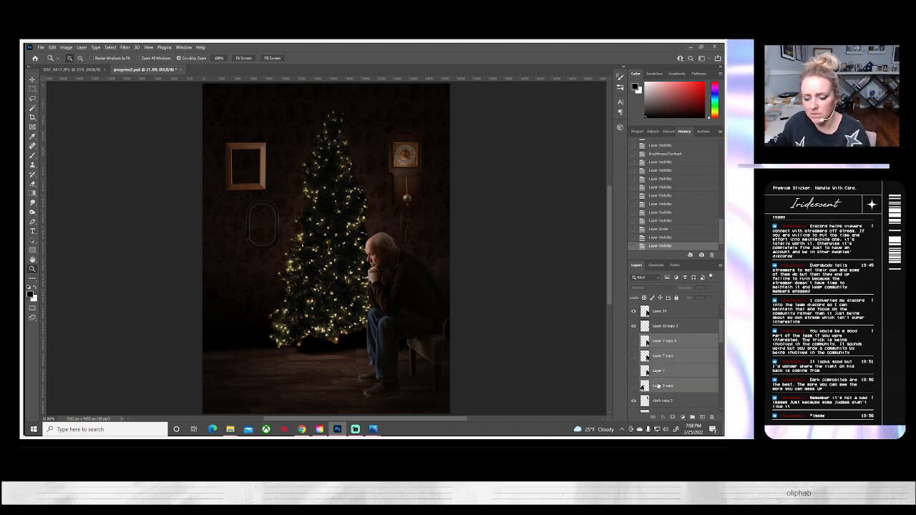
pyautogui.press('Delete')
# Step: Compare the composite with and without Layer 14, and leave that layer hidden
pyautogui.scroll(2, 662, 358)
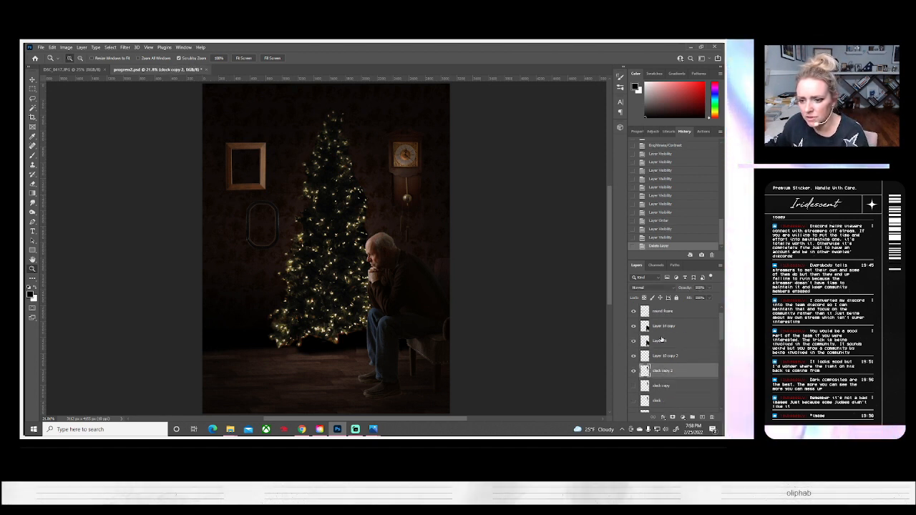
pyautogui.click(633, 341)
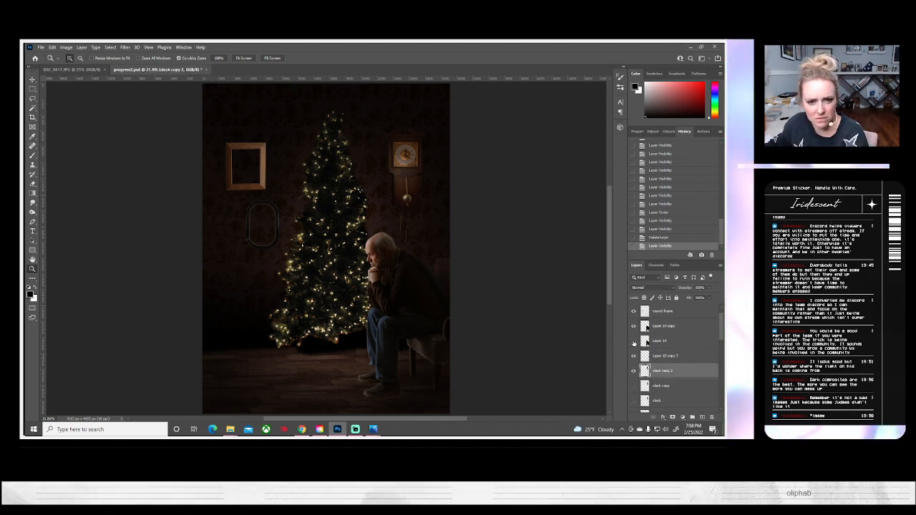
pyautogui.click(634, 341)
pyautogui.click(633, 341)
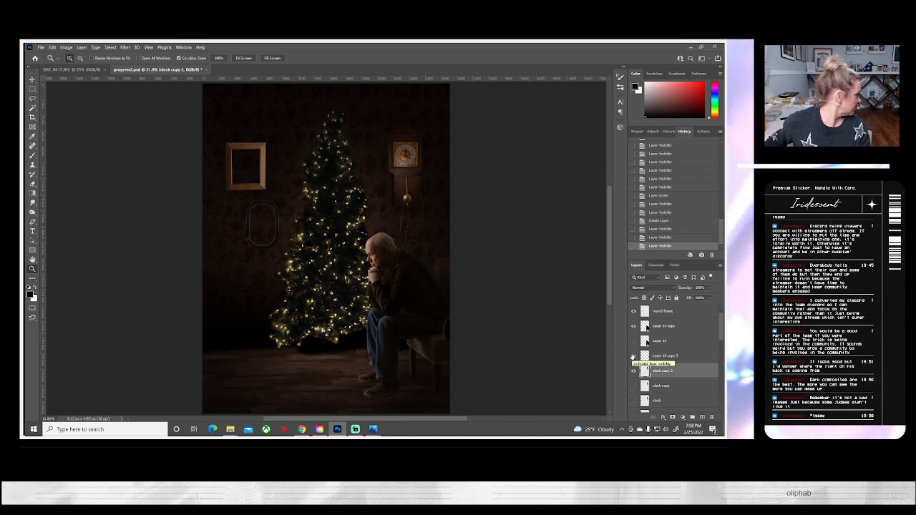
# Step: Compare Layer 10 copy 2 and clock copy 2 hidden and shown
pyautogui.click(633, 357)
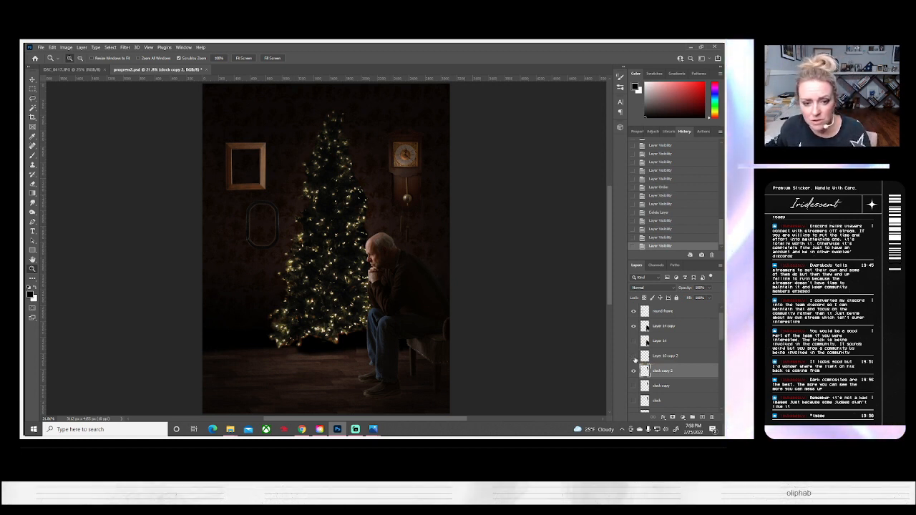
pyautogui.click(634, 357)
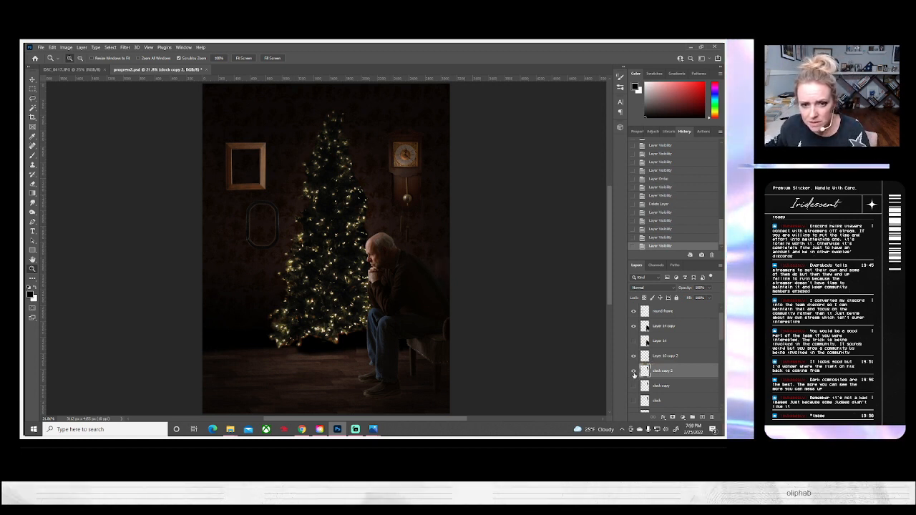
pyautogui.click(633, 371)
pyautogui.click(633, 371)
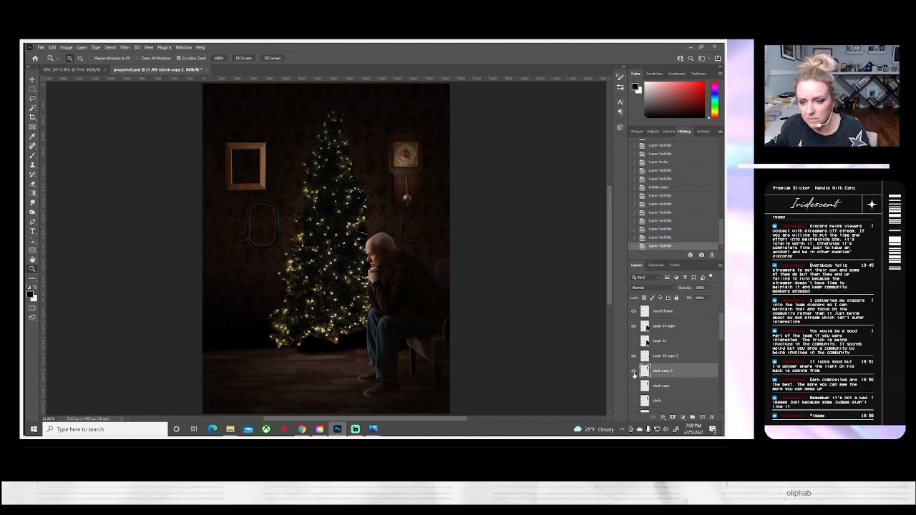
# Step: Delete the hidden original clock layer and the hidden layer directly beneath it
pyautogui.scroll(-3, 655, 361)
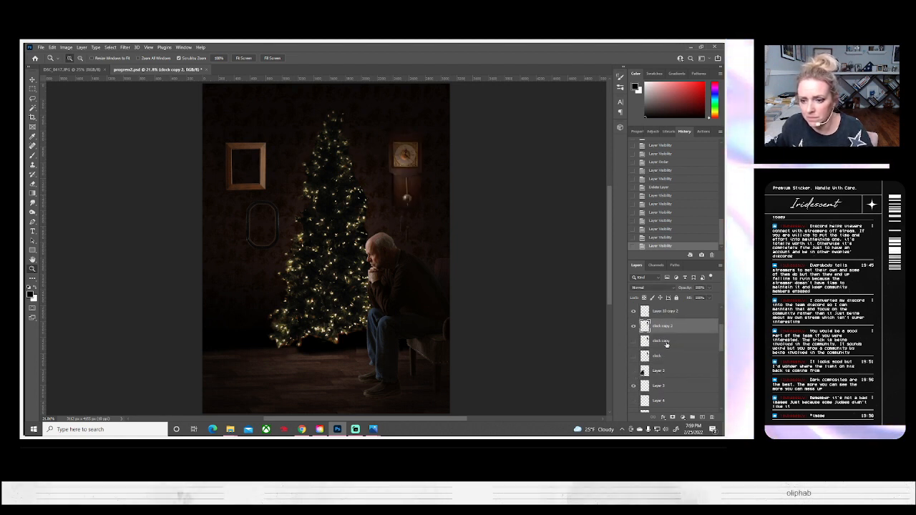
pyautogui.click(658, 357)
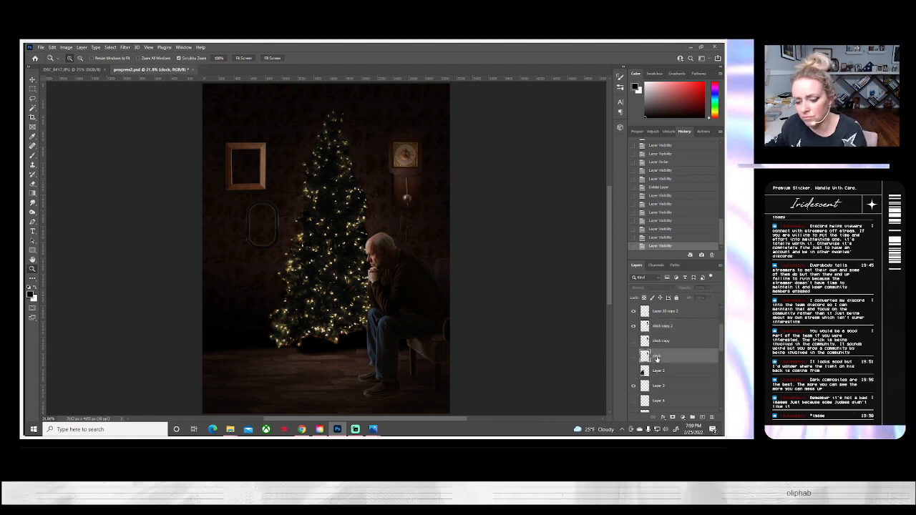
pyautogui.press('Delete')
pyautogui.press('Delete')
# Step: Compare the composite repeatedly with Layer 5 hidden and shown
pyautogui.click(634, 355)
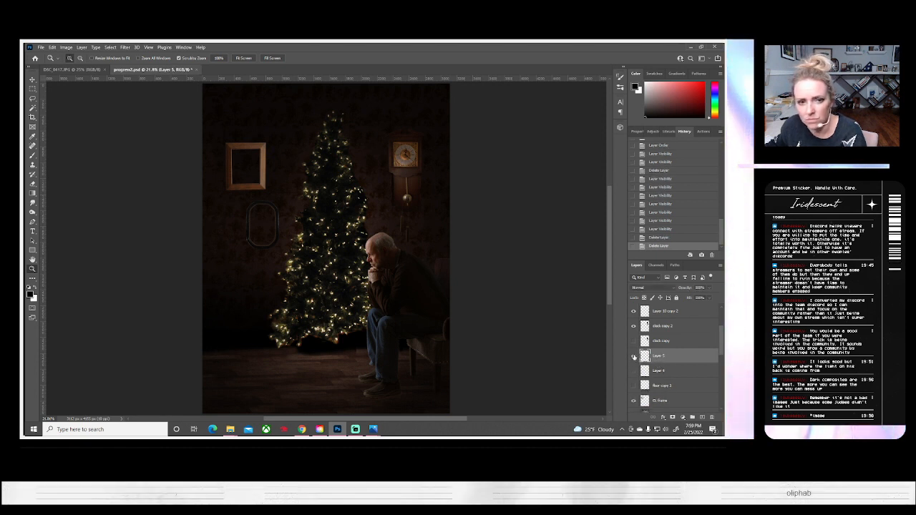
pyautogui.click(634, 356)
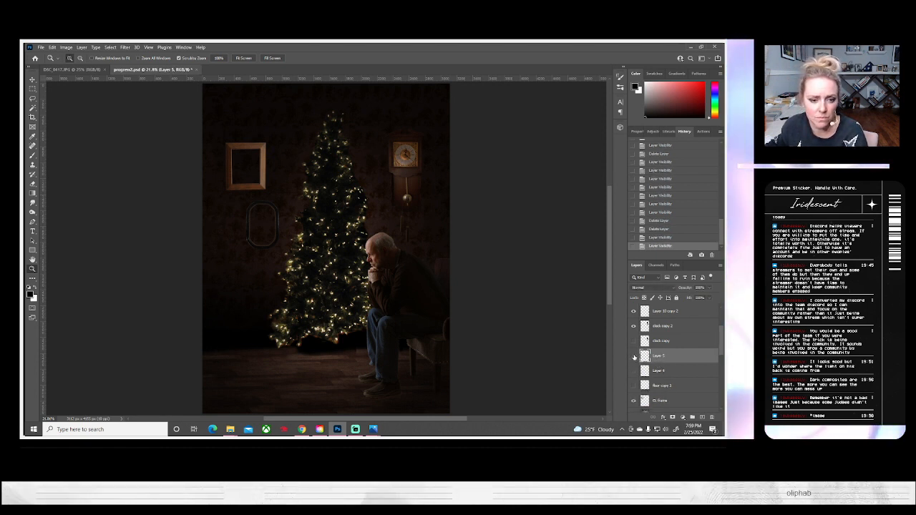
pyautogui.click(634, 356)
pyautogui.click(634, 356)
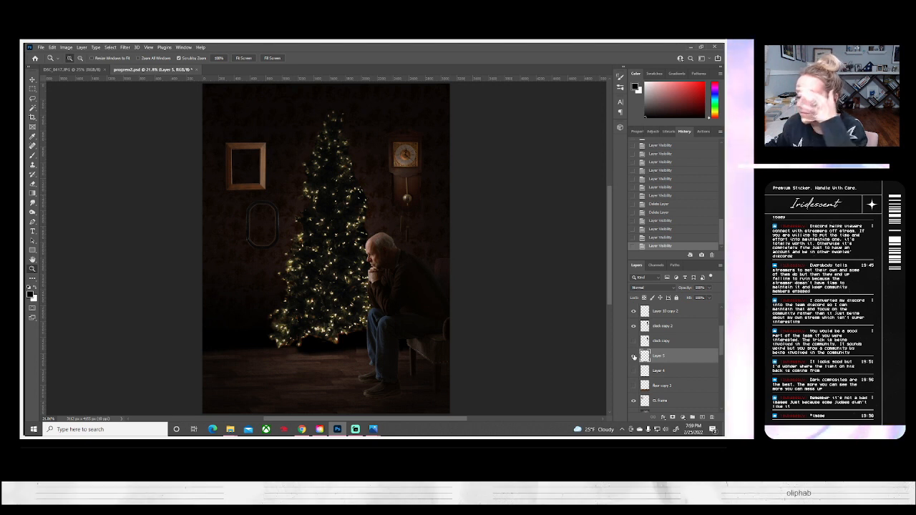
pyautogui.click(634, 356)
pyautogui.click(634, 356)
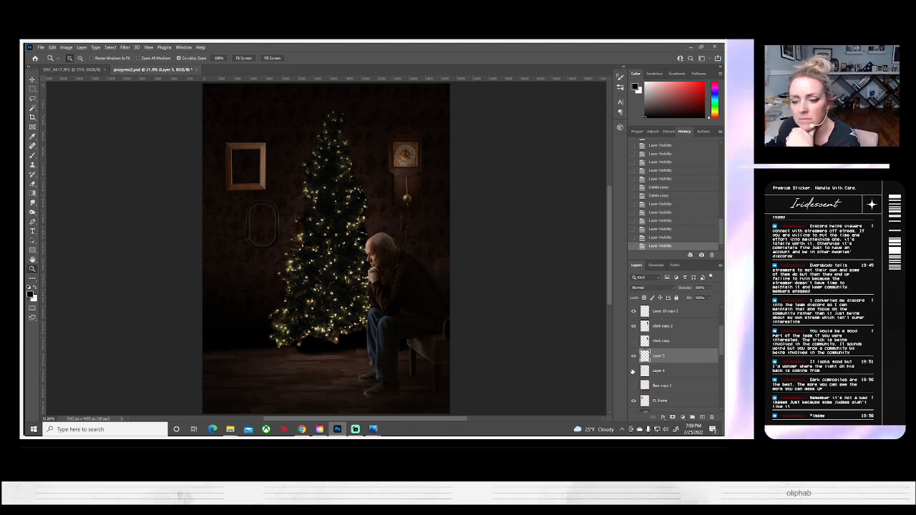
# Step: Reveal Layer 4 briefly to check its contents, and delete the layer
pyautogui.click(632, 371)
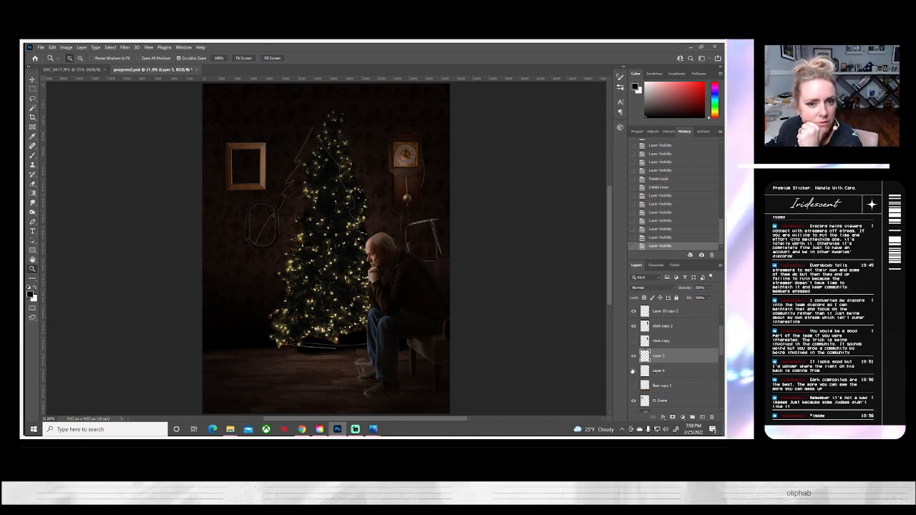
pyautogui.click(632, 370)
pyautogui.click(659, 371)
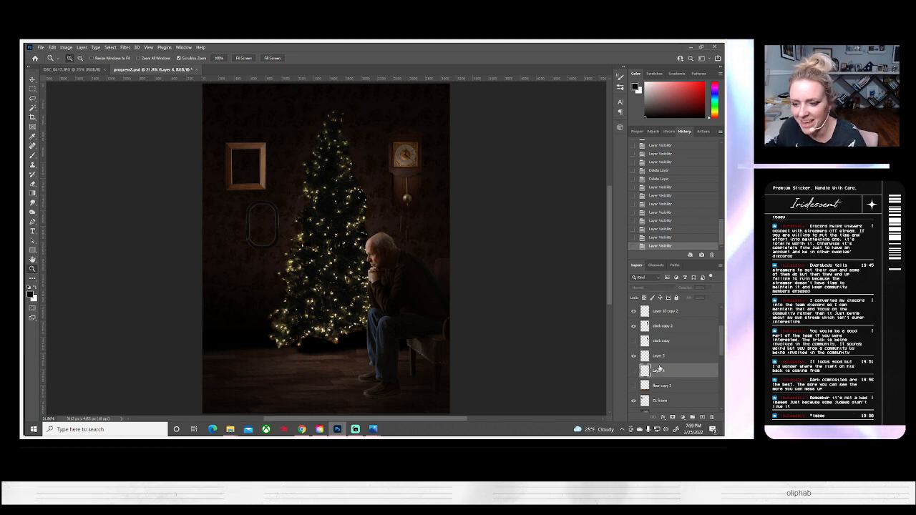
pyautogui.press('Delete')
# Step: Compare the composite with the floor copy below Layer 5, the CL Frame layer and Layer 13 each hidden and shown
pyautogui.click(632, 371)
pyautogui.click(632, 371)
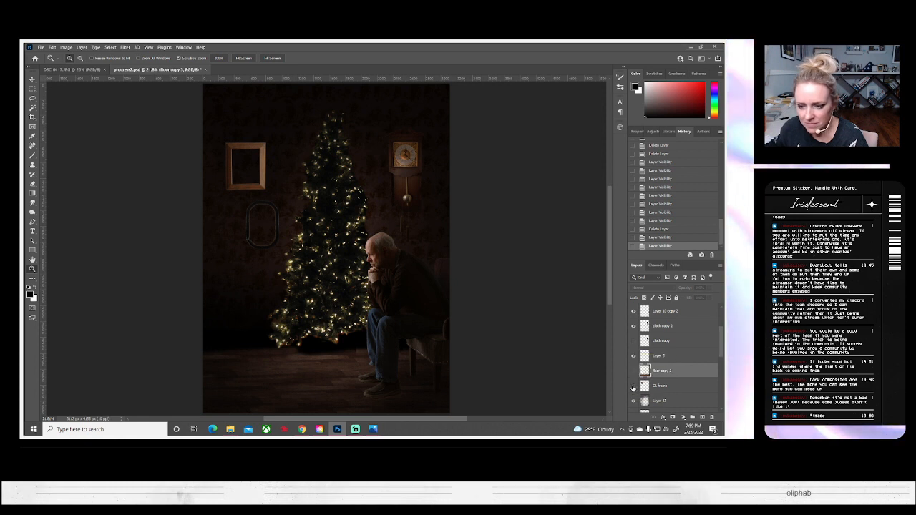
pyautogui.click(632, 386)
pyautogui.click(632, 387)
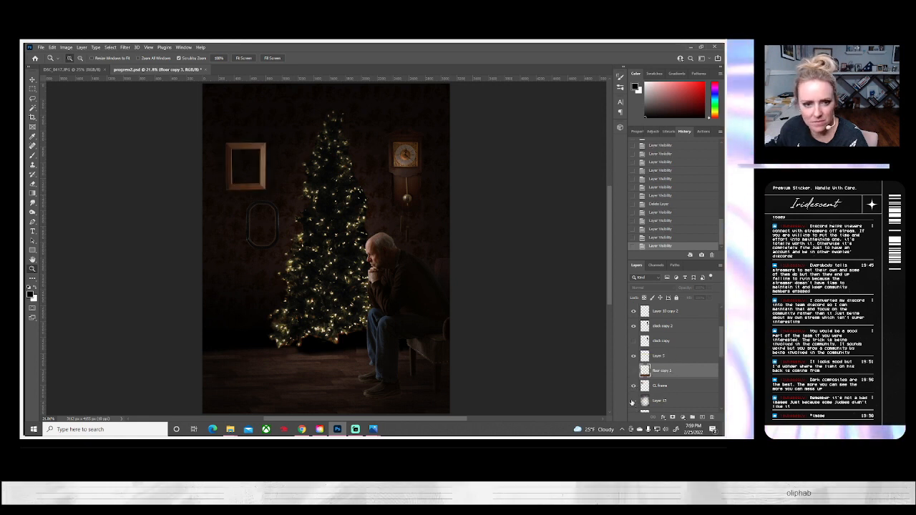
pyautogui.click(633, 401)
pyautogui.click(632, 402)
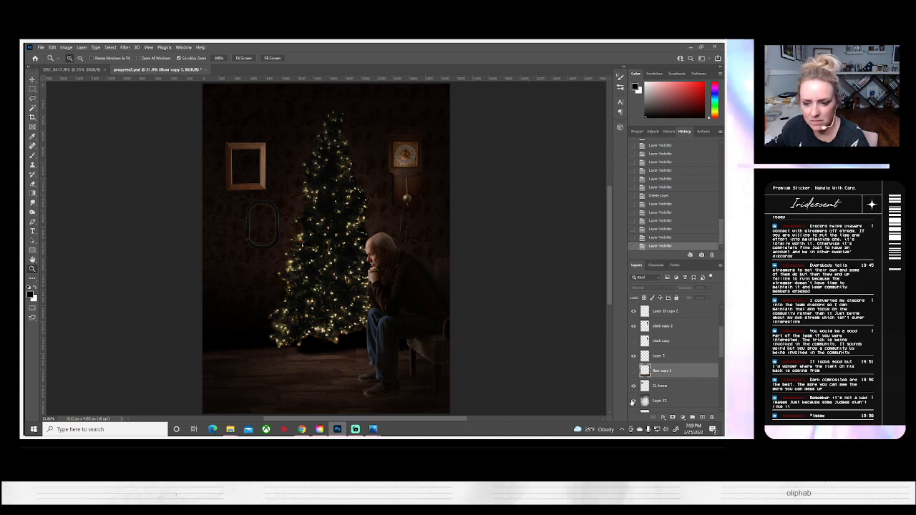
# Step: Compare the image with and without Layer 5, then leave Layer 5 and floor copy 4 hidden
pyautogui.scroll(1, 634, 358)
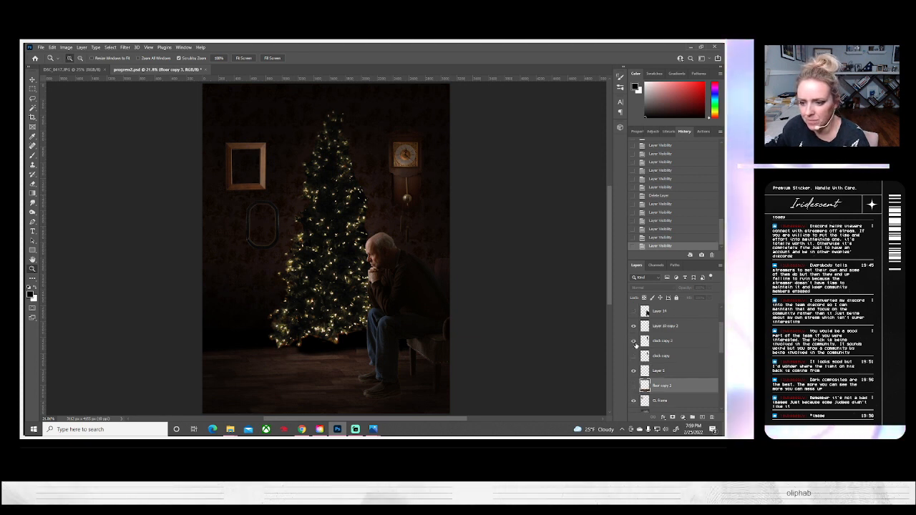
pyautogui.click(634, 371)
pyautogui.click(634, 371)
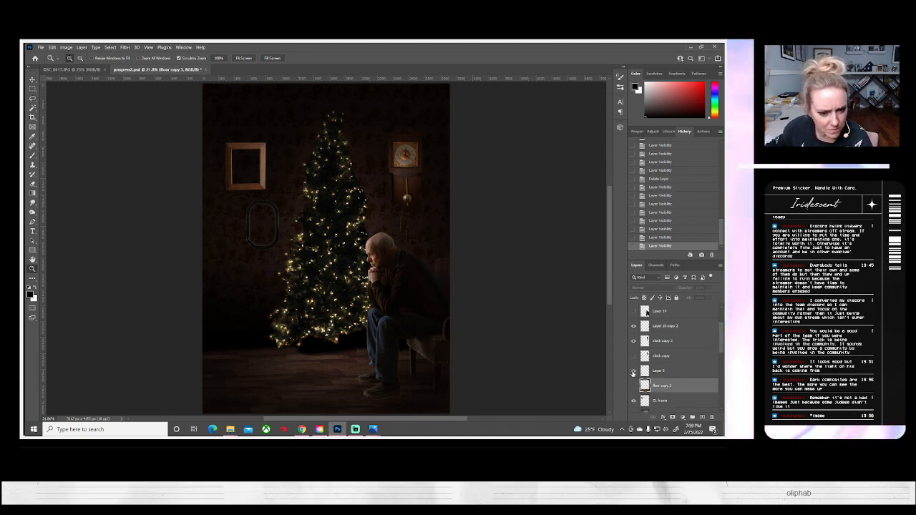
pyautogui.click(633, 371)
pyautogui.click(633, 372)
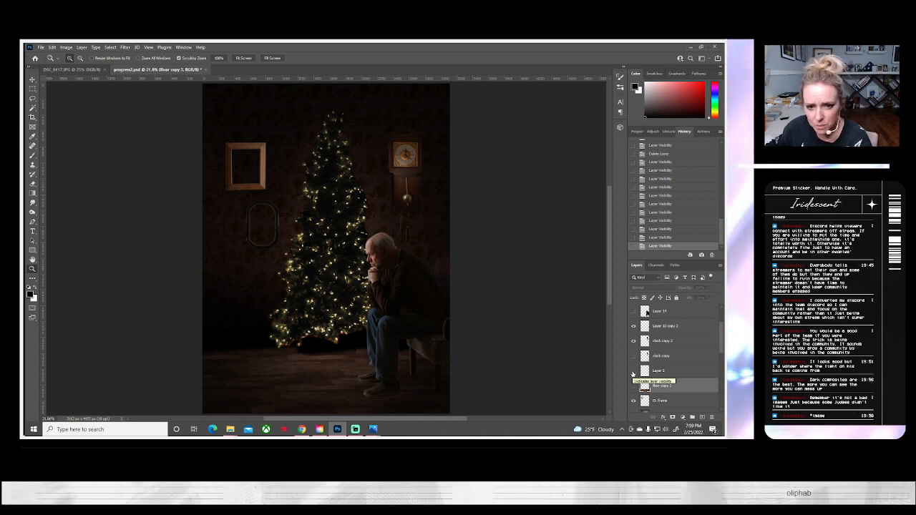
pyautogui.scroll(-1, 633, 379)
pyautogui.click(634, 400)
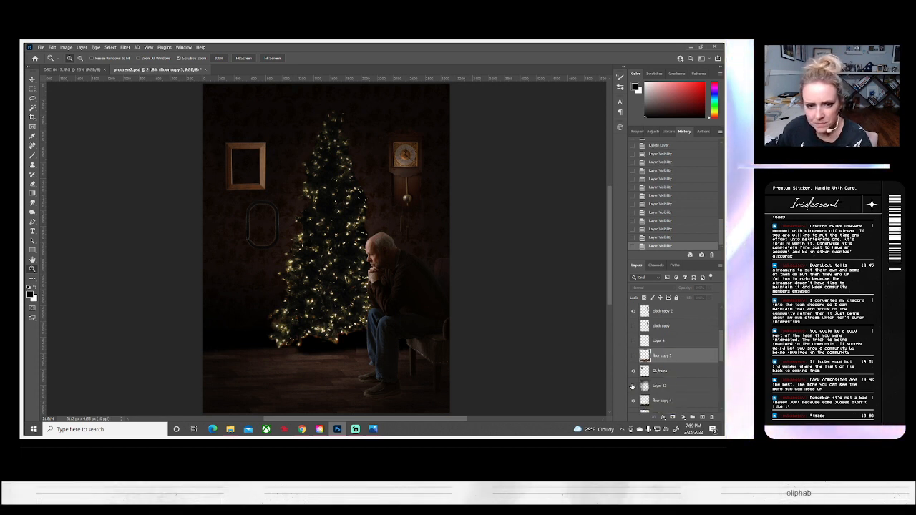
pyautogui.click(633, 400)
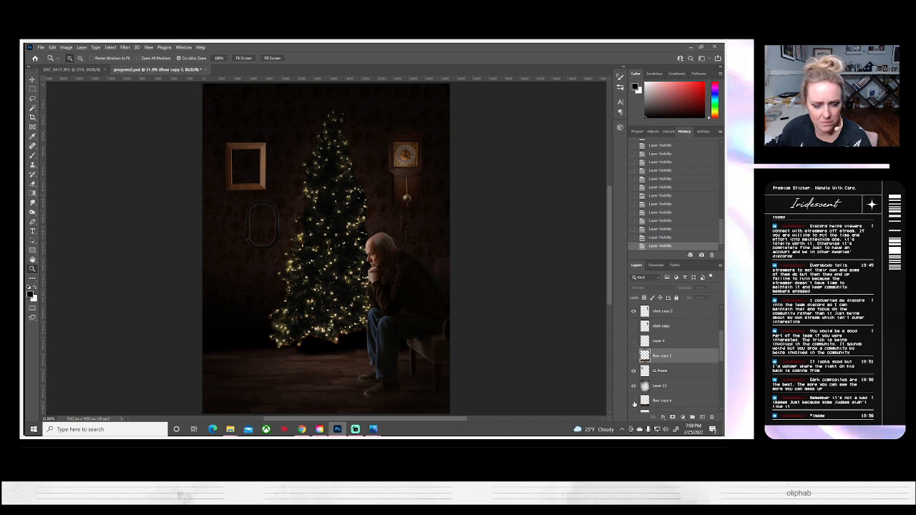
# Step: Hide the duplicate tree layer, Layer 2 copy, and check Layer 2 and Layer 13 copy 7 hidden and shown
pyautogui.scroll(-3, 666, 384)
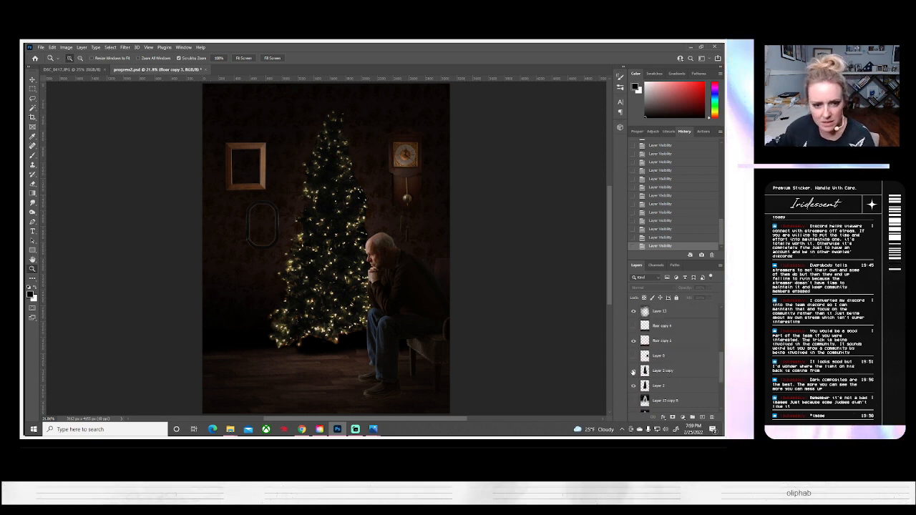
pyautogui.click(633, 372)
pyautogui.click(633, 372)
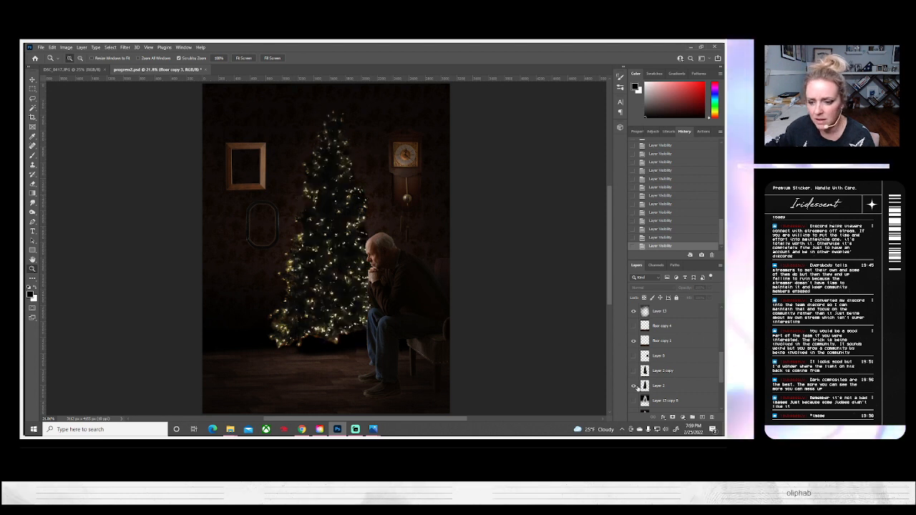
pyautogui.click(633, 388)
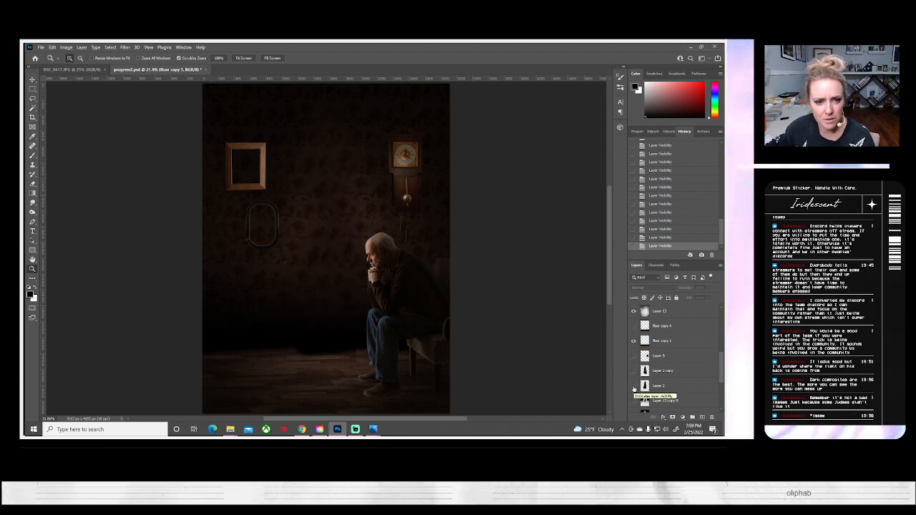
pyautogui.click(633, 388)
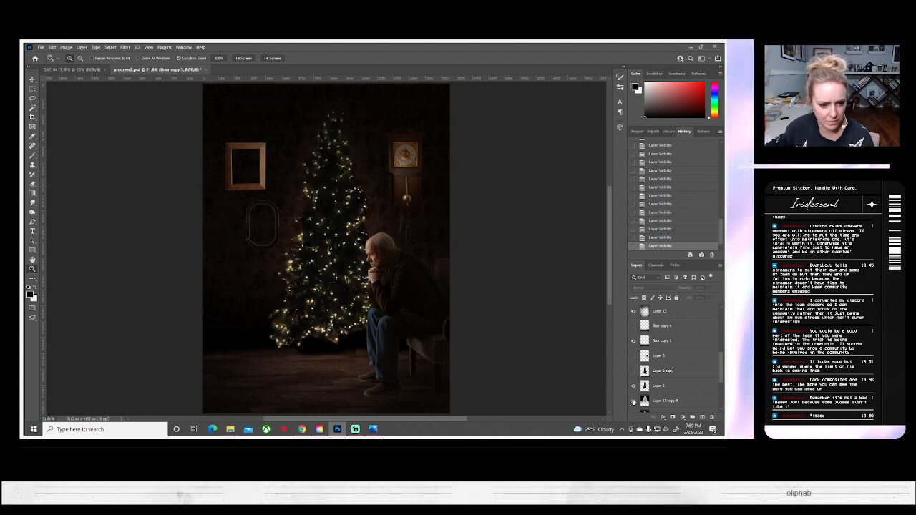
pyautogui.scroll(-3, 634, 397)
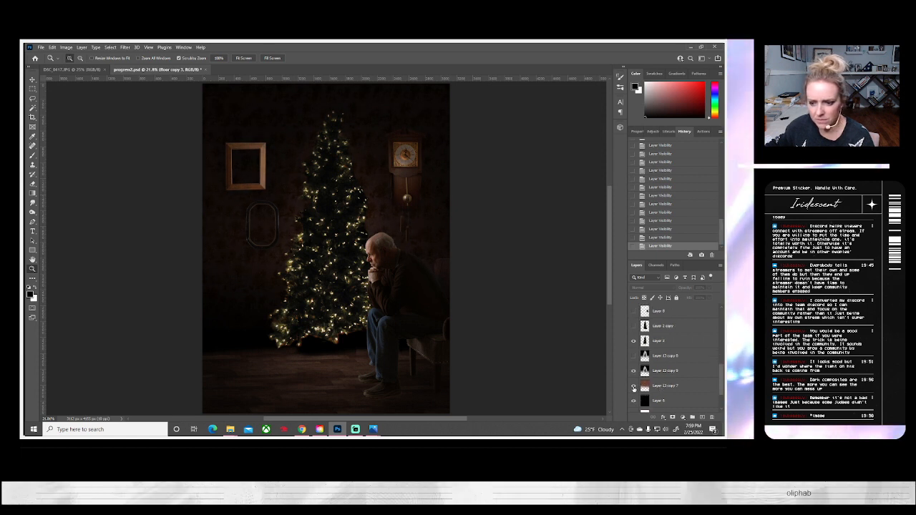
pyautogui.click(633, 387)
pyautogui.click(633, 386)
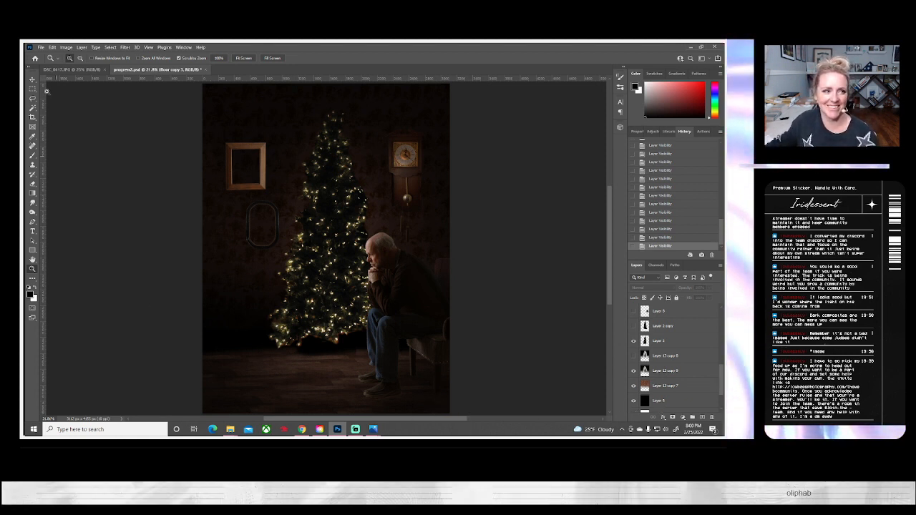
# Step: Save the composite as a new file named progress3.psd with Maximize Compatibility enabled
pyautogui.click(43, 49)
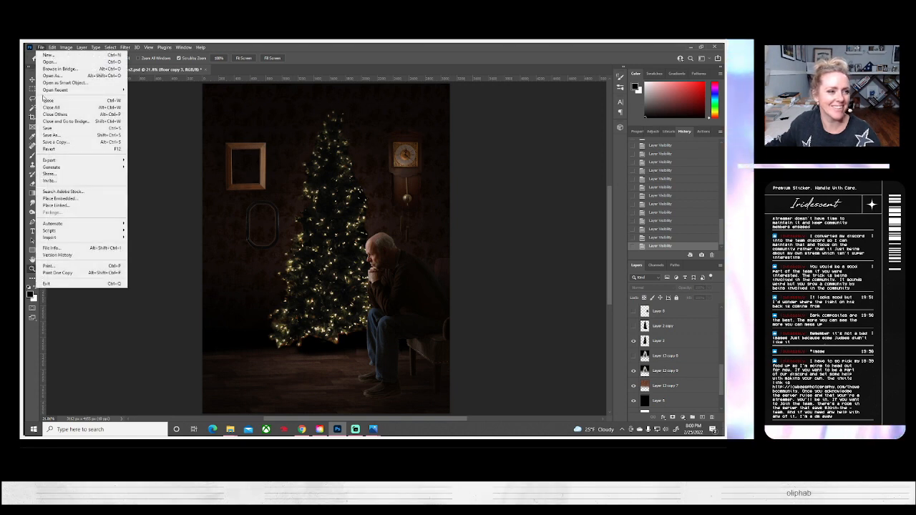
pyautogui.click(50, 136)
pyautogui.click(445, 291)
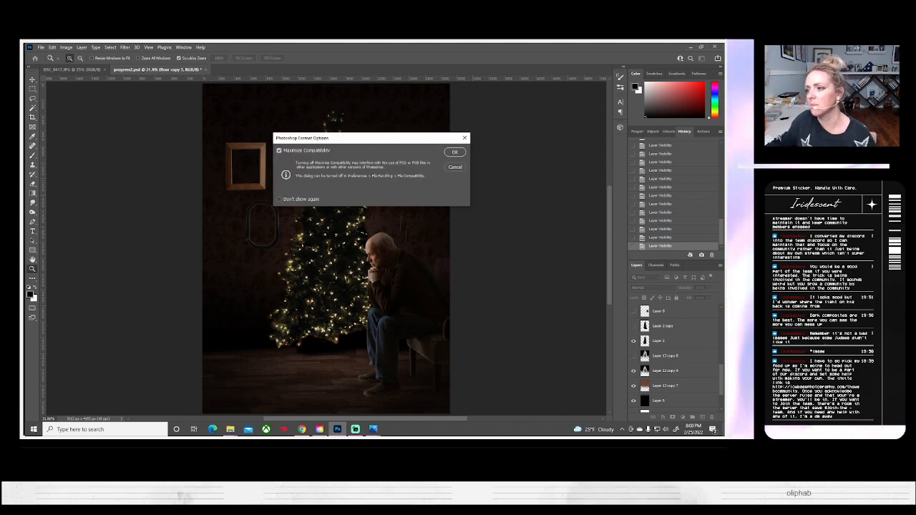
pyautogui.click(454, 151)
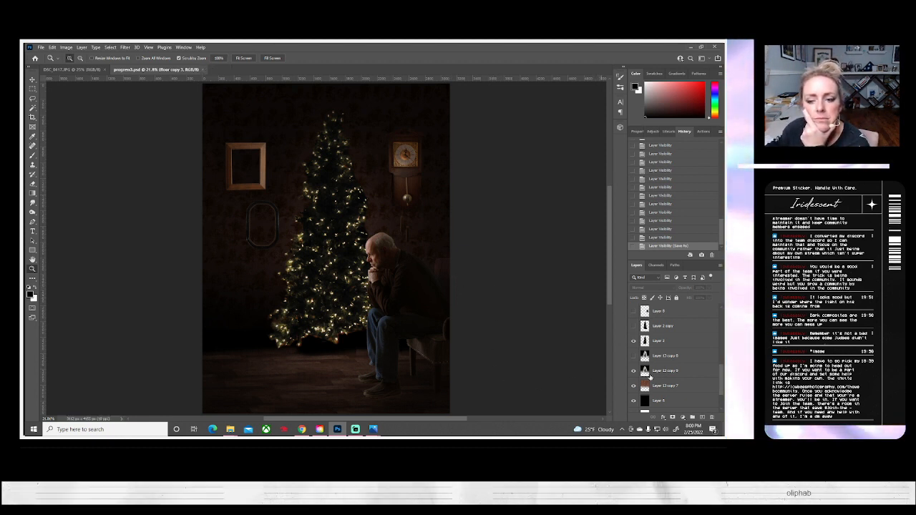
pyautogui.click(664, 342)
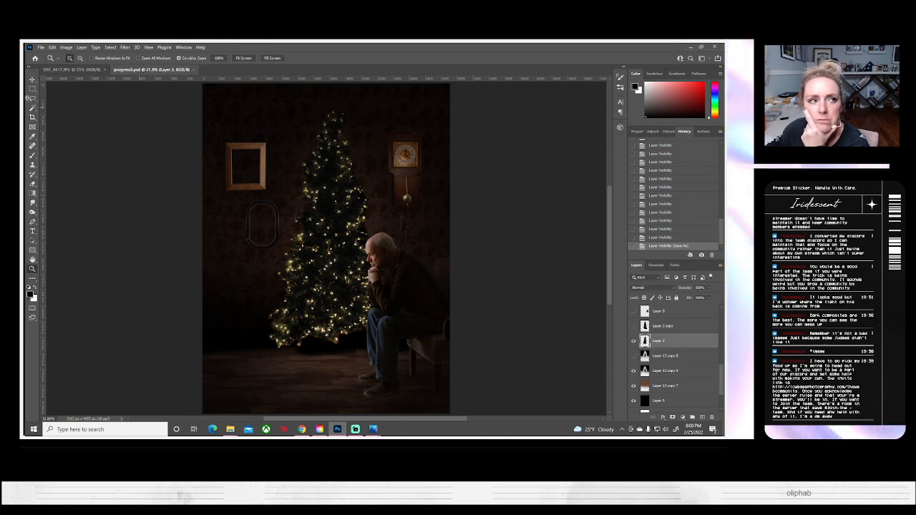
pyautogui.click(31, 80)
pyautogui.moveTo(303, 268)
pyautogui.mouseDown()
pyautogui.moveTo(306, 250)
pyautogui.moveTo(294, 267)
pyautogui.mouseUp()
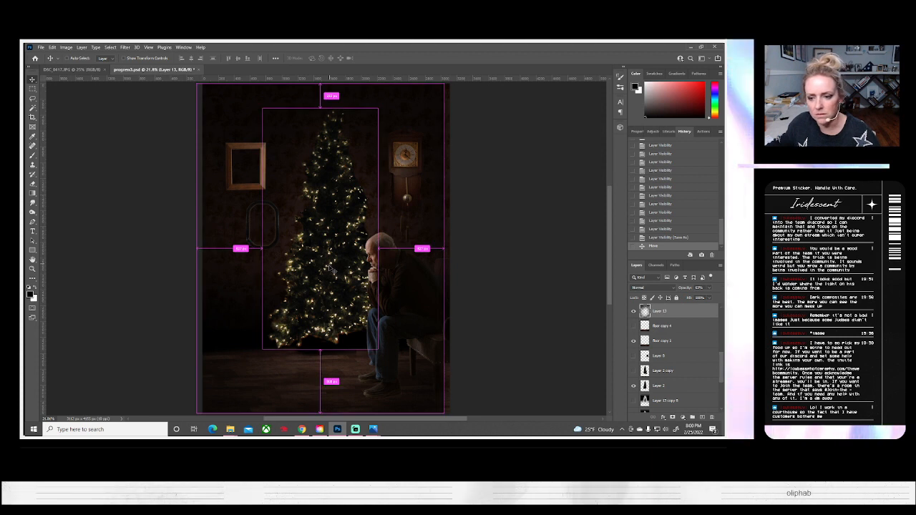
pyautogui.hotkey('ctrl', 'z')
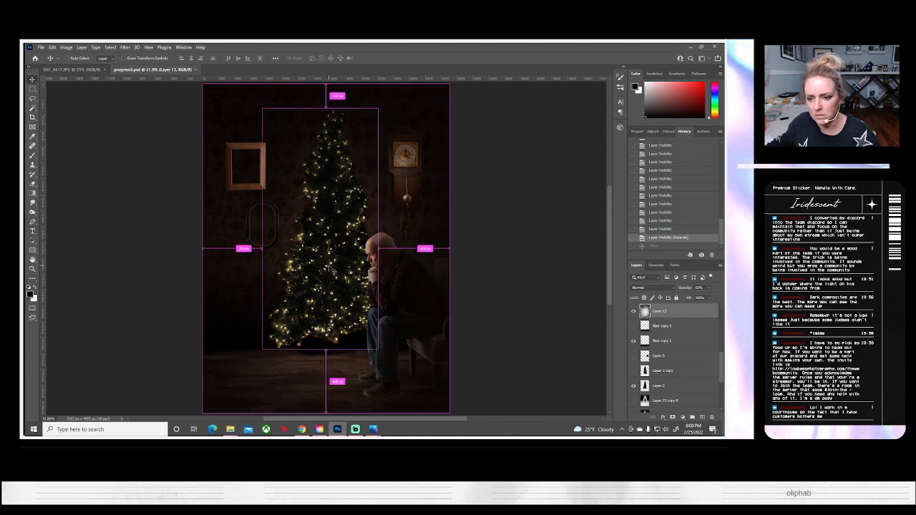
# Step: Shift the Christmas tree on Layer 2 about 210 px left, away from the seated man, using Free Transform
pyautogui.click(658, 386)
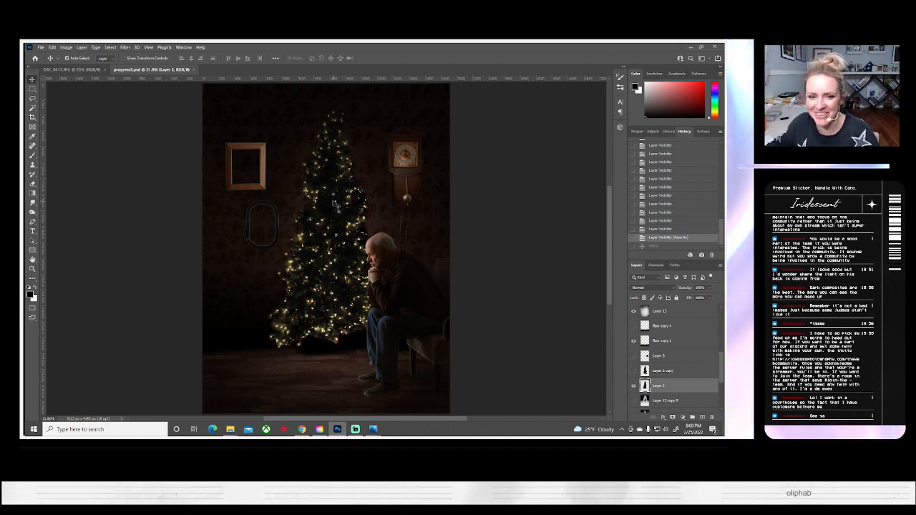
pyautogui.hotkey('ctrl', 't')
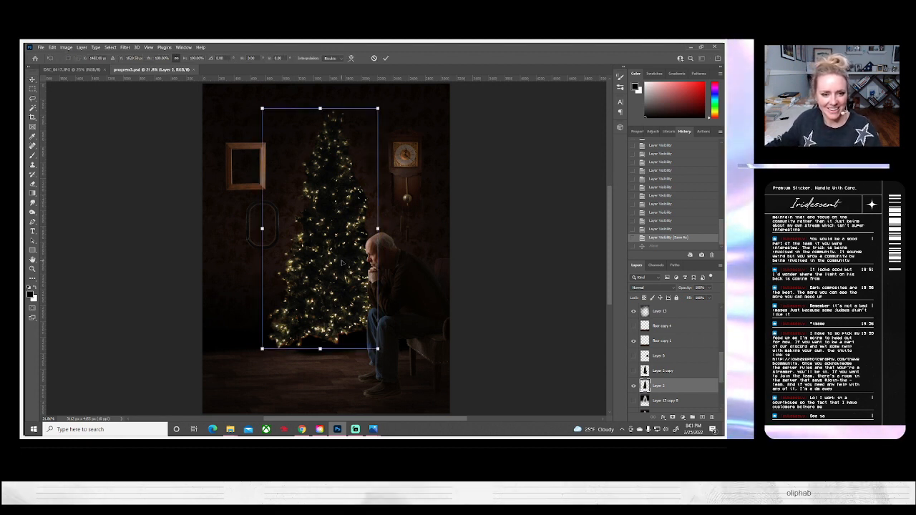
pyautogui.moveTo(343, 262); pyautogui.dragTo(322, 265)
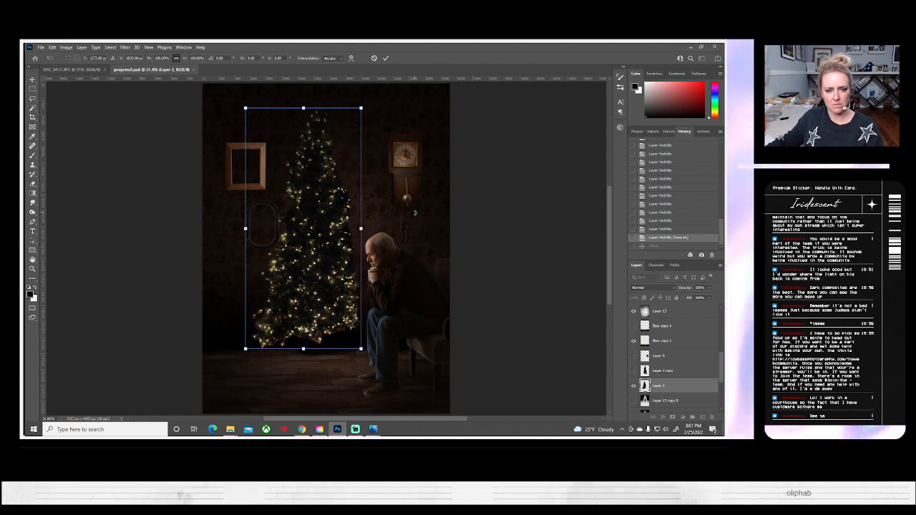
pyautogui.press('Return')
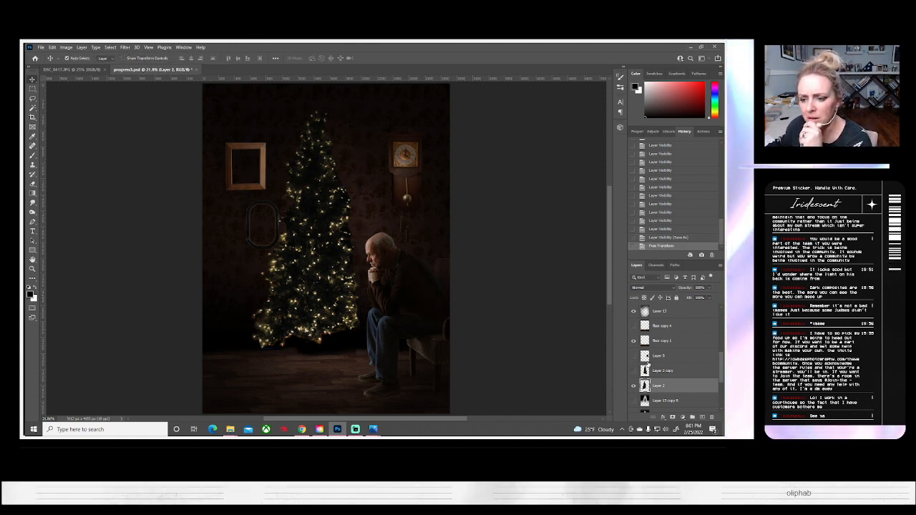
# Step: Compare the wall with the tree-shaped Layer 13 copy directly above Layer 13 copy 7 hidden and shown, and leave it hidden
pyautogui.scroll(-2, 643, 395)
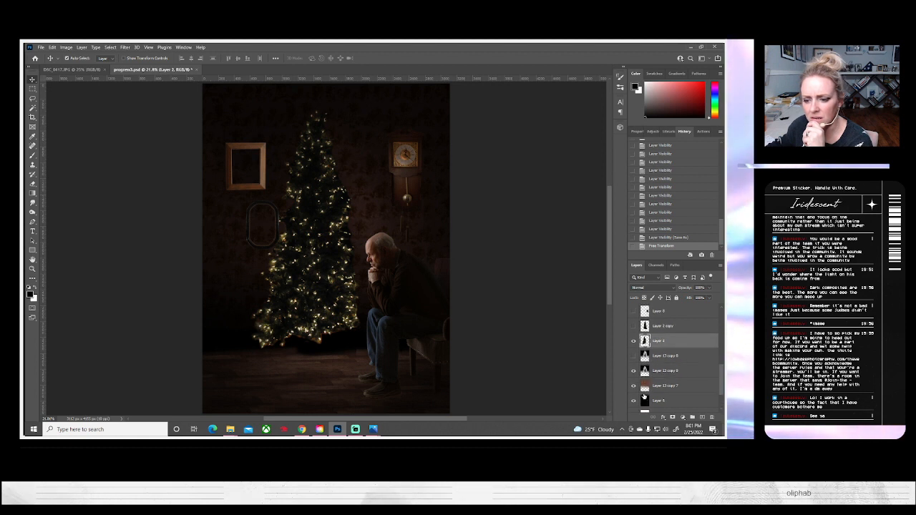
pyautogui.click(633, 371)
pyautogui.click(634, 372)
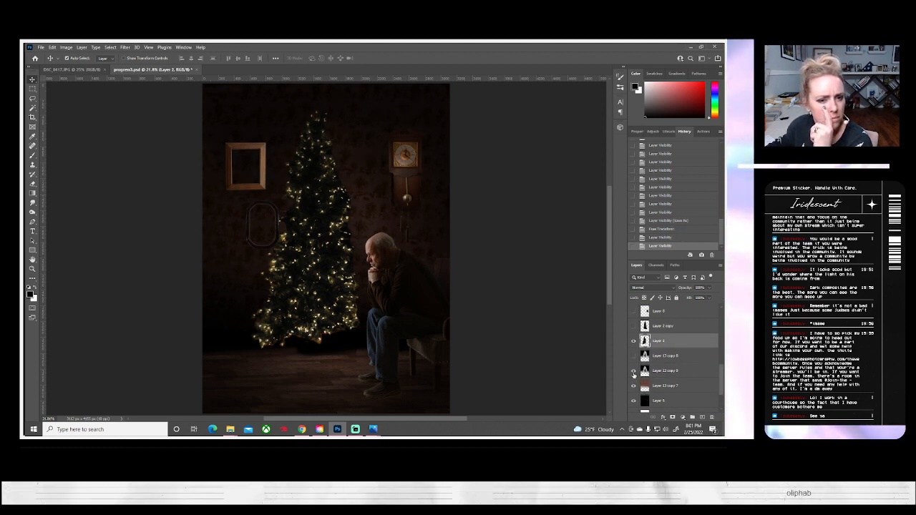
pyautogui.click(634, 371)
pyautogui.click(633, 371)
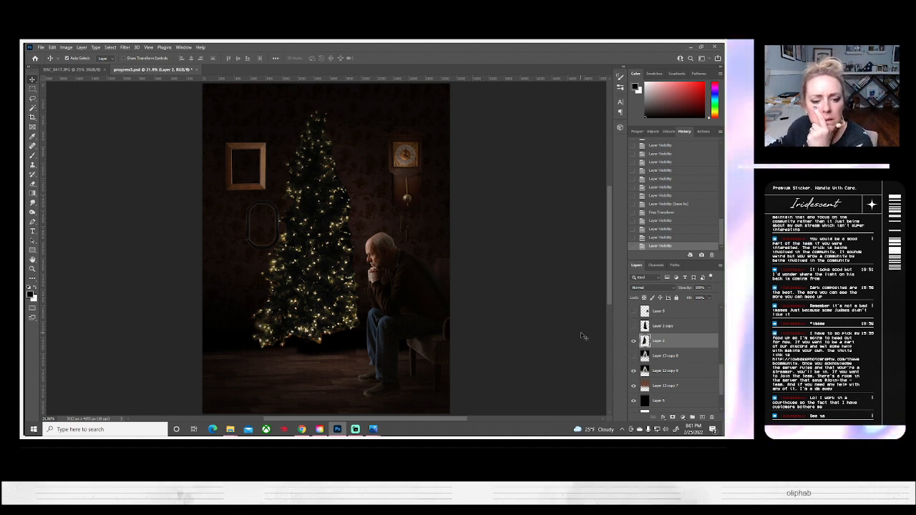
pyautogui.click(634, 371)
pyautogui.click(634, 371)
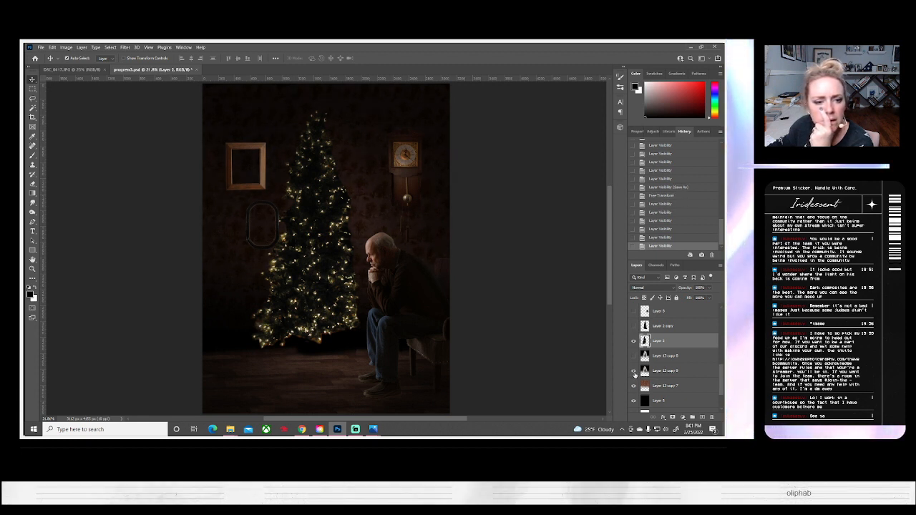
pyautogui.click(633, 372)
pyautogui.click(633, 371)
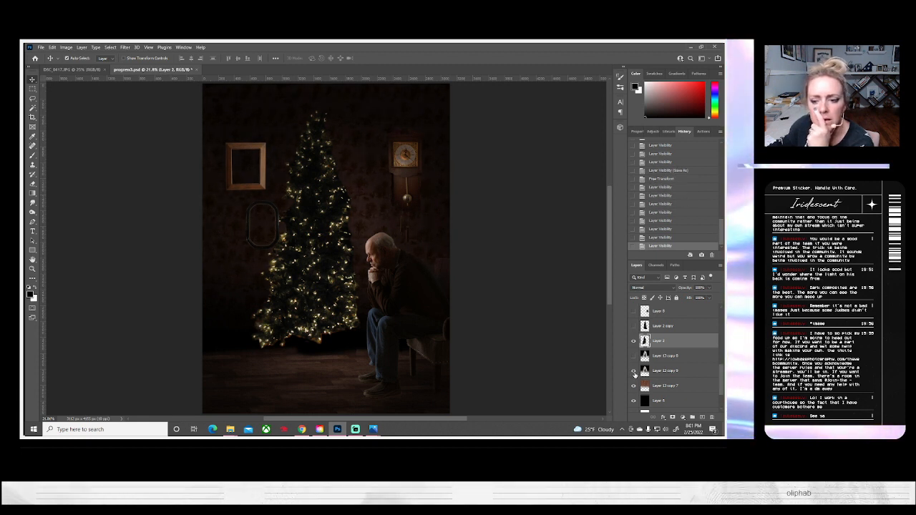
pyautogui.click(633, 372)
# Step: Duplicate the wallpaper layer Layer 13 copy 7 and check the duplicate's effect on the wall
pyautogui.rightClick(659, 386)
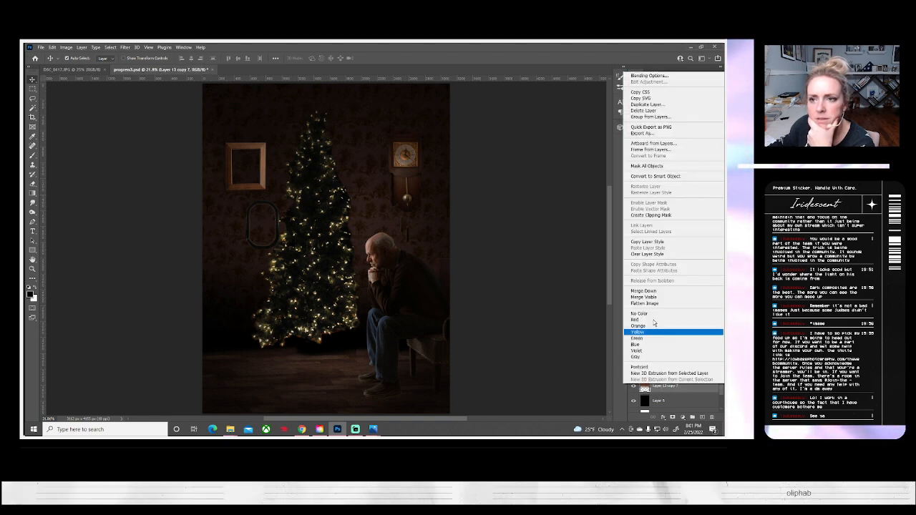
pyautogui.click(644, 104)
pyautogui.click(432, 150)
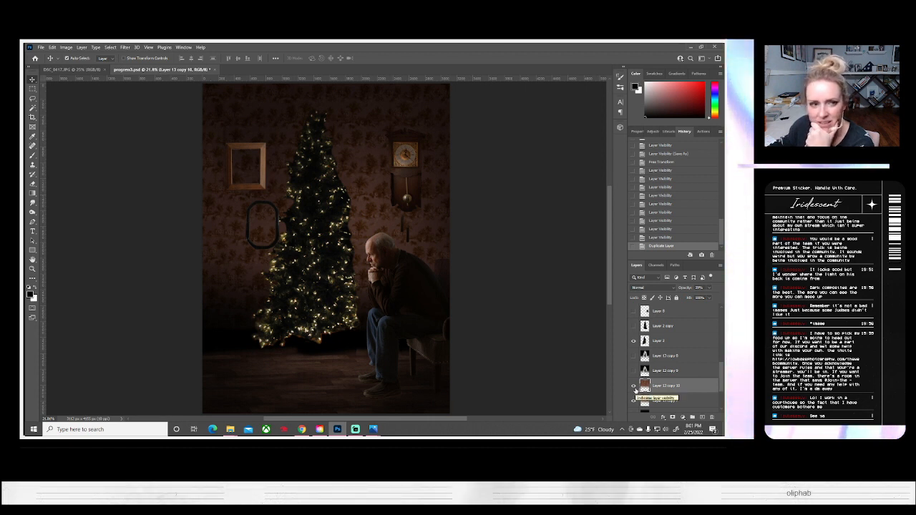
pyautogui.click(634, 387)
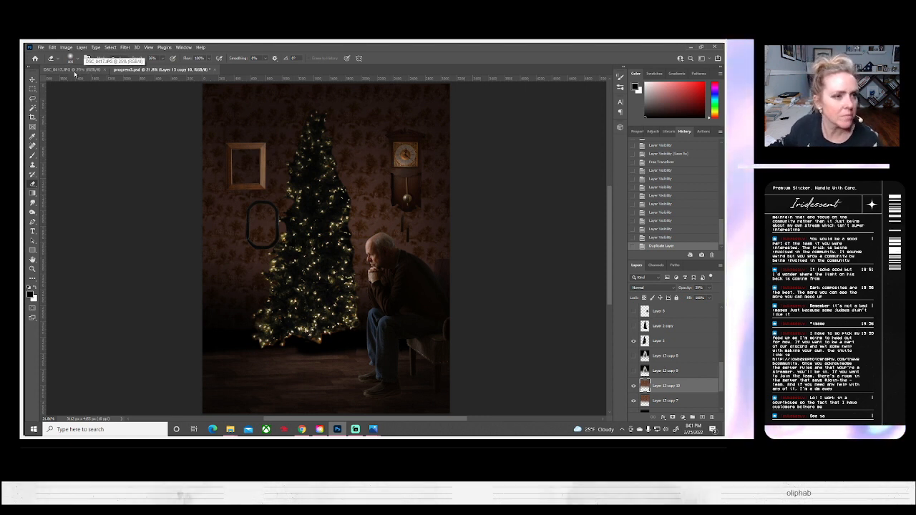
# Step: Enlarge the soft round Eraser brush for working on the duplicated wallpaper layer, Layer 13 copy 10
pyautogui.click(74, 58)
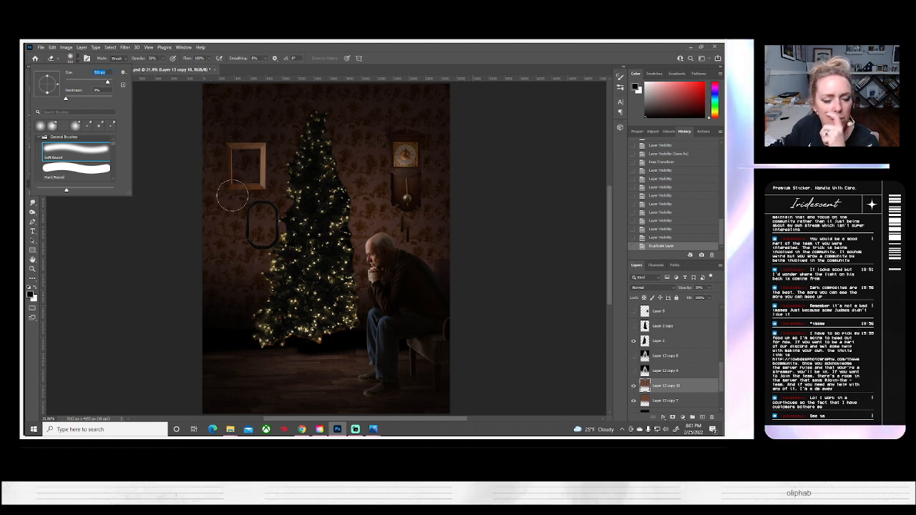
pyautogui.click(32, 204)
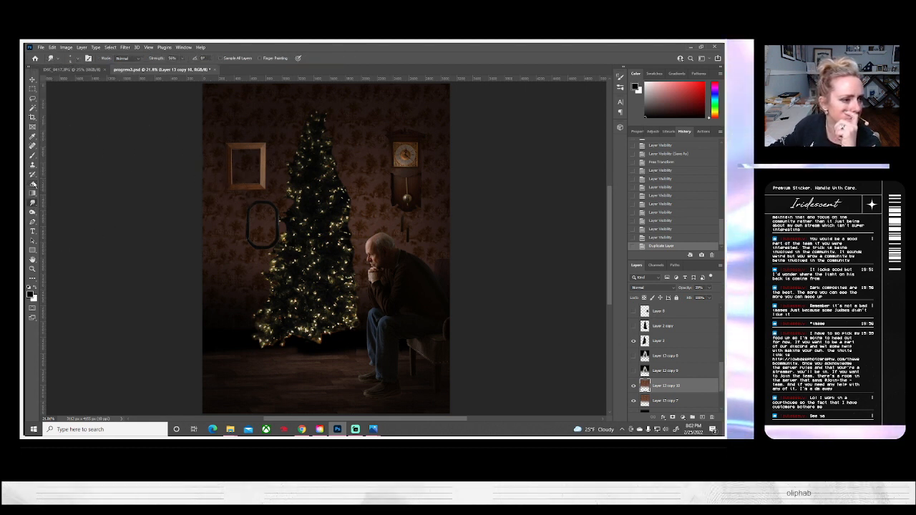
pyautogui.click(78, 60)
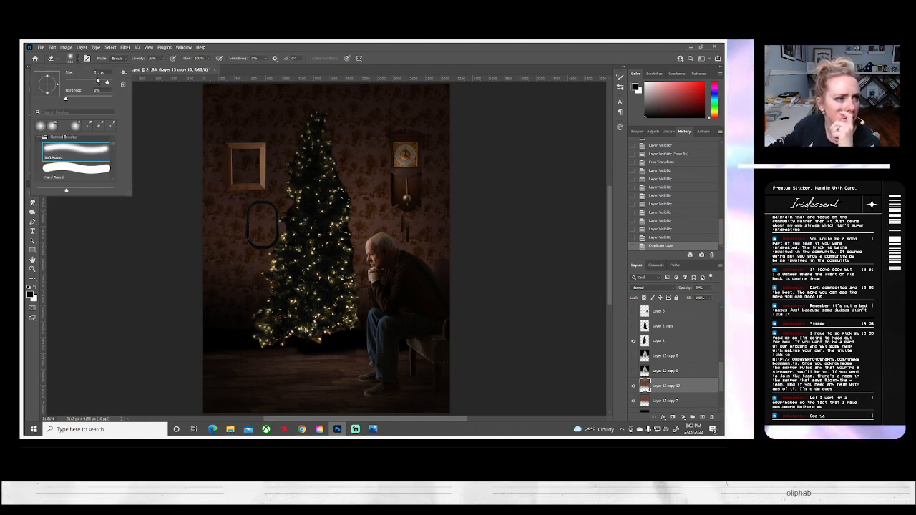
pyautogui.moveTo(107, 83); pyautogui.dragTo(109, 82)
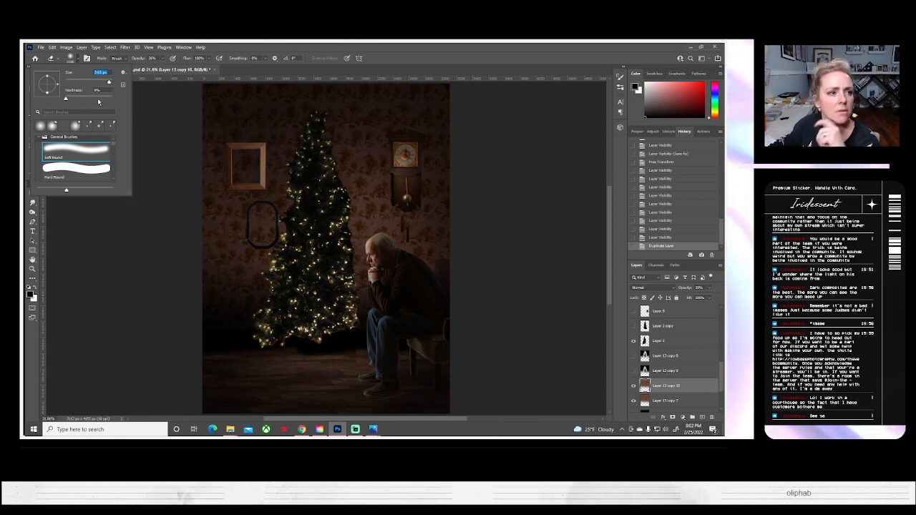
pyautogui.write('400')
pyautogui.press('Return')
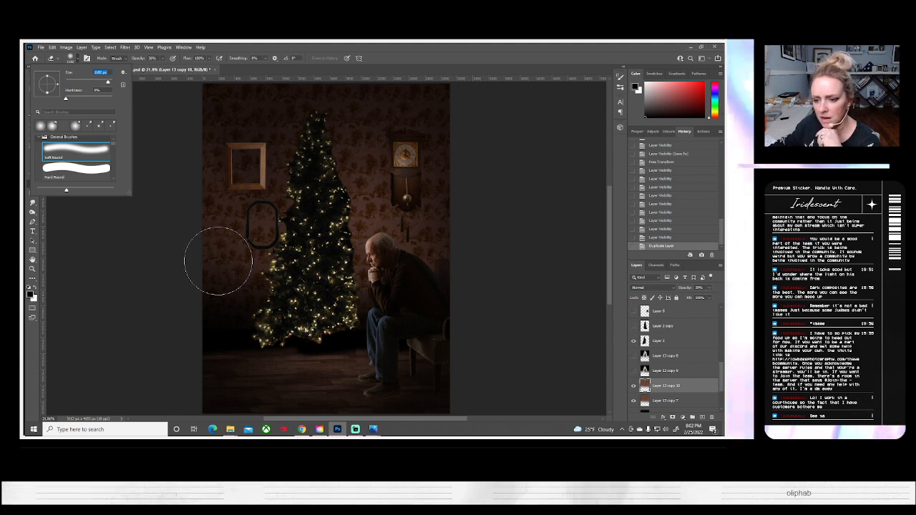
# Step: Erase the outer wall areas on Layer 13 copy 10 with the Eraser raised to 60% opacity, and compare the wall with the layer hidden and shown
pyautogui.moveTo(208, 292)
pyautogui.mouseDown()
pyautogui.moveTo(217, 161)
pyautogui.moveTo(214, 281)
pyautogui.mouseUp()
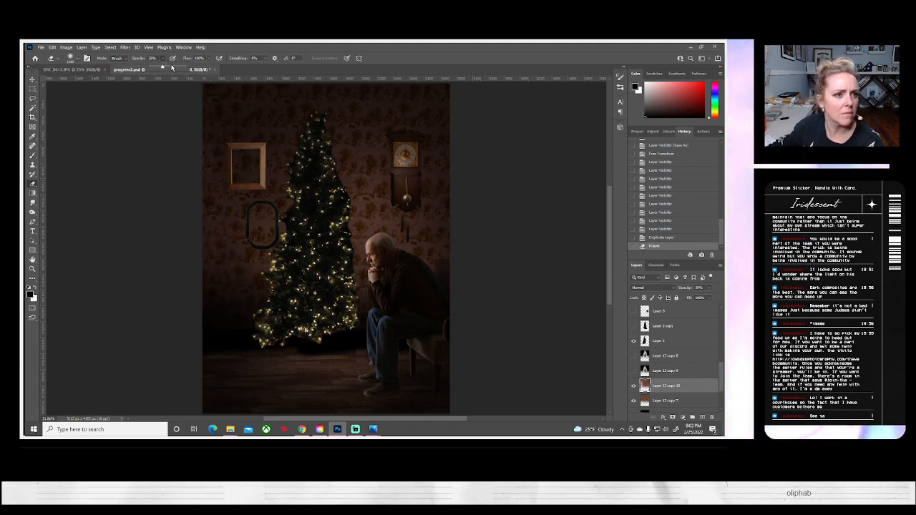
pyautogui.moveTo(194, 111)
pyautogui.mouseDown()
pyautogui.moveTo(215, 271)
pyautogui.moveTo(224, 140)
pyautogui.moveTo(202, 288)
pyautogui.moveTo(211, 306)
pyautogui.moveTo(256, 110)
pyautogui.moveTo(210, 242)
pyautogui.moveTo(264, 108)
pyautogui.moveTo(202, 295)
pyautogui.moveTo(279, 109)
pyautogui.mouseUp()
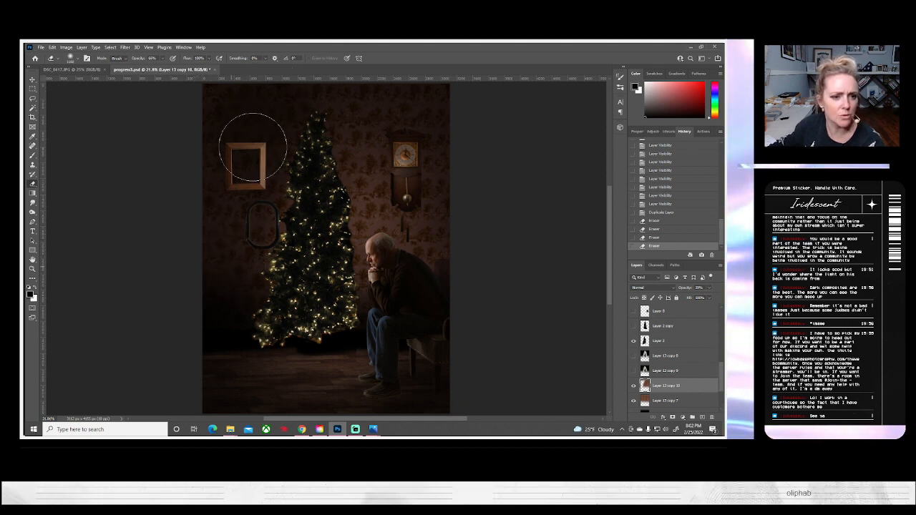
pyautogui.moveTo(358, 105)
pyautogui.mouseDown()
pyautogui.moveTo(379, 255)
pyautogui.moveTo(394, 194)
pyautogui.moveTo(410, 237)
pyautogui.moveTo(422, 138)
pyautogui.moveTo(419, 178)
pyautogui.mouseUp()
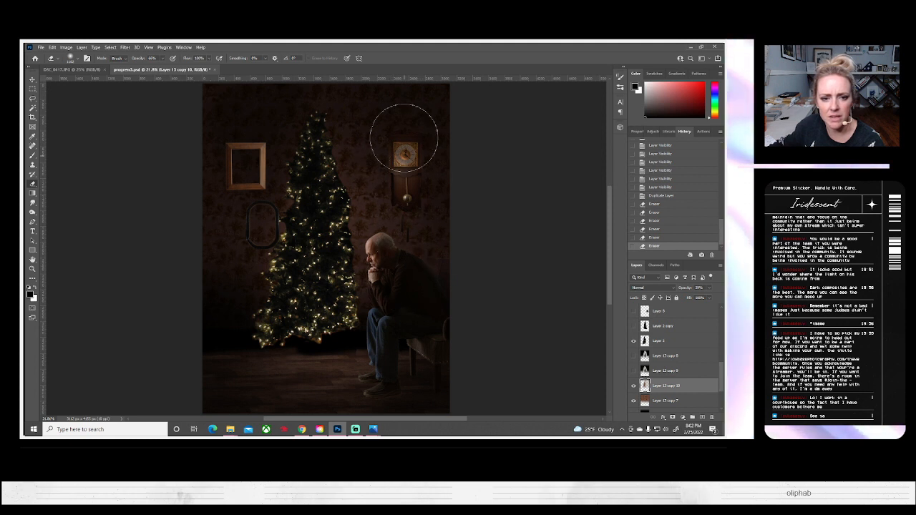
pyautogui.click(634, 386)
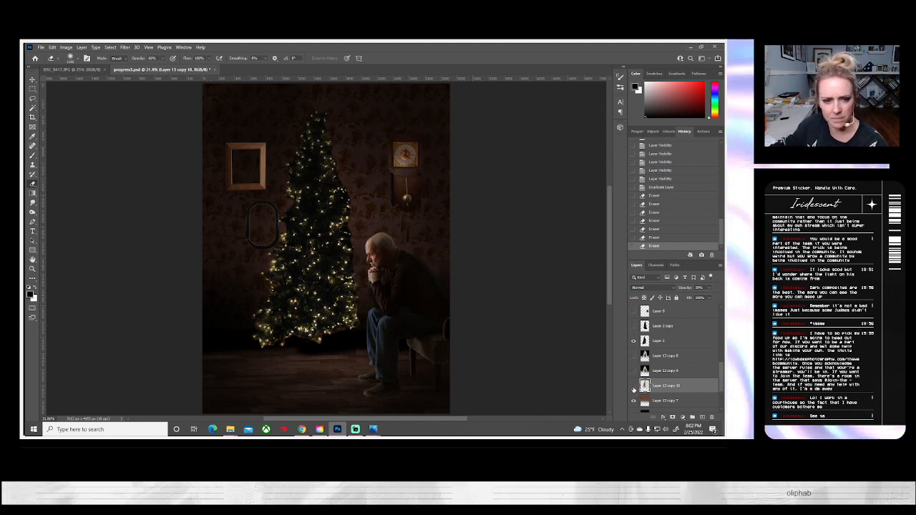
pyautogui.click(633, 387)
pyautogui.click(633, 387)
pyautogui.click(633, 387)
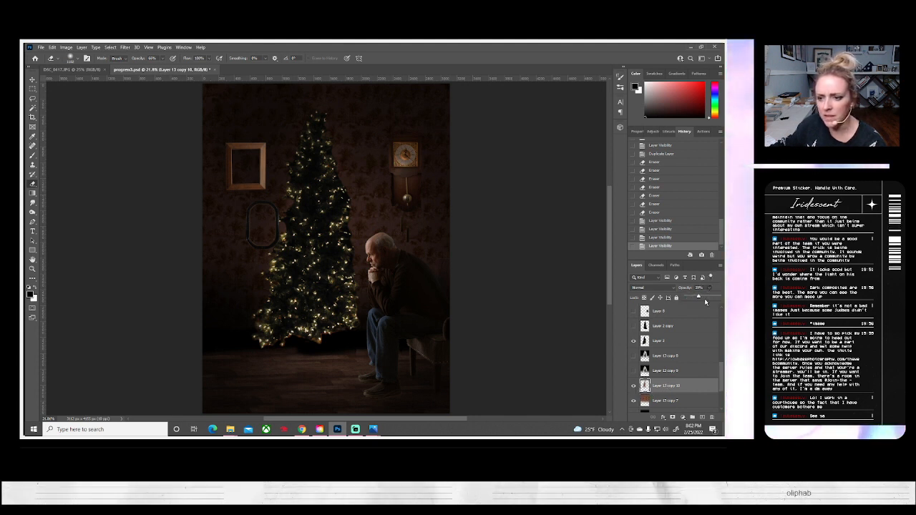
# Step: Try a higher opacity for Layer 13 copy 10, and revert the document to its Duplicate Layer history state
pyautogui.moveTo(700, 298); pyautogui.dragTo(710, 296)
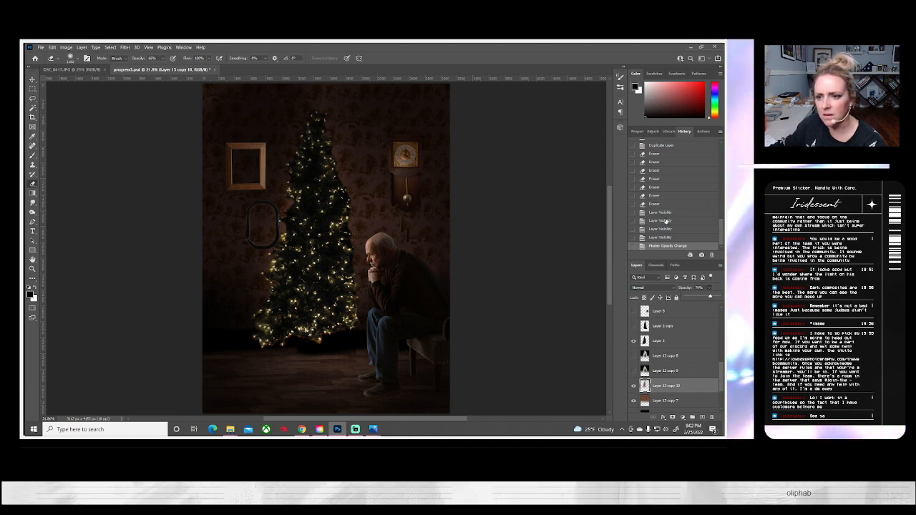
pyautogui.scroll(2, 661, 219)
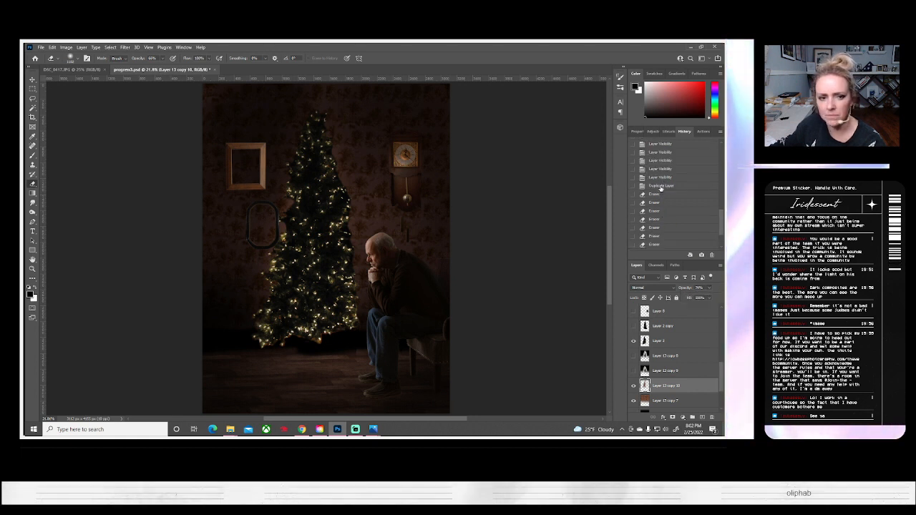
pyautogui.click(658, 186)
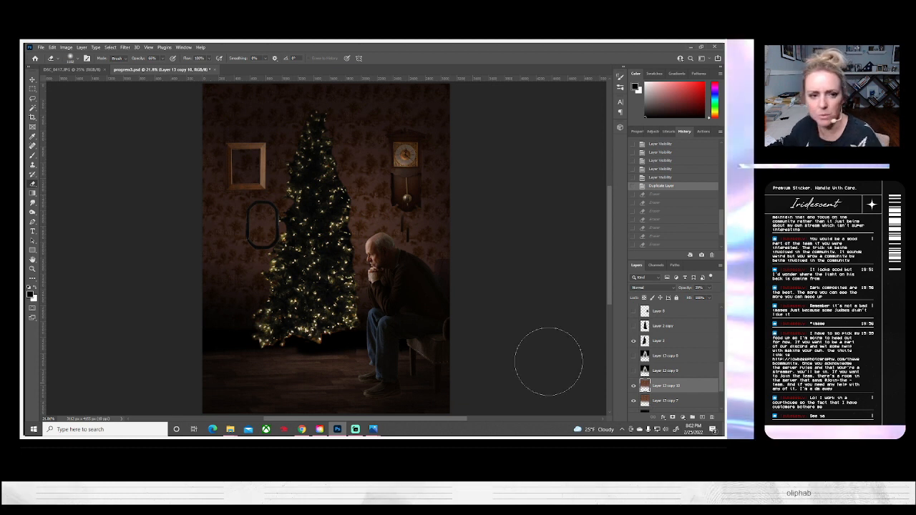
# Step: Brighten Layer 13 copy 10 with a Brightness/Contrast adjustment, setting Brightness to 64
pyautogui.click(66, 47)
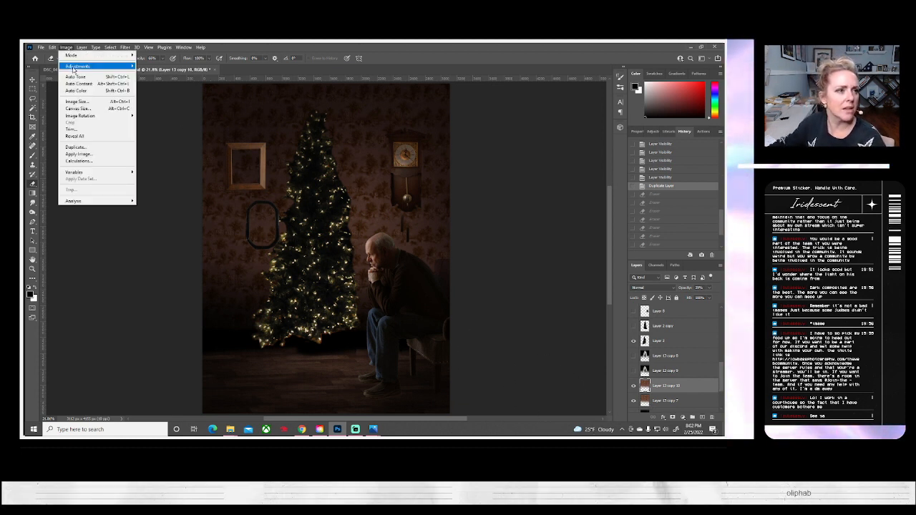
pyautogui.click(147, 66)
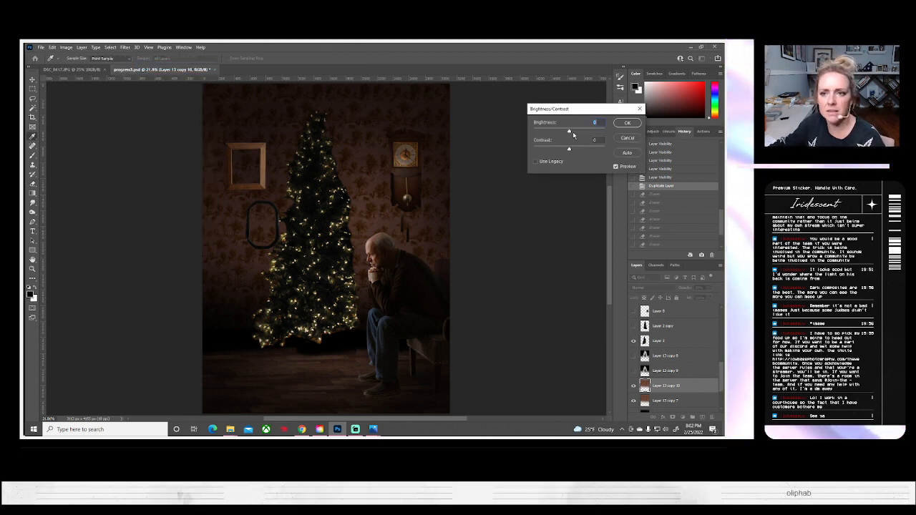
pyautogui.moveTo(568, 133); pyautogui.dragTo(584, 131)
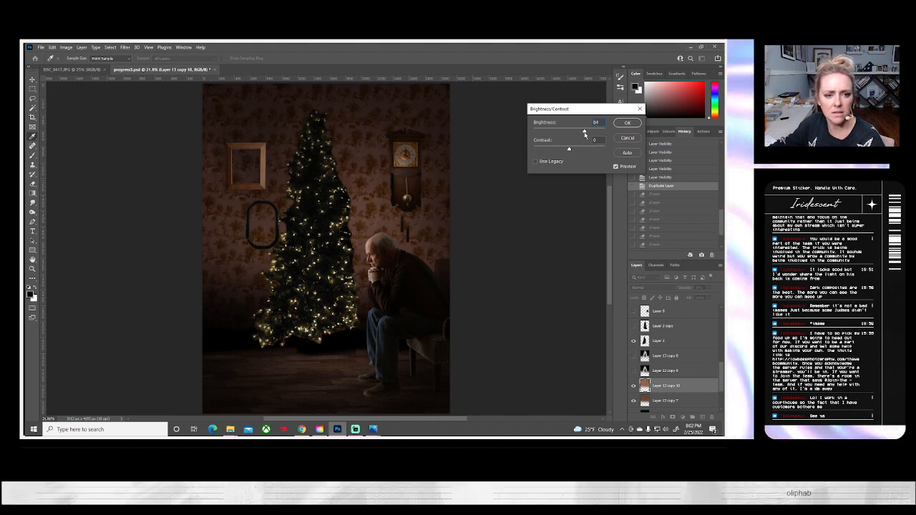
pyautogui.click(627, 123)
# Step: Erase the brightened wallpaper around the edges, clock and lower wall on Layer 13 copy 10, and slightly lower its layer opacity
pyautogui.press('b')
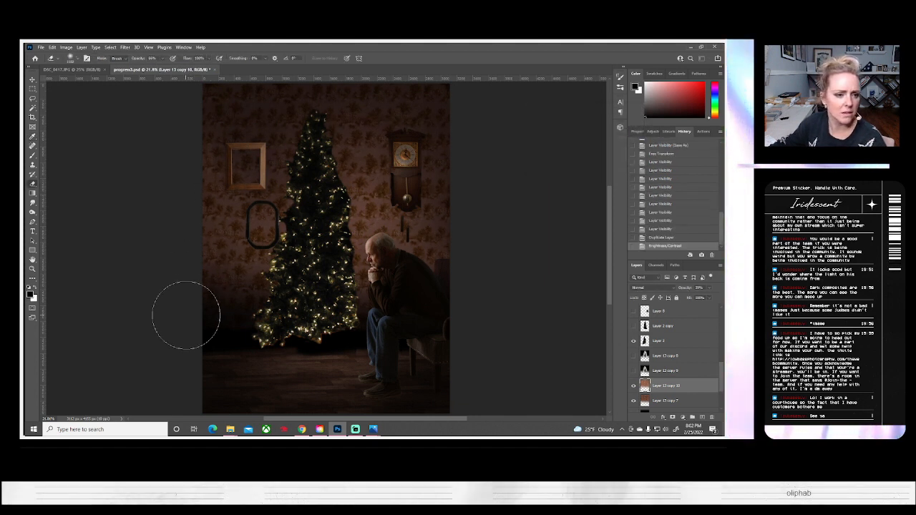
pyautogui.moveTo(206, 283); pyautogui.dragTo(227, 107)
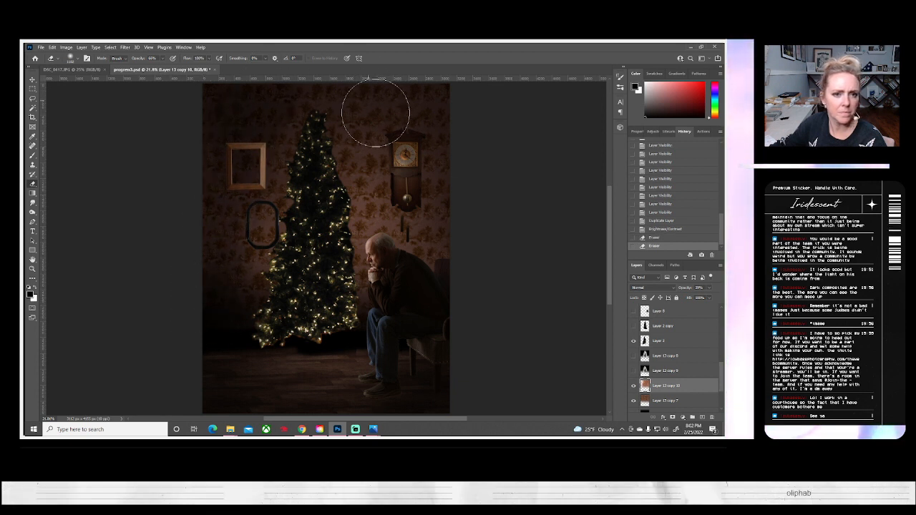
pyautogui.moveTo(393, 138)
pyautogui.mouseDown()
pyautogui.moveTo(415, 270)
pyautogui.moveTo(442, 277)
pyautogui.mouseUp()
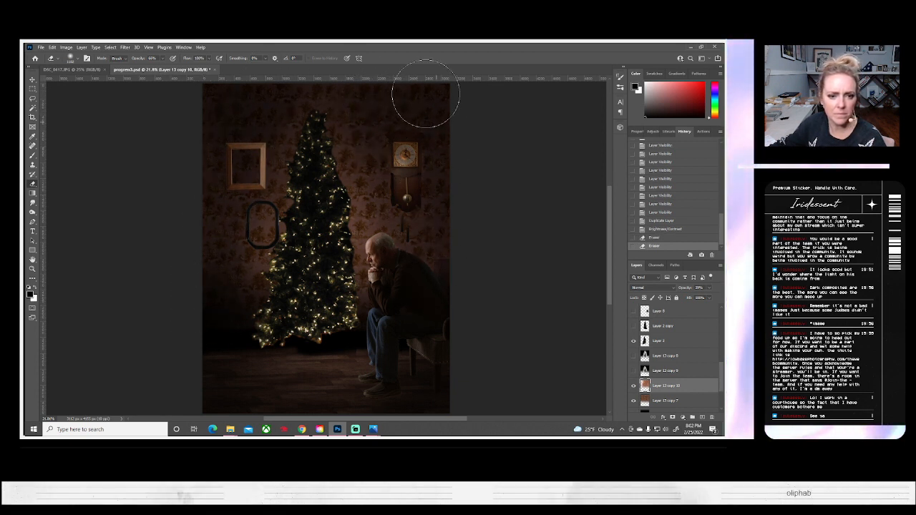
pyautogui.moveTo(422, 85)
pyautogui.mouseDown()
pyautogui.moveTo(452, 274)
pyautogui.moveTo(403, 221)
pyautogui.moveTo(391, 294)
pyautogui.moveTo(392, 251)
pyautogui.mouseUp()
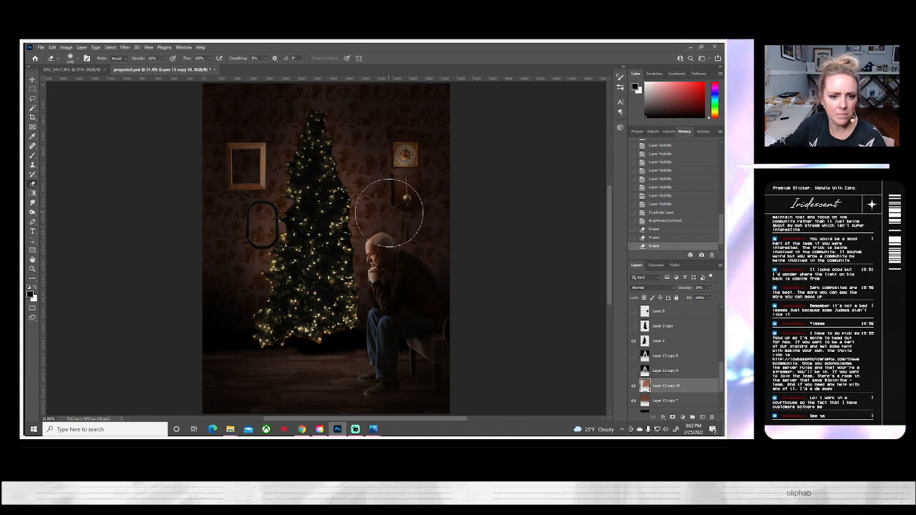
pyautogui.moveTo(225, 301)
pyautogui.mouseDown()
pyautogui.moveTo(209, 343)
pyautogui.moveTo(354, 347)
pyautogui.mouseUp()
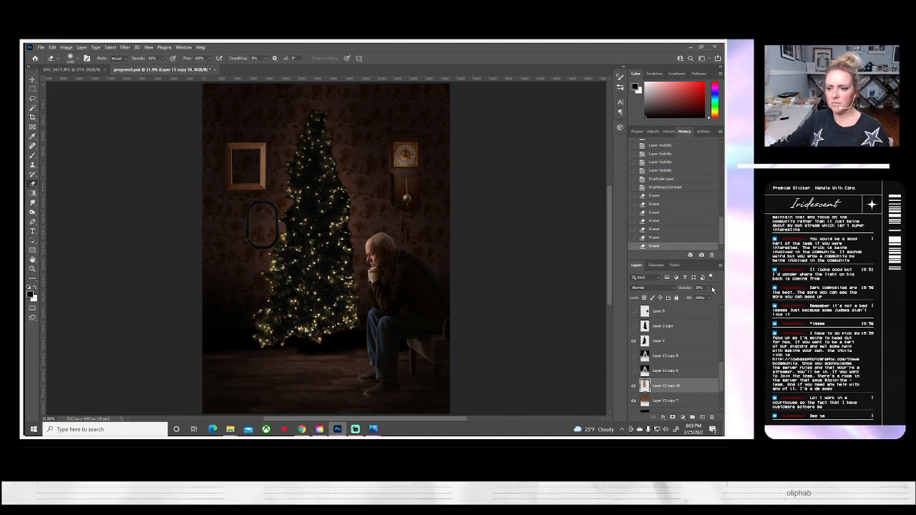
pyautogui.moveTo(697, 297); pyautogui.dragTo(694, 298)
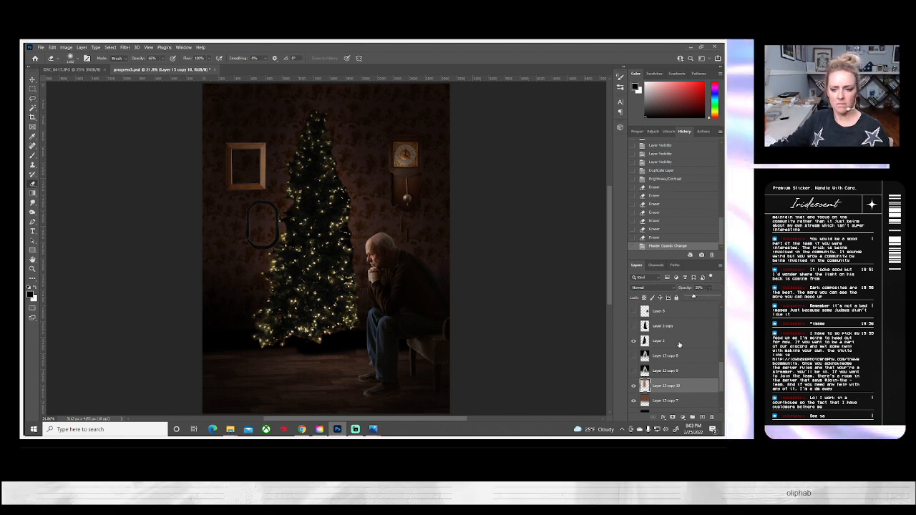
# Step: Darken the wallpaper on Layer 13 copy 7 slightly with a Brightness/Contrast adjustment
pyautogui.click(662, 400)
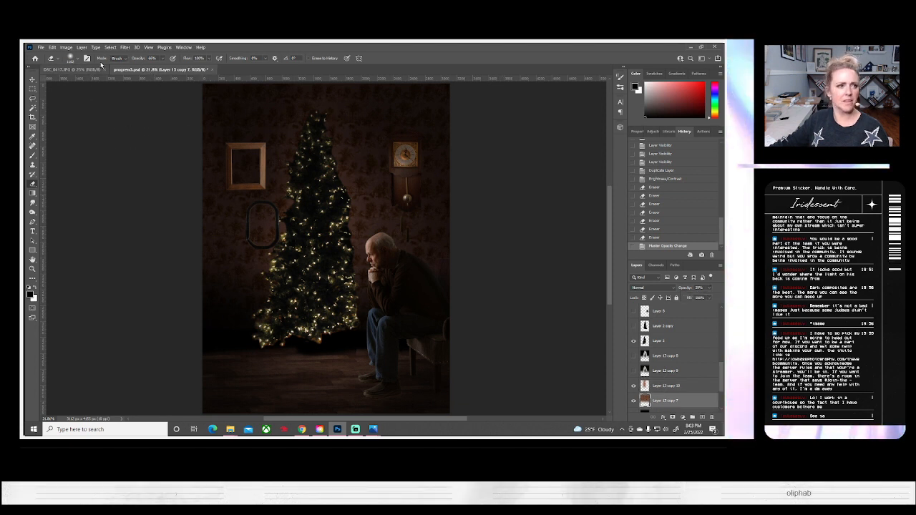
pyautogui.click(67, 47)
pyautogui.moveTo(93, 69)
pyautogui.click(158, 66)
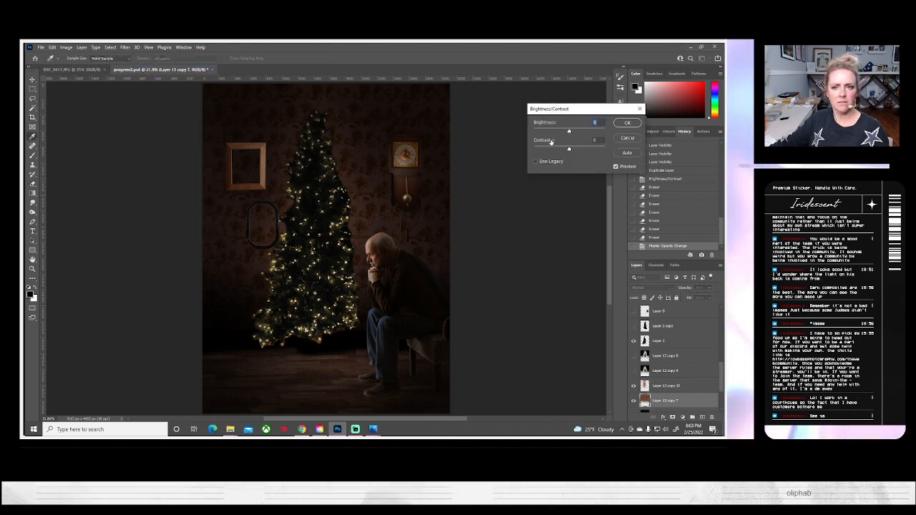
pyautogui.moveTo(569, 133); pyautogui.dragTo(568, 133)
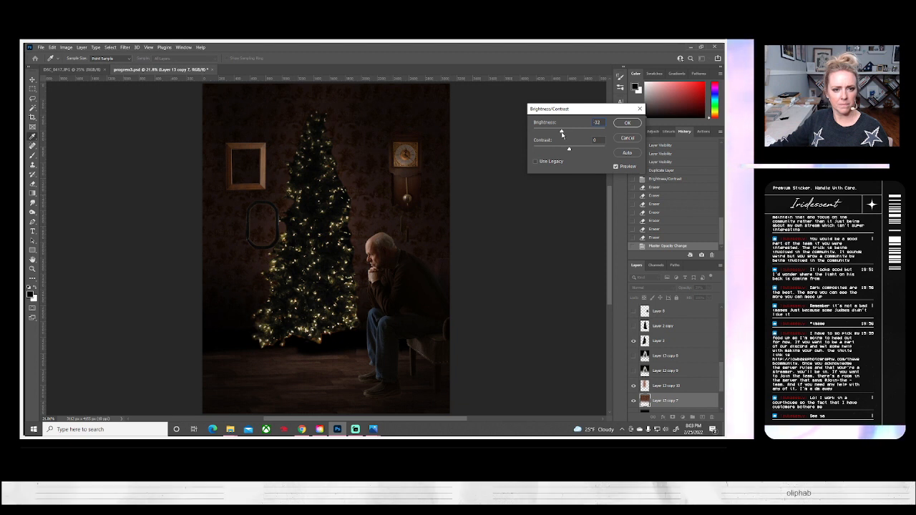
pyautogui.moveTo(545, 135); pyautogui.dragTo(568, 141)
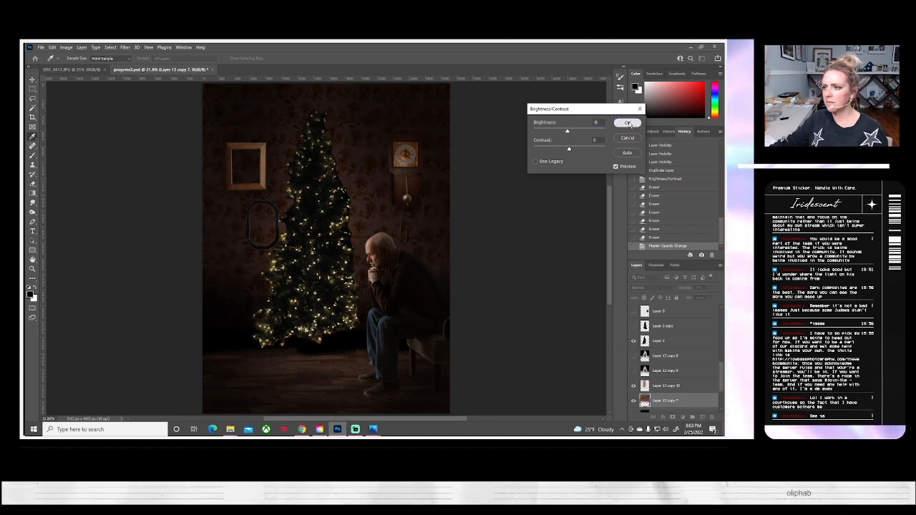
pyautogui.click(628, 123)
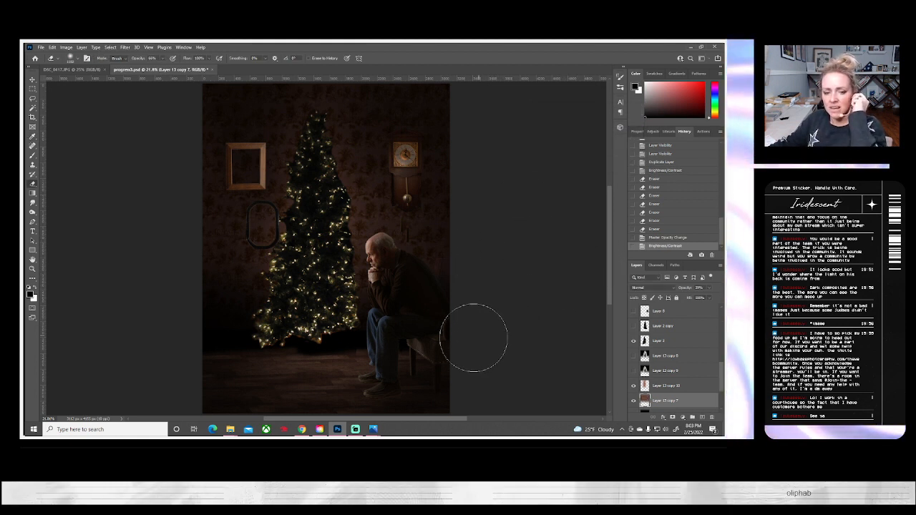
# Step: Compare the wall with Layer 13 copy 7, the black layer beneath it and Layer 13 copy 10 each hidden and shown
pyautogui.click(633, 400)
pyautogui.click(632, 400)
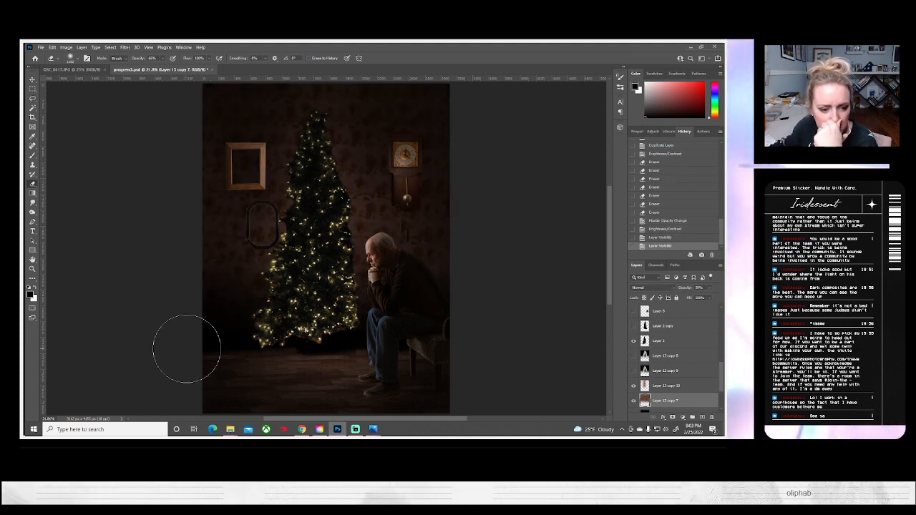
pyautogui.scroll(-3, 681, 381)
pyautogui.scroll(-1, 681, 381)
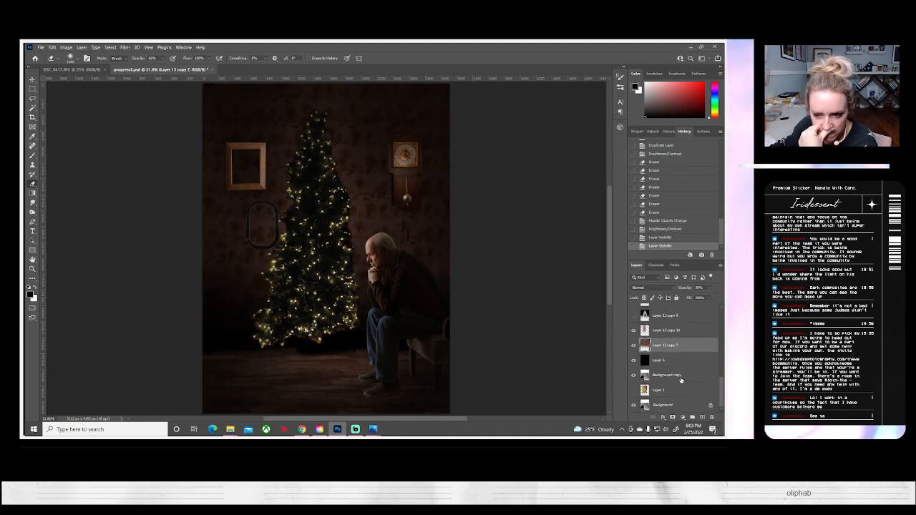
pyautogui.click(632, 360)
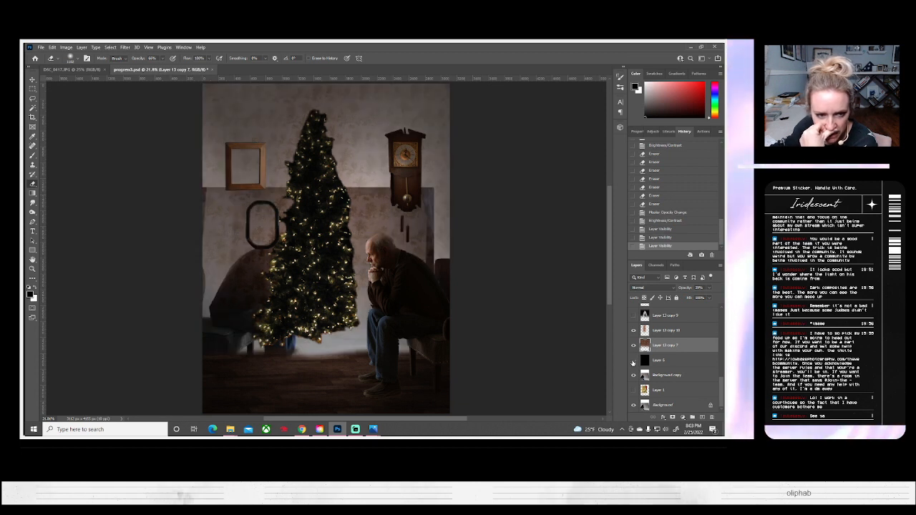
pyautogui.click(632, 361)
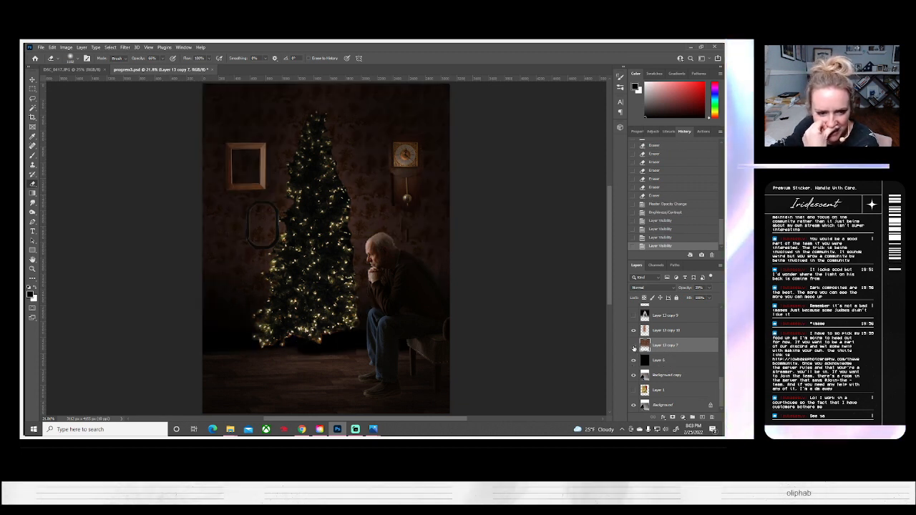
pyautogui.click(632, 346)
pyautogui.click(632, 345)
pyautogui.click(632, 331)
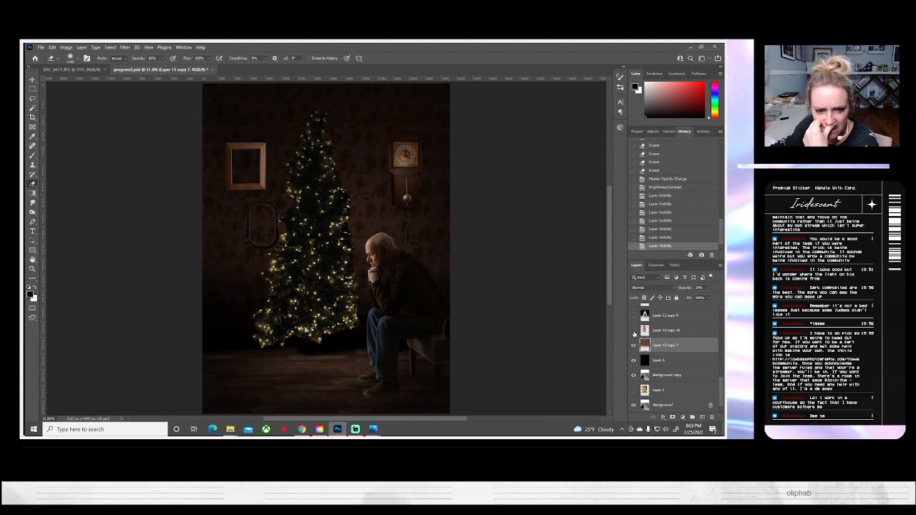
pyautogui.click(633, 331)
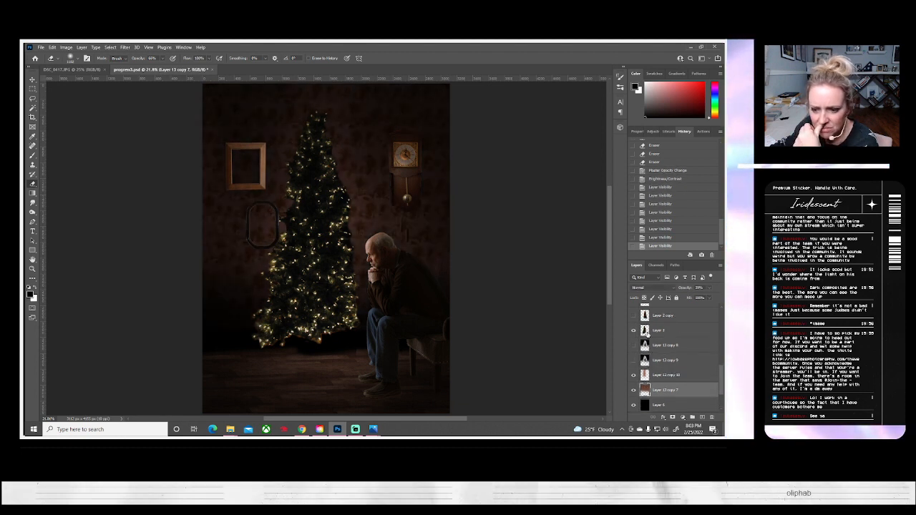
# Step: Compare the floor with the active floor copy layer hidden and shown, leaving it visible
pyautogui.scroll(5, 647, 334)
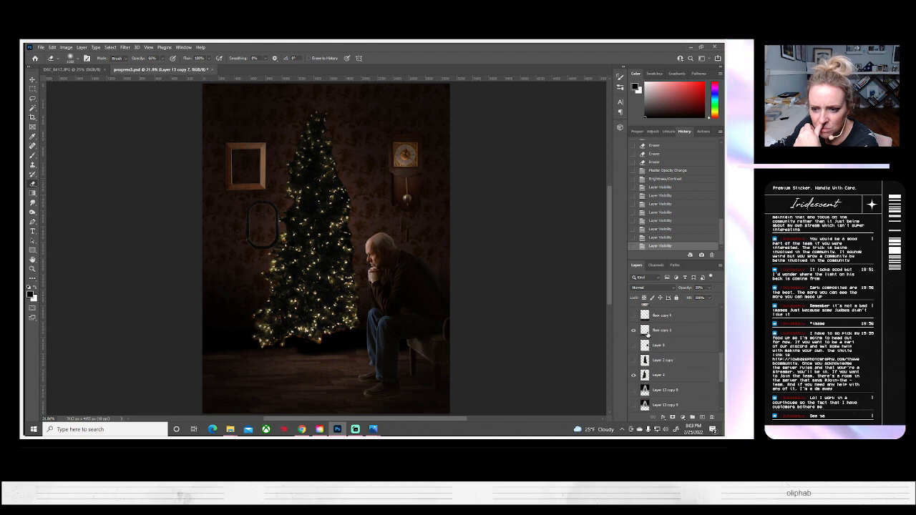
pyautogui.click(633, 330)
pyautogui.click(633, 331)
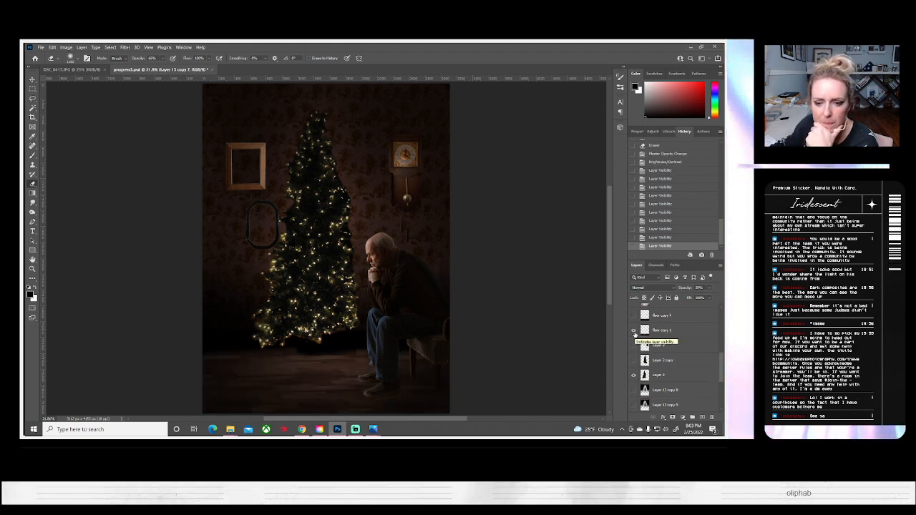
# Step: Retouch the floor beneath the tree and beside the man's legs on floor copy 2 with the Clone Stamp
pyautogui.click(668, 332)
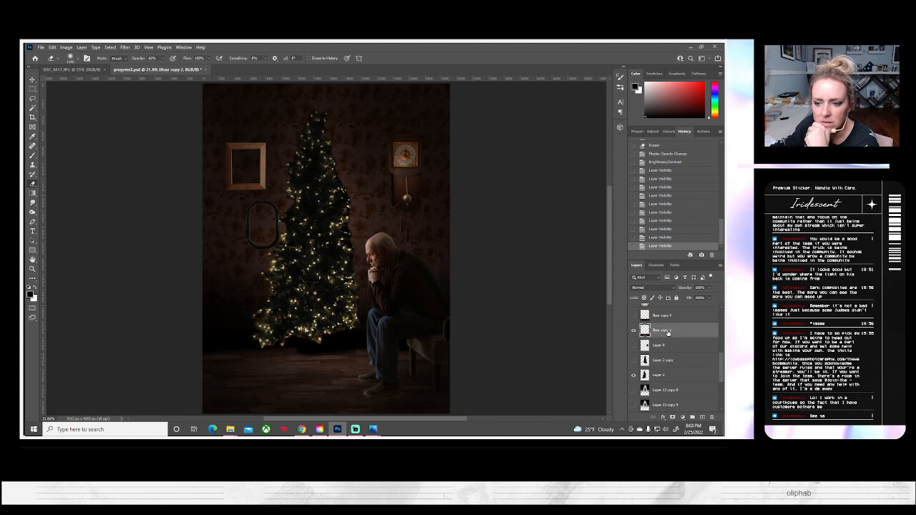
pyautogui.click(32, 165)
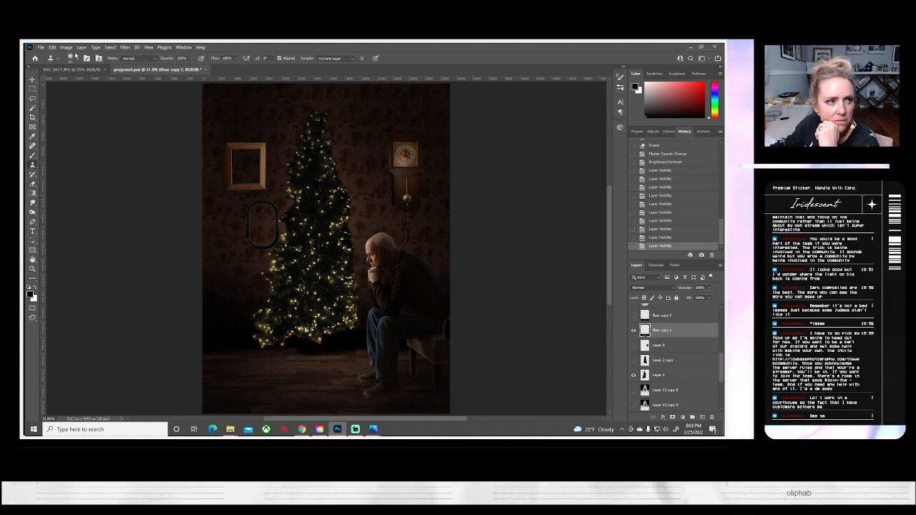
pyautogui.click(70, 58)
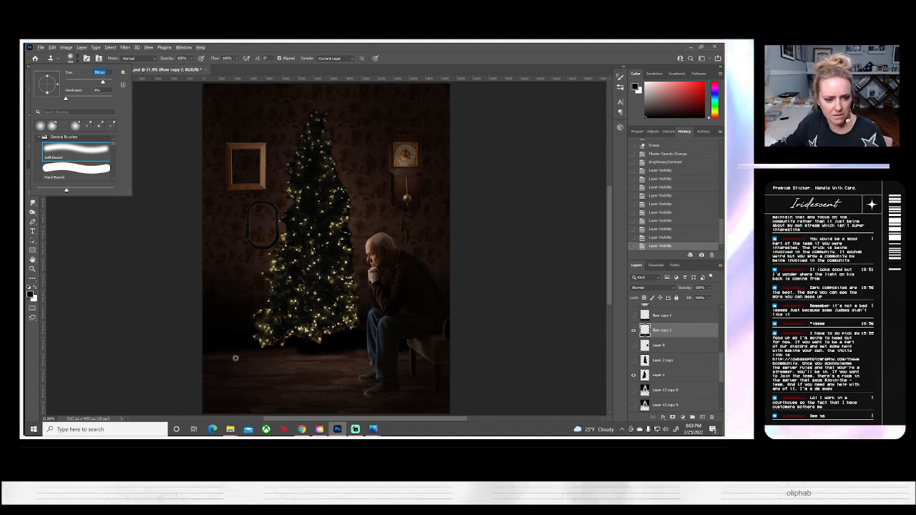
pyautogui.press('Return')
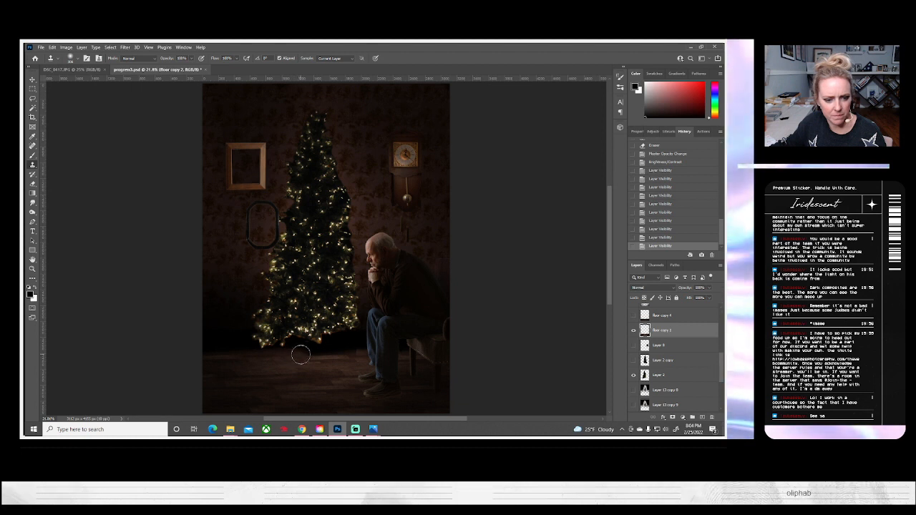
pyautogui.moveTo(336, 351); pyautogui.dragTo(300, 355)
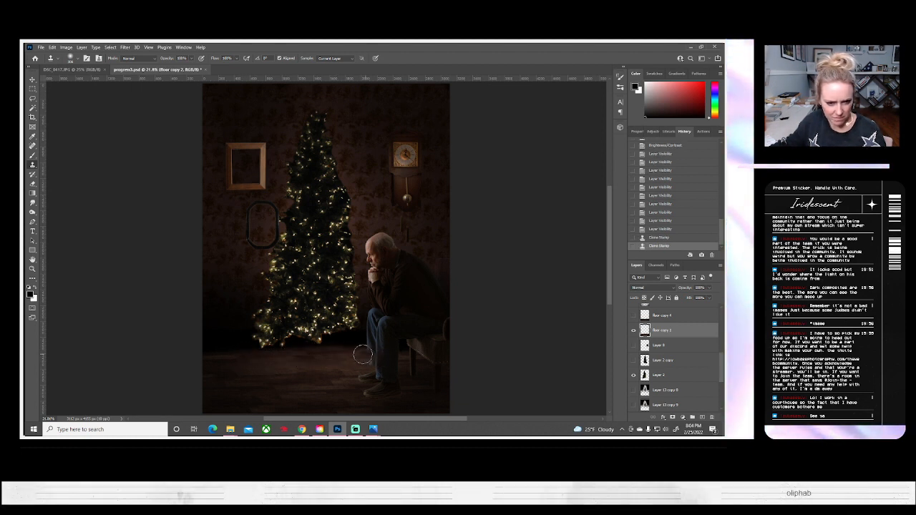
pyautogui.moveTo(308, 352); pyautogui.dragTo(331, 356)
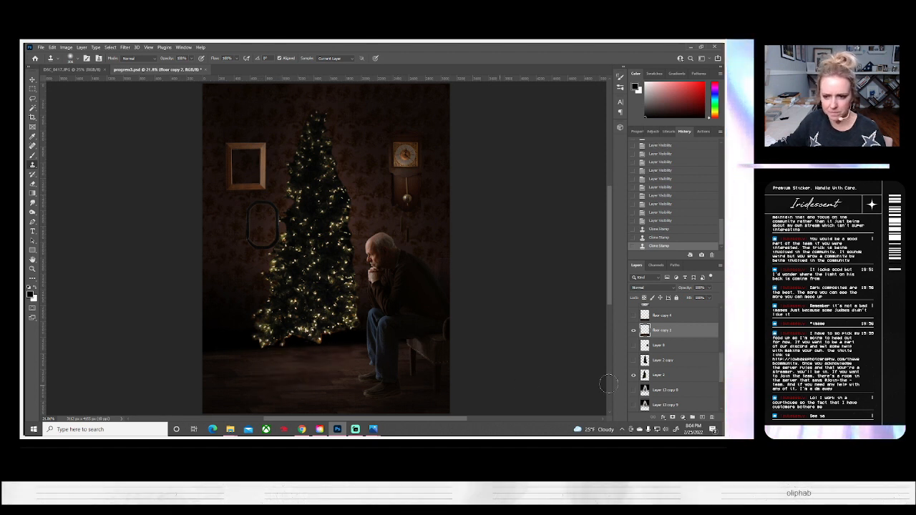
# Step: Darken the area beneath the tree with a soft black brush on the dark shading layer above the floor copies
pyautogui.scroll(2, 666, 350)
pyautogui.click(666, 347)
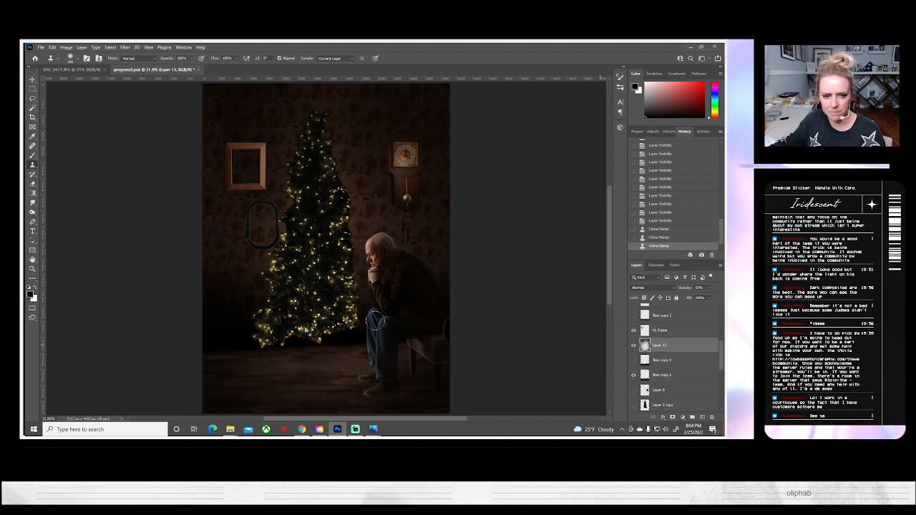
pyautogui.click(32, 155)
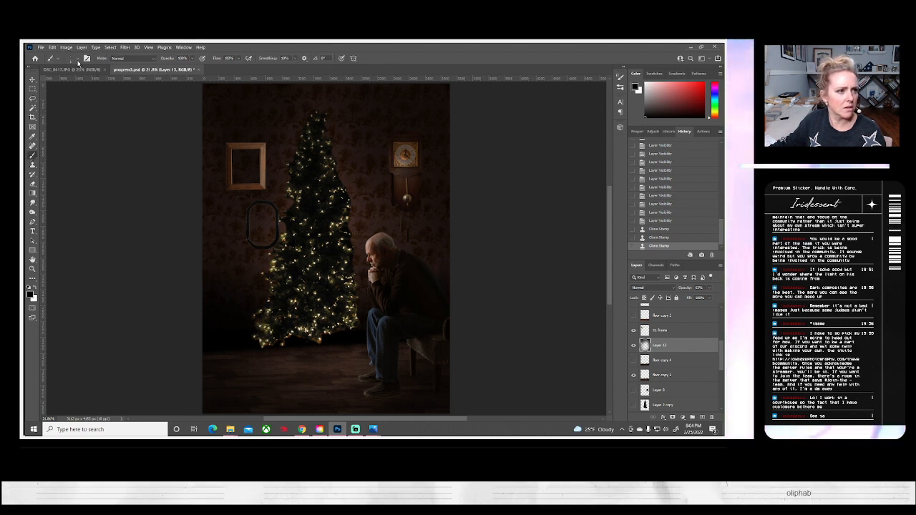
pyautogui.click(69, 58)
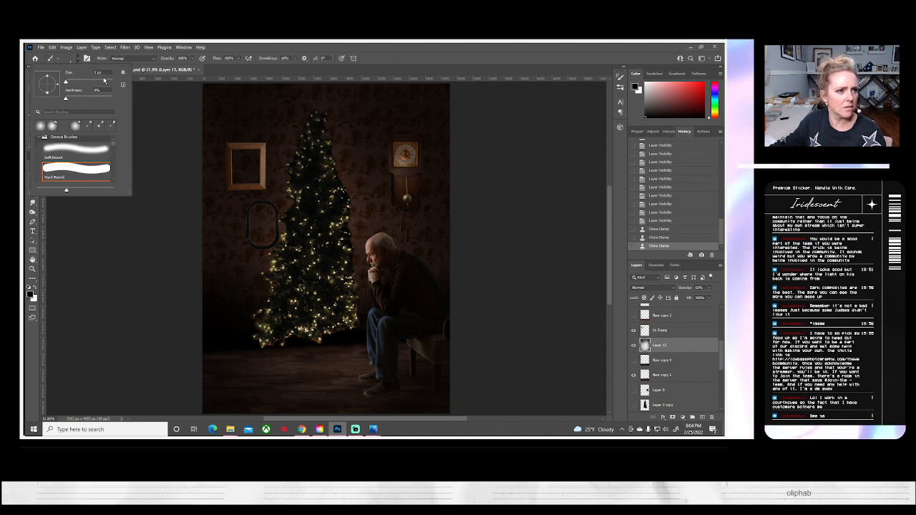
pyautogui.click(232, 330)
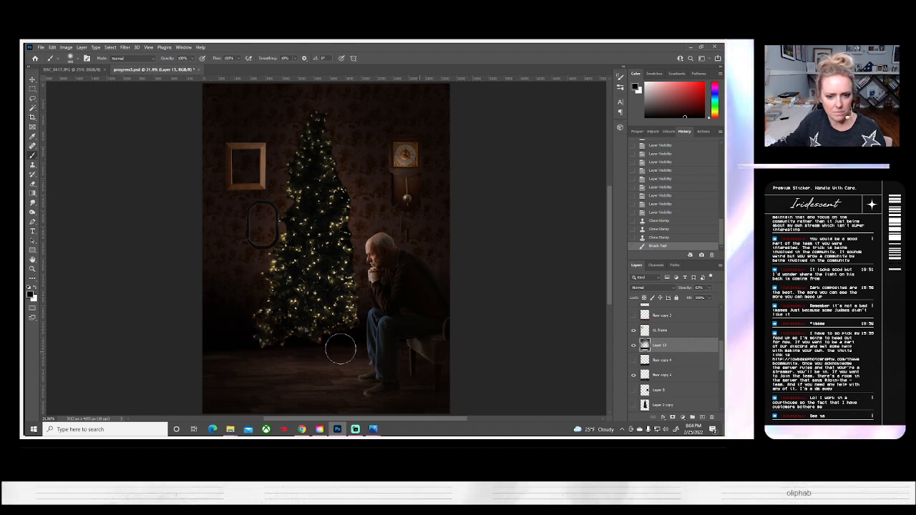
pyautogui.moveTo(69, 327); pyautogui.dragTo(50, 329)
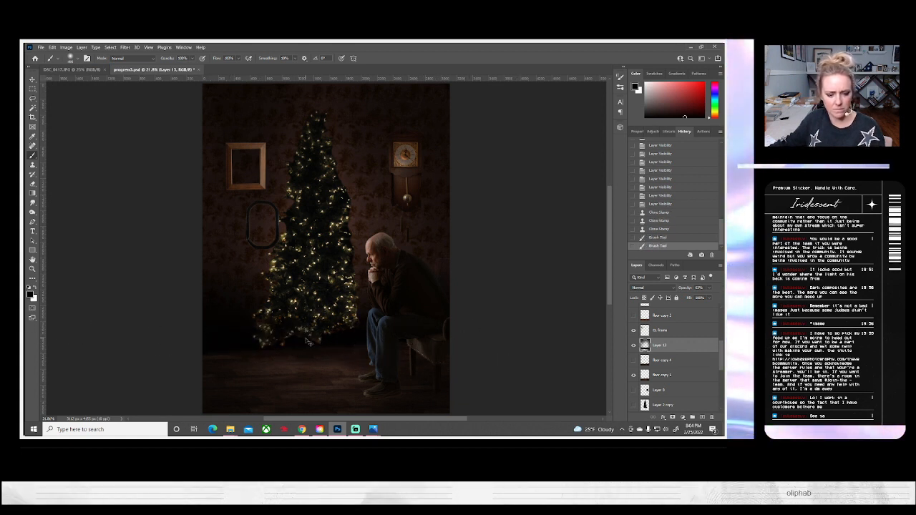
pyautogui.hotkey('ctrl', 'z')
pyautogui.hotkey('ctrl', 'shift', 'z')
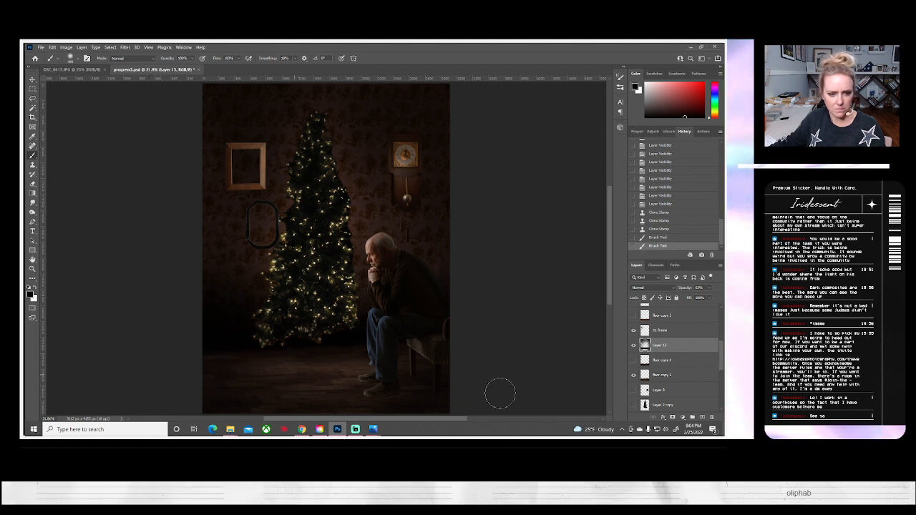
# Step: Try Layer 2 copy above the dark shading layer, comparing the scene with each of the two layers hidden and shown
pyautogui.scroll(-1, 670, 364)
pyautogui.moveTo(669, 378); pyautogui.dragTo(668, 320)
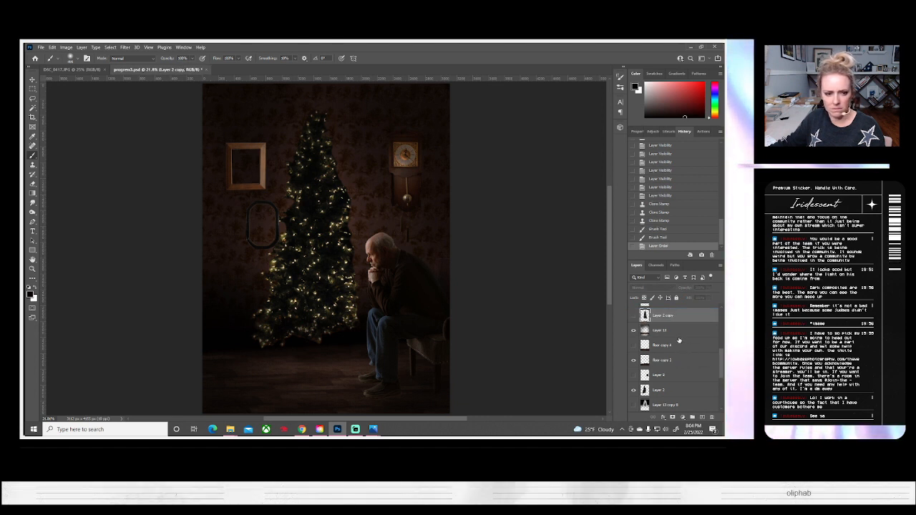
pyautogui.scroll(1, 678, 340)
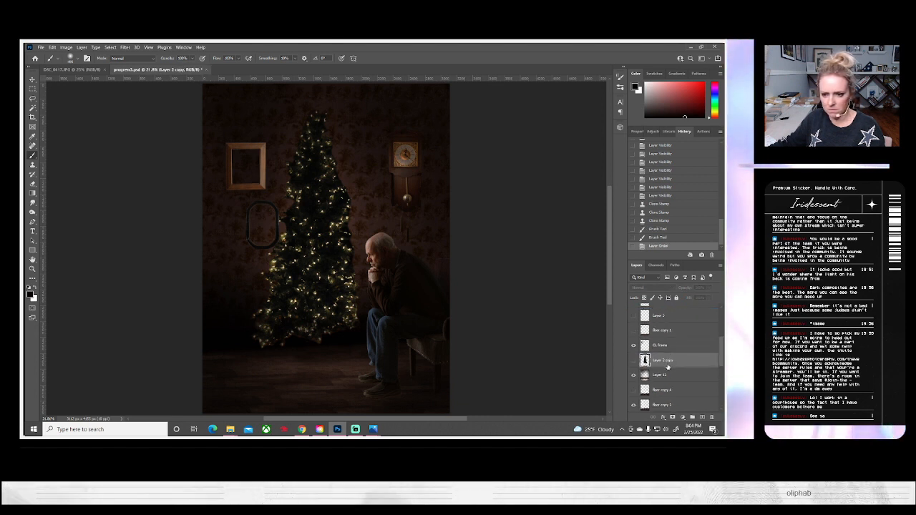
pyautogui.scroll(-1, 669, 361)
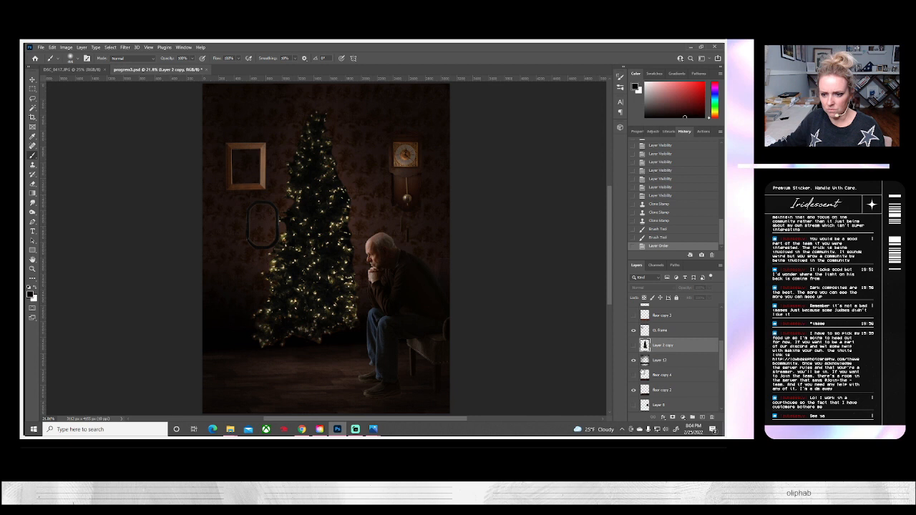
pyautogui.click(633, 361)
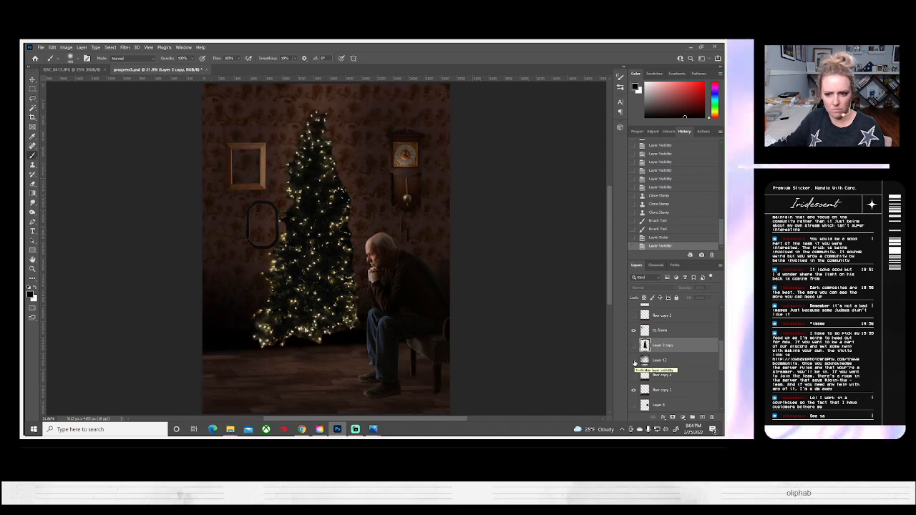
pyautogui.click(633, 360)
pyautogui.click(634, 345)
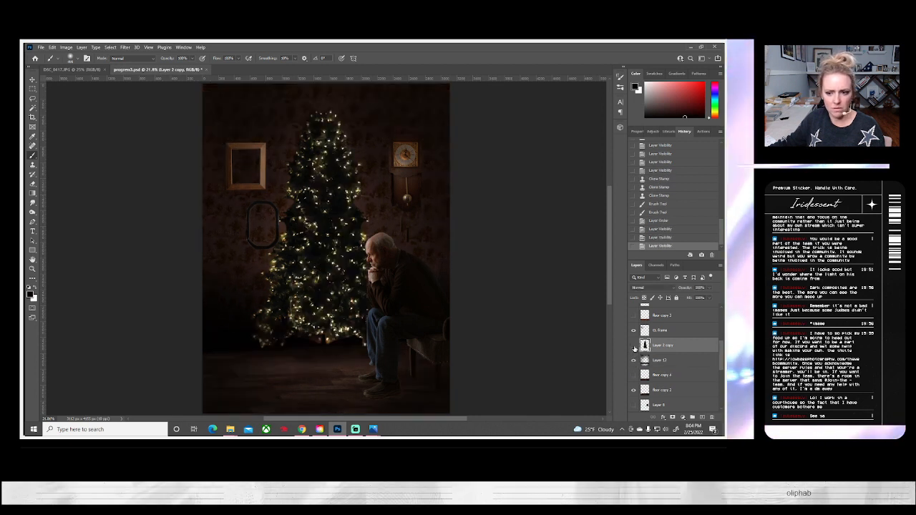
pyautogui.click(634, 345)
# Step: Move the Layer 2 tree above the dark shading layer and compare the scene with the tree hidden and shown
pyautogui.moveTo(663, 406); pyautogui.dragTo(667, 333)
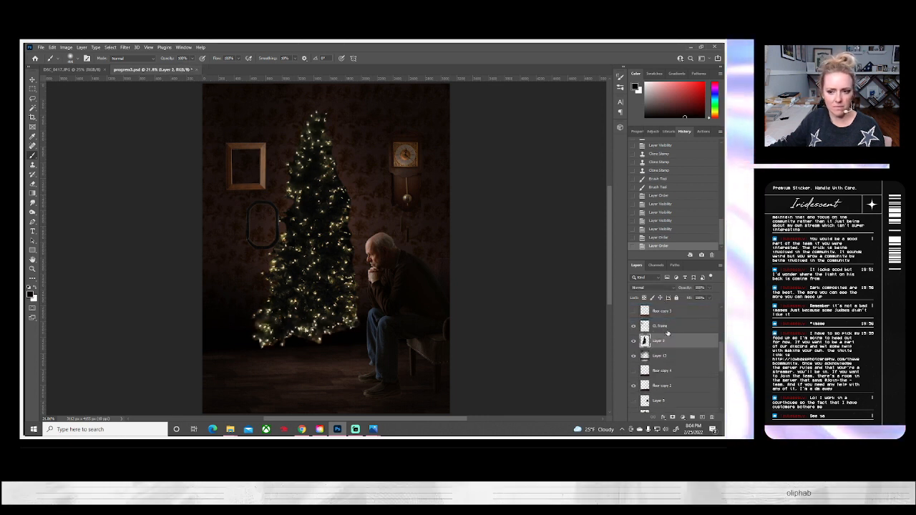
pyautogui.click(633, 341)
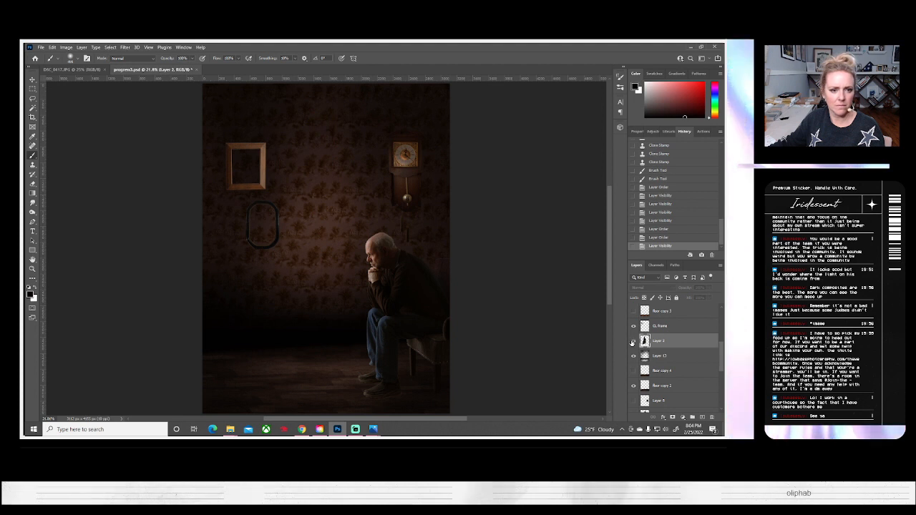
pyautogui.click(633, 341)
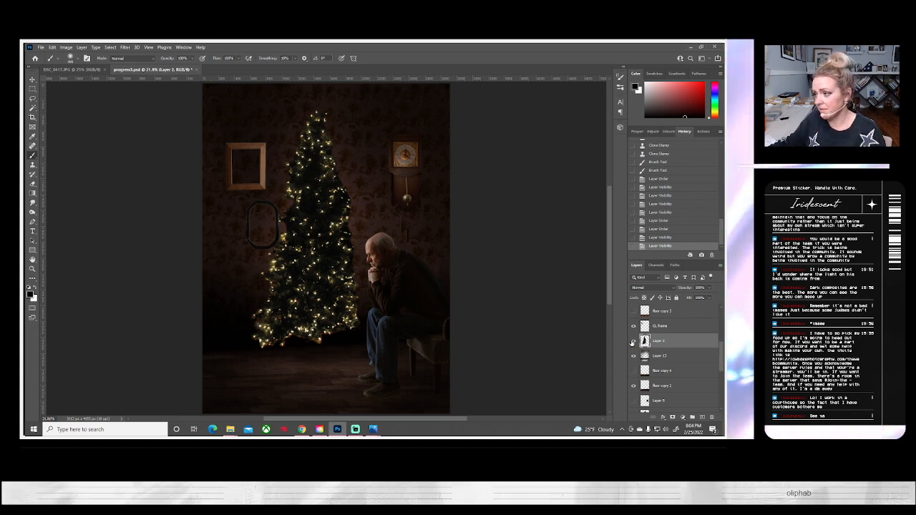
# Step: Replace the old selection in DSC_0417.JPG with a rectangular one across the middle of the lit tree and copy it
pyautogui.click(72, 70)
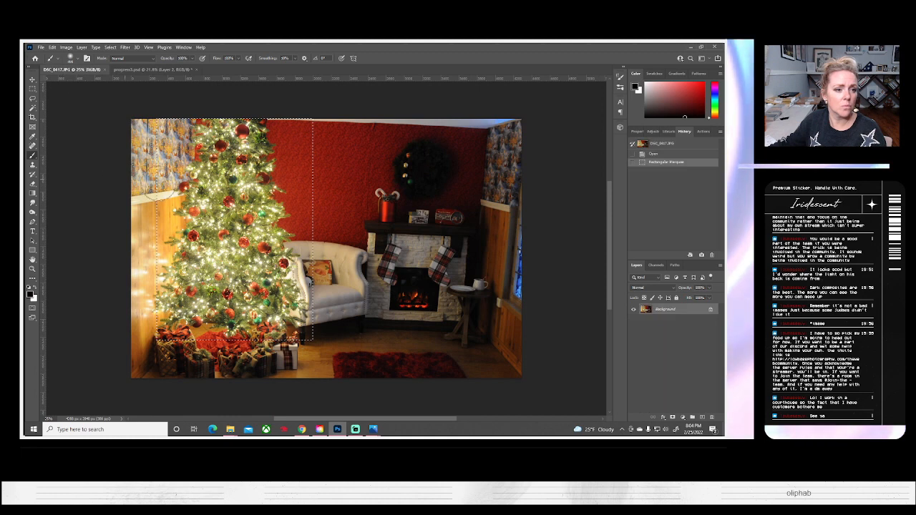
pyautogui.click(32, 88)
pyautogui.click(189, 235)
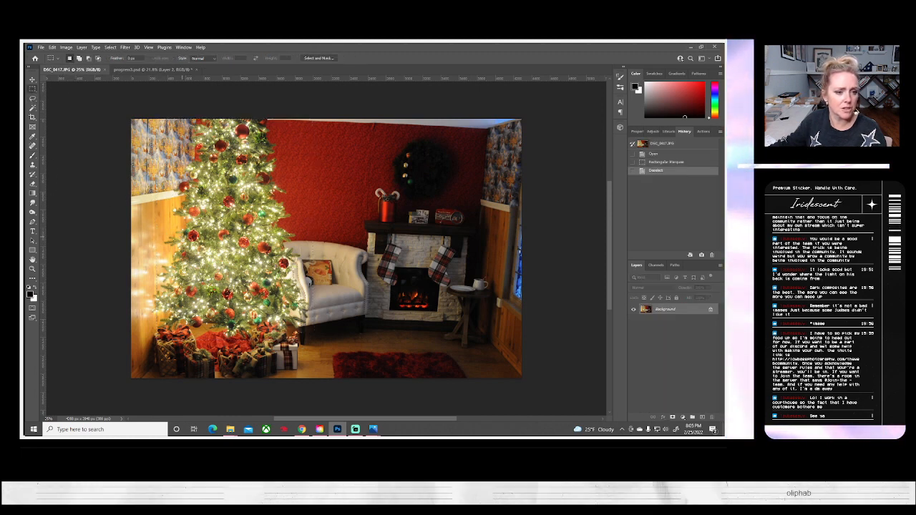
pyautogui.moveTo(189, 237); pyautogui.dragTo(285, 278)
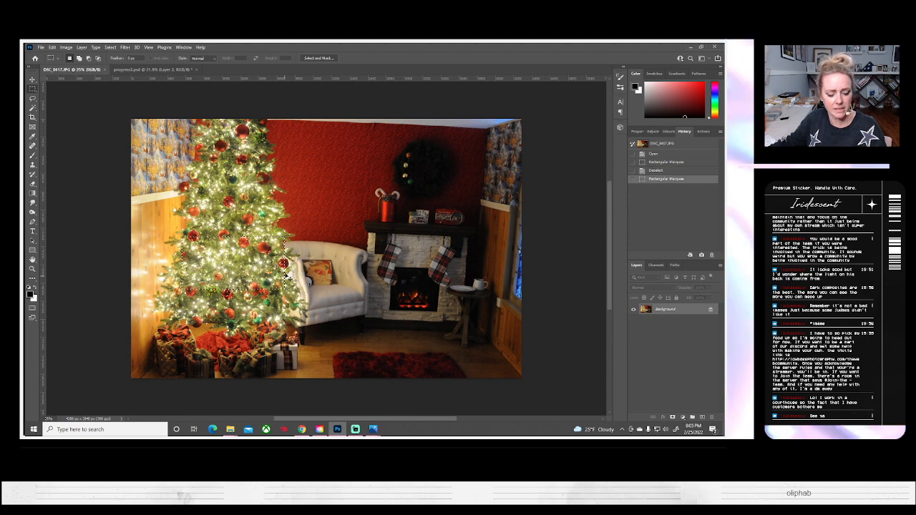
pyautogui.hotkey('ctrl', 'c')
# Step: Try pasting the lit tree patch into the Christmas composite for transforming, and delete the pasted layer
pyautogui.click(152, 69)
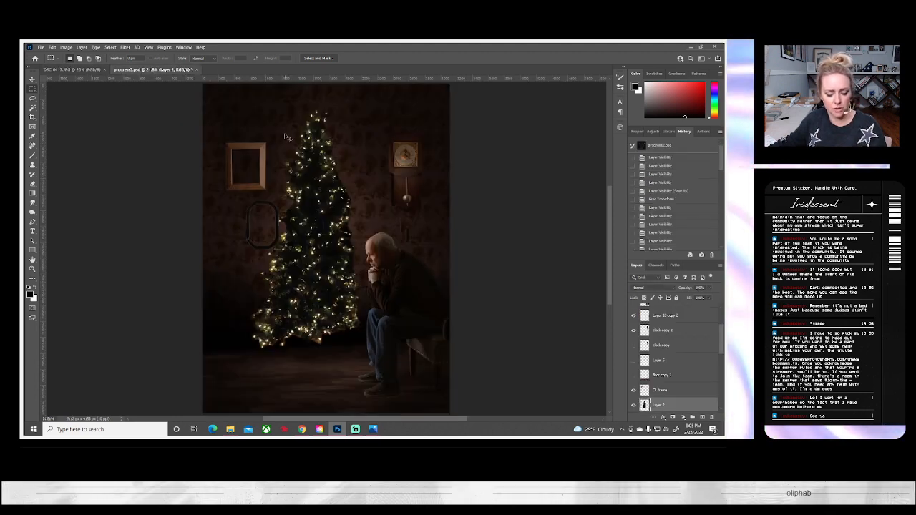
pyautogui.hotkey('ctrl', 'v')
pyautogui.hotkey('ctrl', 't')
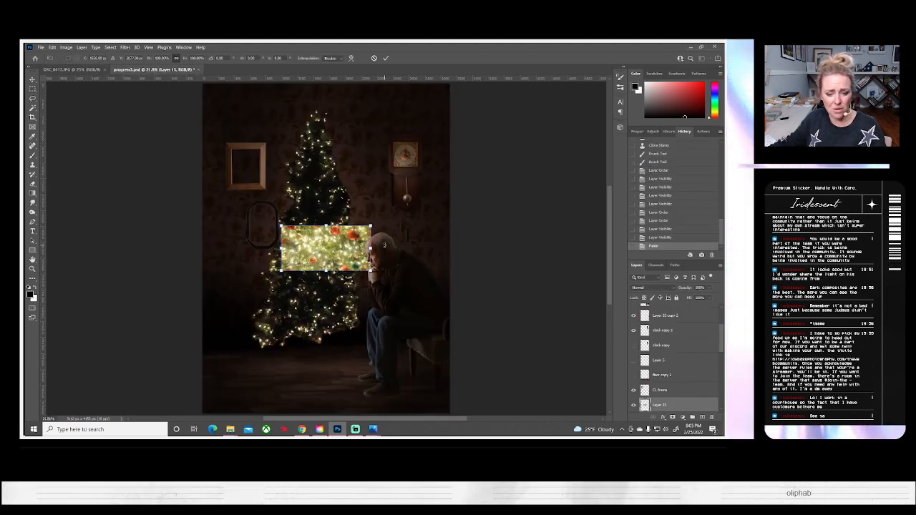
pyautogui.press('Escape')
pyautogui.press('Delete')
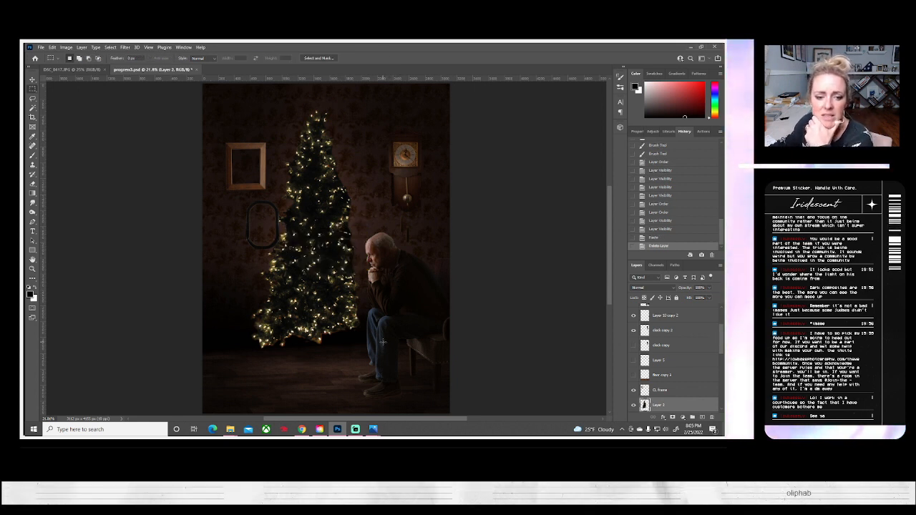
# Step: Compare the scene with the Layer 2 tree hidden and shown, and duplicate Layer 2
pyautogui.click(633, 405)
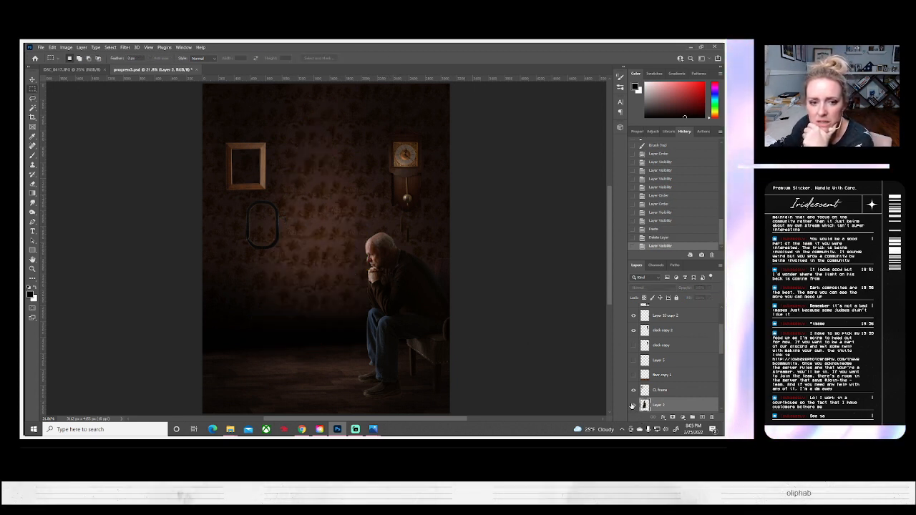
pyautogui.click(632, 405)
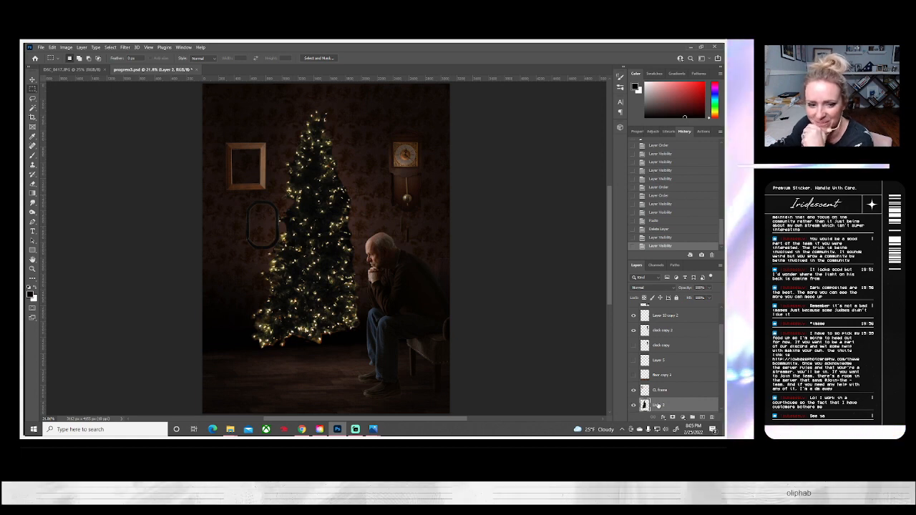
pyautogui.rightClick(658, 405)
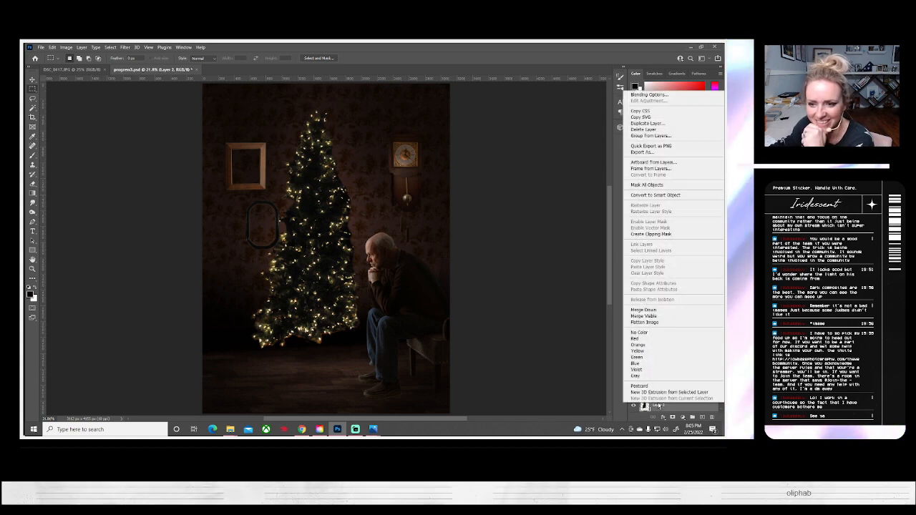
pyautogui.click(641, 124)
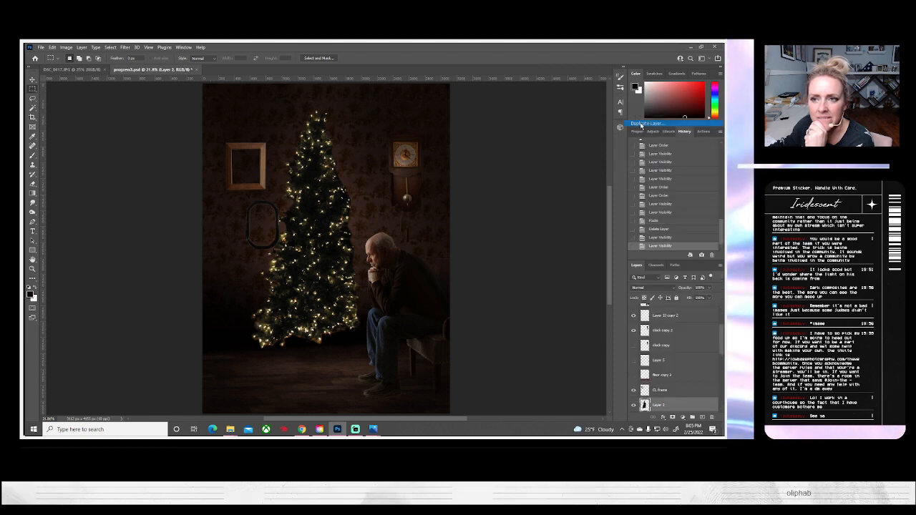
pyautogui.click(433, 150)
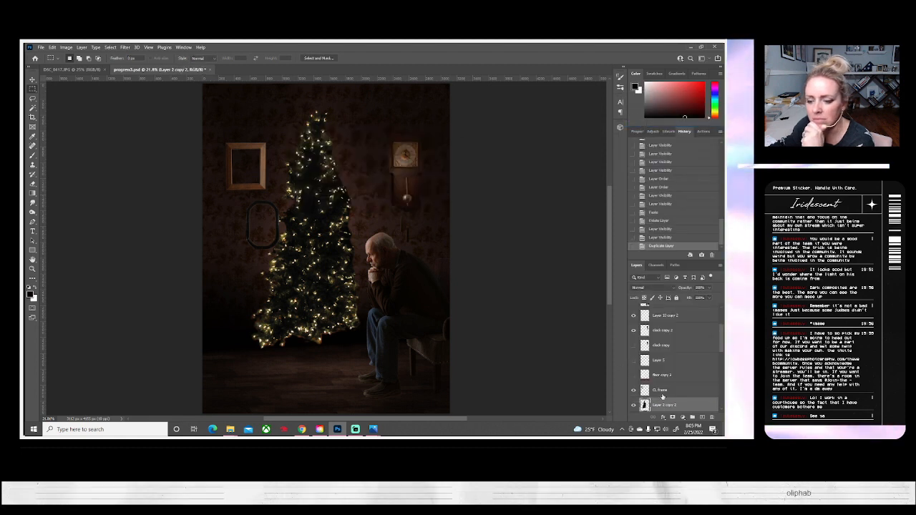
# Step: Hide Layer 2 and clone-stamp lit branches along the tree's right edge on Layer 2 copy 2, undoing the last stroke
pyautogui.scroll(-2, 665, 372)
pyautogui.click(633, 359)
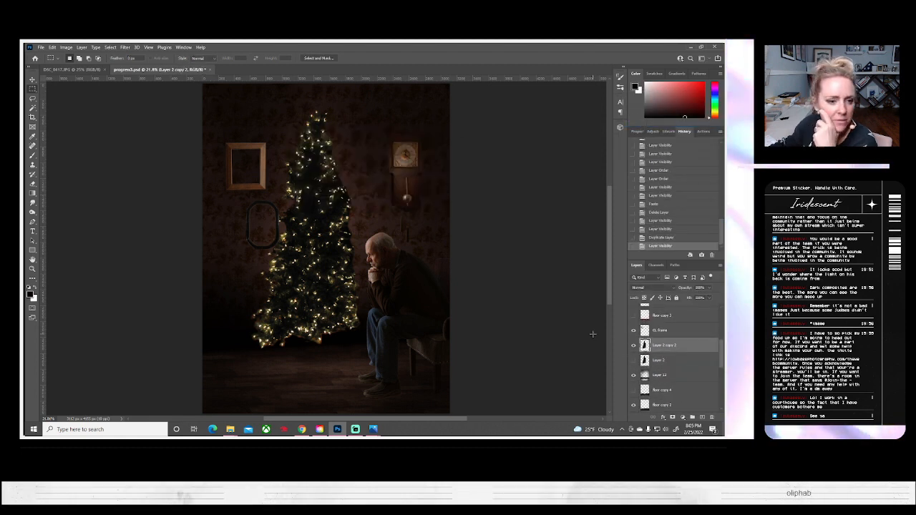
pyautogui.click(32, 165)
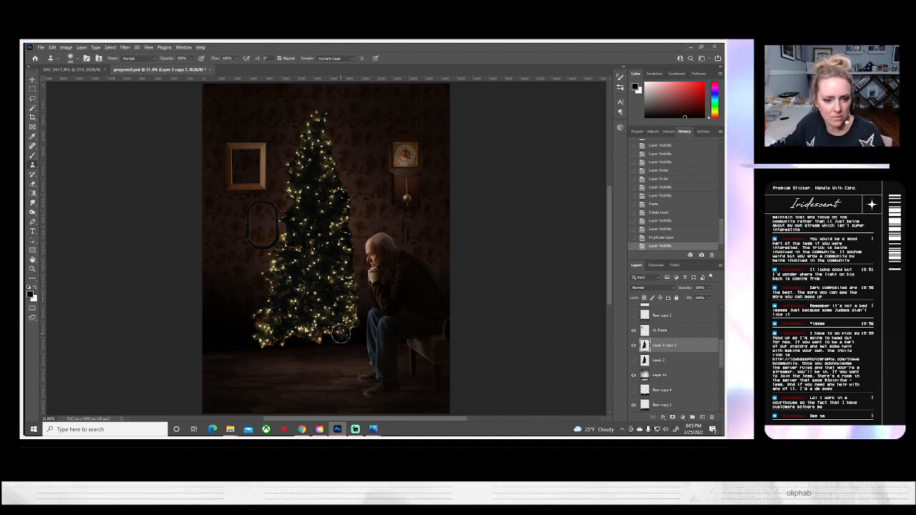
pyautogui.moveTo(348, 332)
pyautogui.mouseDown()
pyautogui.moveTo(335, 322)
pyautogui.moveTo(359, 323)
pyautogui.mouseUp()
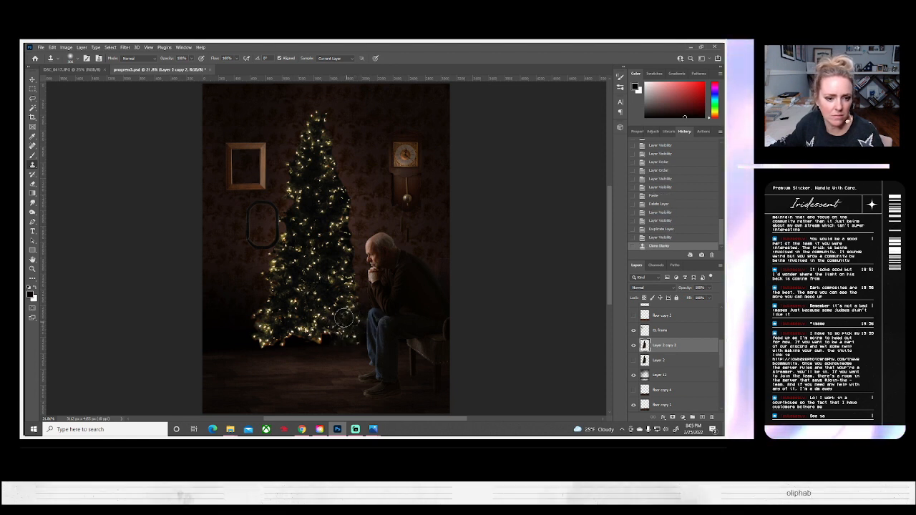
pyautogui.click(351, 266)
pyautogui.click(349, 268)
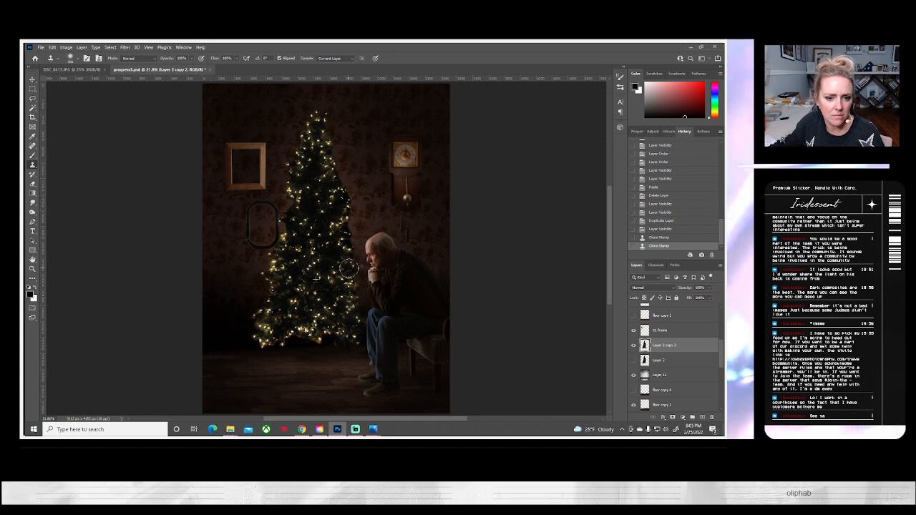
pyautogui.moveTo(339, 252)
pyautogui.mouseDown()
pyautogui.moveTo(347, 214)
pyautogui.moveTo(335, 179)
pyautogui.mouseUp()
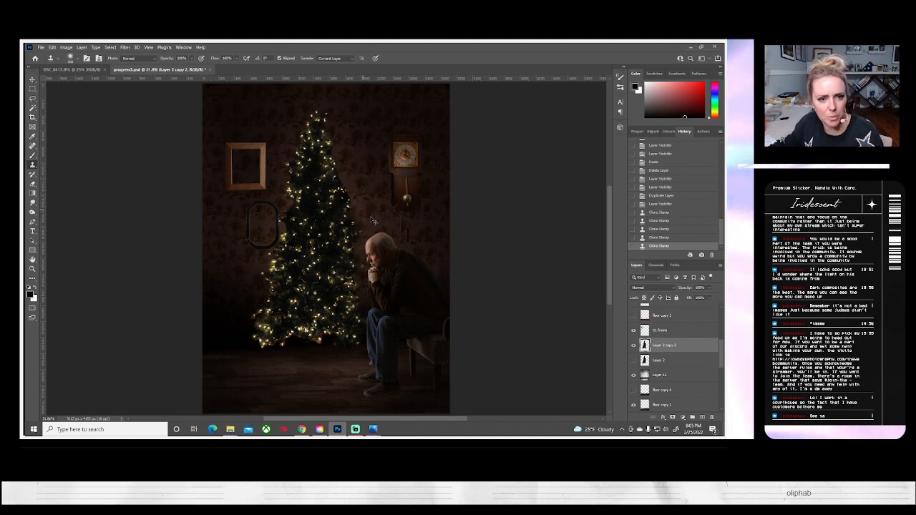
pyautogui.hotkey('ctrl', 'z')
# Step: Erase excess cloned branches beside the tree's right edge with a smaller soft round eraser at 100% opacity
pyautogui.click(33, 184)
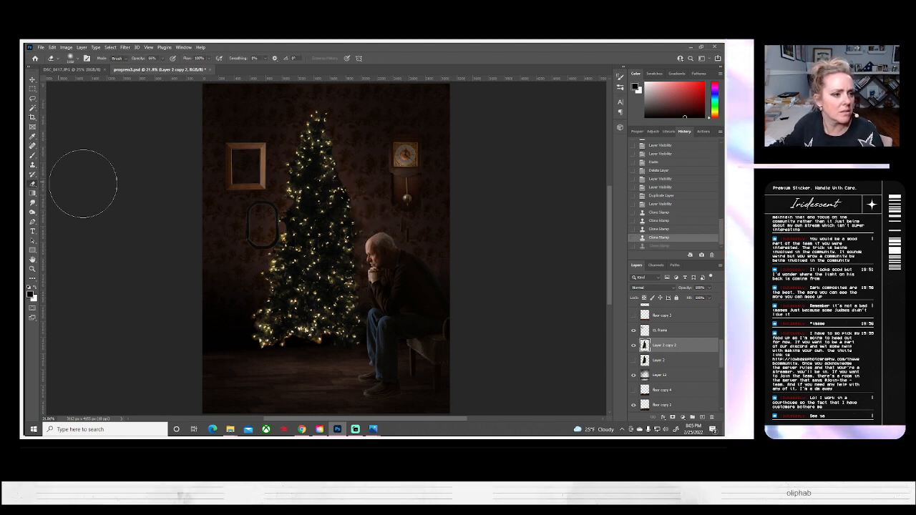
pyautogui.click(72, 58)
pyautogui.click(83, 81)
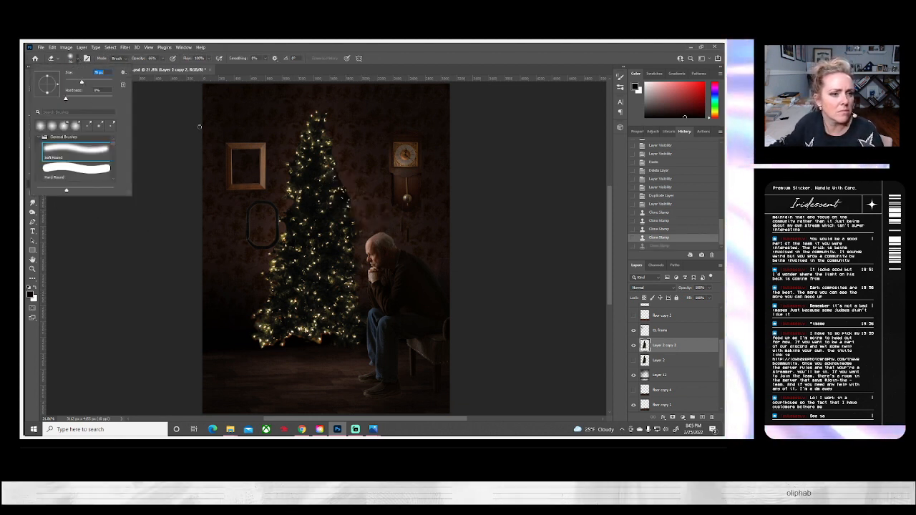
pyautogui.click(163, 58)
pyautogui.moveTo(163, 67); pyautogui.dragTo(175, 67)
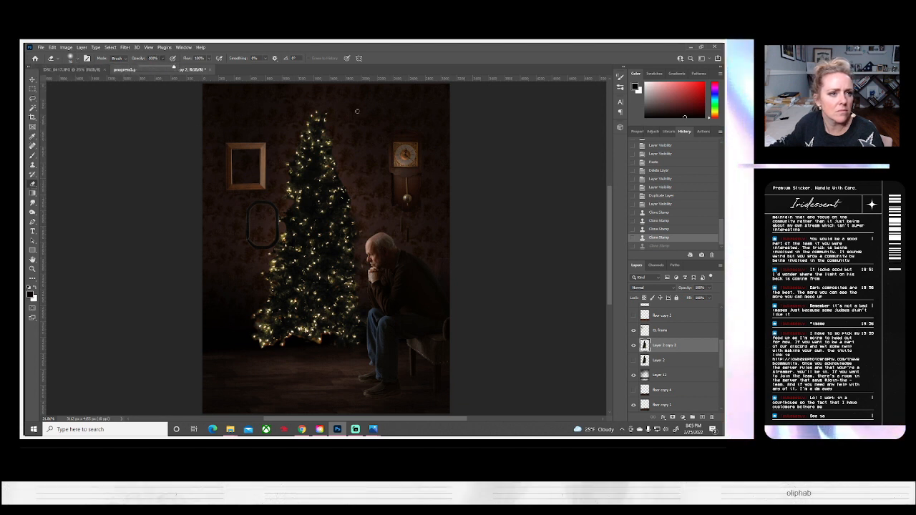
pyautogui.click(360, 229)
pyautogui.moveTo(364, 269); pyautogui.dragTo(365, 279)
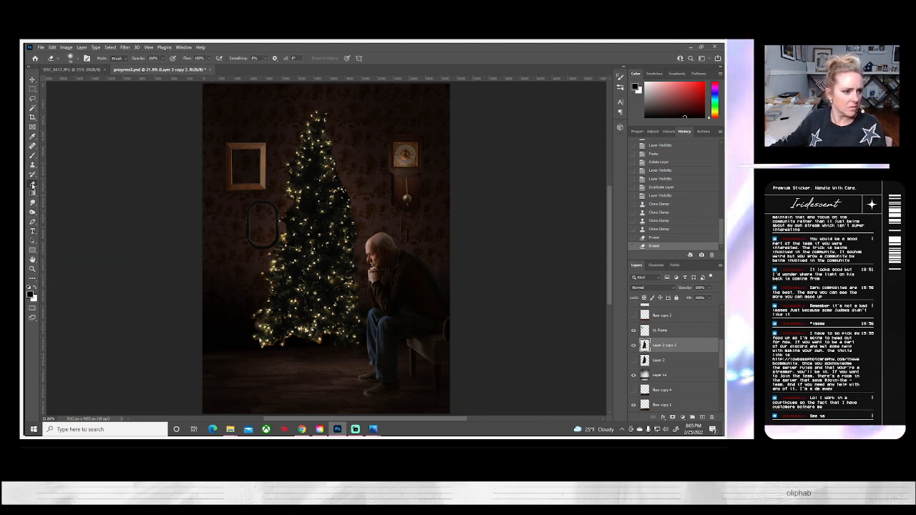
# Step: Clone-stamp lit branches with a small soft brush to fill out the tree's lower left edge
pyautogui.click(32, 164)
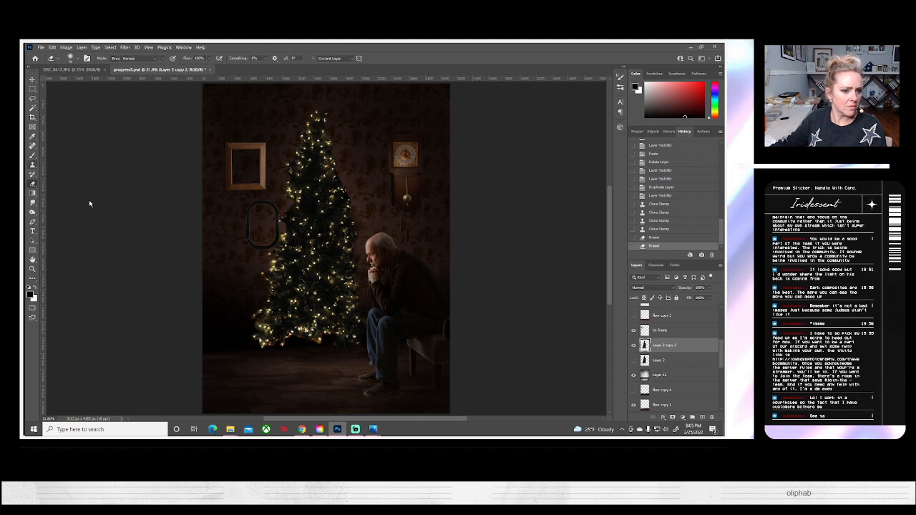
pyautogui.click(79, 60)
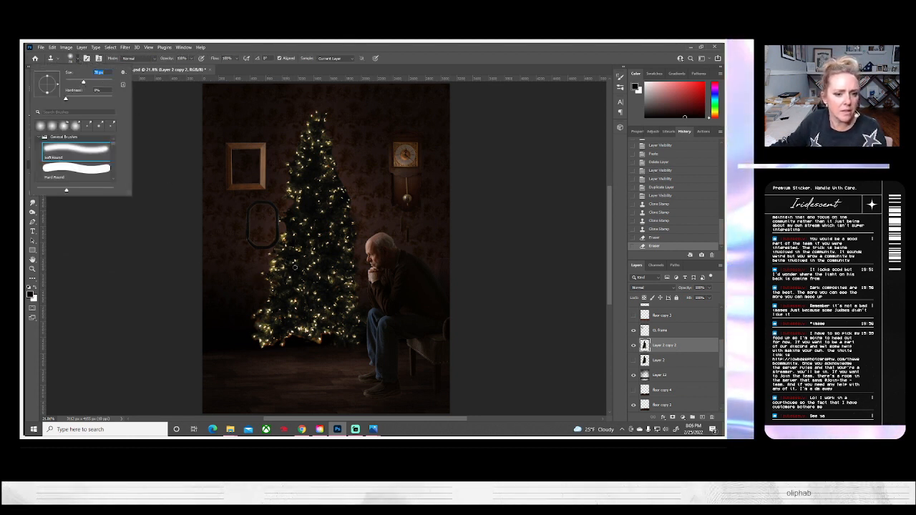
pyautogui.click(262, 294)
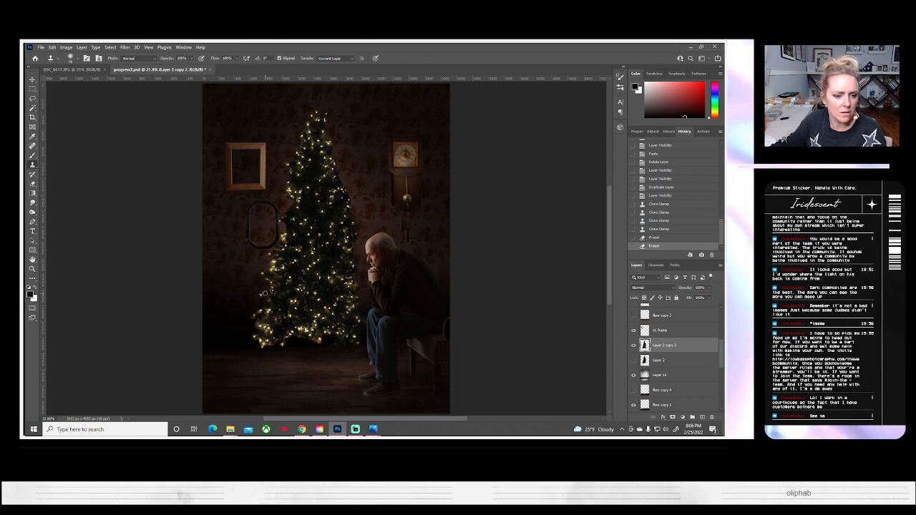
pyautogui.click(266, 294)
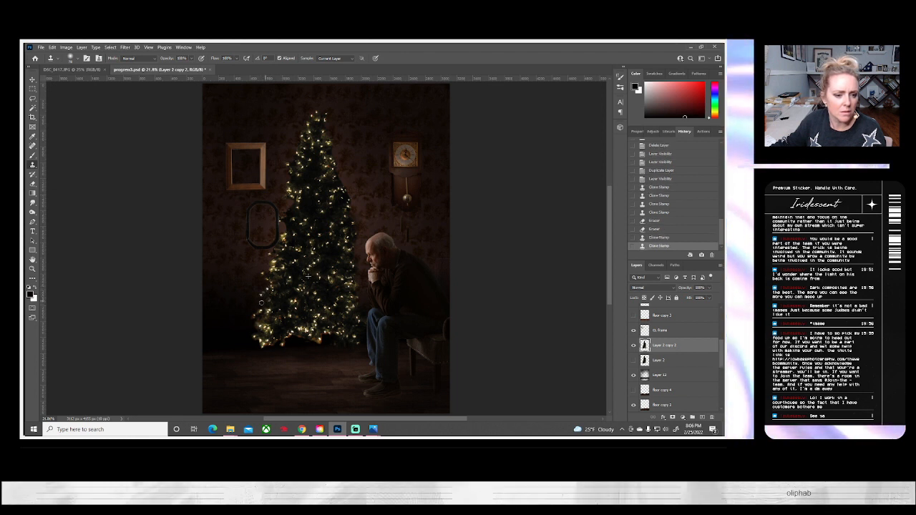
pyautogui.moveTo(260, 306); pyautogui.dragTo(246, 317)
pyautogui.click(249, 334)
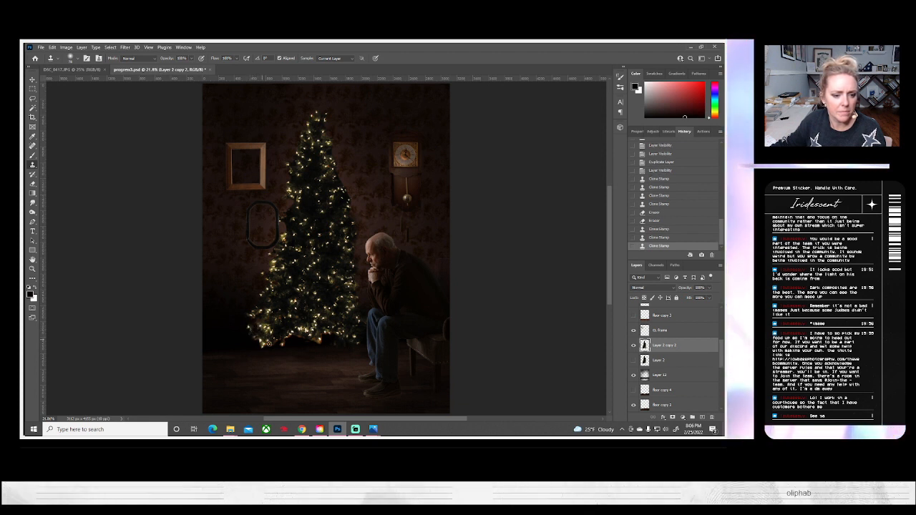
# Step: Clone-stamp branches and lights along the middle of the tree's bottom edge, undoing the last stroke
pyautogui.click(288, 277)
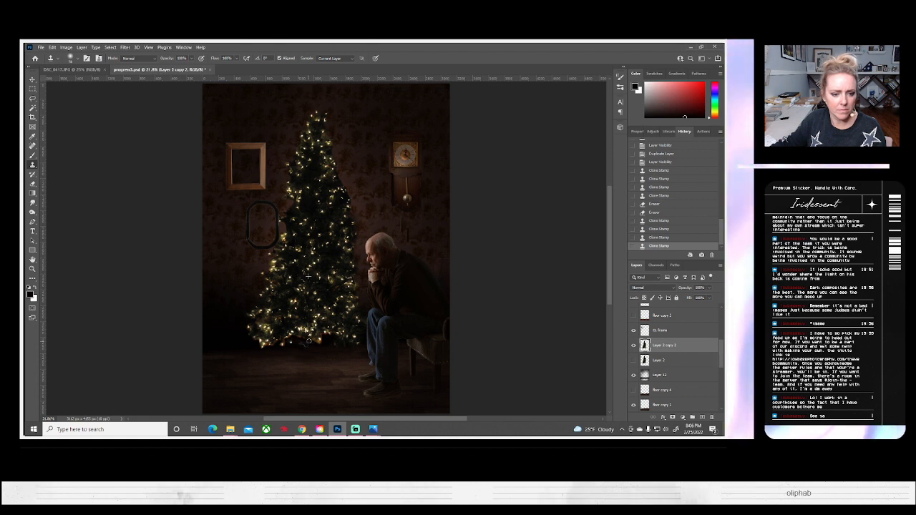
pyautogui.click(299, 339)
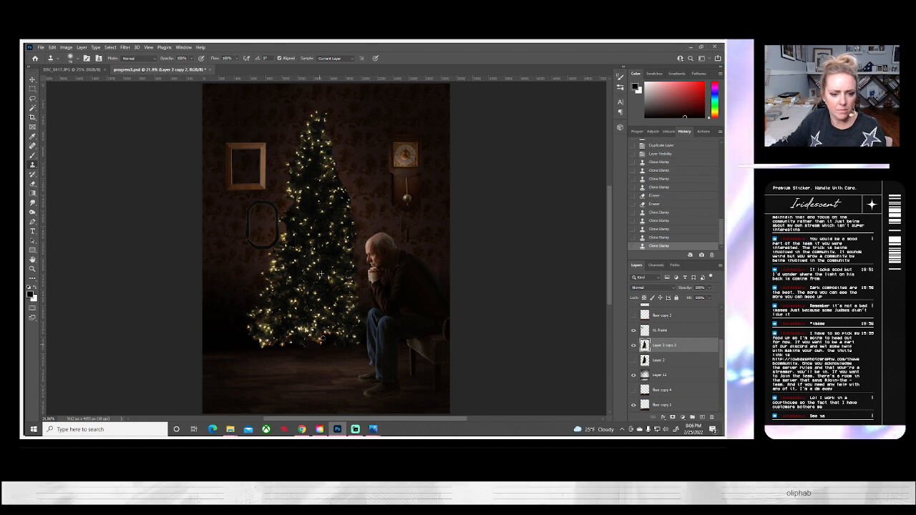
pyautogui.click(322, 350)
pyautogui.hotkey('ctrl', 'z')
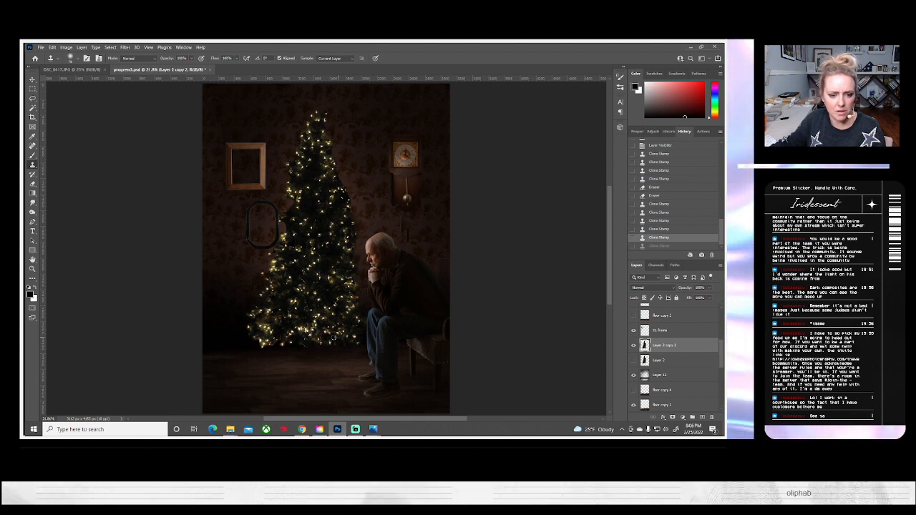
# Step: Extend the tree's lower right corner beside the man's legs with cloned branches and lights
pyautogui.click(334, 336)
pyautogui.click(353, 341)
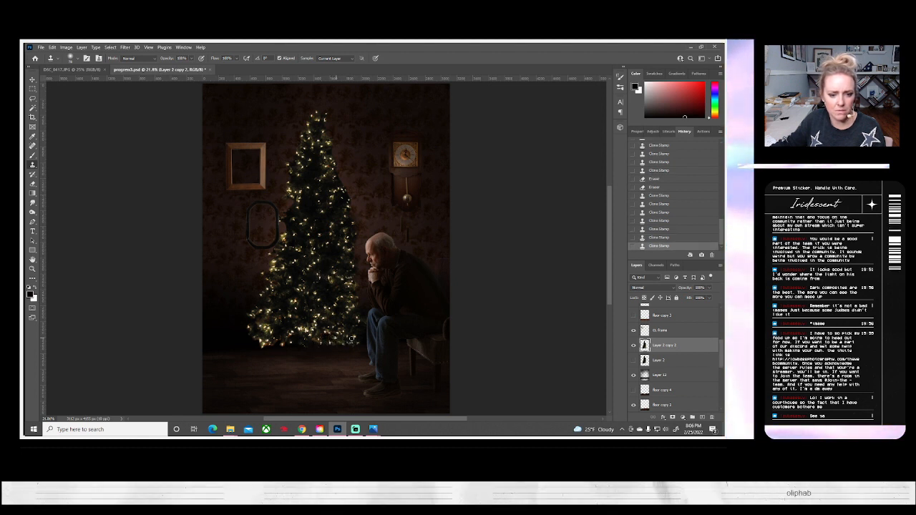
pyautogui.click(357, 337)
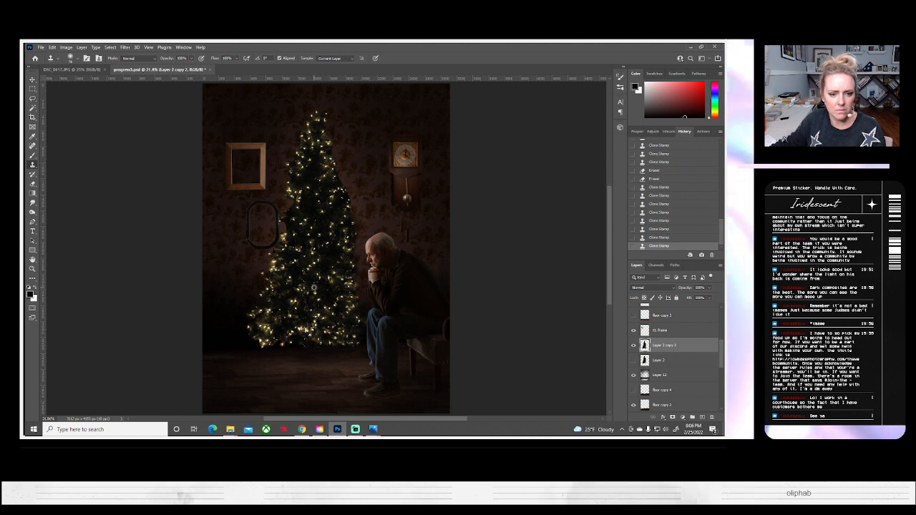
pyautogui.click(353, 344)
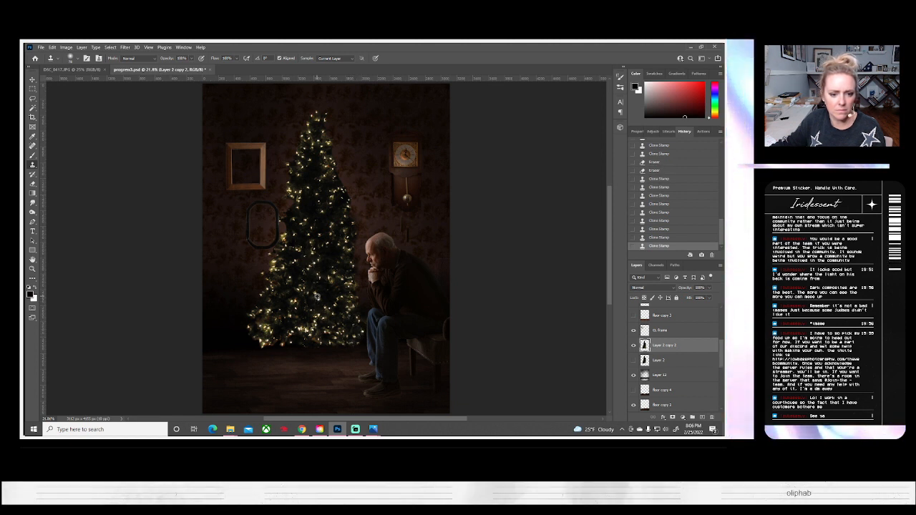
pyautogui.click(349, 325)
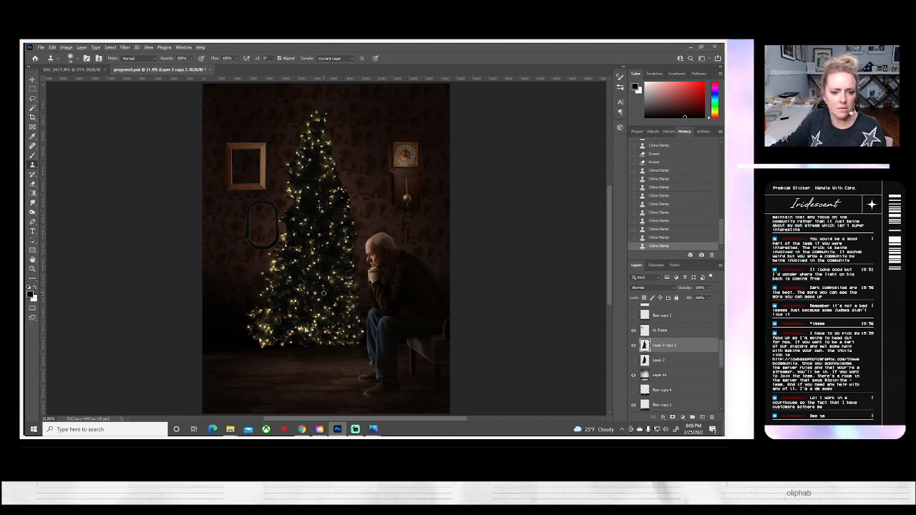
# Step: Clone lights into the tree's middle and upper right side, and erase the overspill along its upper right edge
pyautogui.click(299, 290)
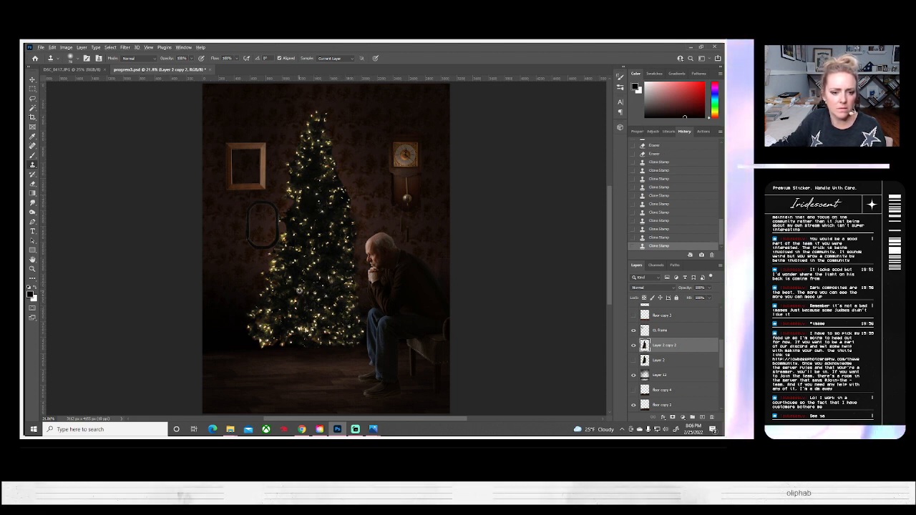
pyautogui.click(335, 293)
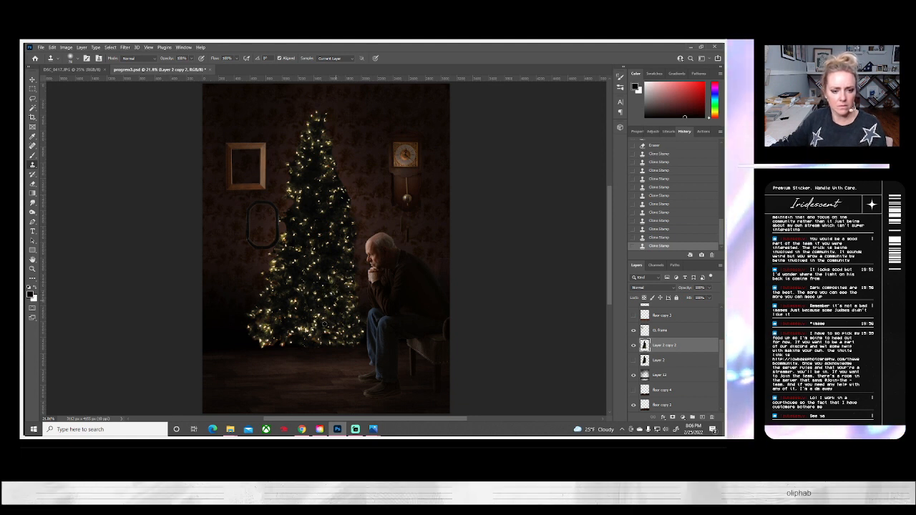
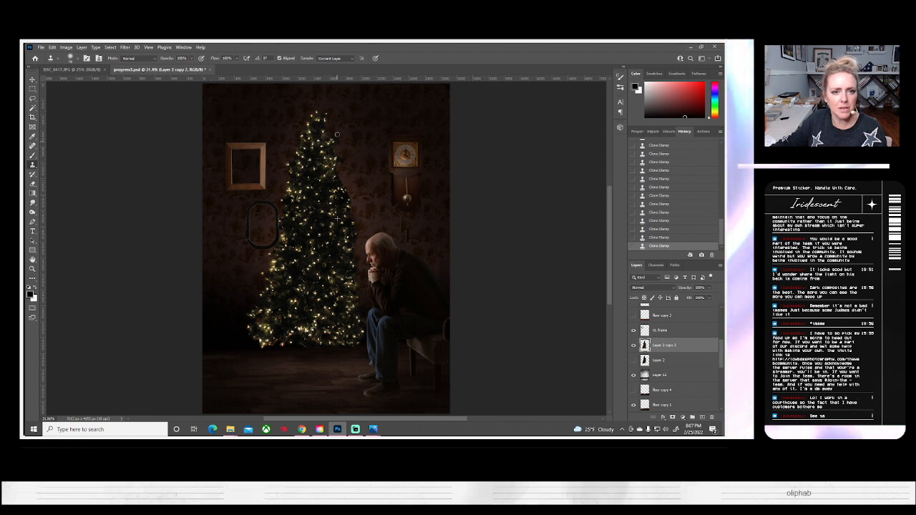
pyautogui.hotkey('ctrl', 'z')
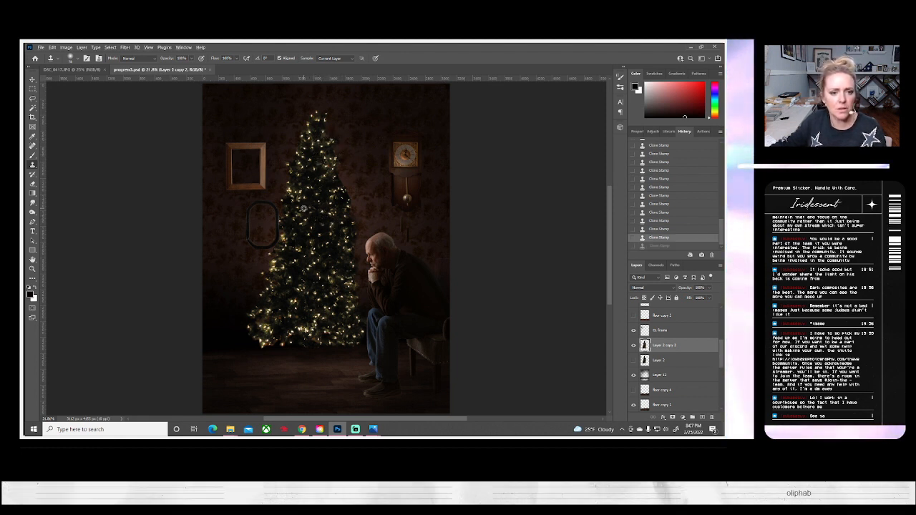
pyautogui.click(330, 133)
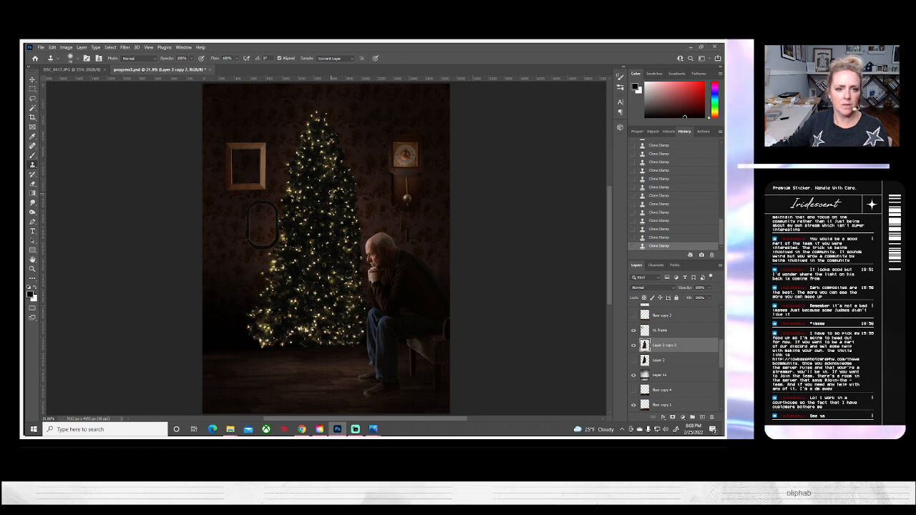
pyautogui.click(32, 184)
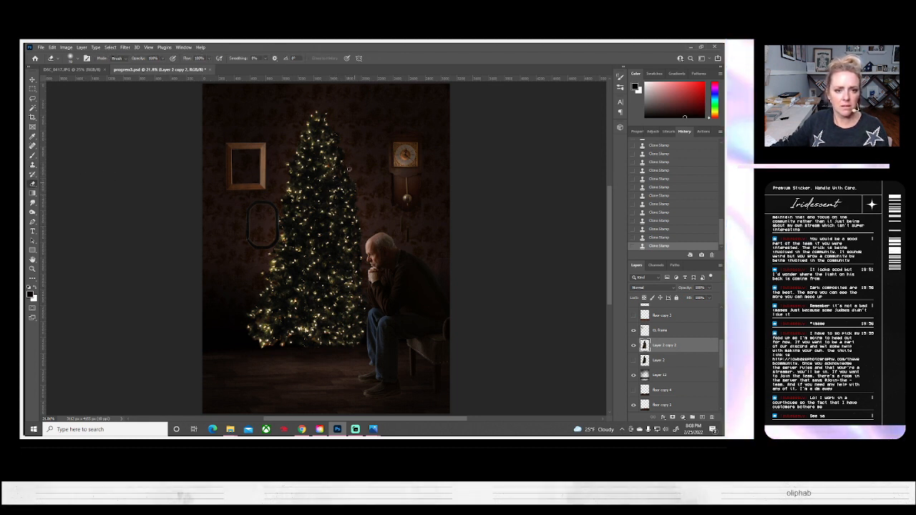
pyautogui.moveTo(352, 178)
pyautogui.mouseDown()
pyautogui.moveTo(356, 204)
pyautogui.moveTo(352, 179)
pyautogui.moveTo(371, 160)
pyautogui.moveTo(352, 181)
pyautogui.mouseUp()
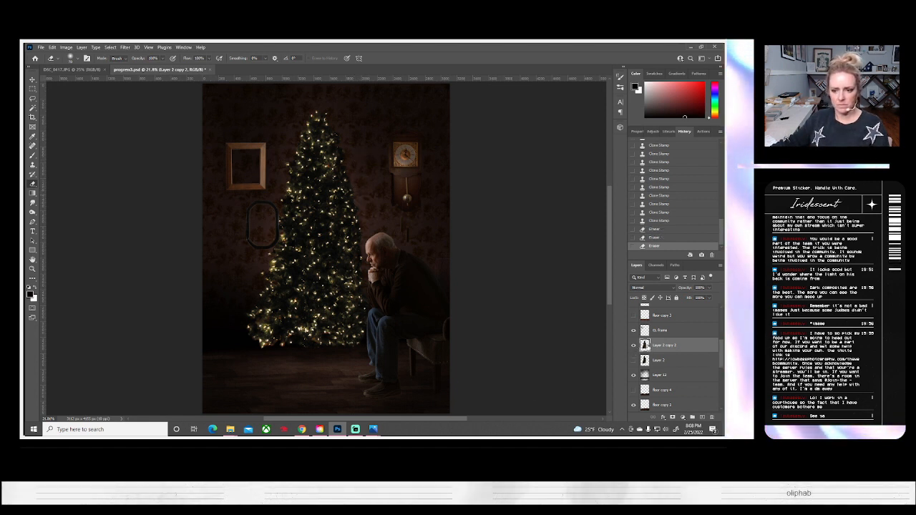
# Step: Delete the hidden Layer 2 and duplicate the retouched tree layer, Layer 2 copy 2
pyautogui.click(658, 363)
pyautogui.click(659, 346)
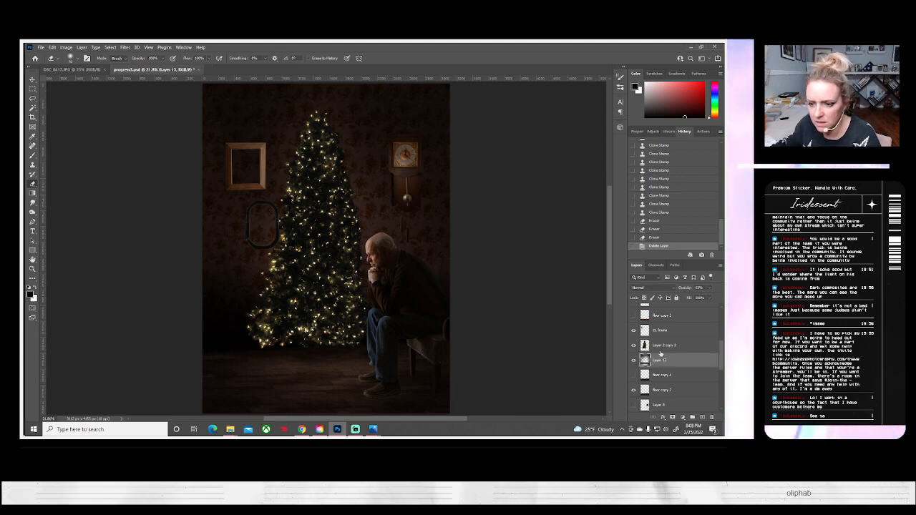
pyautogui.rightClick(660, 346)
pyautogui.click(579, 142)
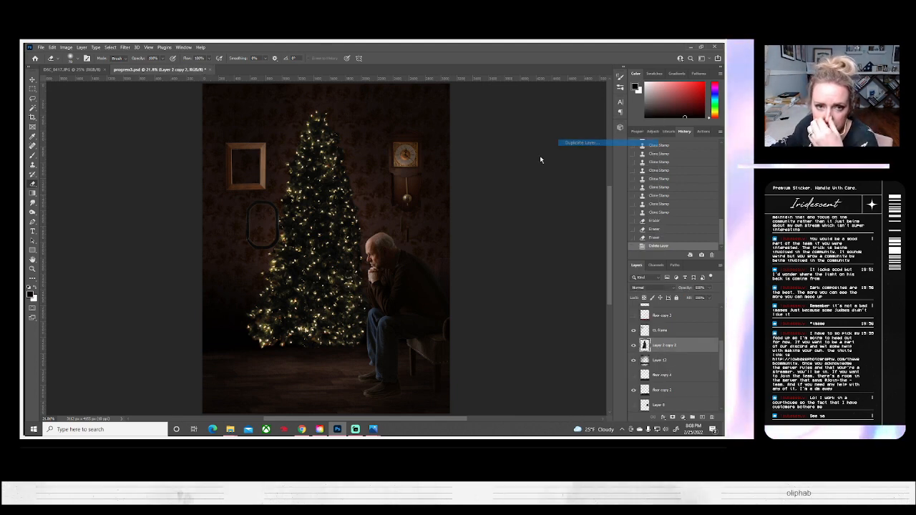
pyautogui.press('Return')
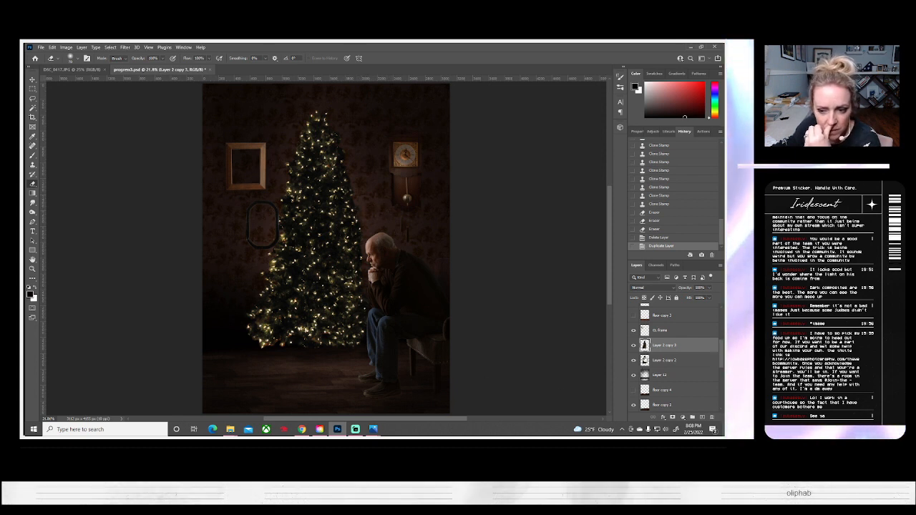
# Step: Duplicate the seated man's layer, Layer 14 copy, twice and hide the source layer
pyautogui.scroll(5, 649, 351)
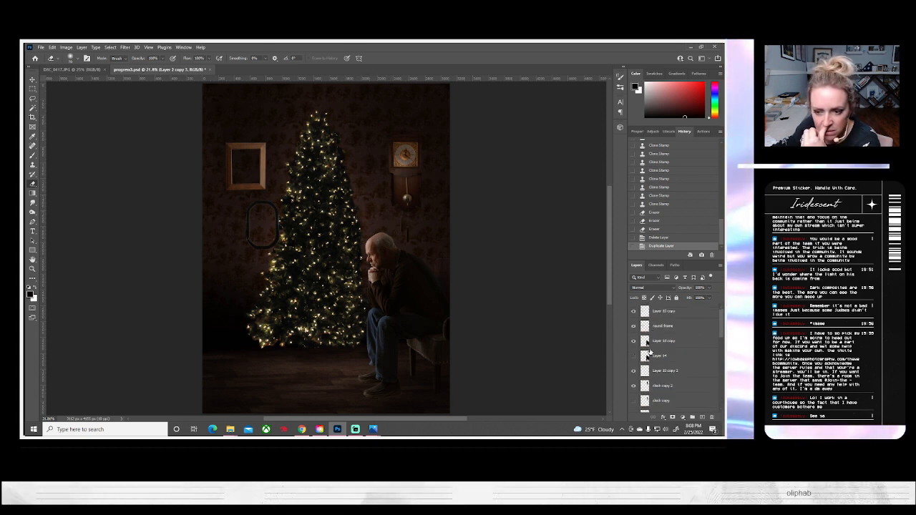
pyautogui.click(633, 341)
pyautogui.click(633, 342)
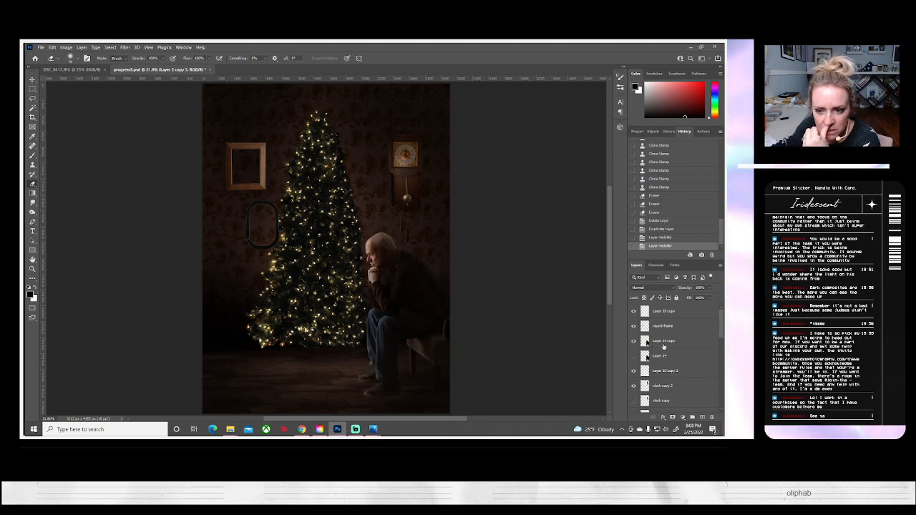
pyautogui.click(663, 344)
pyautogui.rightClick(663, 345)
pyautogui.click(608, 141)
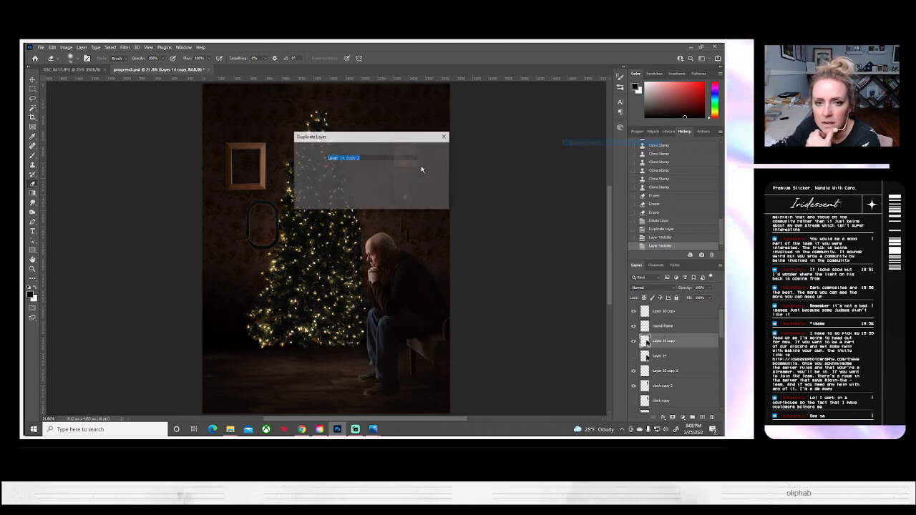
pyautogui.click(431, 152)
pyautogui.rightClick(660, 341)
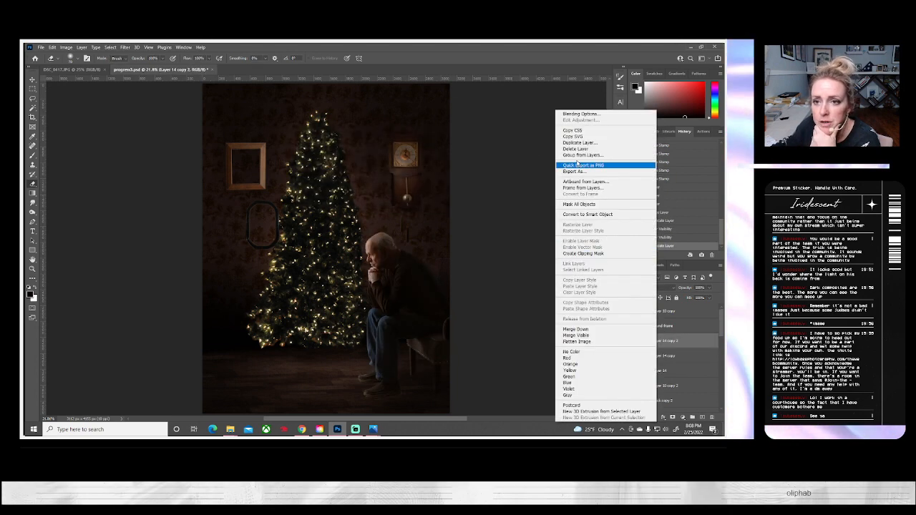
pyautogui.click(577, 143)
pyautogui.press('Return')
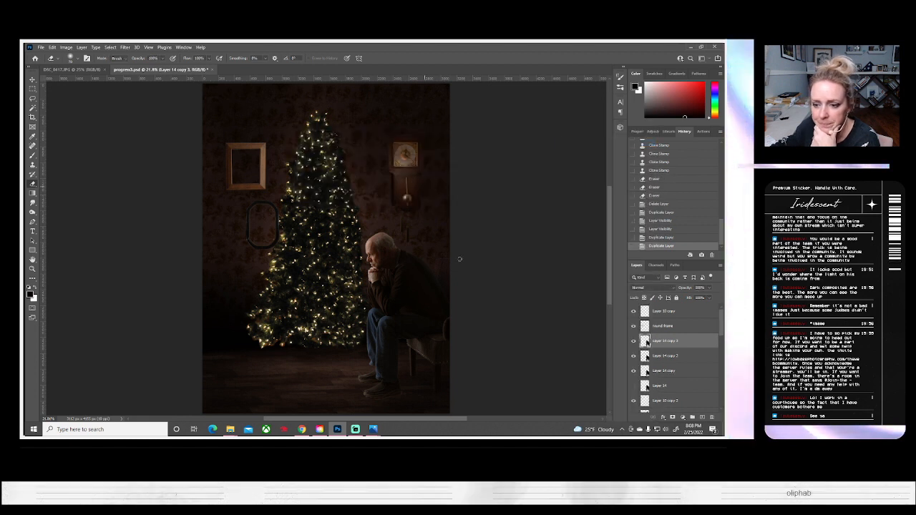
pyautogui.click(634, 371)
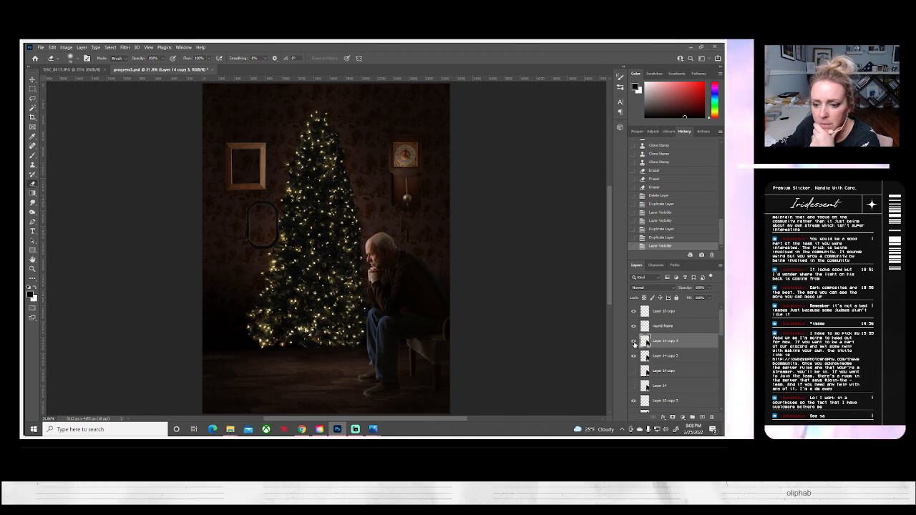
# Step: Warm Layer 14 copy 2 with midtone Color Balance levels of +22, 0 and -32, keeping Layer 14 copy 3 hidden during the adjustment
pyautogui.click(633, 342)
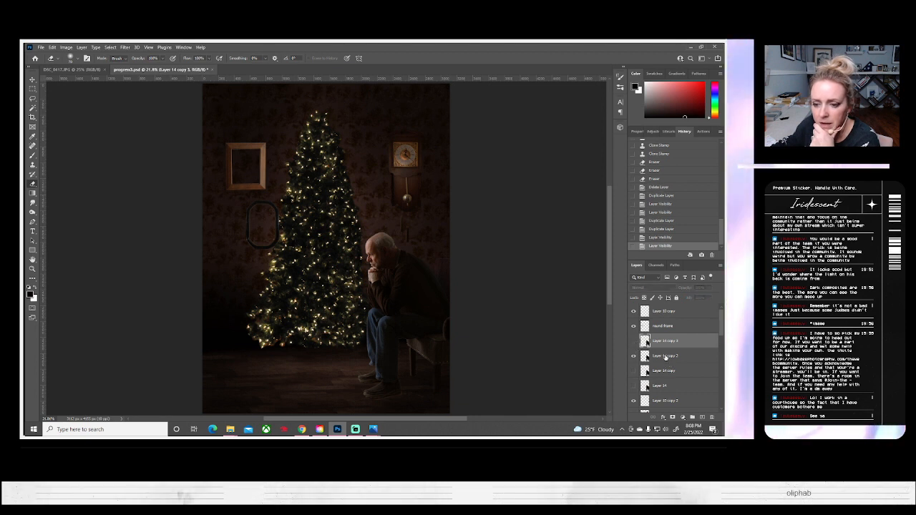
pyautogui.click(665, 356)
pyautogui.click(66, 47)
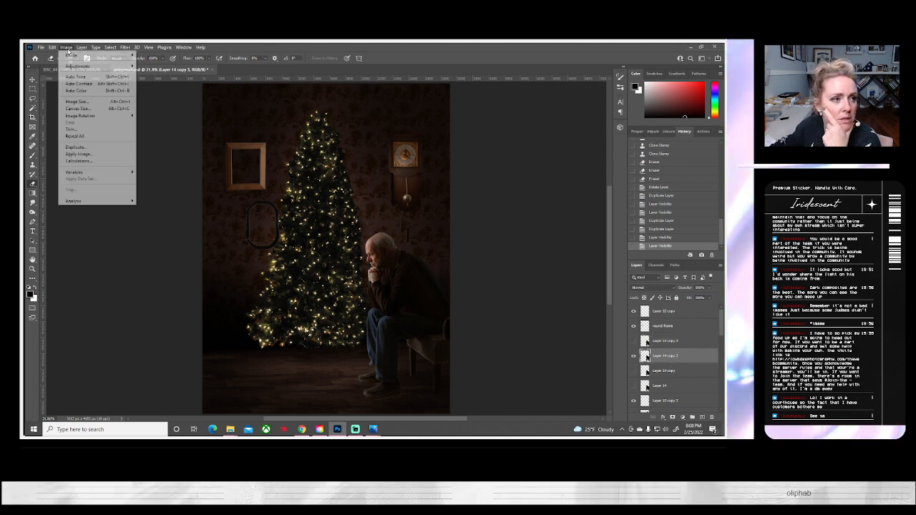
pyautogui.moveTo(79, 66)
pyautogui.click(169, 111)
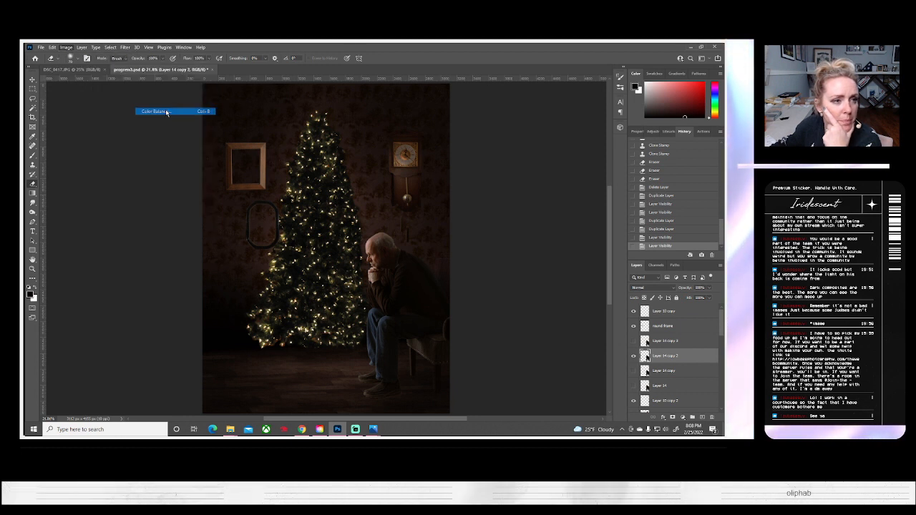
pyautogui.moveTo(600, 169); pyautogui.dragTo(588, 187)
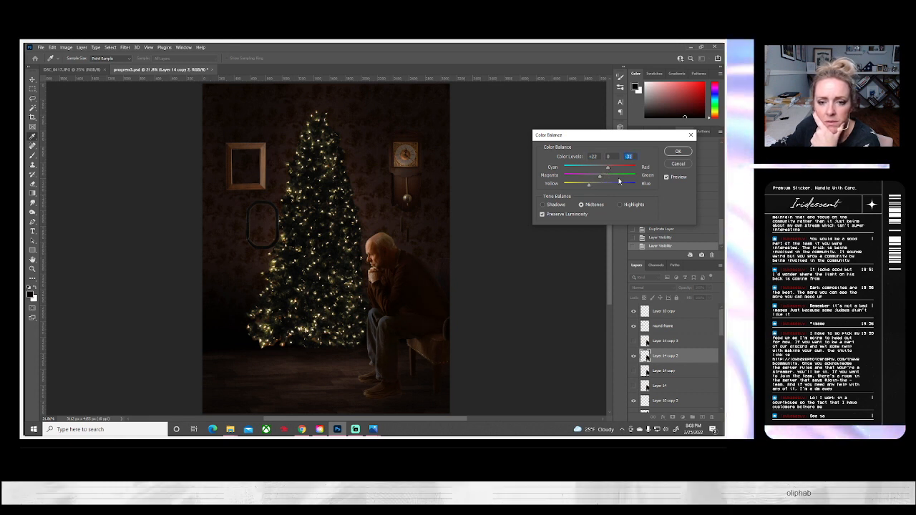
pyautogui.click(676, 151)
pyautogui.click(633, 341)
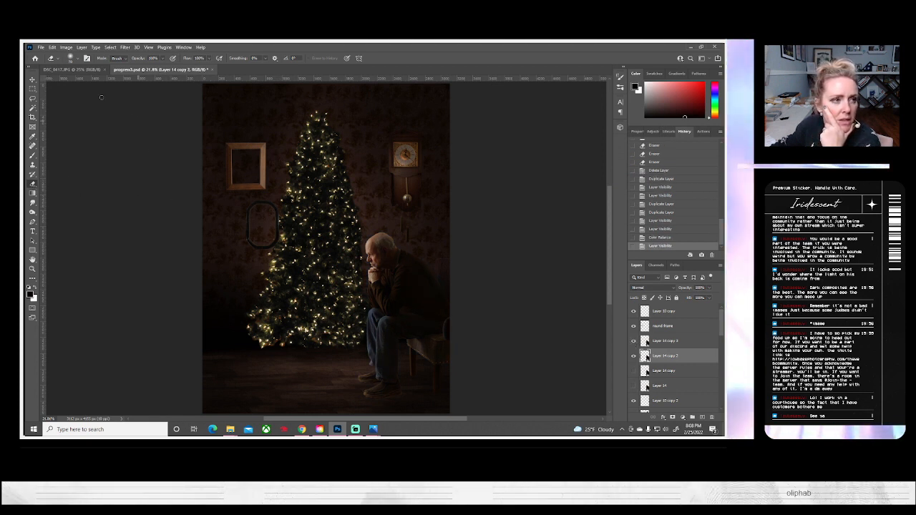
# Step: Try erasing along the man's face with an 84 px soft eraser on both of his upper layers, reverting each attempt
pyautogui.click(77, 59)
pyautogui.moveTo(83, 81); pyautogui.dragTo(85, 81)
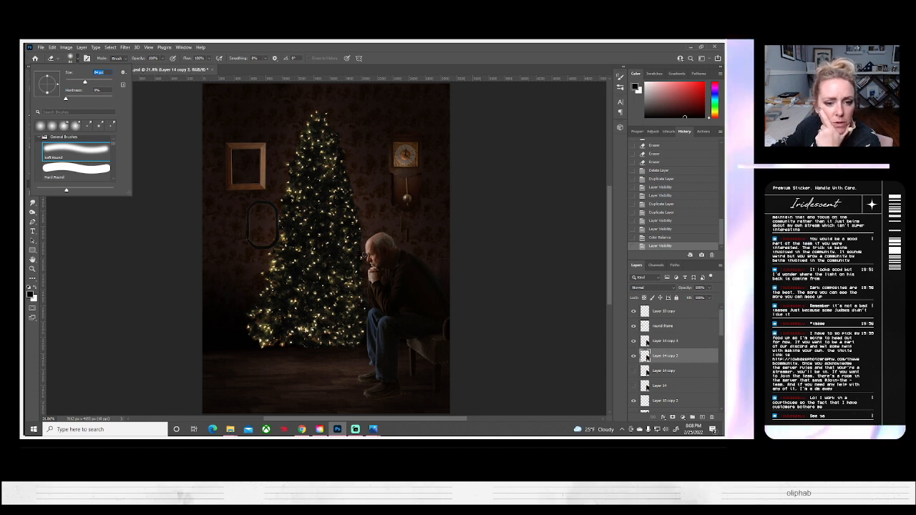
pyautogui.click(363, 251)
pyautogui.moveTo(369, 234); pyautogui.dragTo(361, 260)
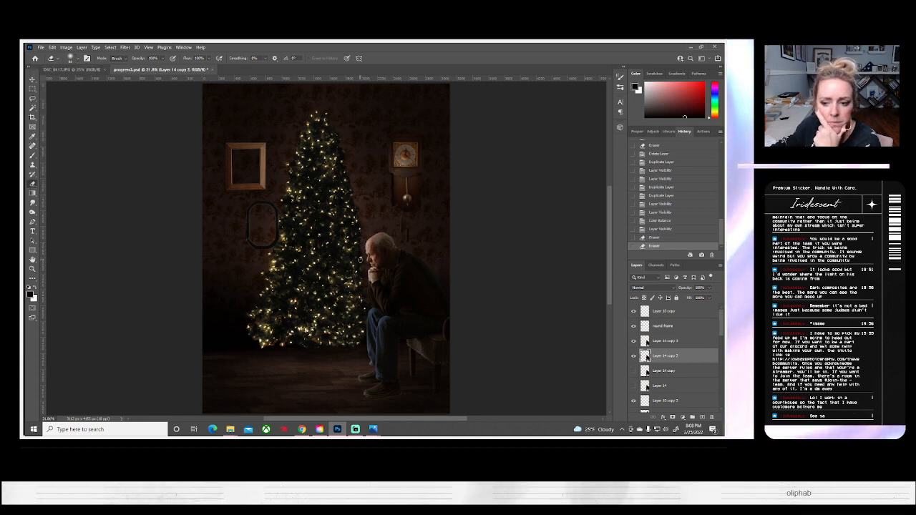
pyautogui.hotkey('ctrl', 'z')
pyautogui.hotkey('ctrl', 'z')
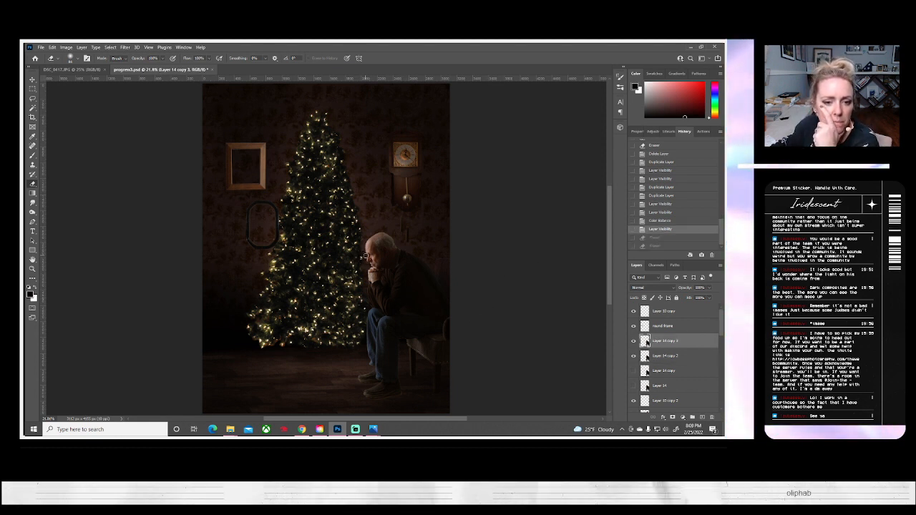
pyautogui.moveTo(363, 250); pyautogui.dragTo(365, 281)
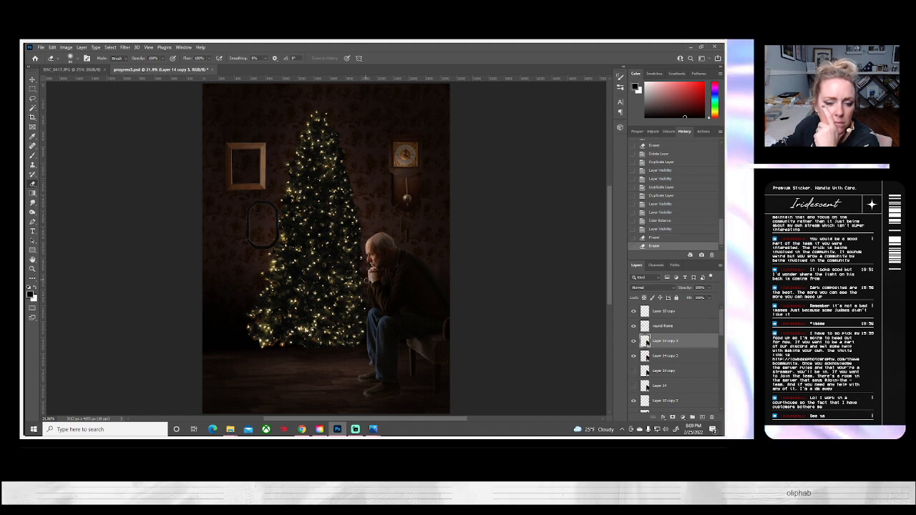
pyautogui.click(653, 229)
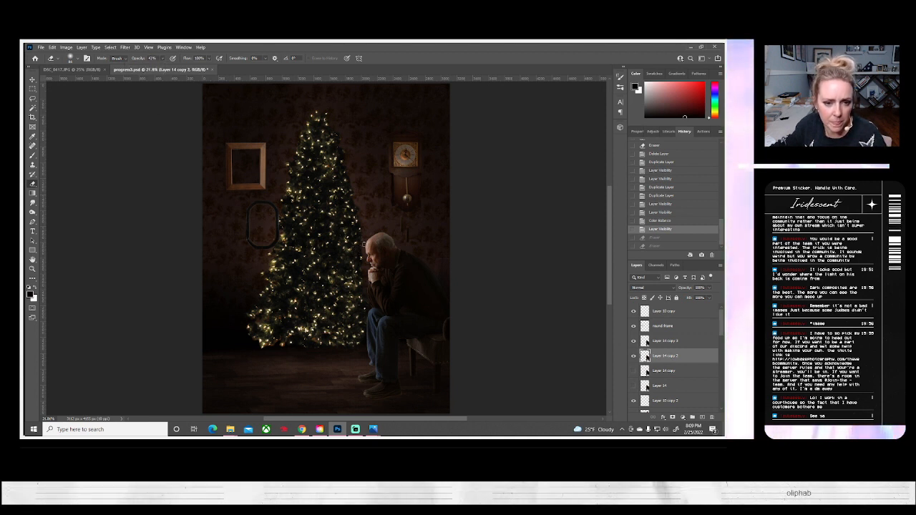
# Step: Try erasing along the man's face, hands and legs on Layer 14 copy 2 at 42% opacity, and revert these strokes
pyautogui.click(365, 247)
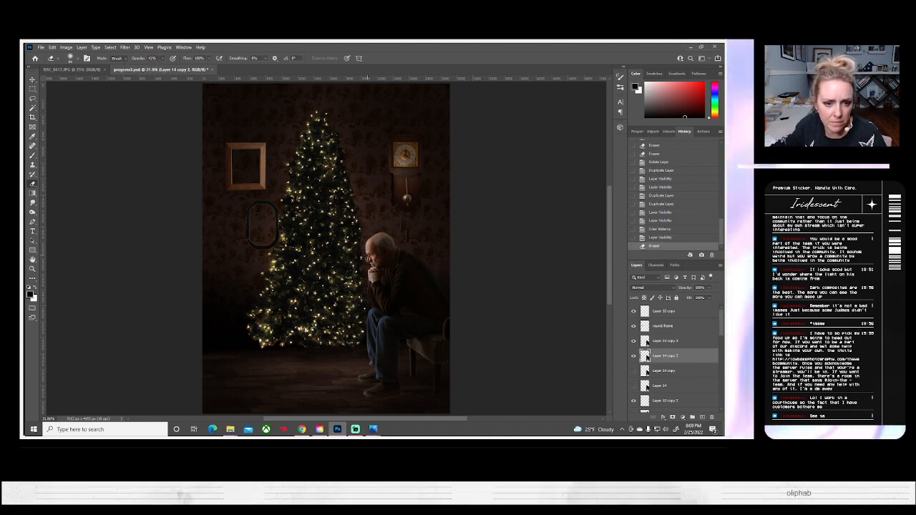
pyautogui.moveTo(366, 258); pyautogui.dragTo(368, 264)
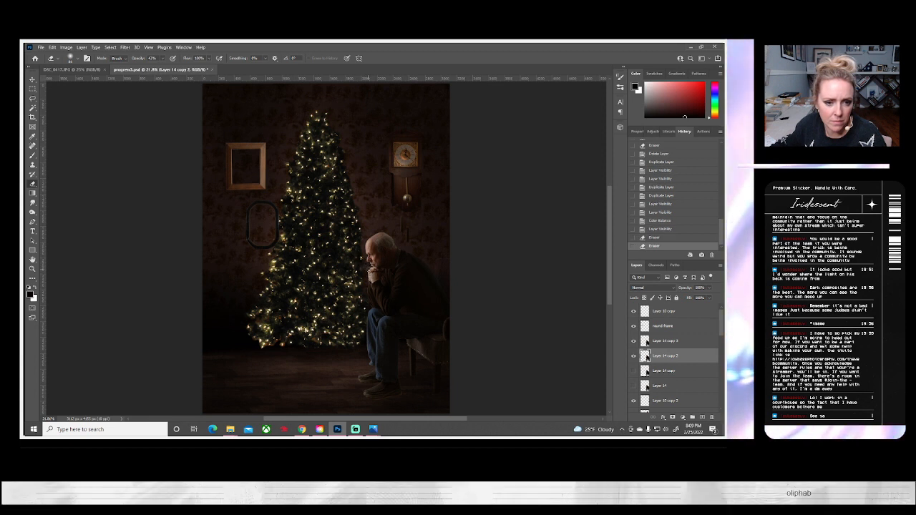
pyautogui.click(371, 267)
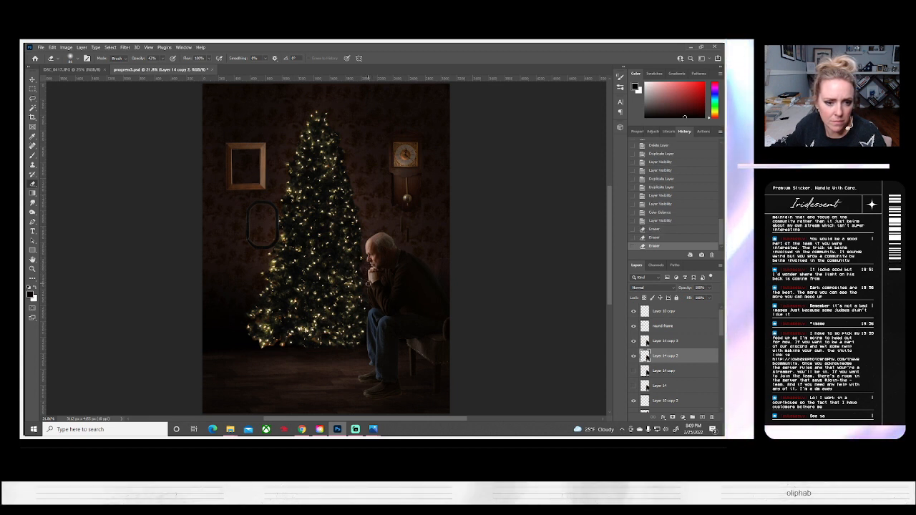
pyautogui.click(357, 319)
pyautogui.click(32, 269)
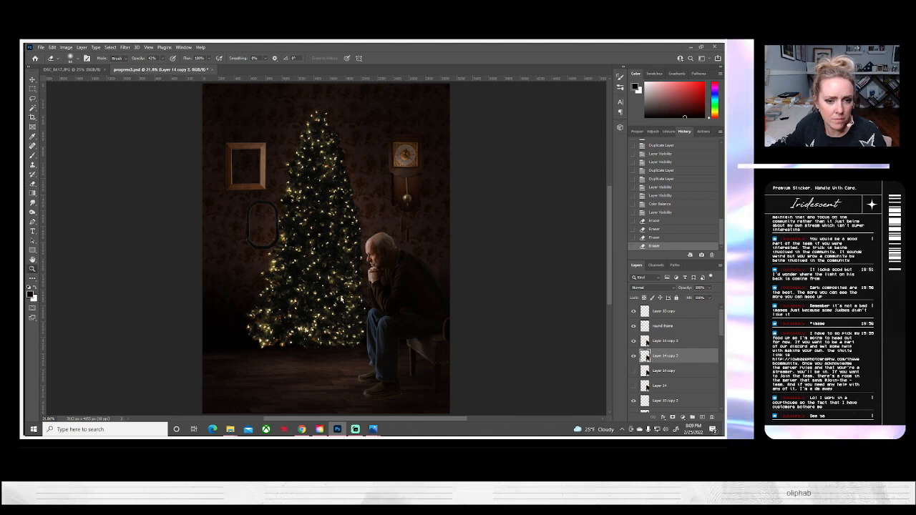
pyautogui.click(372, 276)
pyautogui.moveTo(372, 276); pyautogui.dragTo(372, 272)
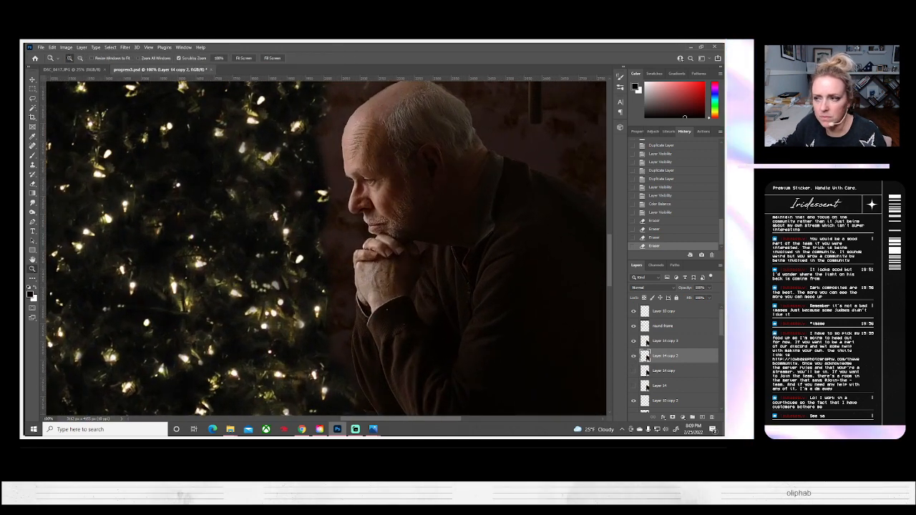
pyautogui.scroll(1, 653, 218)
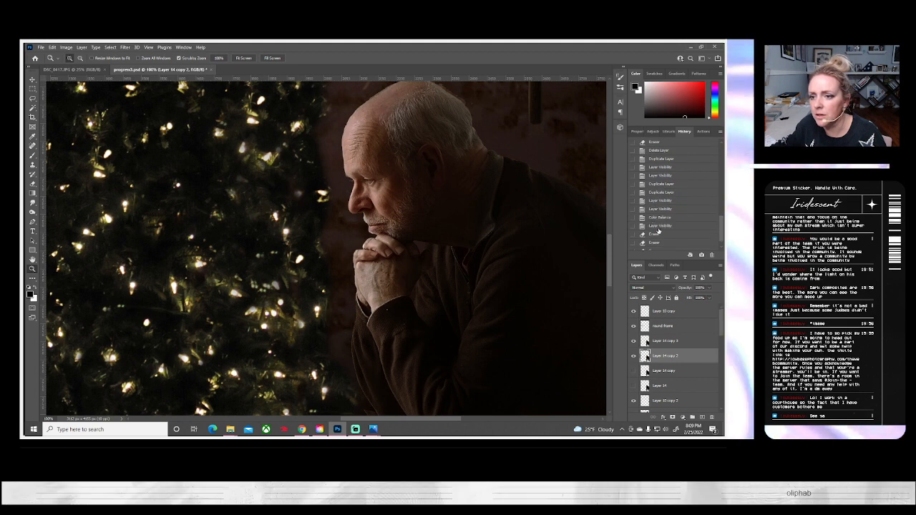
pyautogui.click(652, 226)
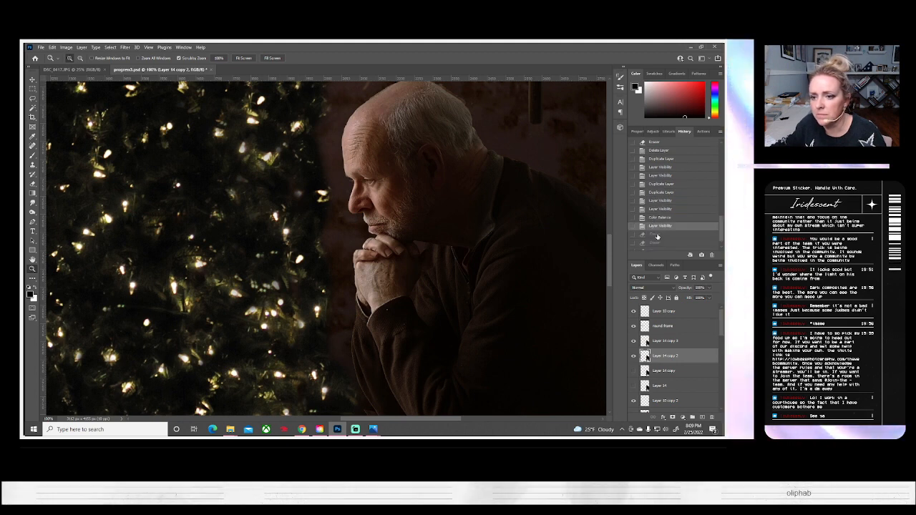
# Step: Erase the light-facing edge of the man's face, hands and cuff on Layer 14 copy 3 with a smaller eraser at 42% opacity
pyautogui.click(633, 341)
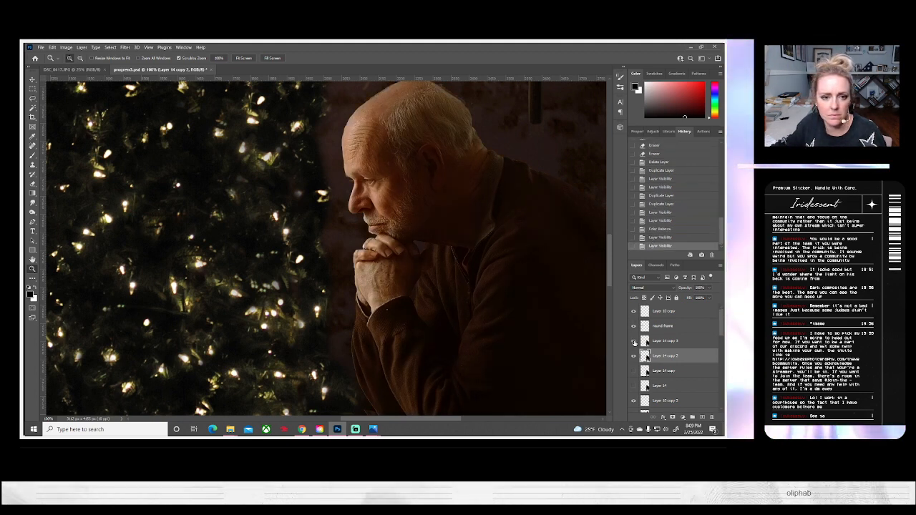
pyautogui.click(633, 342)
pyautogui.click(651, 341)
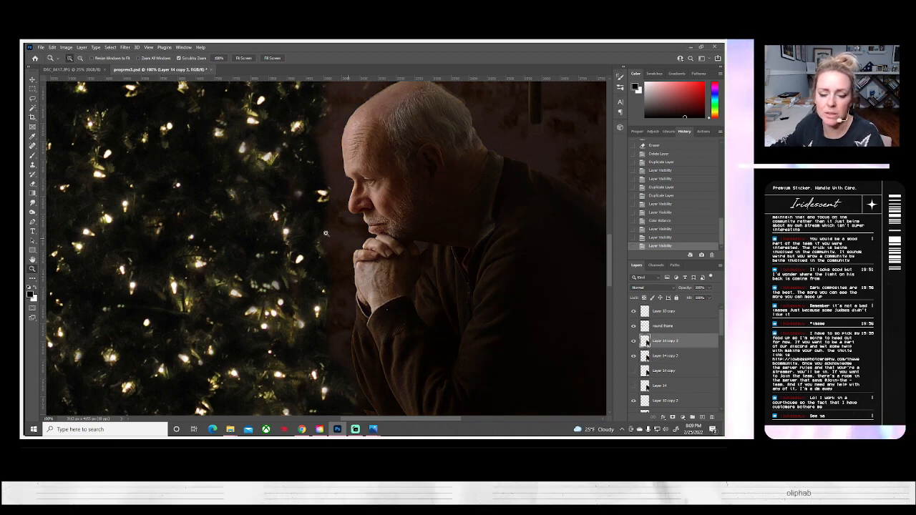
pyautogui.click(33, 184)
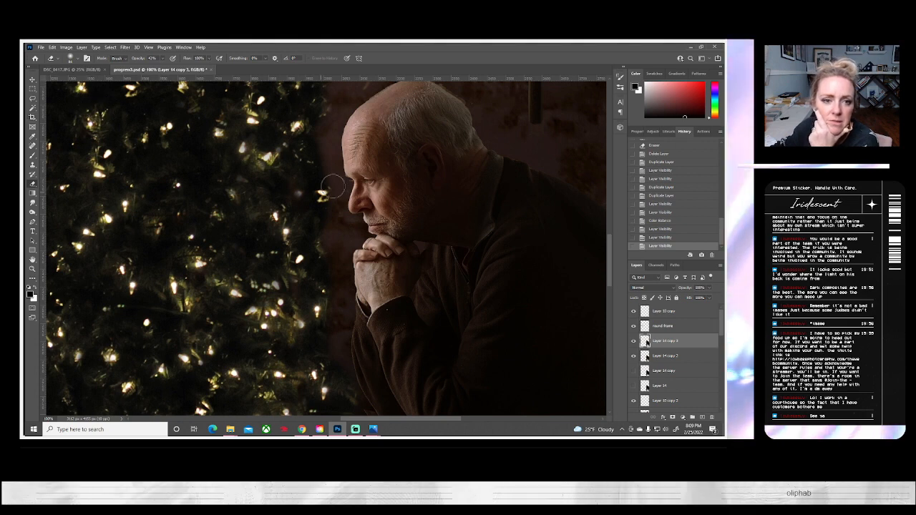
pyautogui.click(70, 58)
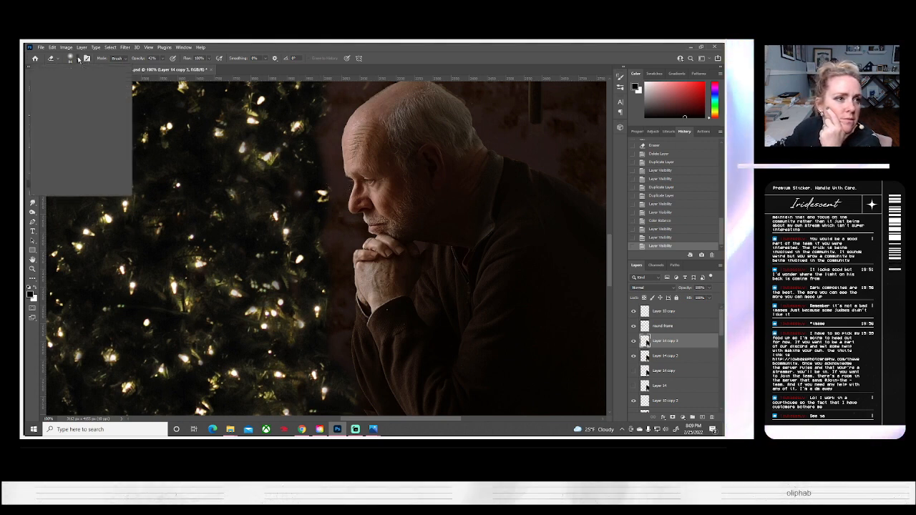
pyautogui.click(76, 80)
pyautogui.click(347, 174)
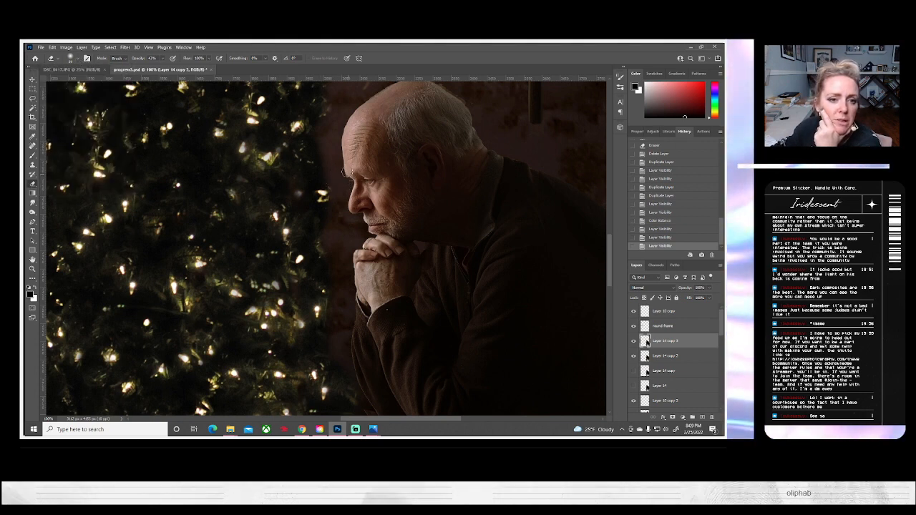
pyautogui.moveTo(347, 118)
pyautogui.mouseDown()
pyautogui.moveTo(344, 214)
pyautogui.moveTo(347, 204)
pyautogui.moveTo(370, 235)
pyautogui.mouseUp()
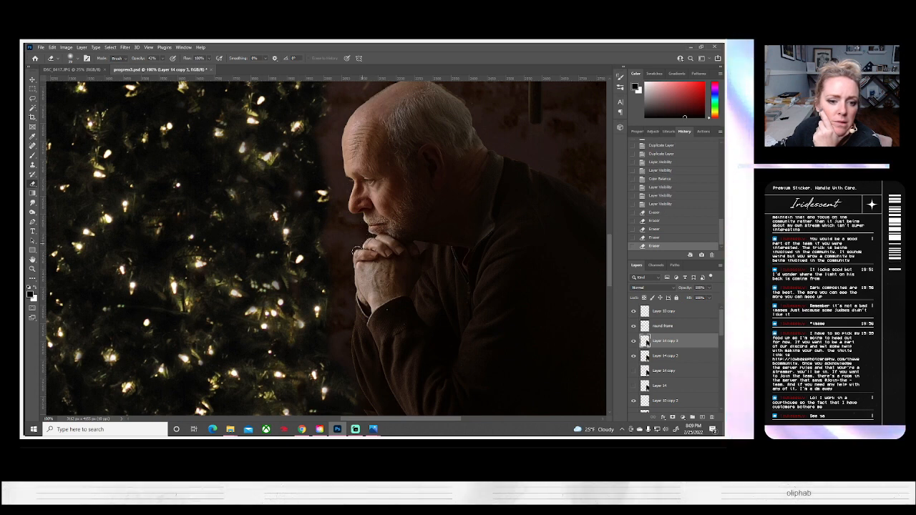
pyautogui.moveTo(351, 272)
pyautogui.mouseDown()
pyautogui.moveTo(356, 305)
pyautogui.moveTo(380, 310)
pyautogui.mouseUp()
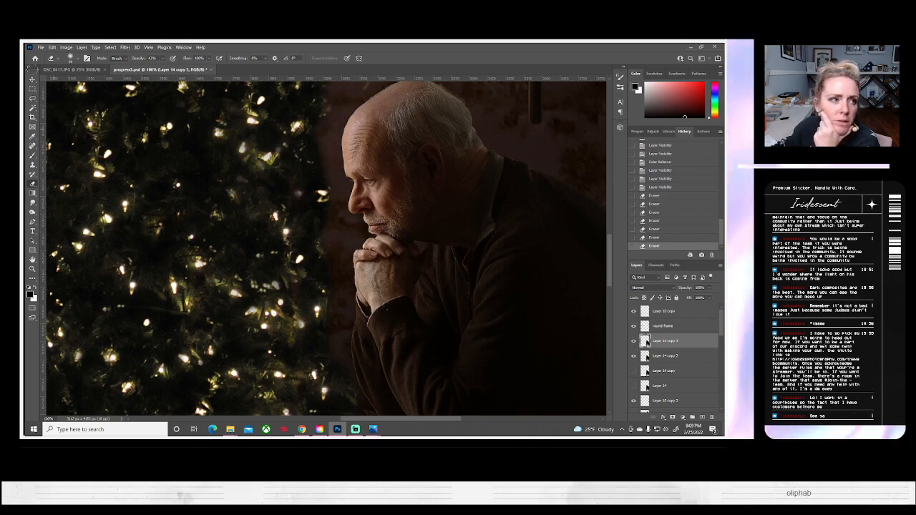
# Step: Erase along the man's hands and mouth area on Layer 14 copy 3 with a 25 px soft eraser at 42% opacity
pyautogui.click(77, 59)
pyautogui.moveTo(73, 83); pyautogui.dragTo(70, 83)
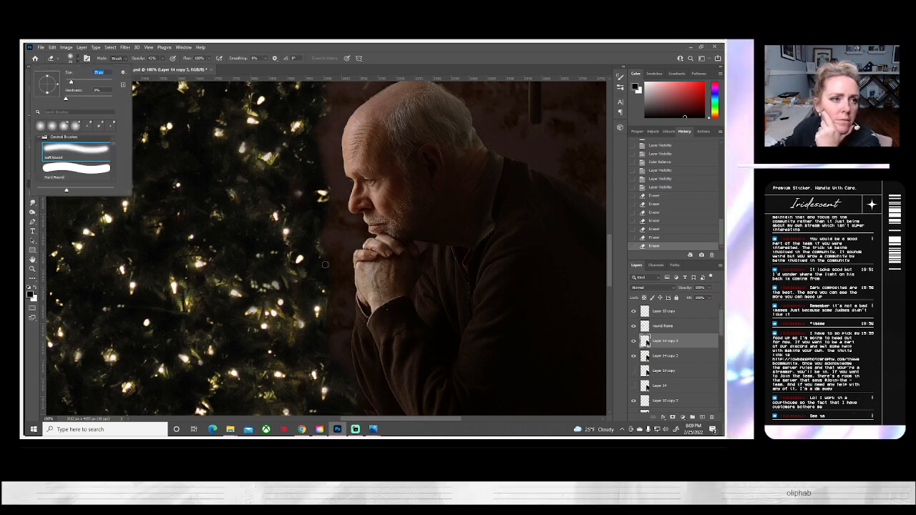
pyautogui.click(366, 242)
pyautogui.moveTo(366, 243)
pyautogui.mouseDown()
pyautogui.moveTo(374, 247)
pyautogui.moveTo(364, 251)
pyautogui.mouseUp()
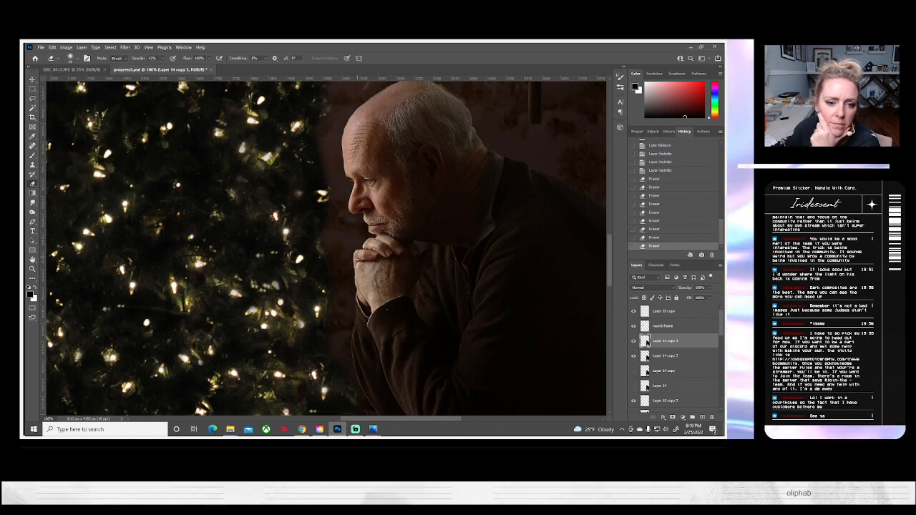
pyautogui.moveTo(359, 213)
pyautogui.mouseDown()
pyautogui.moveTo(351, 194)
pyautogui.moveTo(366, 188)
pyautogui.moveTo(379, 209)
pyautogui.mouseUp()
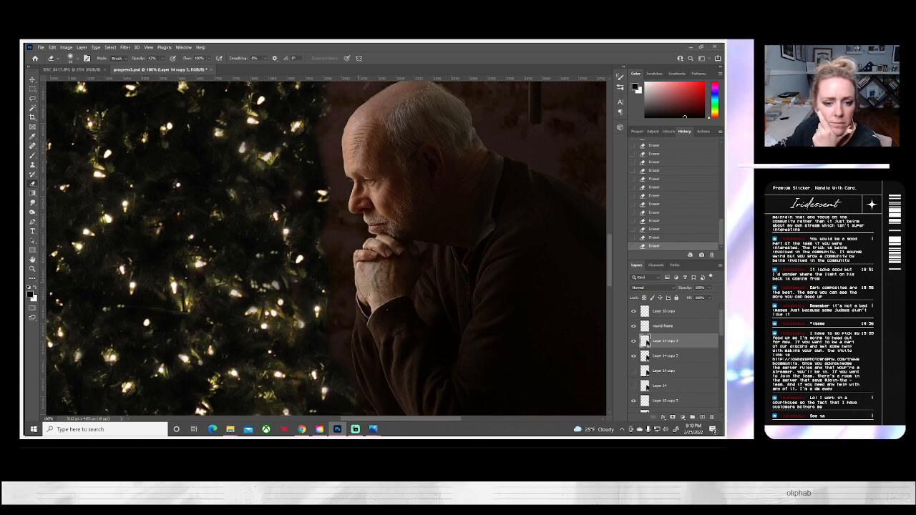
# Step: Merge Layer 14 copy 3 with Layer 14 copy 2 and duplicate the merged layer
pyautogui.scroll(-3, 363, 287)
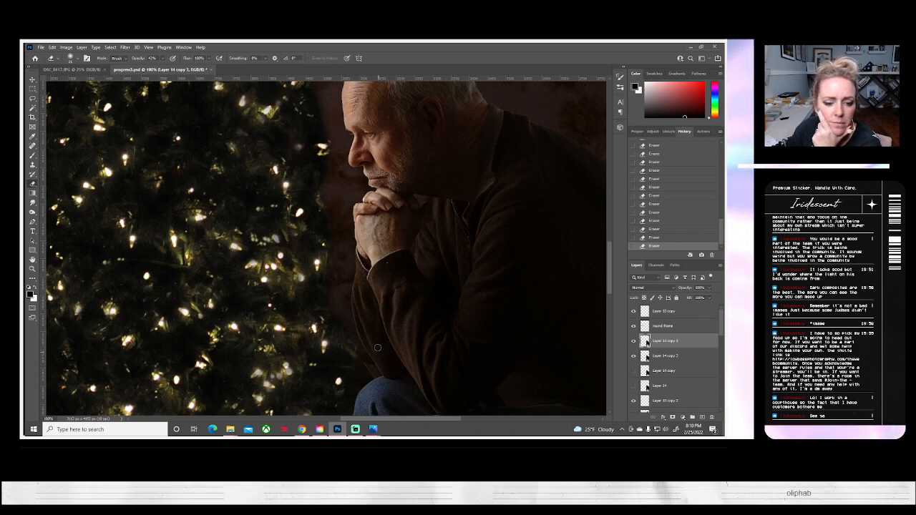
pyautogui.scroll(-3, 378, 348)
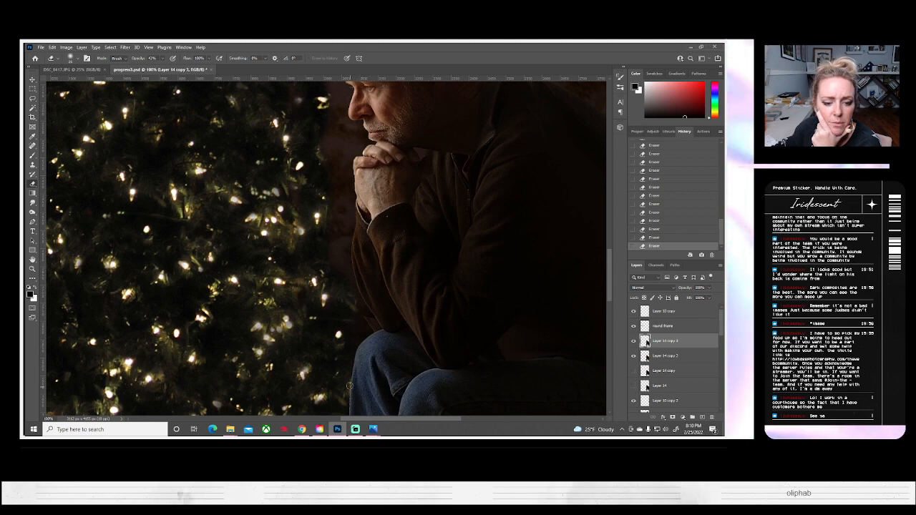
pyautogui.click(33, 269)
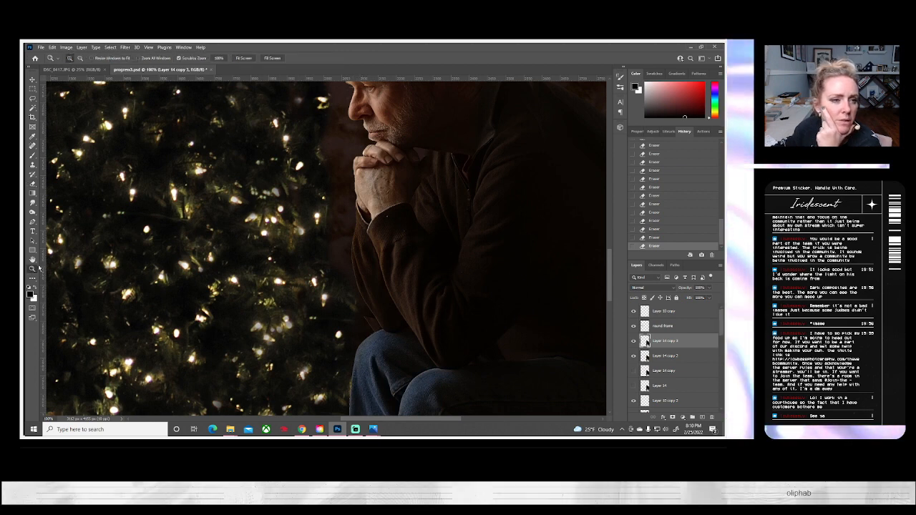
pyautogui.hotkey('ctrl', '0')
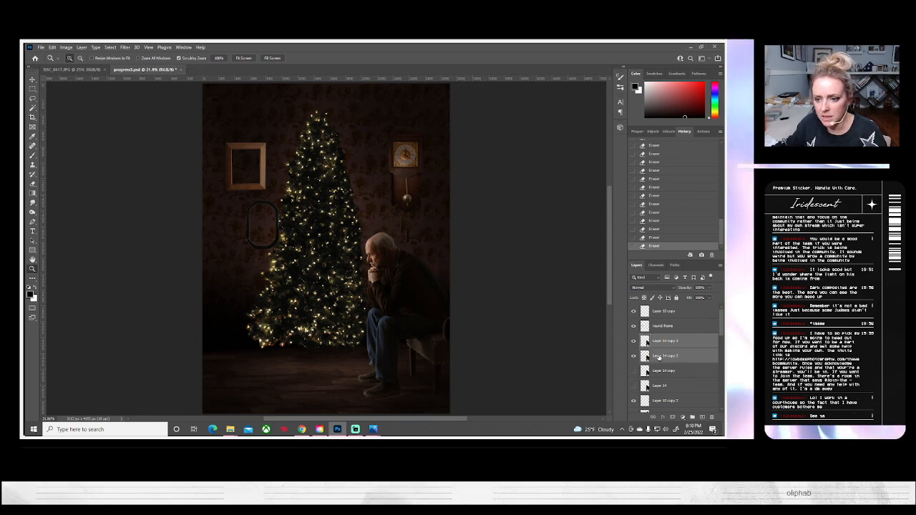
pyautogui.keyDown('shift'); pyautogui.click(666, 357); pyautogui.keyUp('shift')
pyautogui.rightClick(666, 357)
pyautogui.click(605, 262)
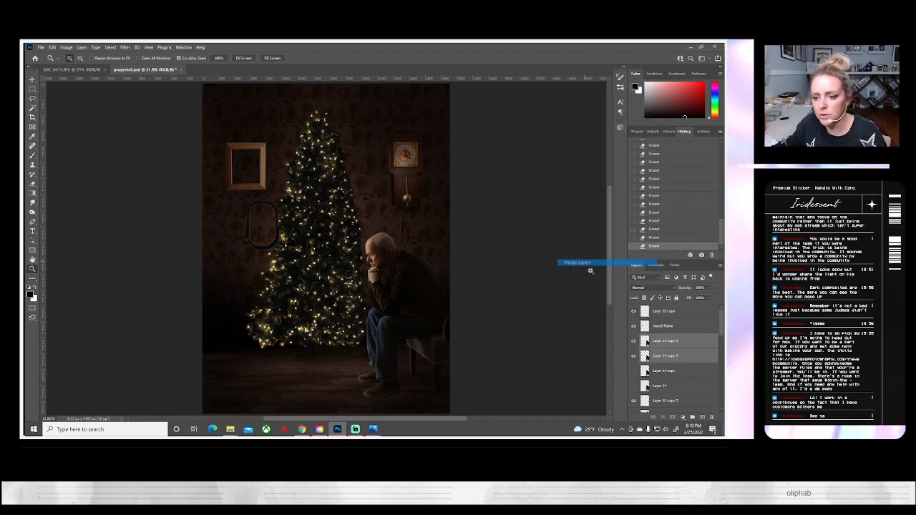
pyautogui.rightClick(662, 347)
pyautogui.click(598, 145)
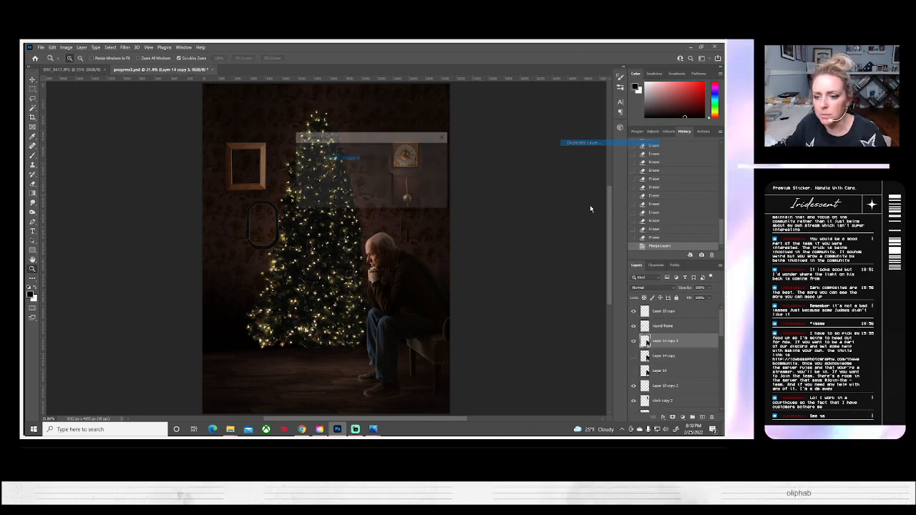
pyautogui.click(435, 152)
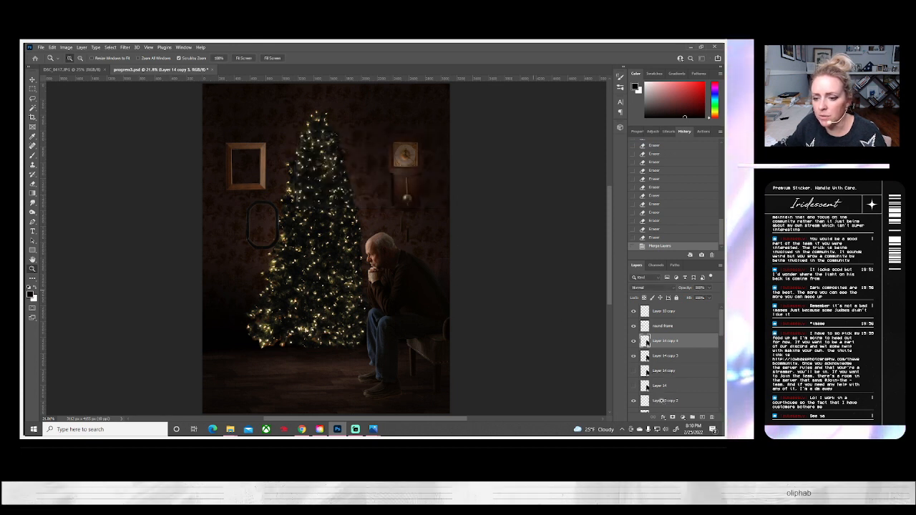
# Step: Rename the lower of the two merged man layers as "original coloring"
pyautogui.doubleClick(665, 356)
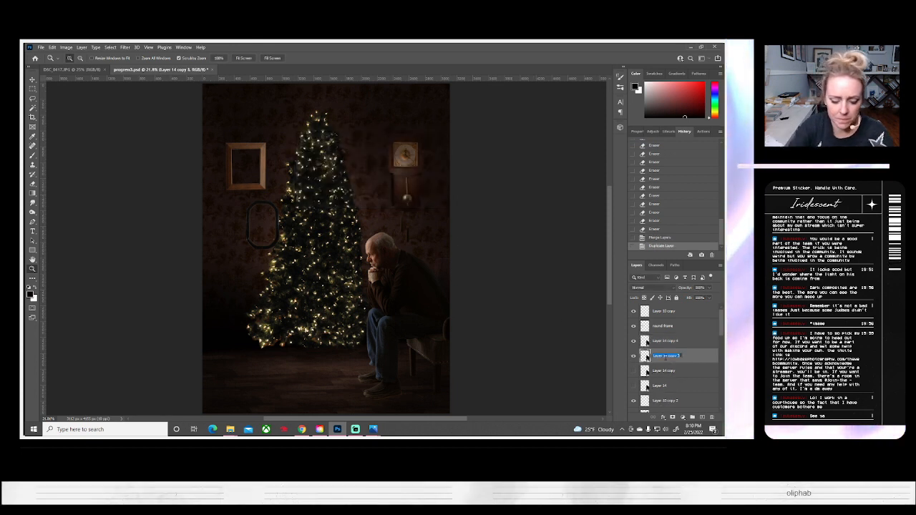
pyautogui.write('original co')
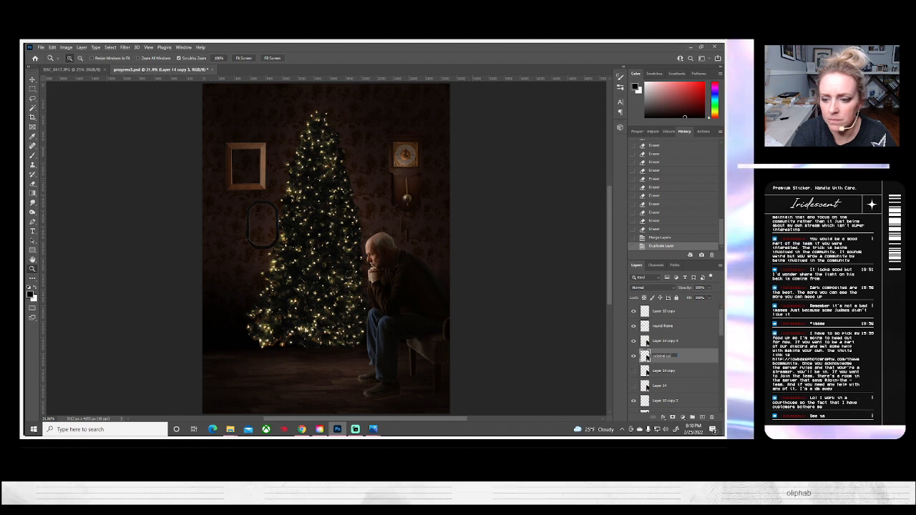
pyautogui.write('loring')
pyautogui.press('Return')
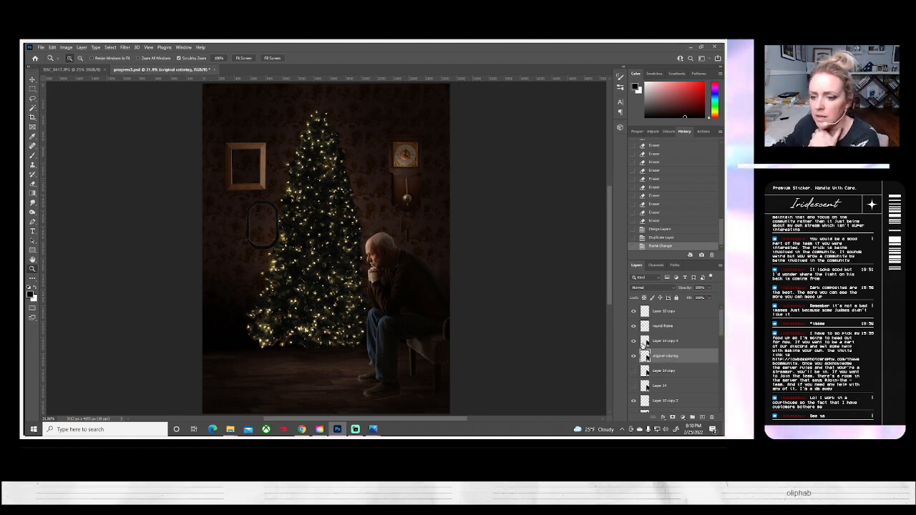
# Step: Compare the man's layer versions by switching their visibility, leaving Layer 14 copy 4 shown and original coloring and Layer 14 copy hidden
pyautogui.click(633, 342)
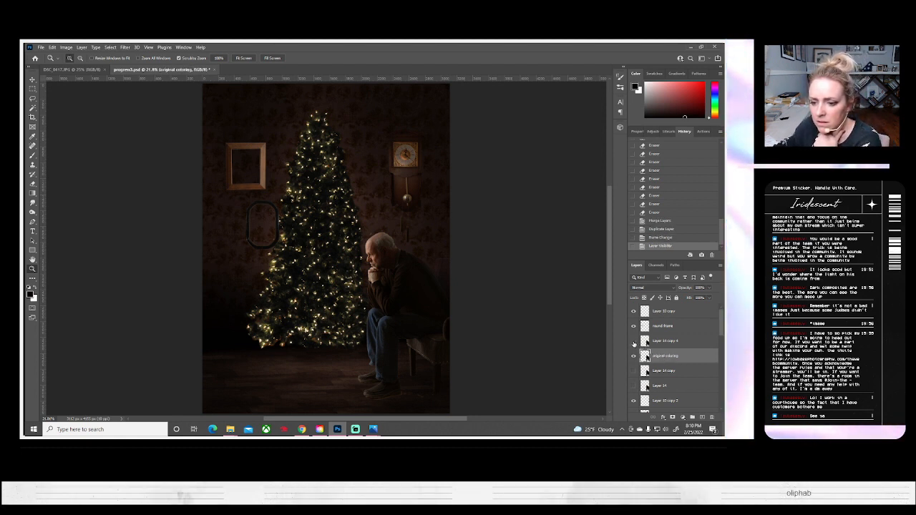
pyautogui.click(633, 342)
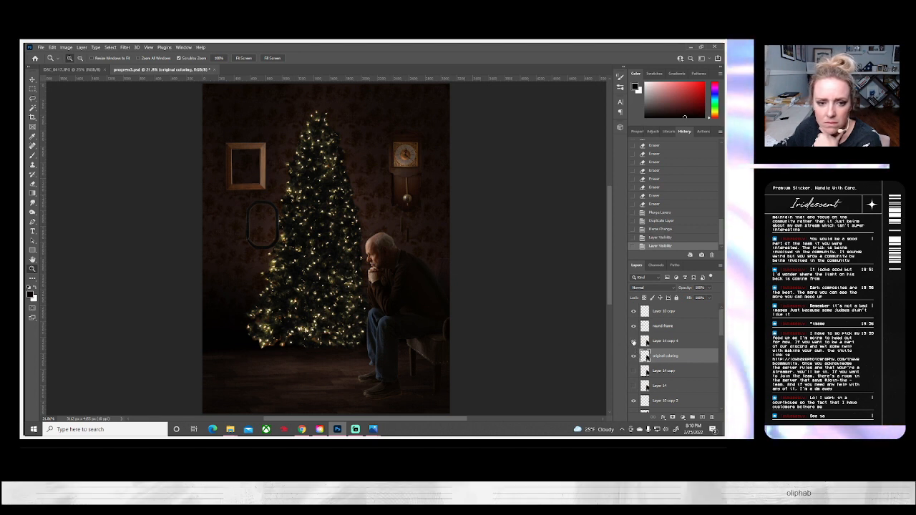
pyautogui.click(633, 355)
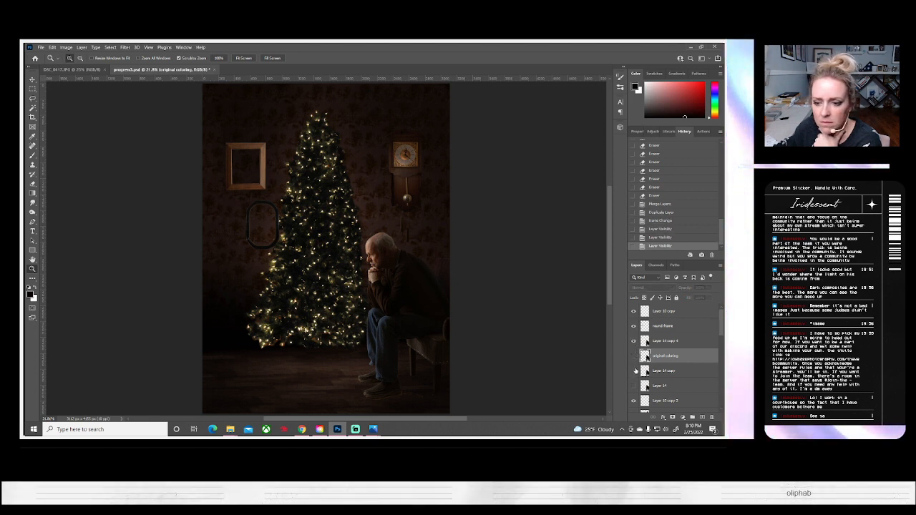
pyautogui.click(633, 371)
pyautogui.click(633, 342)
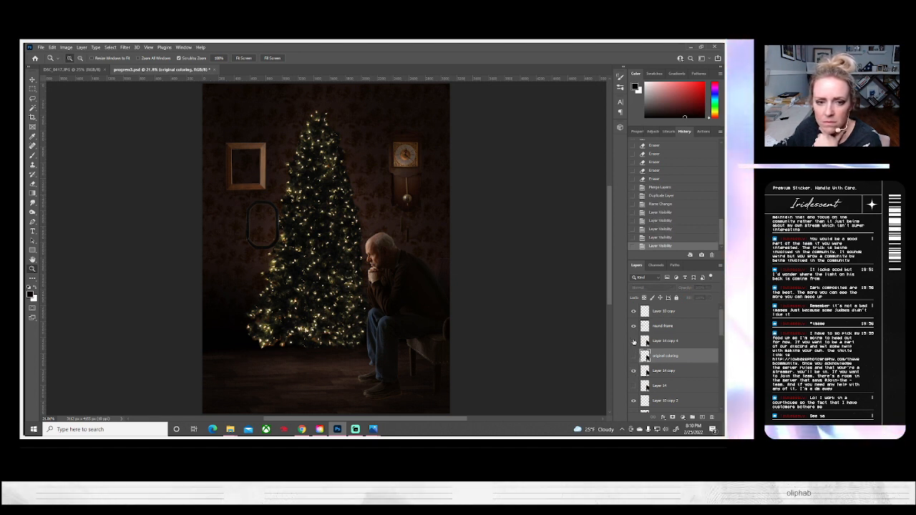
pyautogui.click(633, 342)
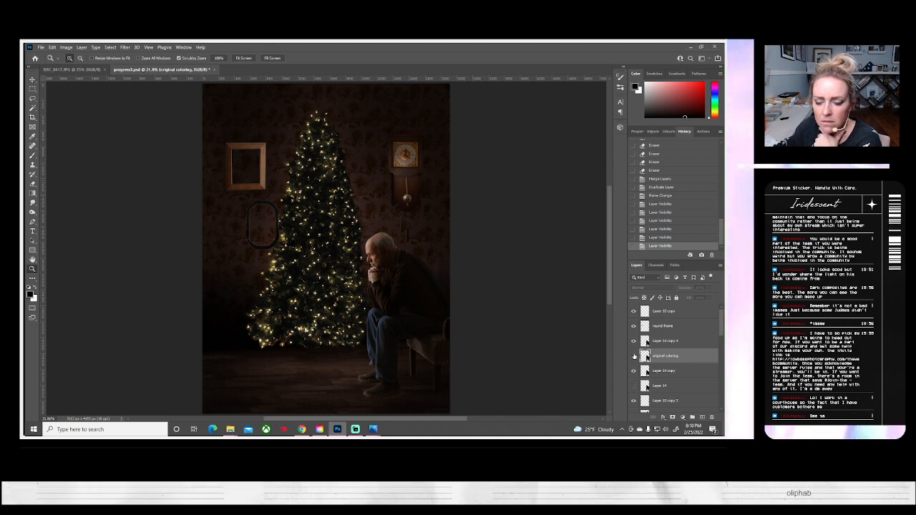
pyautogui.click(634, 357)
pyautogui.click(634, 370)
pyautogui.click(634, 357)
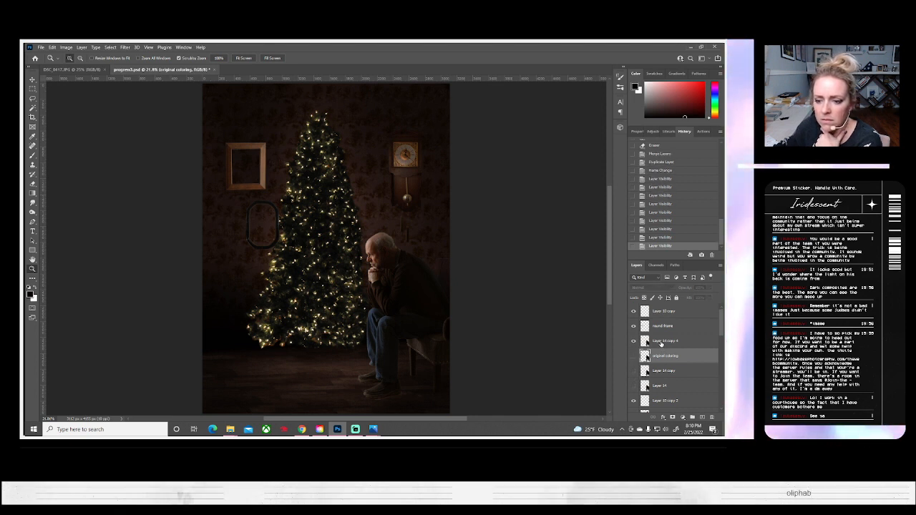
# Step: Erase the stray remnants on the wall around the man's head on Layer 14 copy 4 with a smaller eraser at 100% opacity
pyautogui.click(661, 341)
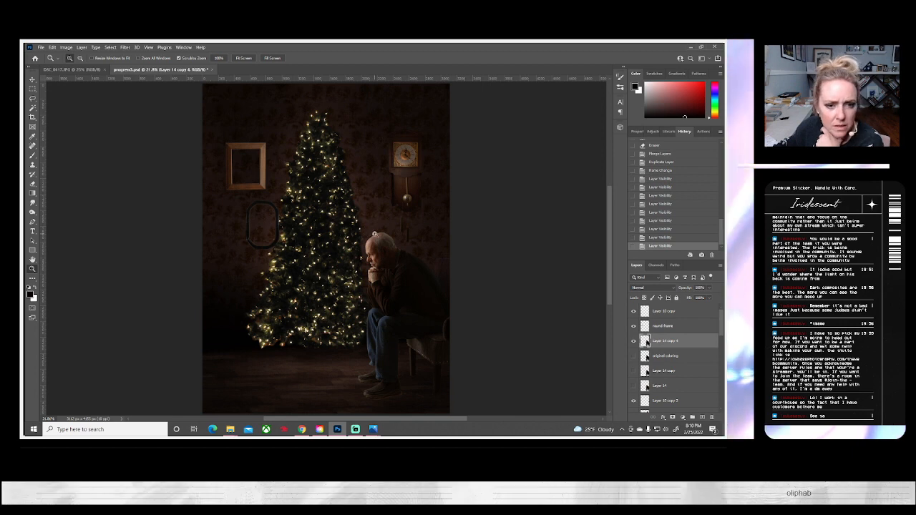
pyautogui.moveTo(377, 243); pyautogui.dragTo(377, 244)
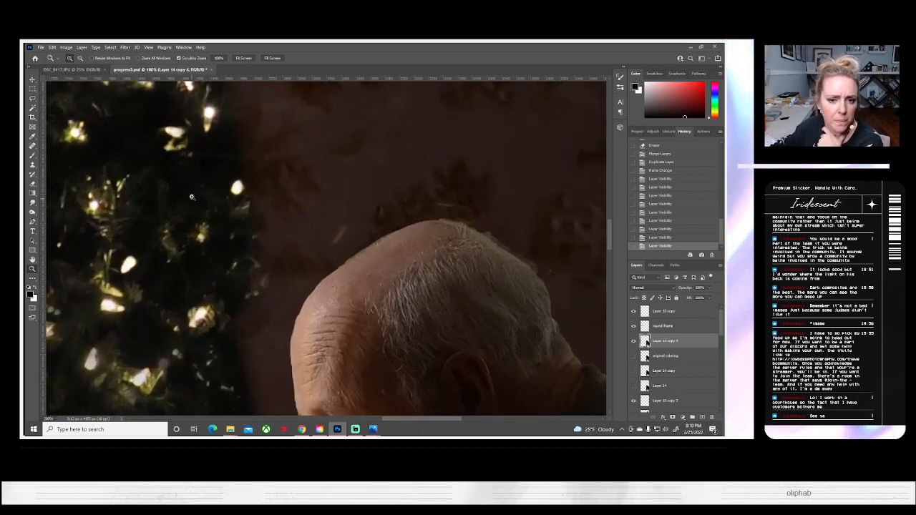
pyautogui.click(32, 184)
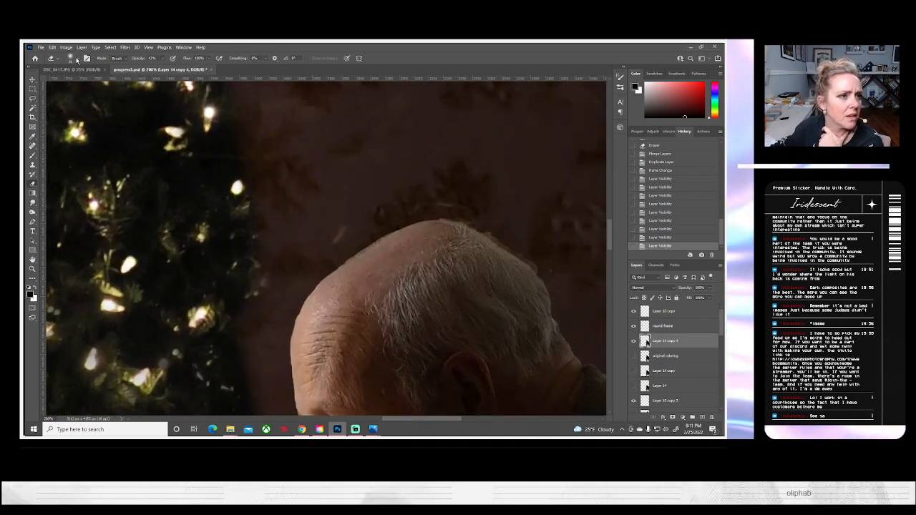
pyautogui.click(71, 58)
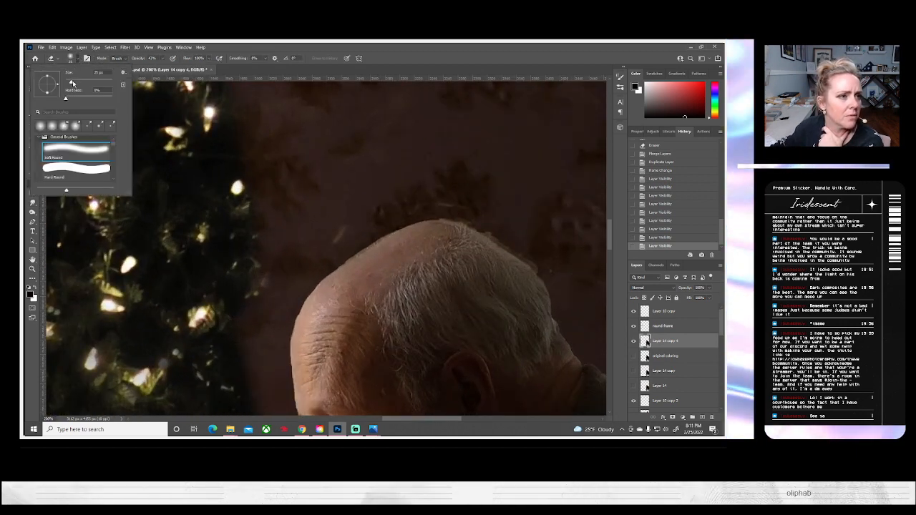
pyautogui.click(164, 68)
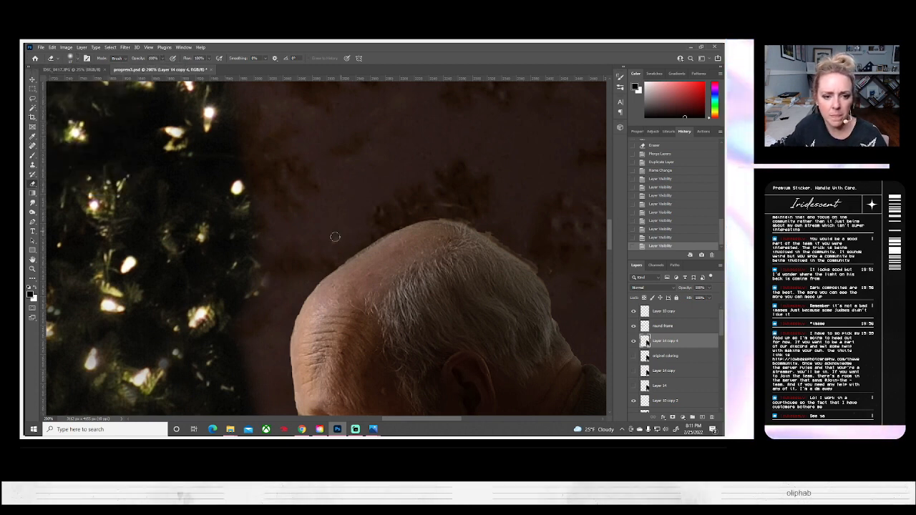
pyautogui.moveTo(342, 237); pyautogui.dragTo(323, 238)
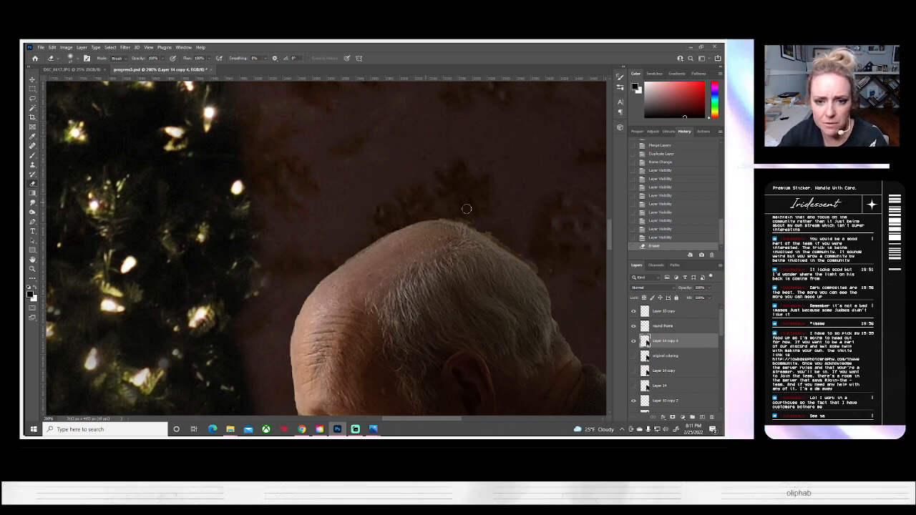
pyautogui.moveTo(395, 213); pyautogui.dragTo(336, 206)
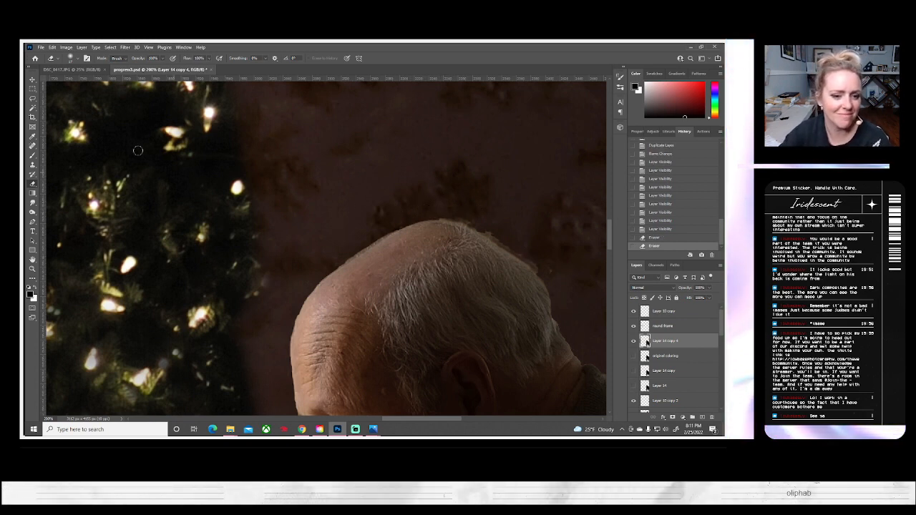
# Step: Erase the fringe along the crown and back of the man's head with a fine soft eraser, reverting the final stroke near the forehead
pyautogui.click(78, 60)
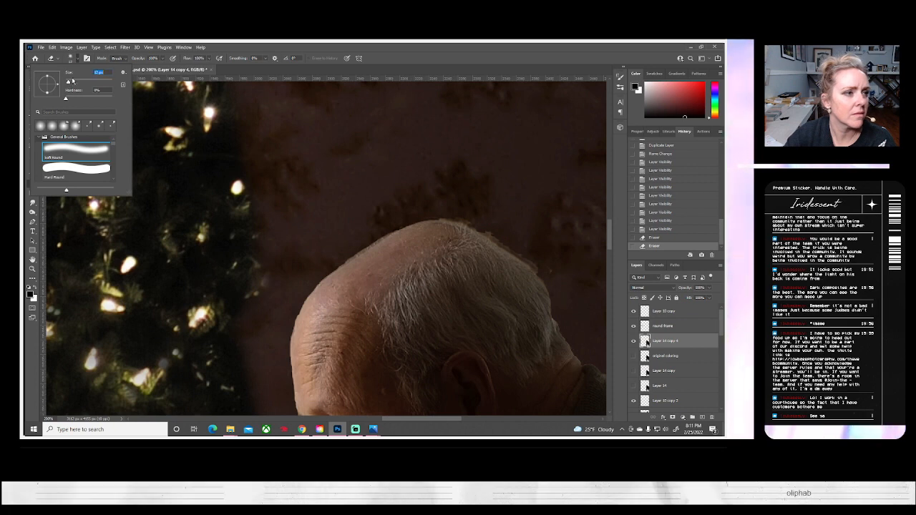
pyautogui.click(487, 232)
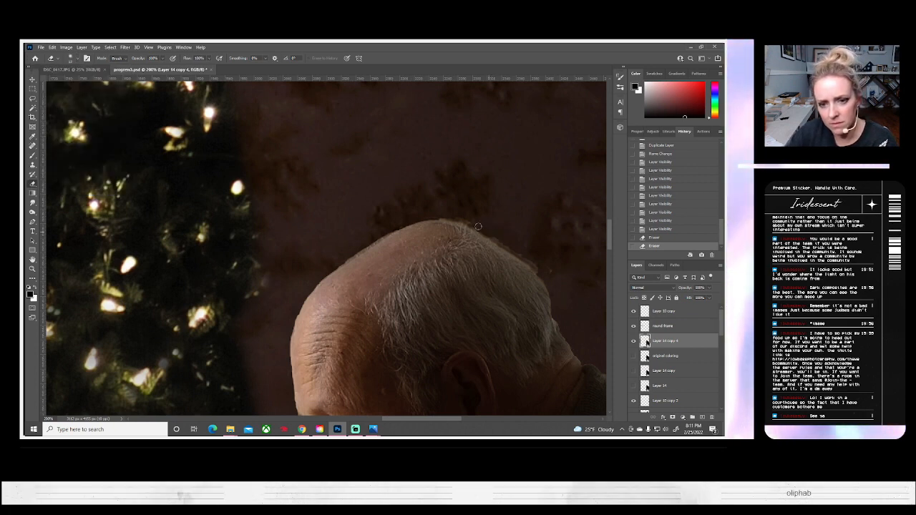
pyautogui.moveTo(433, 215); pyautogui.dragTo(496, 234)
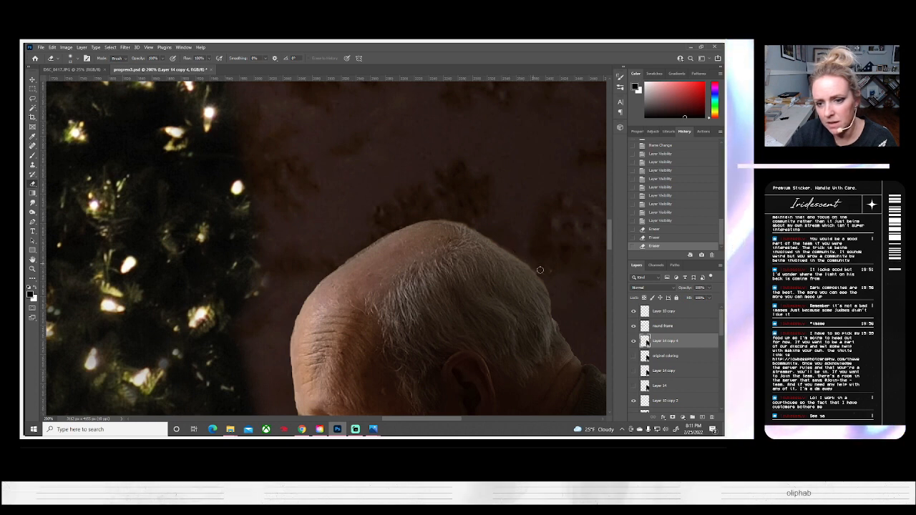
pyautogui.moveTo(558, 269)
pyautogui.mouseDown()
pyautogui.moveTo(574, 308)
pyautogui.moveTo(512, 234)
pyautogui.mouseUp()
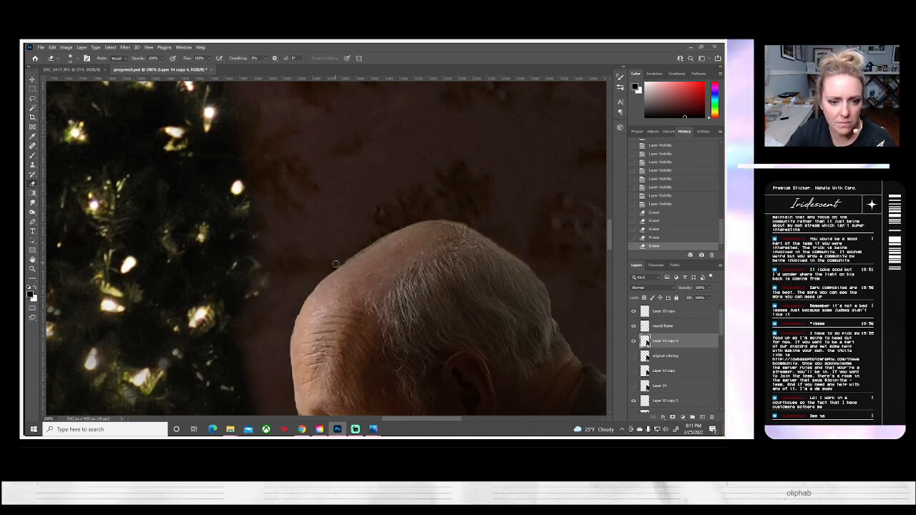
pyautogui.moveTo(337, 265); pyautogui.dragTo(388, 233)
pyautogui.hotkey('ctrl', 'z')
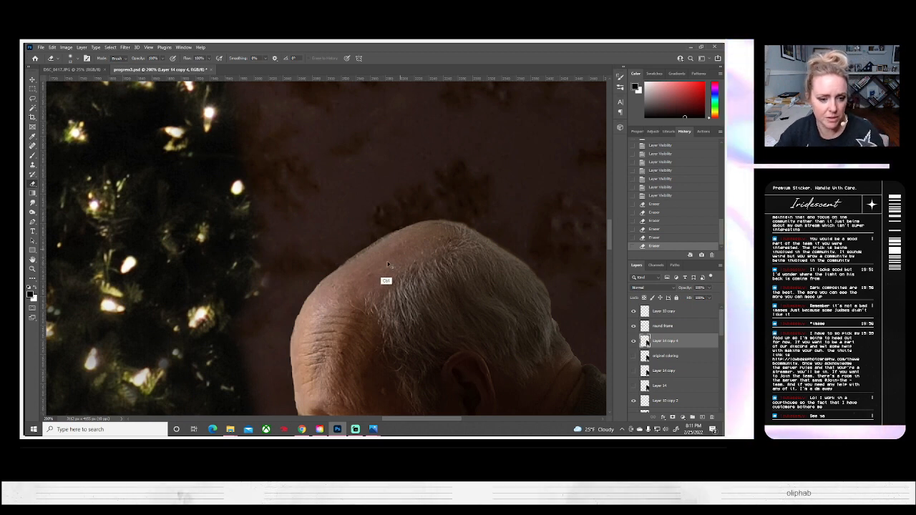
# Step: Erase the leftover fringe along the forehead and front of the man's crown with the eraser size set to 6 px
pyautogui.moveTo(307, 309); pyautogui.dragTo(331, 241)
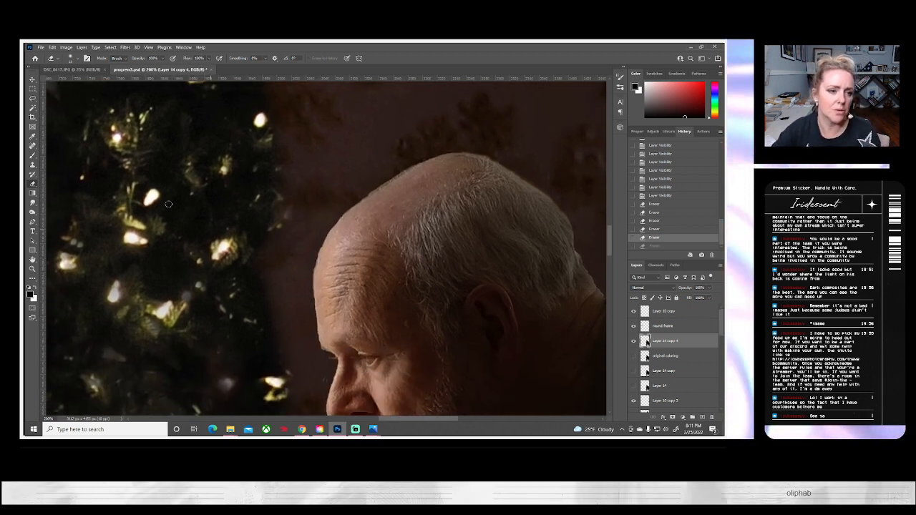
pyautogui.click(70, 59)
pyautogui.moveTo(108, 72); pyautogui.dragTo(69, 76)
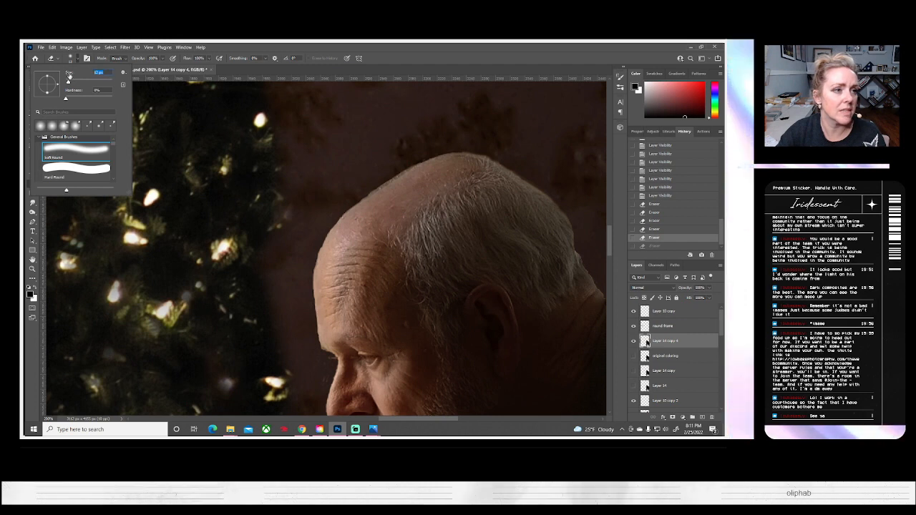
pyautogui.write('6')
pyautogui.press('Return')
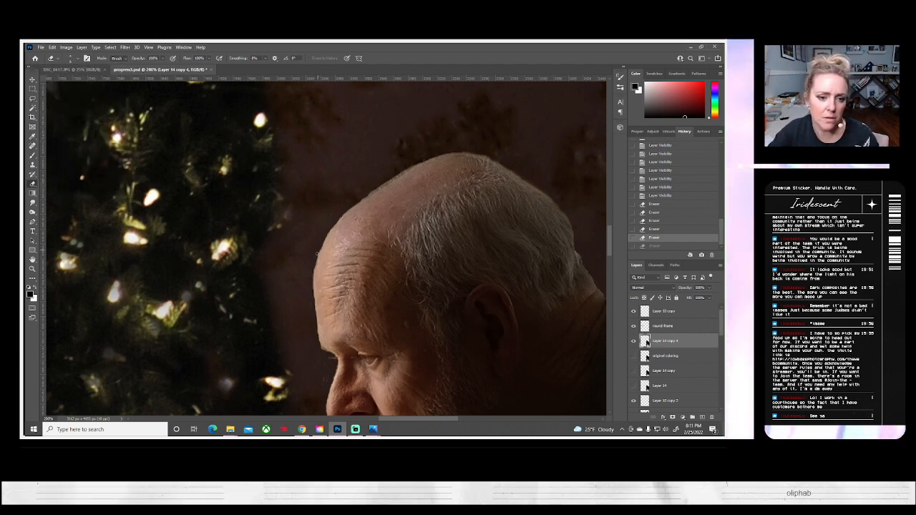
pyautogui.moveTo(320, 248); pyautogui.dragTo(335, 222)
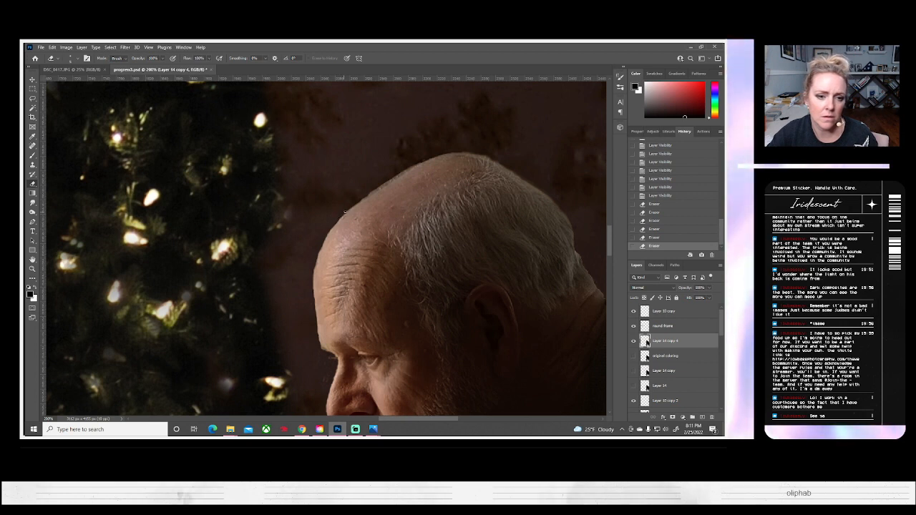
pyautogui.click(358, 200)
pyautogui.click(364, 195)
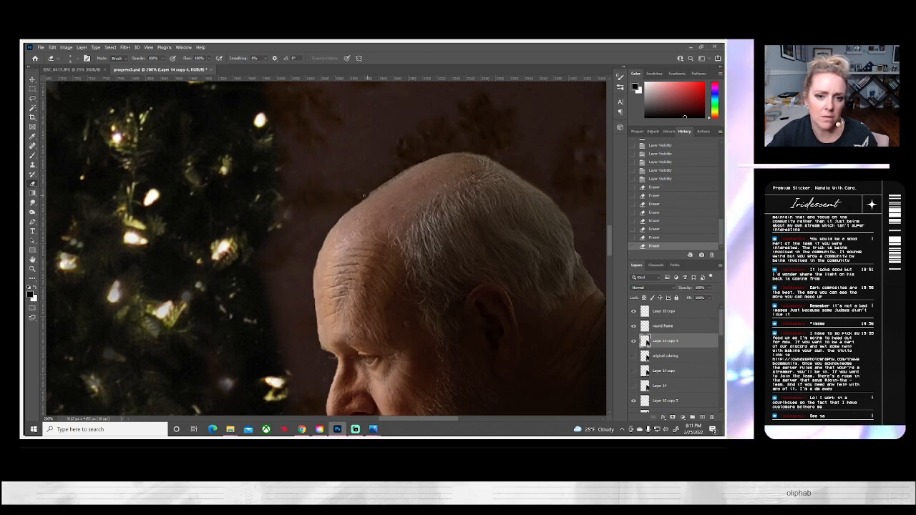
# Step: Erase the fringe at the back edge of the man's hair with short eraser dabs
pyautogui.click(574, 231)
pyautogui.click(573, 232)
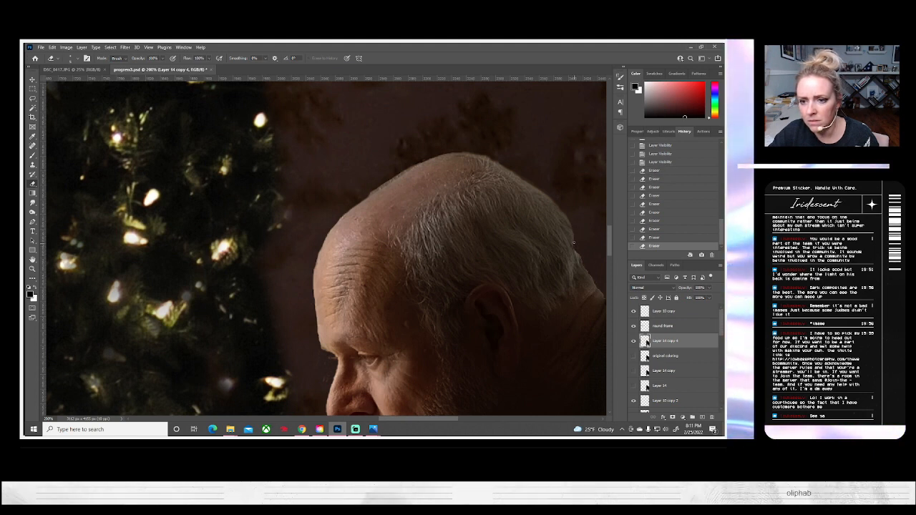
pyautogui.click(574, 241)
pyautogui.click(577, 247)
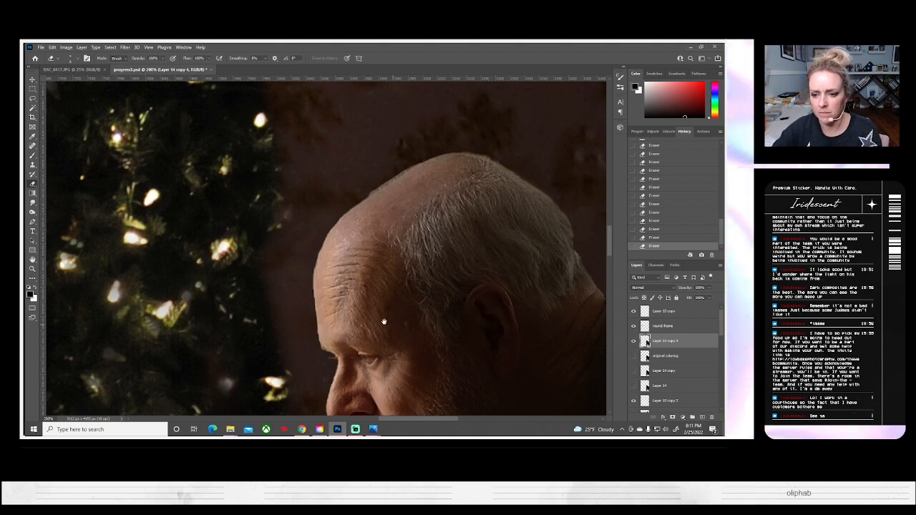
# Step: Check the cut-out edges along the man's collar, shoulder and crown, undoing and redoing the last eraser stroke to compare
pyautogui.moveTo(384, 321); pyautogui.dragTo(325, 295)
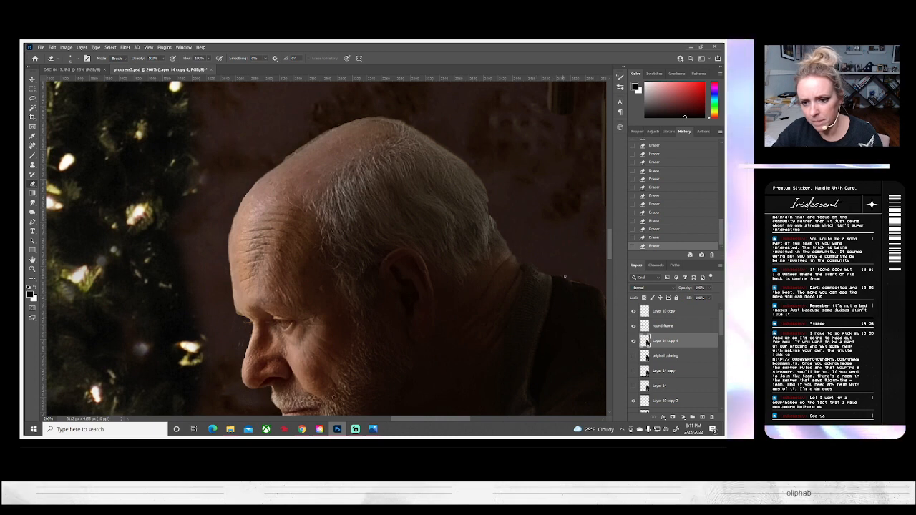
pyautogui.moveTo(536, 293); pyautogui.dragTo(429, 283)
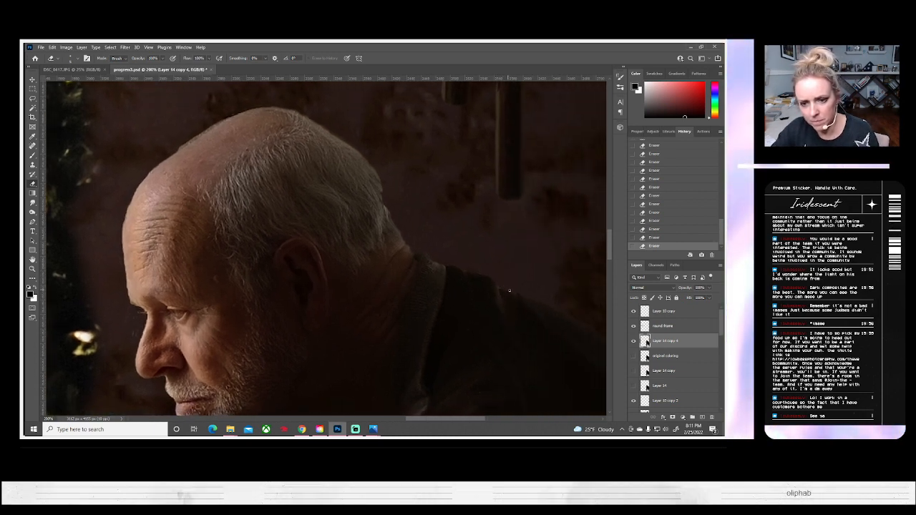
pyautogui.rightClick(470, 295)
pyautogui.click(535, 223)
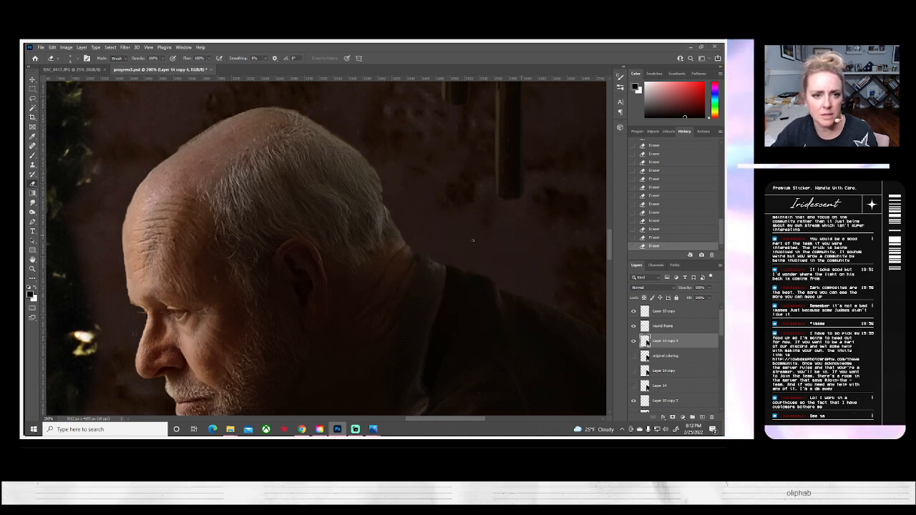
pyautogui.moveTo(357, 265); pyautogui.dragTo(439, 312)
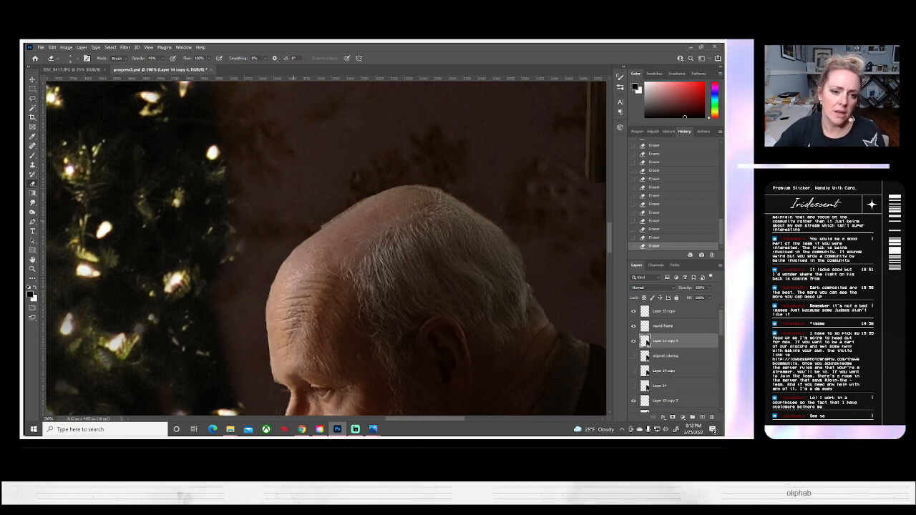
pyautogui.hscroll(-1, 429, 204)
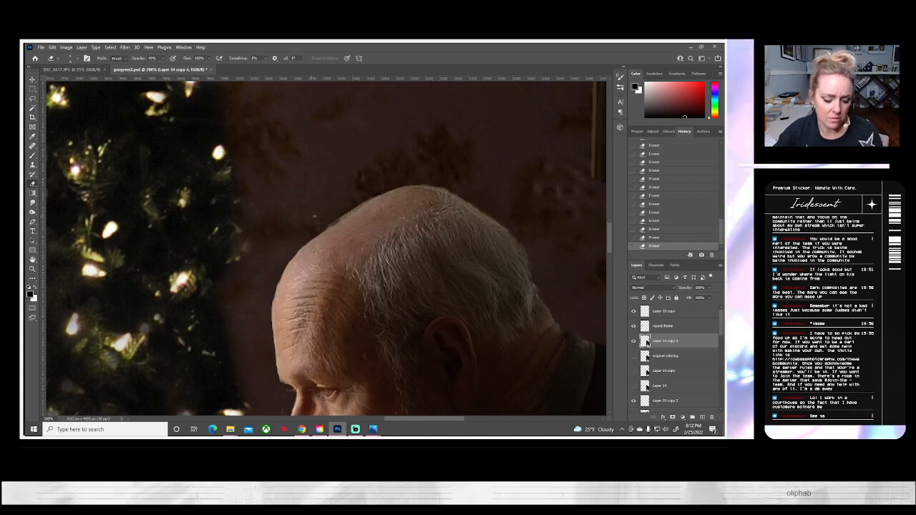
pyautogui.hotkey('ctrl', 'z')
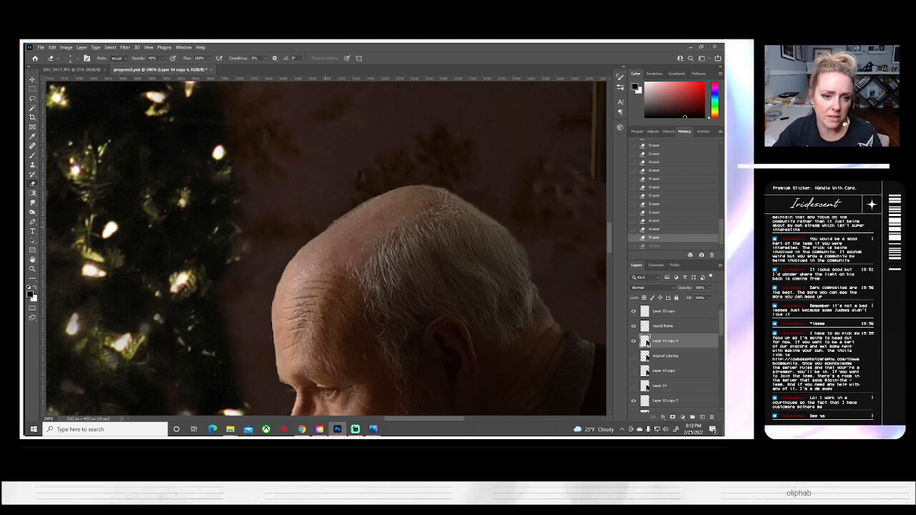
pyautogui.hotkey('ctrl', 'shift', 'z')
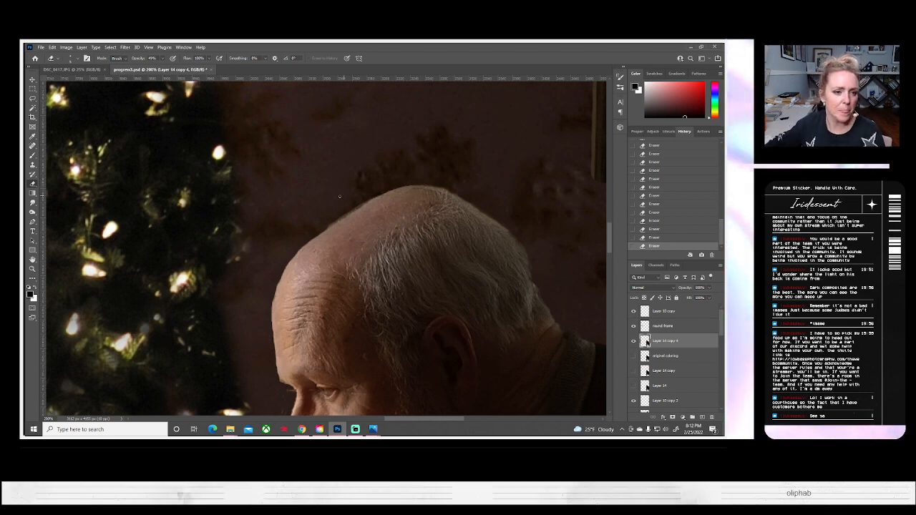
# Step: Fit the whole composite in view and save the document
pyautogui.click(32, 268)
pyautogui.click(244, 57)
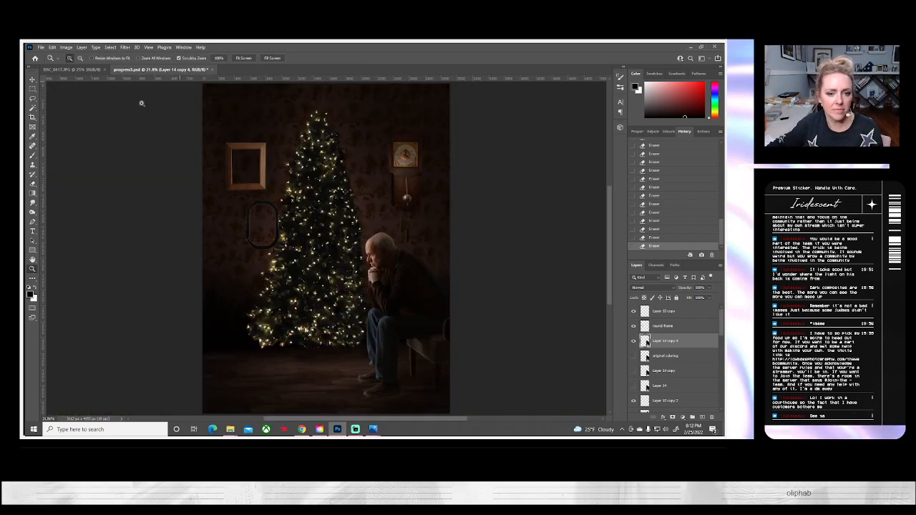
pyautogui.hotkey('ctrl', 's')
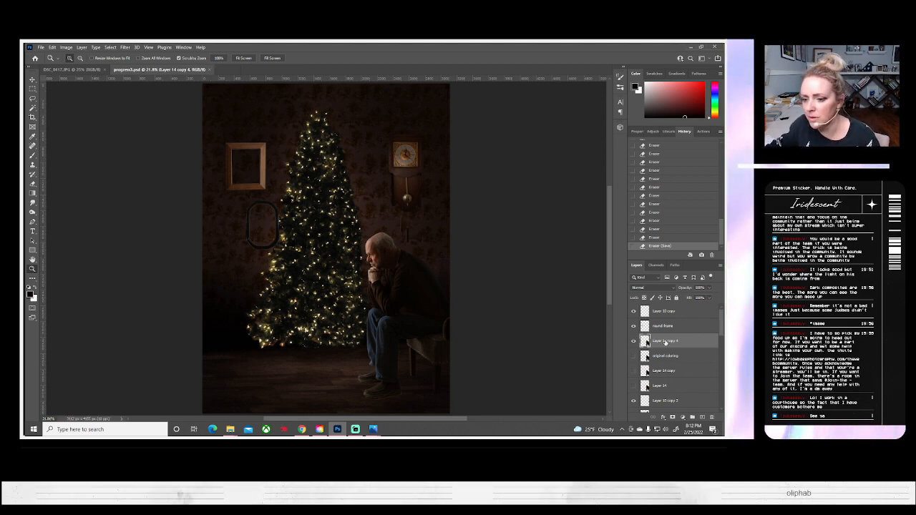
# Step: Duplicate Layer 14 copy 4 as Layer 14 copy 5 and hide the original layer
pyautogui.rightClick(665, 342)
pyautogui.click(589, 142)
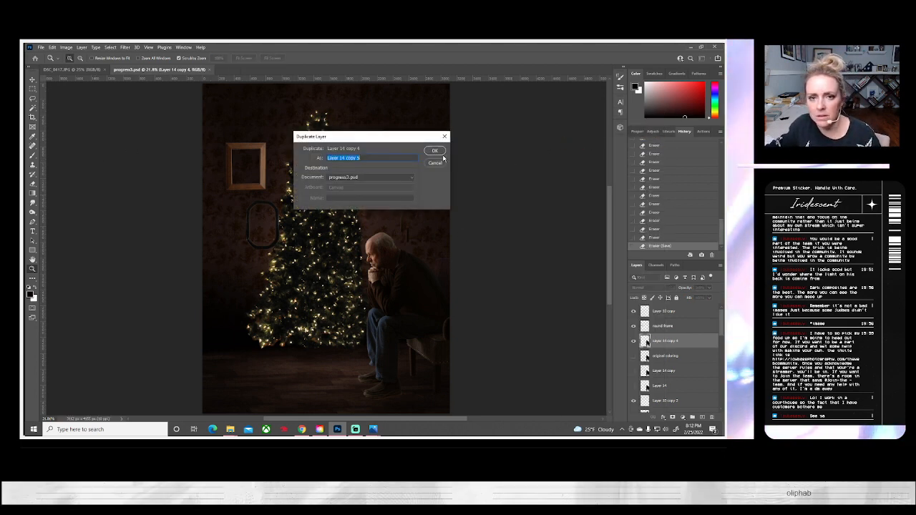
pyautogui.click(444, 153)
pyautogui.click(377, 263)
pyautogui.click(377, 263)
pyautogui.click(377, 263)
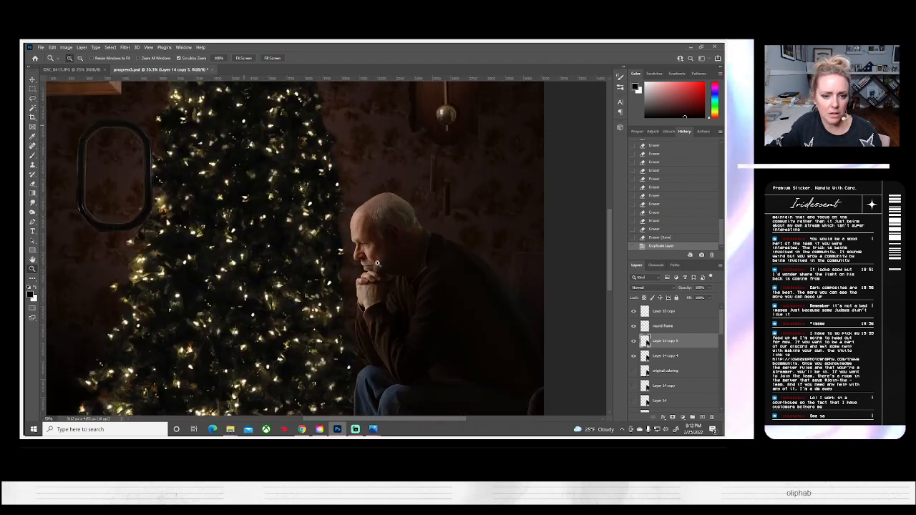
pyautogui.click(377, 264)
pyautogui.click(377, 263)
pyautogui.click(377, 263)
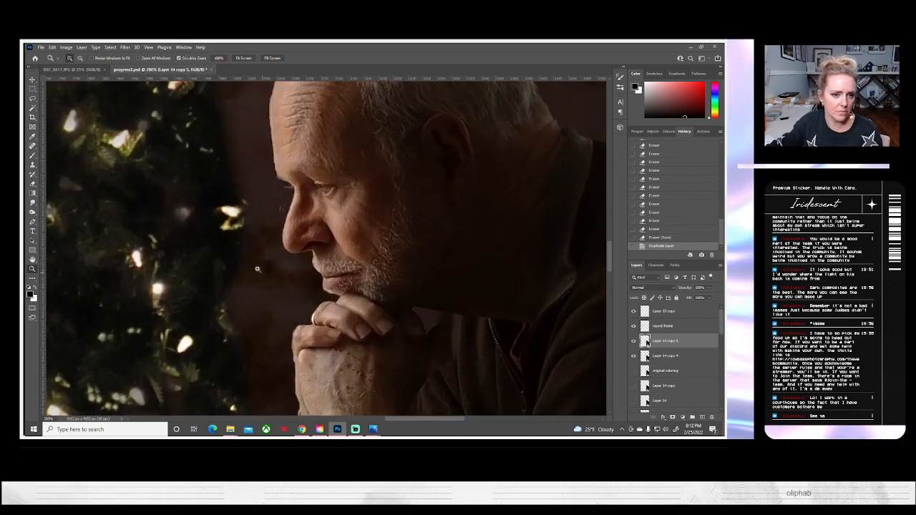
pyautogui.click(633, 356)
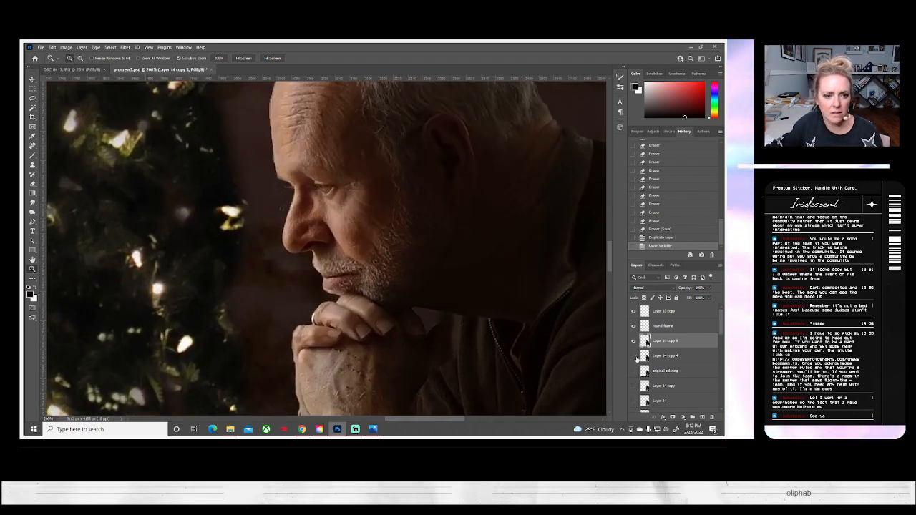
# Step: Erase the fringe beside the man's brow, nose and upper lip on Layer 14 copy 5, raising the eraser opacity to 100%
pyautogui.click(32, 183)
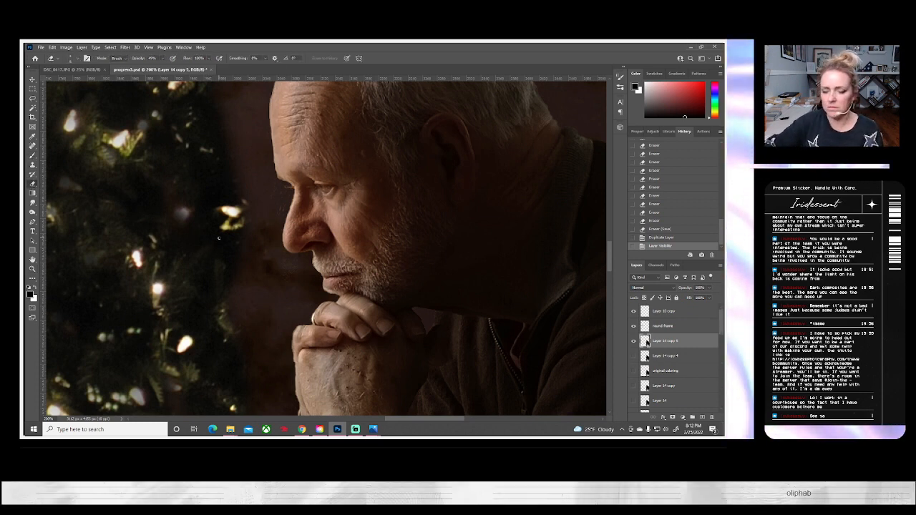
pyautogui.click(280, 213)
pyautogui.moveTo(161, 59); pyautogui.dragTo(180, 66)
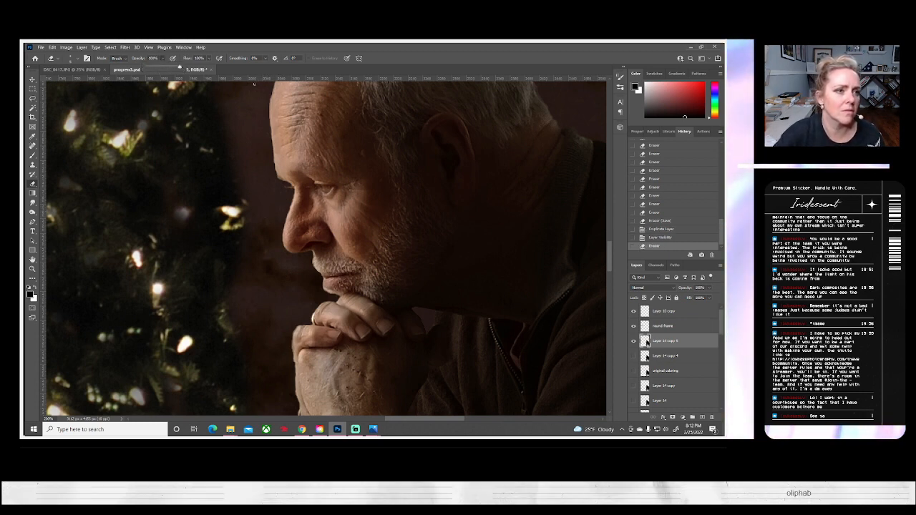
pyautogui.click(277, 214)
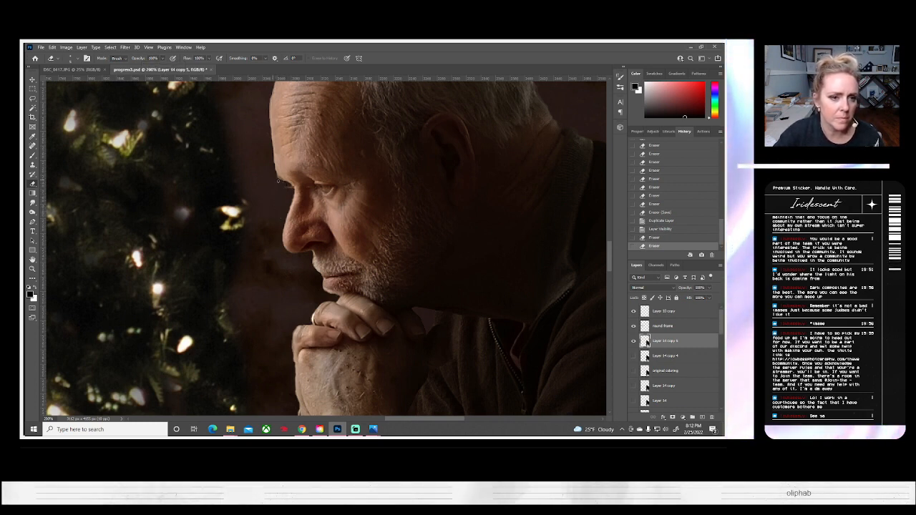
pyautogui.moveTo(272, 172); pyautogui.dragTo(275, 177)
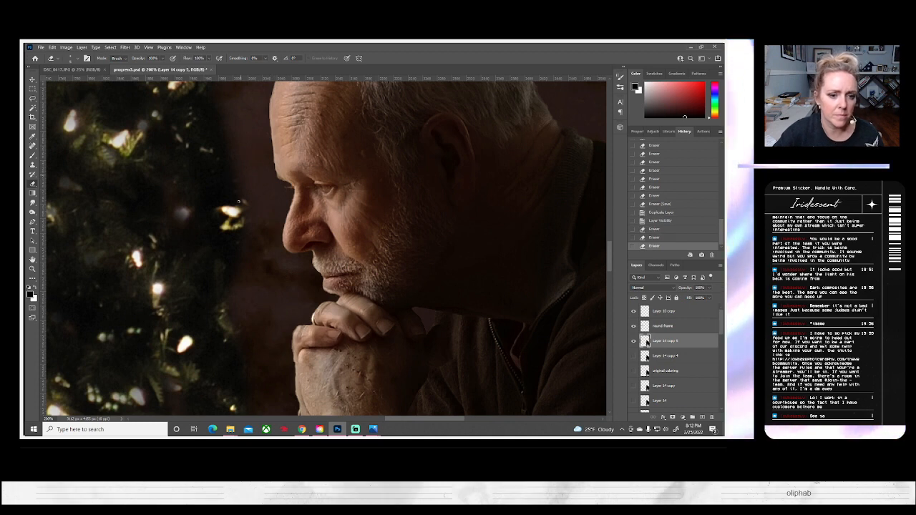
pyautogui.click(308, 267)
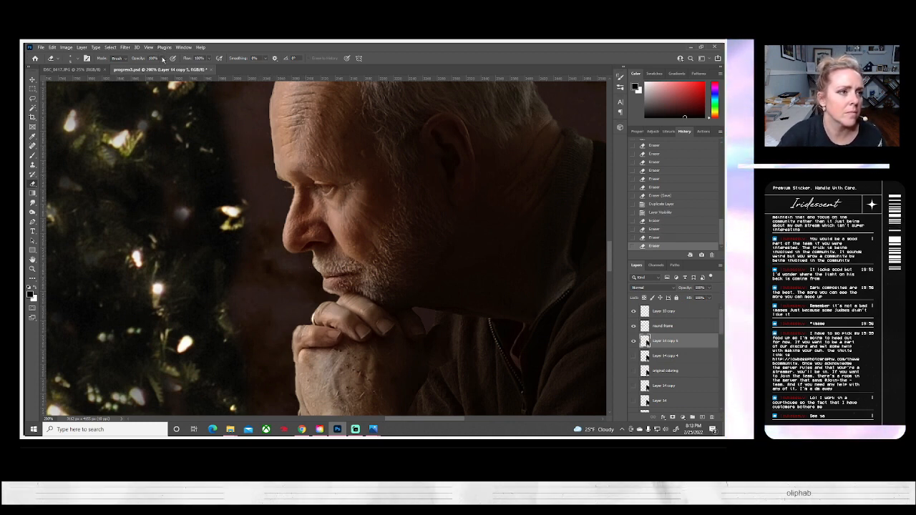
# Step: Soften the edge of the man's mustache and the area below his nose with the eraser at 50% opacity
pyautogui.press('5')
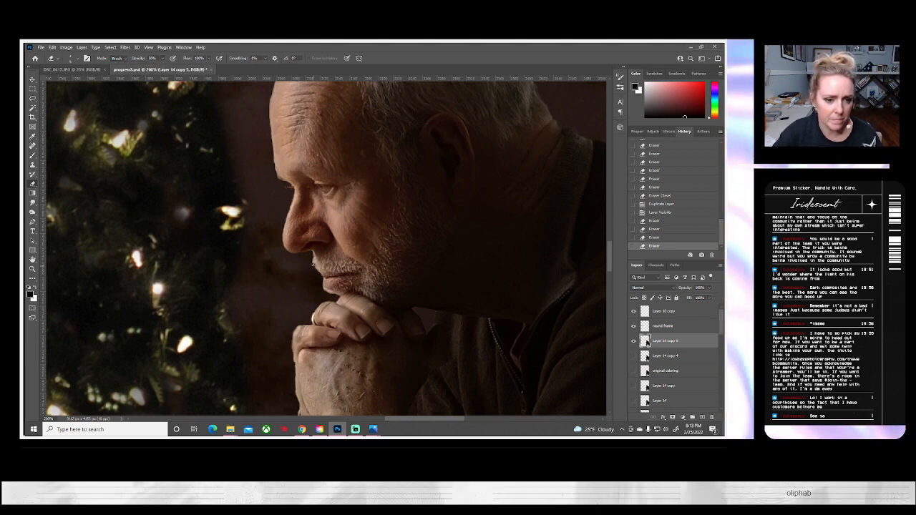
pyautogui.click(312, 265)
pyautogui.click(314, 269)
pyautogui.click(314, 266)
pyautogui.click(311, 261)
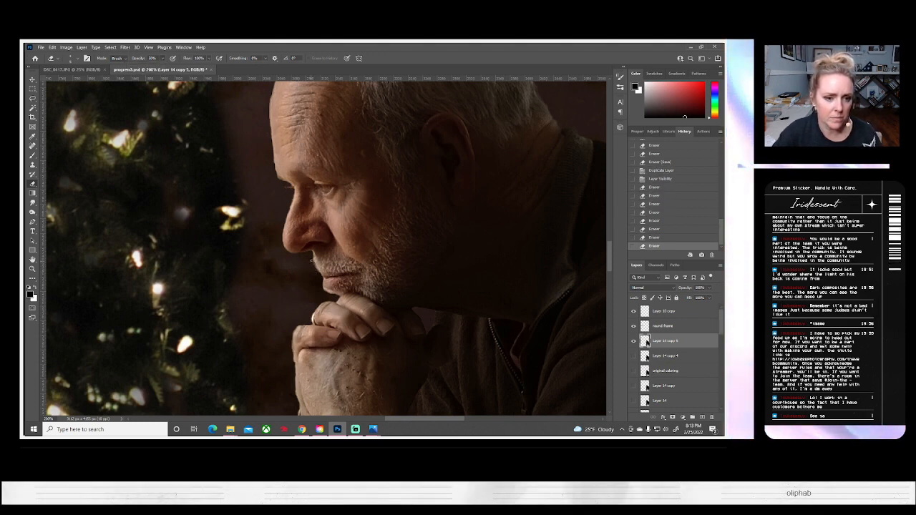
pyautogui.click(295, 255)
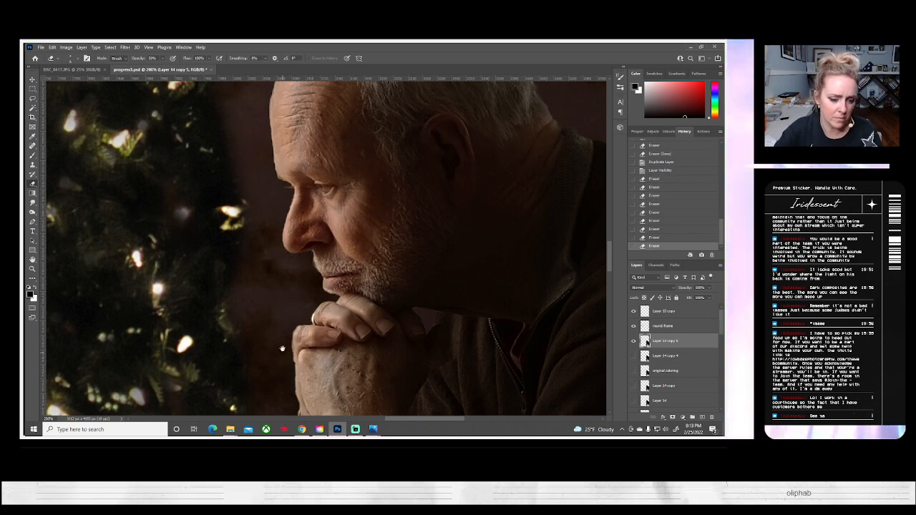
# Step: Duplicate Layer 14 copy 5 as Layer 14 copy 6 and save the document
pyautogui.moveTo(279, 382); pyautogui.dragTo(251, 344)
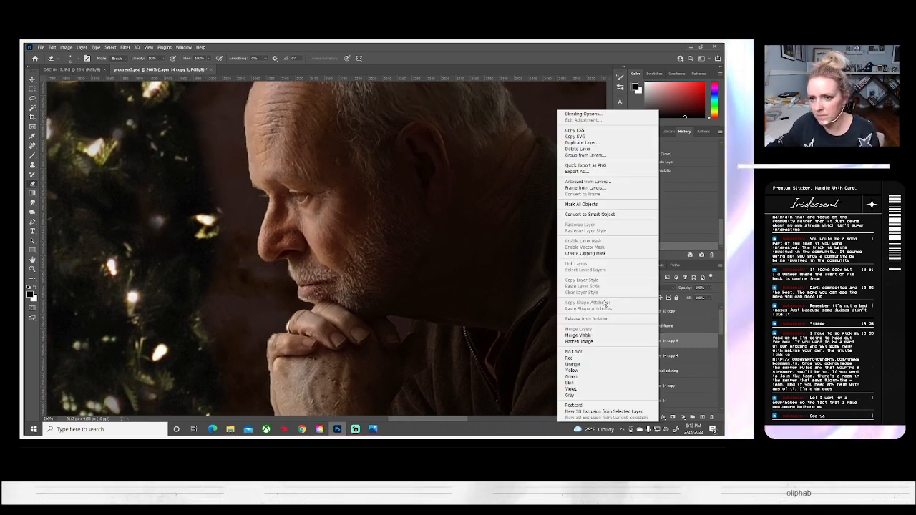
pyautogui.rightClick(658, 341)
pyautogui.click(581, 143)
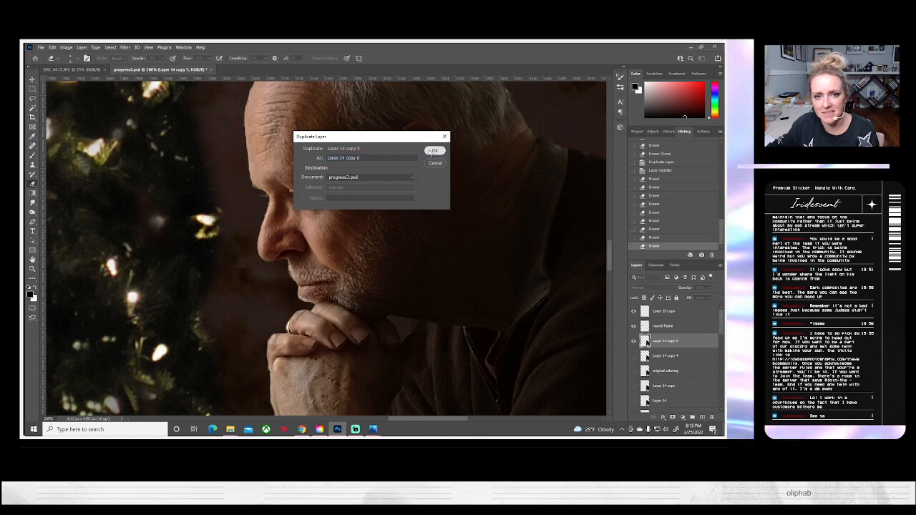
pyautogui.press('Return')
pyautogui.hotkey('ctrl', 's')
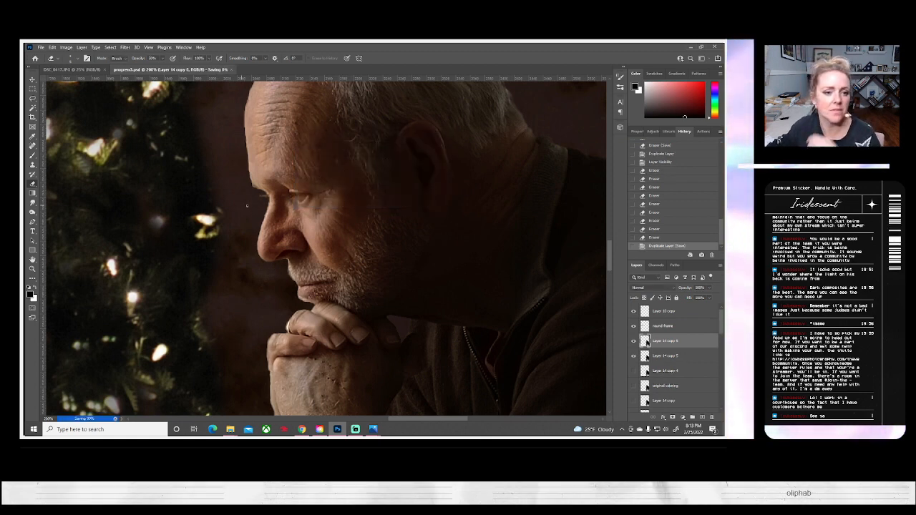
# Step: Brighten the highlights around the man's nose on Layer 14 copy 6 using the Dodge tool with a smaller soft brush
pyautogui.click(33, 213)
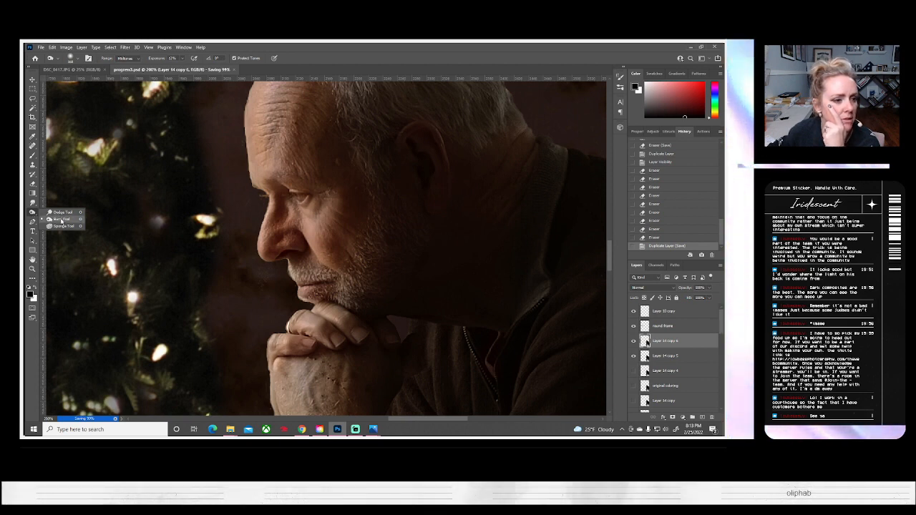
pyautogui.click(62, 219)
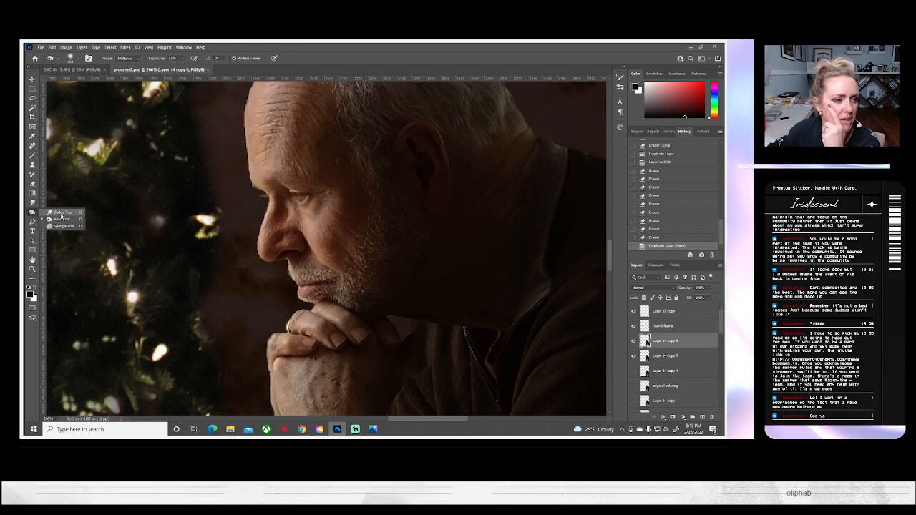
pyautogui.click(76, 60)
pyautogui.moveTo(81, 82); pyautogui.dragTo(68, 83)
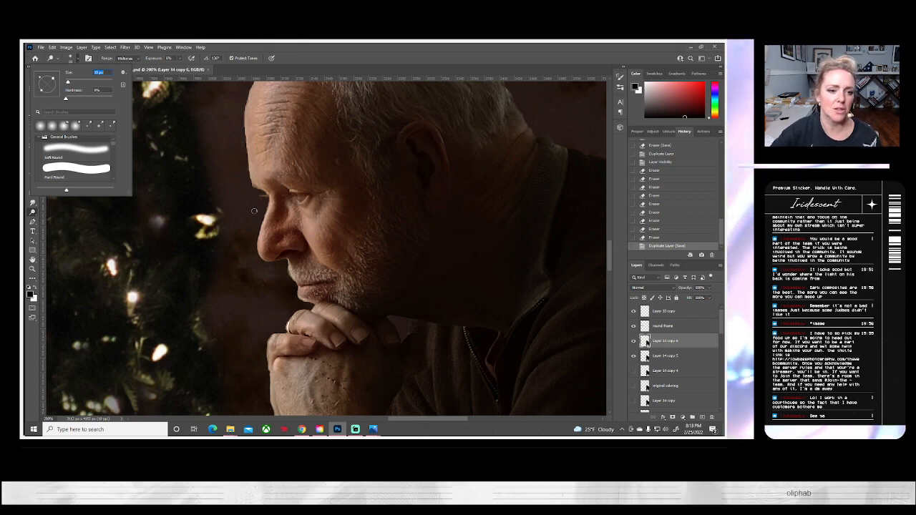
pyautogui.moveTo(264, 250)
pyautogui.mouseDown()
pyautogui.moveTo(281, 204)
pyautogui.moveTo(266, 217)
pyautogui.moveTo(282, 217)
pyautogui.moveTo(283, 247)
pyautogui.moveTo(304, 257)
pyautogui.moveTo(289, 249)
pyautogui.moveTo(277, 257)
pyautogui.moveTo(301, 251)
pyautogui.mouseUp()
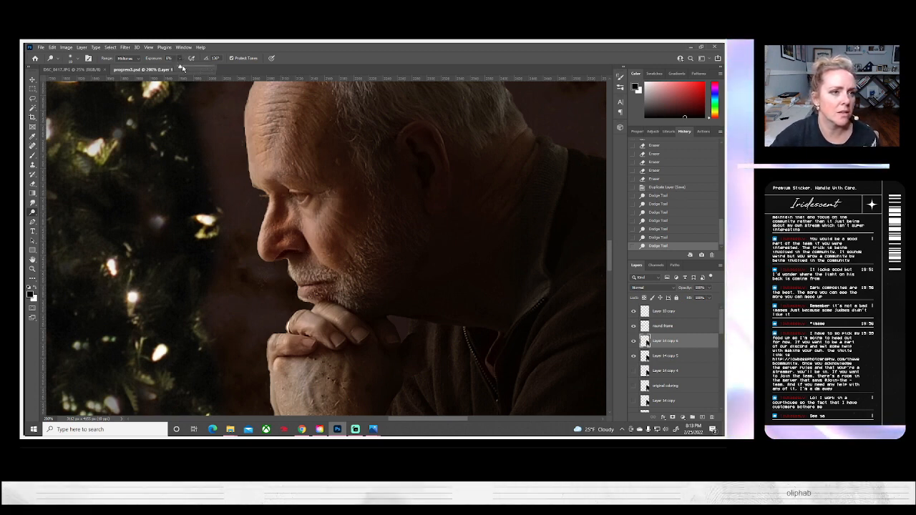
# Step: Set the Dodge exposure to 9% and brighten the man's nose, inner eye area and the fingers beneath his chin on Layer 14 copy 6
pyautogui.moveTo(174, 58); pyautogui.dragTo(167, 58)
pyautogui.write('9')
pyautogui.press('Return')
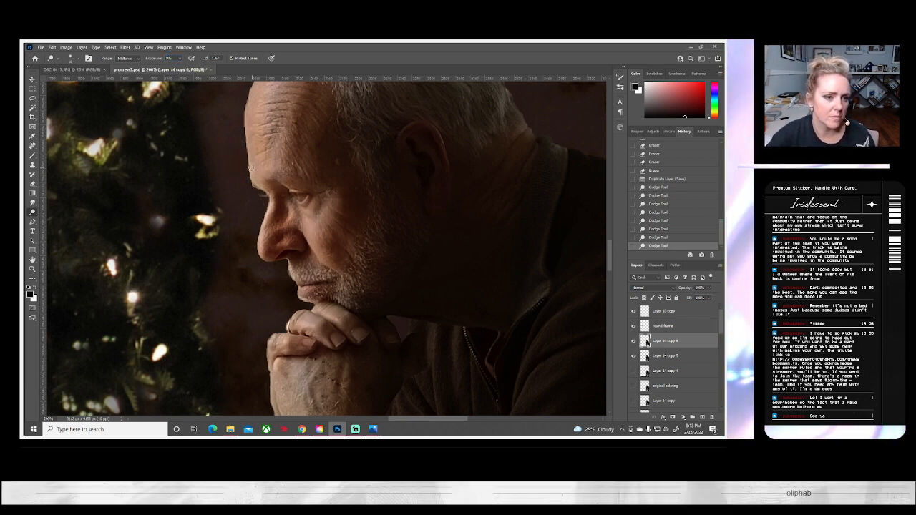
pyautogui.moveTo(251, 168)
pyautogui.mouseDown()
pyautogui.moveTo(250, 152)
pyautogui.moveTo(282, 176)
pyautogui.mouseUp()
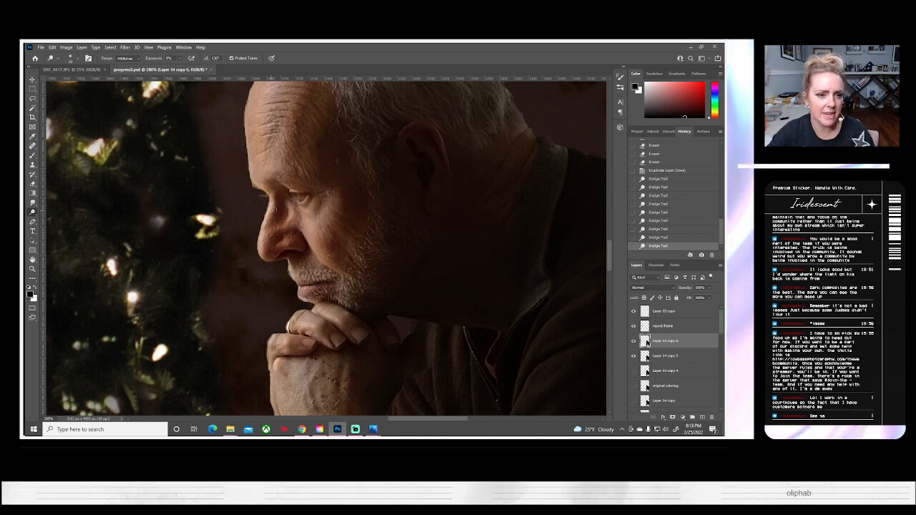
pyautogui.hotkey('ctrl', 'z')
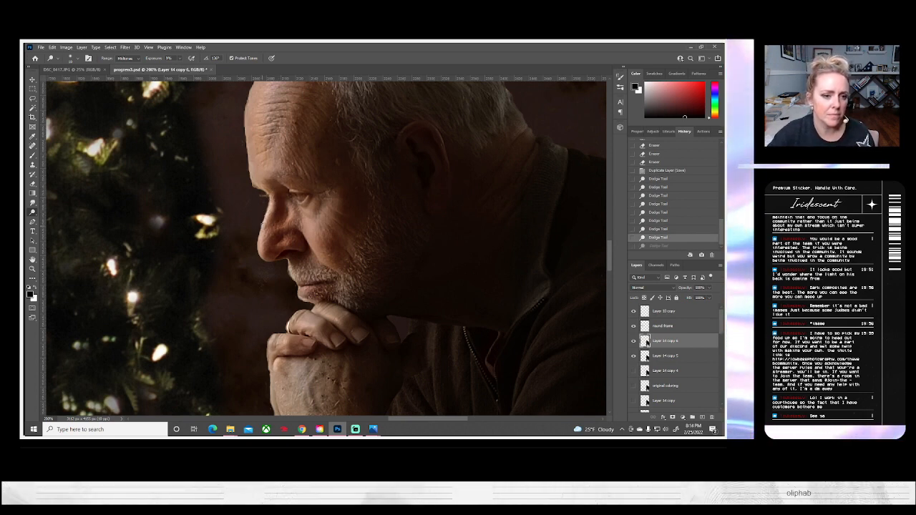
pyautogui.moveTo(264, 218); pyautogui.dragTo(265, 223)
pyautogui.moveTo(264, 221)
pyautogui.mouseDown()
pyautogui.moveTo(288, 221)
pyautogui.moveTo(291, 193)
pyautogui.mouseUp()
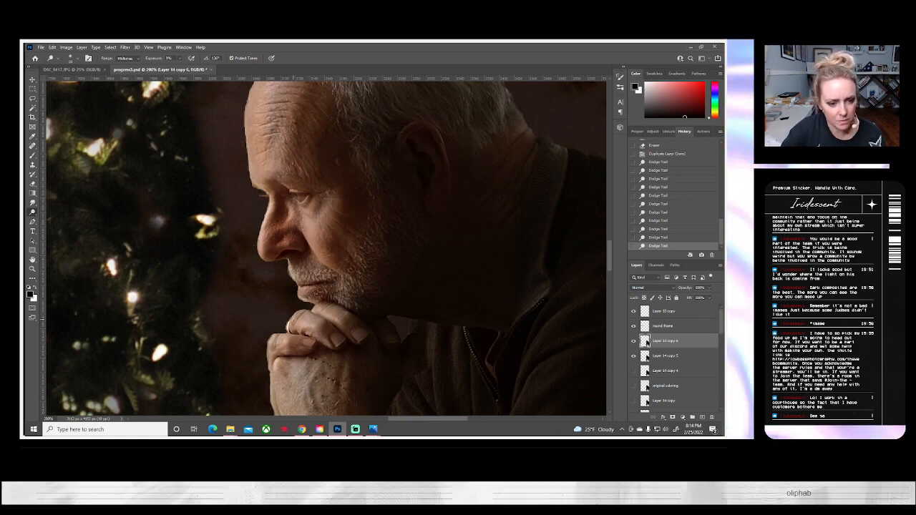
pyautogui.moveTo(308, 323)
pyautogui.mouseDown()
pyautogui.moveTo(321, 314)
pyautogui.moveTo(310, 317)
pyautogui.mouseUp()
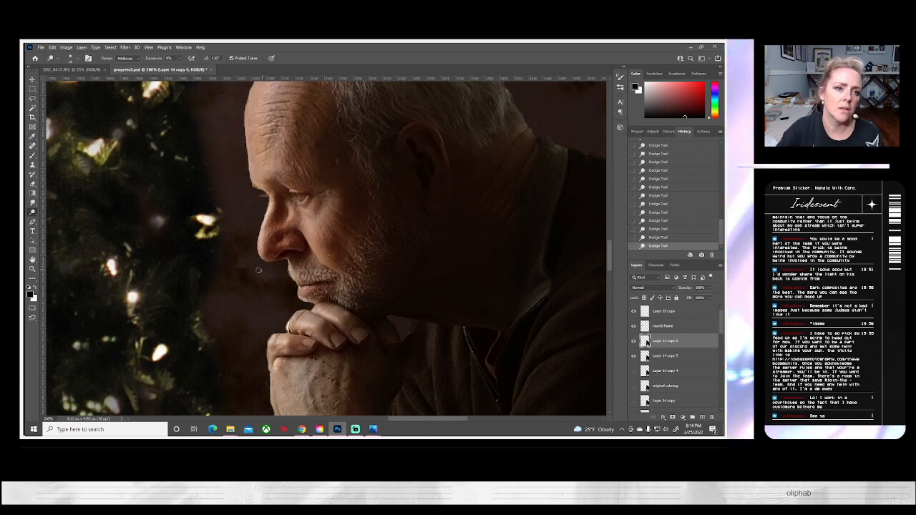
# Step: Enlarge the soft Dodge brush and brighten the lit areas of the man's face and his raised fingers
pyautogui.scroll(3, 246, 202)
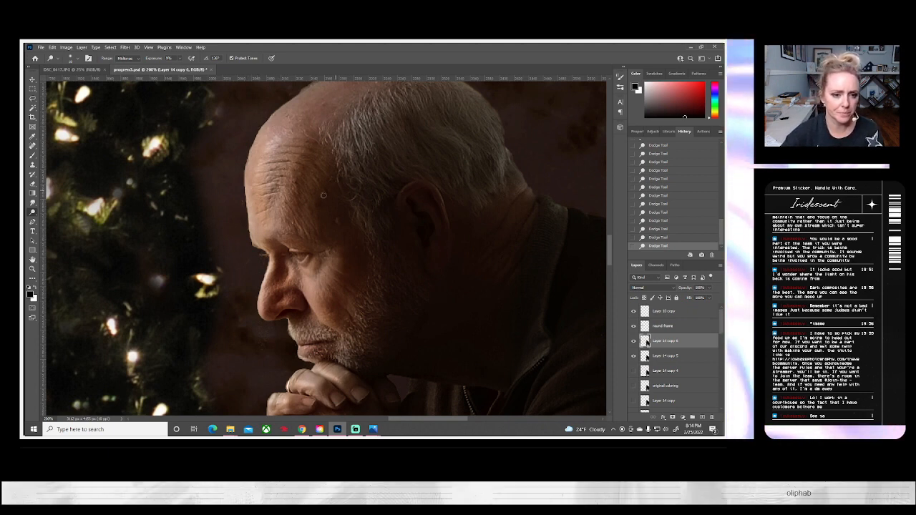
pyautogui.click(69, 58)
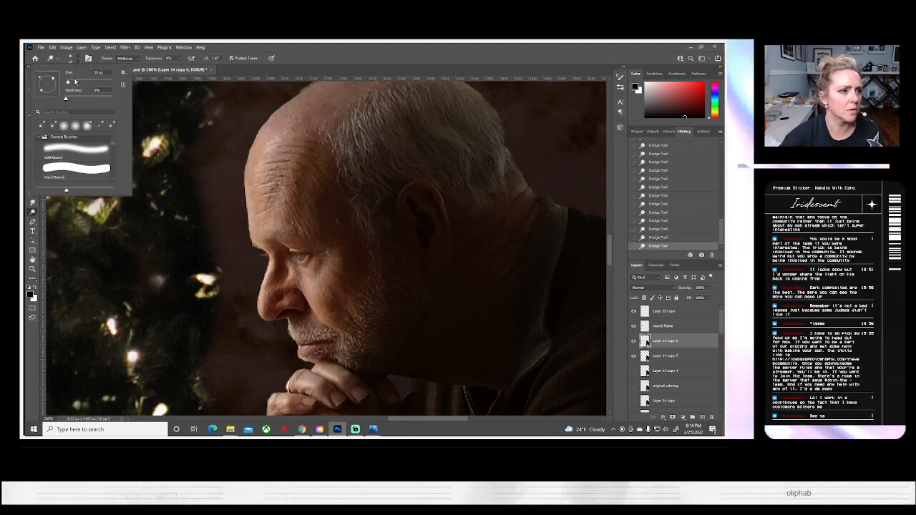
pyautogui.click(342, 161)
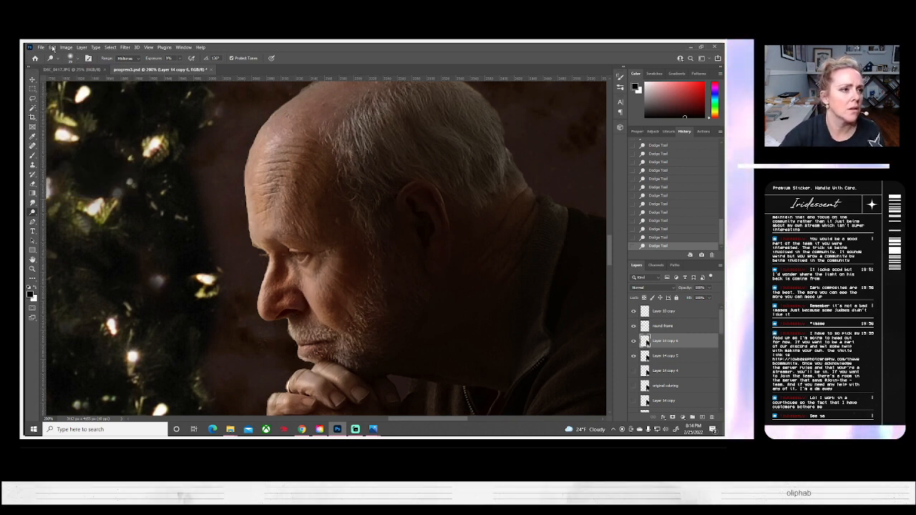
pyautogui.click(79, 58)
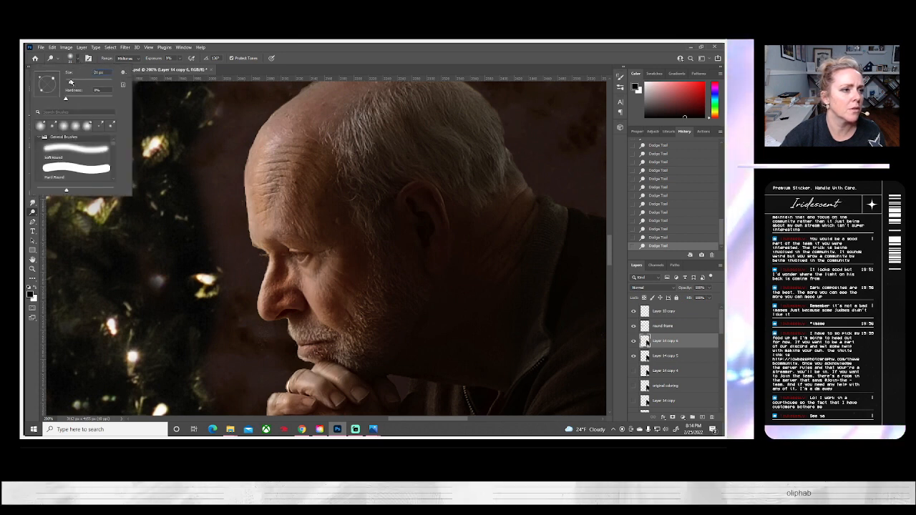
pyautogui.click(291, 339)
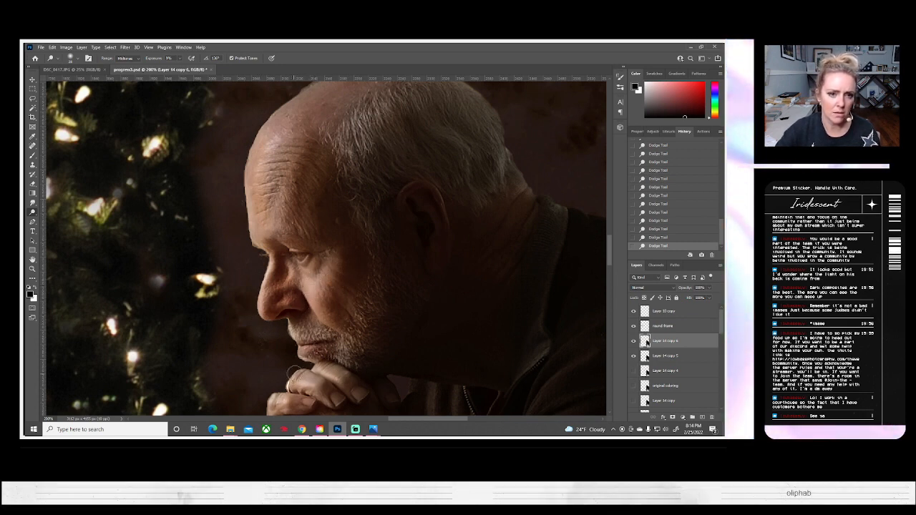
pyautogui.moveTo(265, 333); pyautogui.dragTo(253, 198)
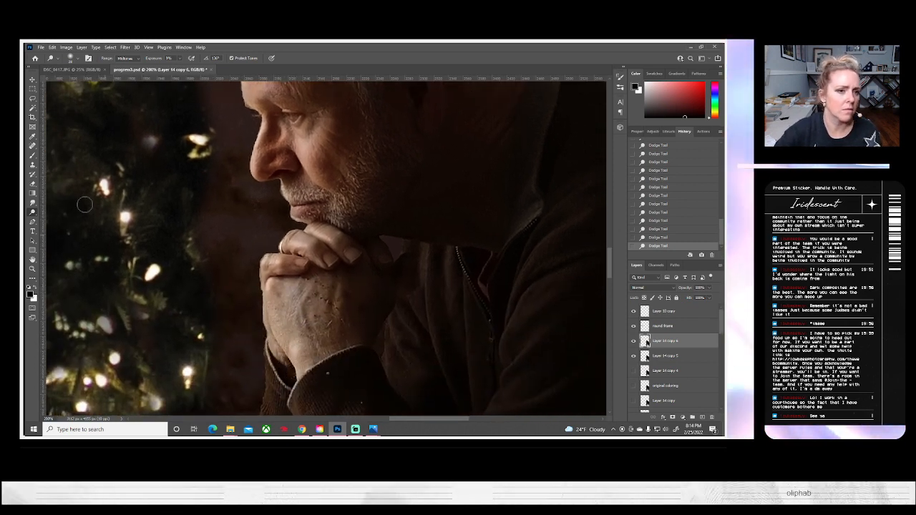
pyautogui.moveTo(165, 211); pyautogui.dragTo(170, 272)
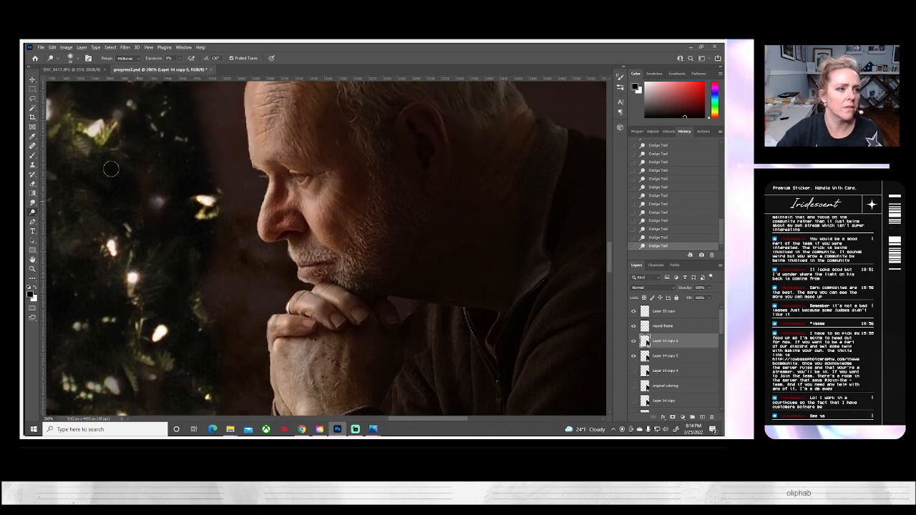
# Step: Reduce the Dodge brush size and brighten the man's cheek below the eye and the eye itself
pyautogui.click(76, 60)
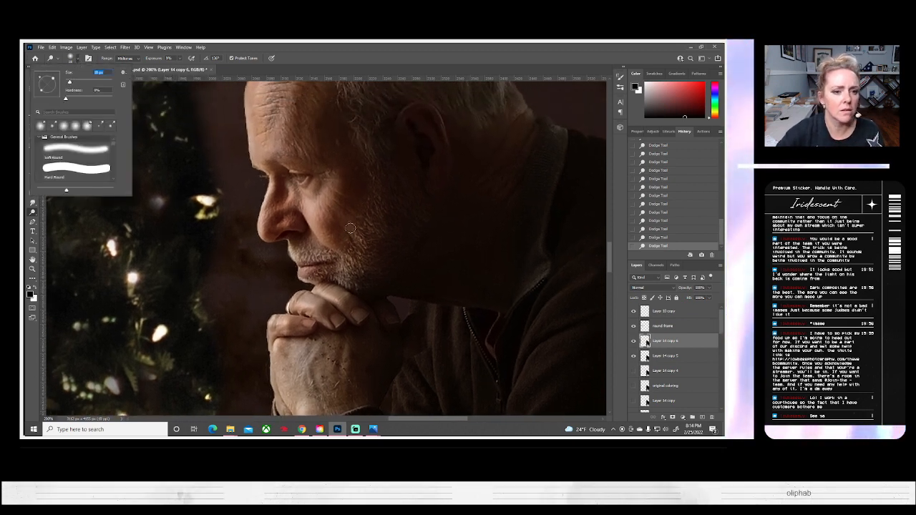
pyautogui.click(311, 196)
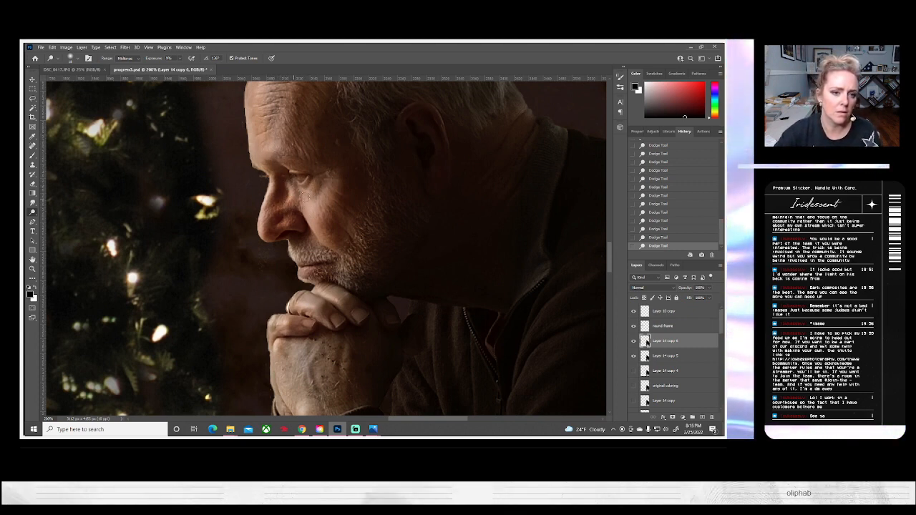
pyautogui.click(76, 60)
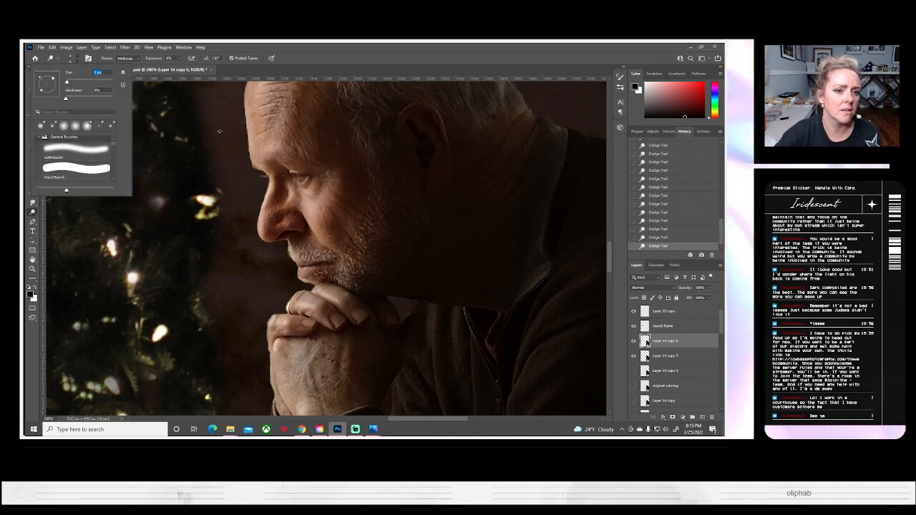
pyautogui.click(304, 181)
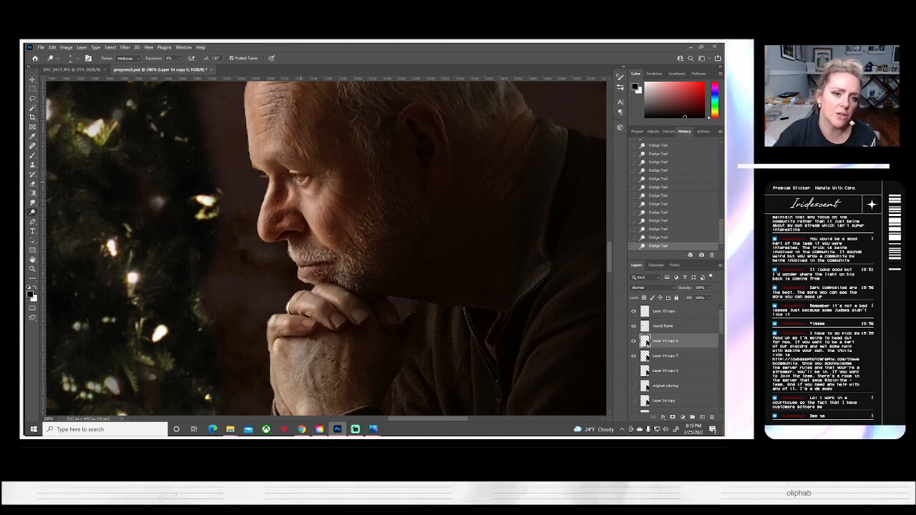
# Step: Set the Burn tool to a much smaller soft brush
pyautogui.rightClick(35, 213)
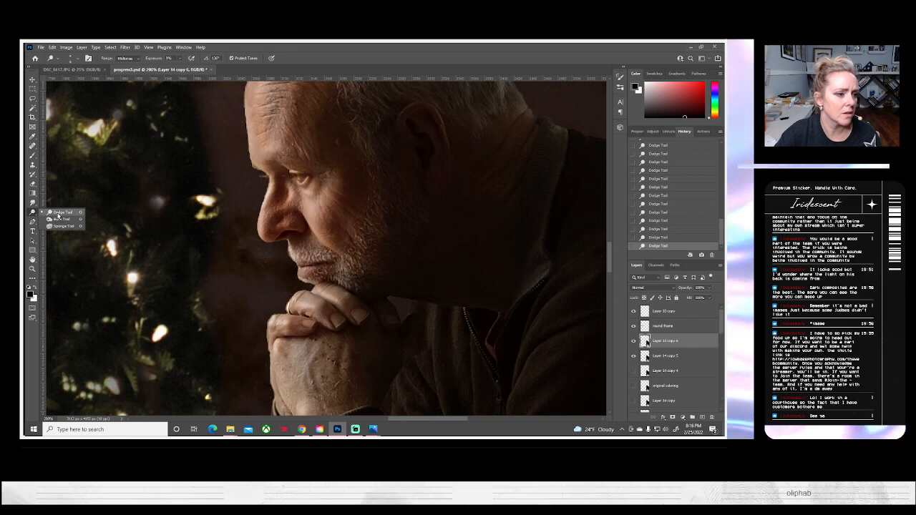
pyautogui.click(59, 218)
pyautogui.click(72, 58)
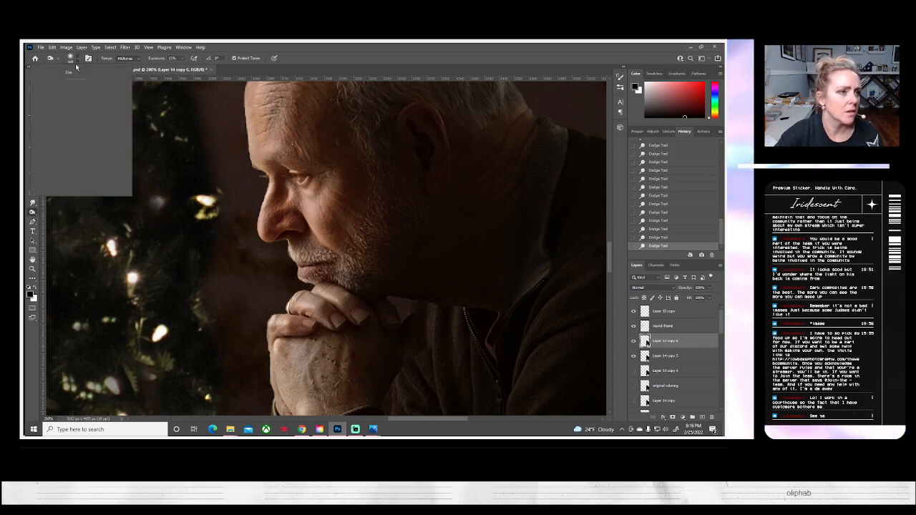
pyautogui.click(68, 81)
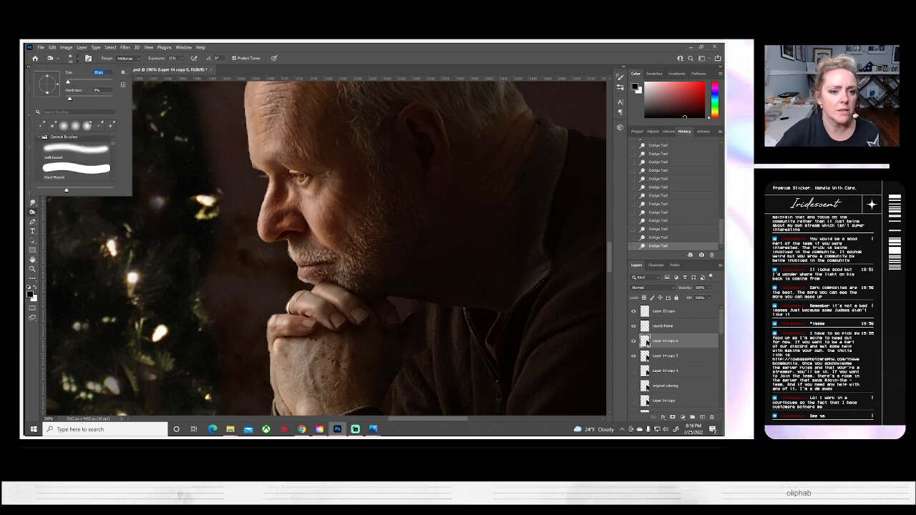
pyautogui.press('Return')
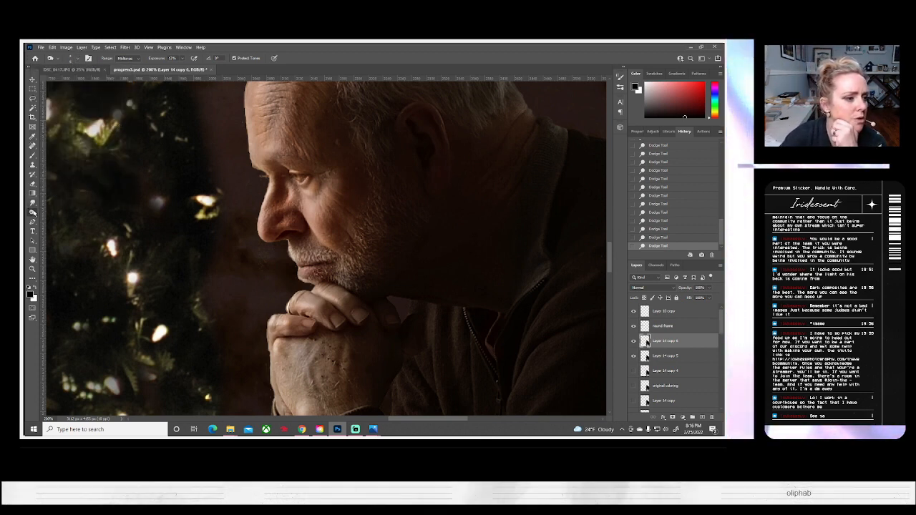
pyautogui.hotkey('shift', 'o')
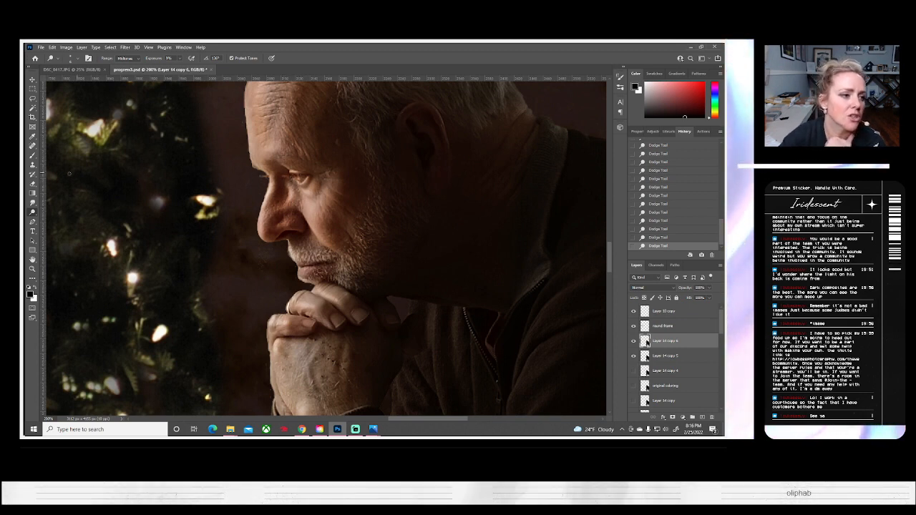
pyautogui.scroll(1, 62, 222)
pyautogui.rightClick(33, 213)
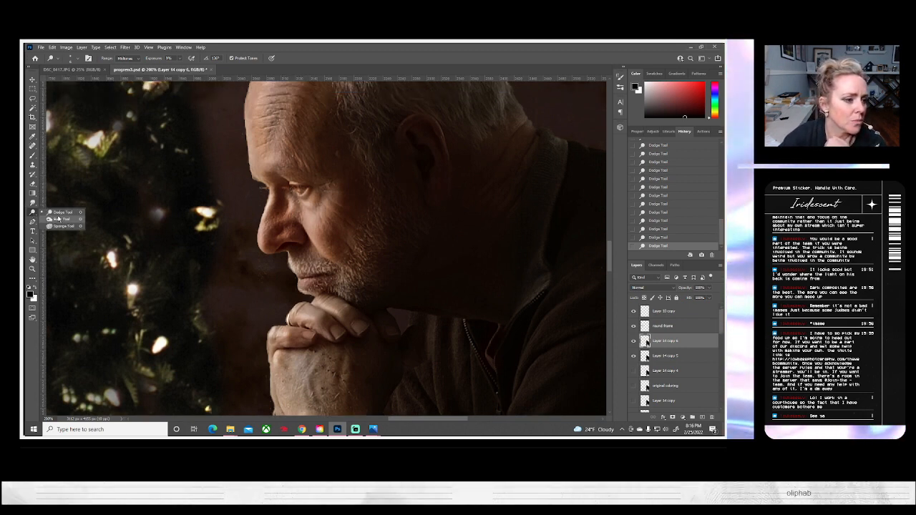
pyautogui.click(58, 219)
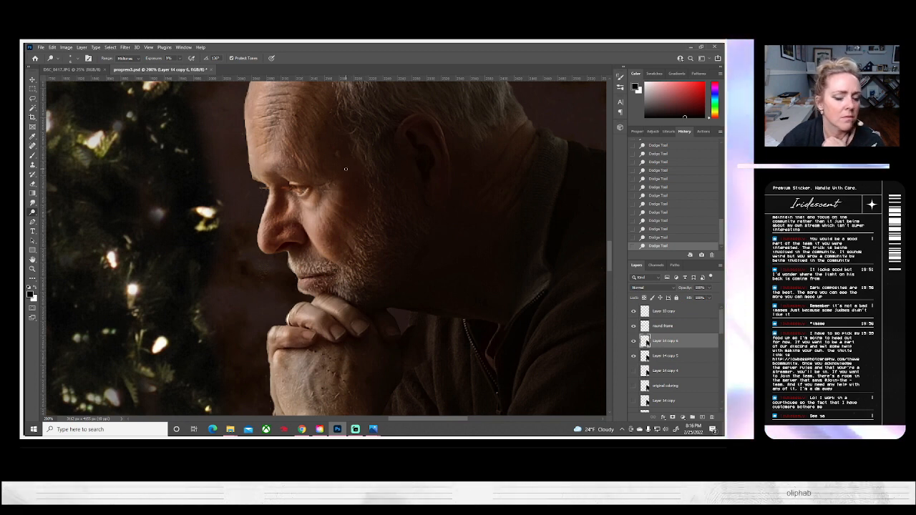
# Step: Compare earlier history states and roll back the last four Dodge strokes on Layer 14 copy 6
pyautogui.click(661, 230)
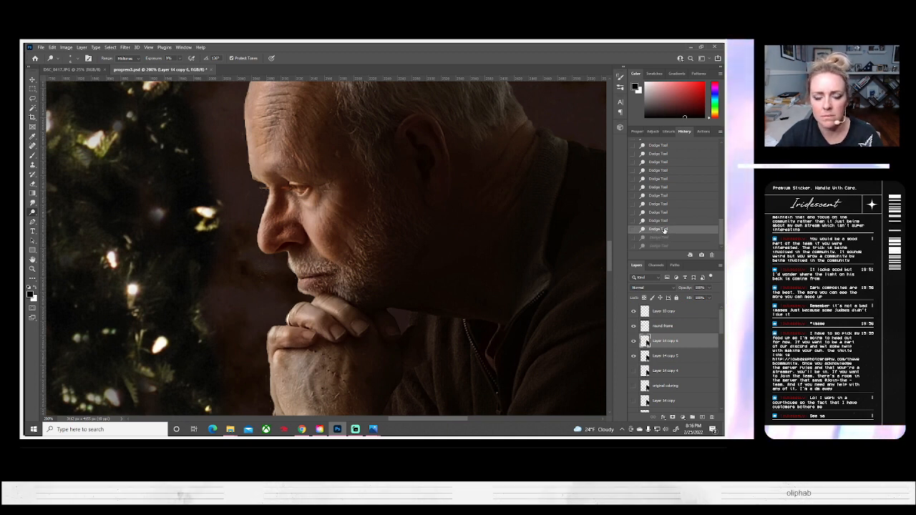
pyautogui.click(663, 221)
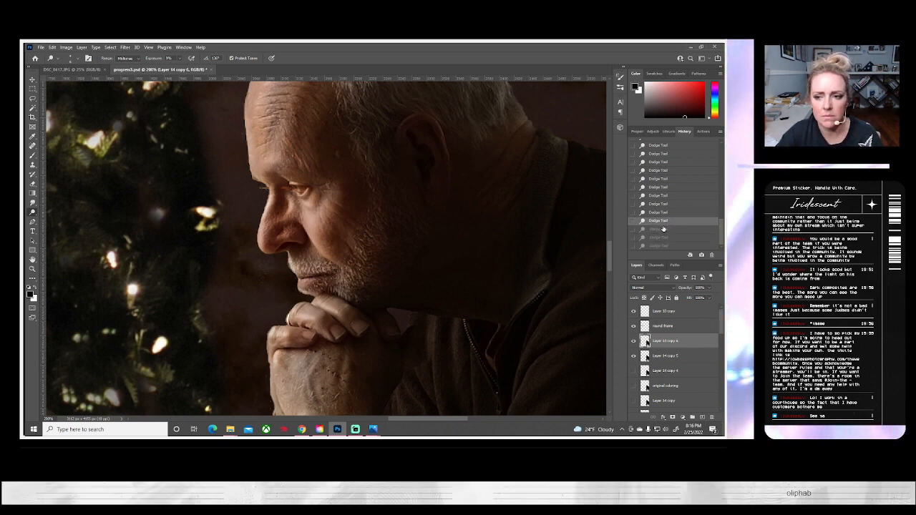
pyautogui.click(660, 215)
pyautogui.click(660, 220)
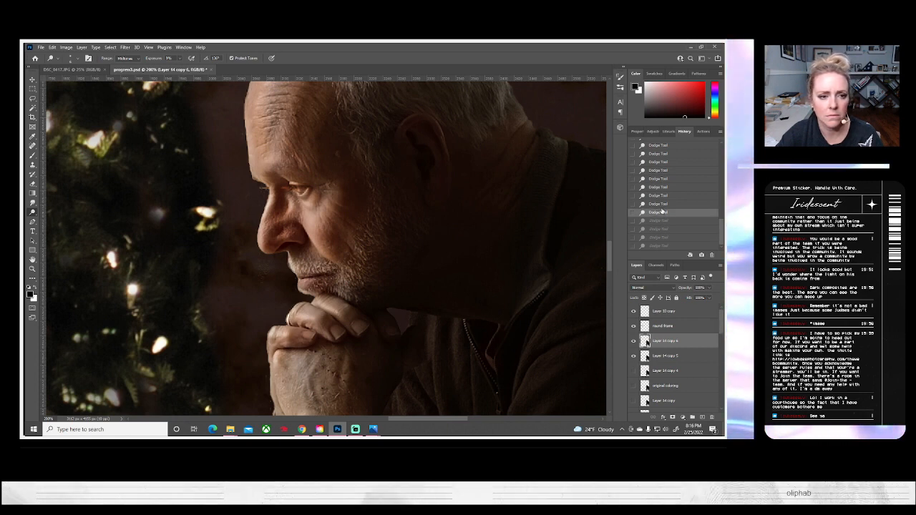
pyautogui.click(663, 206)
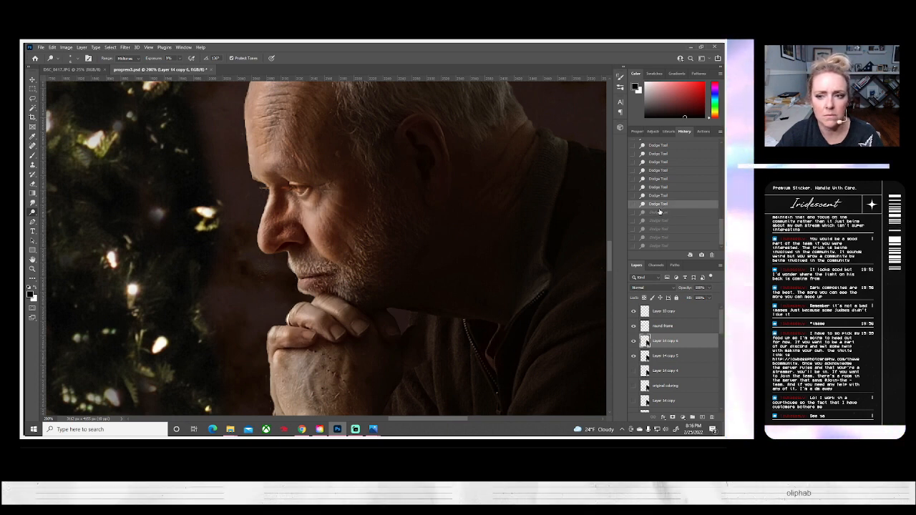
pyautogui.click(659, 213)
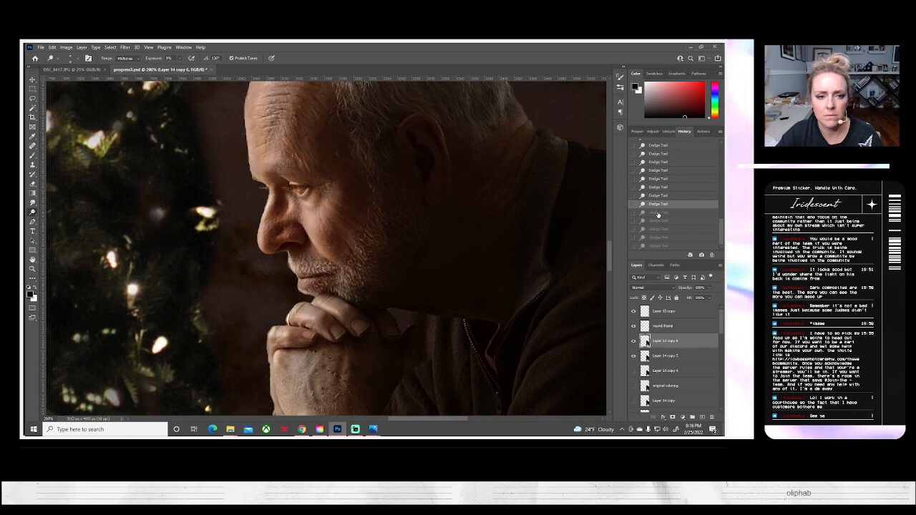
# Step: Darken the details around the man's eye on Layer 14 copy 6 with small Burn tool strokes
pyautogui.rightClick(33, 212)
pyautogui.click(50, 212)
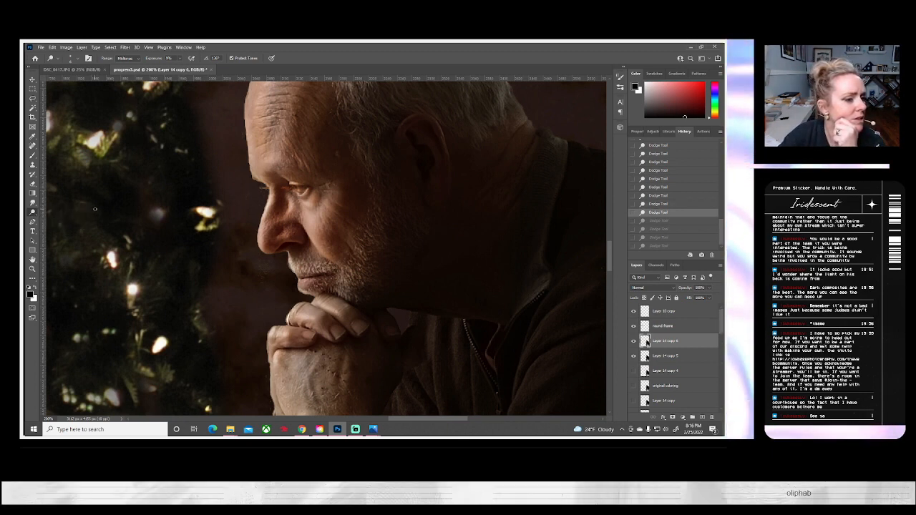
pyautogui.rightClick(32, 214)
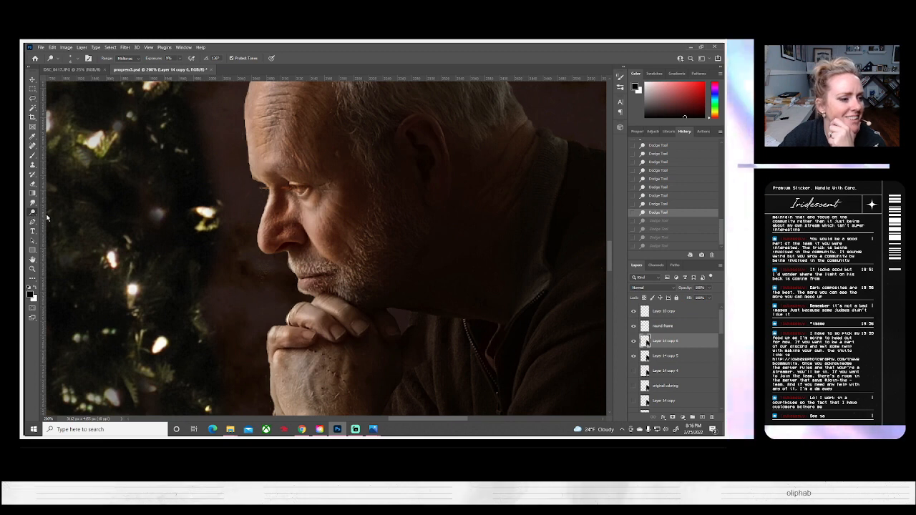
pyautogui.click(50, 220)
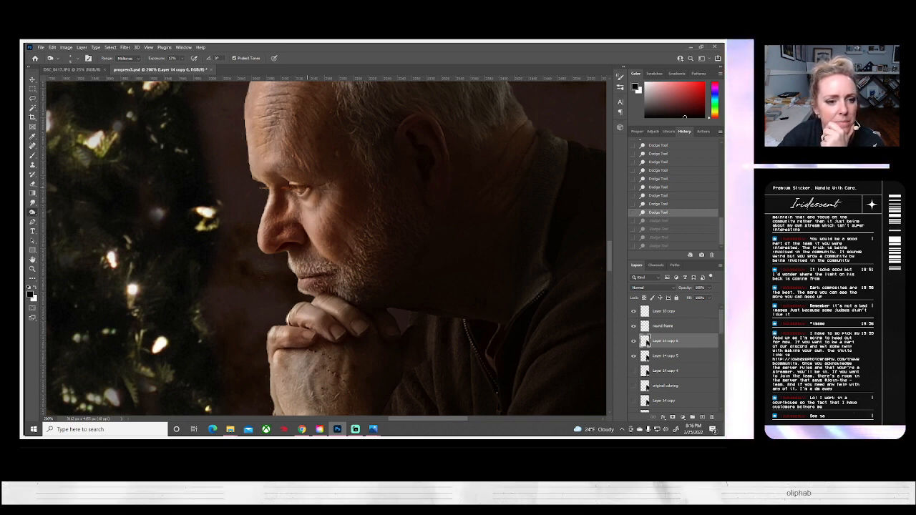
pyautogui.moveTo(305, 192)
pyautogui.mouseDown()
pyautogui.moveTo(342, 204)
pyautogui.moveTo(323, 207)
pyautogui.moveTo(321, 191)
pyautogui.moveTo(314, 214)
pyautogui.moveTo(319, 206)
pyautogui.moveTo(329, 230)
pyautogui.moveTo(300, 225)
pyautogui.moveTo(285, 186)
pyautogui.mouseUp()
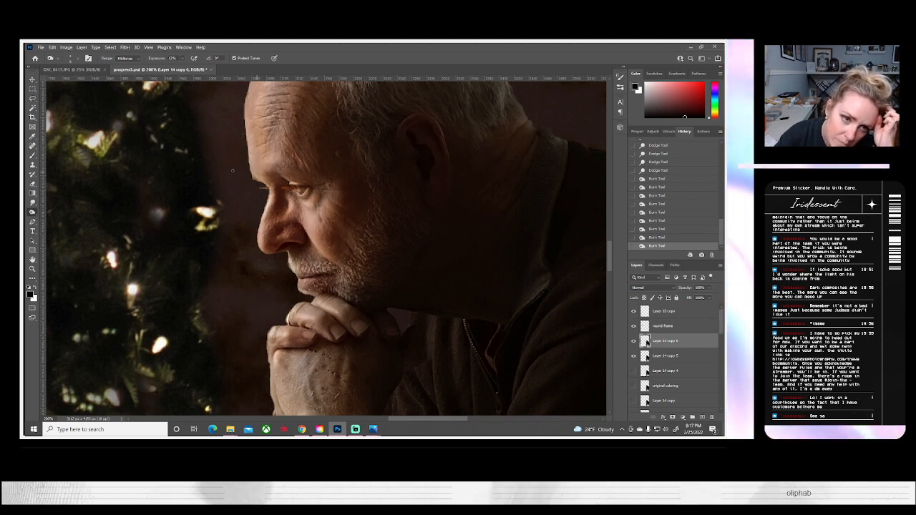
# Step: Brighten the inner corner of the man's eye with small Dodge tool strokes
pyautogui.rightClick(34, 213)
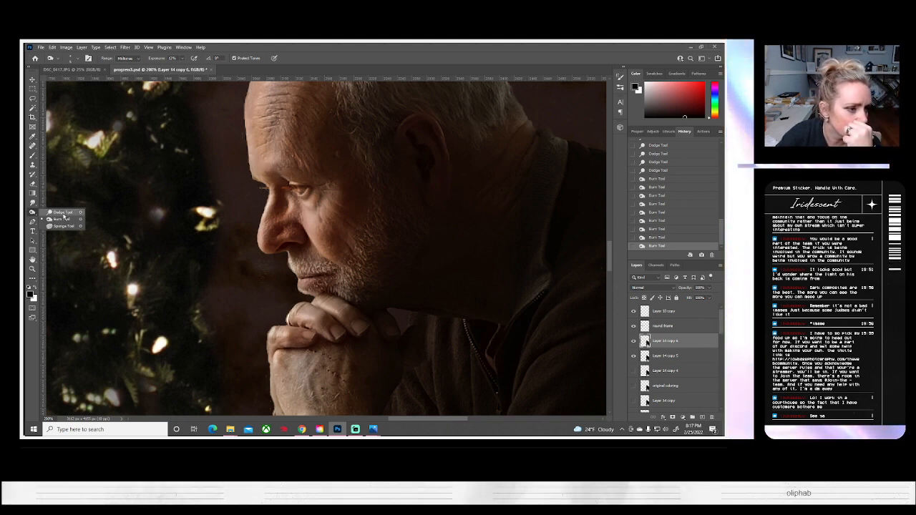
pyautogui.click(58, 213)
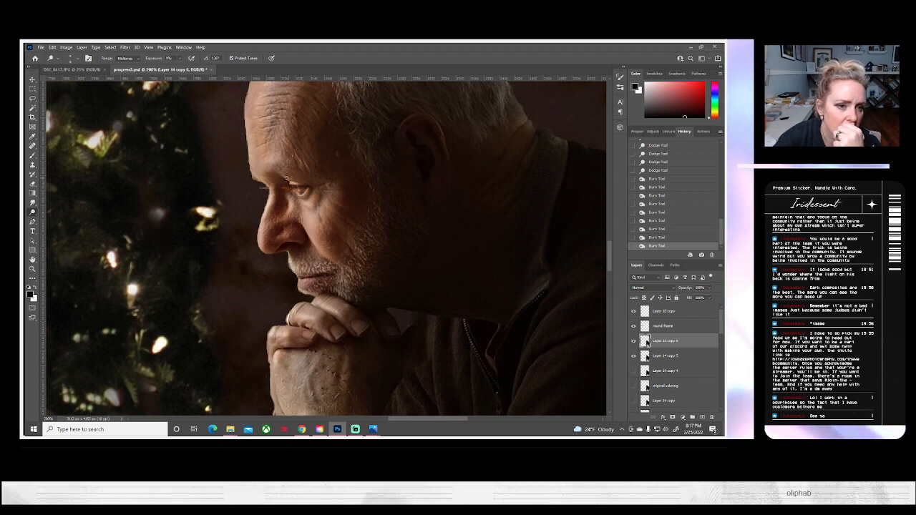
pyautogui.moveTo(289, 178); pyautogui.dragTo(292, 180)
pyautogui.click(33, 212)
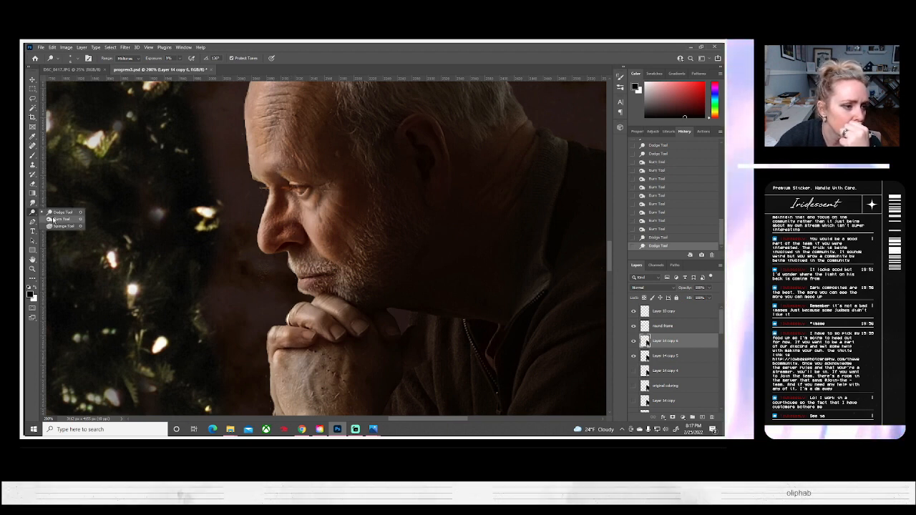
# Step: Darken the shadows beside the man's eye, his forehead wrinkles and nostril on Layer 14 copy 6 with small Burn tool strokes
pyautogui.click(61, 219)
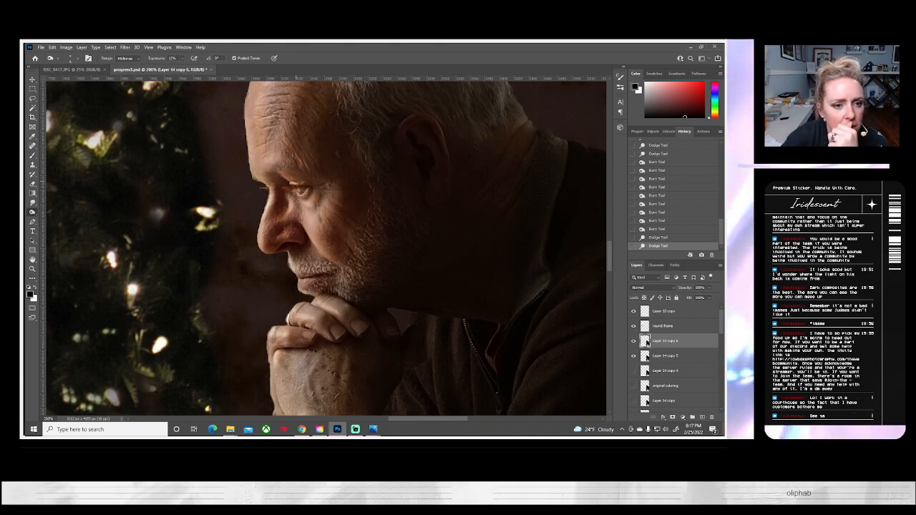
pyautogui.moveTo(299, 171); pyautogui.dragTo(314, 168)
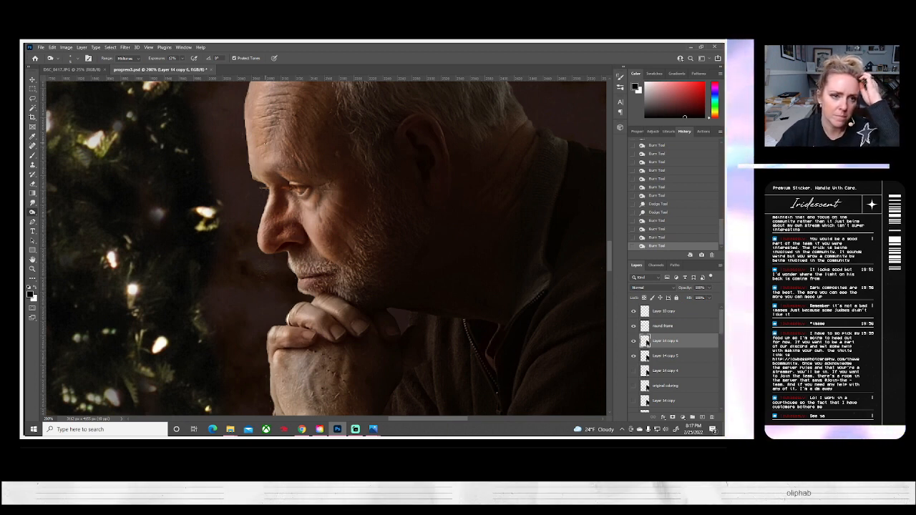
pyautogui.moveTo(270, 128); pyautogui.dragTo(263, 114)
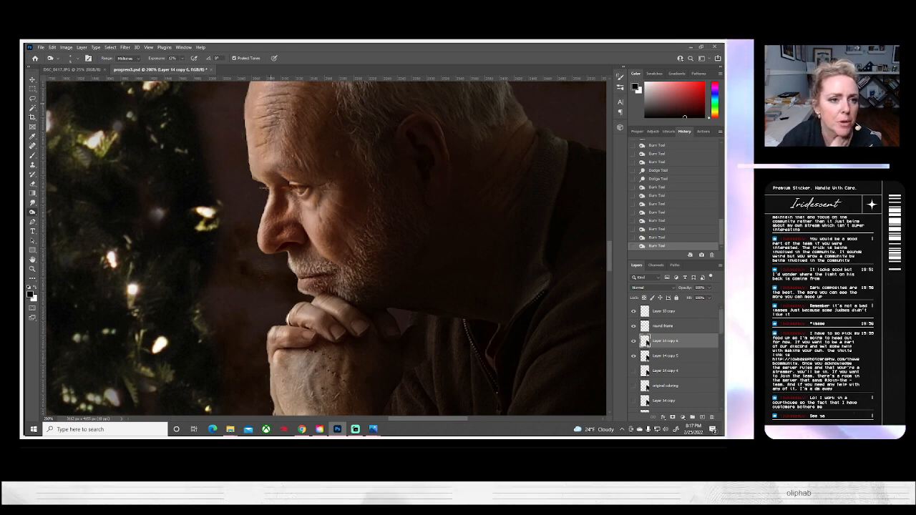
pyautogui.moveTo(294, 106); pyautogui.dragTo(266, 98)
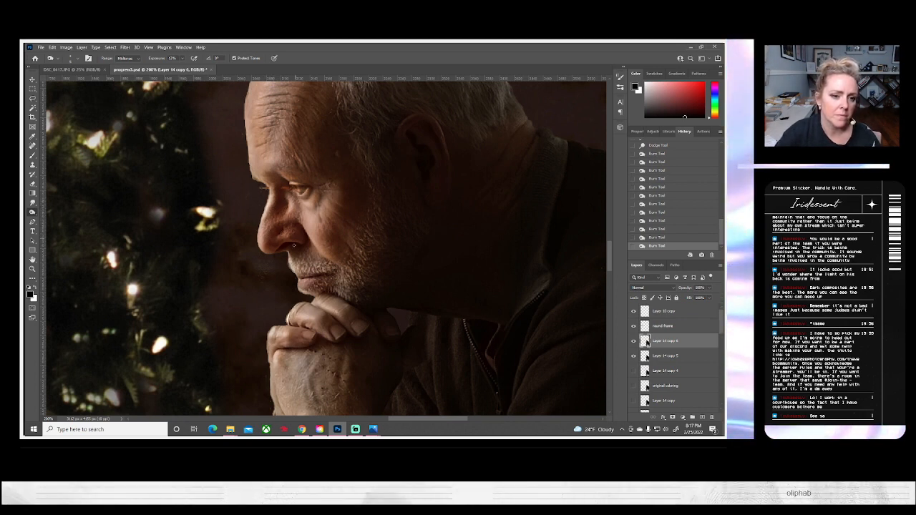
pyautogui.moveTo(296, 227); pyautogui.dragTo(301, 230)
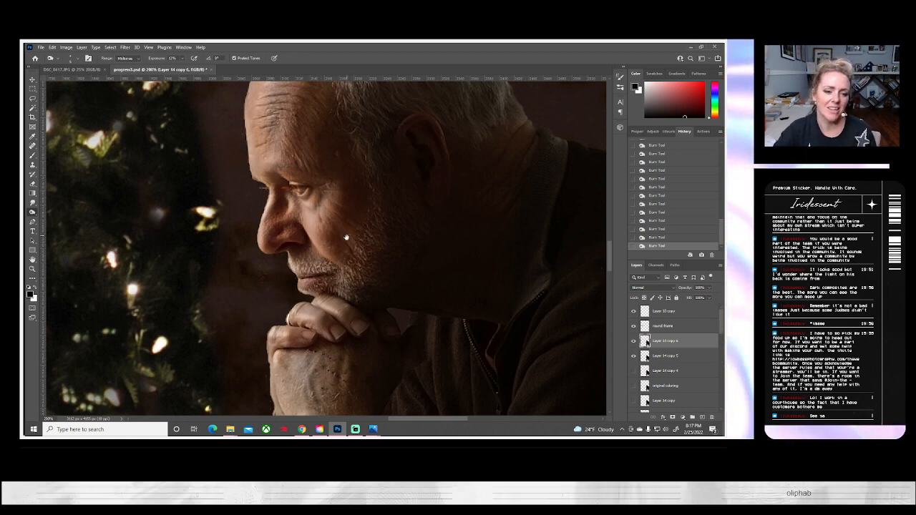
# Step: Compare the full composite with and without the dodge and burn retouching by toggling the visibility of Layer 14 copy 6 and copy 5
pyautogui.moveTo(348, 238); pyautogui.dragTo(353, 288)
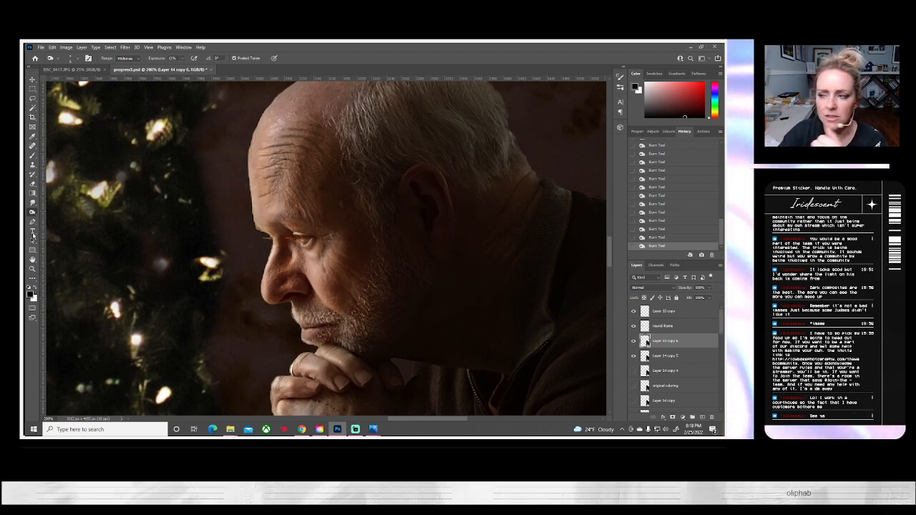
pyautogui.click(31, 268)
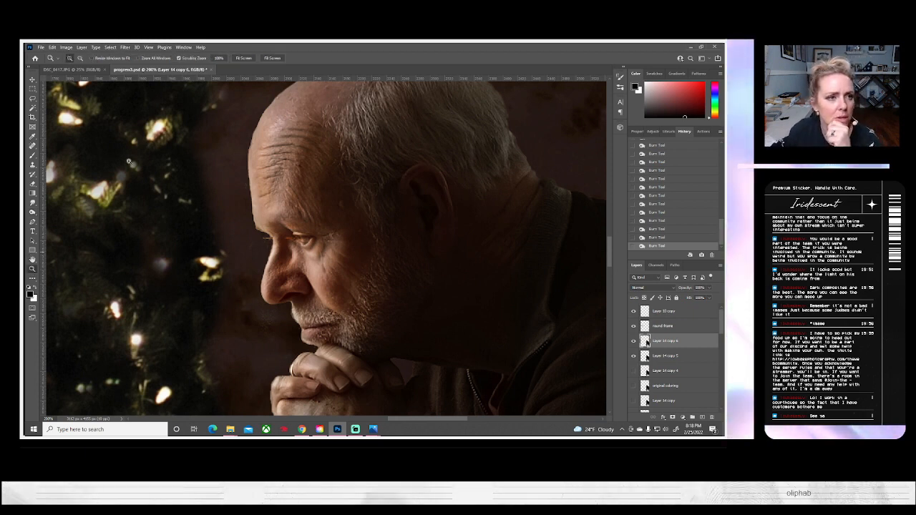
pyautogui.click(243, 58)
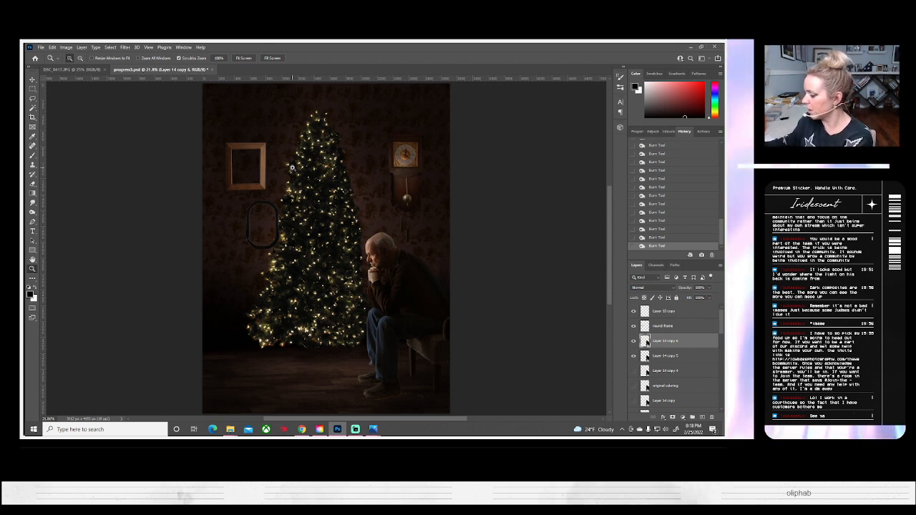
pyautogui.click(633, 342)
pyautogui.click(633, 342)
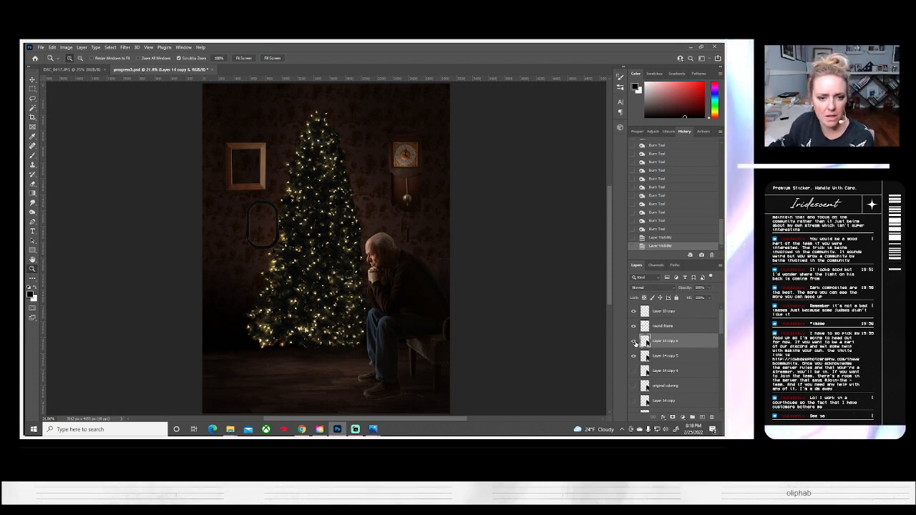
pyautogui.click(633, 342)
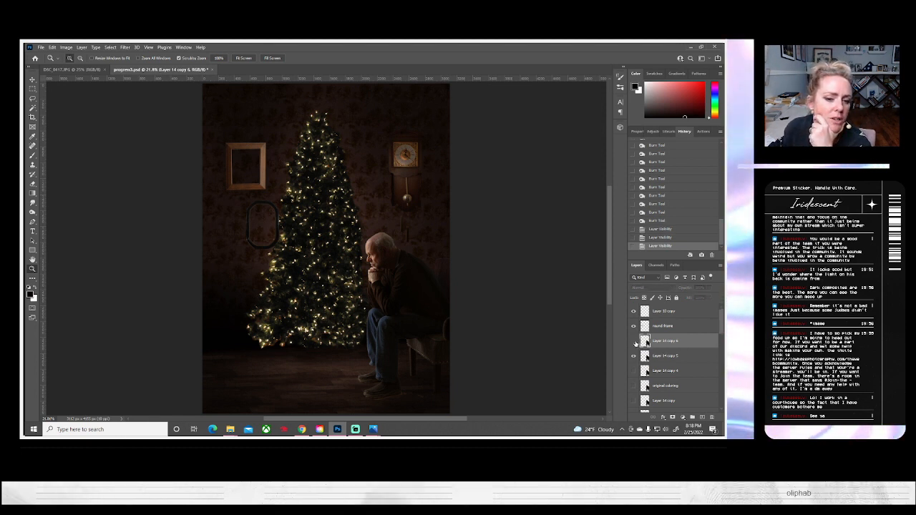
pyautogui.click(633, 341)
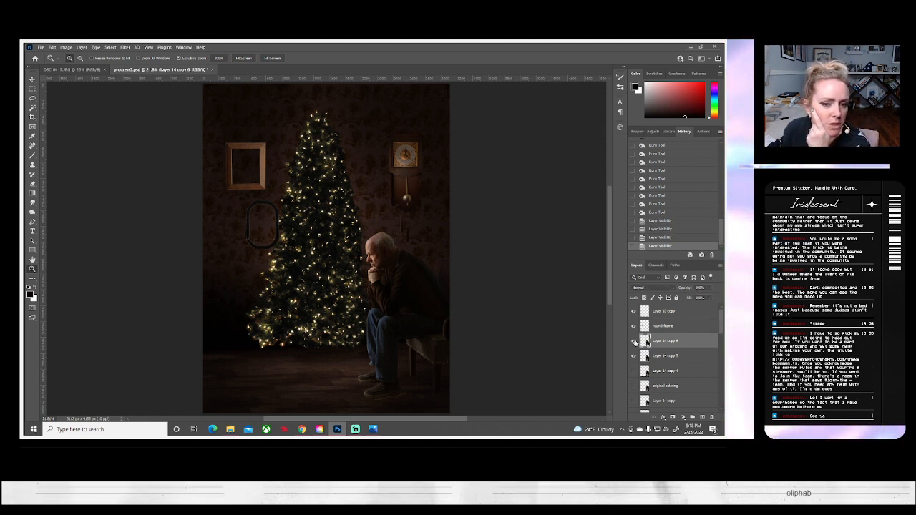
pyautogui.click(633, 341)
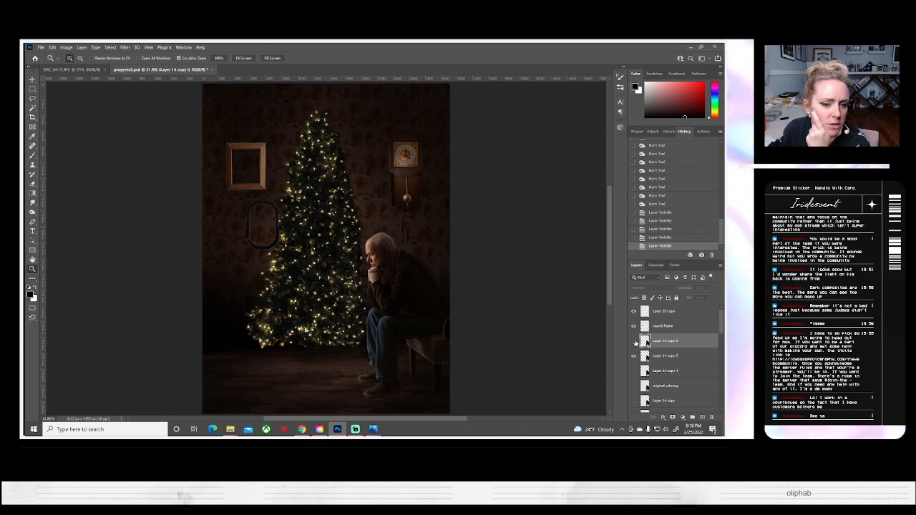
pyautogui.click(633, 341)
pyautogui.click(634, 341)
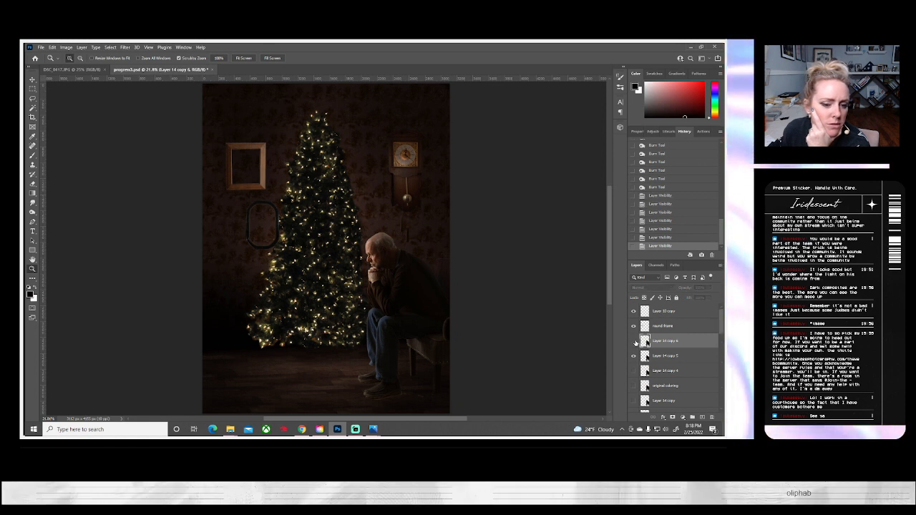
pyautogui.click(633, 341)
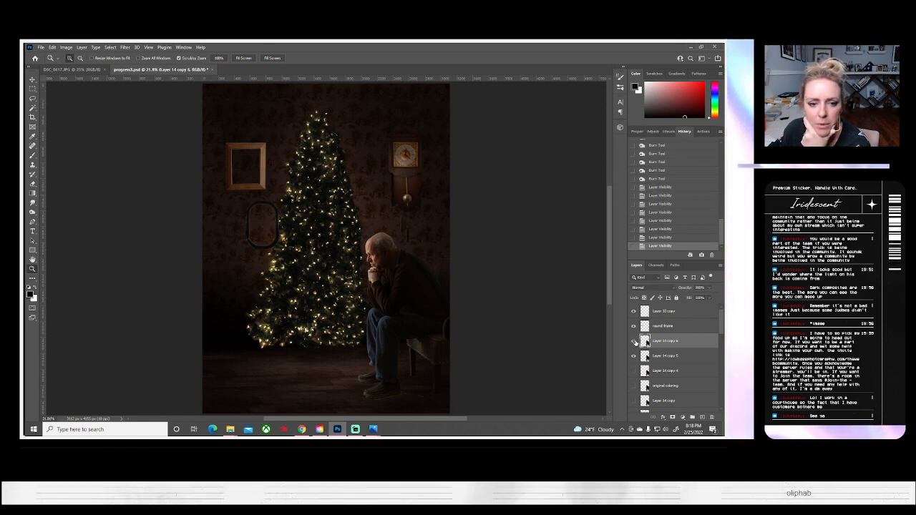
pyautogui.click(633, 341)
pyautogui.click(634, 341)
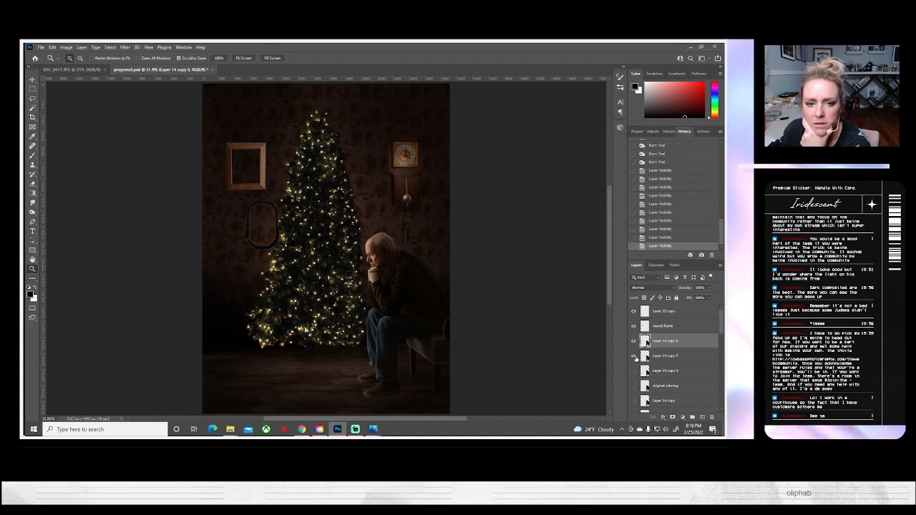
pyautogui.click(634, 356)
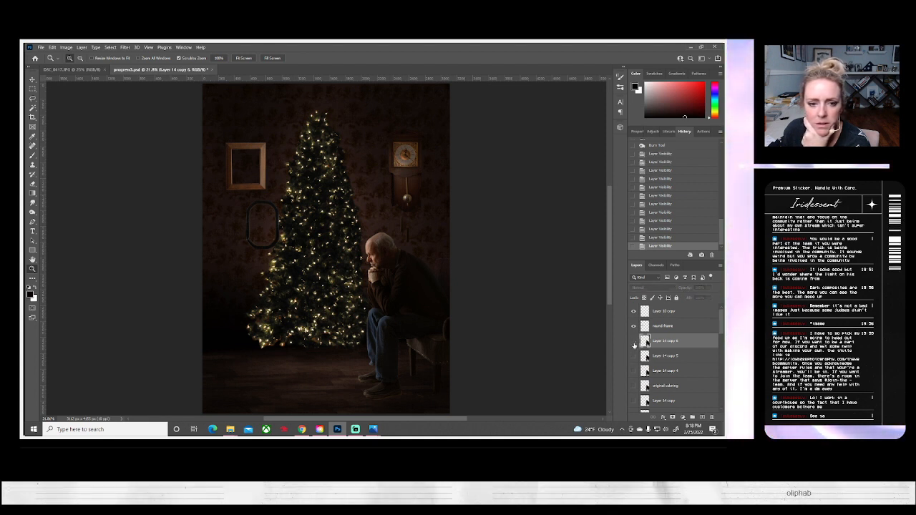
pyautogui.click(634, 341)
pyautogui.click(633, 341)
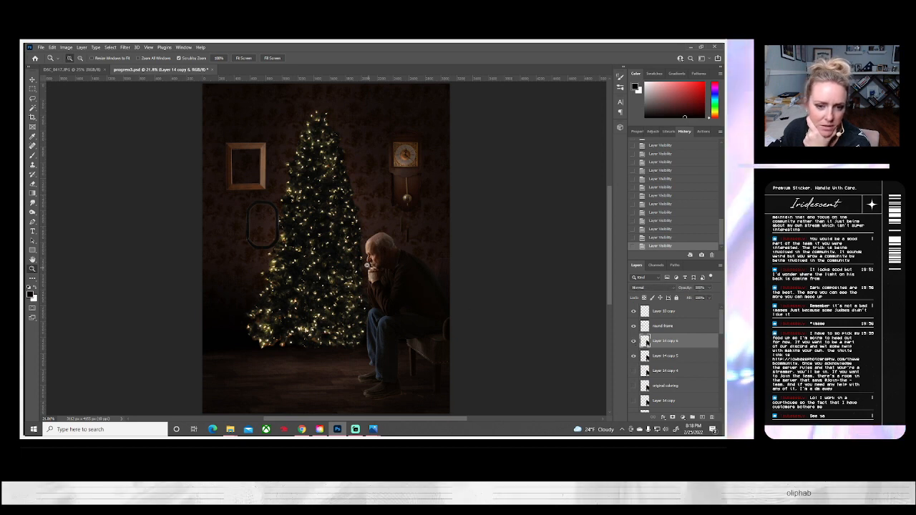
# Step: Check the retouching on the man up close by toggling Layer 14 copy 6, and hide Layer 14 copy 5 beneath it
pyautogui.click(367, 265)
pyautogui.click(367, 265)
pyautogui.click(366, 265)
pyautogui.click(366, 265)
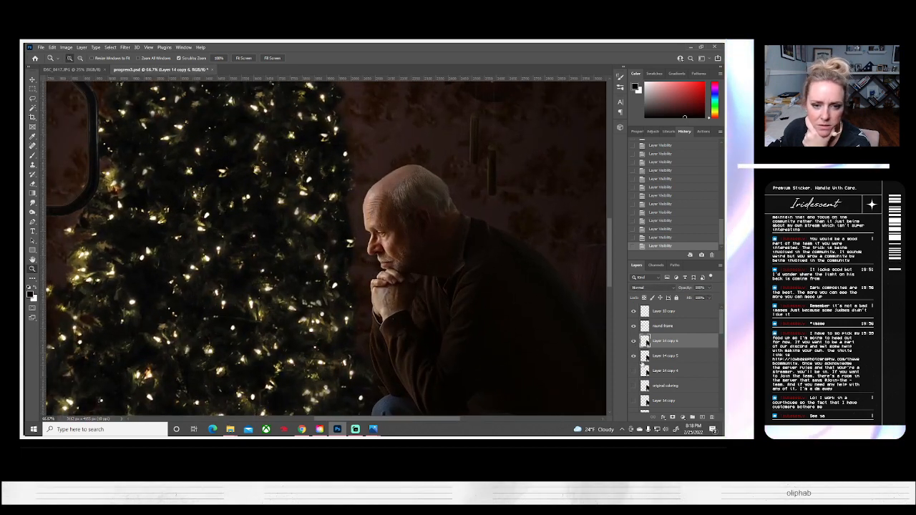
pyautogui.click(633, 341)
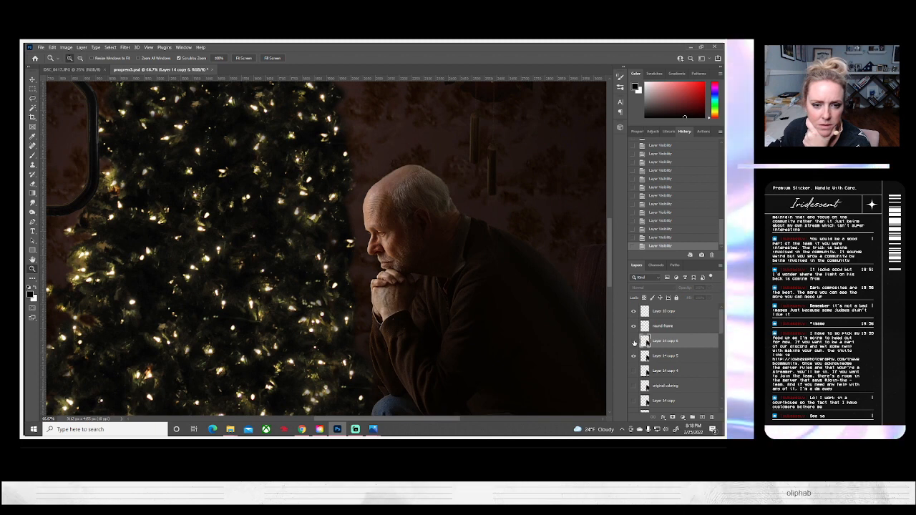
pyautogui.click(633, 341)
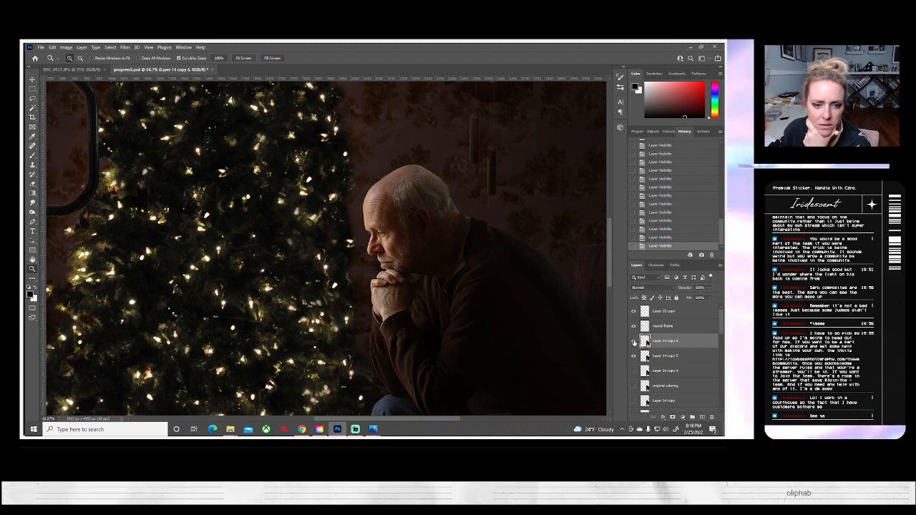
pyautogui.click(633, 341)
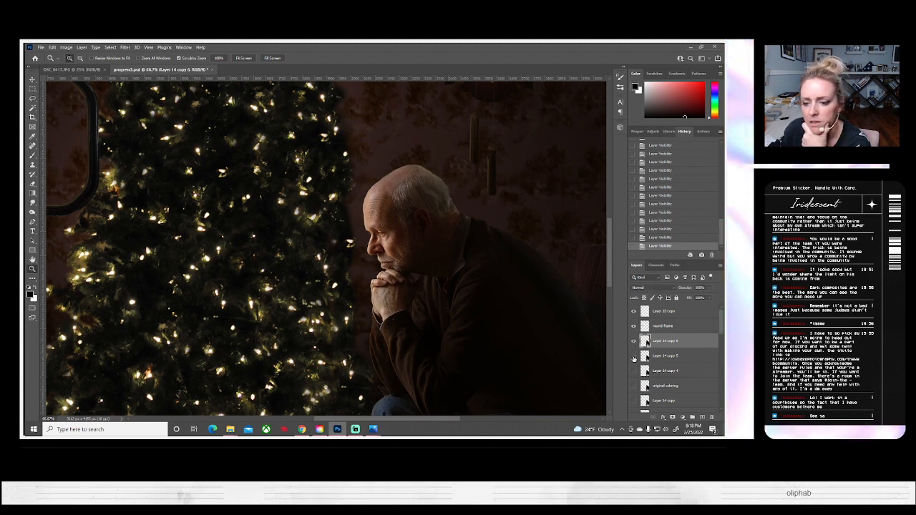
# Step: Save the composite as a new Photoshop file named progress4 with maximum compatibility
pyautogui.click(243, 58)
pyautogui.click(41, 47)
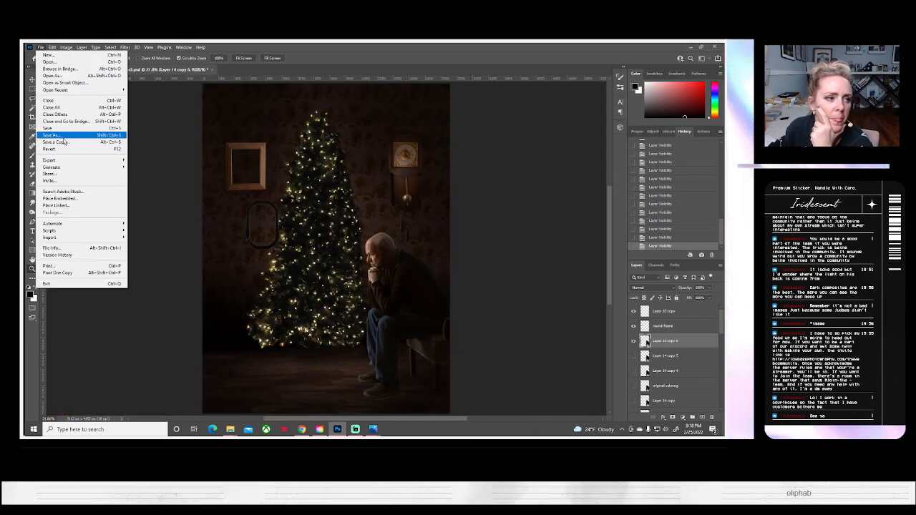
pyautogui.click(64, 135)
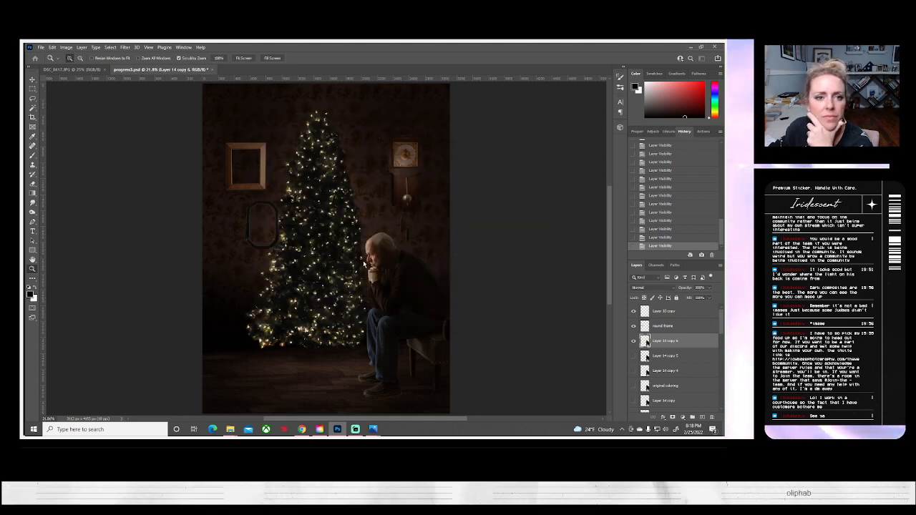
pyautogui.click(446, 290)
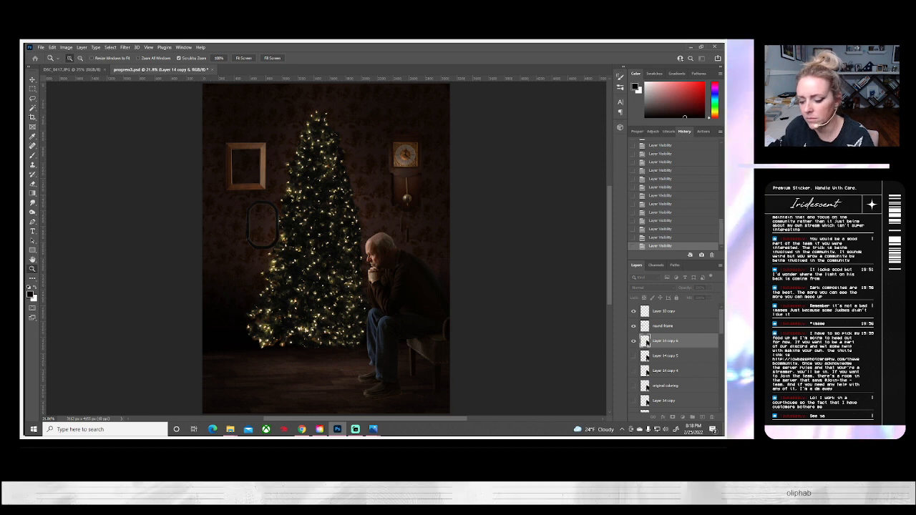
pyautogui.hotkey('ctrl', 's')
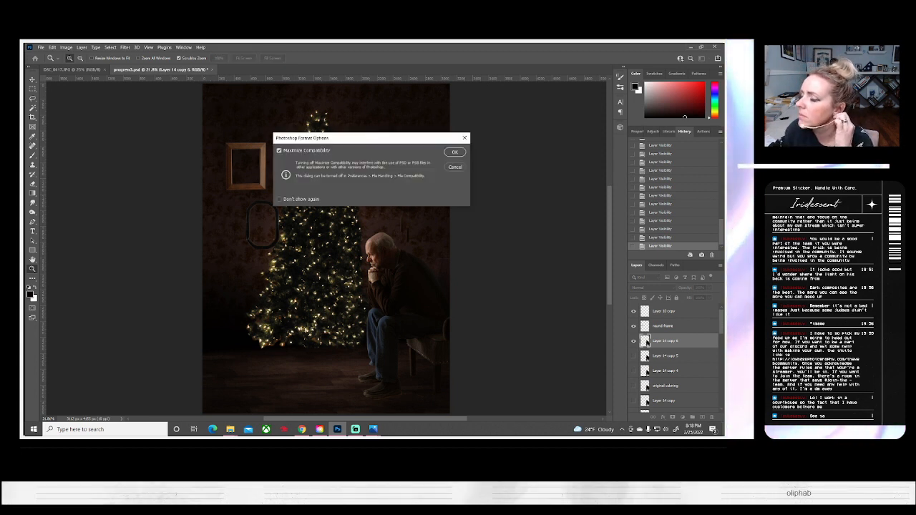
pyautogui.click(456, 153)
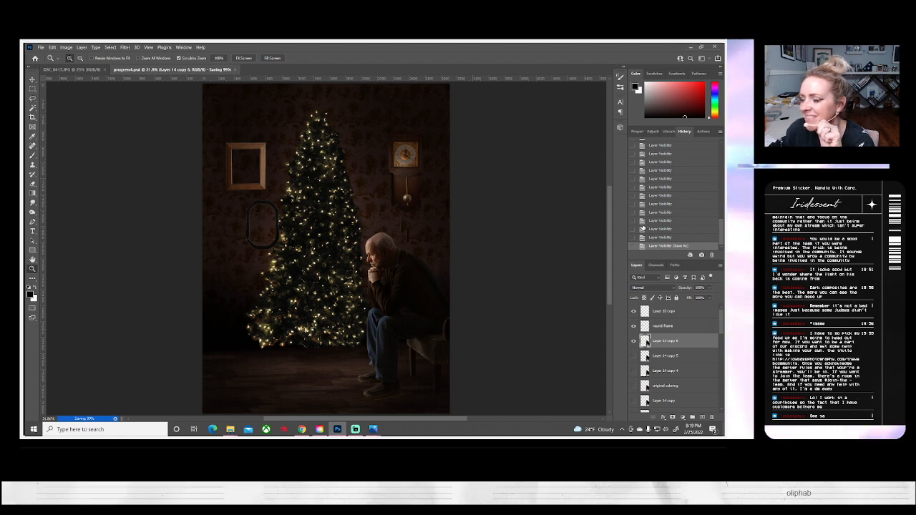
# Step: Select the floor copy 2 layer lower in the layer stack and toggle its visibility to check what it contains
pyautogui.scroll(-2, 450, 301)
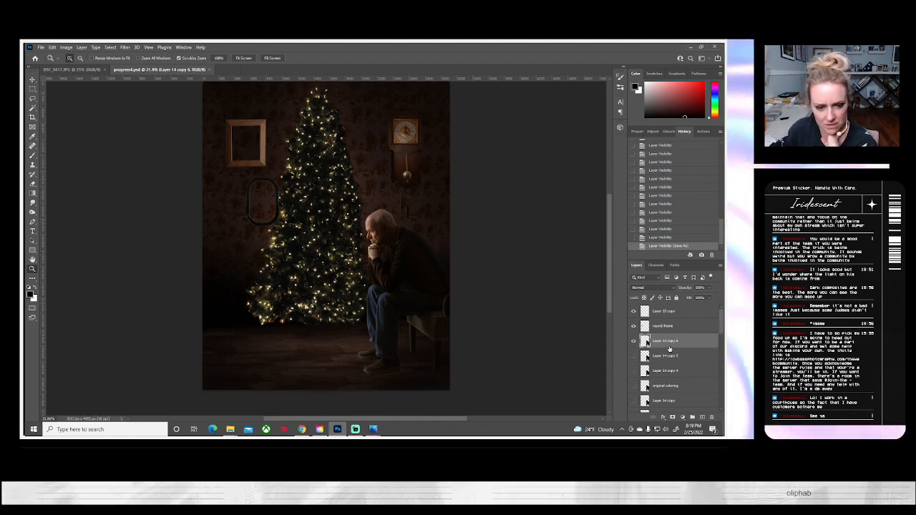
pyautogui.scroll(-1, 664, 341)
pyautogui.scroll(-5, 664, 342)
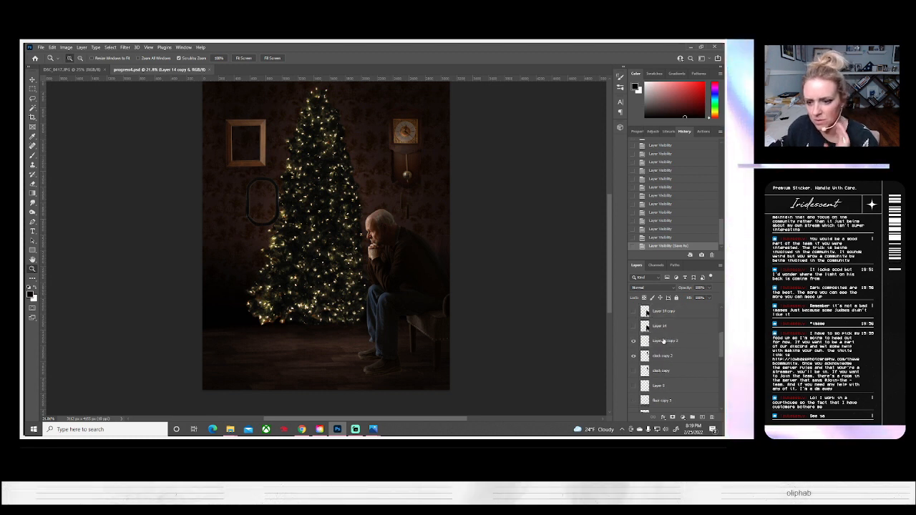
pyautogui.scroll(-2, 662, 355)
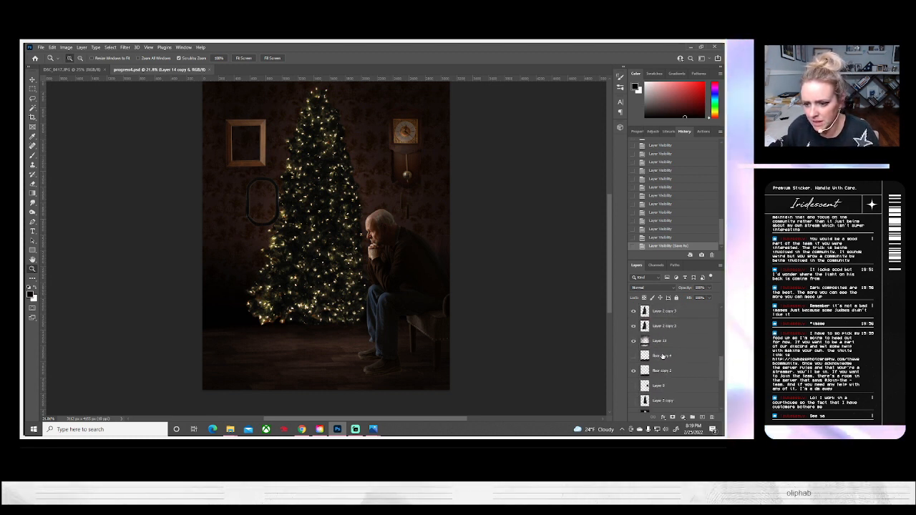
pyautogui.scroll(-1, 664, 355)
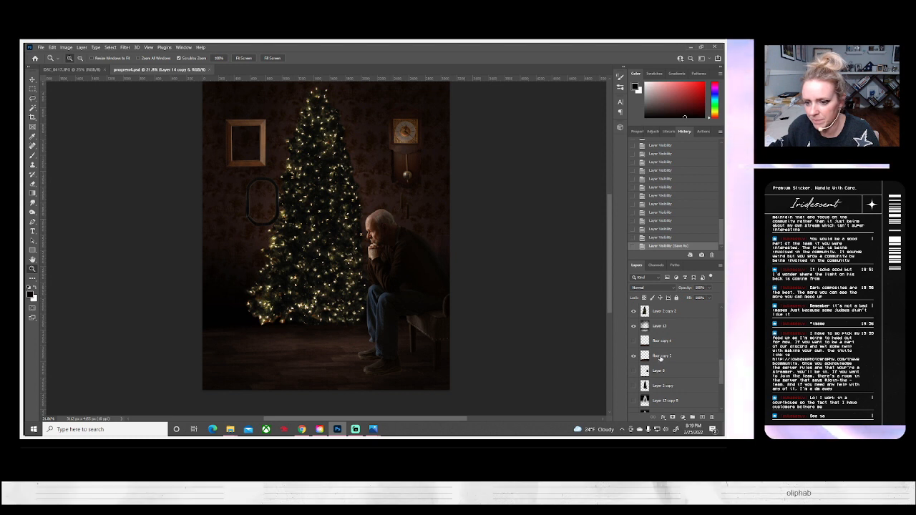
pyautogui.click(658, 357)
pyautogui.click(633, 356)
pyautogui.click(633, 356)
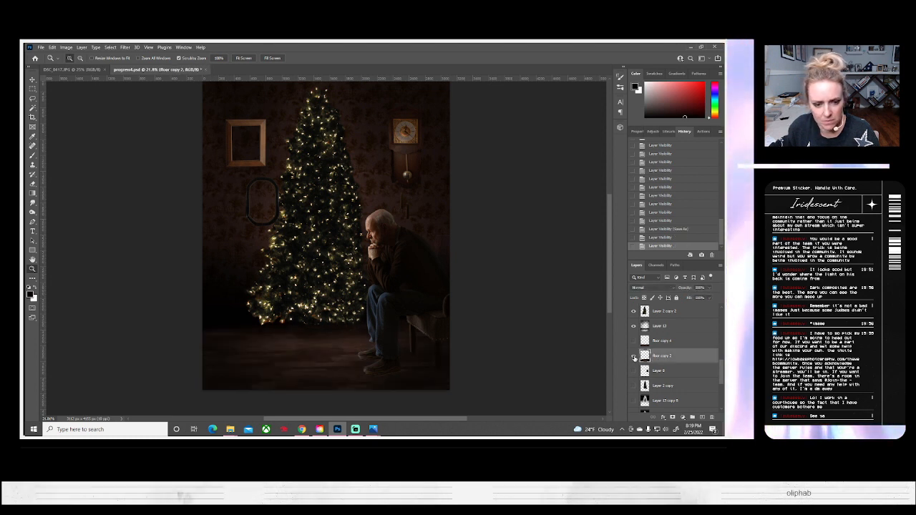
# Step: Darken the floor around the man's shoes on floor copy 2 using the Burn tool with a larger soft brush
pyautogui.click(33, 212)
pyautogui.click(78, 59)
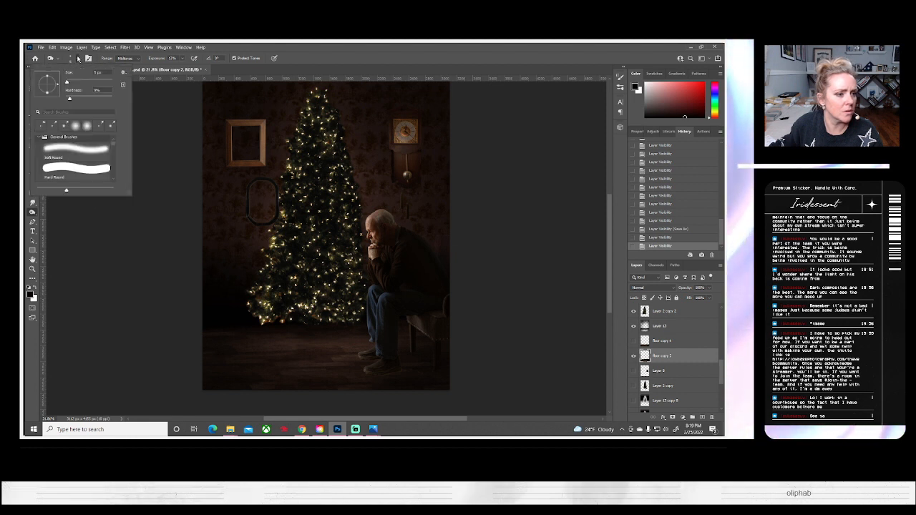
pyautogui.click(84, 82)
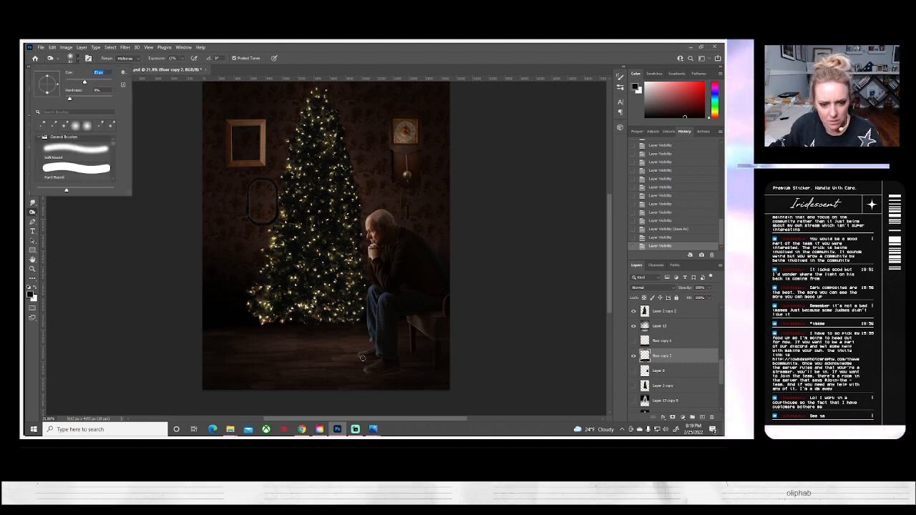
pyautogui.moveTo(373, 363)
pyautogui.mouseDown()
pyautogui.moveTo(363, 356)
pyautogui.moveTo(394, 360)
pyautogui.mouseUp()
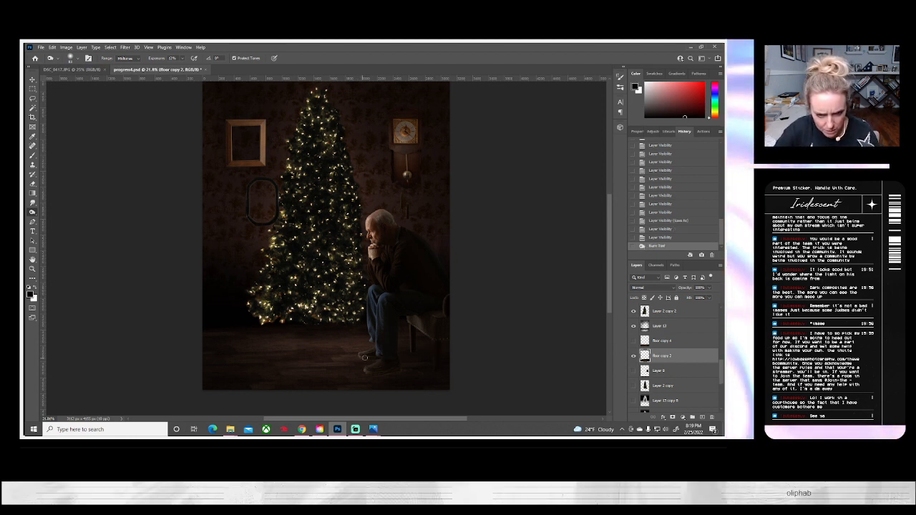
pyautogui.moveTo(383, 357)
pyautogui.mouseDown()
pyautogui.moveTo(400, 370)
pyautogui.moveTo(375, 359)
pyautogui.mouseUp()
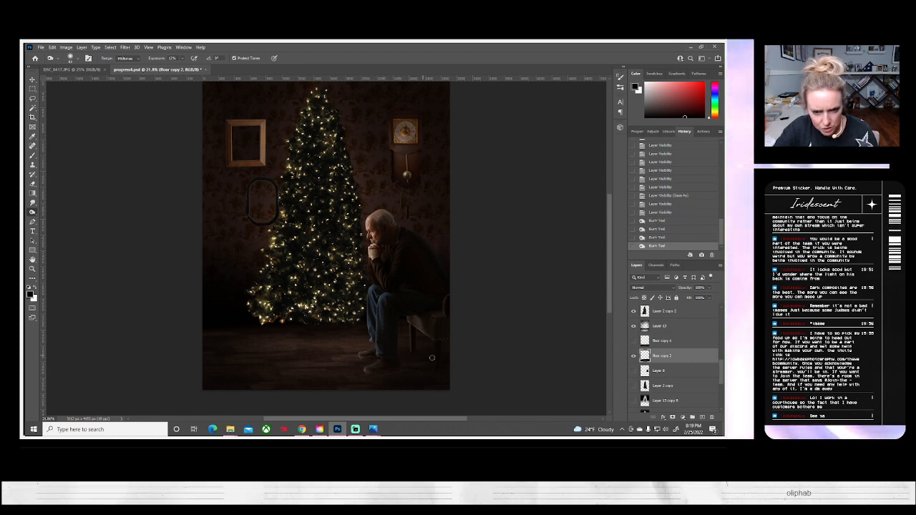
# Step: Burn the floor beneath the bench on floor copy 2 to deepen its shadow
pyautogui.moveTo(430, 359); pyautogui.dragTo(430, 349)
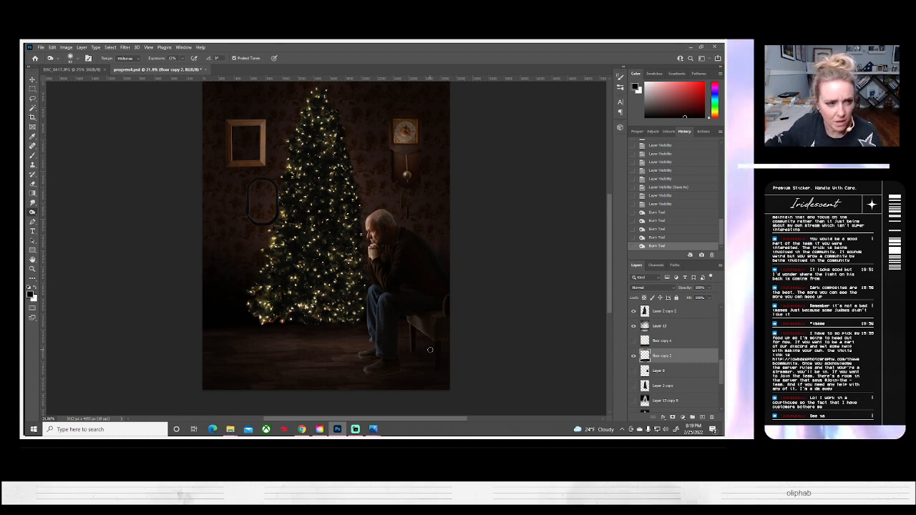
# Step: Lasso the floor shadow area around the man's shoes and beneath the bench, and copy it onto a new layer
pyautogui.click(32, 101)
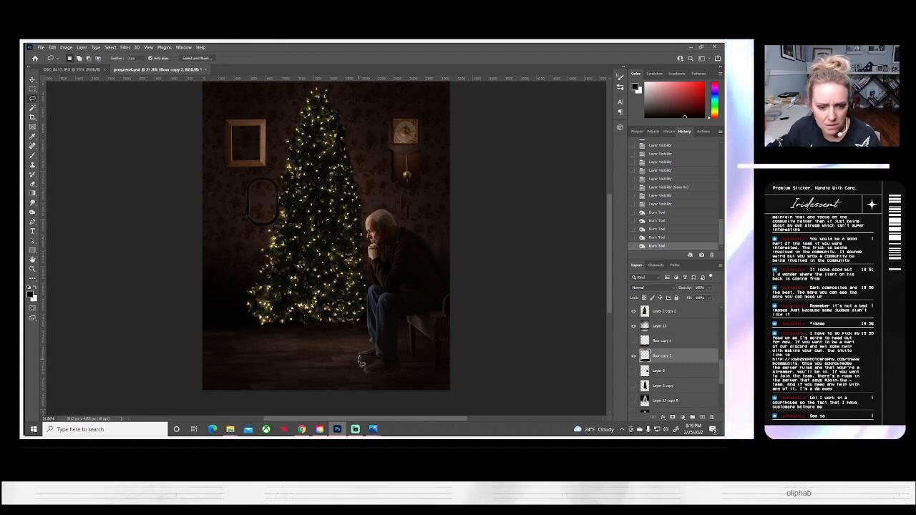
pyautogui.moveTo(365, 366)
pyautogui.mouseDown()
pyautogui.moveTo(385, 365)
pyautogui.moveTo(368, 372)
pyautogui.moveTo(375, 382)
pyautogui.moveTo(418, 399)
pyautogui.moveTo(449, 397)
pyautogui.moveTo(451, 374)
pyautogui.moveTo(394, 366)
pyautogui.moveTo(388, 355)
pyautogui.mouseUp()
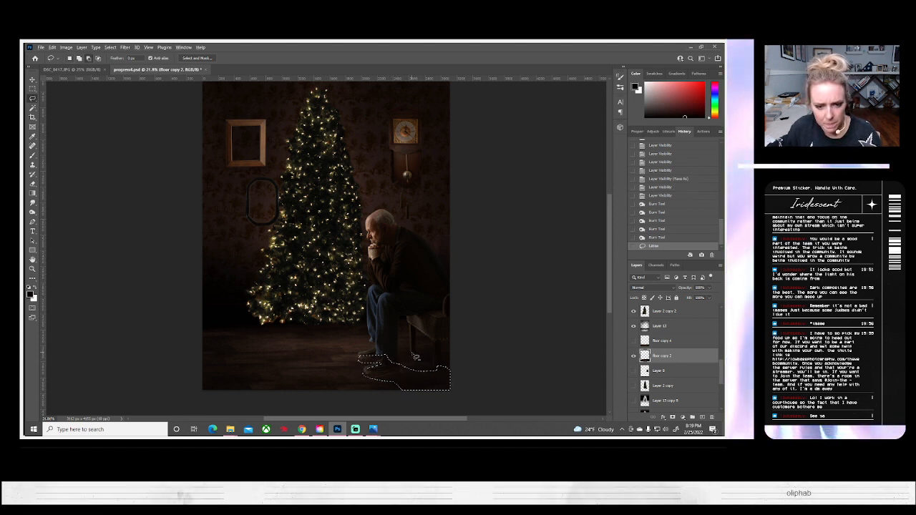
pyautogui.moveTo(413, 353)
pyautogui.mouseDown()
pyautogui.moveTo(421, 382)
pyautogui.moveTo(426, 387)
pyautogui.moveTo(432, 371)
pyautogui.moveTo(435, 384)
pyautogui.moveTo(414, 353)
pyautogui.mouseUp()
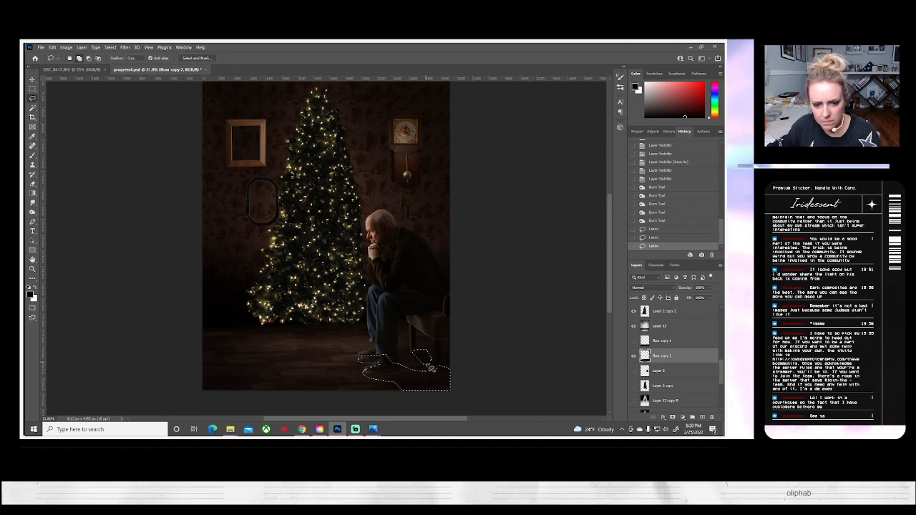
pyautogui.moveTo(458, 371)
pyautogui.mouseDown()
pyautogui.moveTo(433, 353)
pyautogui.moveTo(479, 365)
pyautogui.mouseUp()
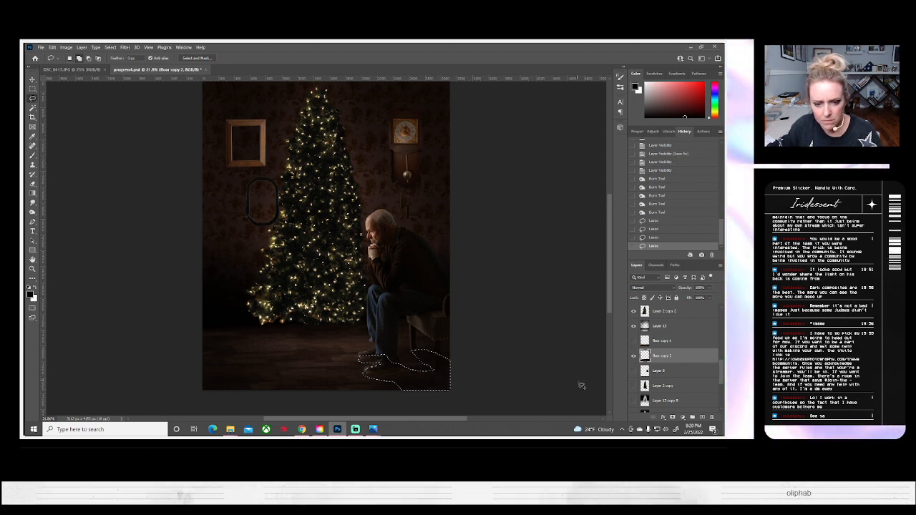
pyautogui.hotkey('ctrl', 'c')
pyautogui.hotkey('ctrl', 'v')
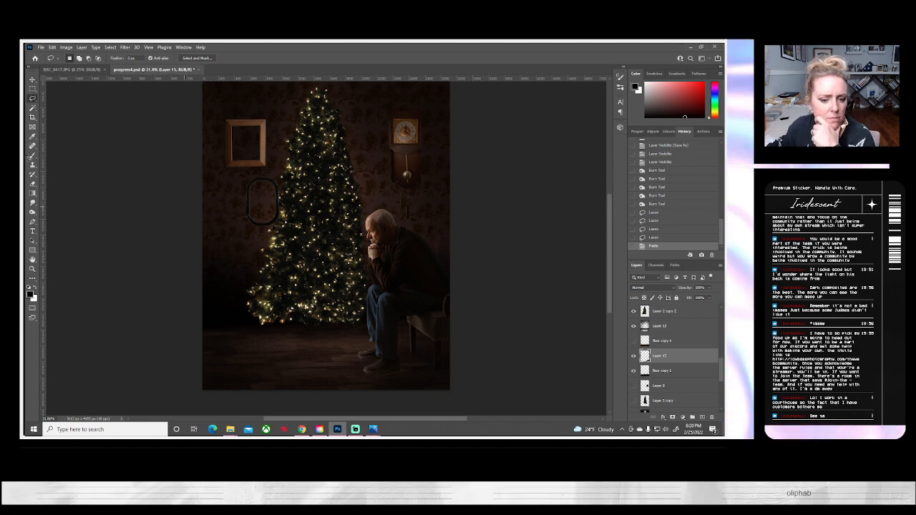
# Step: Darken the copied floor patch by lowering its brightness to about -136 with Brightness/Contrast
pyautogui.click(66, 48)
pyautogui.moveTo(86, 68)
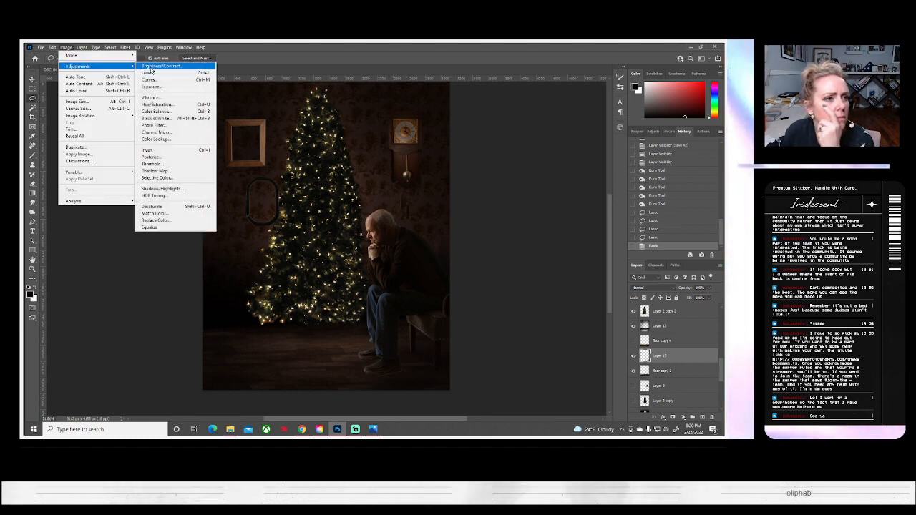
pyautogui.click(164, 66)
pyautogui.moveTo(570, 132); pyautogui.dragTo(541, 140)
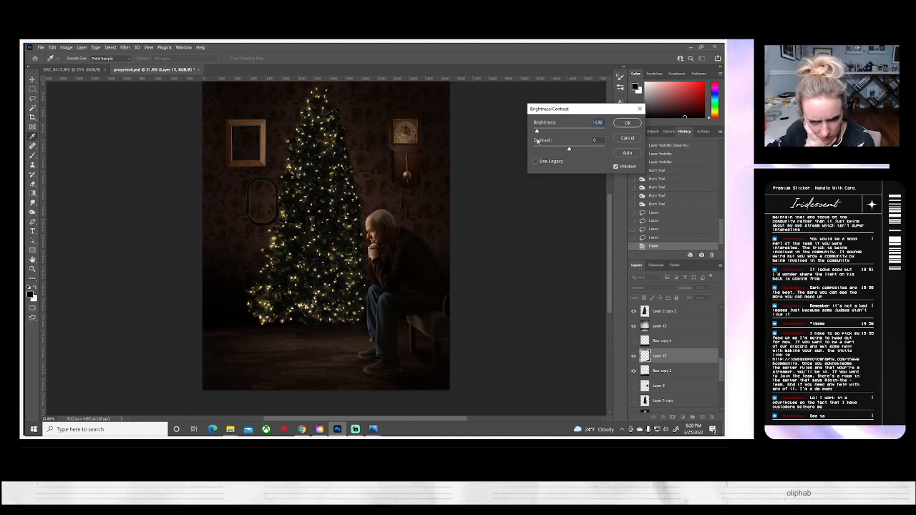
pyautogui.click(627, 122)
# Step: Toggle the visibility of floor copy 2 to check the darkened patch above it, and look through the lower layers
pyautogui.click(633, 370)
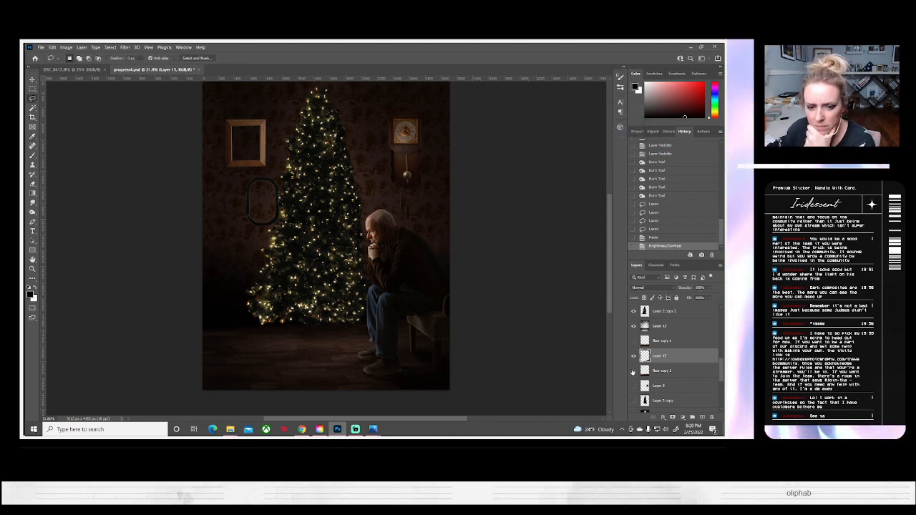
pyautogui.click(632, 370)
pyautogui.scroll(-3, 634, 401)
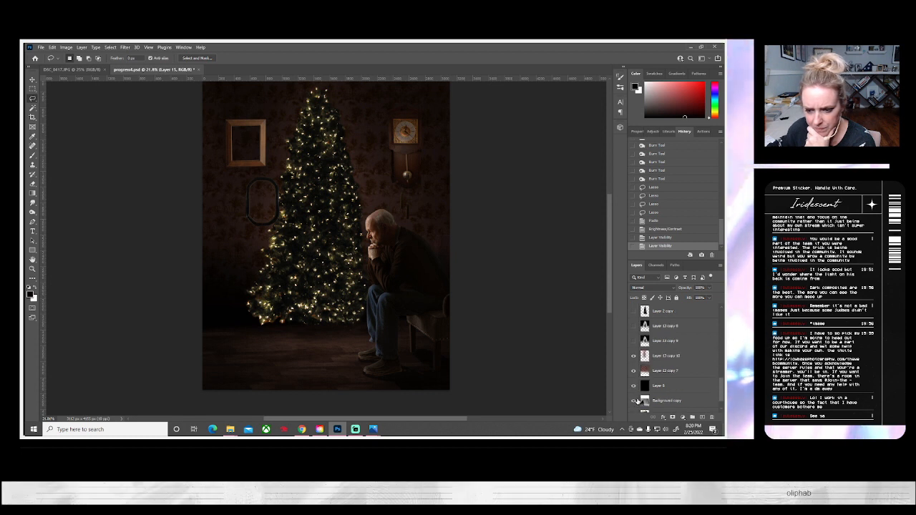
pyautogui.scroll(2, 634, 389)
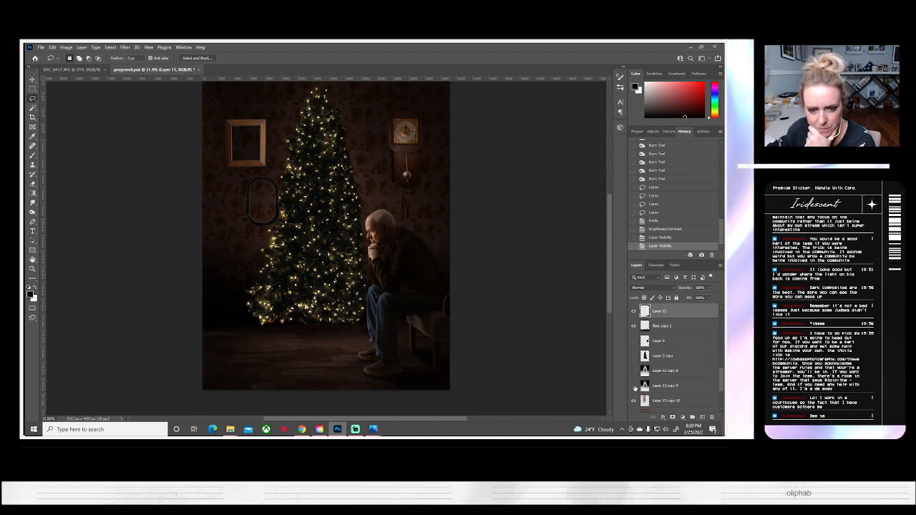
pyautogui.scroll(2, 634, 375)
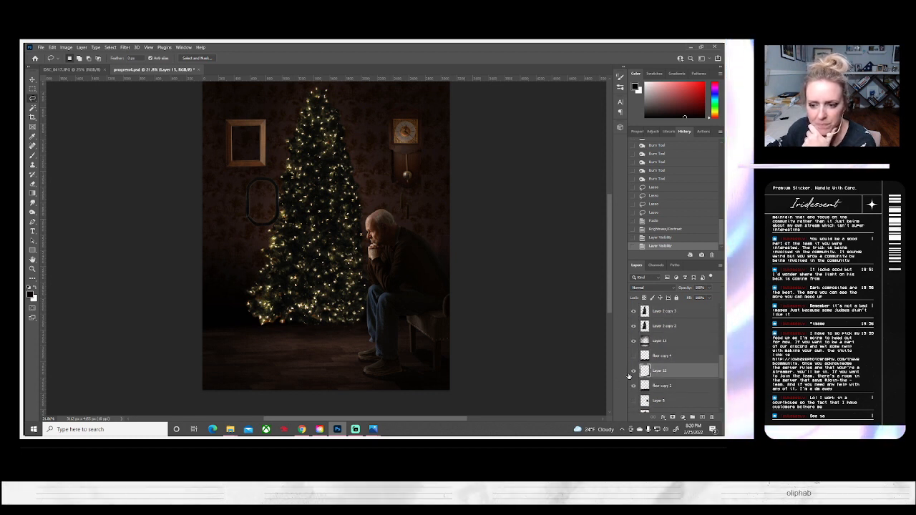
# Step: Erase the hard edges of the darkened floor patch around the shoes with a soft round Eraser at 100% opacity
pyautogui.click(33, 183)
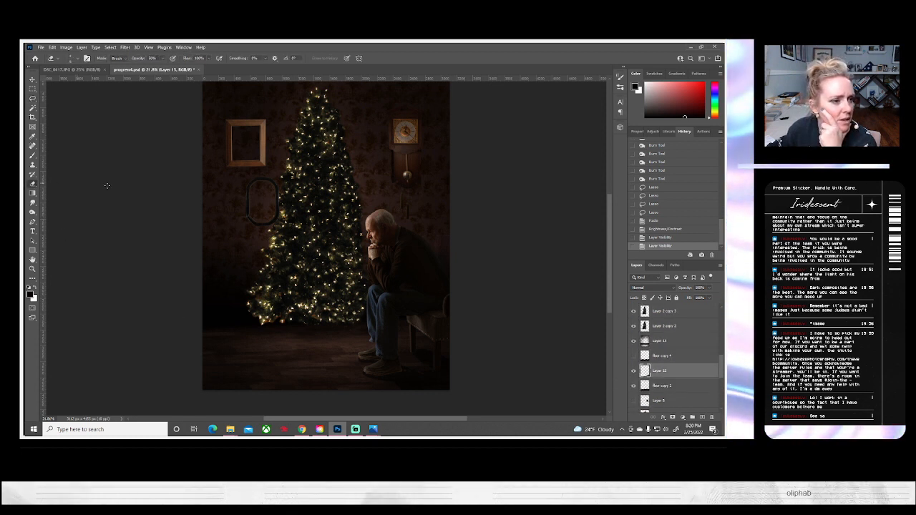
pyautogui.click(76, 60)
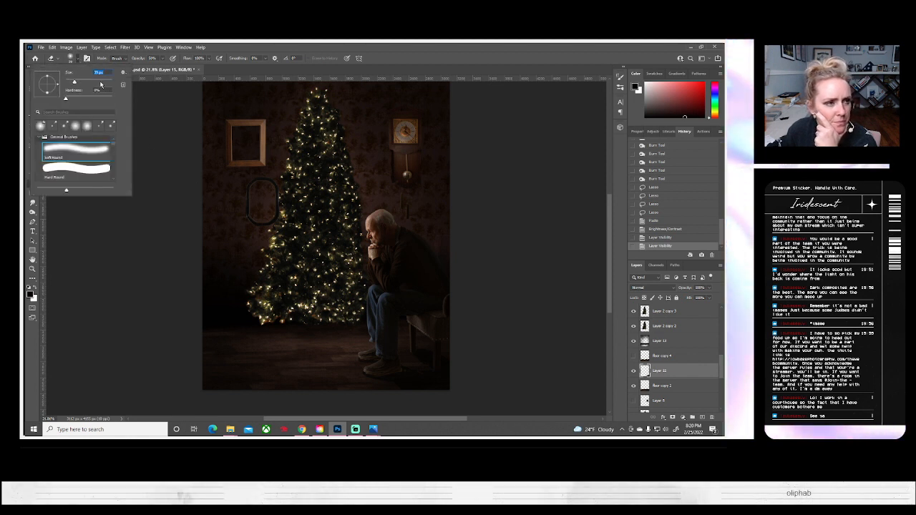
pyautogui.click(357, 358)
pyautogui.click(357, 358)
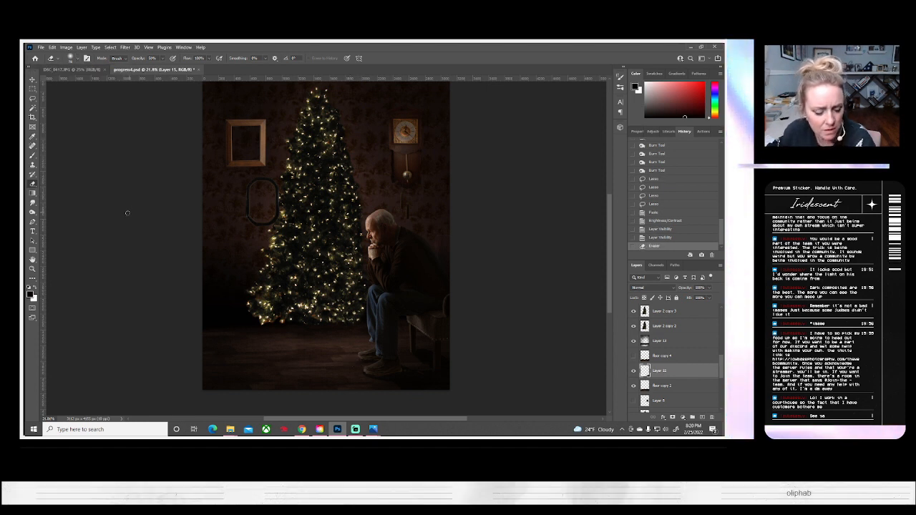
pyautogui.hotkey('ctrl', 'z')
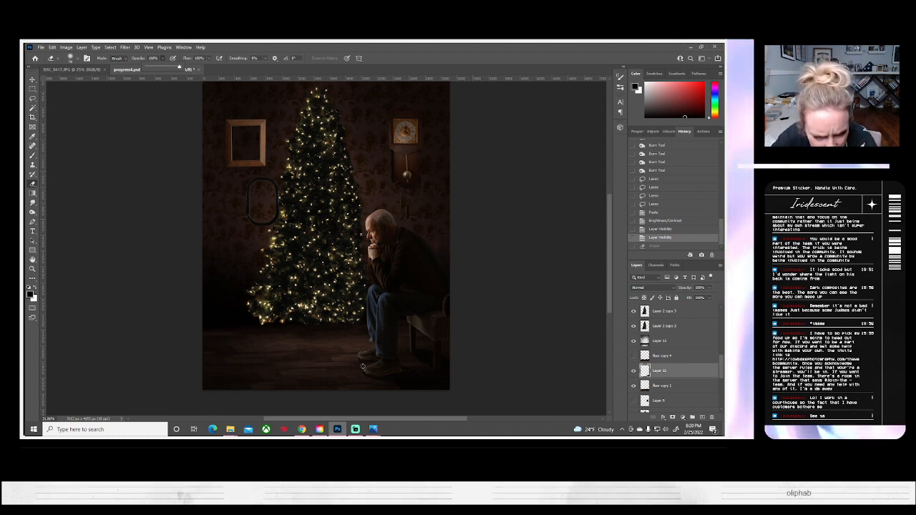
pyautogui.moveTo(359, 361); pyautogui.dragTo(368, 368)
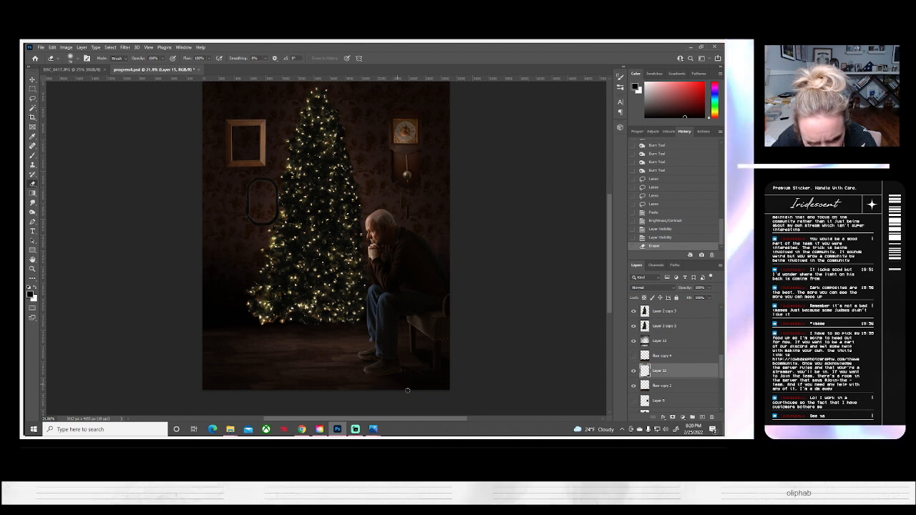
pyautogui.moveTo(396, 385); pyautogui.dragTo(422, 402)
pyautogui.moveTo(420, 359)
pyautogui.mouseDown()
pyautogui.moveTo(435, 373)
pyautogui.moveTo(462, 357)
pyautogui.moveTo(439, 374)
pyautogui.mouseUp()
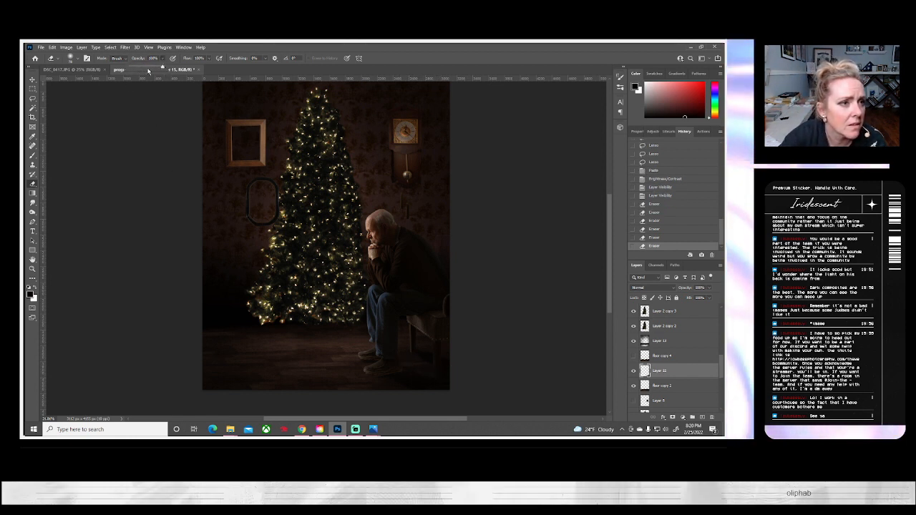
# Step: Soften the dark patch around the shoes and along the floor with a larger soft Eraser at reduced opacity
pyautogui.click(69, 58)
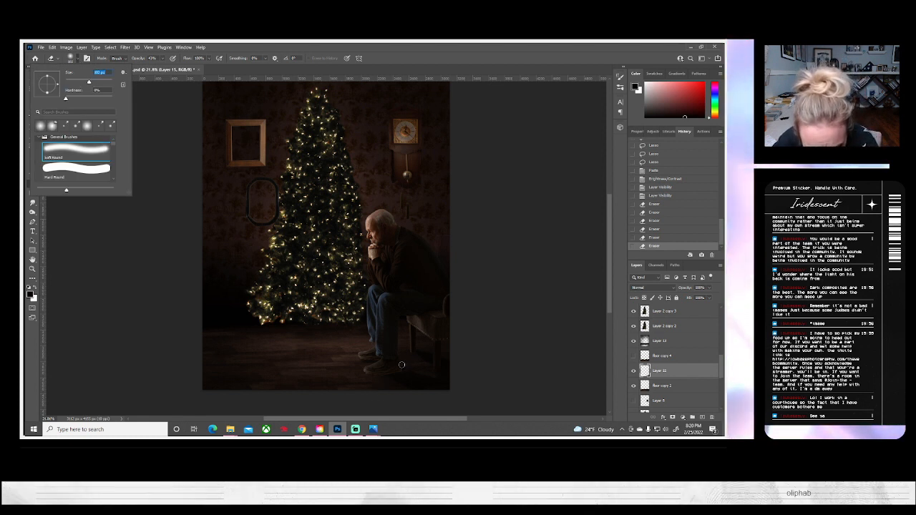
pyautogui.click(409, 368)
pyautogui.moveTo(435, 377)
pyautogui.mouseDown()
pyautogui.moveTo(416, 356)
pyautogui.moveTo(426, 352)
pyautogui.moveTo(429, 366)
pyautogui.mouseUp()
pyautogui.moveTo(352, 368)
pyautogui.mouseDown()
pyautogui.moveTo(374, 361)
pyautogui.moveTo(361, 377)
pyautogui.moveTo(448, 403)
pyautogui.moveTo(438, 403)
pyautogui.mouseUp()
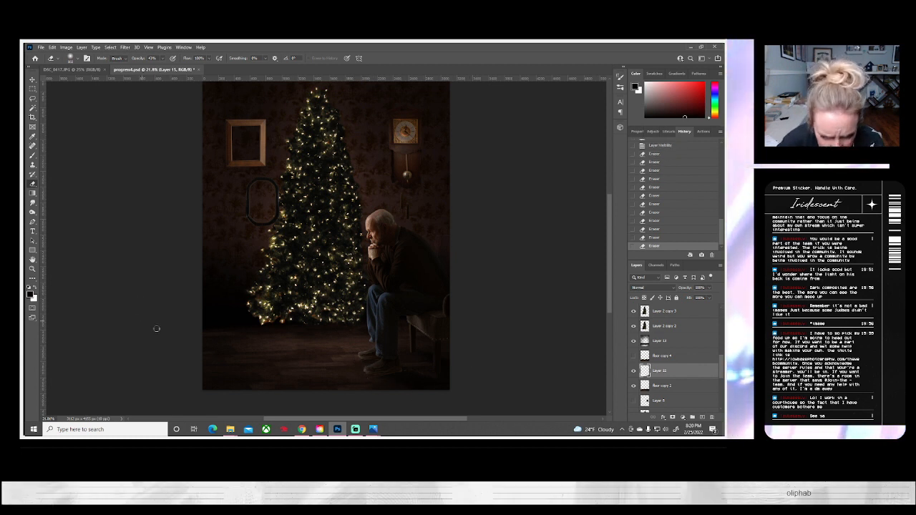
# Step: Fade the dark patch along the lower floor edge with an even larger soft Eraser at a lower opacity
pyautogui.click(72, 58)
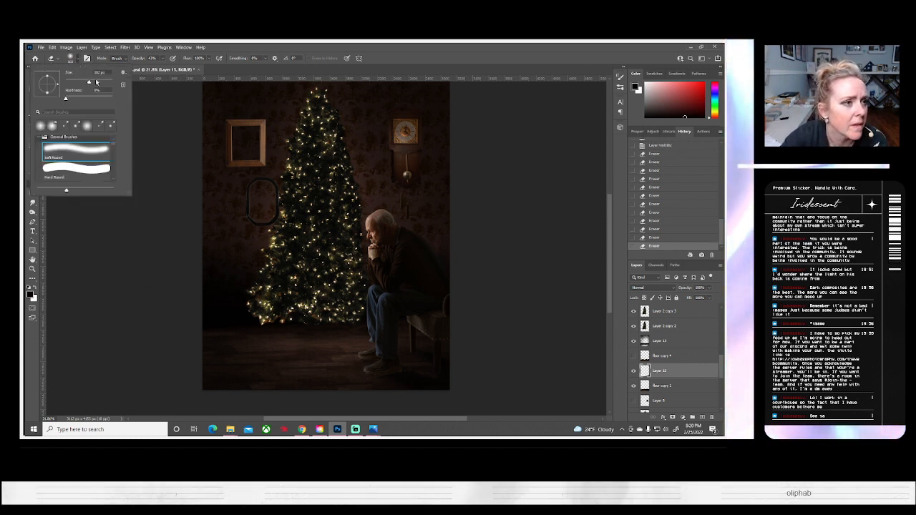
pyautogui.click(104, 82)
pyautogui.click(162, 59)
pyautogui.moveTo(163, 66); pyautogui.dragTo(154, 67)
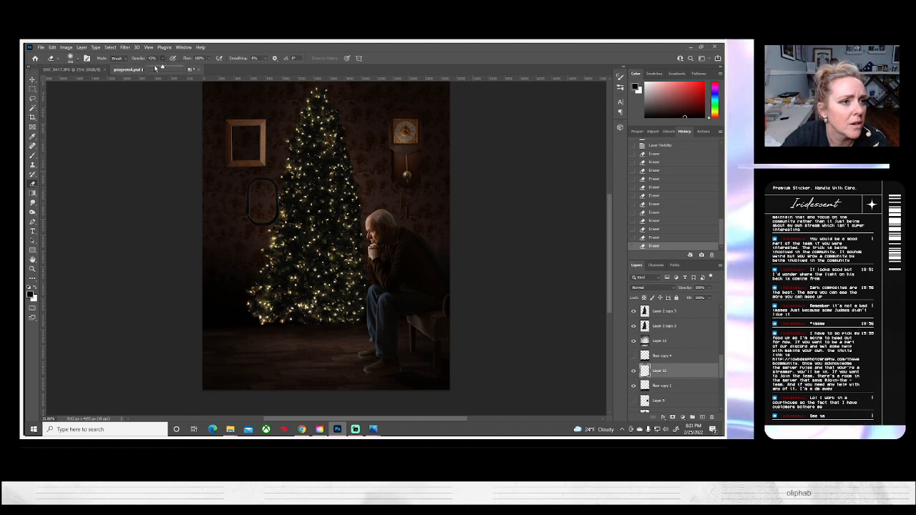
pyautogui.moveTo(395, 391)
pyautogui.mouseDown()
pyautogui.moveTo(470, 401)
pyautogui.moveTo(440, 397)
pyautogui.mouseUp()
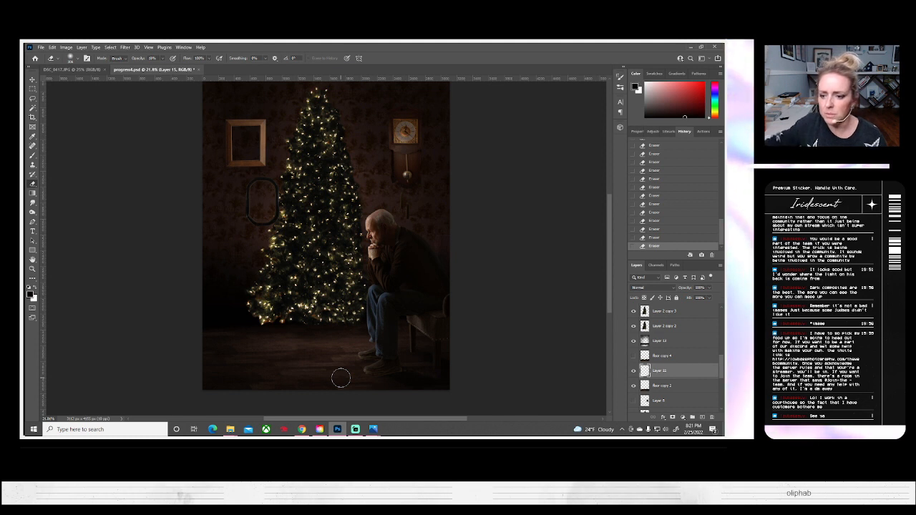
# Step: Select Layer 14 copy 6 and toggle its visibility to confirm that it holds the man
pyautogui.scroll(1, 691, 356)
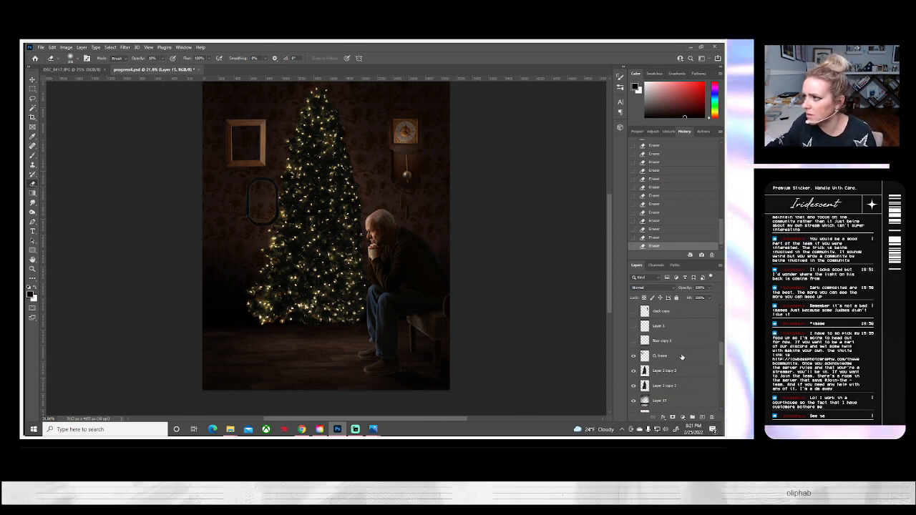
pyautogui.scroll(-6, 687, 356)
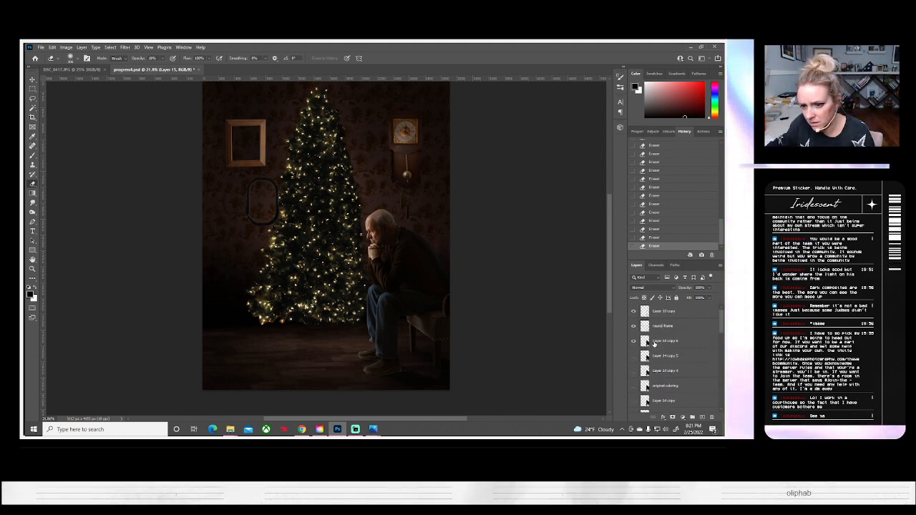
pyautogui.click(655, 342)
pyautogui.click(633, 342)
pyautogui.click(633, 342)
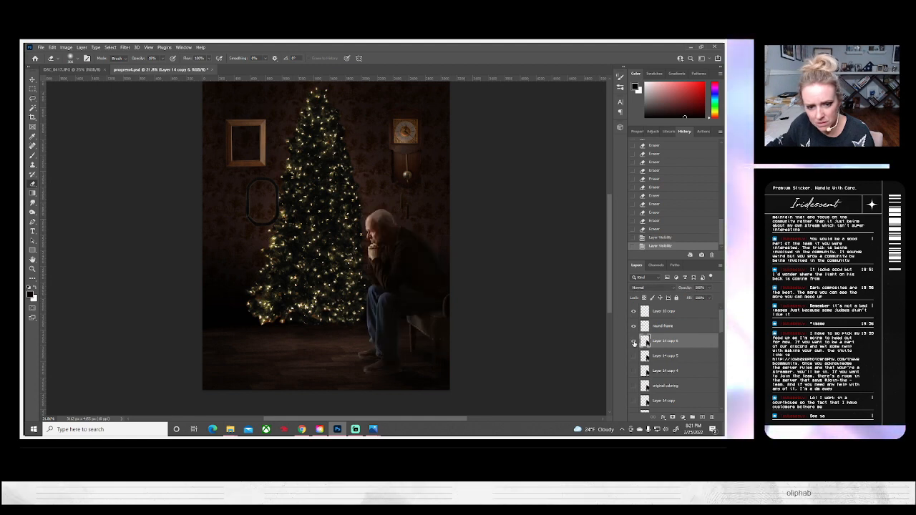
# Step: Erase the leftover fringe beneath both shoe soles on Layer 14 copy 6 with a small soft Eraser at 100% opacity
pyautogui.click(31, 268)
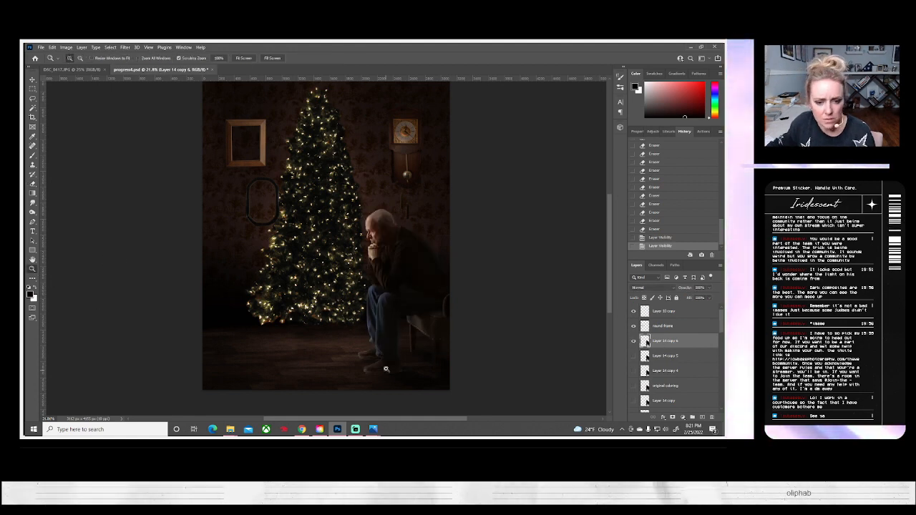
pyautogui.click(385, 368)
pyautogui.moveTo(385, 368); pyautogui.dragTo(379, 362)
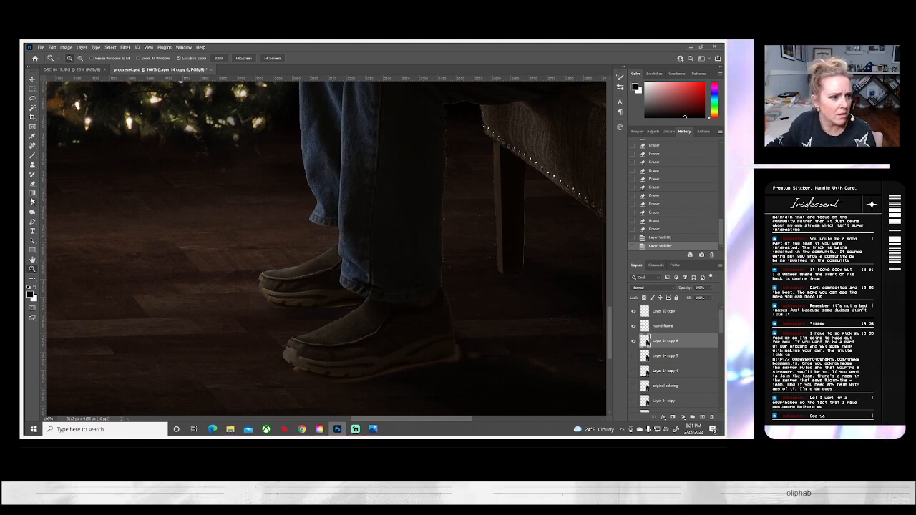
pyautogui.click(33, 183)
pyautogui.click(73, 58)
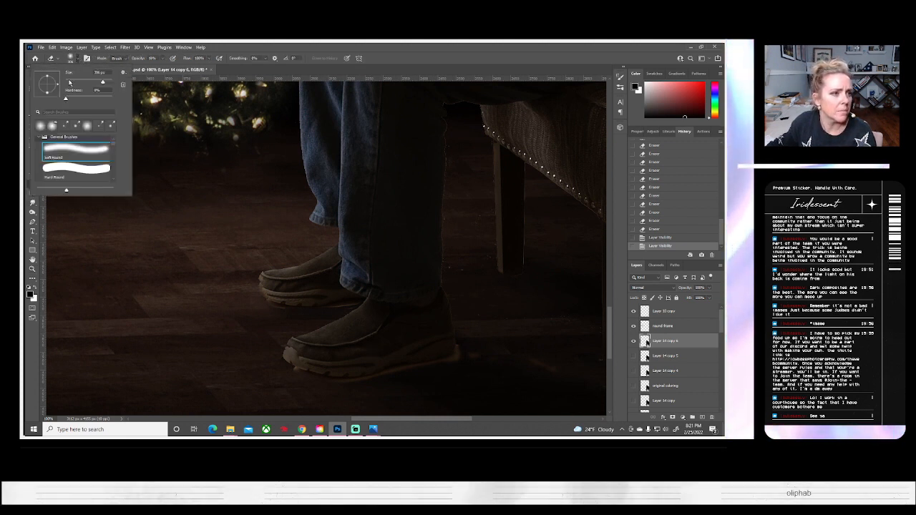
pyautogui.click(69, 83)
pyautogui.press('Return')
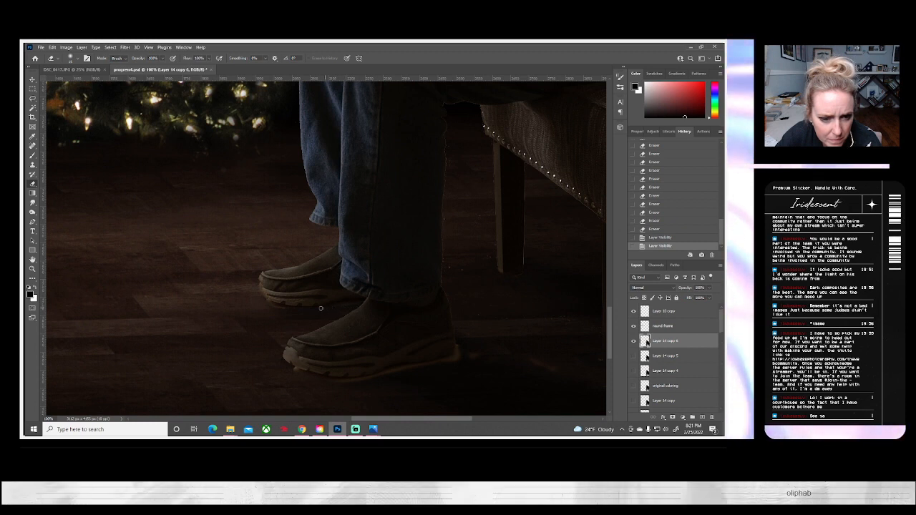
pyautogui.moveTo(261, 295)
pyautogui.mouseDown()
pyautogui.moveTo(299, 316)
pyautogui.moveTo(350, 314)
pyautogui.mouseUp()
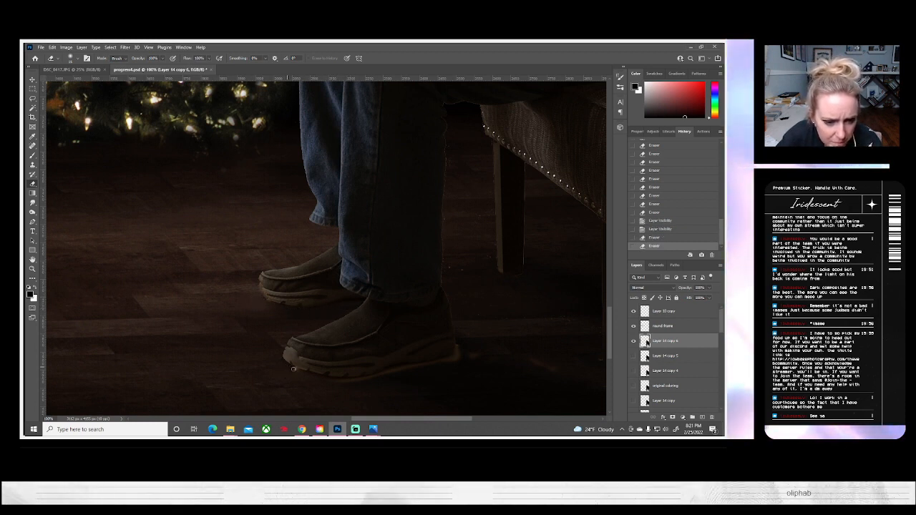
pyautogui.moveTo(291, 366)
pyautogui.mouseDown()
pyautogui.moveTo(361, 395)
pyautogui.moveTo(484, 377)
pyautogui.mouseUp()
# Step: Clean up the remaining fringe along the front shoe's sole and behind its heel with the Eraser
pyautogui.scroll(-2, 427, 323)
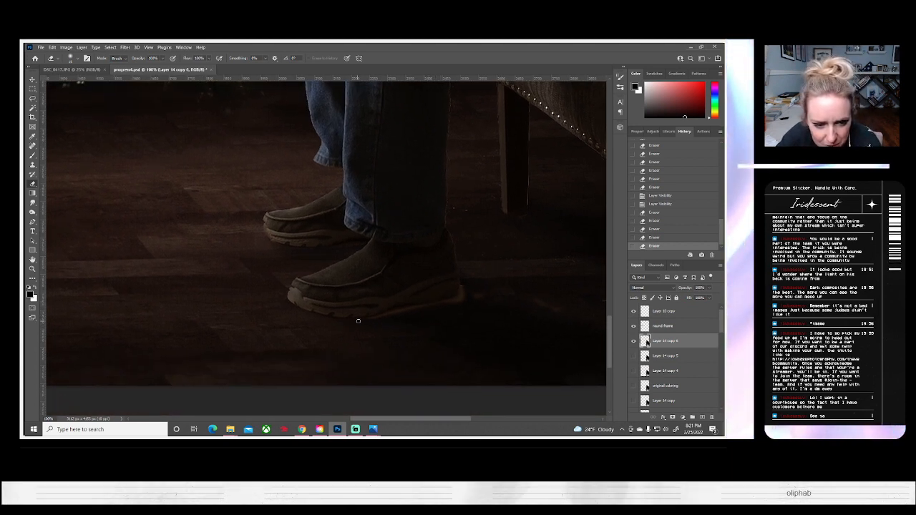
pyautogui.moveTo(395, 310); pyautogui.dragTo(409, 309)
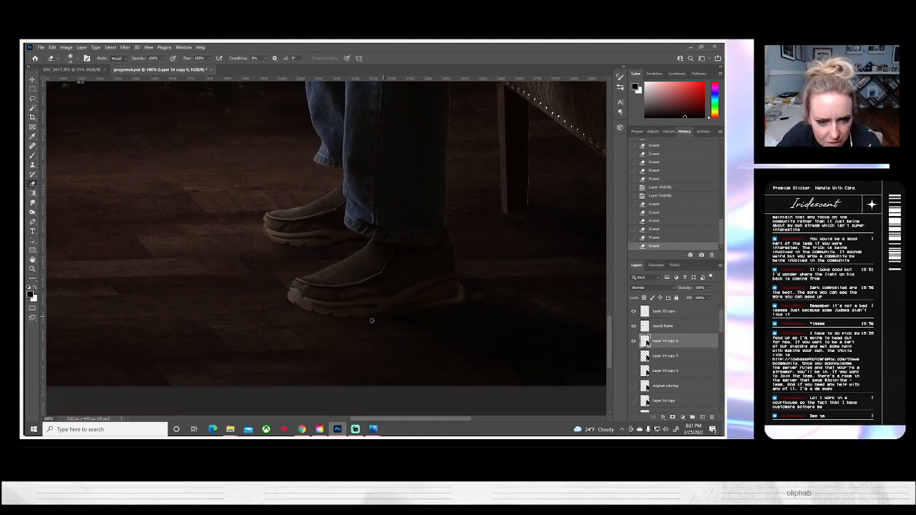
pyautogui.click(459, 301)
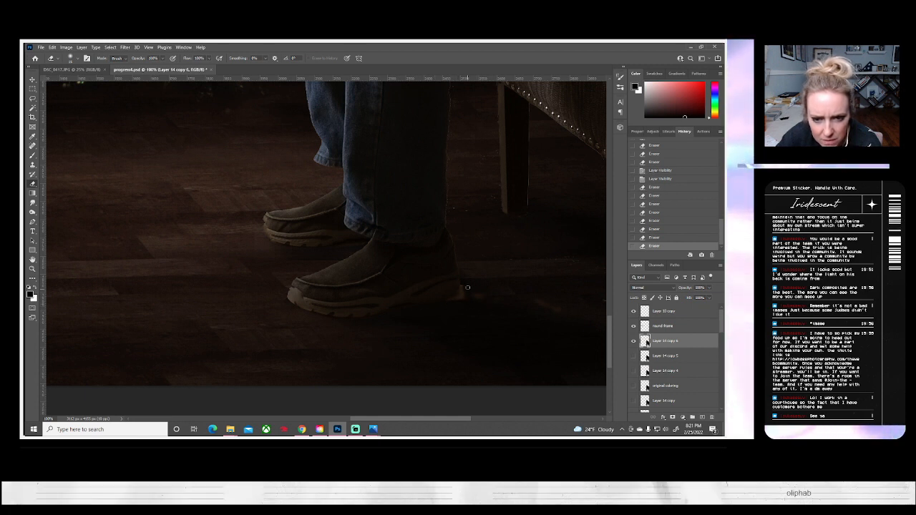
pyautogui.moveTo(458, 283); pyautogui.dragTo(459, 302)
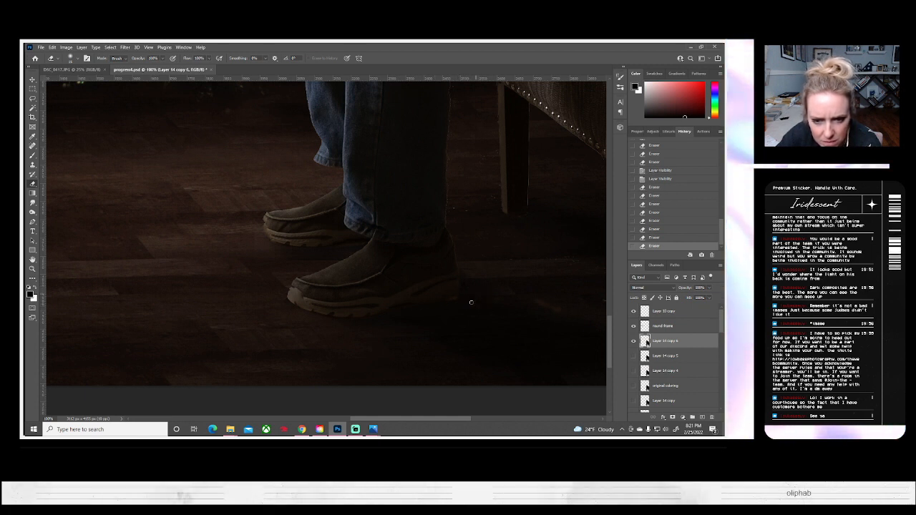
# Step: Erase the stray fringe behind the front heel and along the floor between the trouser leg and bench leg on Layer 14 copy 6
pyautogui.moveTo(449, 301); pyautogui.dragTo(457, 289)
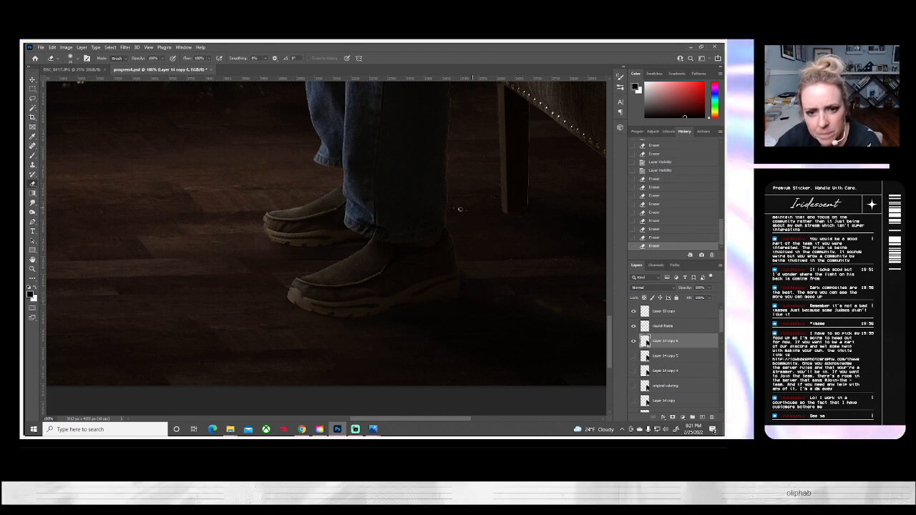
pyautogui.hscroll(1, 458, 207)
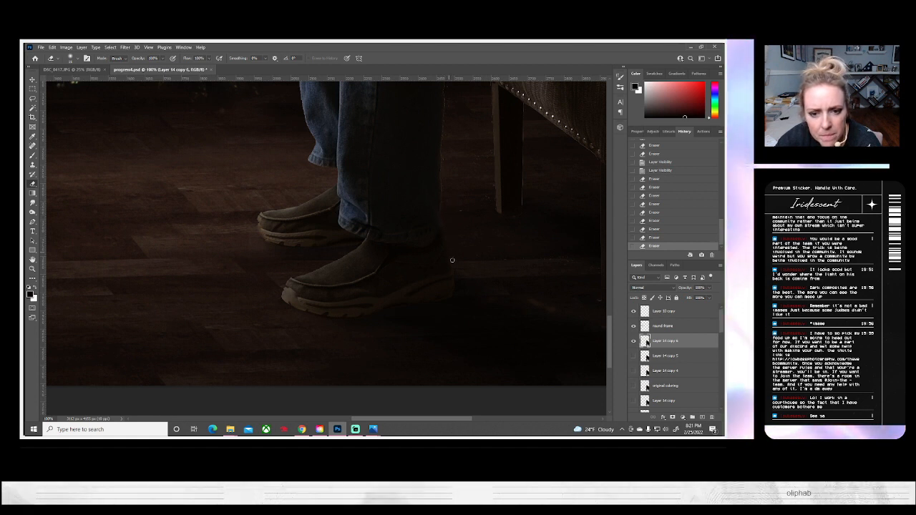
pyautogui.moveTo(452, 259); pyautogui.dragTo(472, 255)
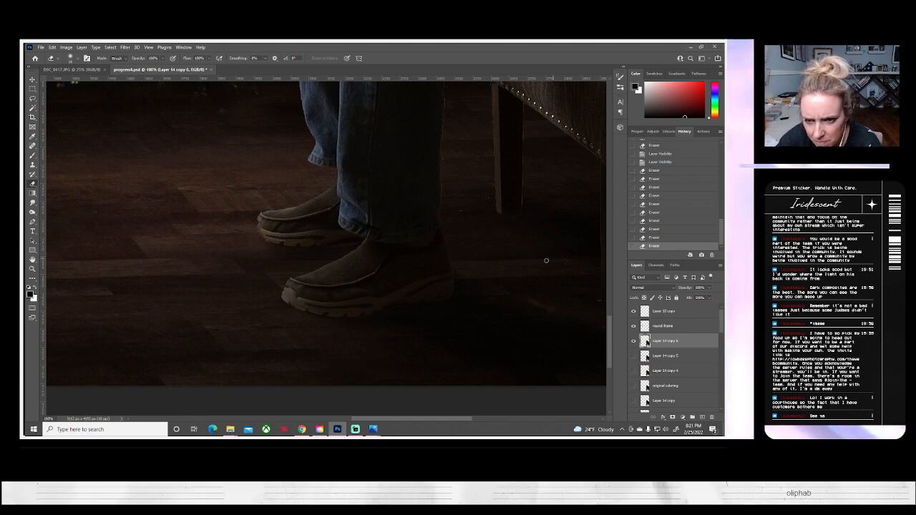
pyautogui.moveTo(555, 267); pyautogui.dragTo(541, 253)
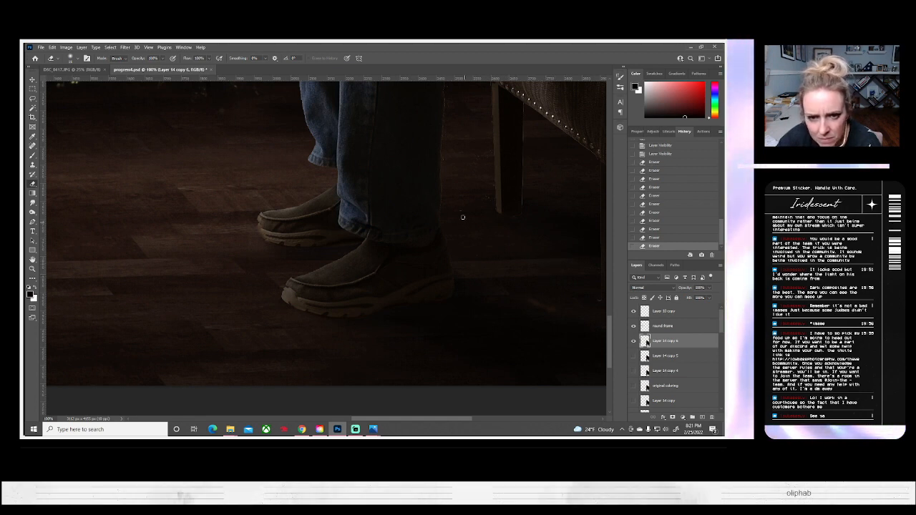
pyautogui.moveTo(460, 224); pyautogui.dragTo(456, 207)
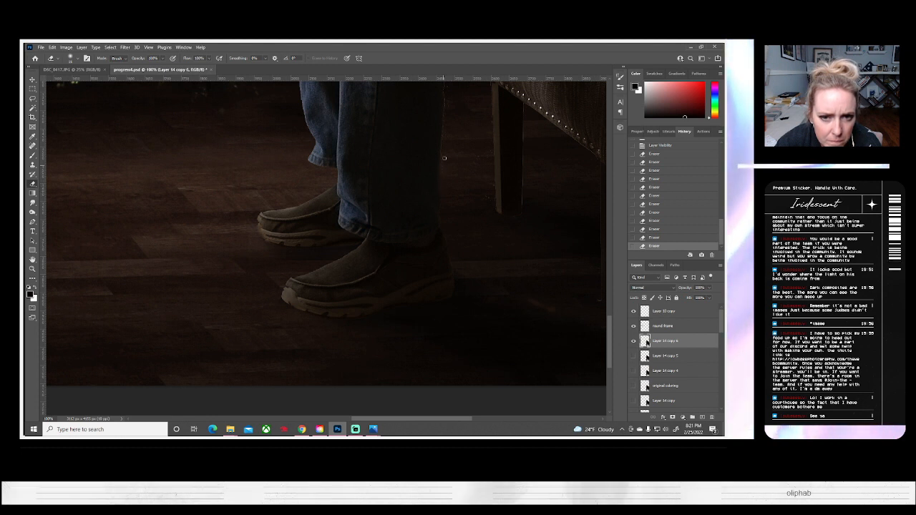
pyautogui.moveTo(471, 193); pyautogui.dragTo(483, 186)
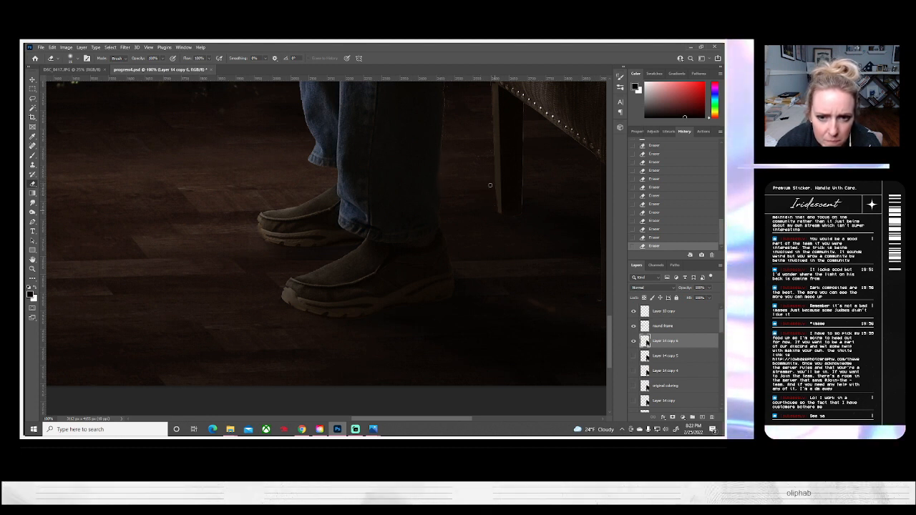
pyautogui.moveTo(472, 311); pyautogui.dragTo(370, 317)
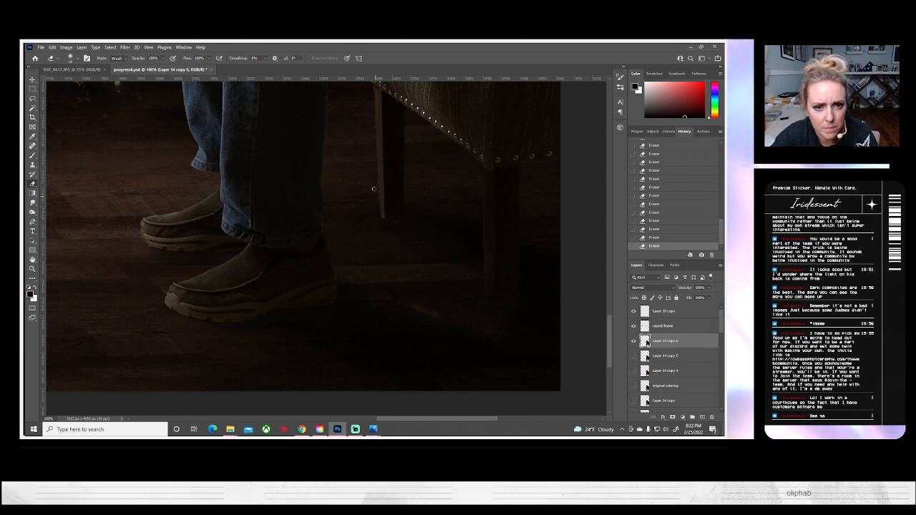
# Step: Inspect how the man's legs meet the seat by toggling the visibility of Layer 14 copy 6
pyautogui.moveTo(344, 183); pyautogui.dragTo(339, 243)
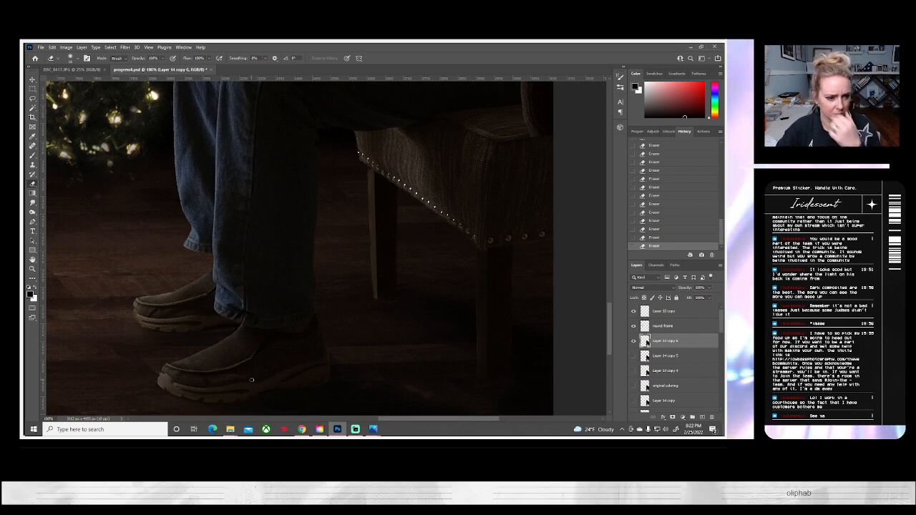
pyautogui.moveTo(256, 270); pyautogui.dragTo(290, 389)
pyautogui.moveTo(275, 305); pyautogui.dragTo(137, 264)
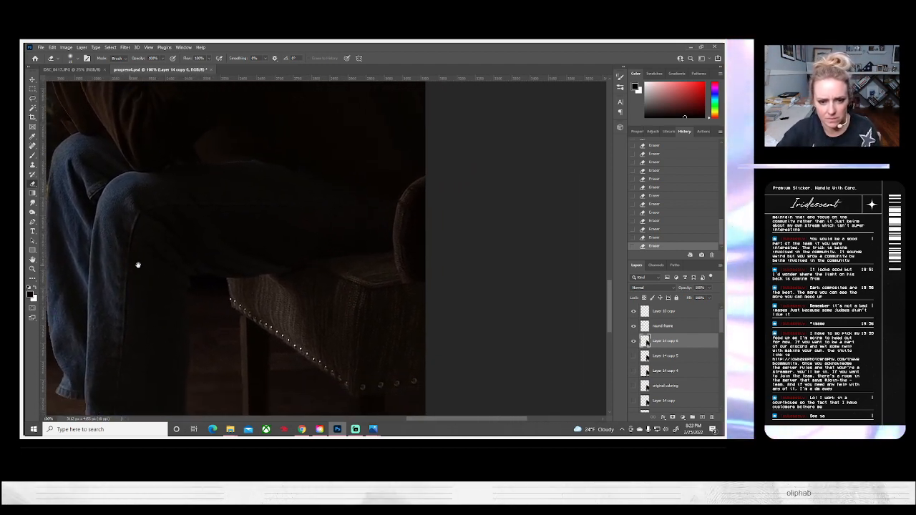
pyautogui.click(632, 342)
pyautogui.click(633, 341)
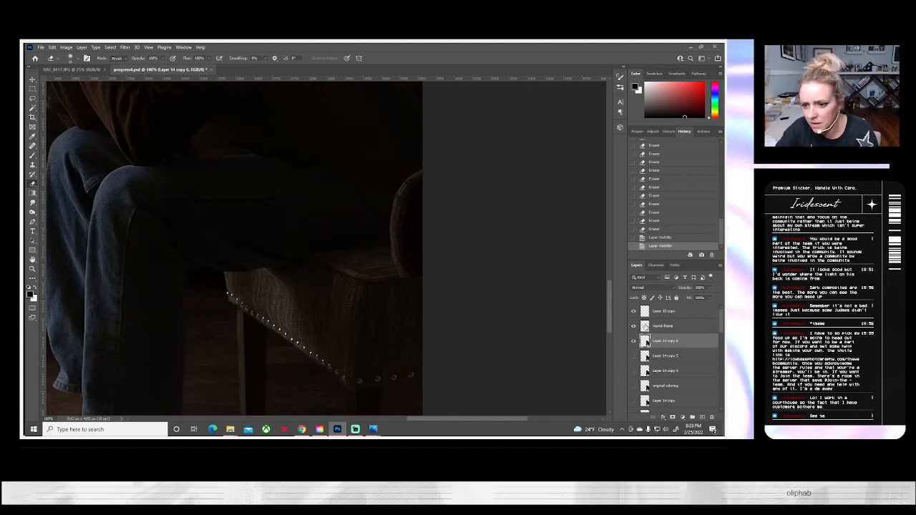
# Step: Identify the armrest layer by toggling Layer 10 copy, select it, and erase the stray edge beneath the armrest
pyautogui.click(632, 311)
pyautogui.click(632, 312)
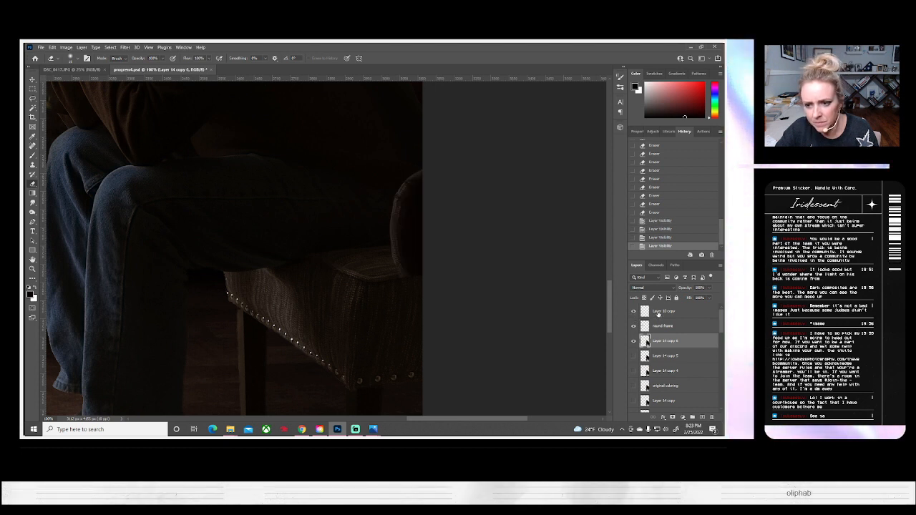
pyautogui.click(658, 314)
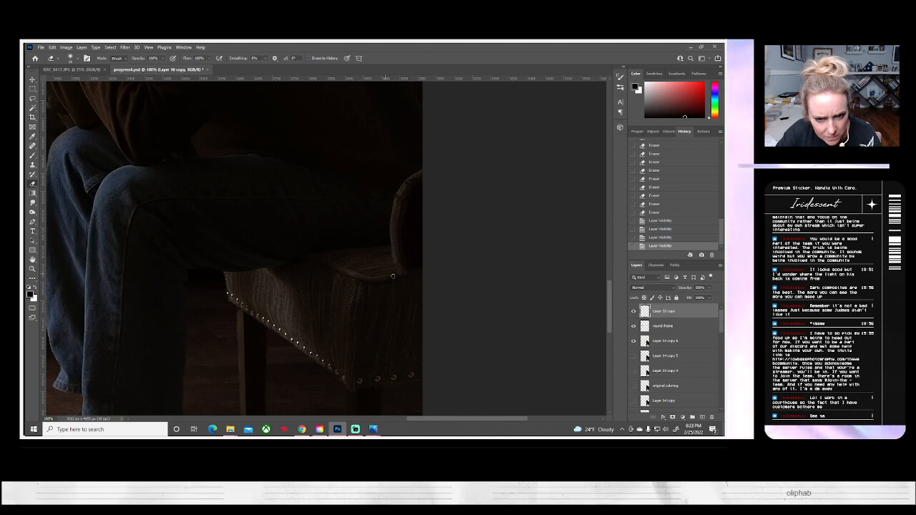
pyautogui.moveTo(446, 266); pyautogui.dragTo(470, 272)
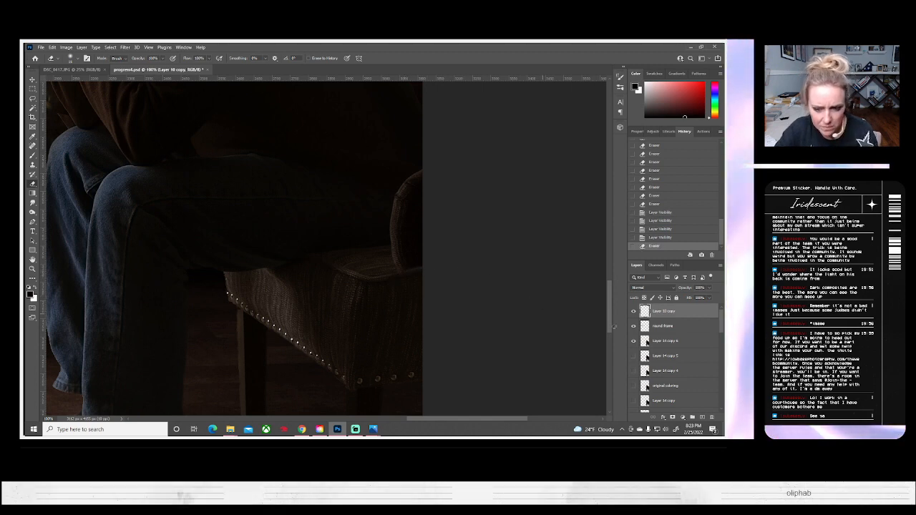
# Step: Darken the seat edge below the armrest on Layer 14 copy 6 using the Burn tool with a smaller soft brush
pyautogui.click(648, 342)
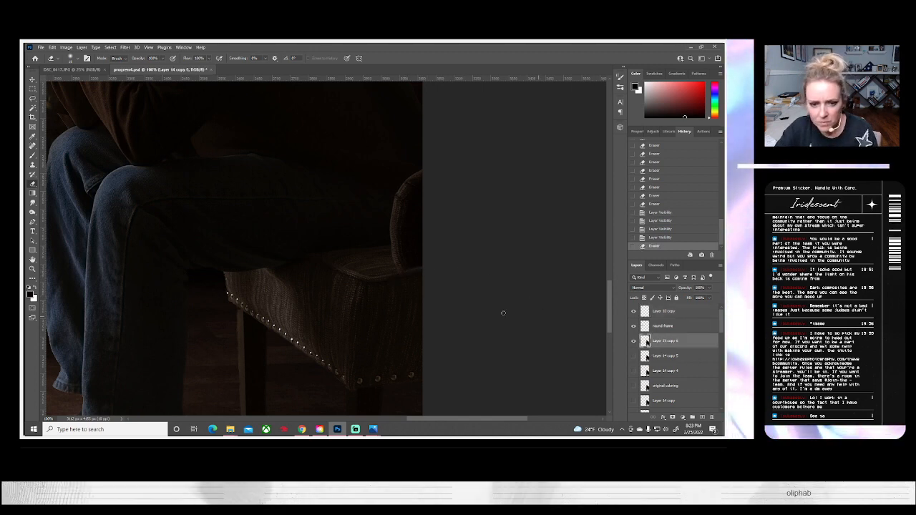
pyautogui.click(33, 212)
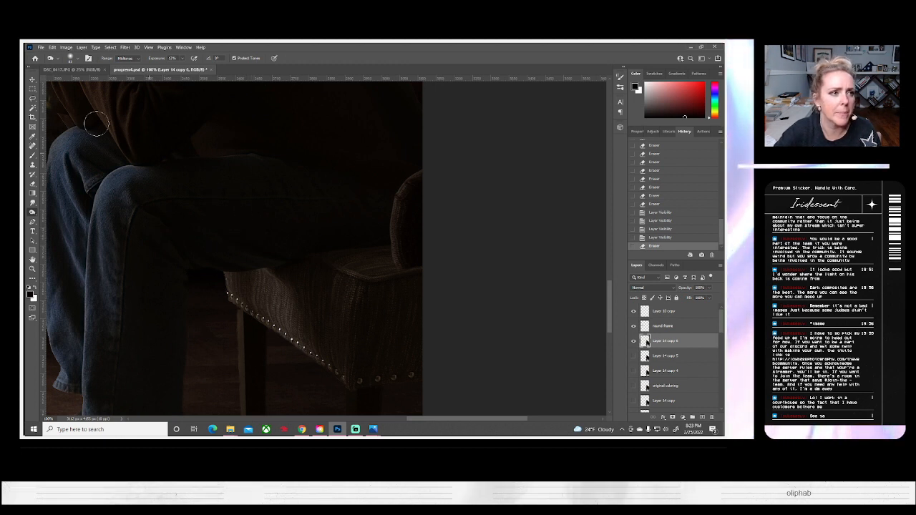
pyautogui.click(71, 58)
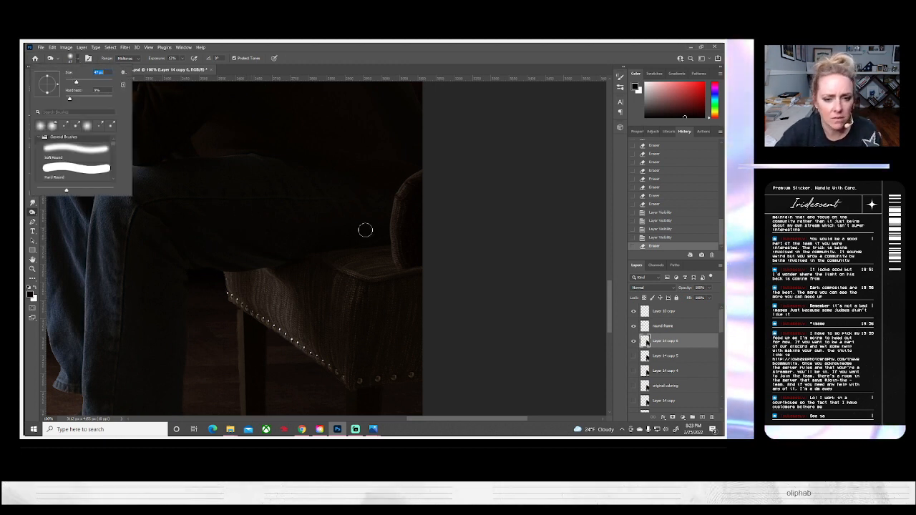
pyautogui.click(421, 263)
pyautogui.moveTo(430, 268)
pyautogui.mouseDown()
pyautogui.moveTo(377, 286)
pyautogui.moveTo(411, 284)
pyautogui.moveTo(400, 294)
pyautogui.moveTo(425, 270)
pyautogui.moveTo(399, 279)
pyautogui.moveTo(427, 260)
pyautogui.moveTo(372, 280)
pyautogui.moveTo(407, 271)
pyautogui.mouseUp()
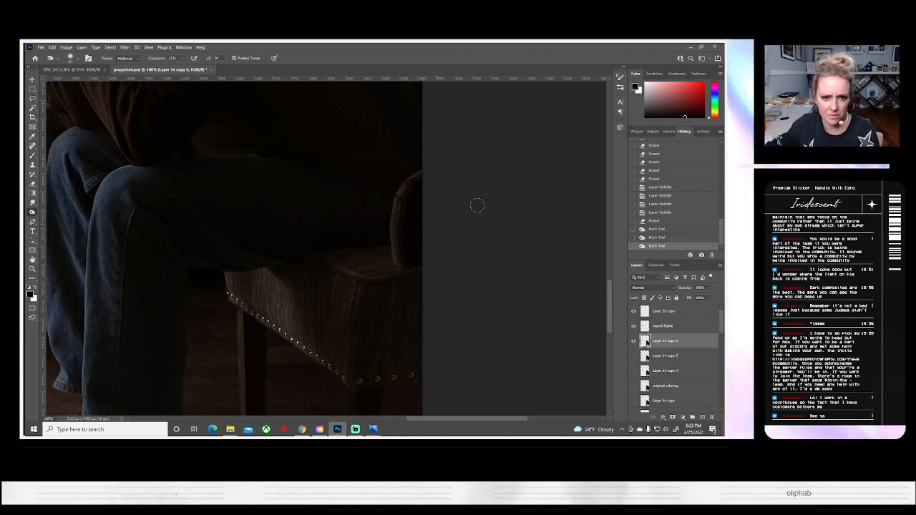
# Step: Toggle the visibility of the man's layer and a layer above it to trace the stray line under the armrest
pyautogui.scroll(1, 481, 204)
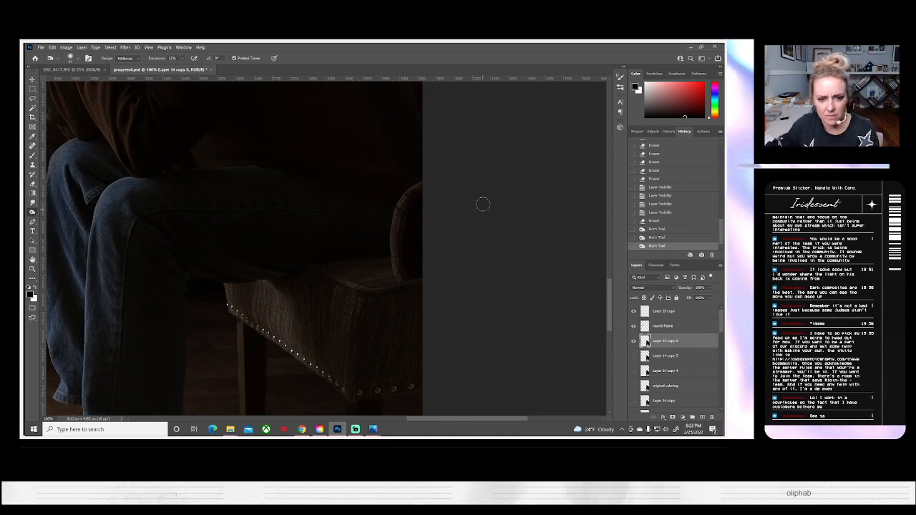
pyautogui.click(632, 340)
pyautogui.click(632, 339)
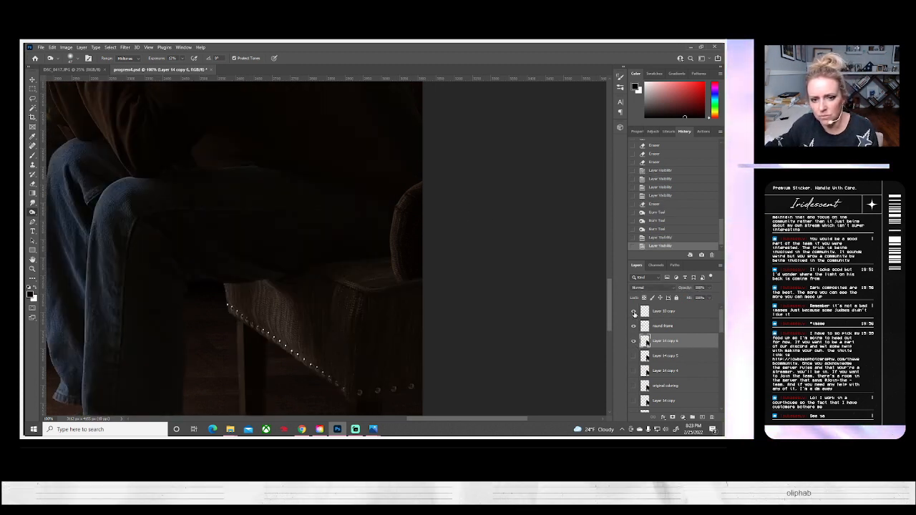
pyautogui.click(633, 325)
pyautogui.click(633, 325)
# Step: Hide Layer 14 copy 6, erase the thin stray line below the armrest on Layer 10 copy, and show the man's layer again
pyautogui.click(633, 340)
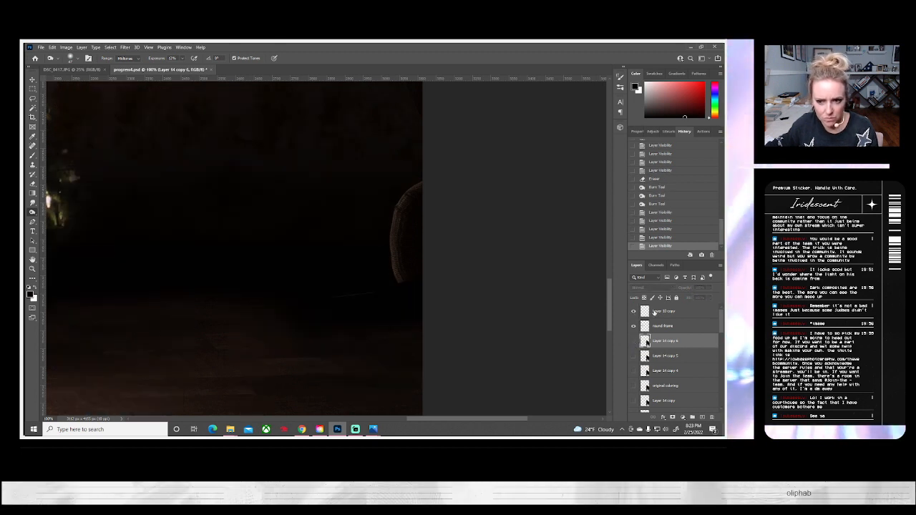
pyautogui.click(647, 311)
pyautogui.press('e')
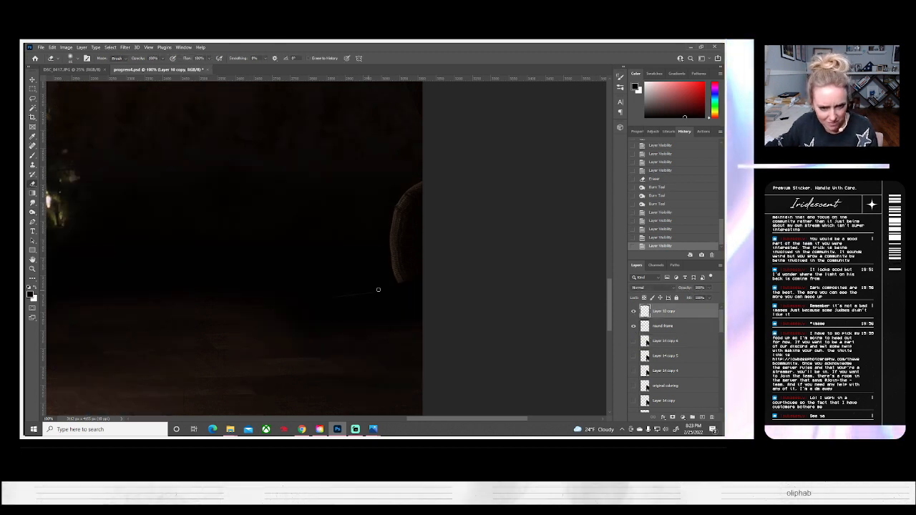
pyautogui.click(375, 280)
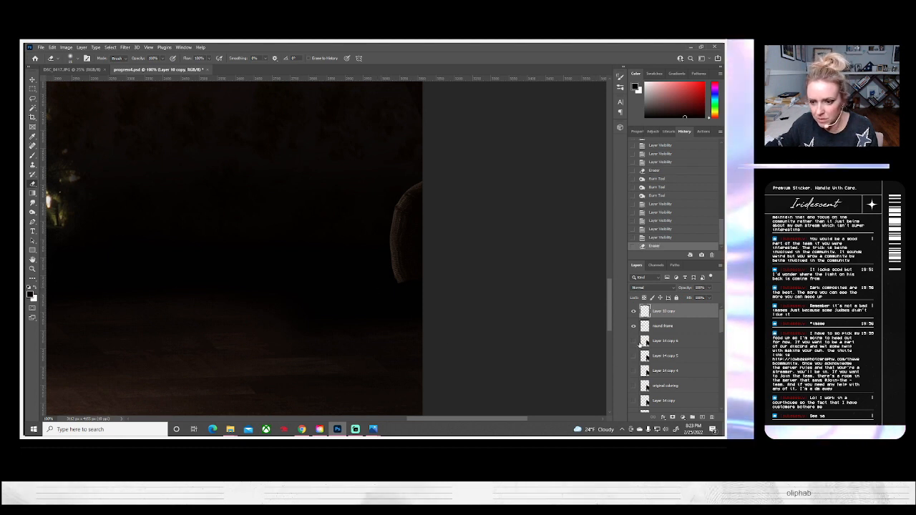
pyautogui.click(633, 341)
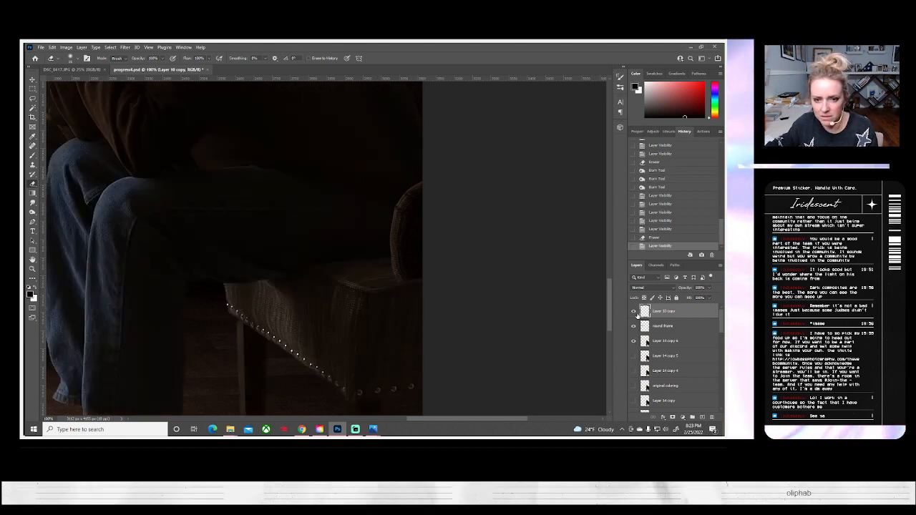
# Step: Darken the armrest on Layer 10 copy with a Brightness/Contrast adjustment of -66 brightness
pyautogui.click(634, 312)
pyautogui.click(635, 312)
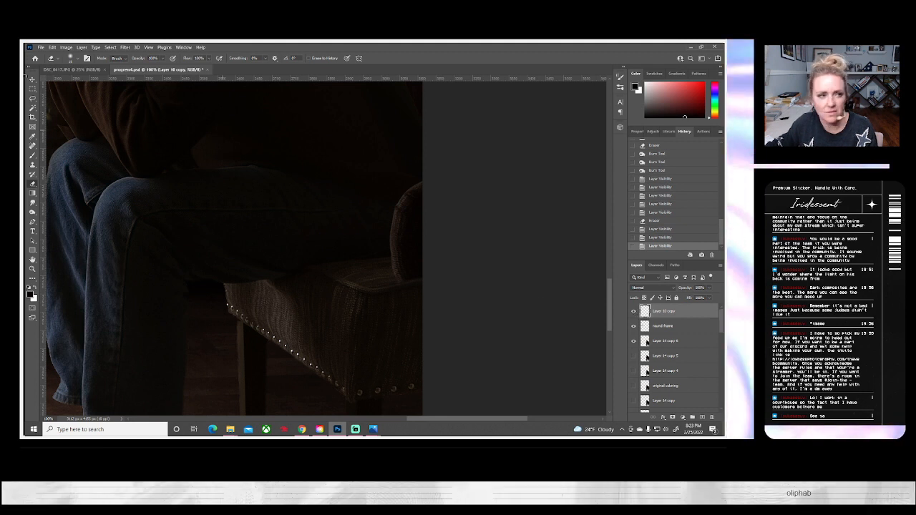
pyautogui.click(65, 47)
pyautogui.moveTo(72, 65)
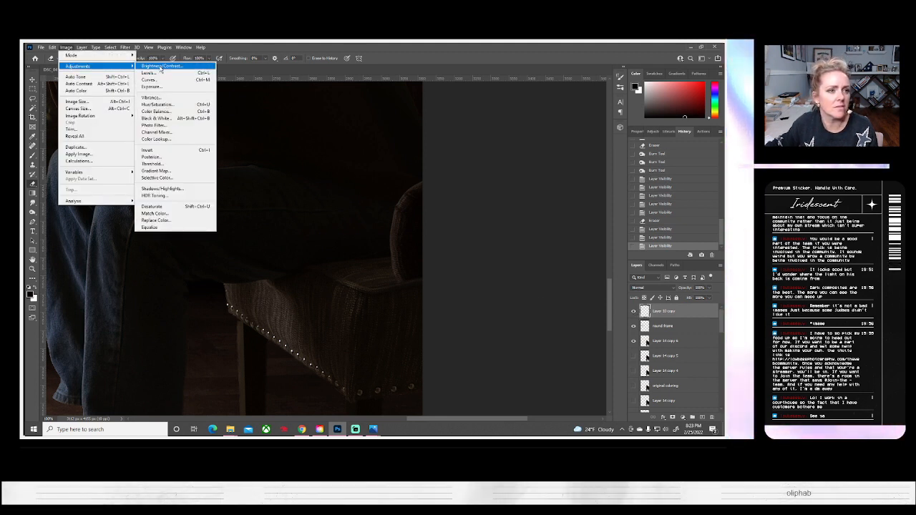
pyautogui.click(150, 66)
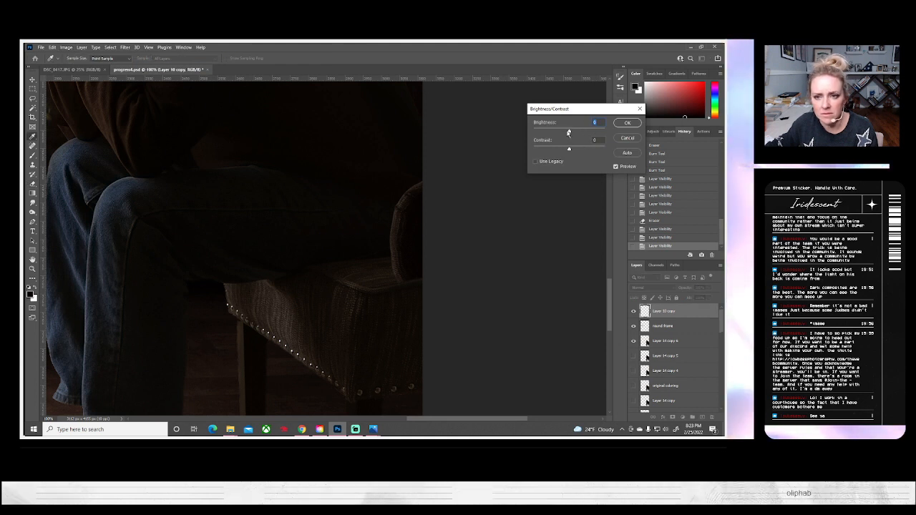
pyautogui.moveTo(565, 133); pyautogui.dragTo(556, 136)
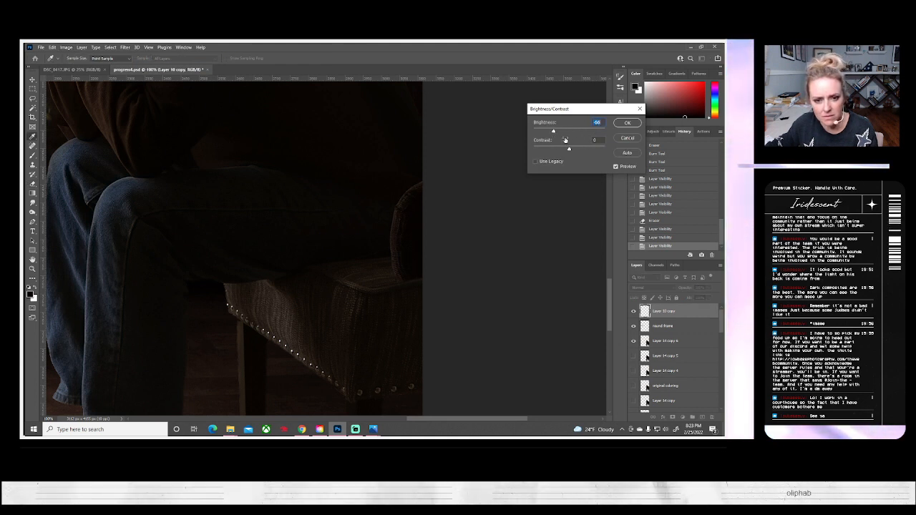
pyautogui.click(627, 123)
# Step: Lasso the seat corner below the armrest on Layer 14 copy 6 and copy it onto a new layer
pyautogui.click(648, 341)
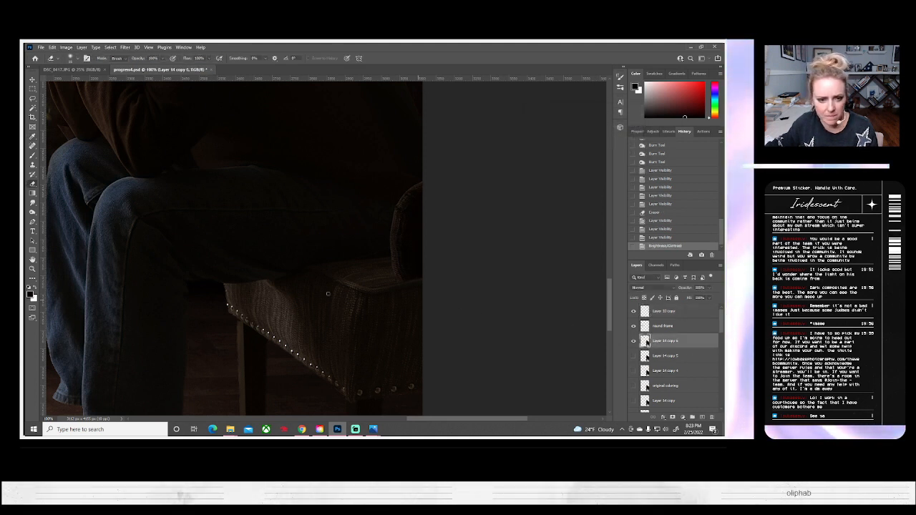
pyautogui.click(32, 97)
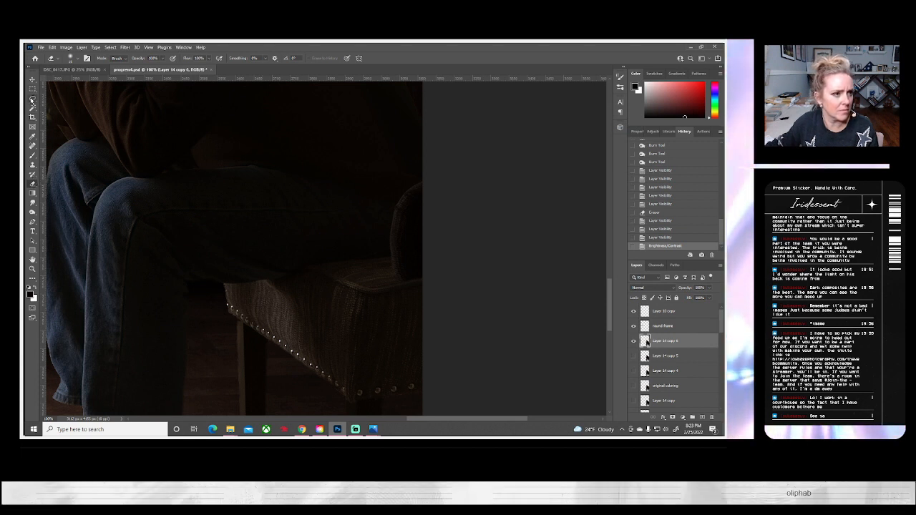
pyautogui.moveTo(437, 235)
pyautogui.mouseDown()
pyautogui.moveTo(376, 234)
pyautogui.moveTo(326, 258)
pyautogui.moveTo(320, 360)
pyautogui.moveTo(362, 410)
pyautogui.moveTo(441, 419)
pyautogui.moveTo(493, 406)
pyautogui.mouseUp()
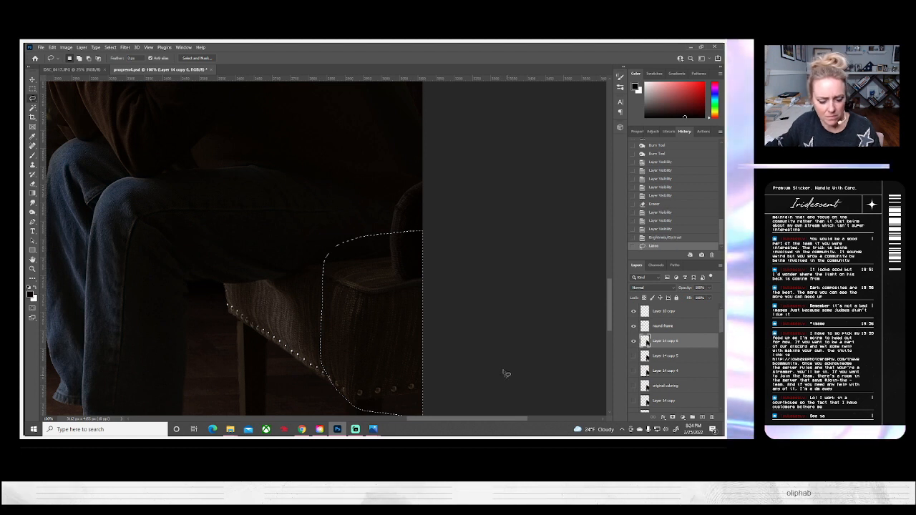
pyautogui.hotkey('ctrl', 'c')
pyautogui.hotkey('ctrl', 'v')
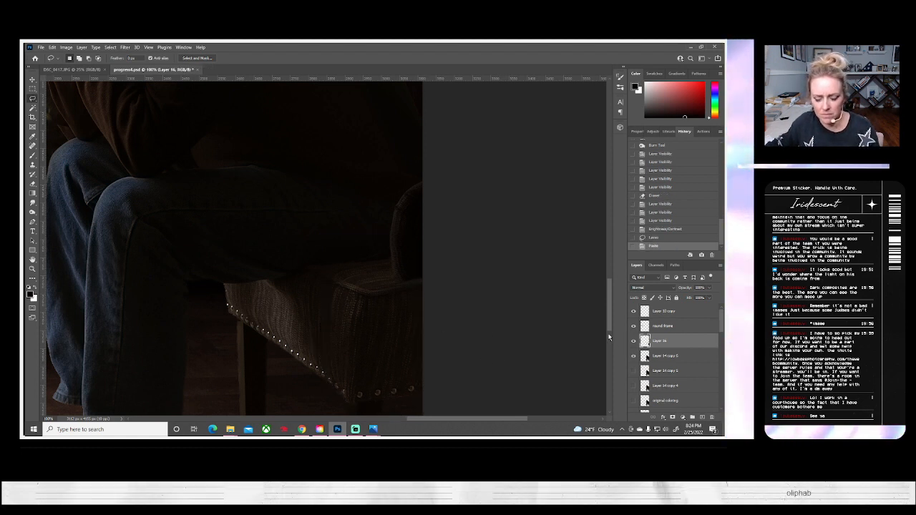
# Step: Nudge the copied seat corner on Layer 16 slightly upward, toggling its visibility to compare it with the seat below
pyautogui.press('v')
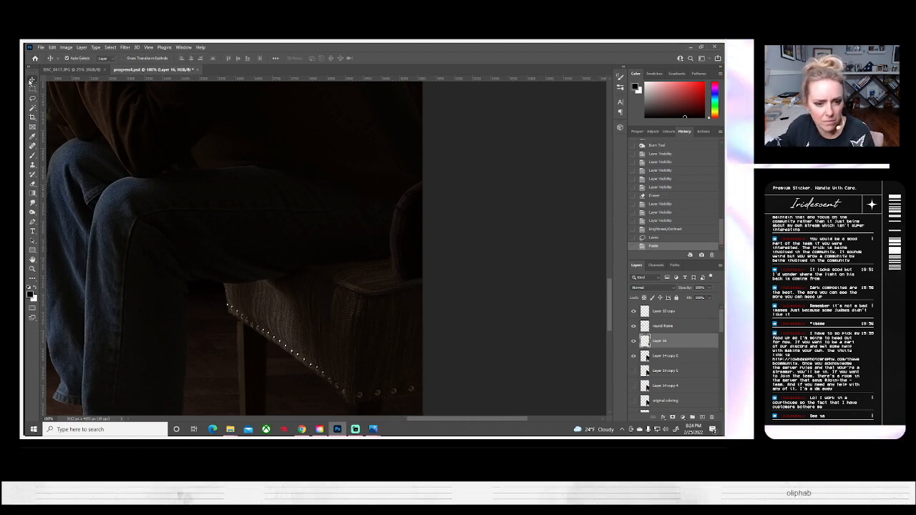
pyautogui.press('Up')
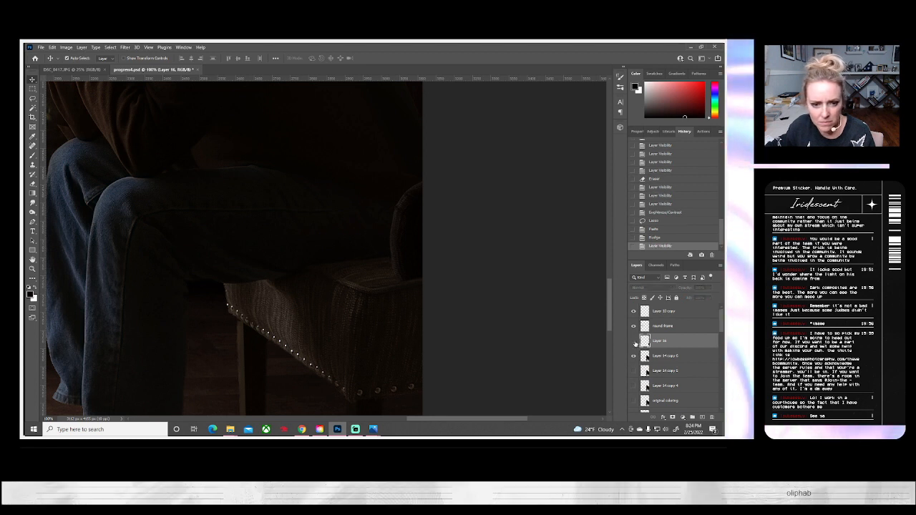
pyautogui.click(634, 342)
pyautogui.click(633, 342)
pyautogui.press('Up')
pyautogui.click(634, 342)
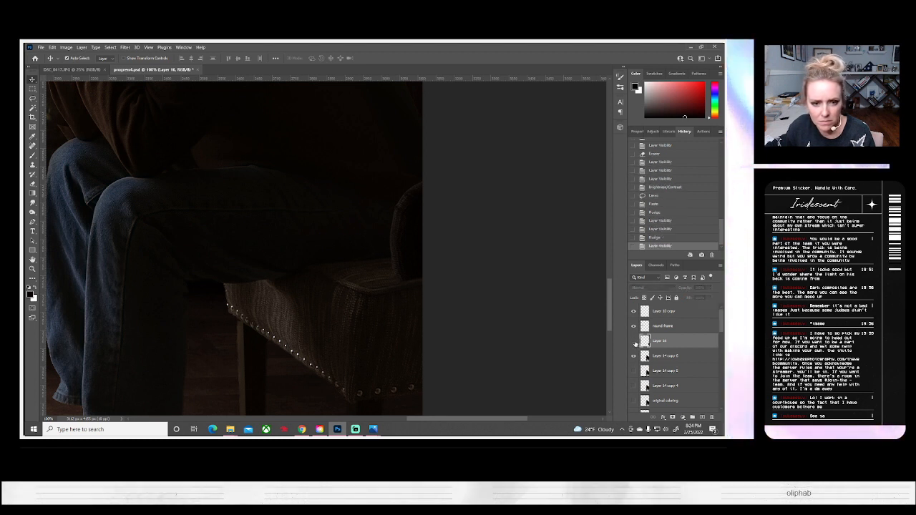
pyautogui.press('Up')
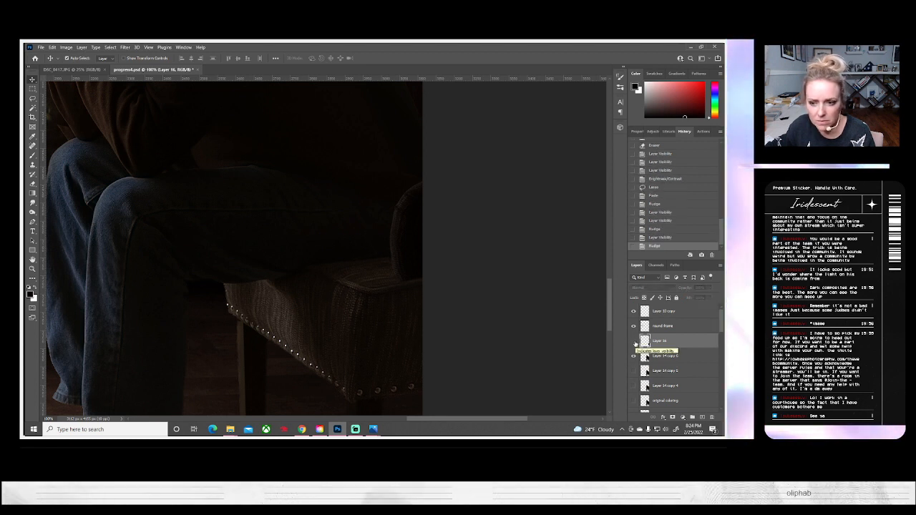
pyautogui.click(634, 342)
pyautogui.click(634, 342)
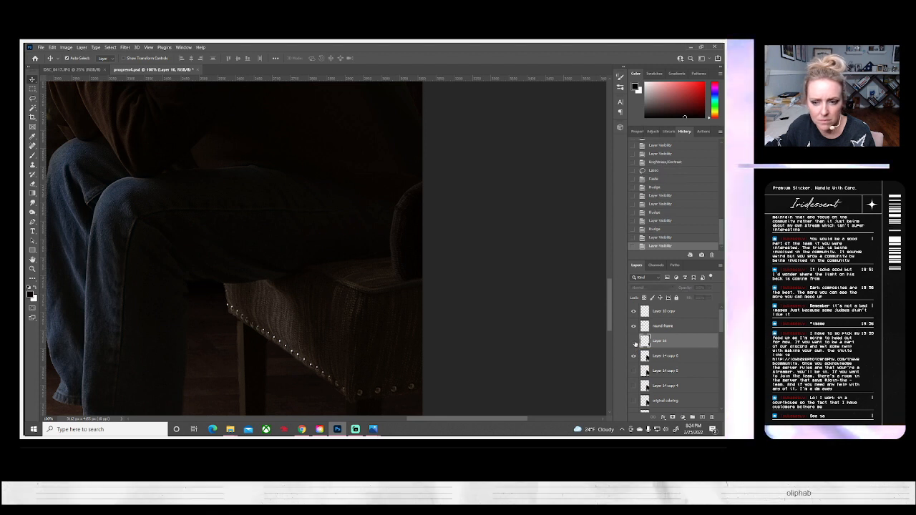
pyautogui.click(634, 342)
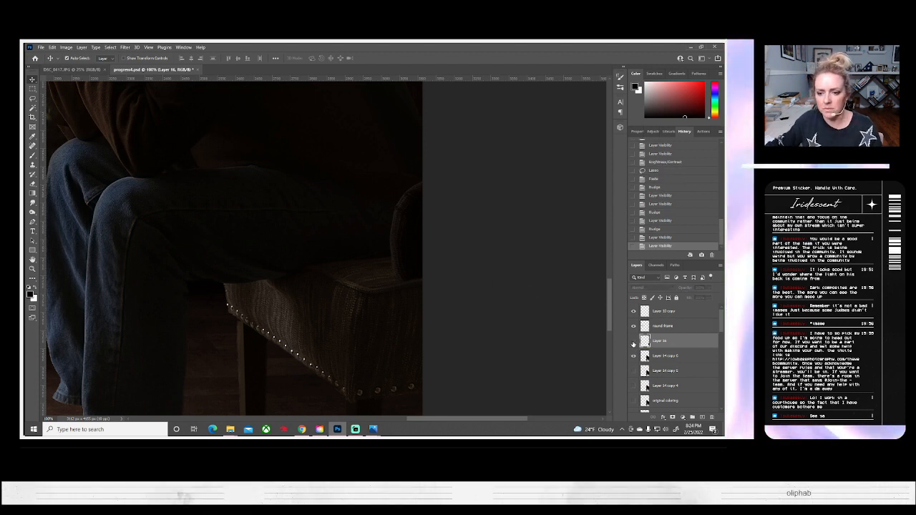
# Step: Darken the copied seat corner on Layer 16 with a Brightness/Contrast adjustment and compare it with the layer hidden and shown
pyautogui.click(65, 47)
pyautogui.moveTo(85, 66)
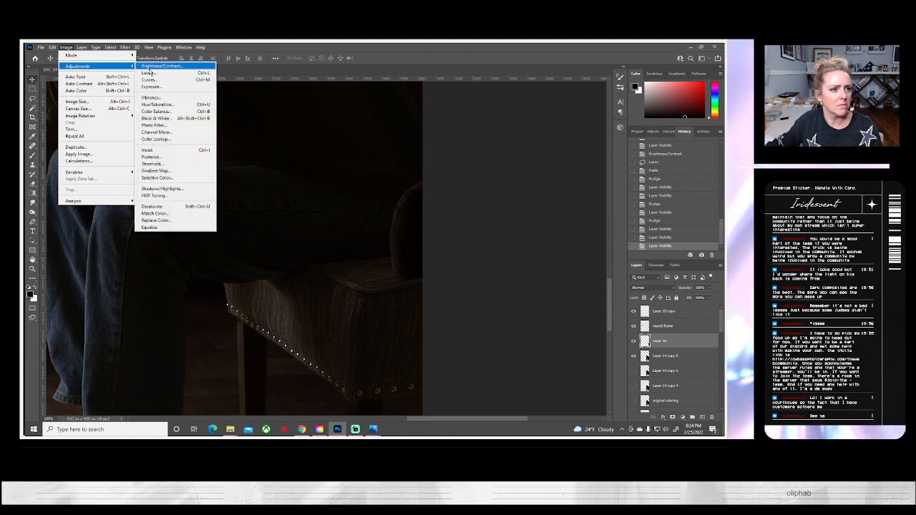
pyautogui.click(158, 67)
pyautogui.moveTo(569, 133); pyautogui.dragTo(563, 134)
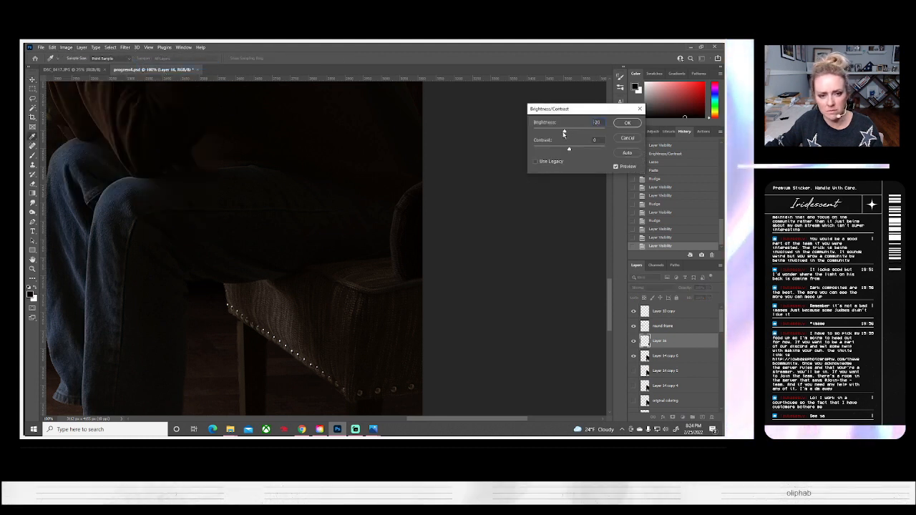
pyautogui.click(625, 125)
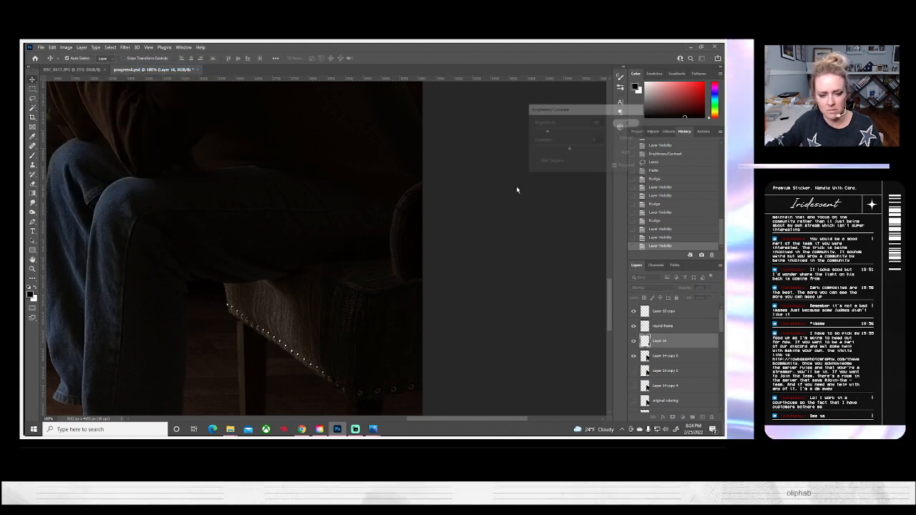
pyautogui.scroll(-3, 497, 192)
pyautogui.scroll(-1, 494, 190)
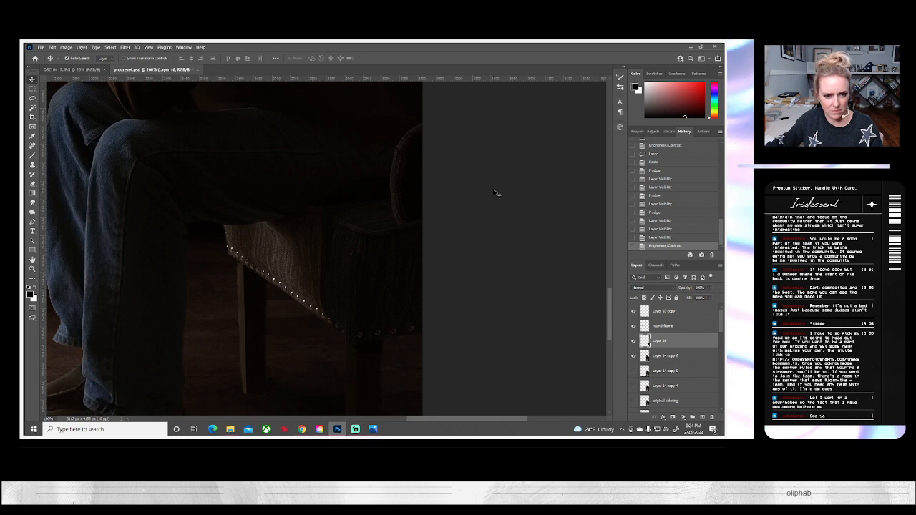
pyautogui.click(632, 341)
pyautogui.click(632, 340)
# Step: Erase along the inner edge of the darkened seat corner on Layer 16 with a soft round eraser and check the blend
pyautogui.click(32, 183)
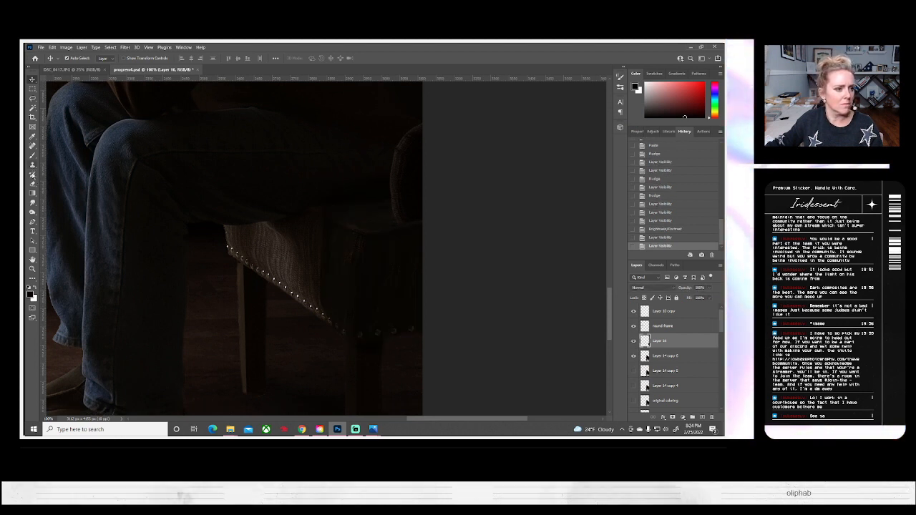
pyautogui.click(79, 61)
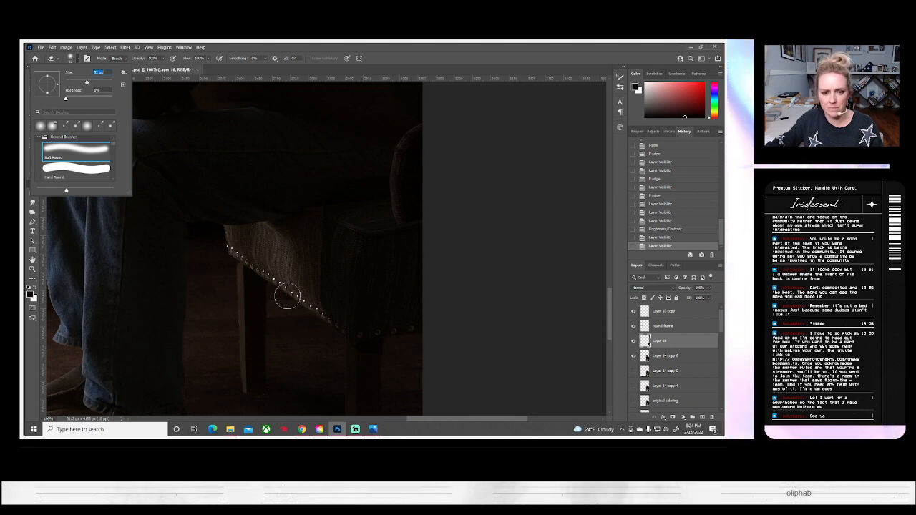
pyautogui.moveTo(312, 214); pyautogui.dragTo(327, 312)
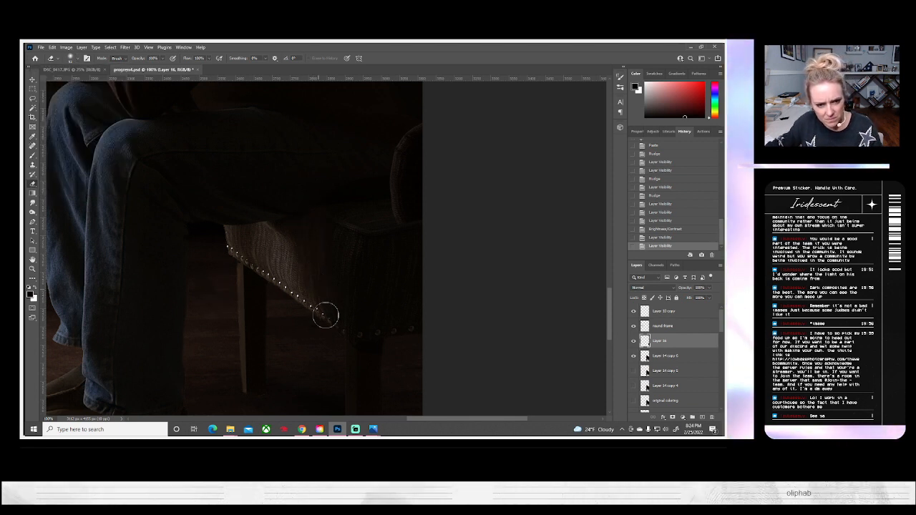
pyautogui.scroll(-2, 259, 309)
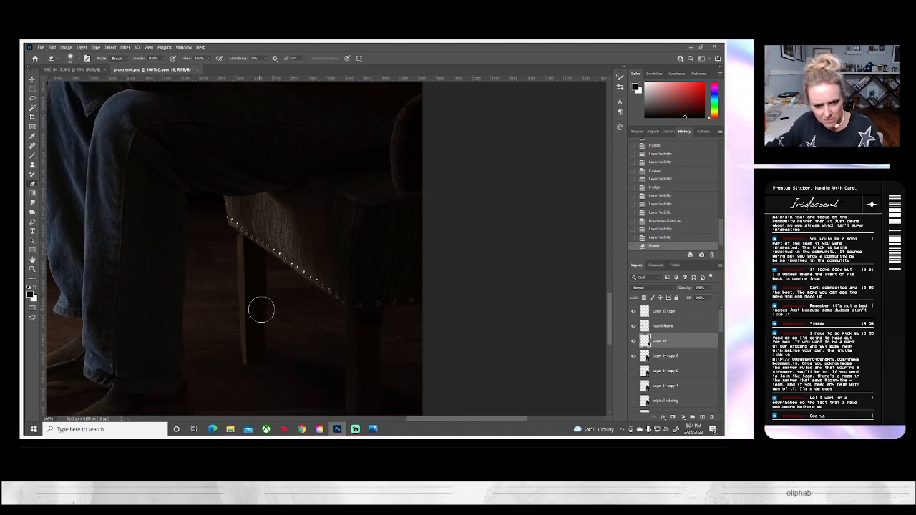
pyautogui.click(633, 341)
pyautogui.click(633, 341)
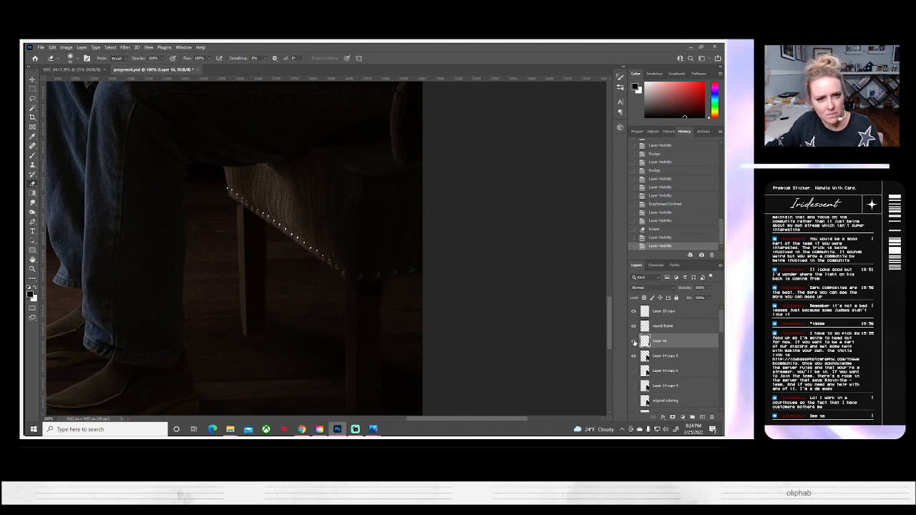
pyautogui.click(633, 341)
pyautogui.click(633, 341)
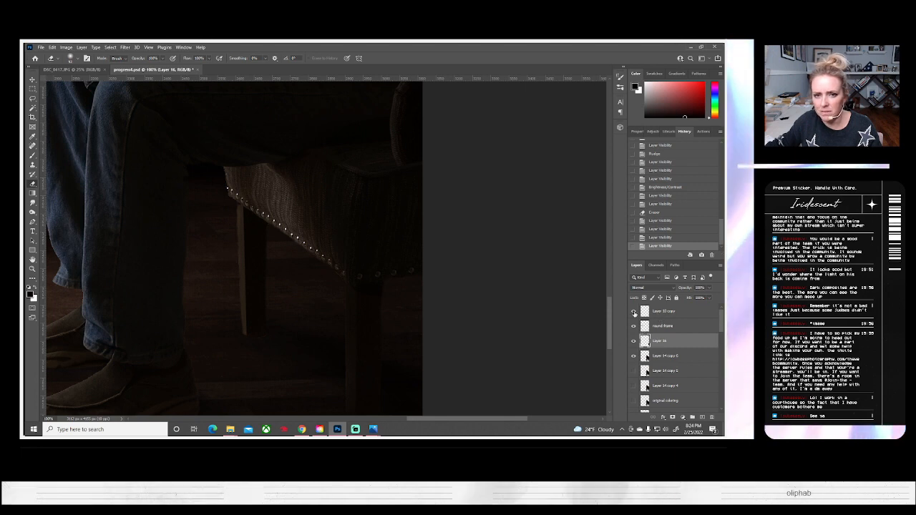
# Step: Move Layer 10 copy below the round frame layer and merge it with Layer 16 and Layer 14 copy 6
pyautogui.click(634, 312)
pyautogui.click(634, 312)
pyautogui.moveTo(659, 312); pyautogui.dragTo(658, 333)
pyautogui.rightClick(660, 356)
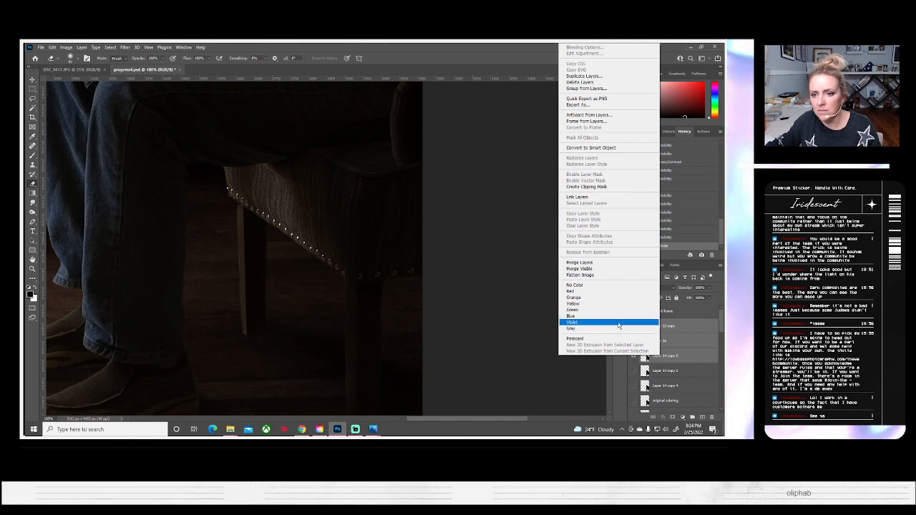
pyautogui.click(581, 263)
pyautogui.click(32, 269)
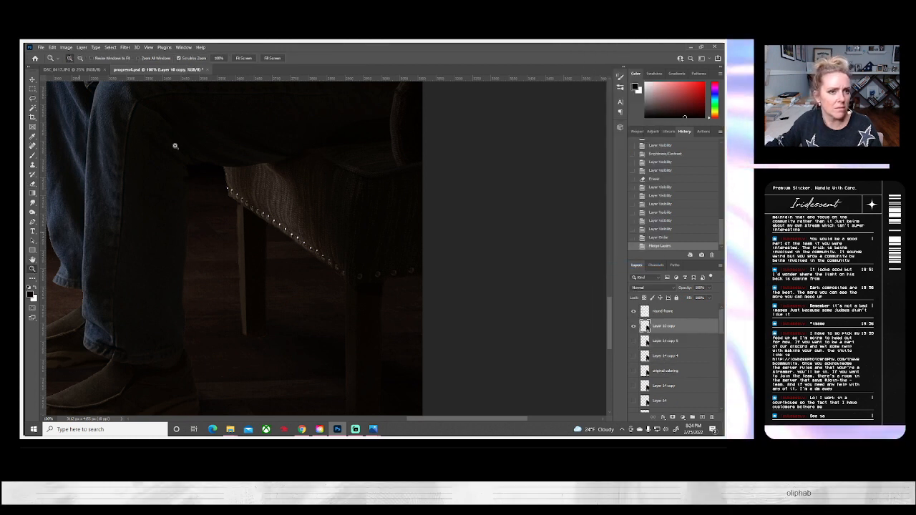
pyautogui.hotkey('ctrl', '0')
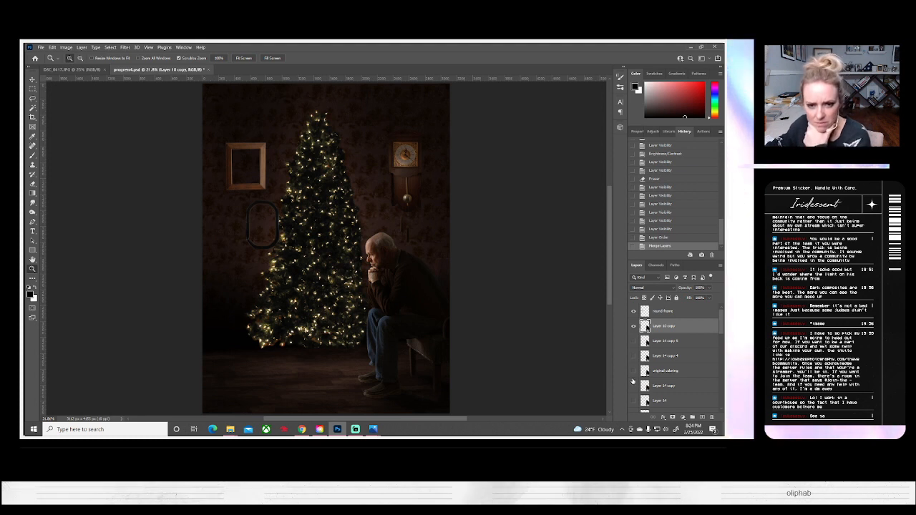
pyautogui.click(634, 328)
pyautogui.click(633, 328)
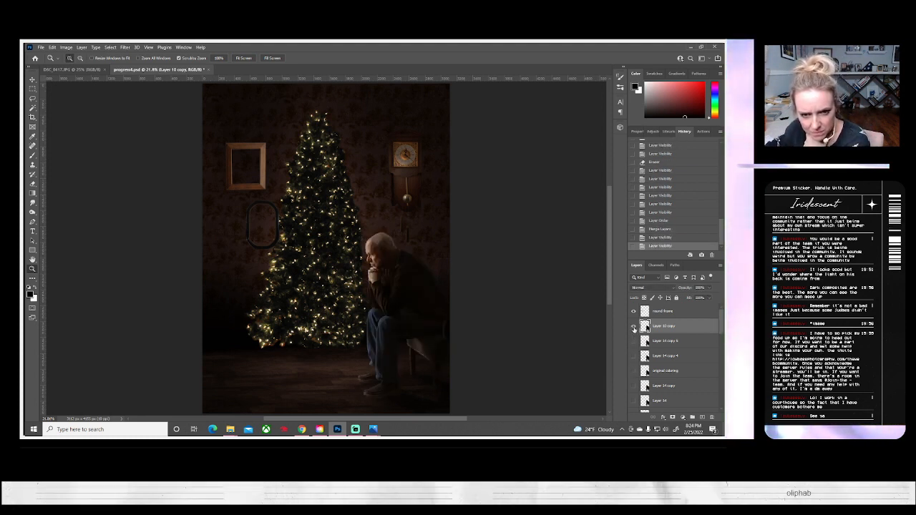
pyautogui.click(633, 327)
pyautogui.click(633, 327)
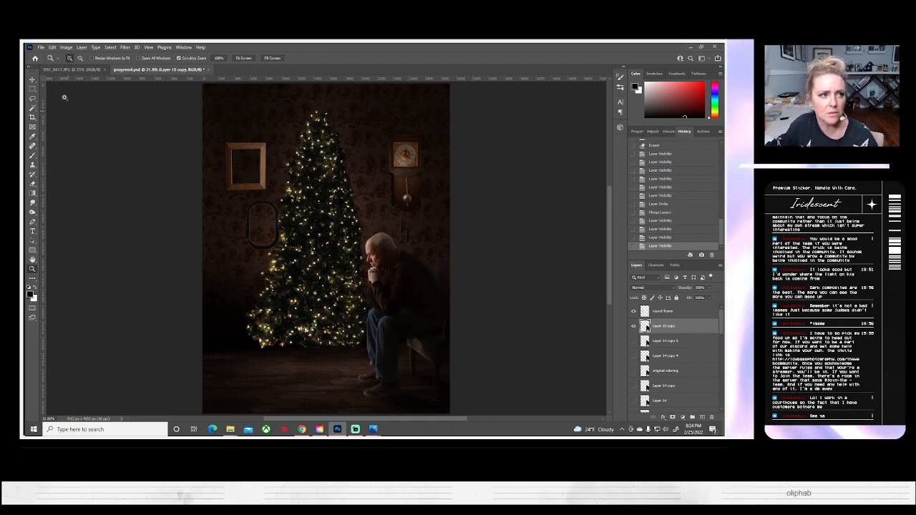
# Step: Save the composite as a new file named progress5.psd
pyautogui.click(41, 47)
pyautogui.click(58, 136)
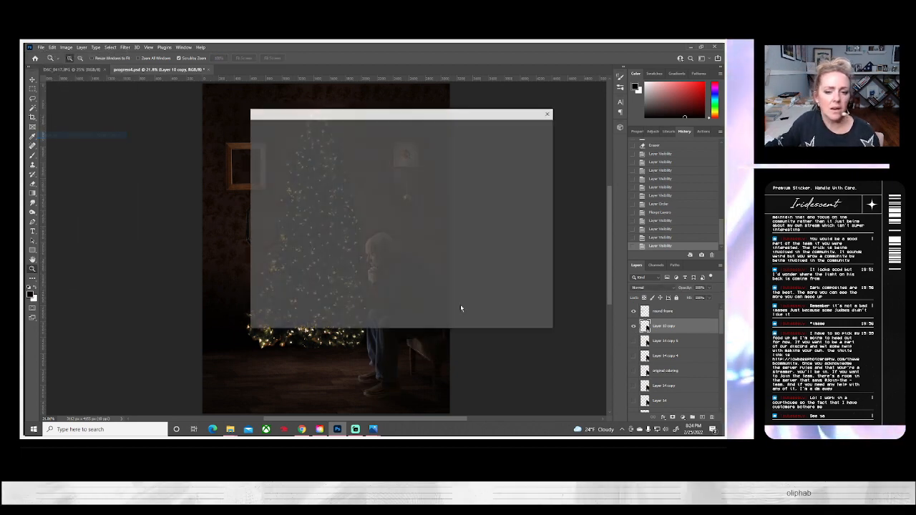
pyautogui.click(447, 291)
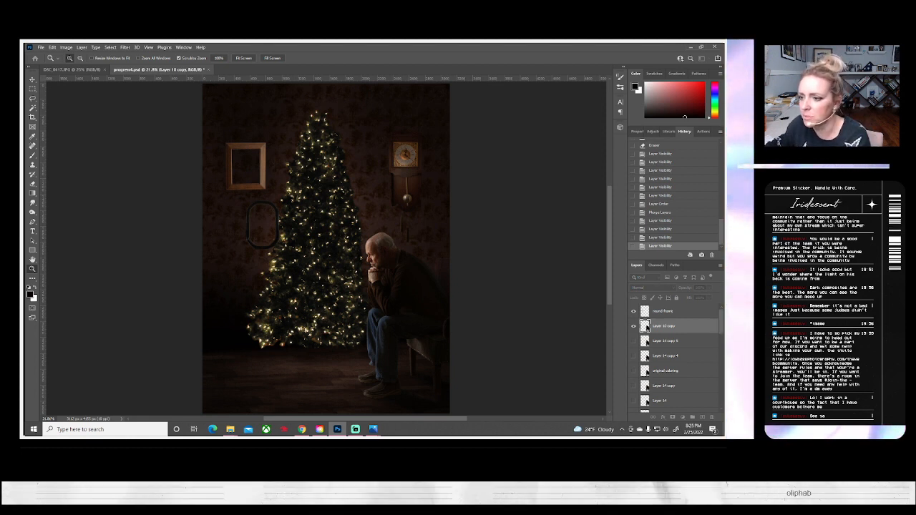
pyautogui.hotkey('ctrl', 's')
pyautogui.click(456, 151)
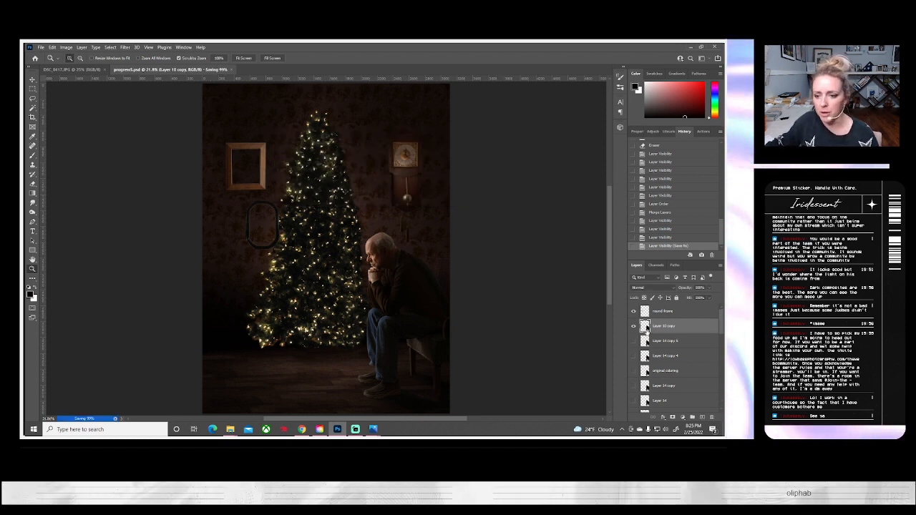
# Step: Compare the two Christmas tree layers by toggling their visibility, leaving Layer 2 copy 3 shown and Layer 2 copy 2 hidden
pyautogui.scroll(-3, 659, 351)
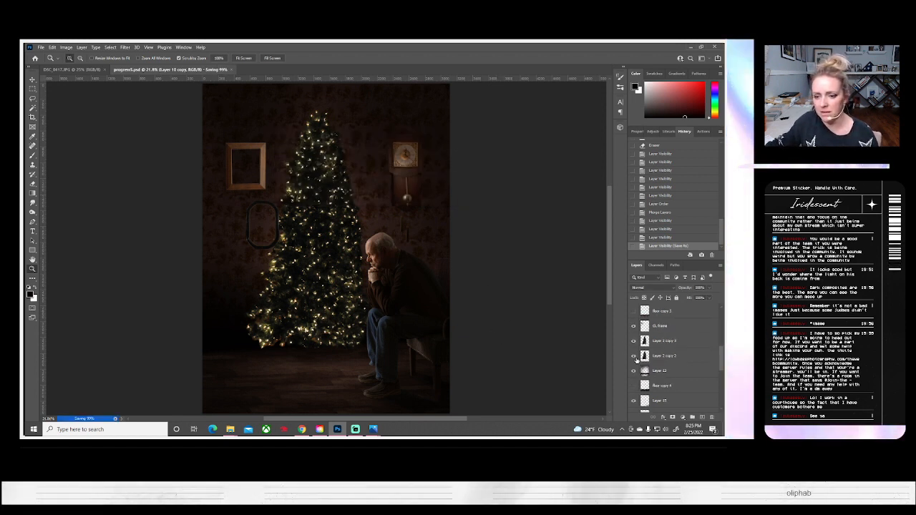
pyautogui.click(633, 356)
pyautogui.click(634, 357)
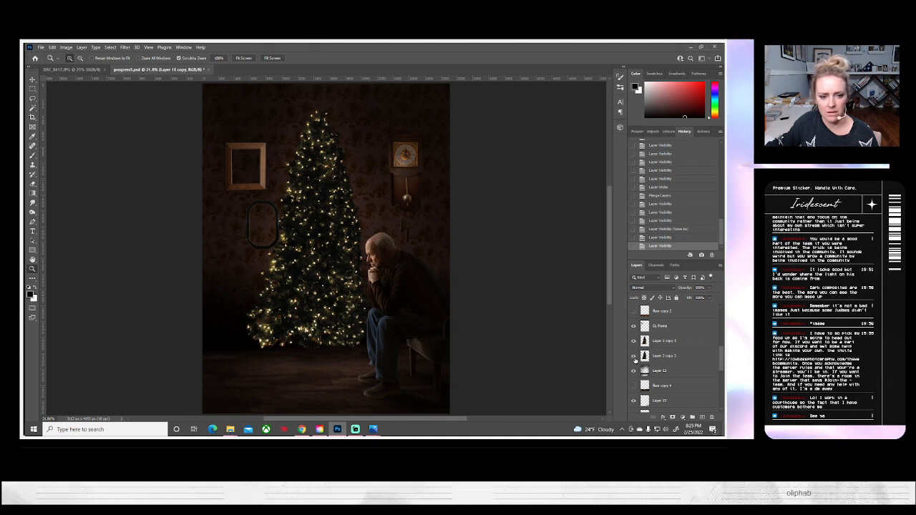
pyautogui.click(633, 357)
pyautogui.click(632, 340)
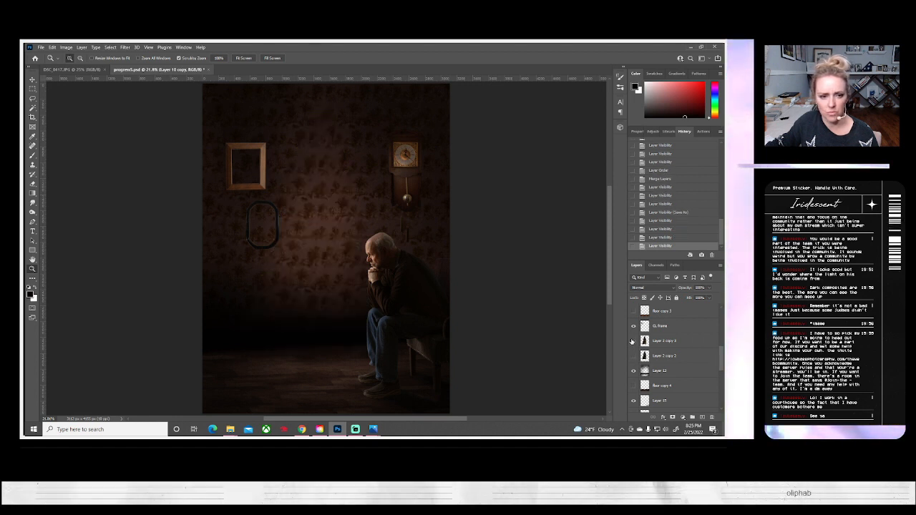
pyautogui.click(633, 341)
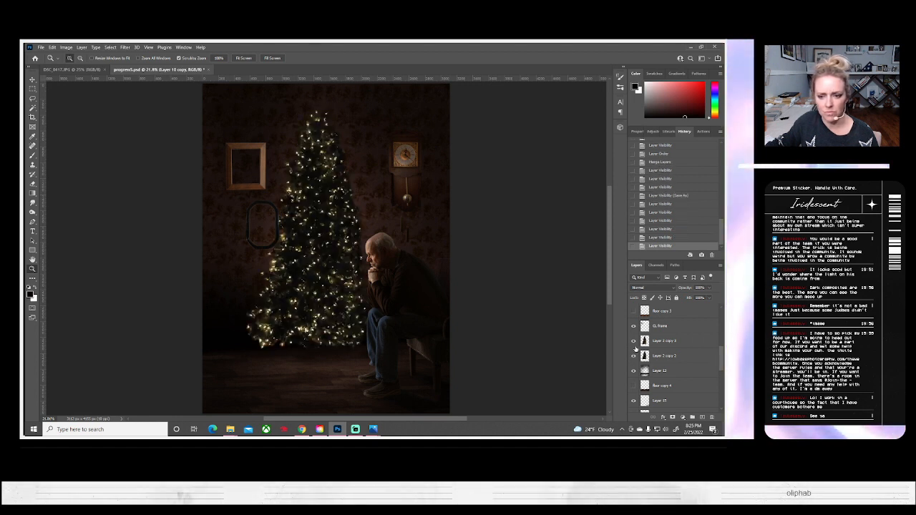
pyautogui.click(634, 342)
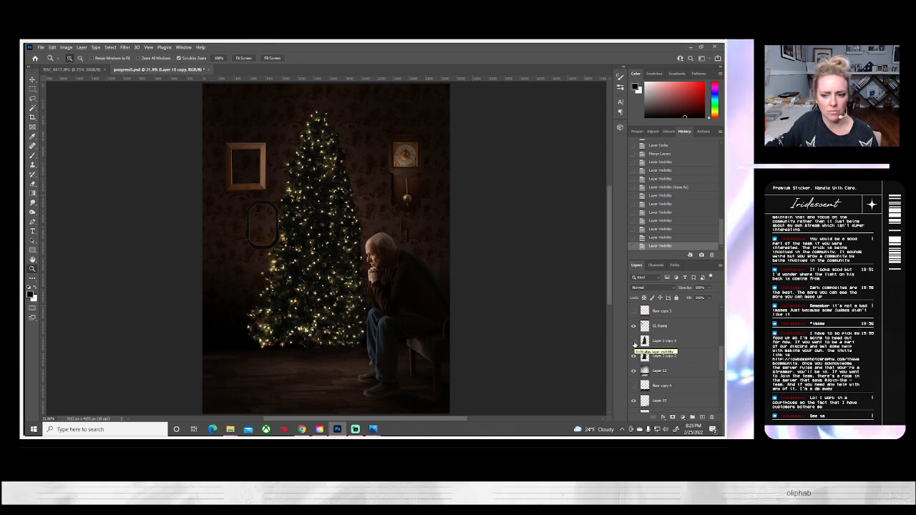
pyautogui.click(633, 342)
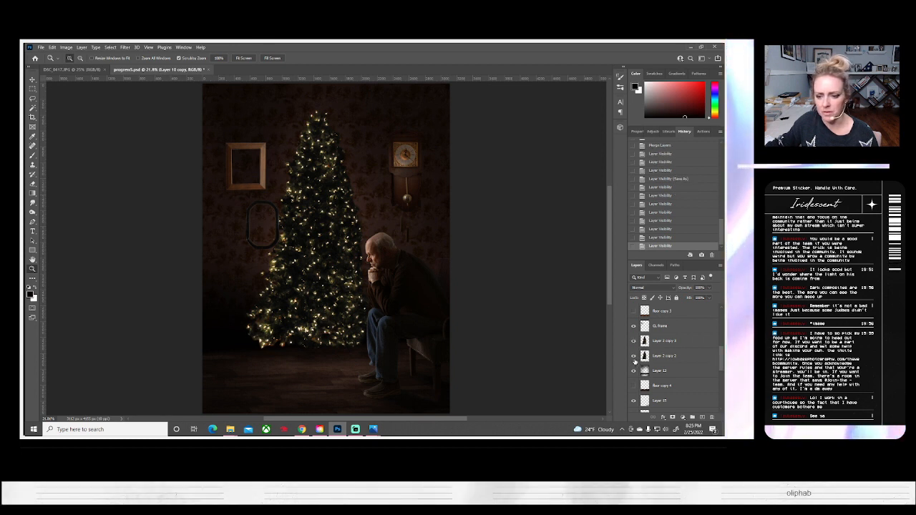
pyautogui.click(633, 357)
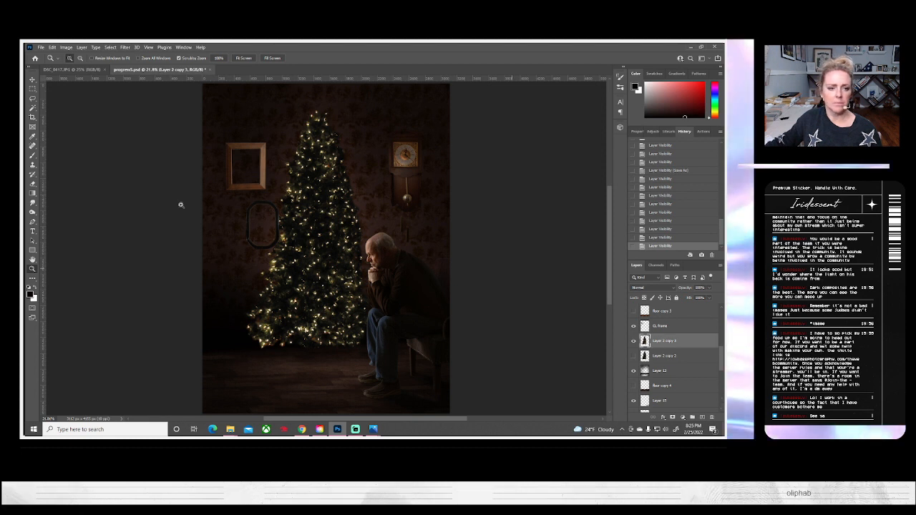
pyautogui.click(66, 47)
pyautogui.moveTo(75, 67)
pyautogui.click(157, 69)
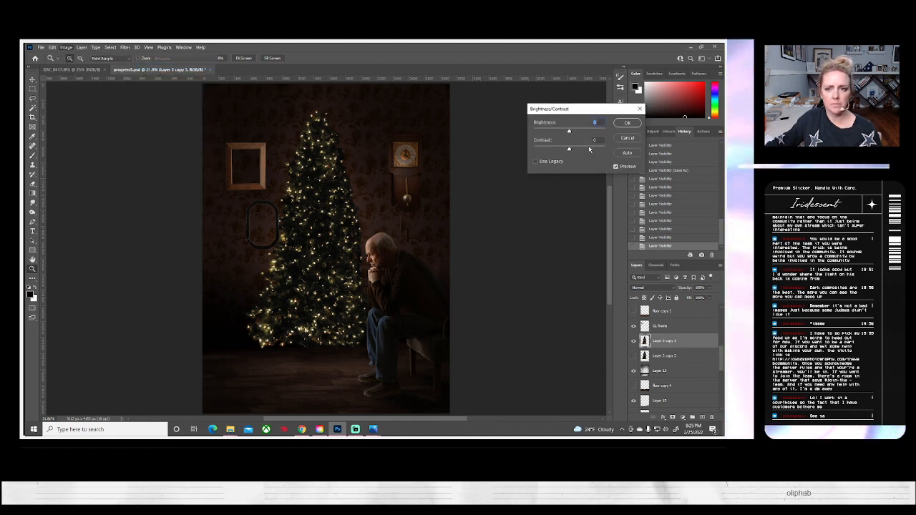
pyautogui.moveTo(568, 150)
pyautogui.mouseDown()
pyautogui.moveTo(588, 152)
pyautogui.moveTo(533, 150)
pyautogui.moveTo(582, 134)
pyautogui.moveTo(565, 138)
pyautogui.mouseUp()
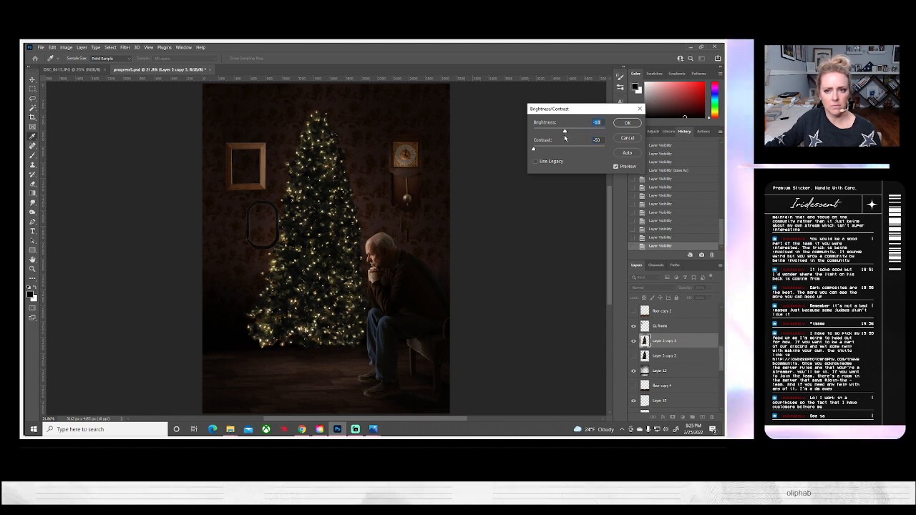
pyautogui.click(624, 139)
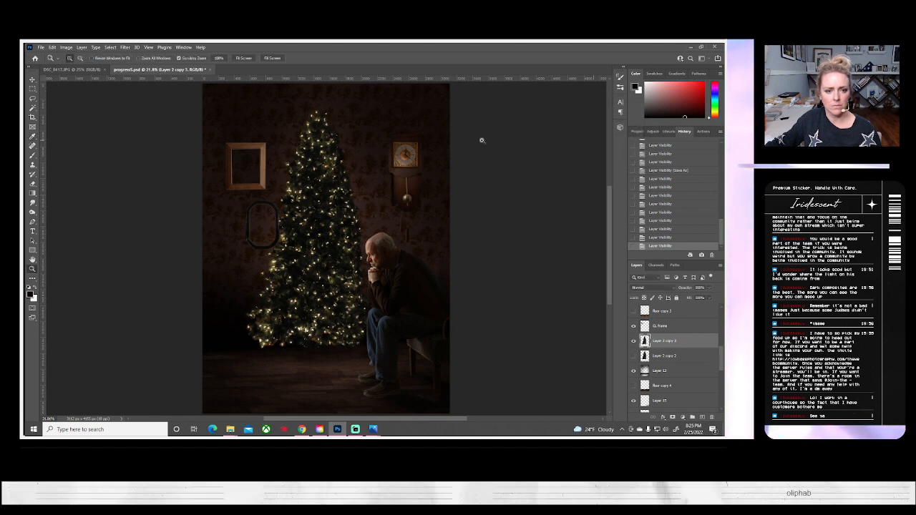
# Step: Apply a Brightness/Contrast adjustment to the Christmas tree on Layer 2 copy 3 with brightness -5 and contrast -23
pyautogui.click(65, 47)
pyautogui.moveTo(85, 67)
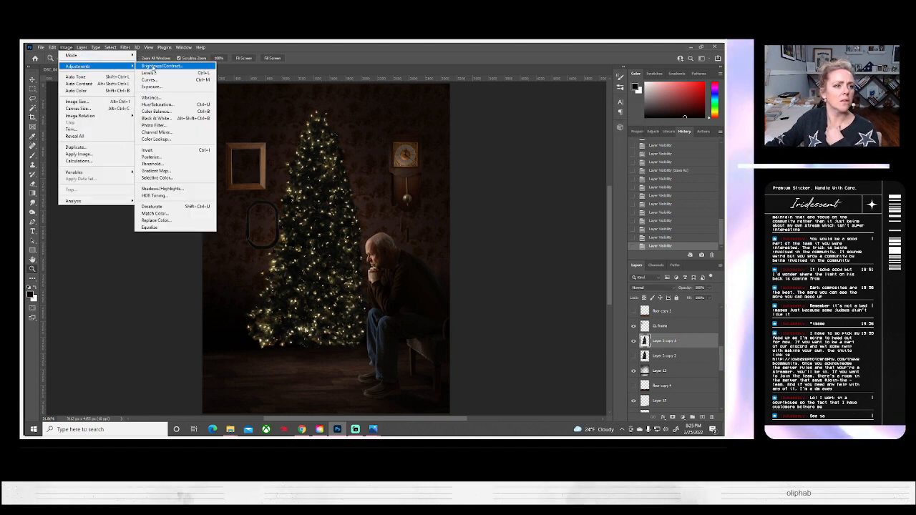
pyautogui.click(159, 67)
pyautogui.moveTo(570, 153)
pyautogui.mouseDown()
pyautogui.moveTo(552, 152)
pyautogui.moveTo(568, 135)
pyautogui.mouseUp()
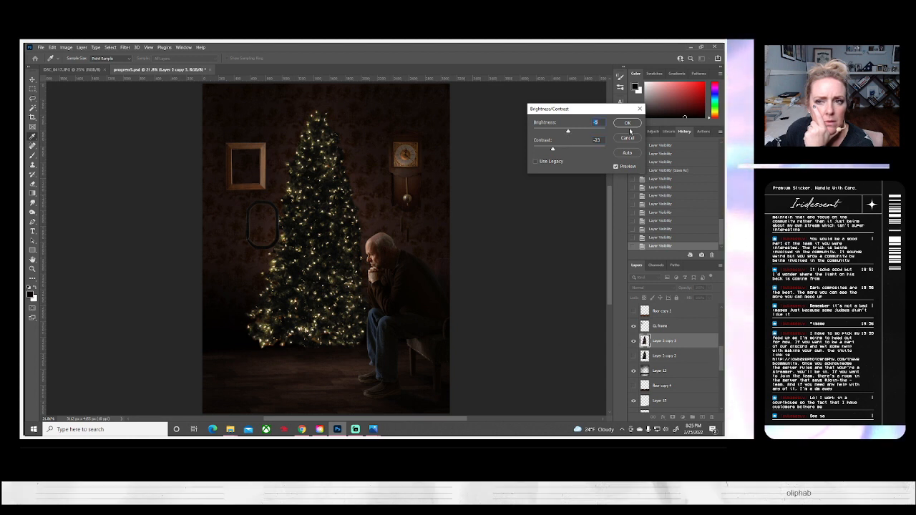
pyautogui.click(627, 122)
pyautogui.press('z')
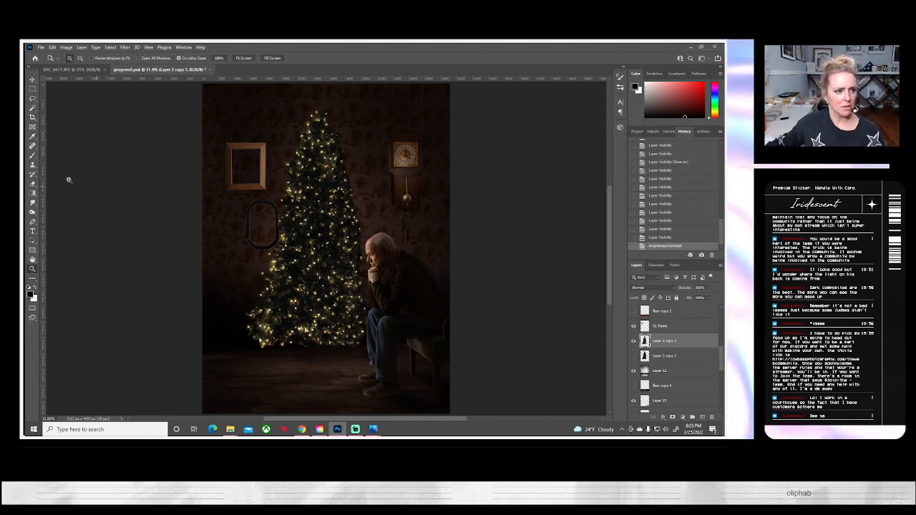
# Step: Clone sampled tree texture over the tree's edge beside the seated man with a soft round Clone Stamp, and compare the layer hidden and shown
pyautogui.click(32, 164)
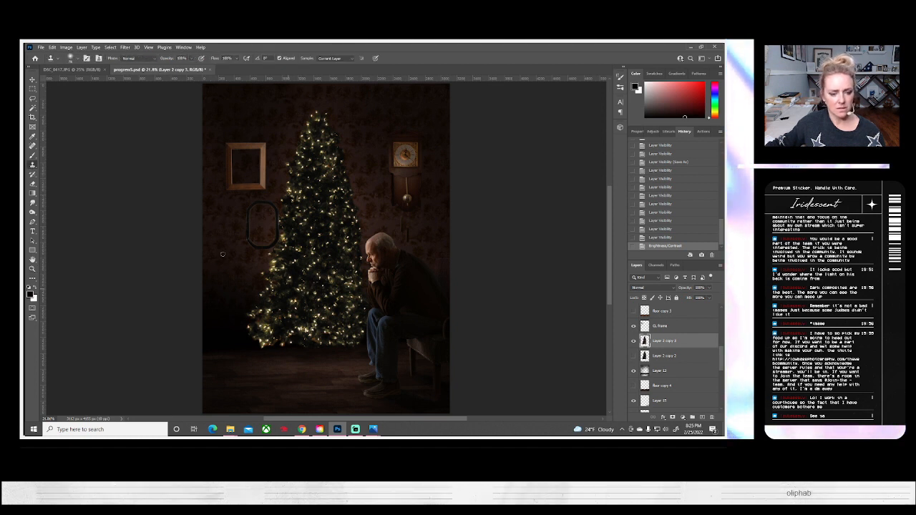
pyautogui.click(76, 59)
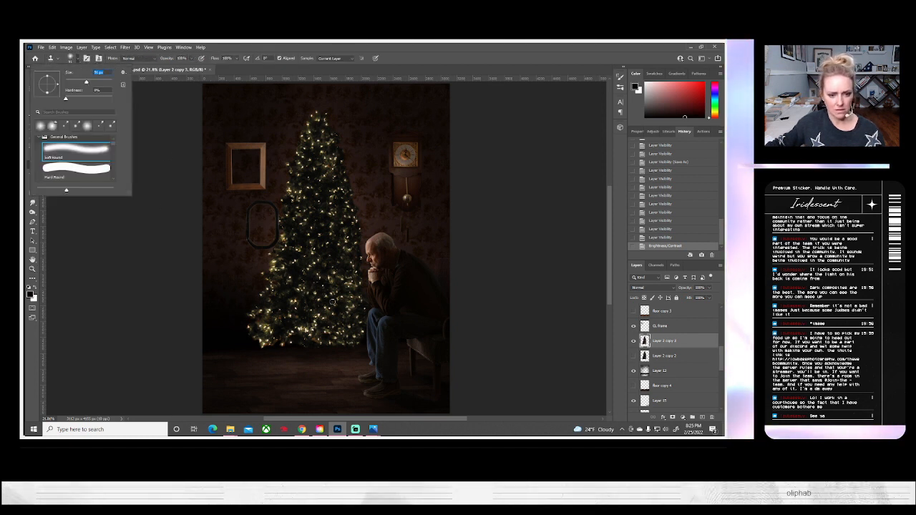
pyautogui.keyDown('alt'); pyautogui.click(306, 292); pyautogui.keyUp('alt')
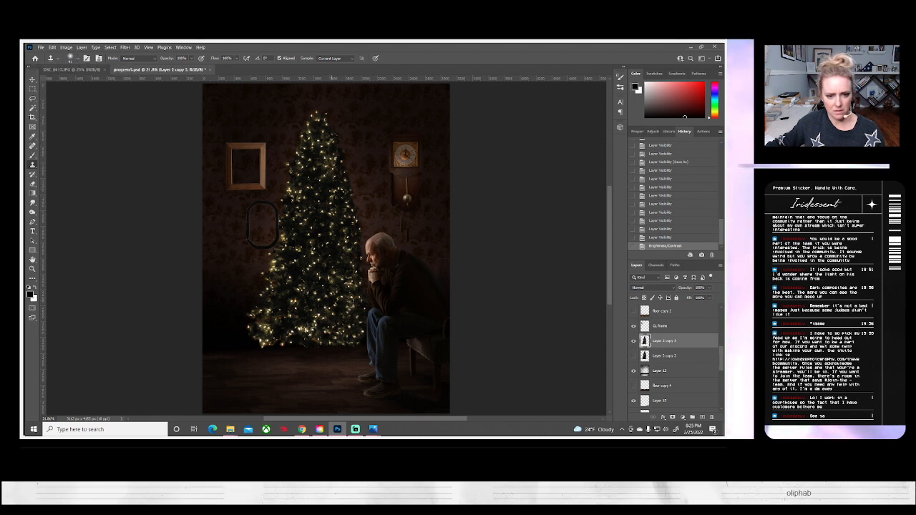
pyautogui.moveTo(360, 296)
pyautogui.mouseDown()
pyautogui.moveTo(372, 321)
pyautogui.moveTo(357, 299)
pyautogui.mouseUp()
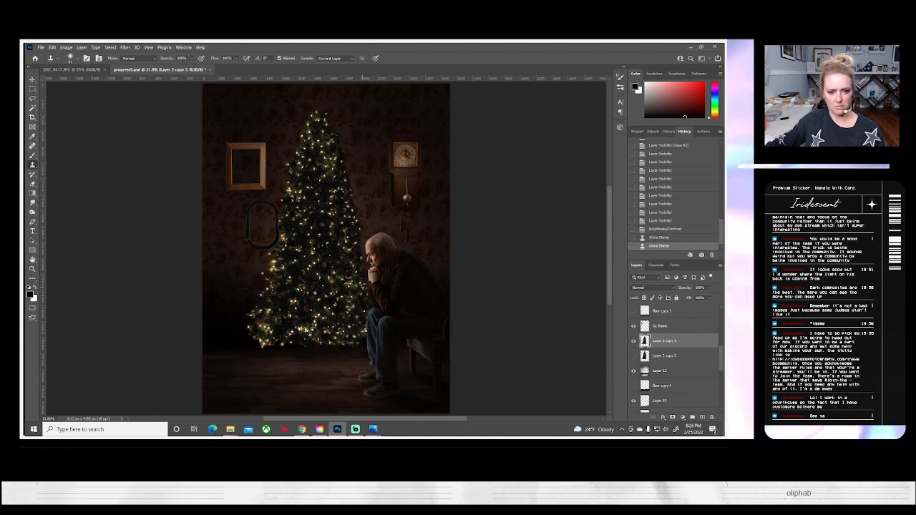
pyautogui.moveTo(364, 285); pyautogui.dragTo(357, 274)
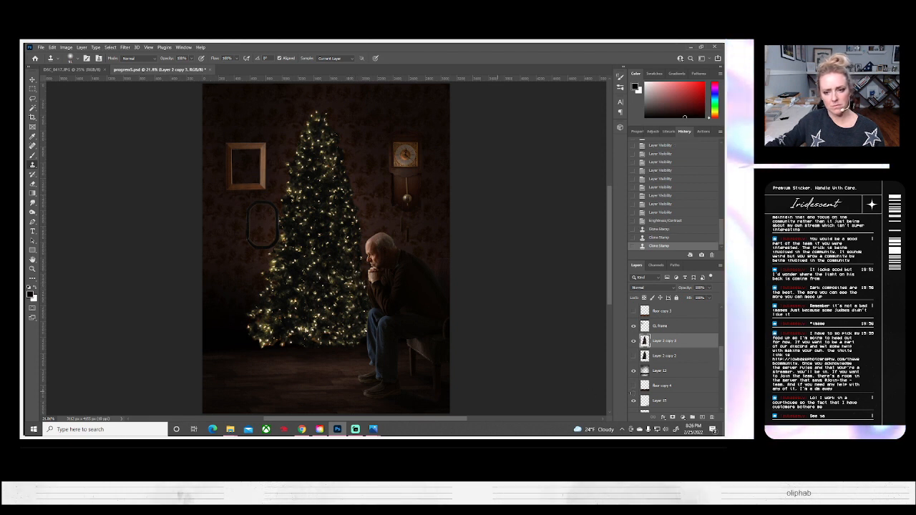
pyautogui.click(633, 342)
pyautogui.click(633, 341)
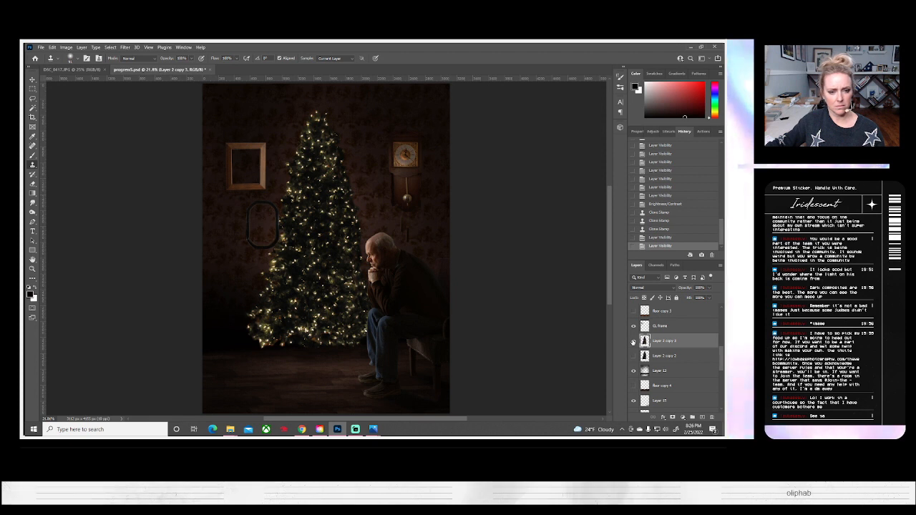
# Step: Erase stray areas on Layer 2 copy 3 along the tree's edge nearest the man and clock, undoing the mark over his face
pyautogui.press('e')
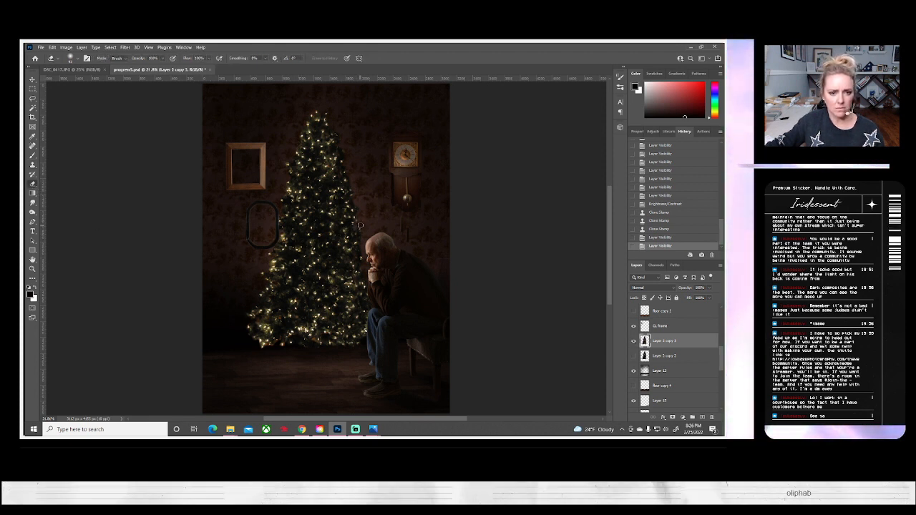
pyautogui.click(384, 262)
pyautogui.hotkey('ctrl', 'z')
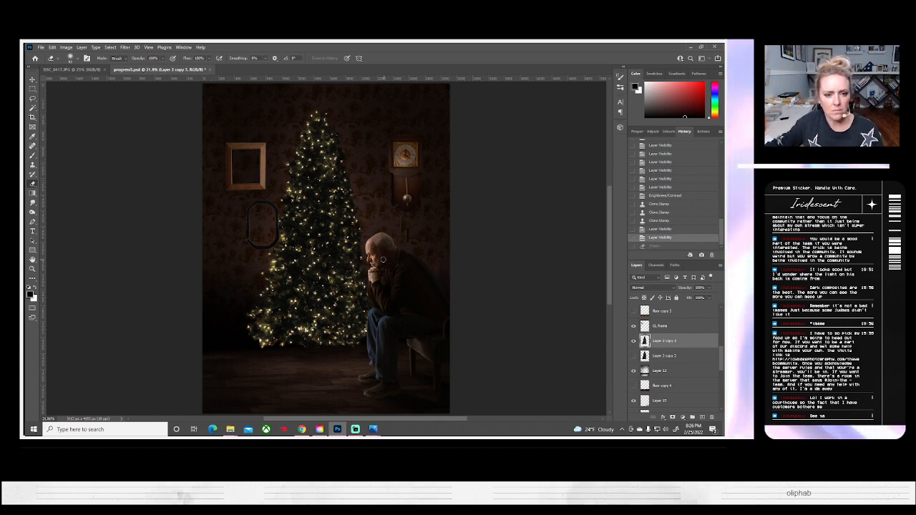
pyautogui.moveTo(361, 223); pyautogui.dragTo(368, 235)
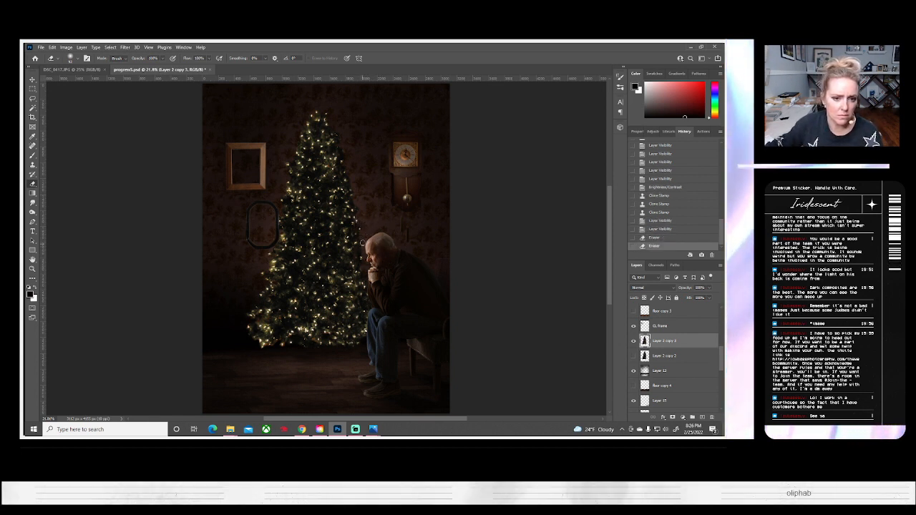
pyautogui.click(362, 247)
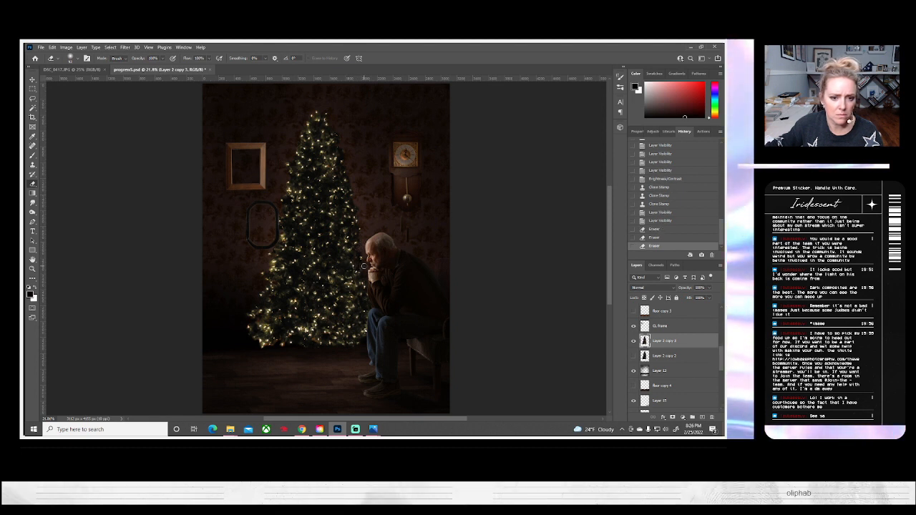
pyautogui.click(360, 226)
pyautogui.click(364, 221)
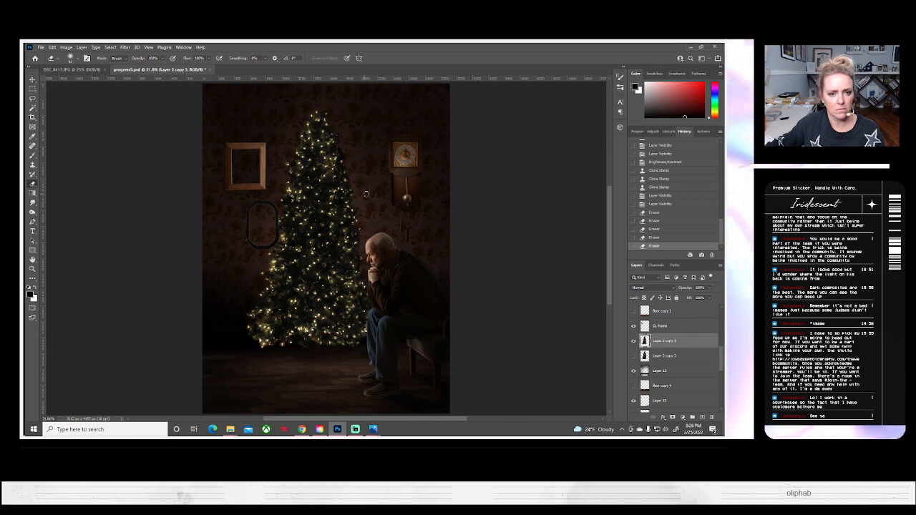
pyautogui.click(353, 197)
pyautogui.click(355, 183)
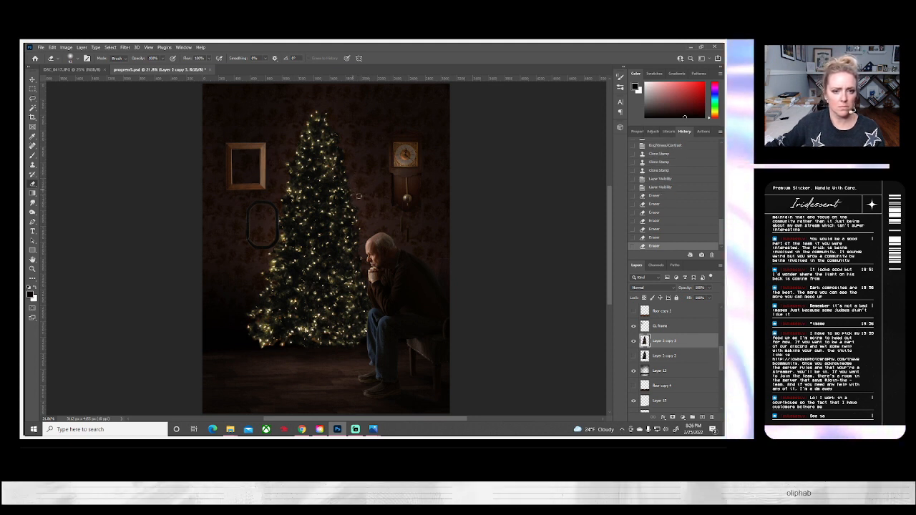
pyautogui.click(352, 189)
pyautogui.click(358, 172)
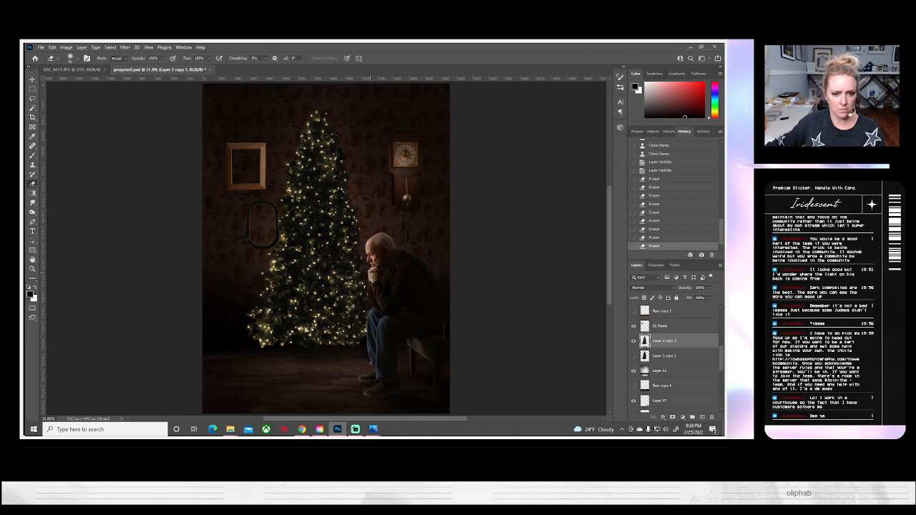
pyautogui.click(365, 327)
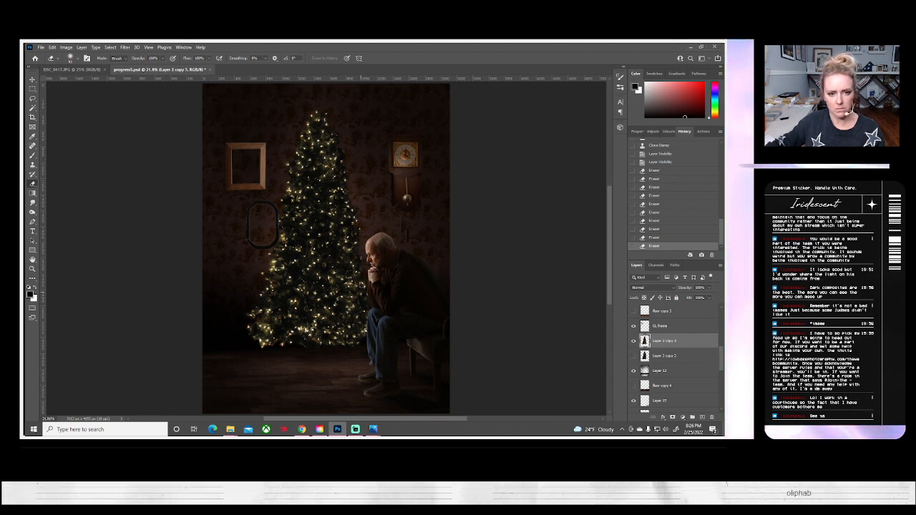
pyautogui.click(360, 252)
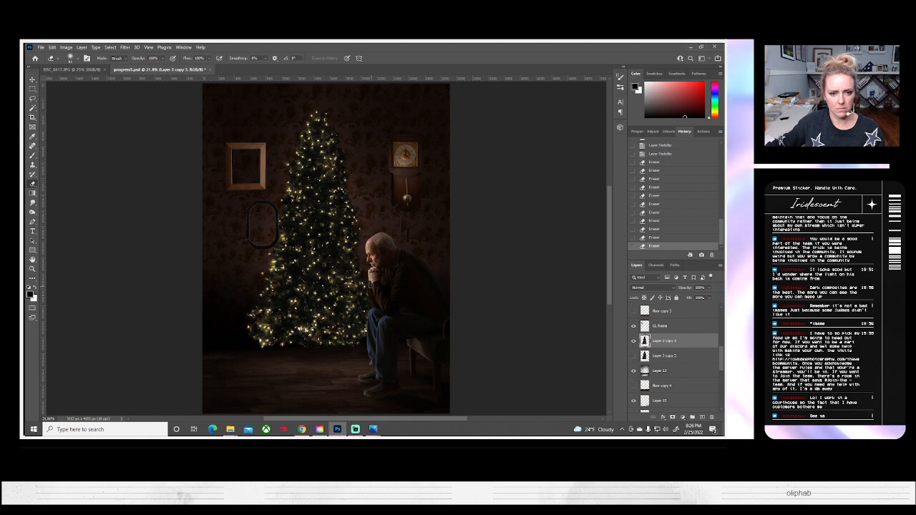
pyautogui.click(359, 239)
pyautogui.click(362, 223)
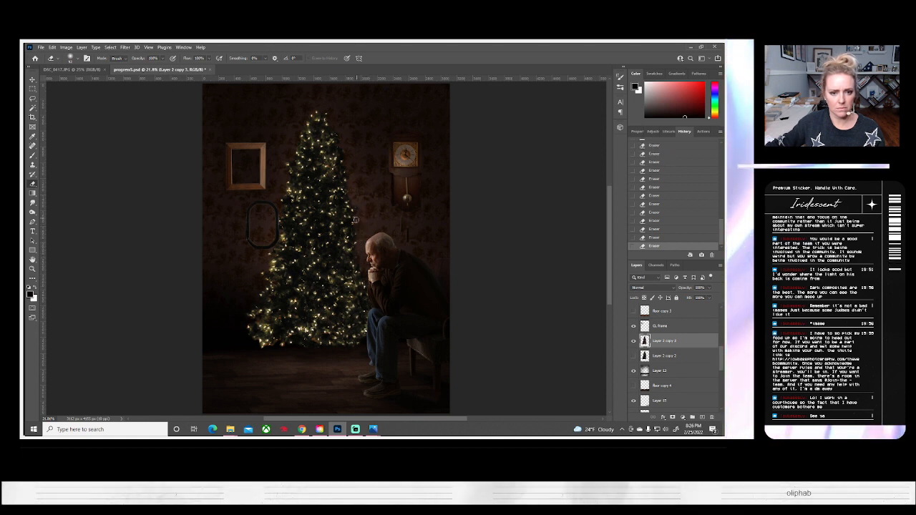
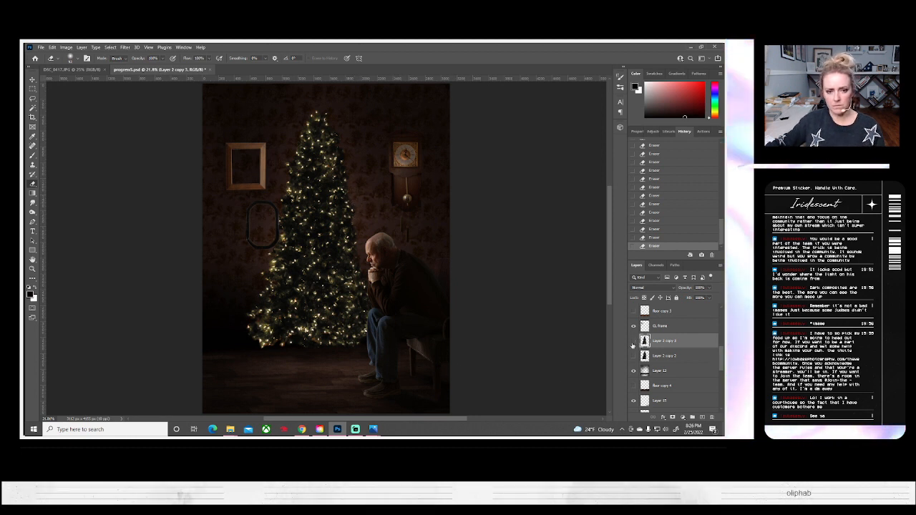
# Step: Check the erased tree edge by hiding and showing Layer 2 copy 3, and save the composite
pyautogui.click(633, 341)
pyautogui.click(633, 342)
pyautogui.hotkey('ctrl', 's')
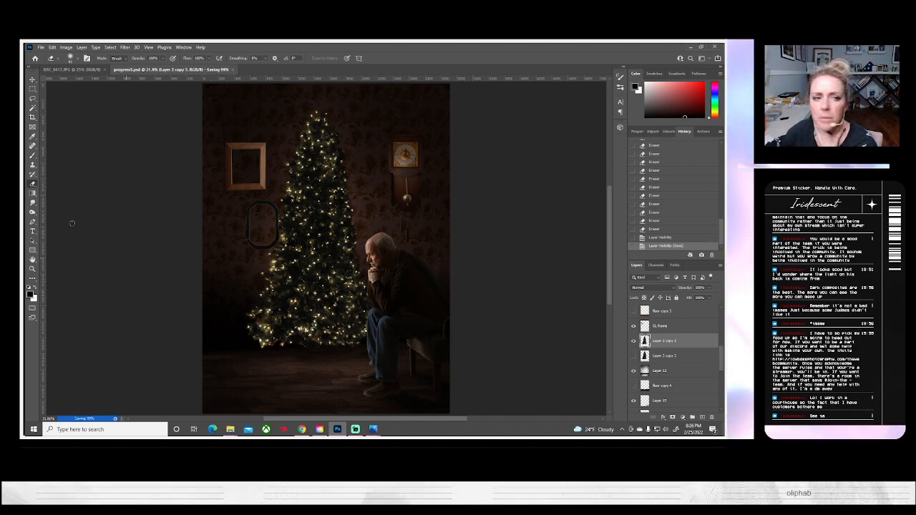
pyautogui.click(658, 326)
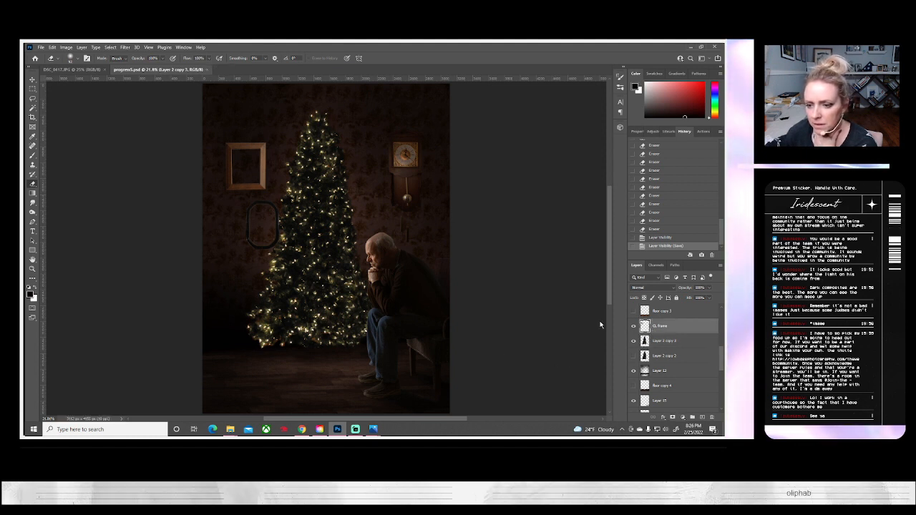
pyautogui.click(32, 80)
pyautogui.click(244, 174)
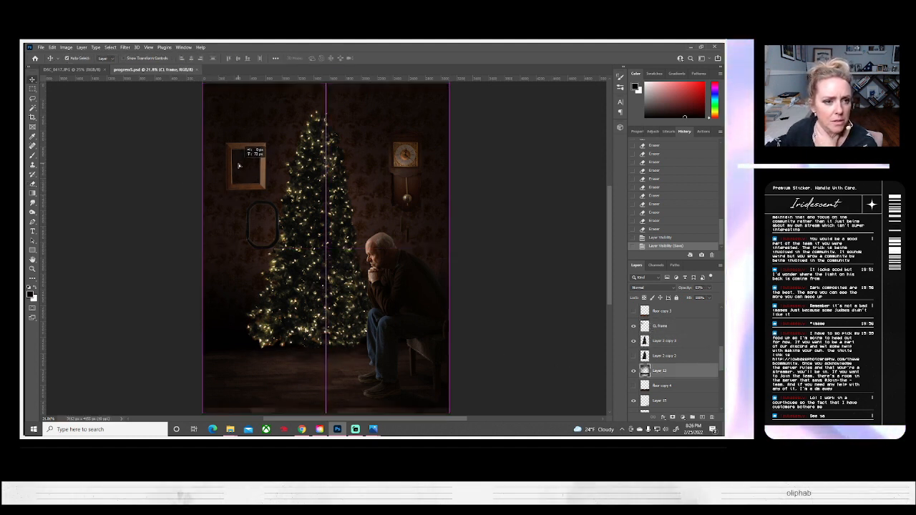
pyautogui.moveTo(243, 174); pyautogui.dragTo(244, 176)
pyautogui.hotkey('ctrl', 'z')
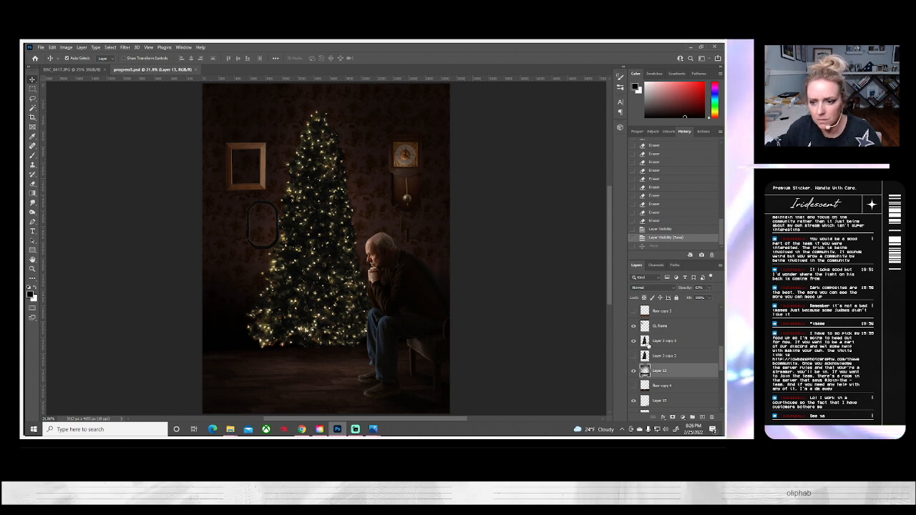
# Step: Move the rectangular wooden frame on the CL frame layer higher on the wall and slightly outward from the tree using Free Transform
pyautogui.click(658, 326)
pyautogui.hotkey('ctrl', 't')
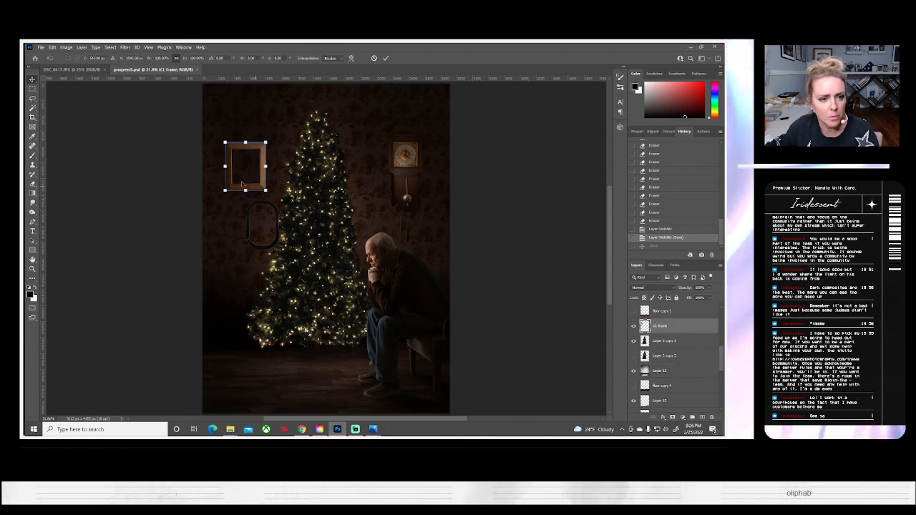
pyautogui.moveTo(245, 183); pyautogui.dragTo(246, 168)
pyautogui.press('Return')
# Step: Move the oval frame on the round frame layer up and away from the tree, beneath the rectangular frame, using Free Transform
pyautogui.scroll(1, 657, 345)
pyautogui.scroll(-5, 657, 345)
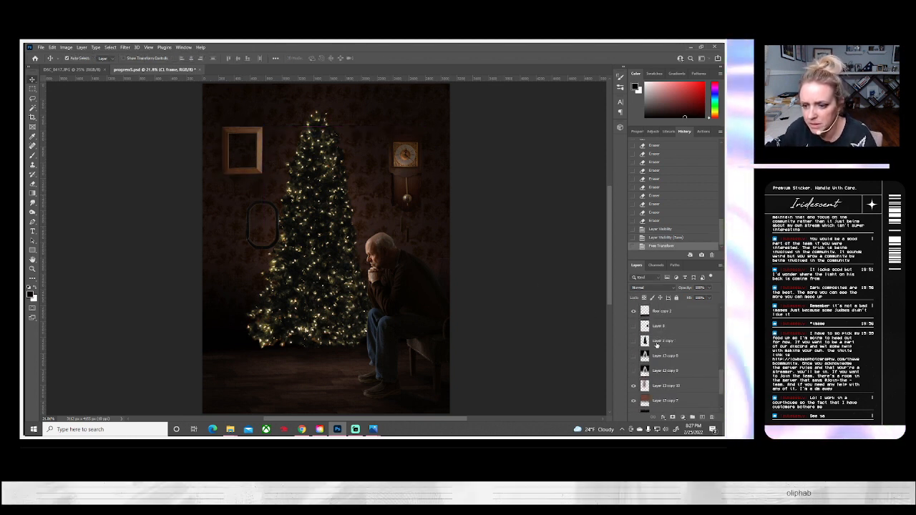
pyautogui.scroll(-3, 658, 358)
pyautogui.scroll(3, 662, 376)
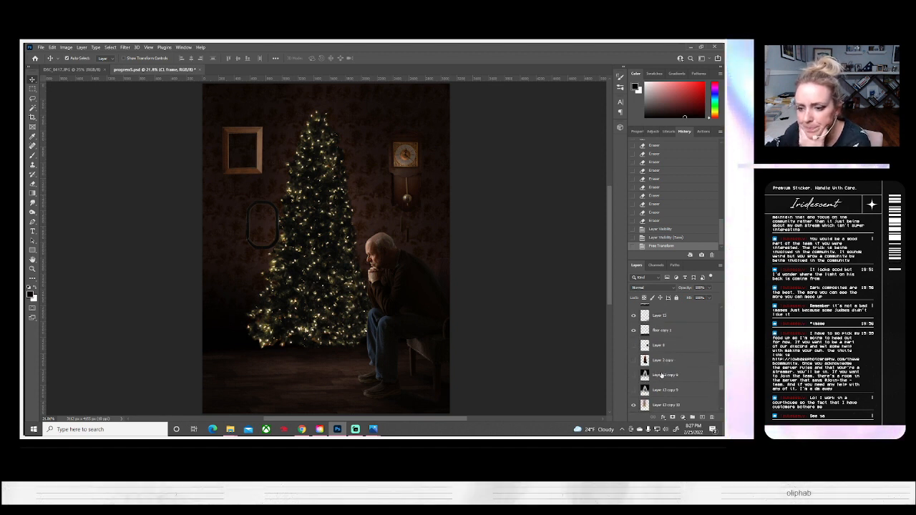
pyautogui.scroll(4, 664, 360)
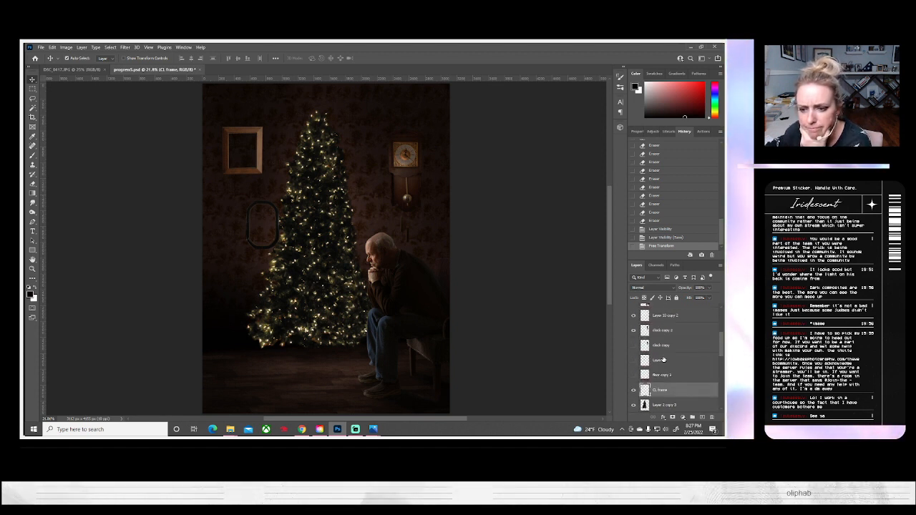
pyautogui.scroll(5, 655, 336)
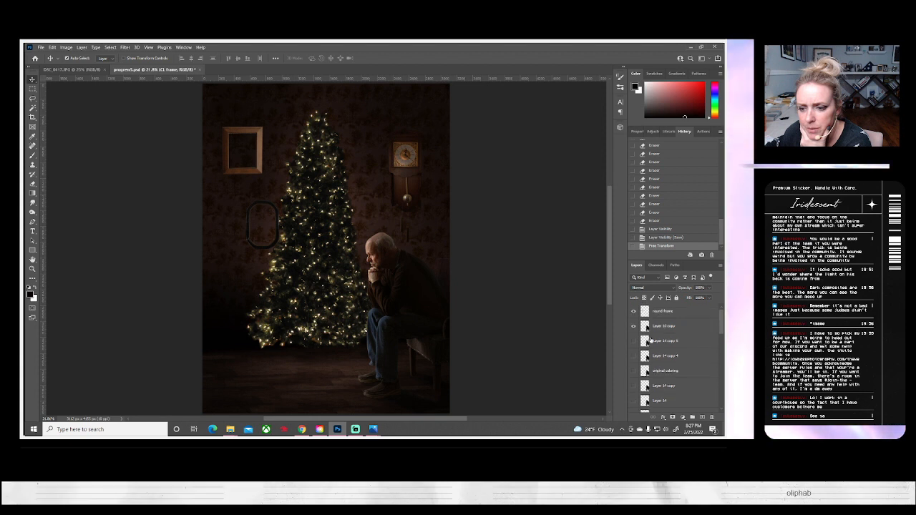
pyautogui.click(662, 312)
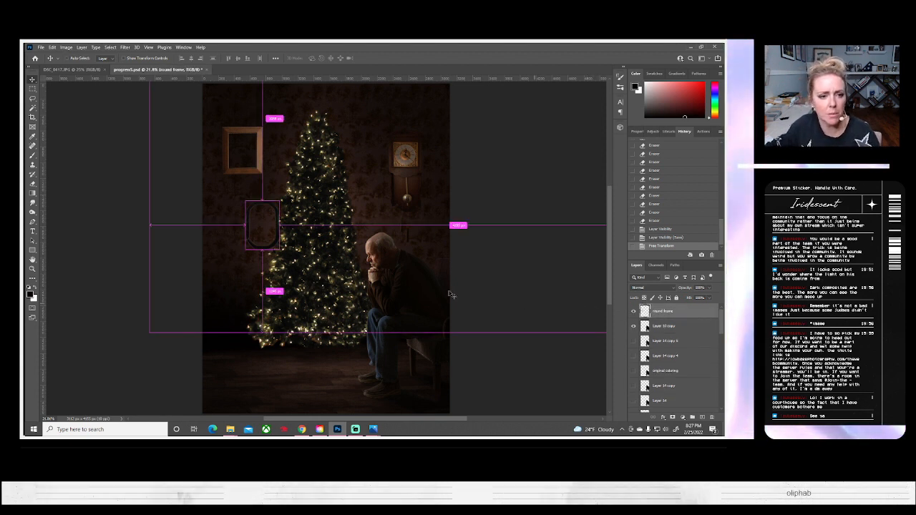
pyautogui.hotkey('ctrl', 't')
pyautogui.moveTo(269, 237); pyautogui.dragTo(252, 221)
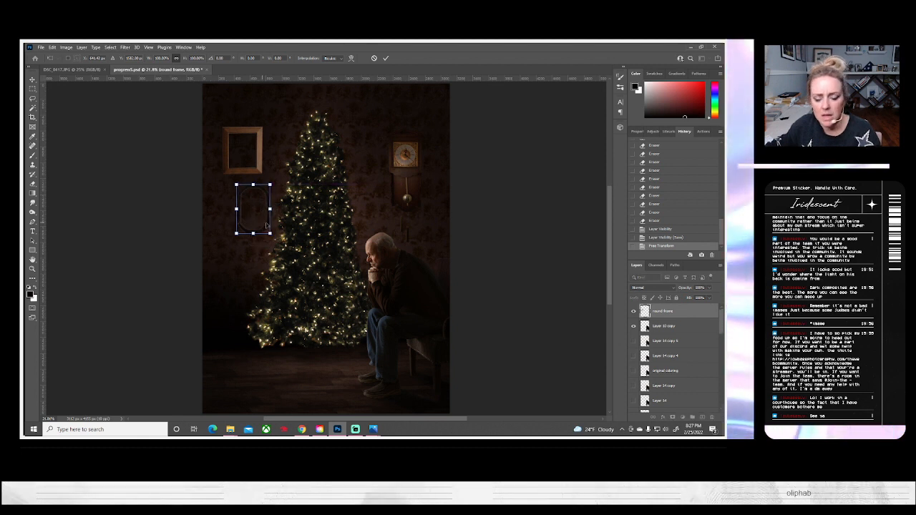
pyautogui.press('Return')
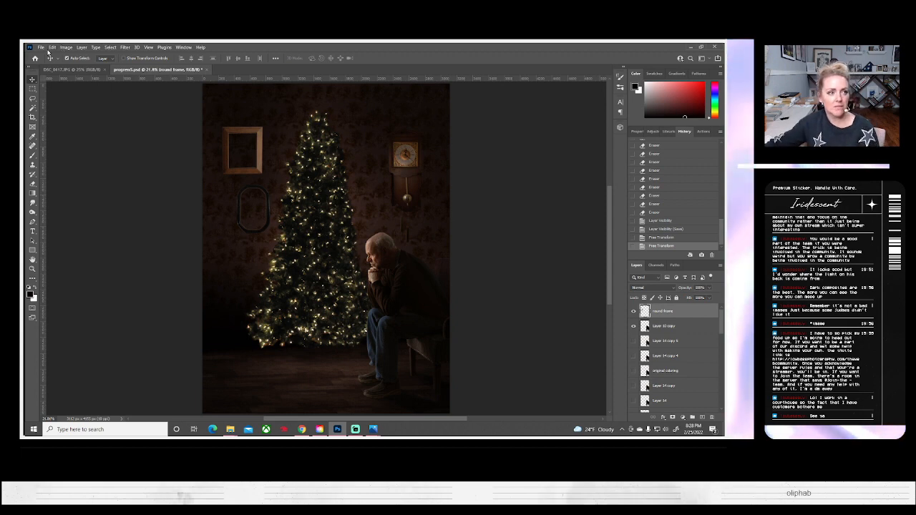
# Step: Save the composite to the computer through Save As as progress5.psd with Maximize Compatibility on
pyautogui.click(41, 47)
pyautogui.click(52, 134)
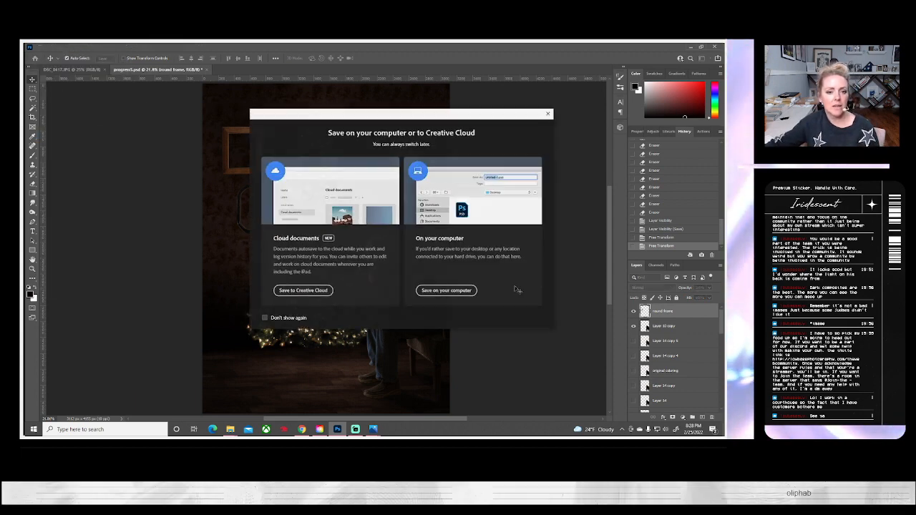
pyautogui.click(444, 291)
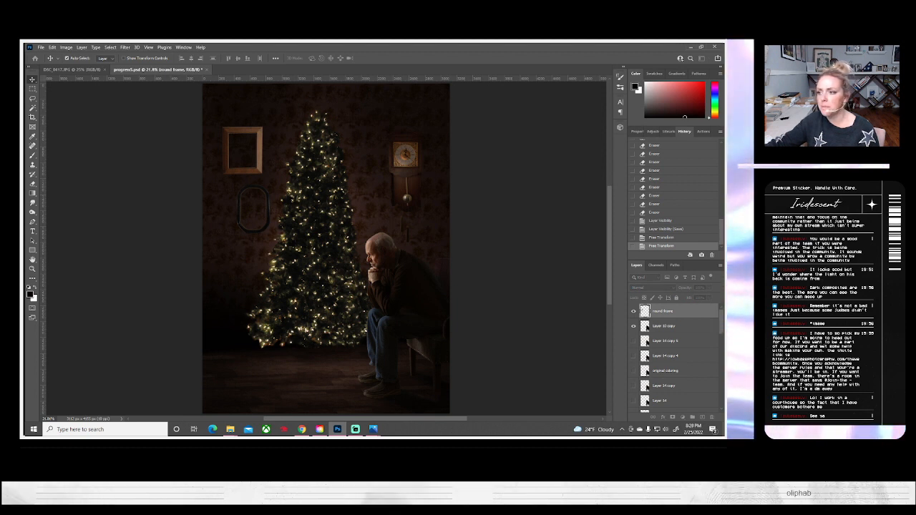
pyautogui.click(504, 257)
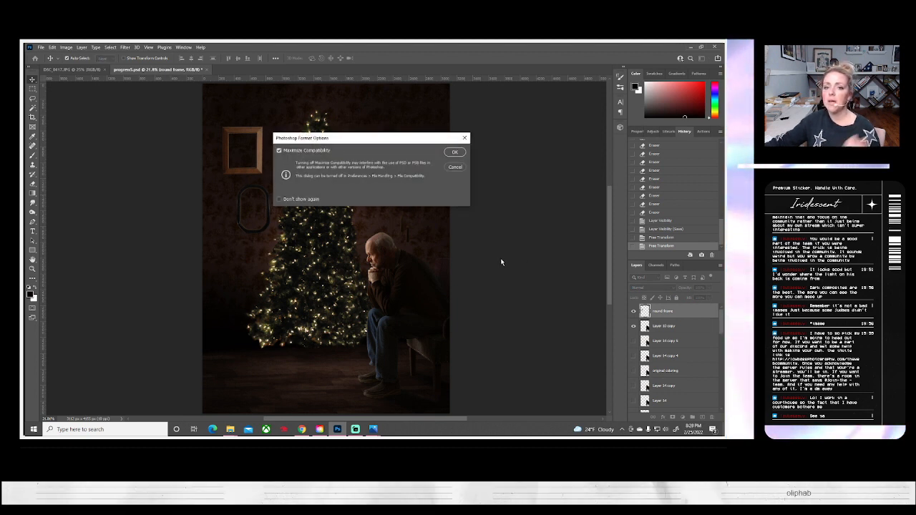
pyautogui.click(453, 152)
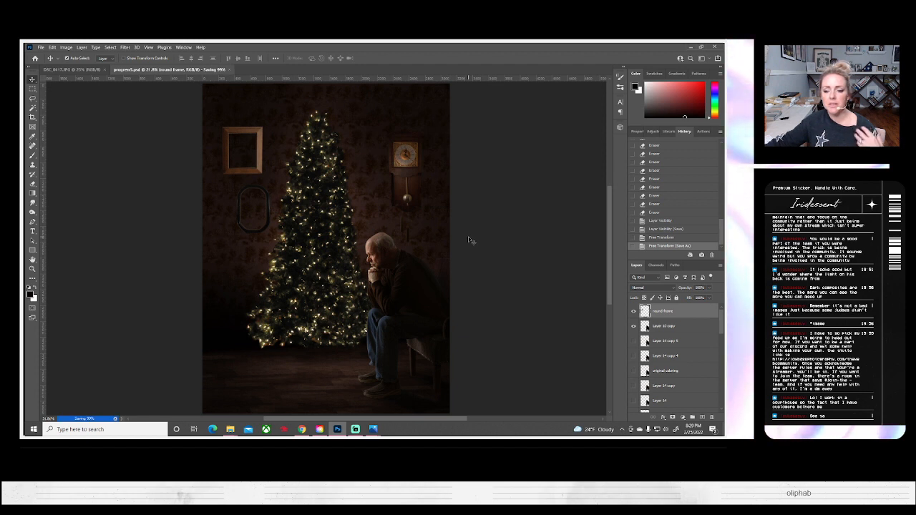